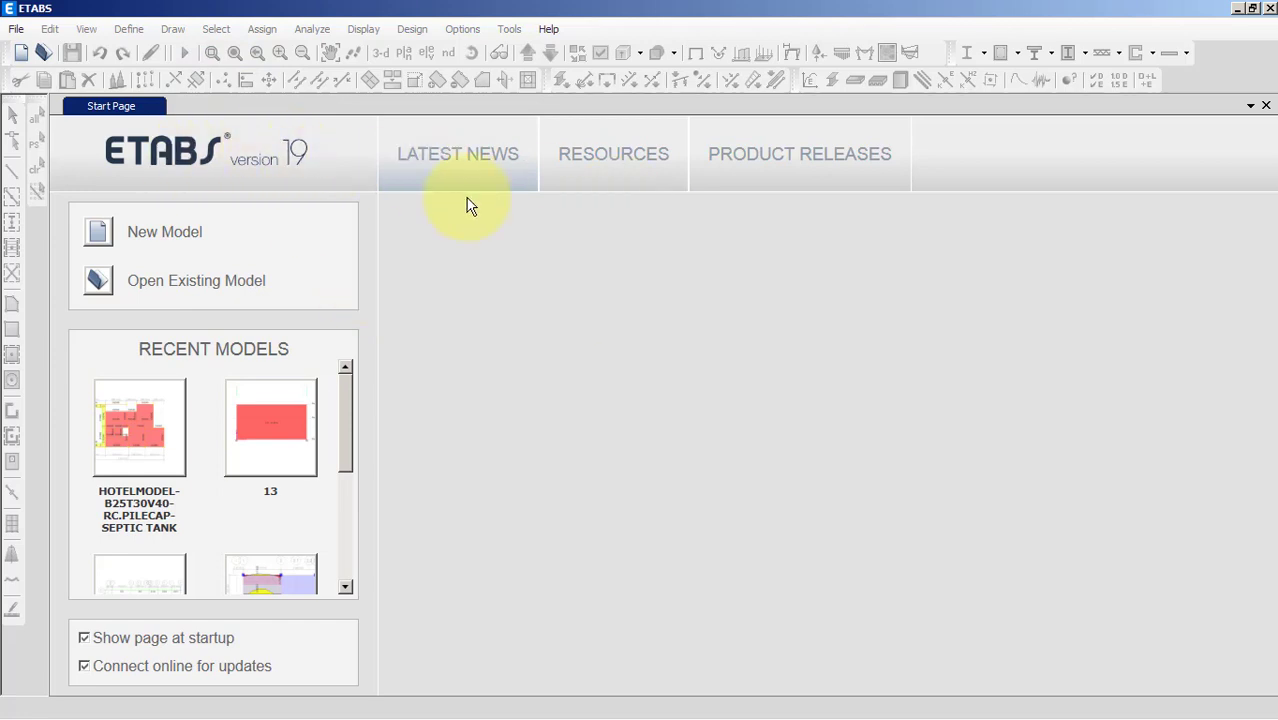
# Start a new model using built-in settings with Metric SI display units and the AISC14 steel section database
pyautogui.click(20, 55)
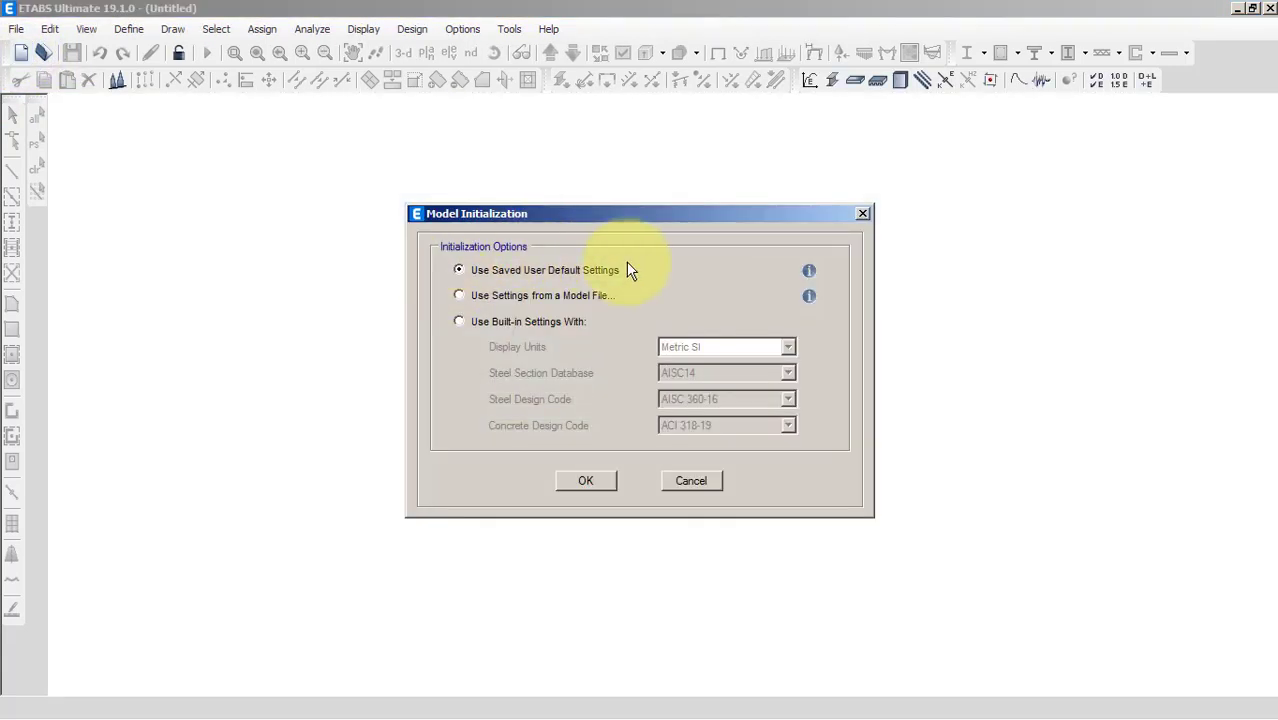
pyautogui.moveTo(650, 218); pyautogui.dragTo(636, 200)
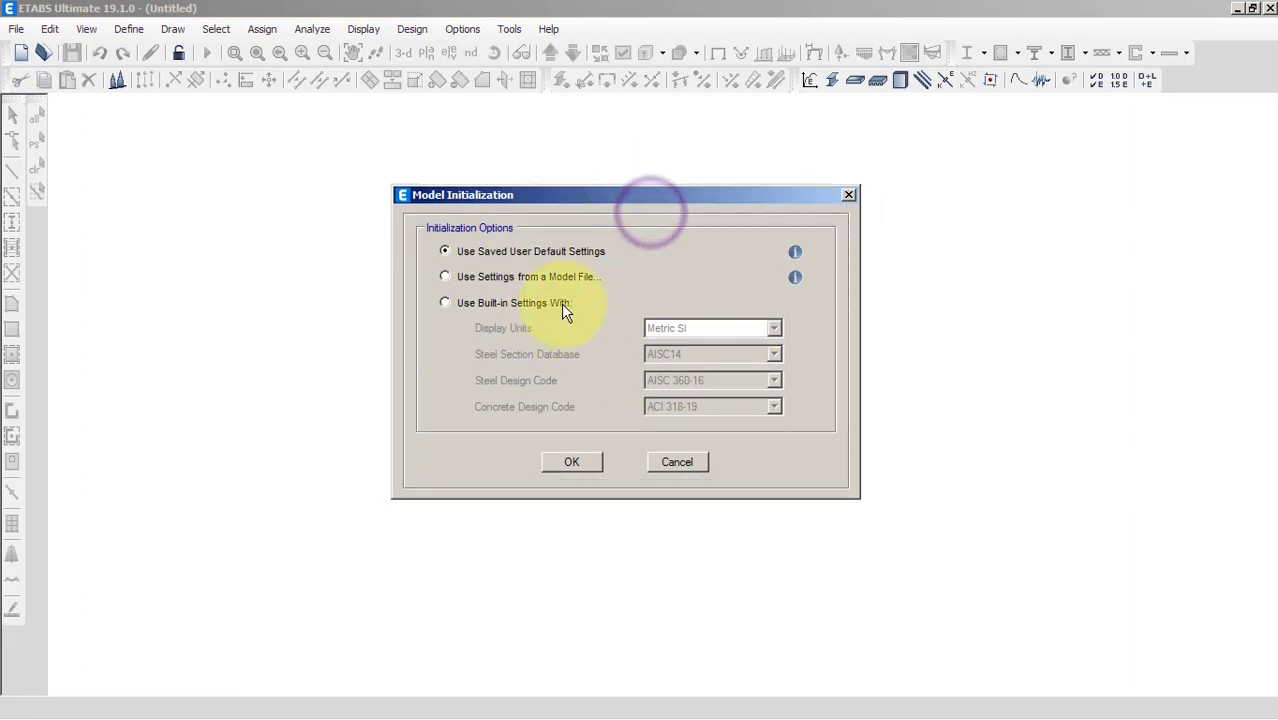
pyautogui.click(477, 308)
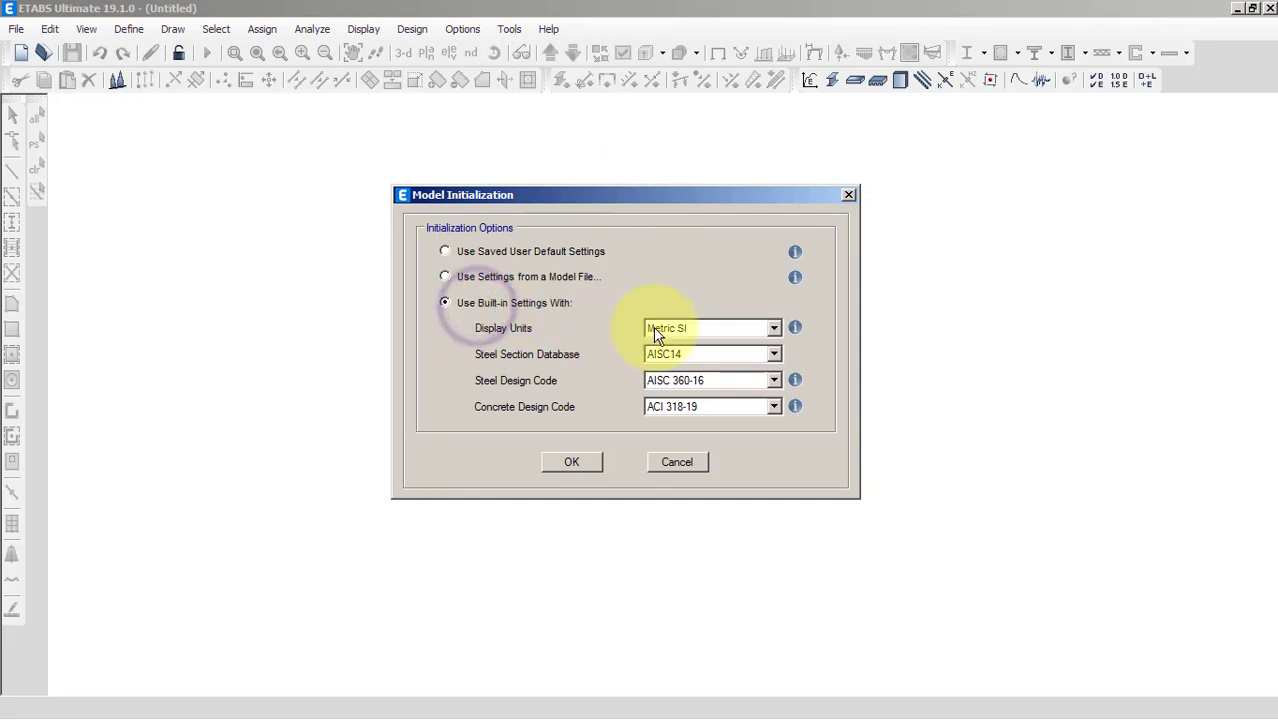
pyautogui.click(692, 329)
pyautogui.click(672, 360)
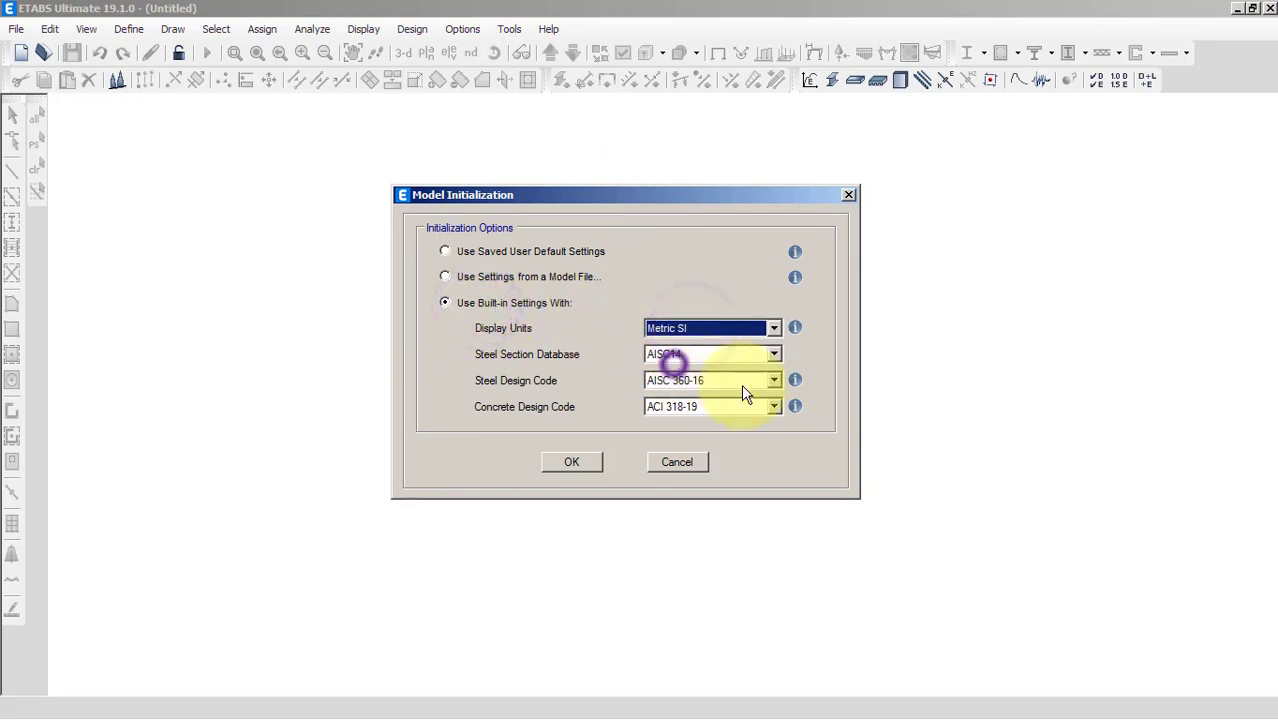
pyautogui.click(697, 358)
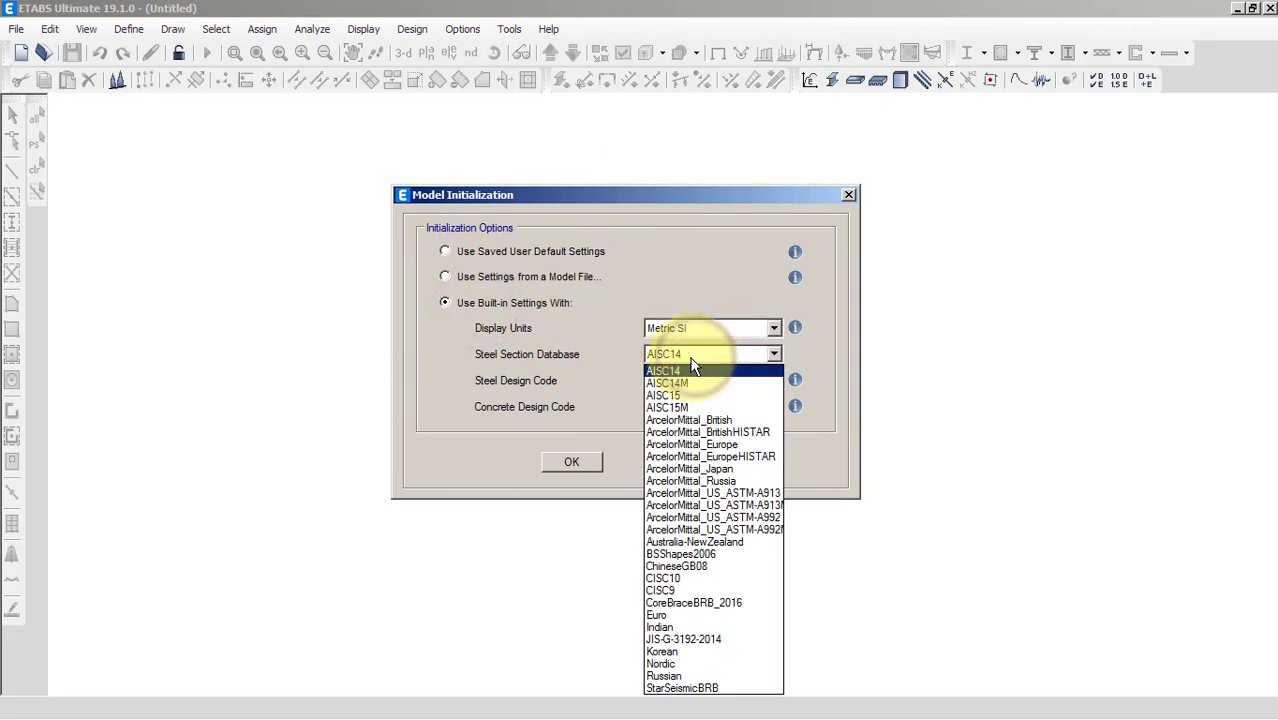
pyautogui.click(527, 365)
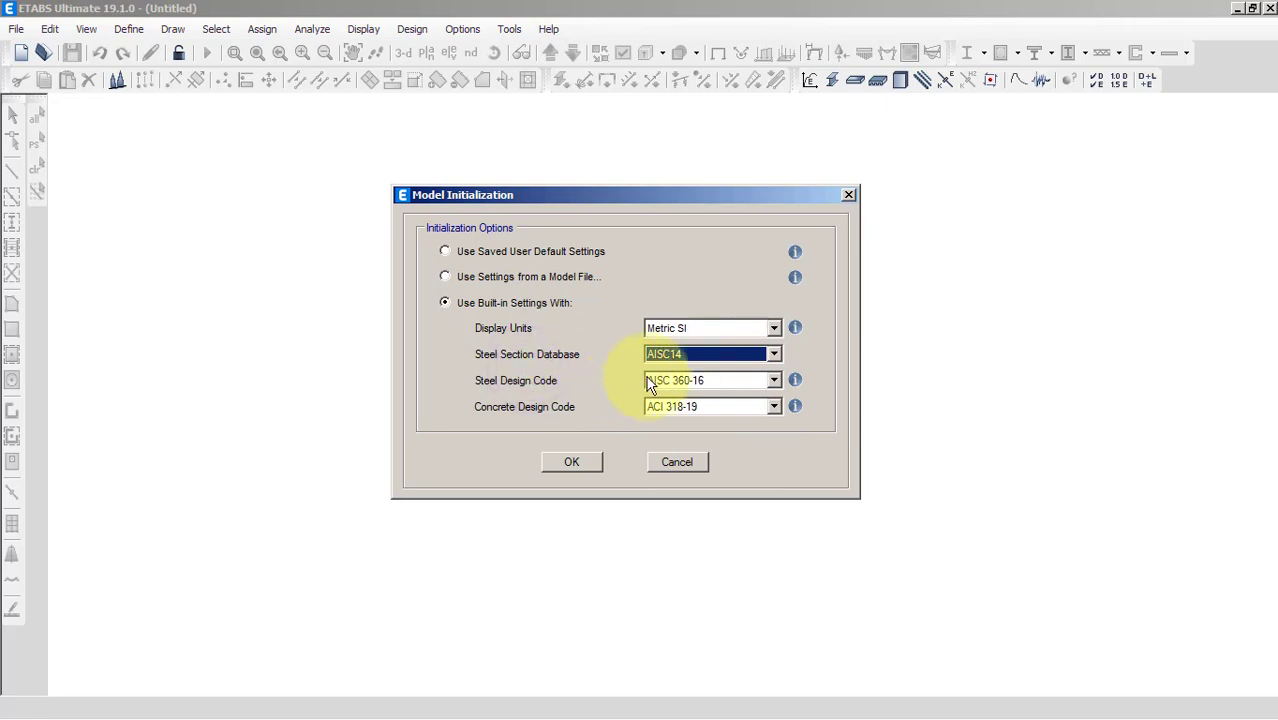
# Set the steel design code to BS 5950-2000 and the concrete design code to BS 8110-97, and accept the initialization settings
pyautogui.click(714, 384)
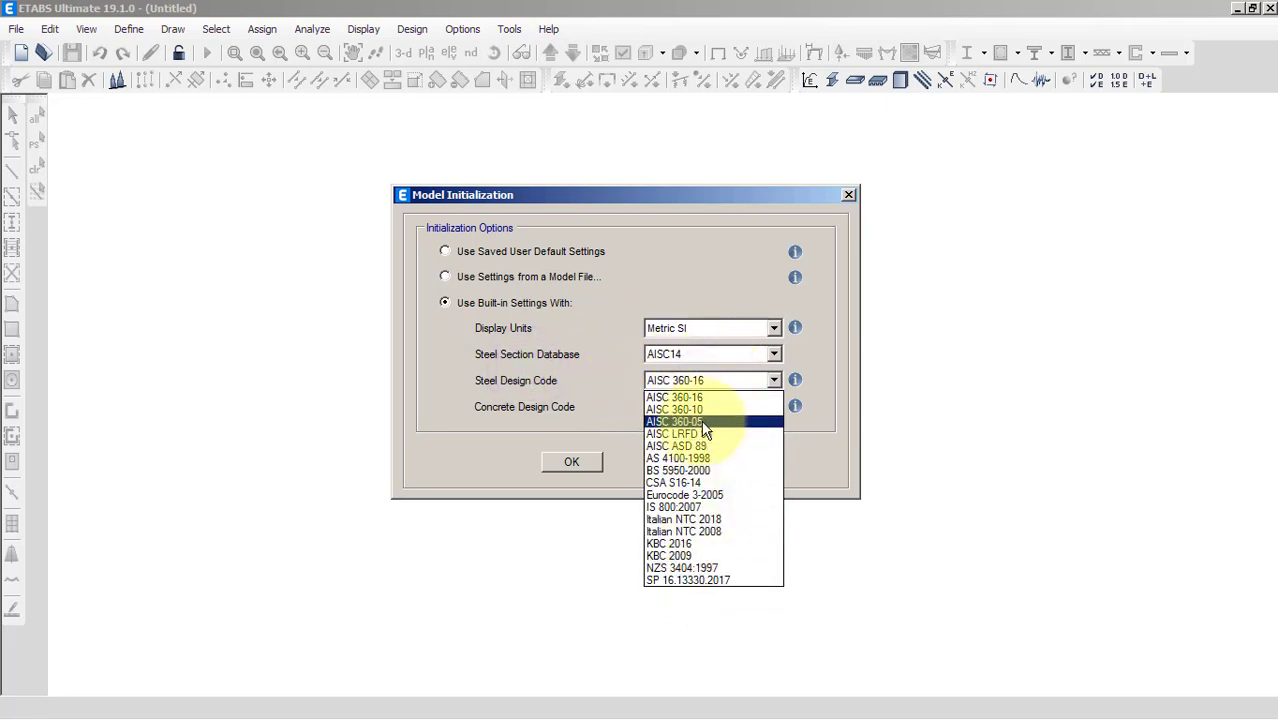
pyautogui.click(692, 472)
pyautogui.click(730, 406)
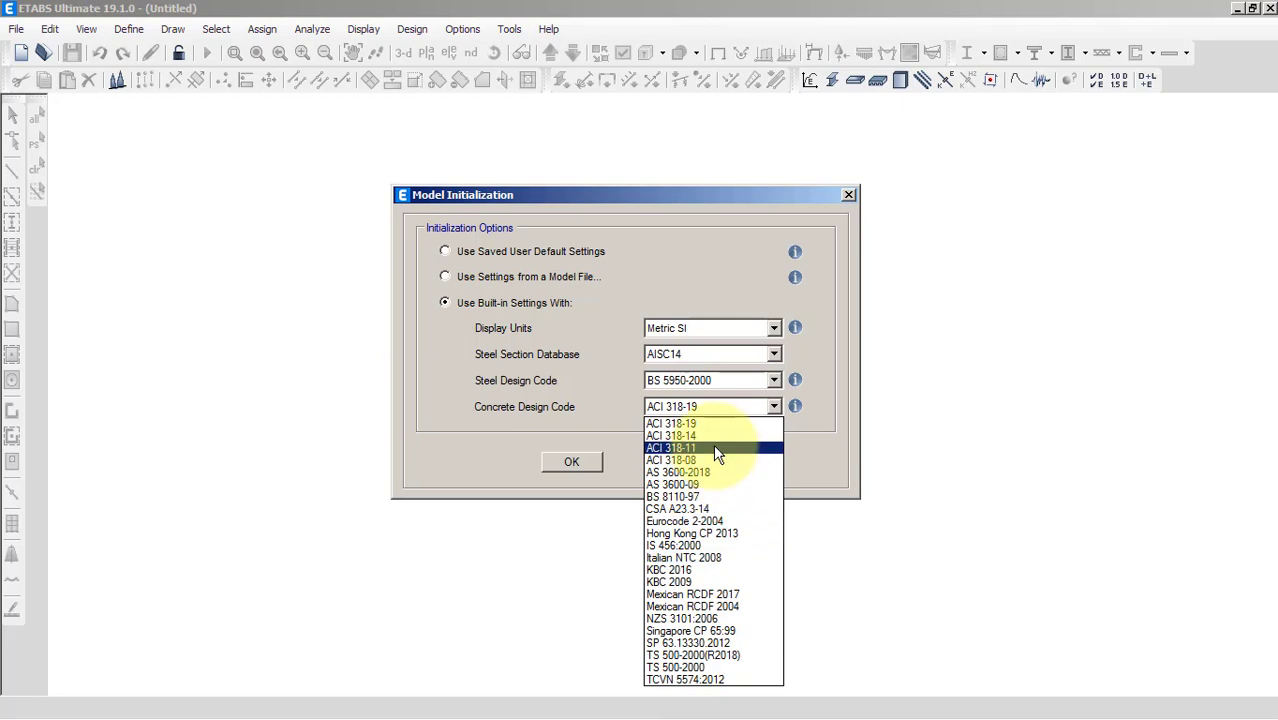
pyautogui.click(704, 496)
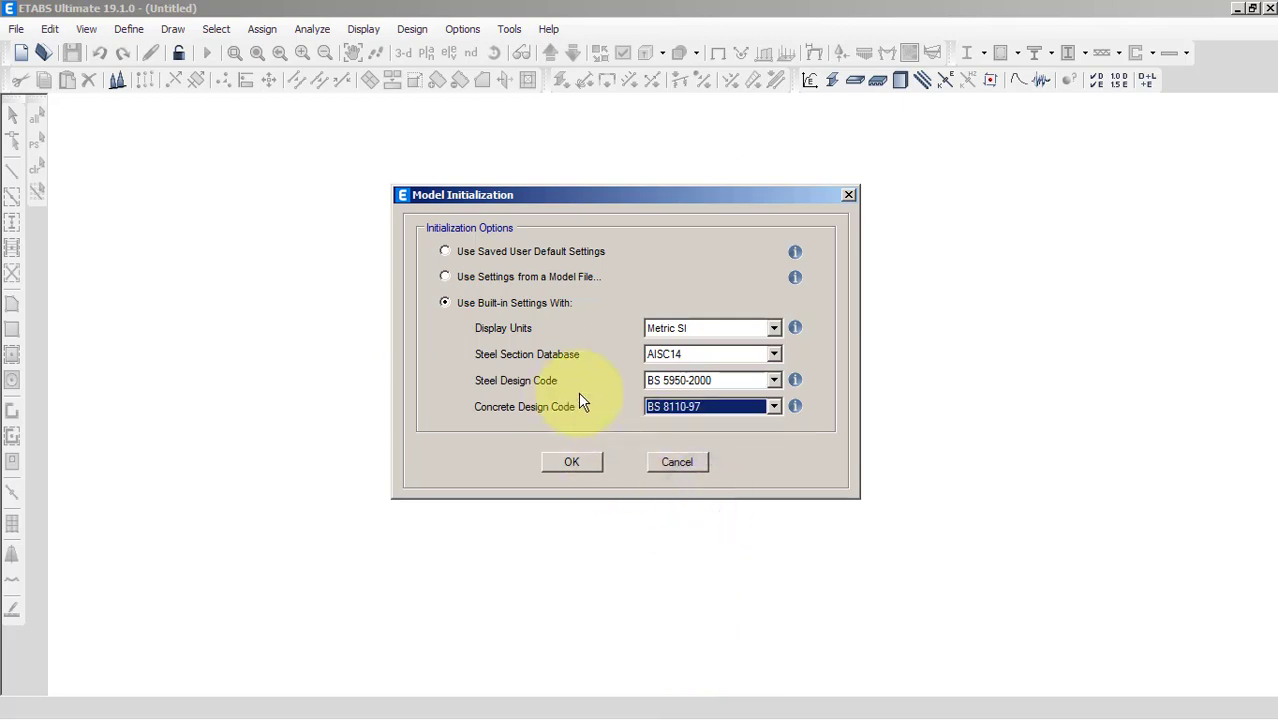
pyautogui.click(720, 354)
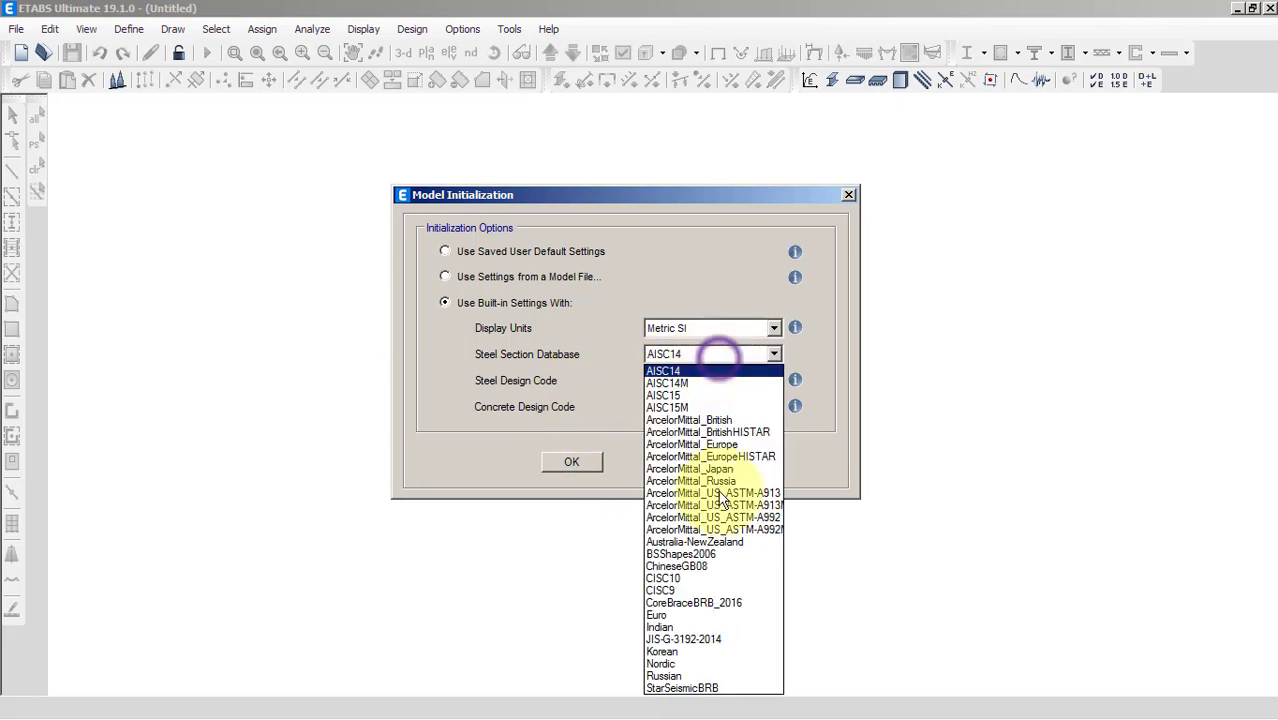
pyautogui.click(575, 370)
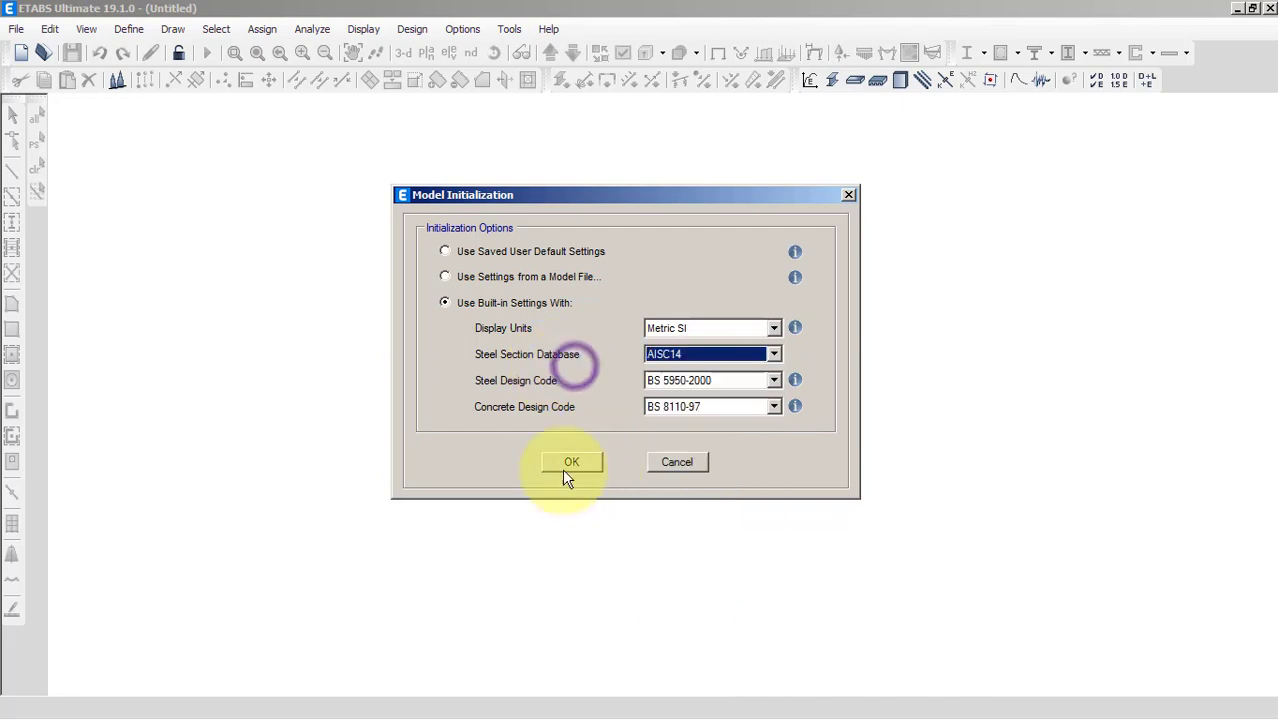
pyautogui.click(574, 462)
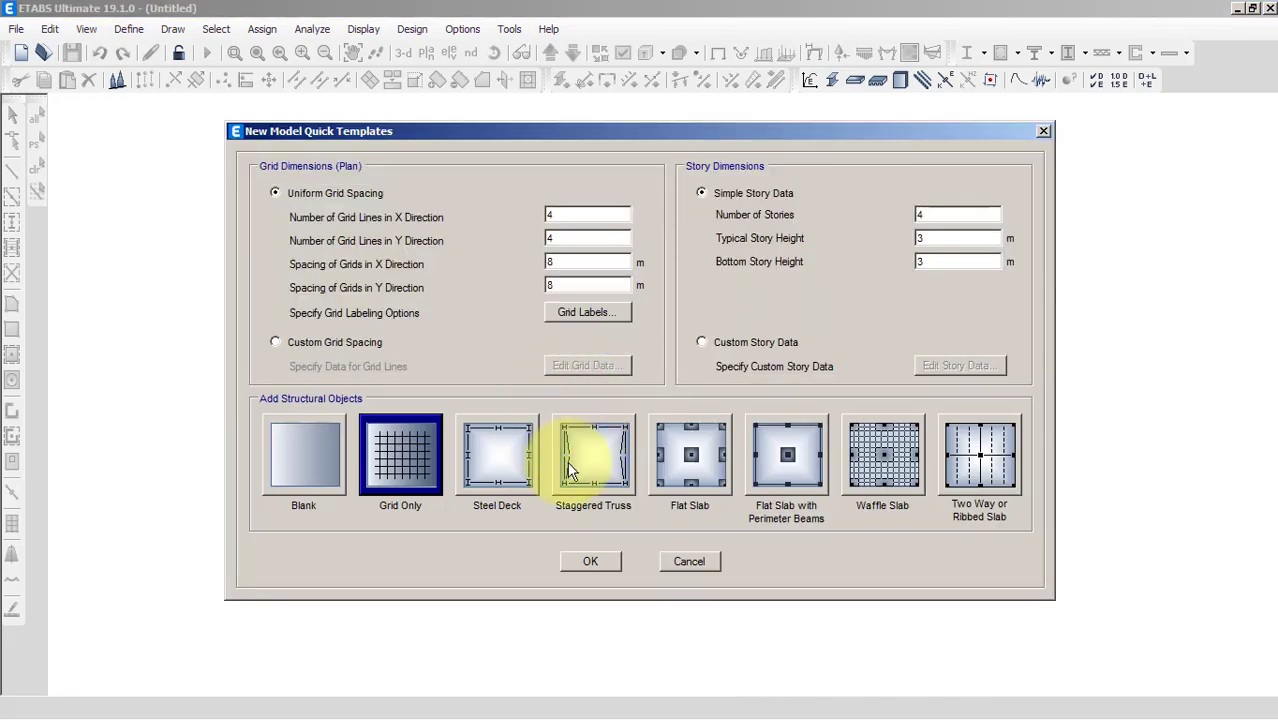
# Set the uniform grid to 3 grid lines in the X direction and 2 in the Y direction
pyautogui.moveTo(650, 133); pyautogui.dragTo(588, 153)
pyautogui.doubleClick(505, 235)
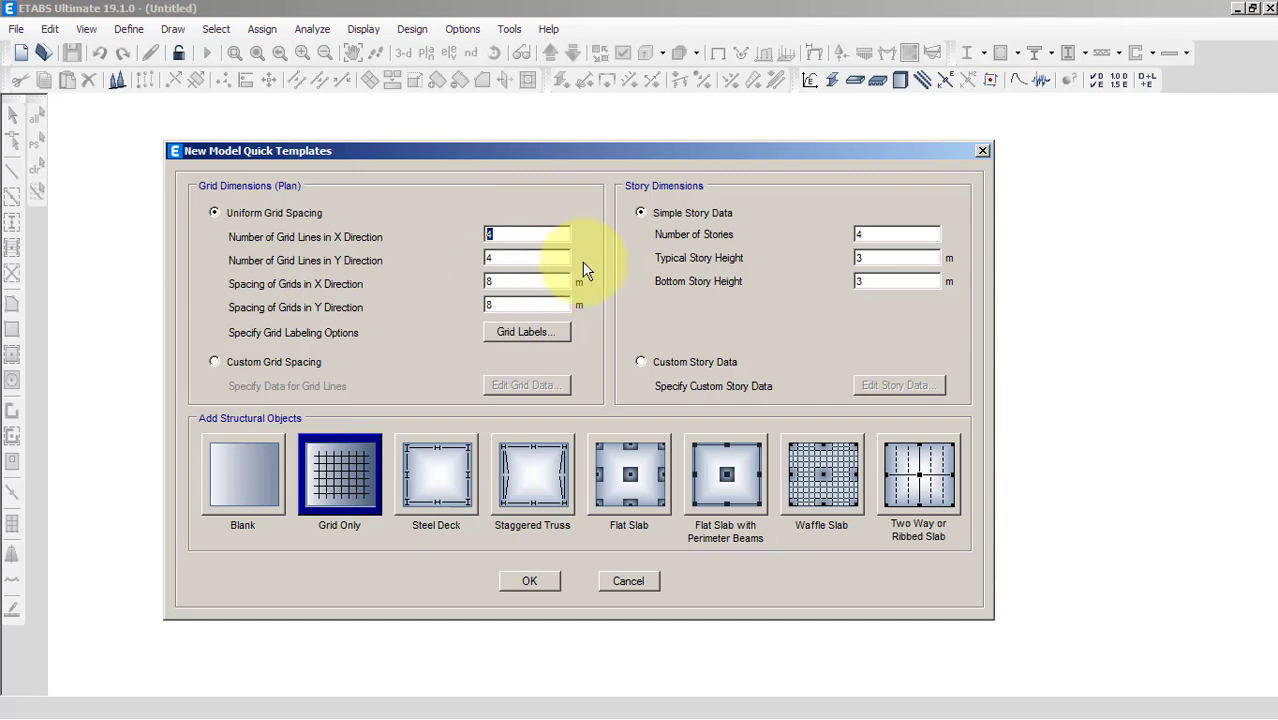
pyautogui.moveTo(612, 153)
pyautogui.mouseDown()
pyautogui.moveTo(683, 155)
pyautogui.moveTo(633, 154)
pyautogui.mouseUp()
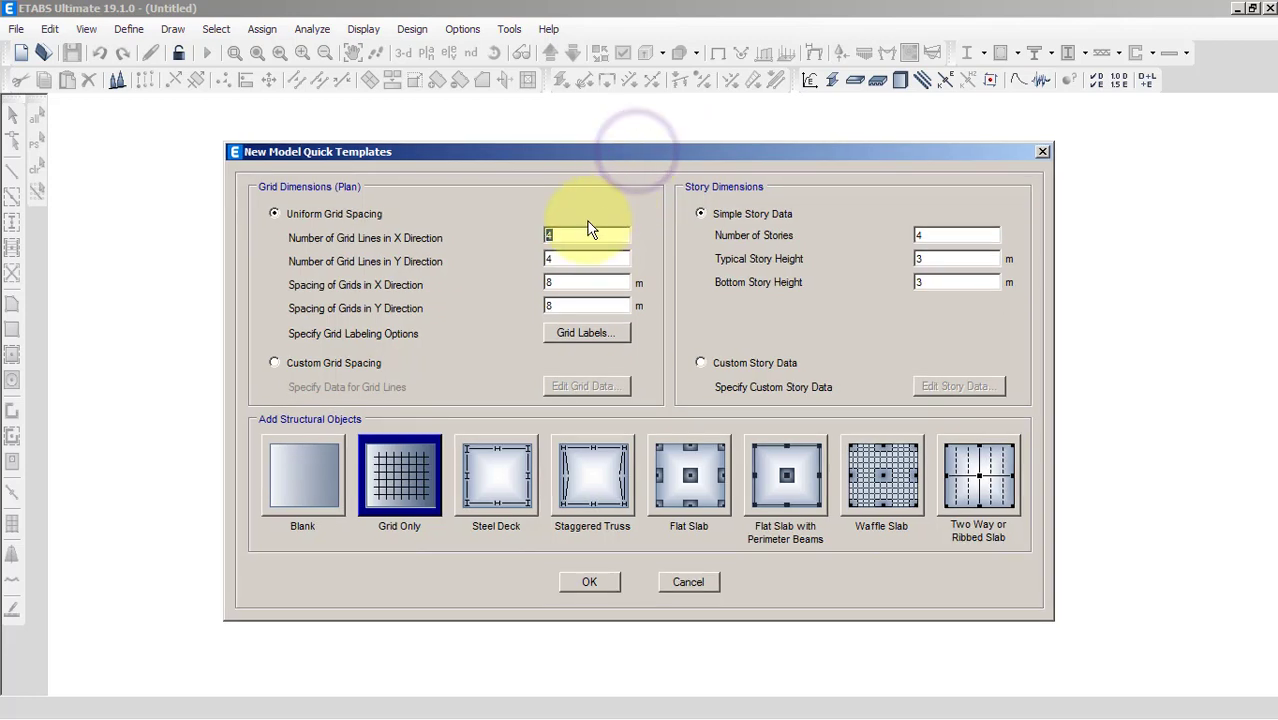
pyautogui.click(614, 152)
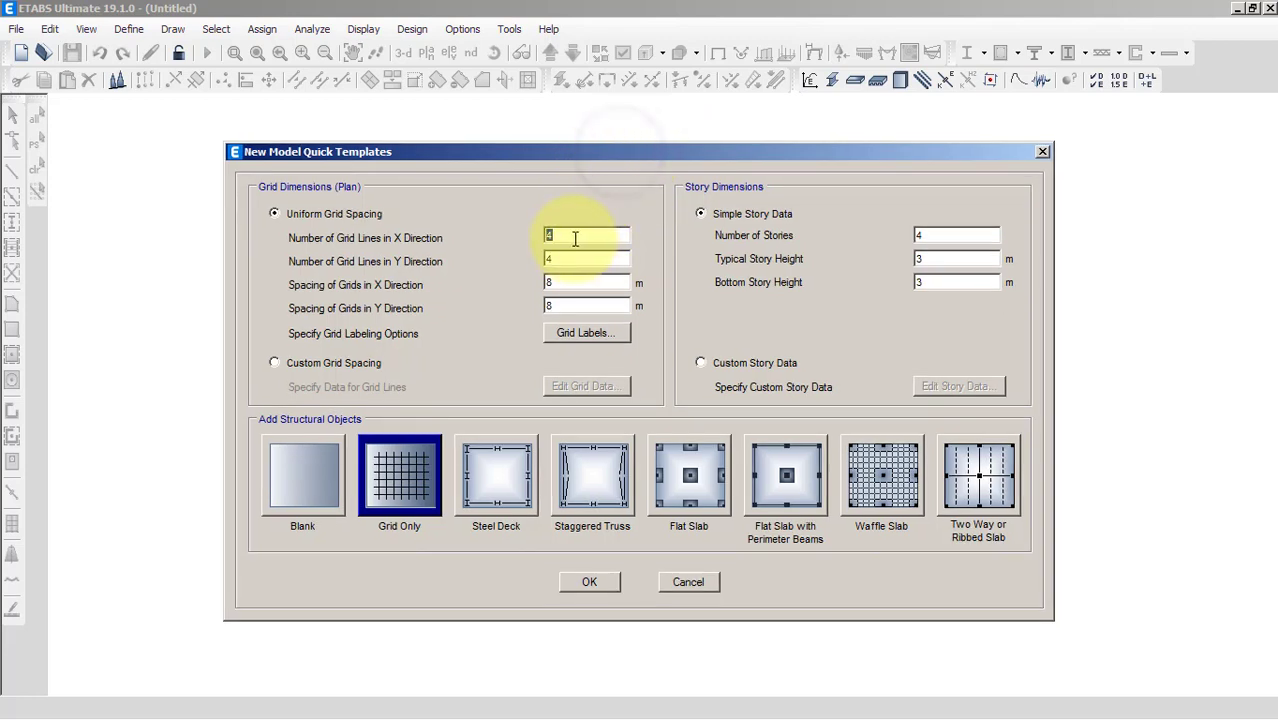
pyautogui.click(579, 257)
pyautogui.click(584, 259)
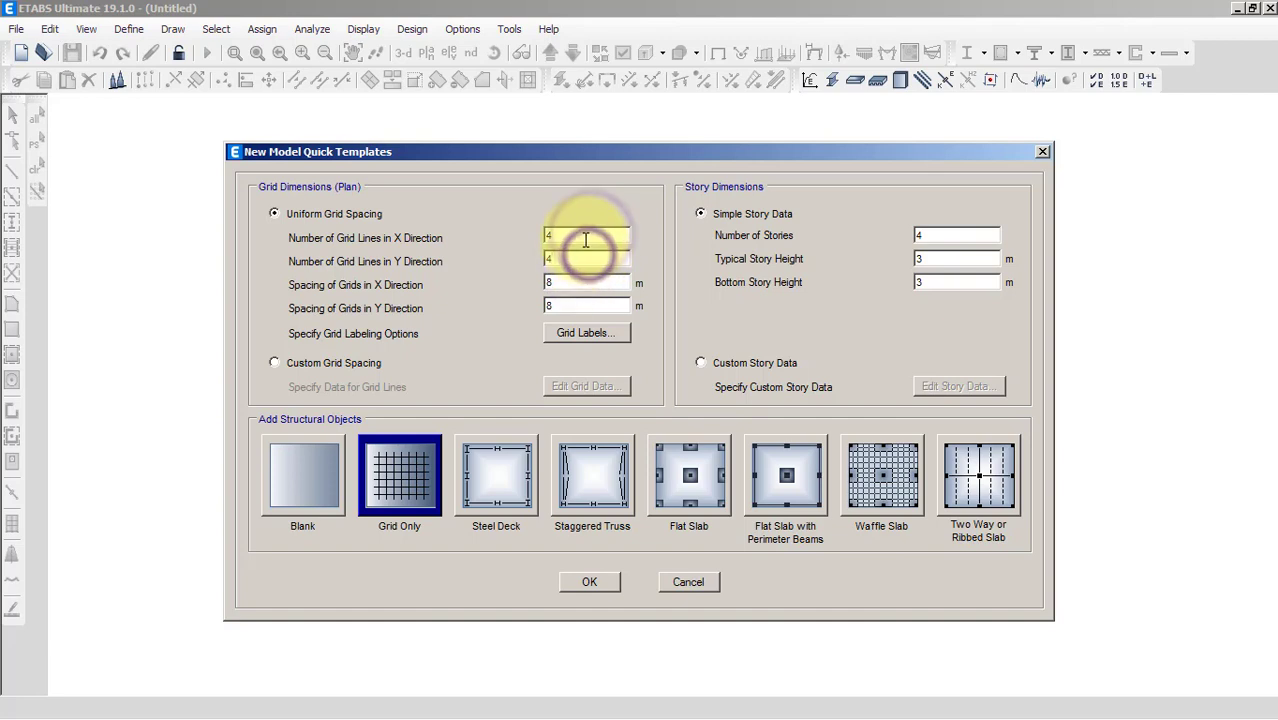
pyautogui.doubleClick(586, 234)
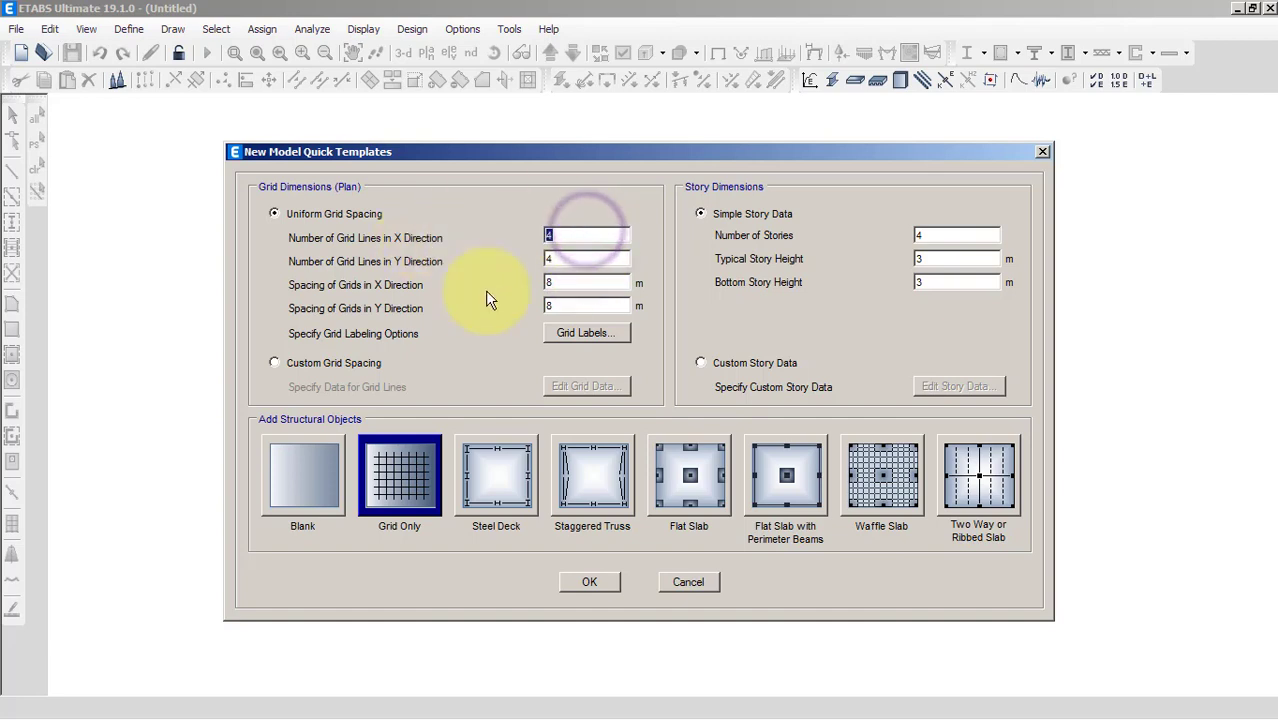
pyautogui.doubleClick(571, 259)
pyautogui.write('2')
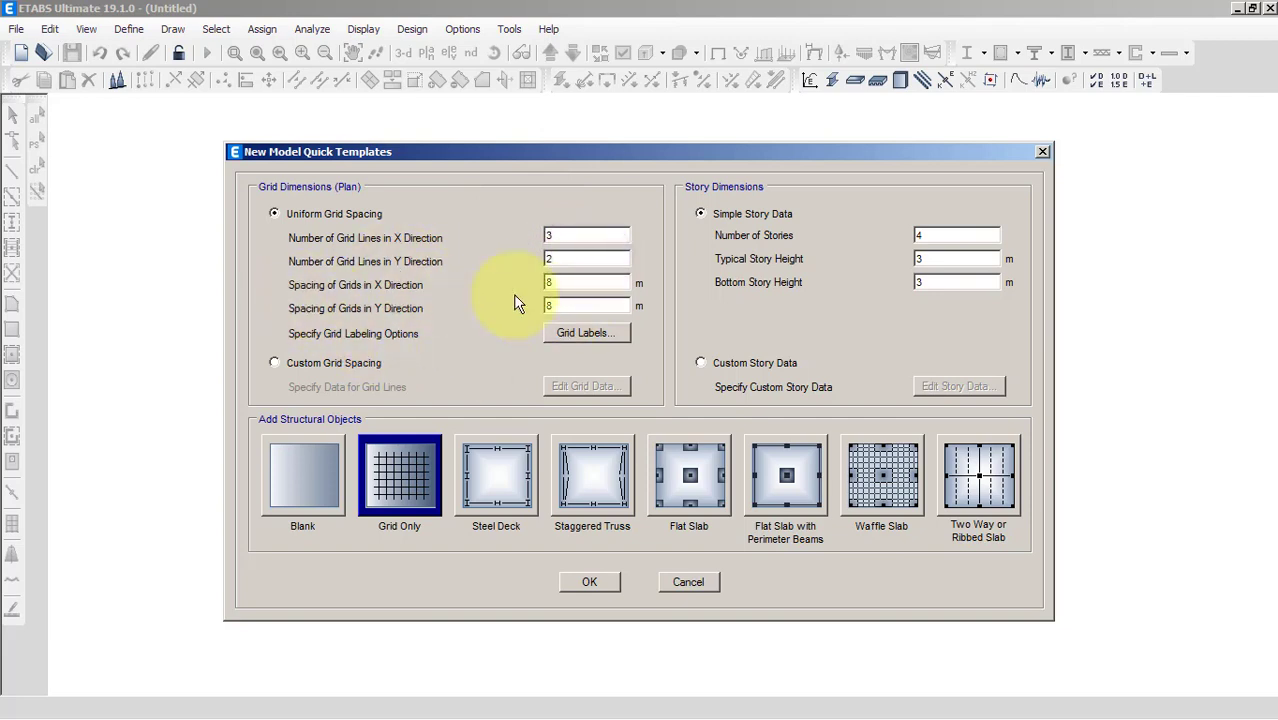
# Set the grid spacing to 5 m in both the X and Y directions
pyautogui.doubleClick(567, 285)
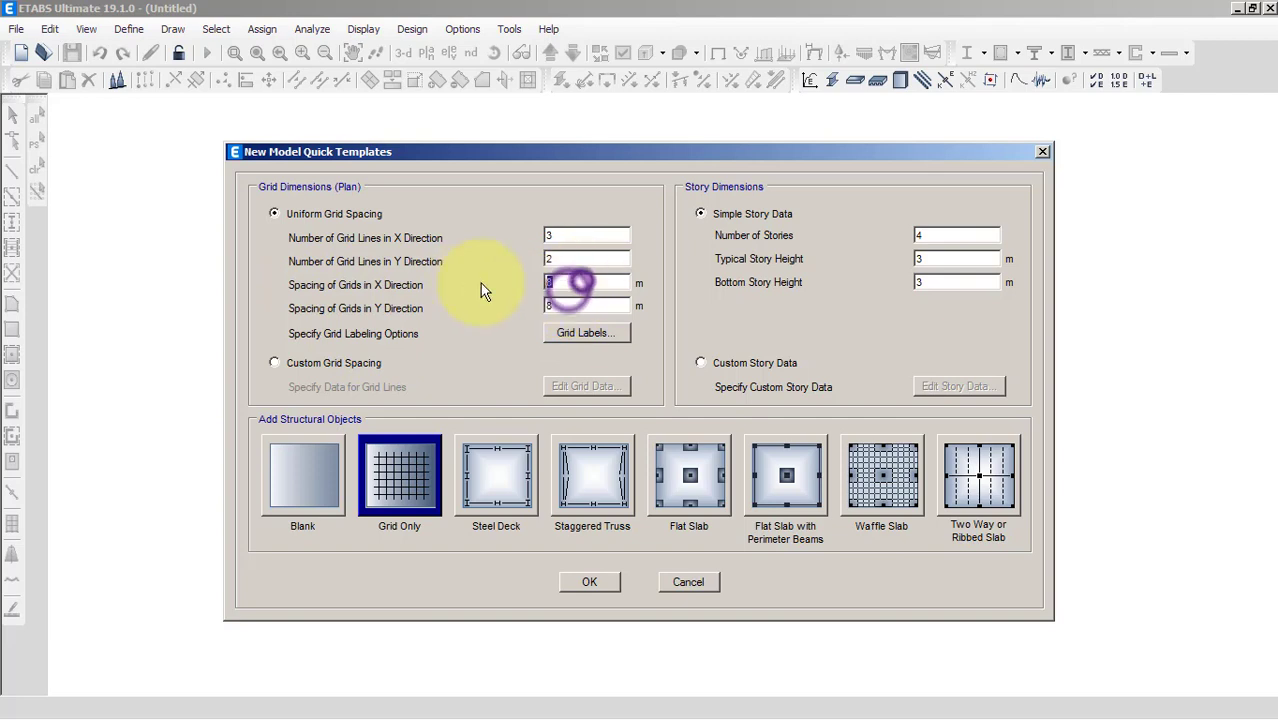
pyautogui.doubleClick(569, 306)
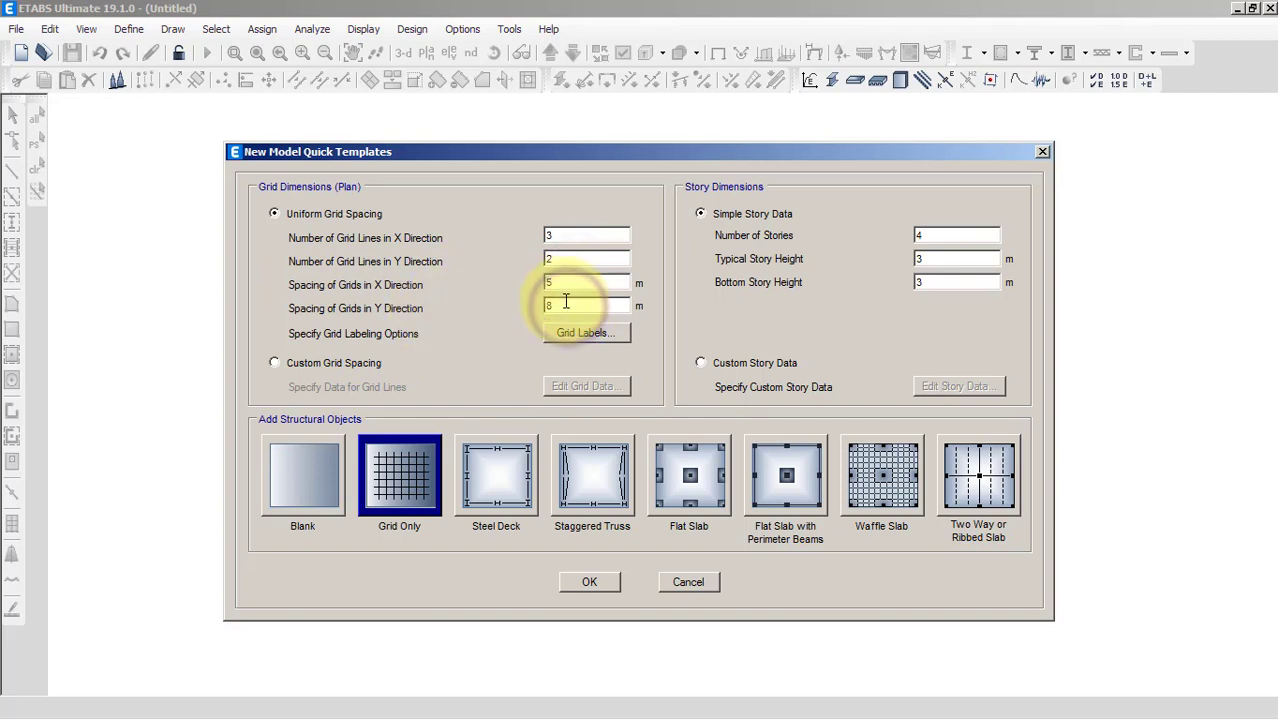
pyautogui.write('3')
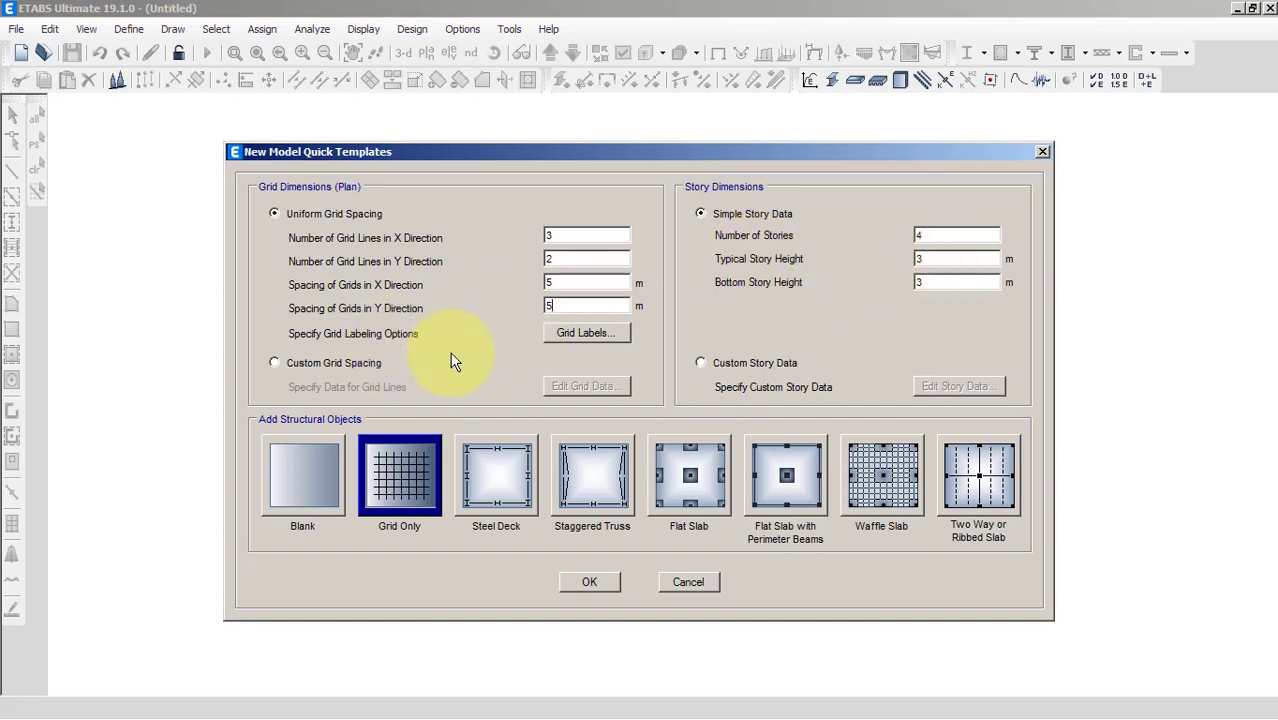
# Set the number of stories to 2 and create the model from the Grid Only template
pyautogui.click(952, 237)
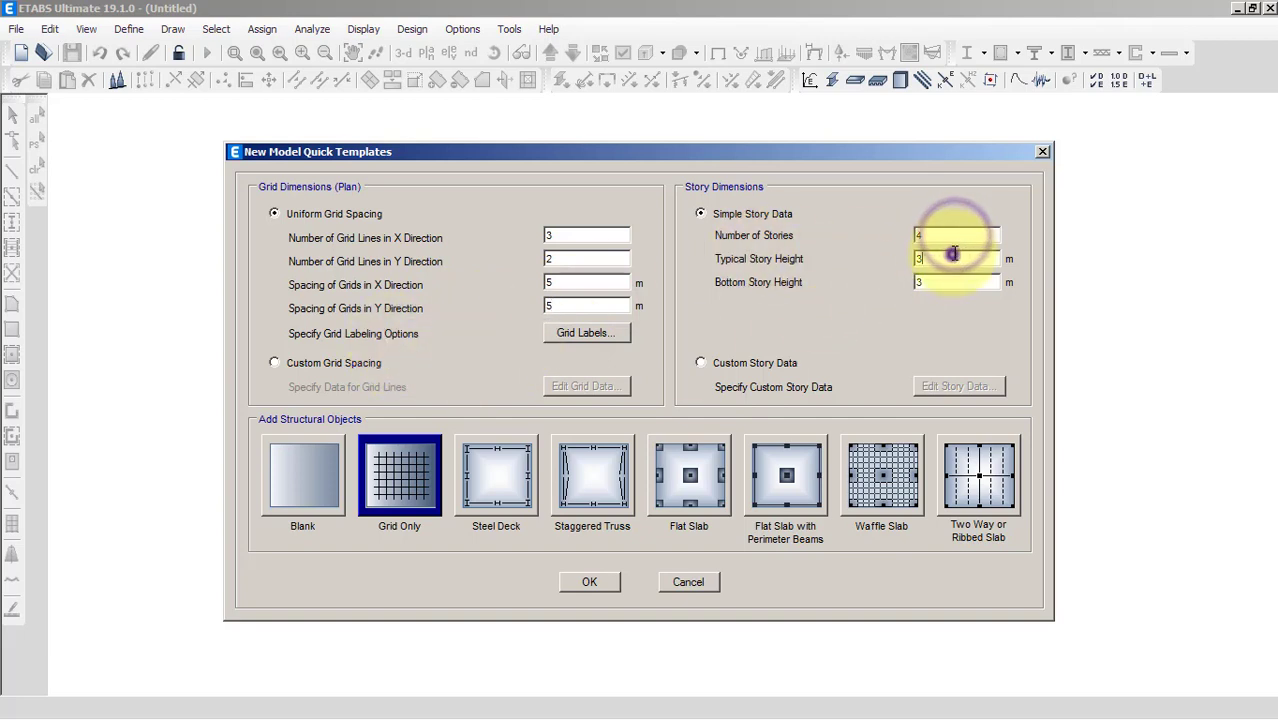
pyautogui.press('BackSpace')
pyautogui.write('2')
pyautogui.click(950, 260)
pyautogui.click(950, 262)
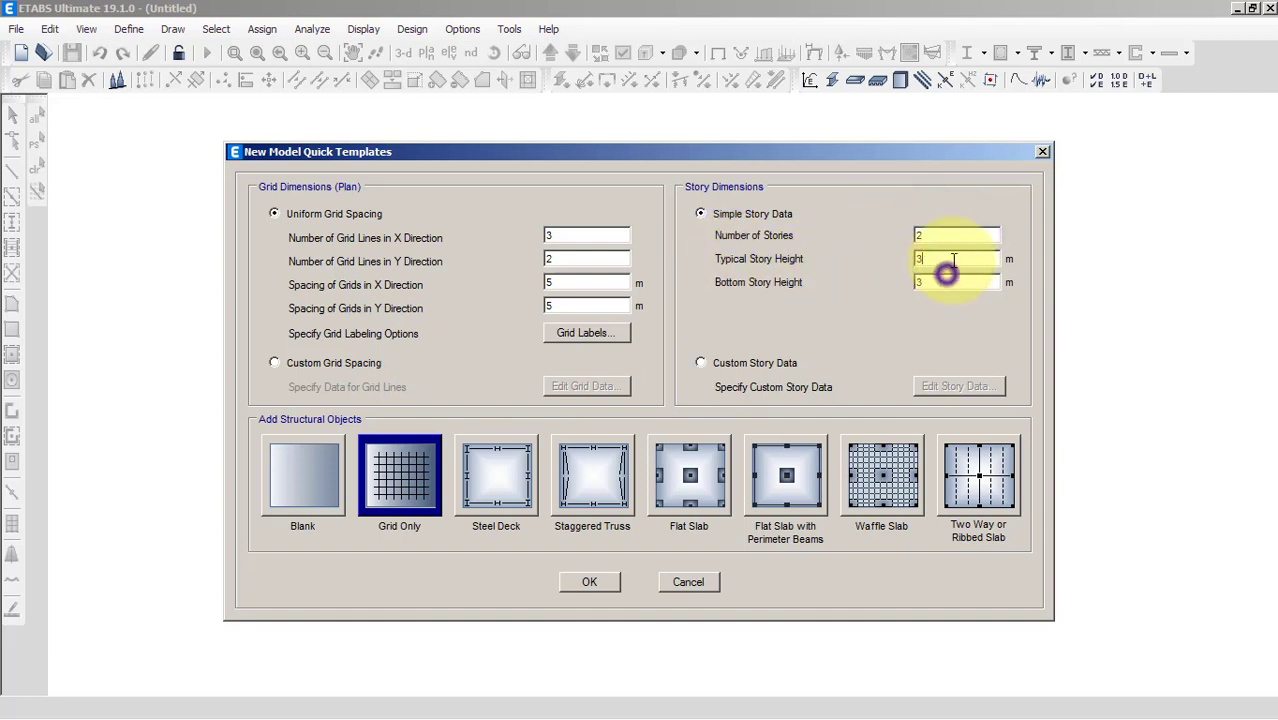
pyautogui.click(582, 586)
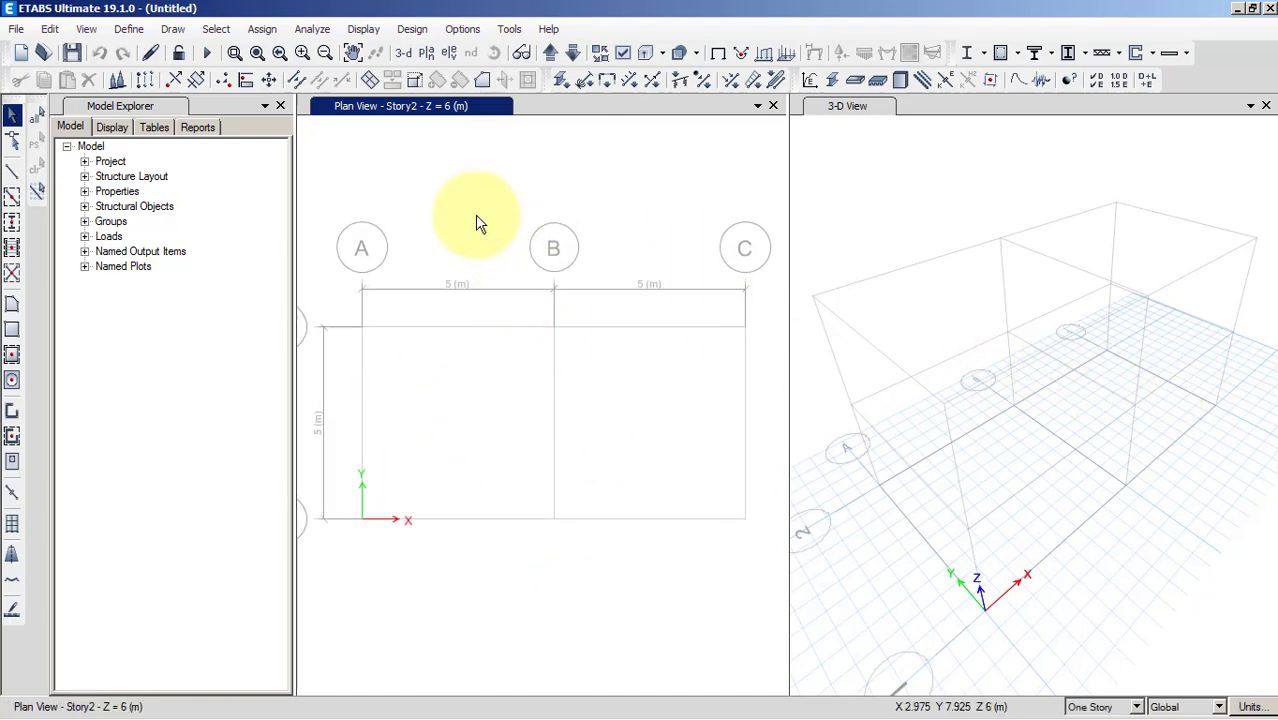
# Delete Story2 together with its existing structure from the story data and apply the change to the model
pyautogui.rightClick(456, 187)
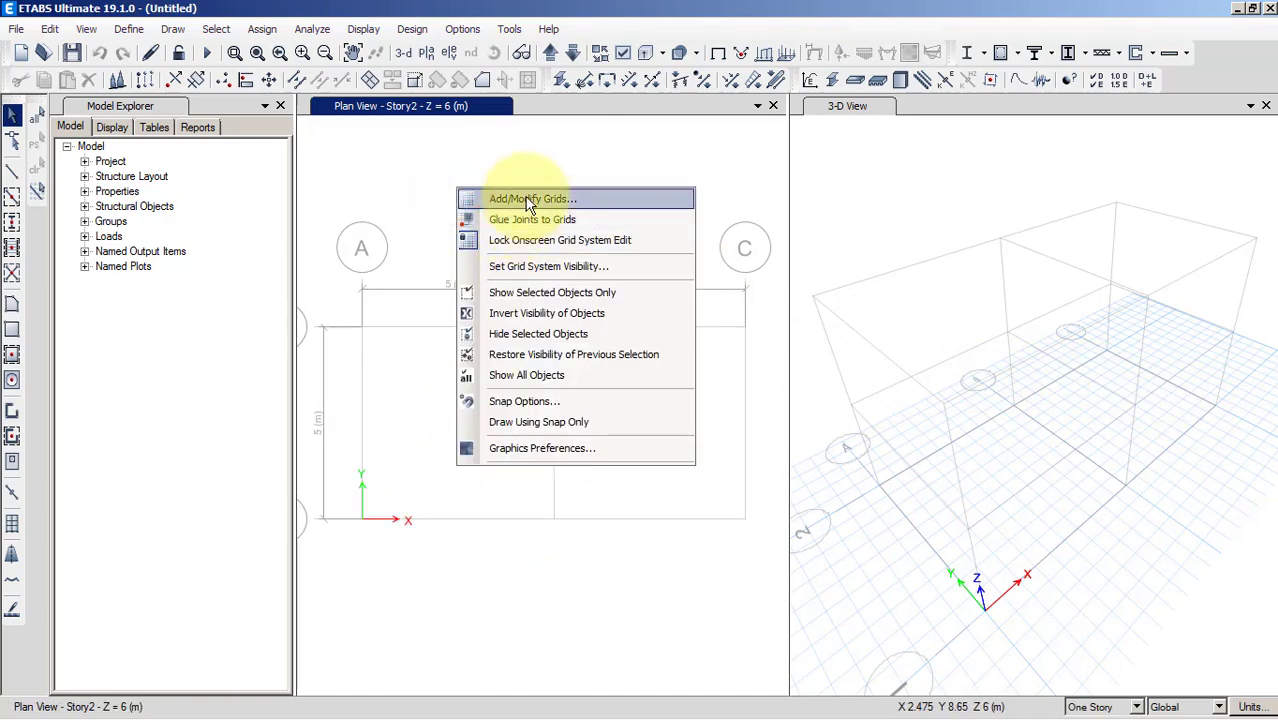
pyautogui.rightClick(436, 188)
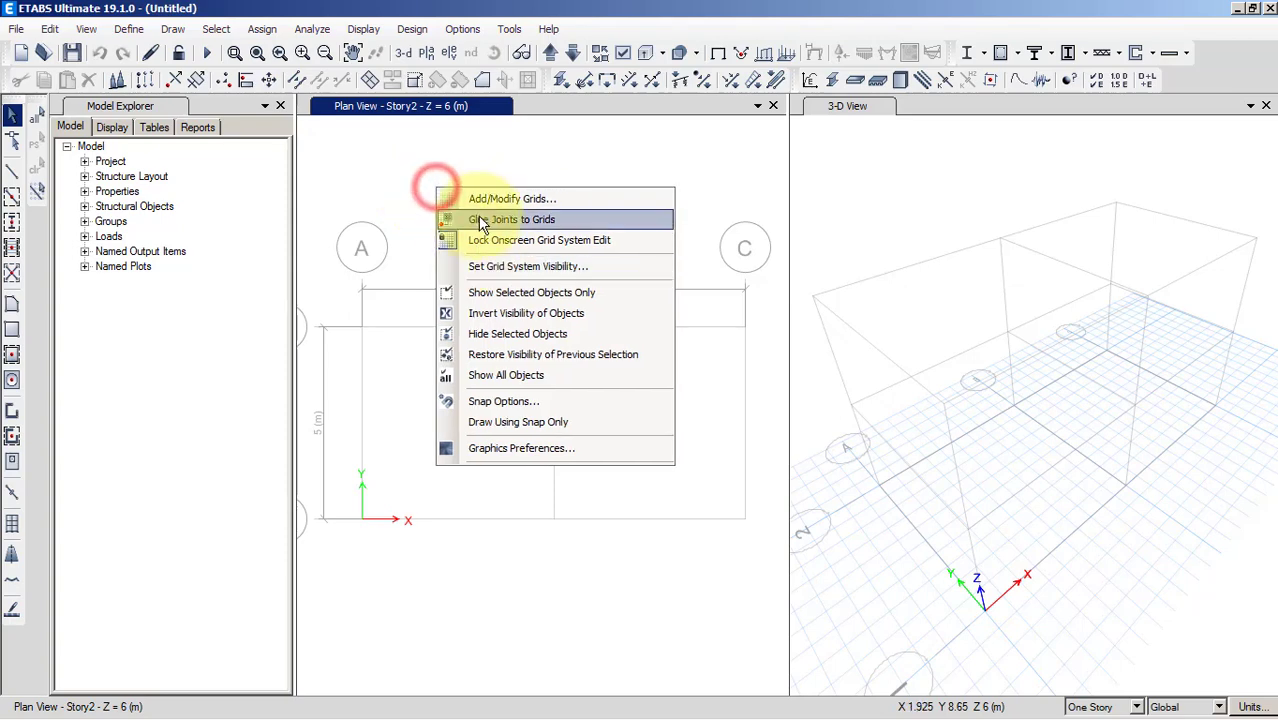
pyautogui.click(530, 199)
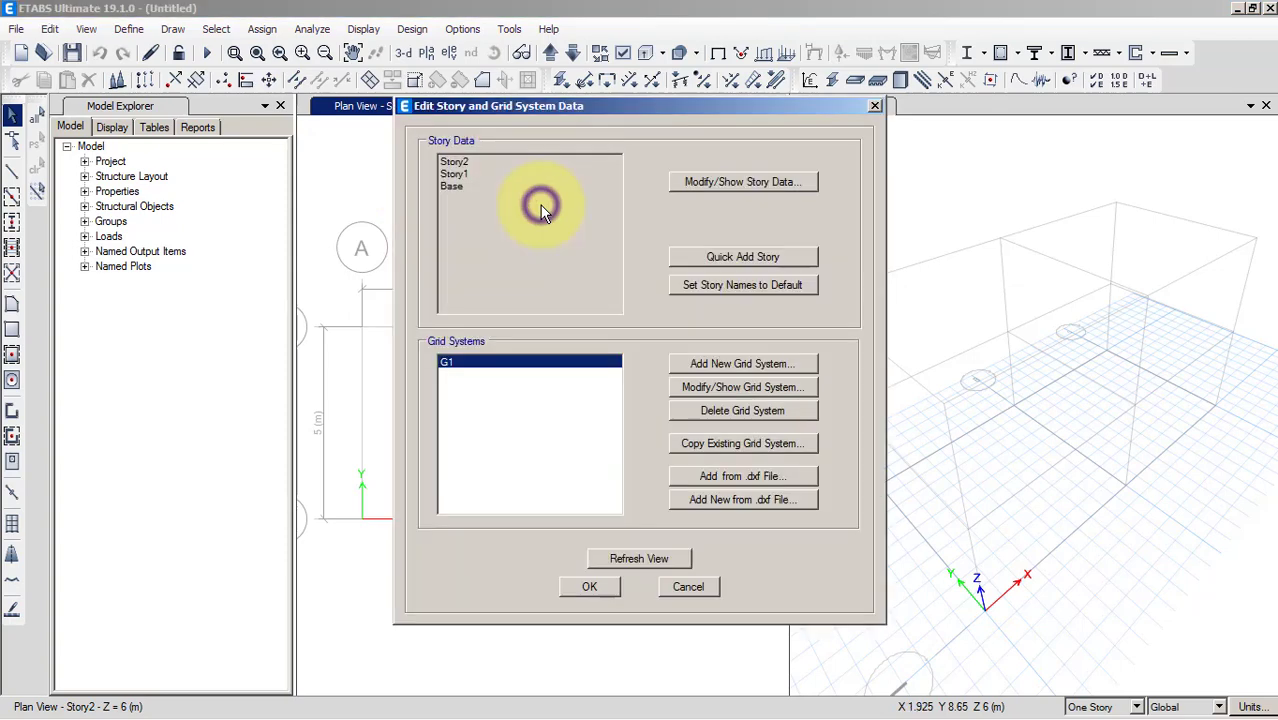
pyautogui.click(728, 181)
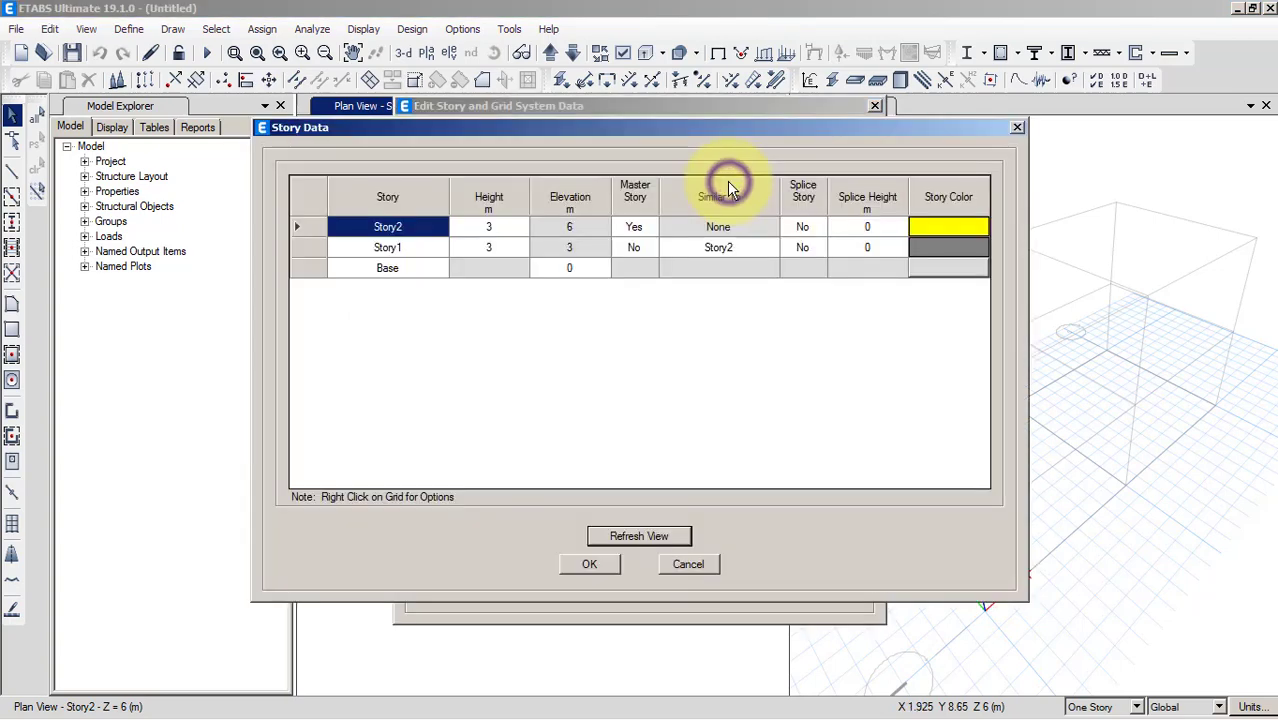
pyautogui.click(300, 227)
pyautogui.rightClick(302, 227)
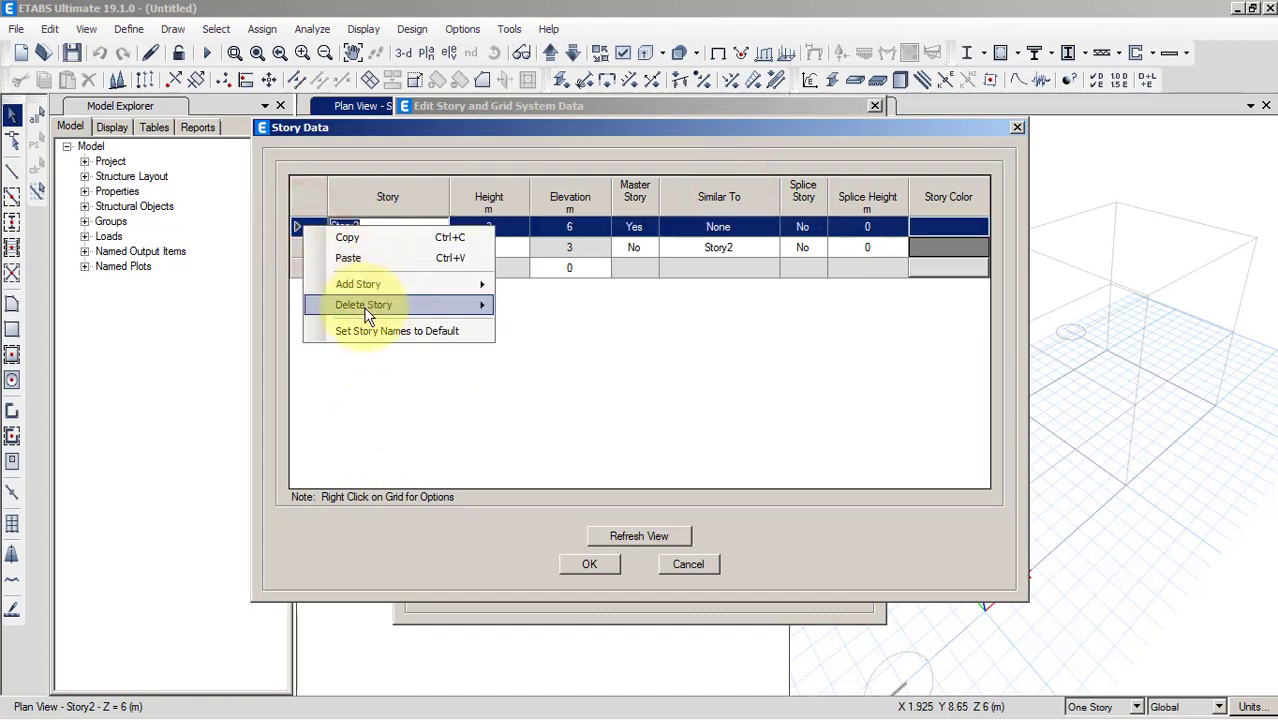
pyautogui.moveTo(366, 310)
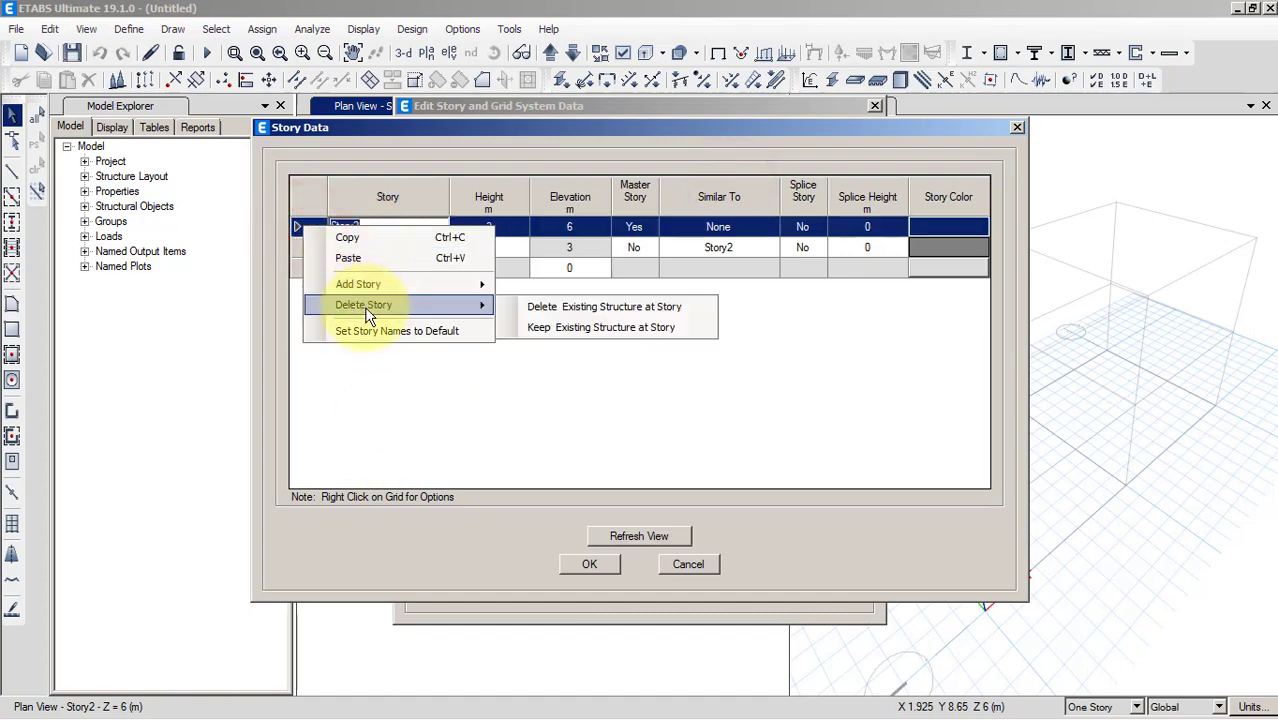
pyautogui.click(591, 307)
pyautogui.click(592, 564)
pyautogui.click(592, 587)
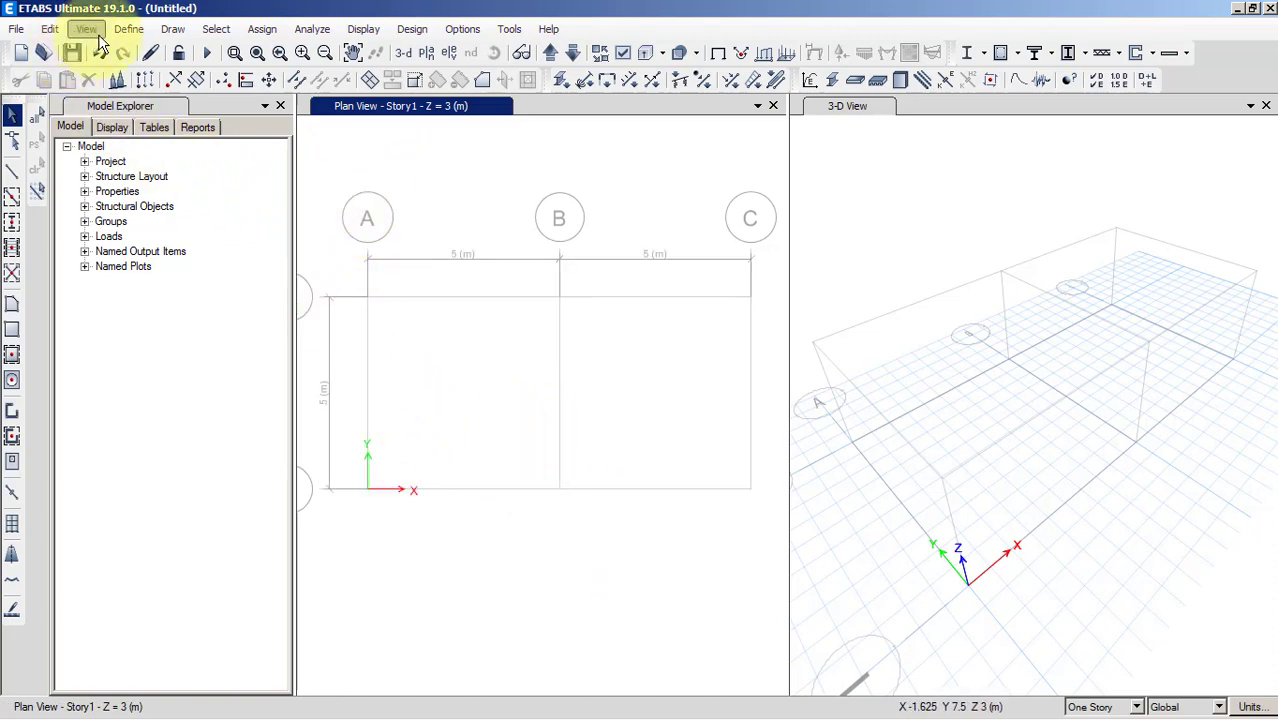
# Start a new material definition and set its region to Vietnam
pyautogui.click(130, 30)
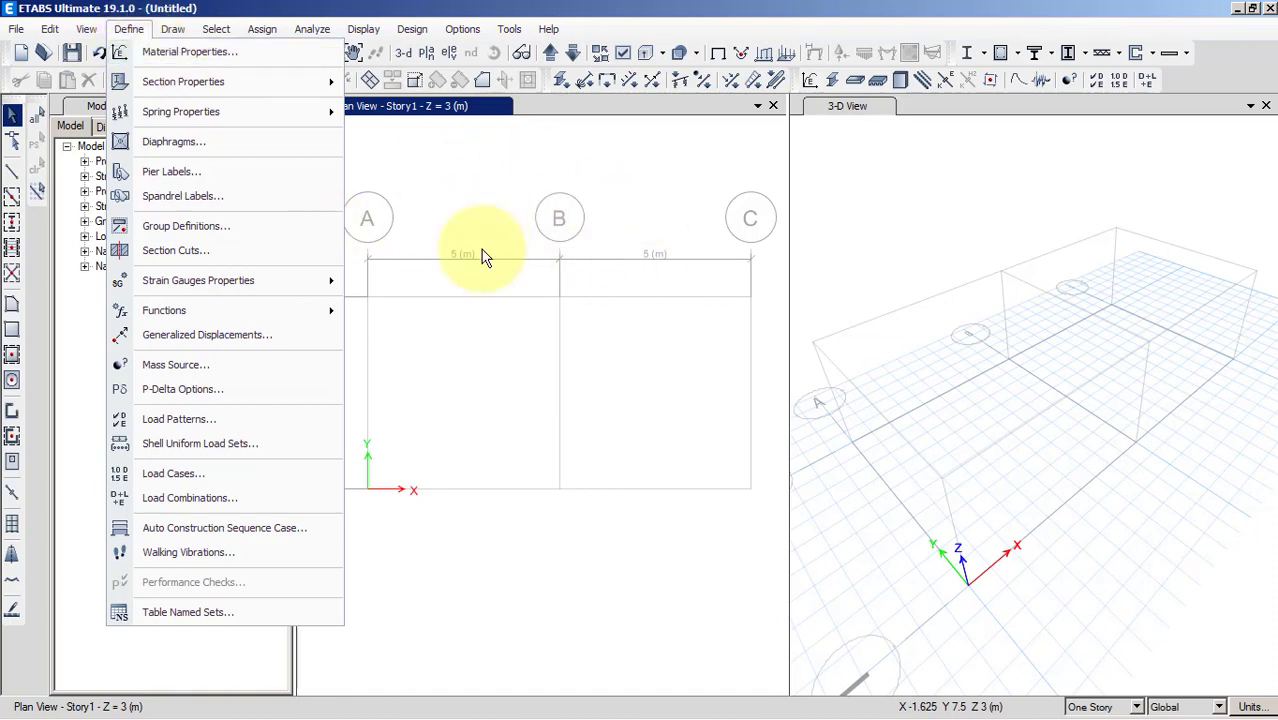
pyautogui.click(86, 16)
pyautogui.click(128, 28)
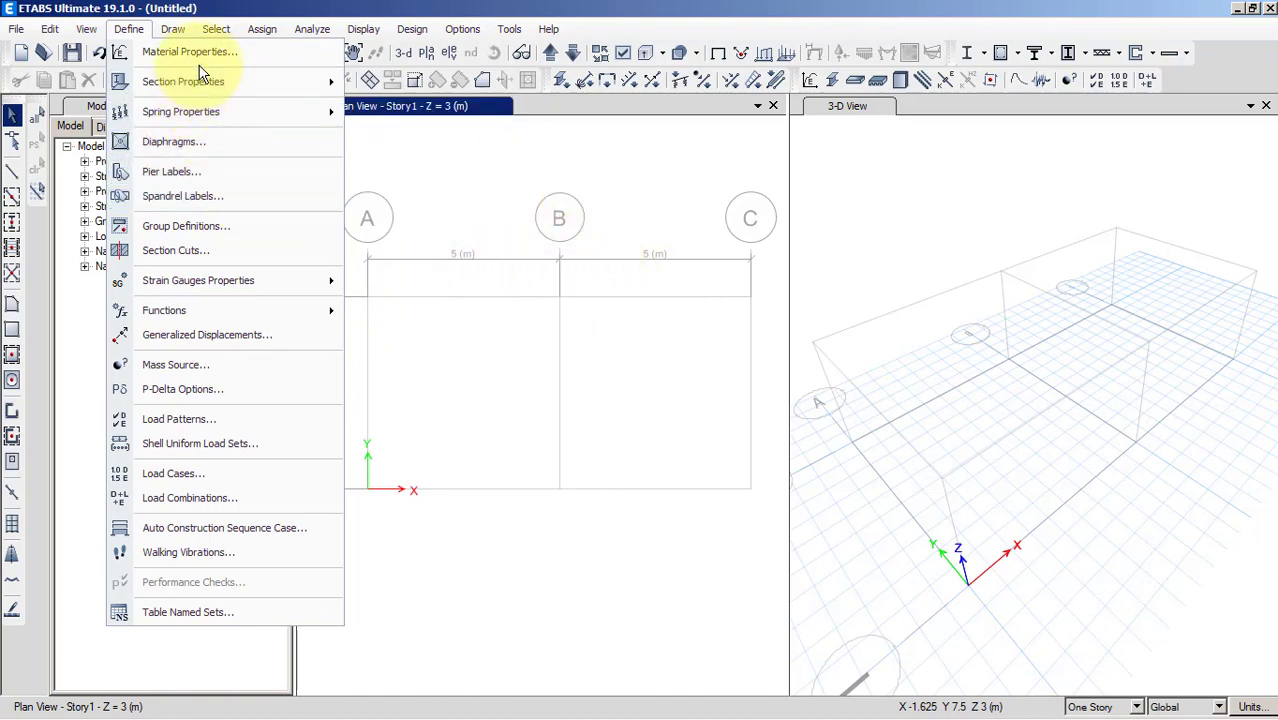
pyautogui.moveTo(212, 84)
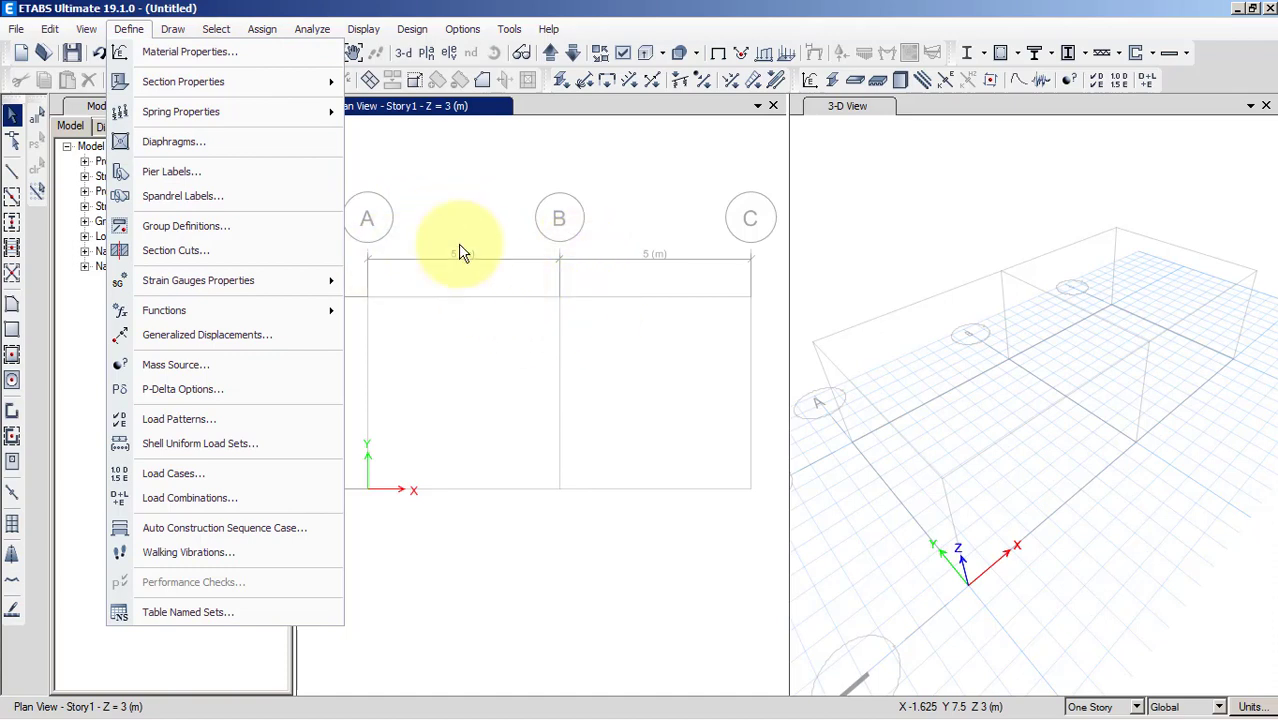
pyautogui.click(172, 53)
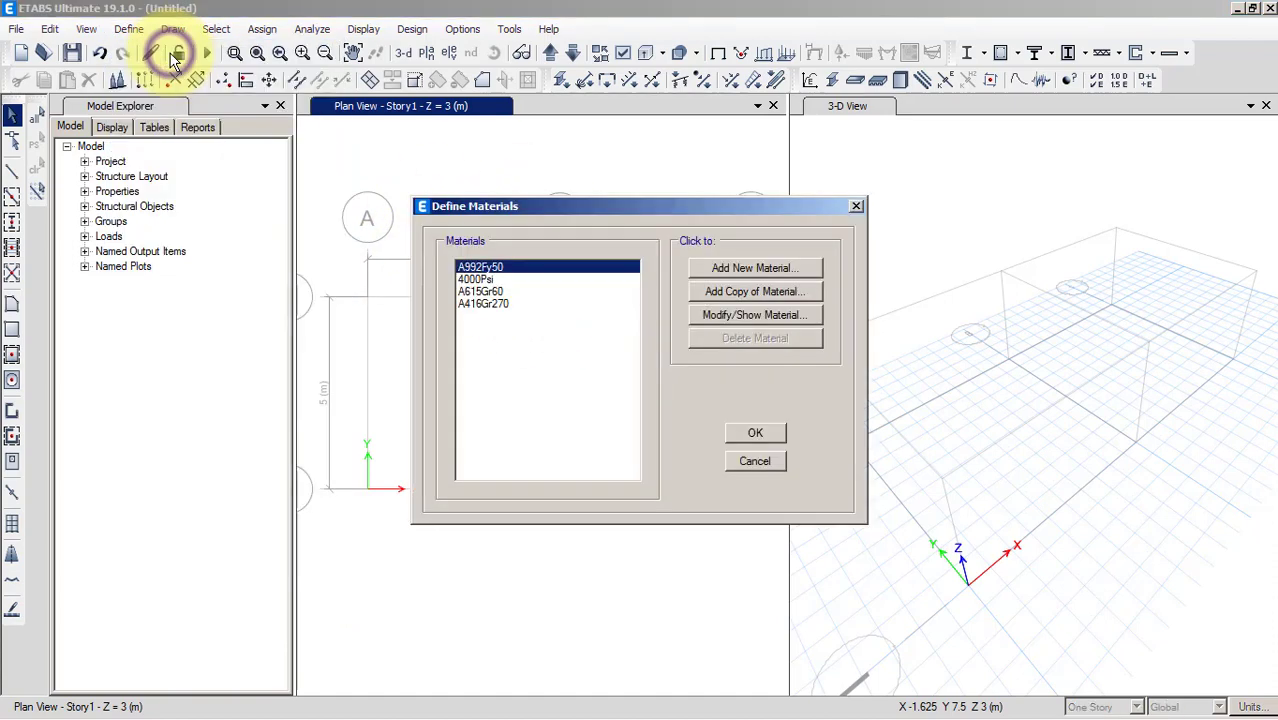
pyautogui.click(488, 279)
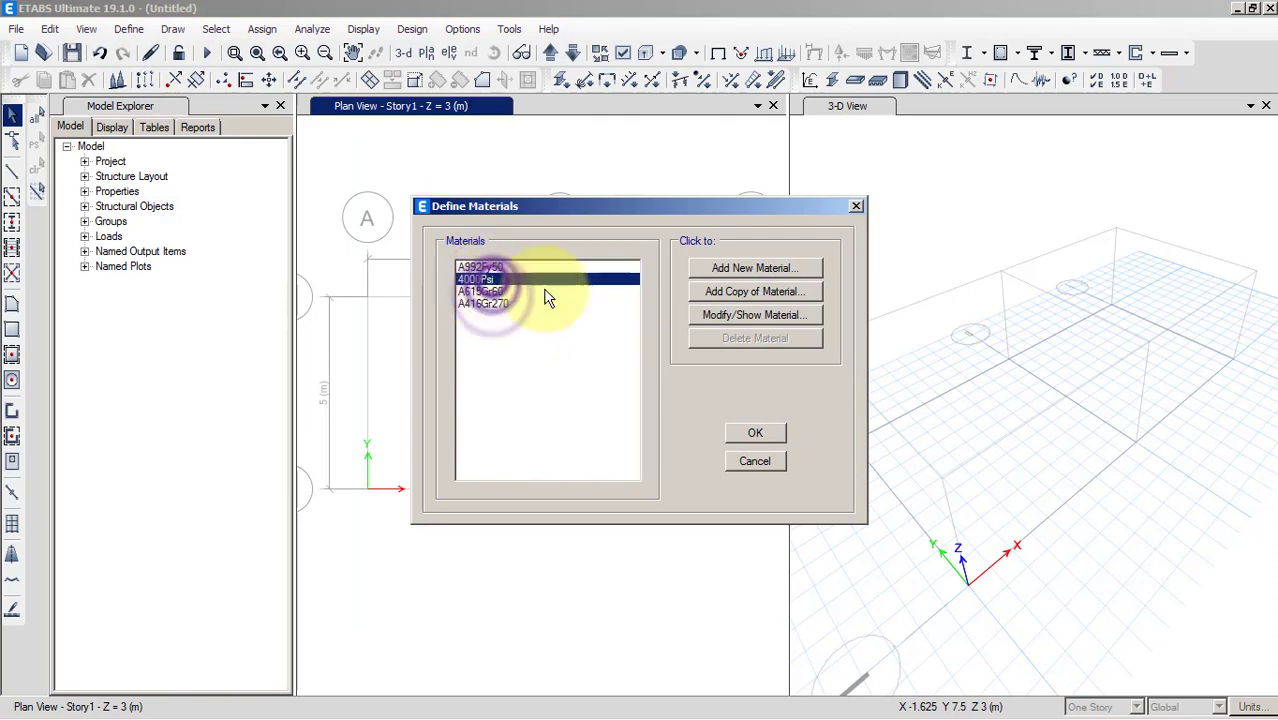
pyautogui.click(752, 268)
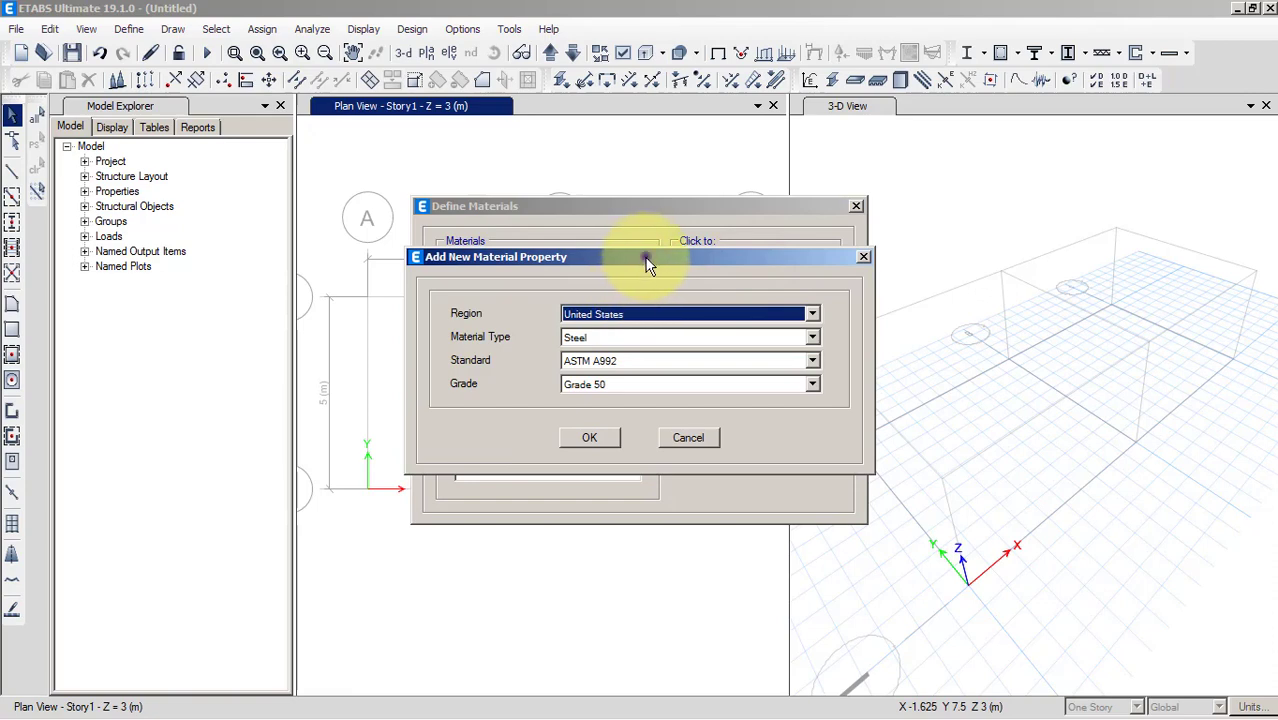
pyautogui.moveTo(645, 257); pyautogui.dragTo(627, 247)
pyautogui.click(581, 300)
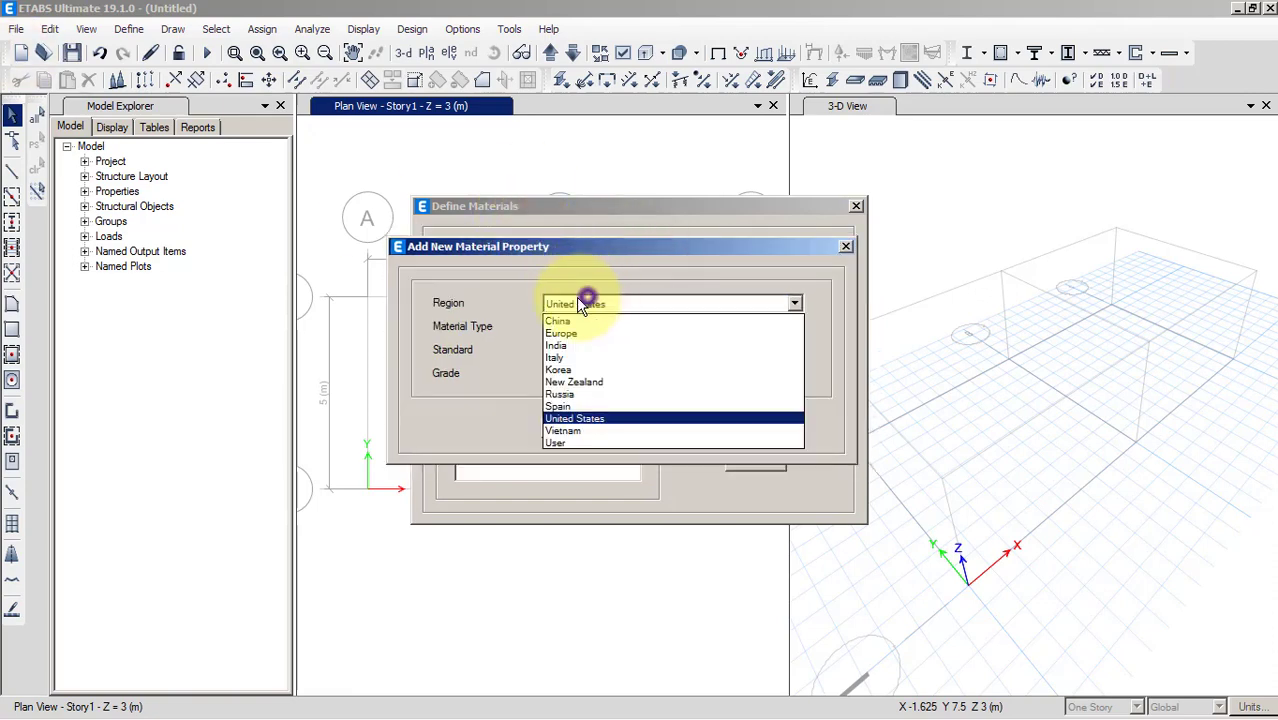
pyautogui.click(589, 431)
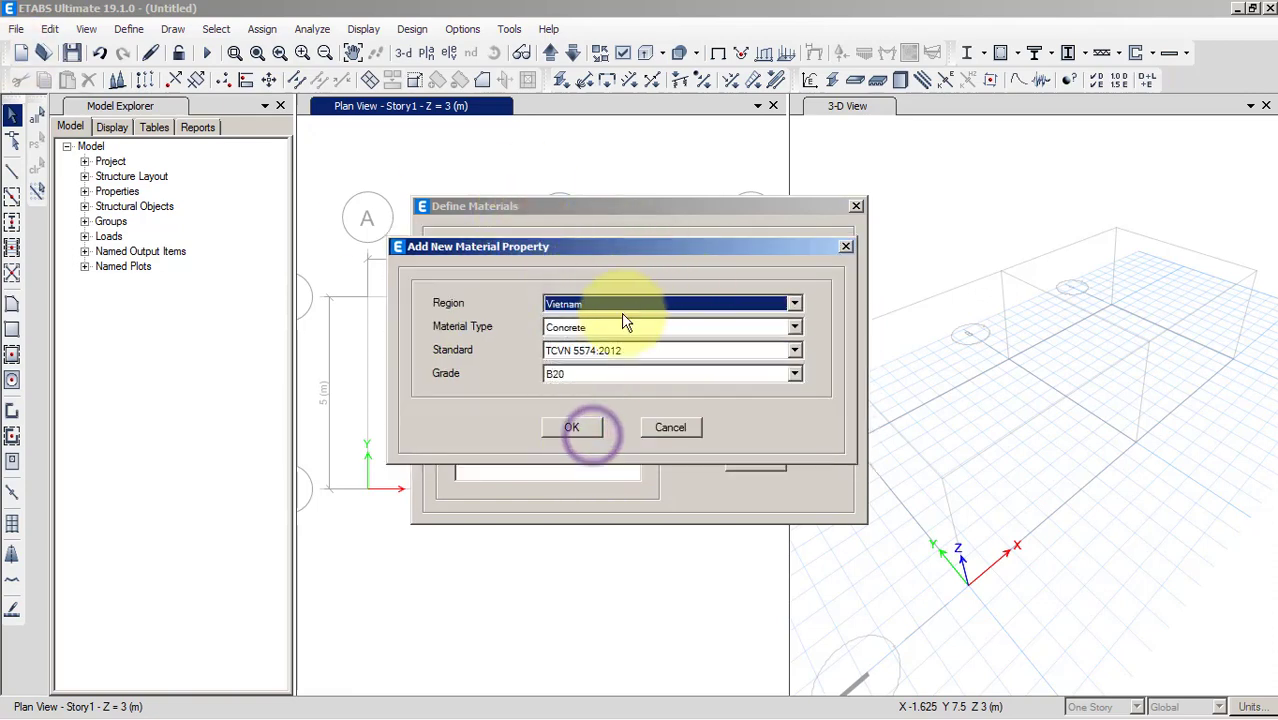
# Set the new Vietnam material to Concrete under TCVN 5574:2012 with grade B25
pyautogui.click(585, 327)
pyautogui.click(598, 334)
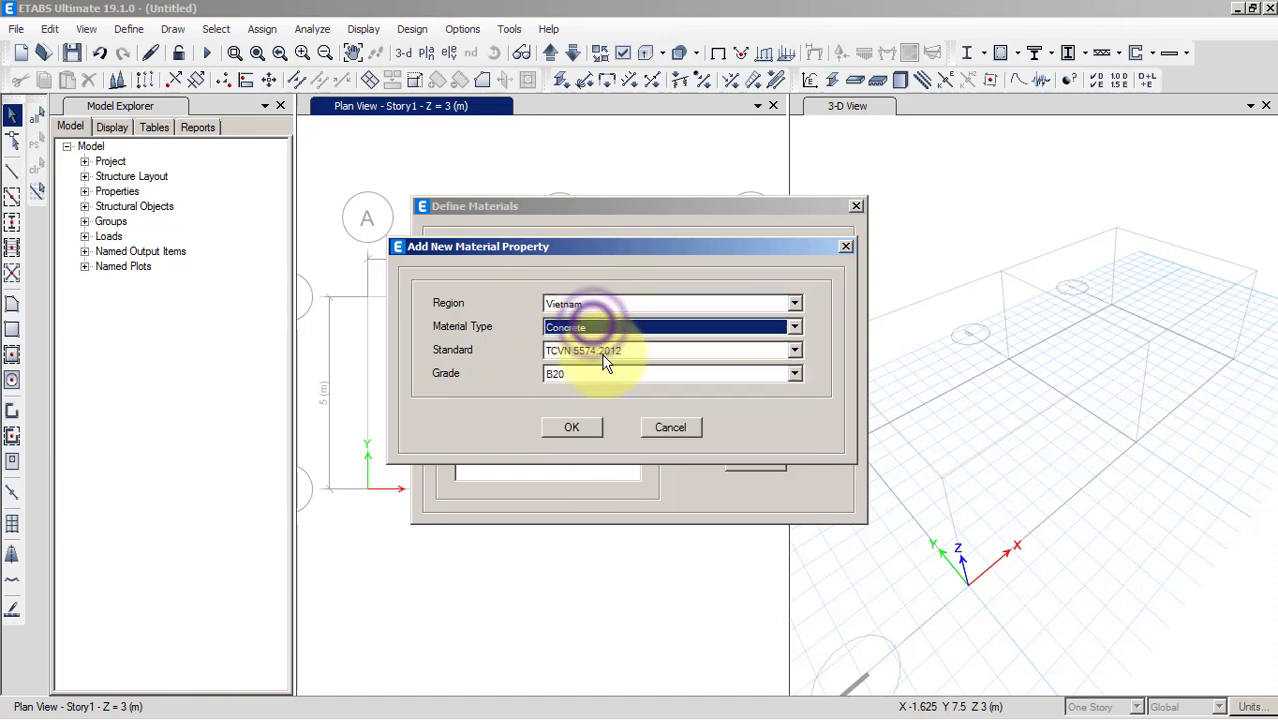
pyautogui.click(565, 378)
pyautogui.click(566, 376)
pyautogui.click(583, 376)
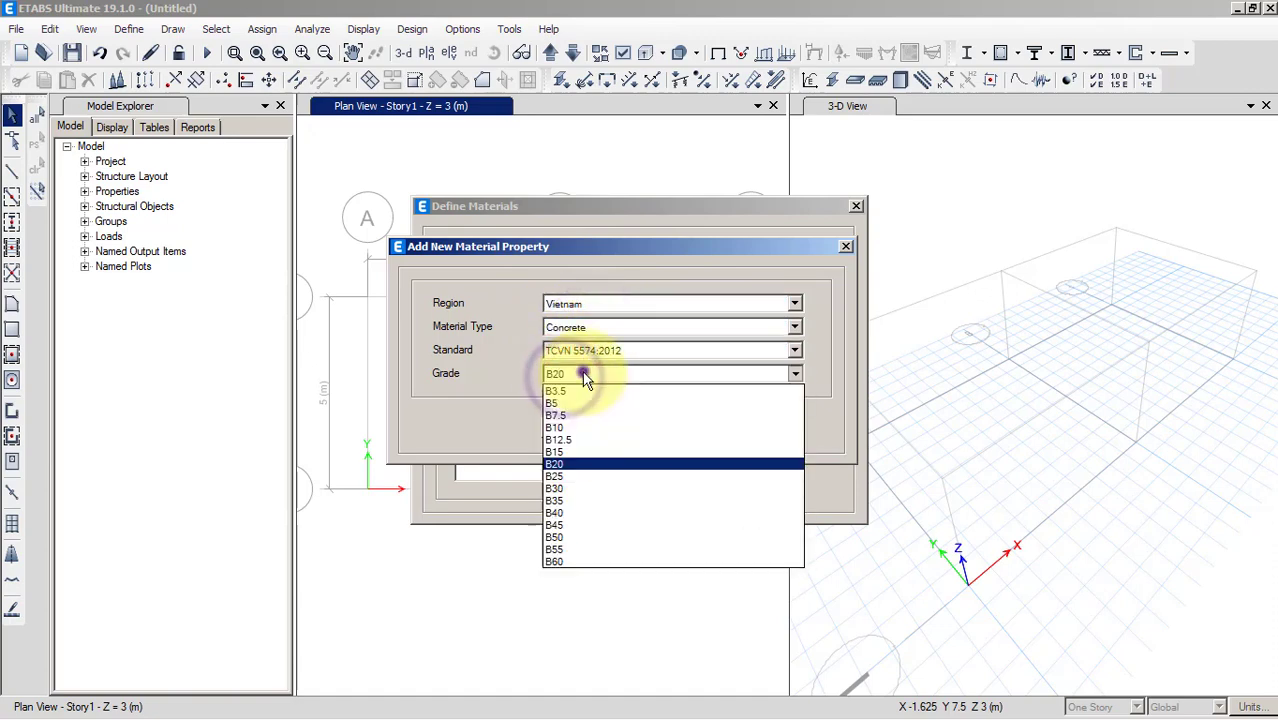
pyautogui.click(565, 480)
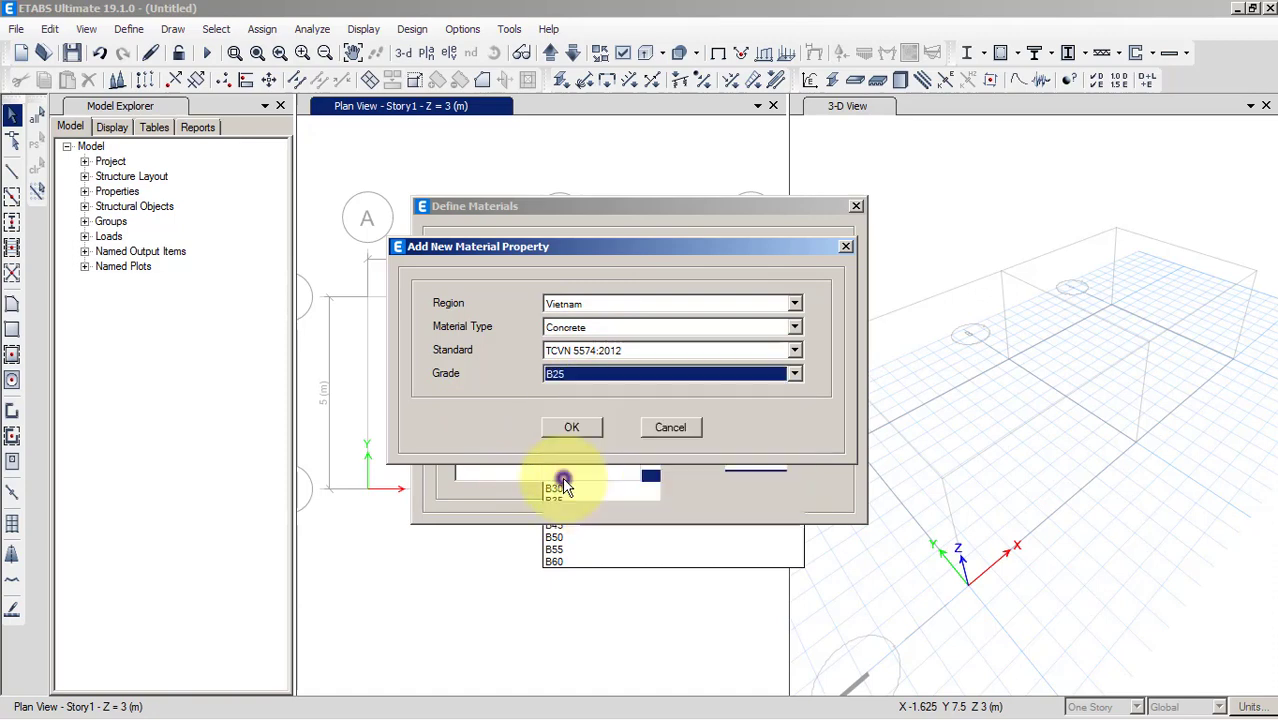
pyautogui.click(575, 383)
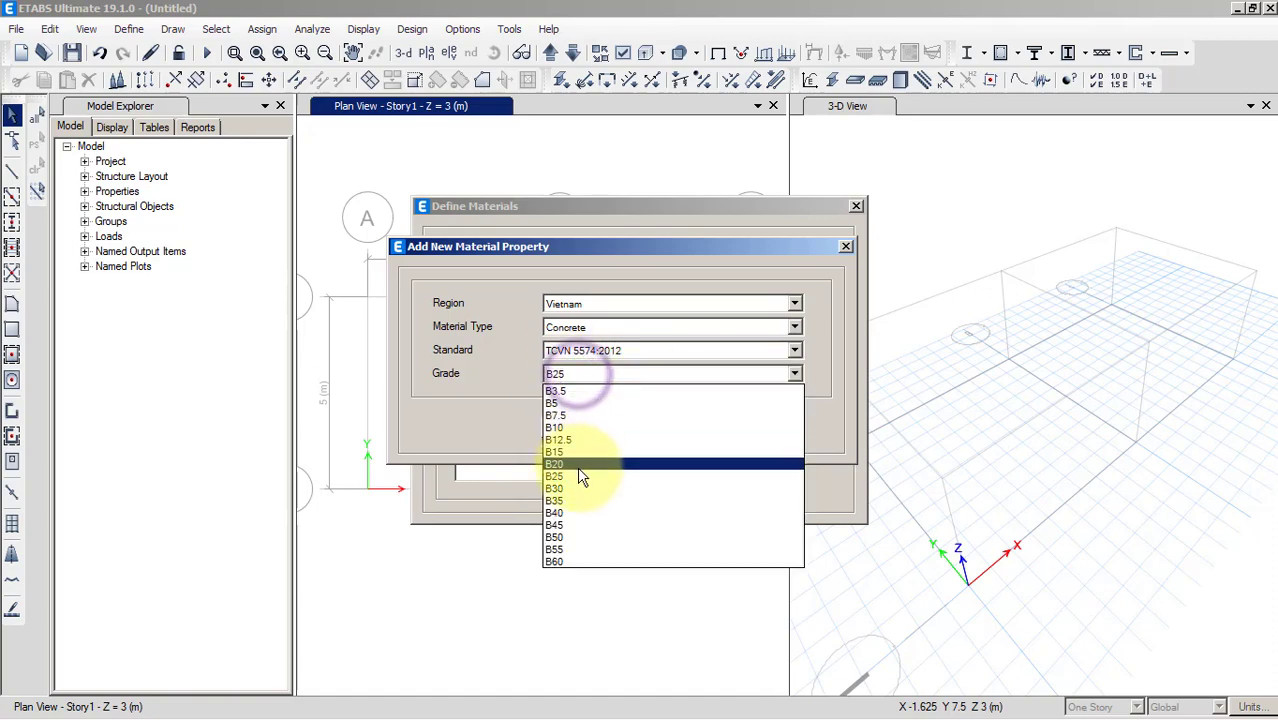
pyautogui.click(577, 472)
pyautogui.click(595, 376)
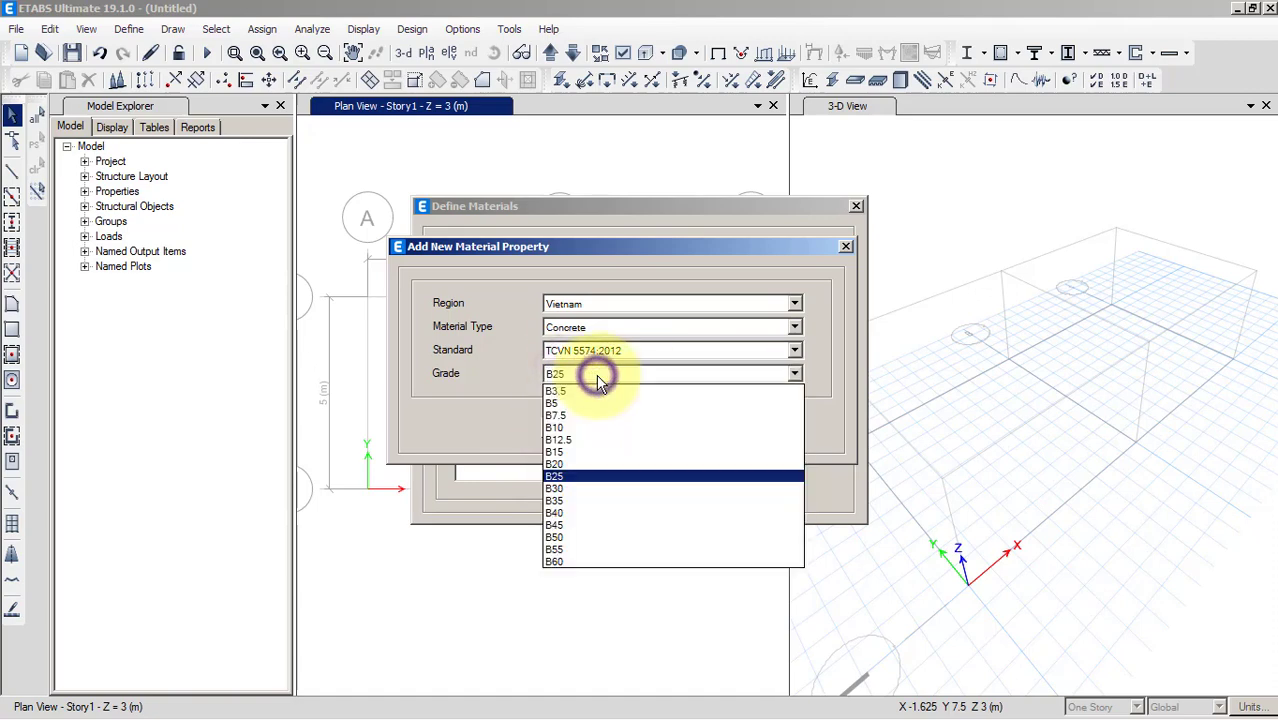
pyautogui.click(570, 477)
pyautogui.click(582, 430)
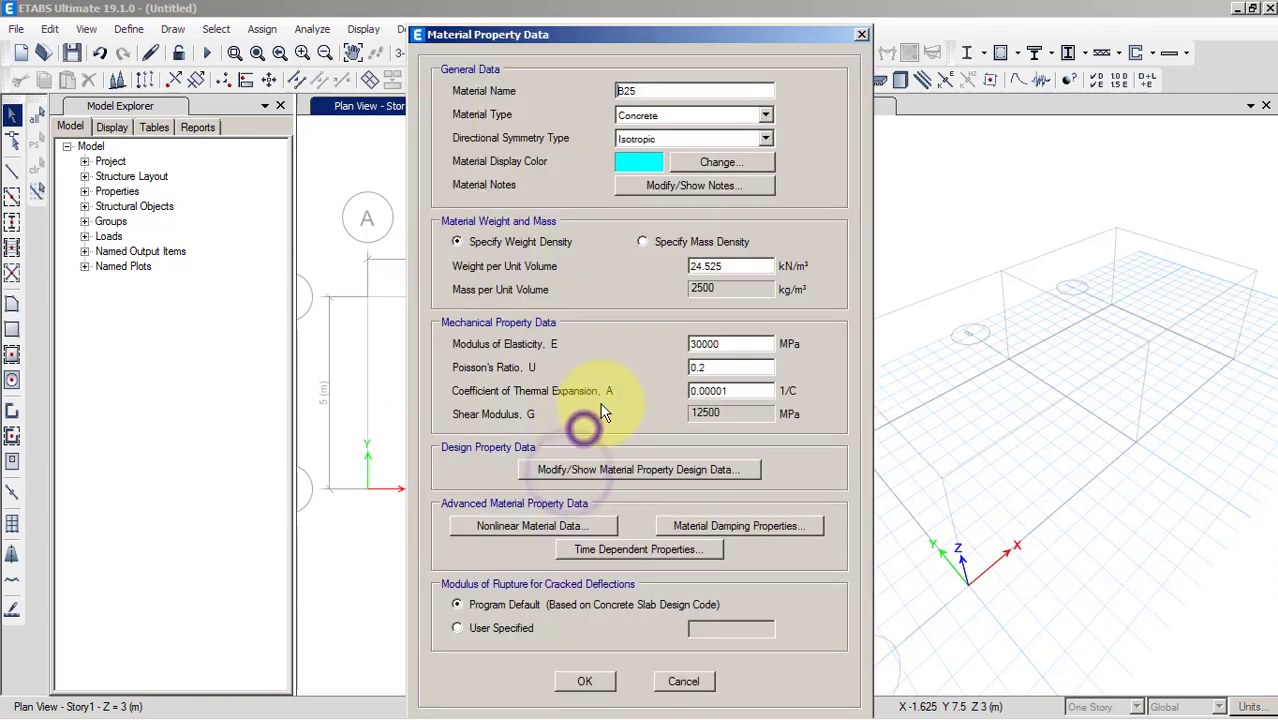
# Review the B25 concrete's design property data and accept the material
pyautogui.moveTo(699, 34); pyautogui.dragTo(691, 15)
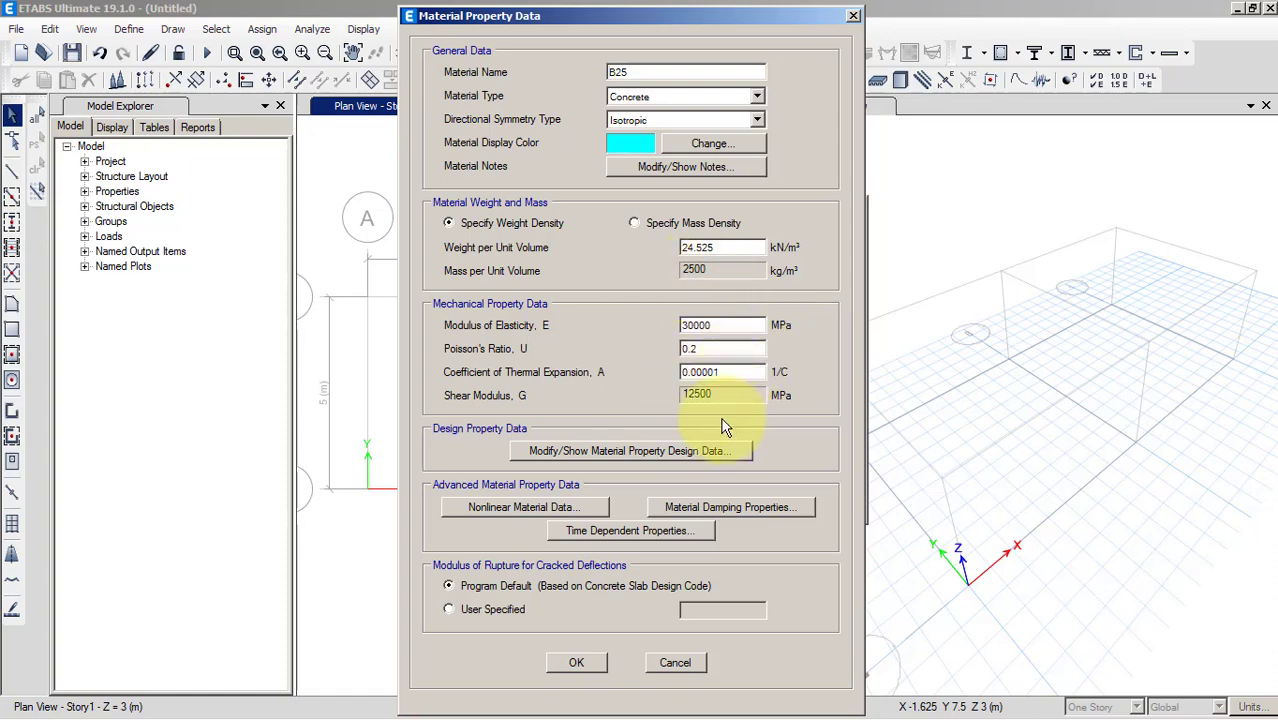
pyautogui.click(596, 451)
pyautogui.click(680, 497)
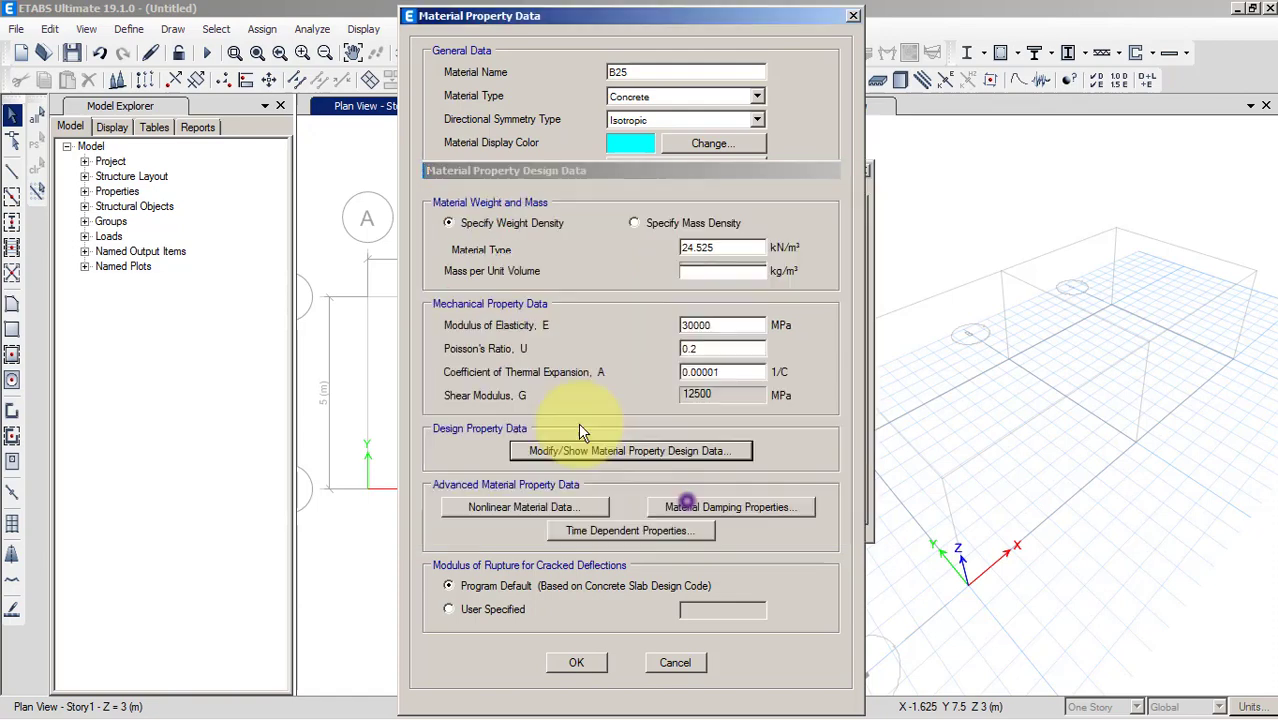
pyautogui.click(579, 664)
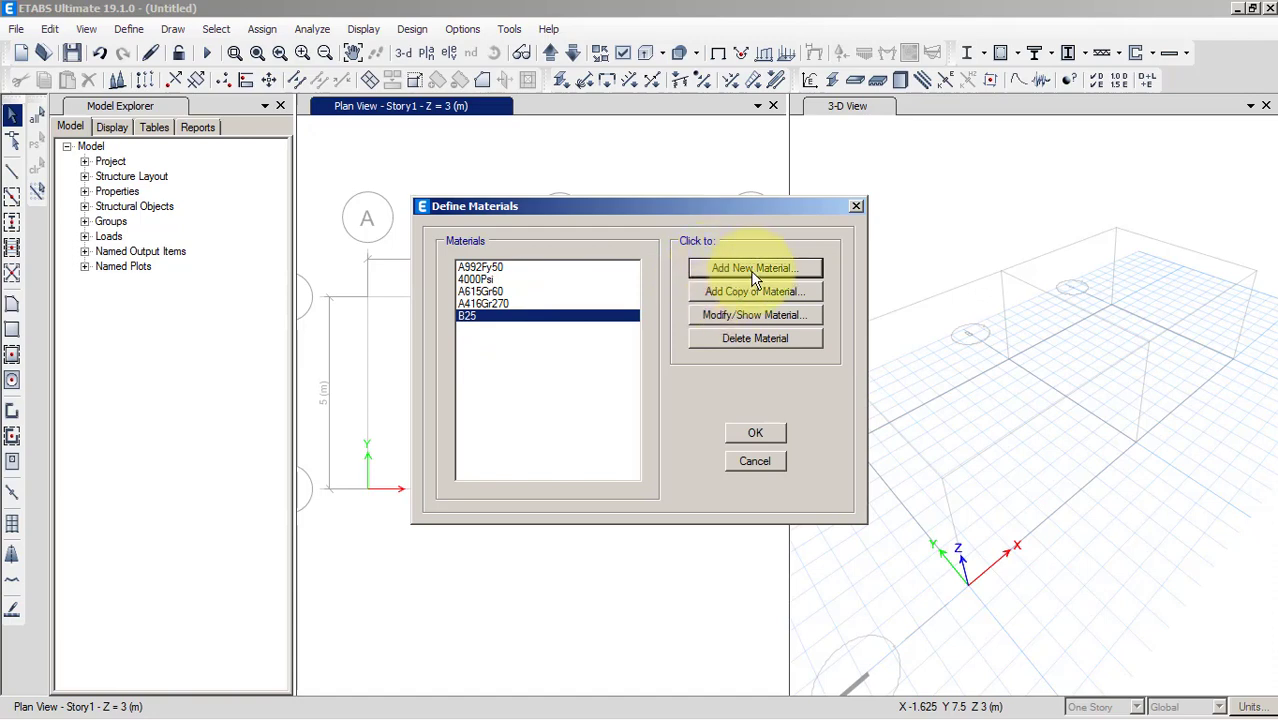
# Add a Vietnam rebar material under TCVN 5574:2012 with grade CB240-T, keeping its default properties
pyautogui.click(752, 272)
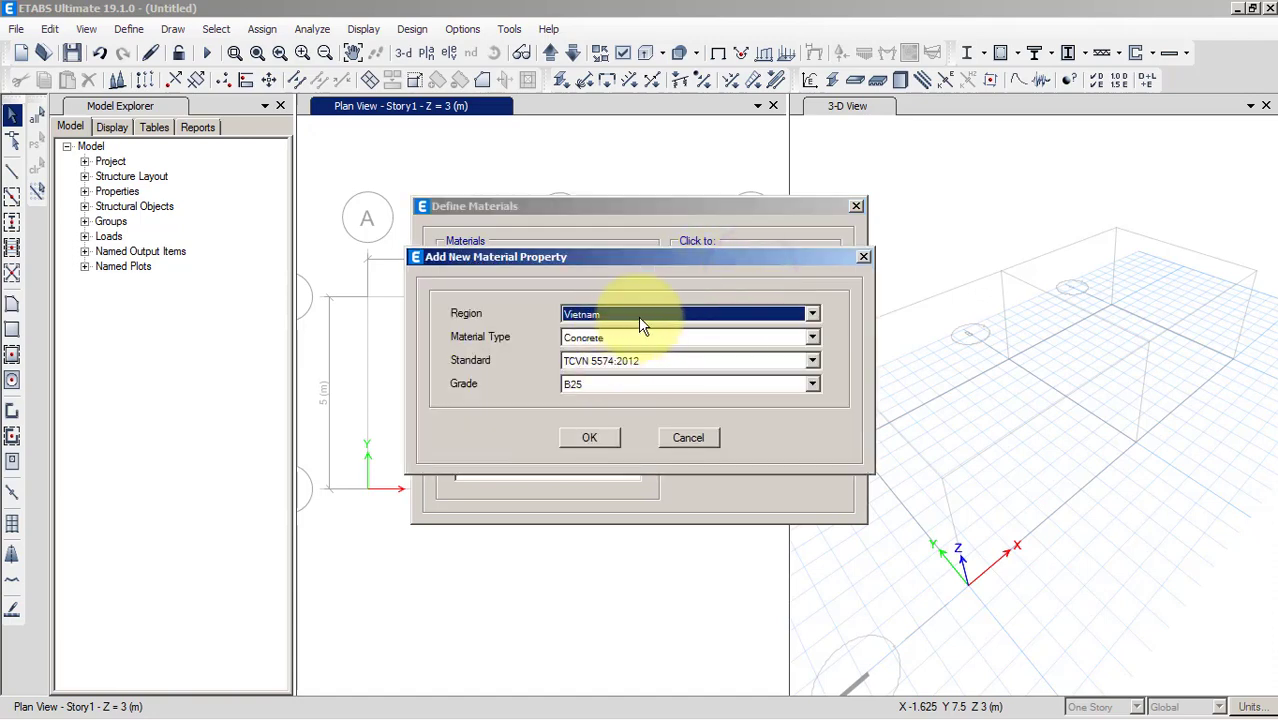
pyautogui.click(634, 342)
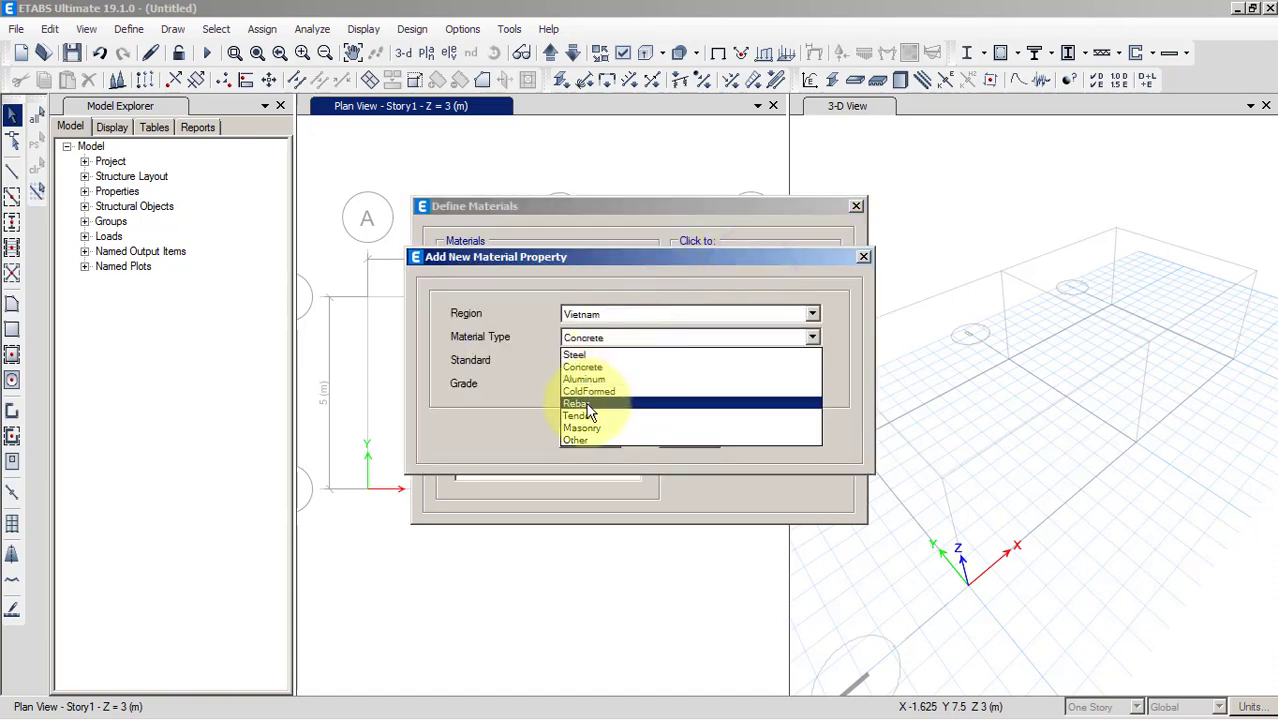
pyautogui.click(586, 404)
pyautogui.click(624, 384)
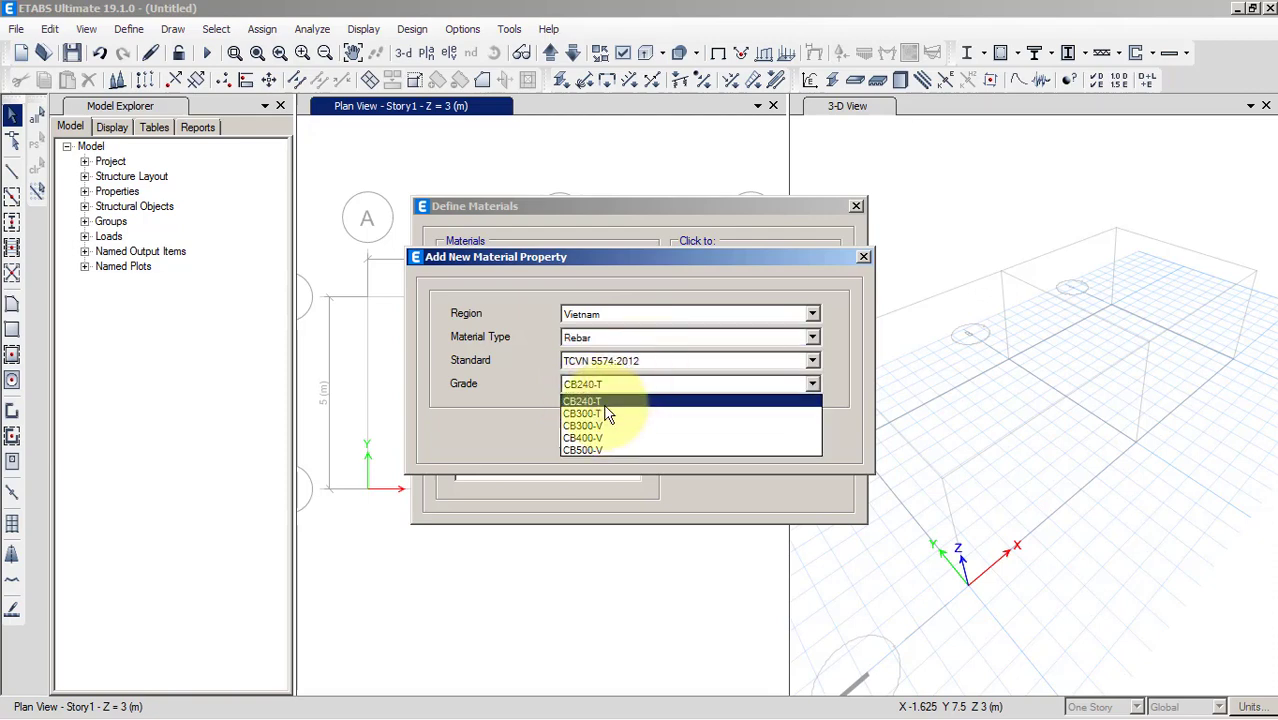
pyautogui.click(604, 402)
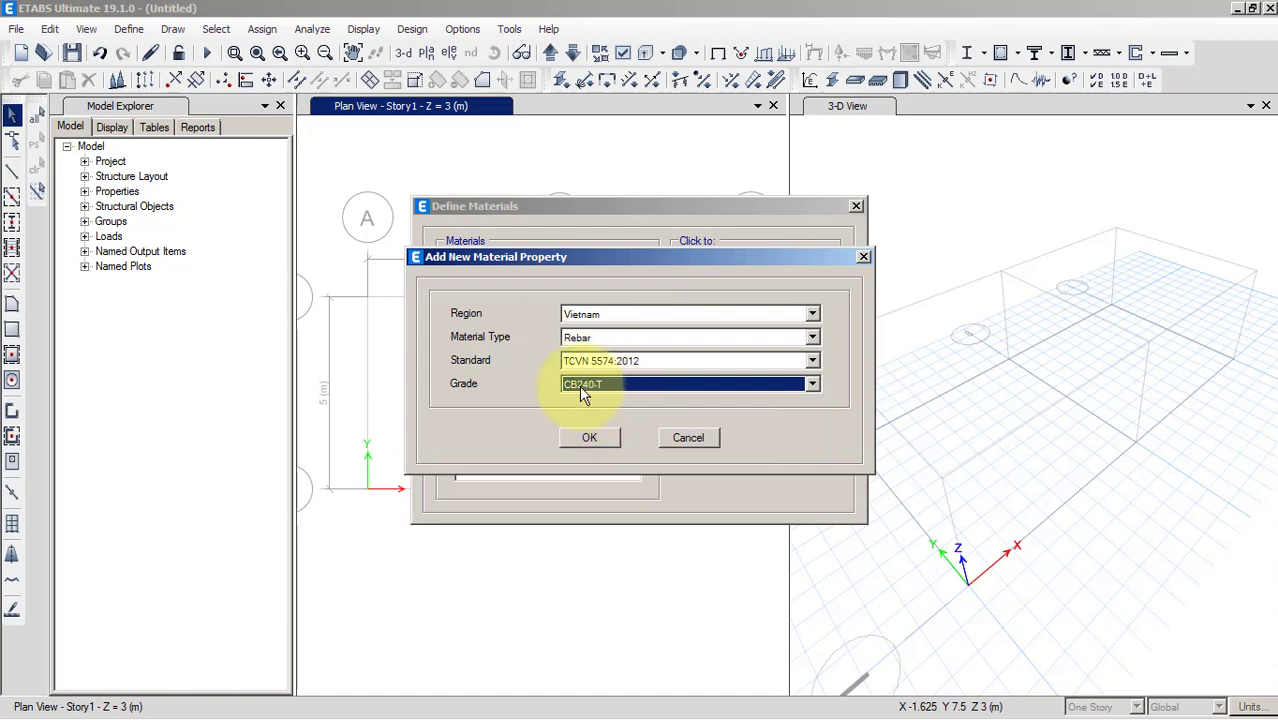
pyautogui.click(596, 439)
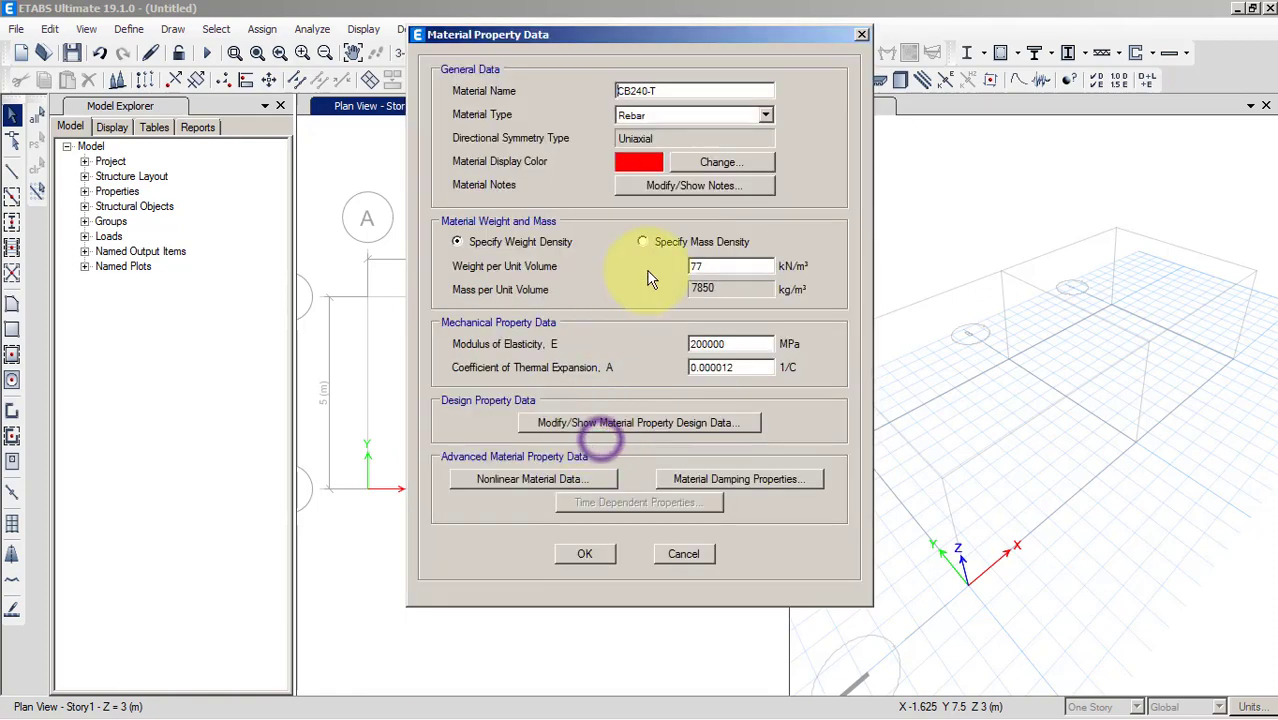
pyautogui.click(585, 556)
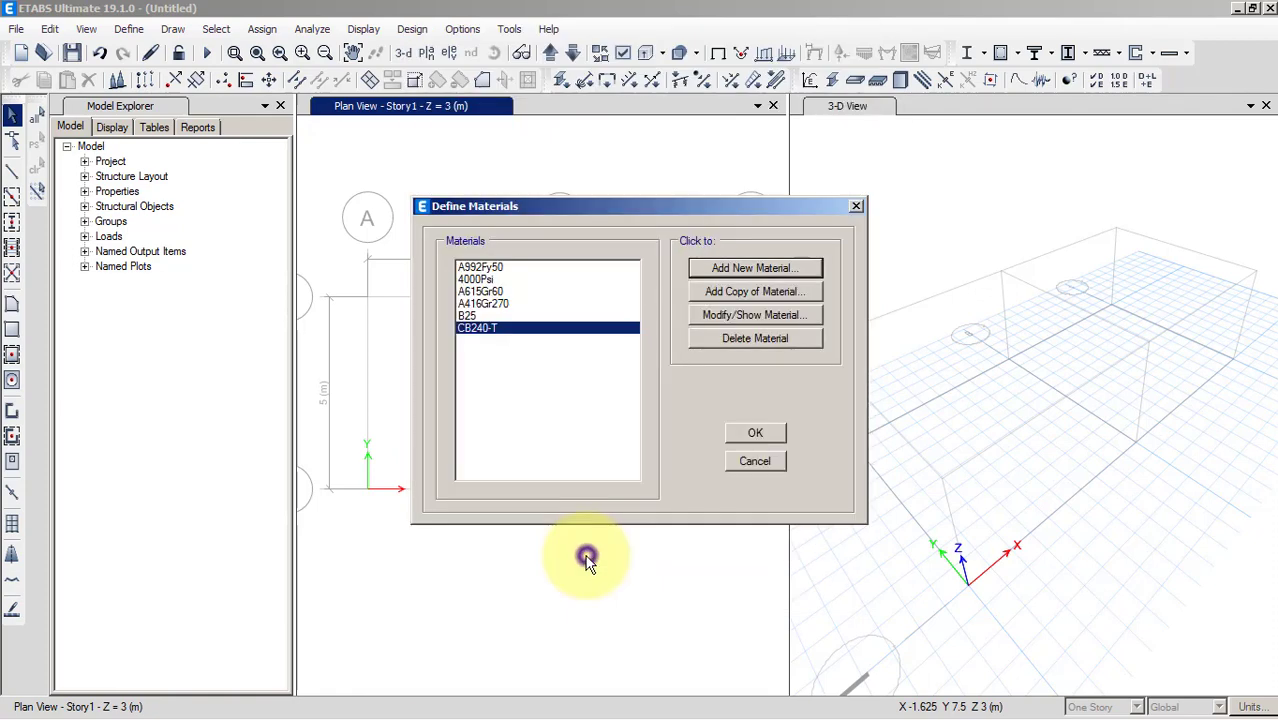
# Add a second Vietnam rebar material with grade CB300-V and accept the material definitions
pyautogui.click(754, 268)
pyautogui.click(600, 385)
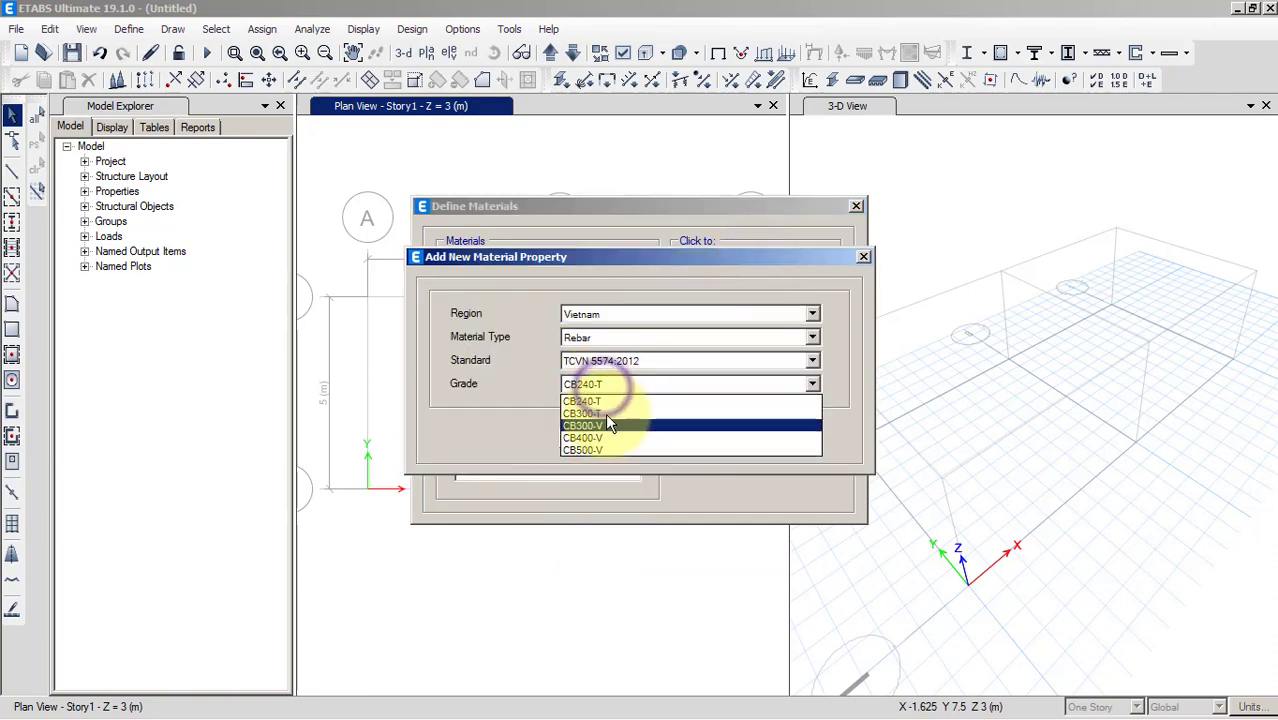
pyautogui.click(603, 427)
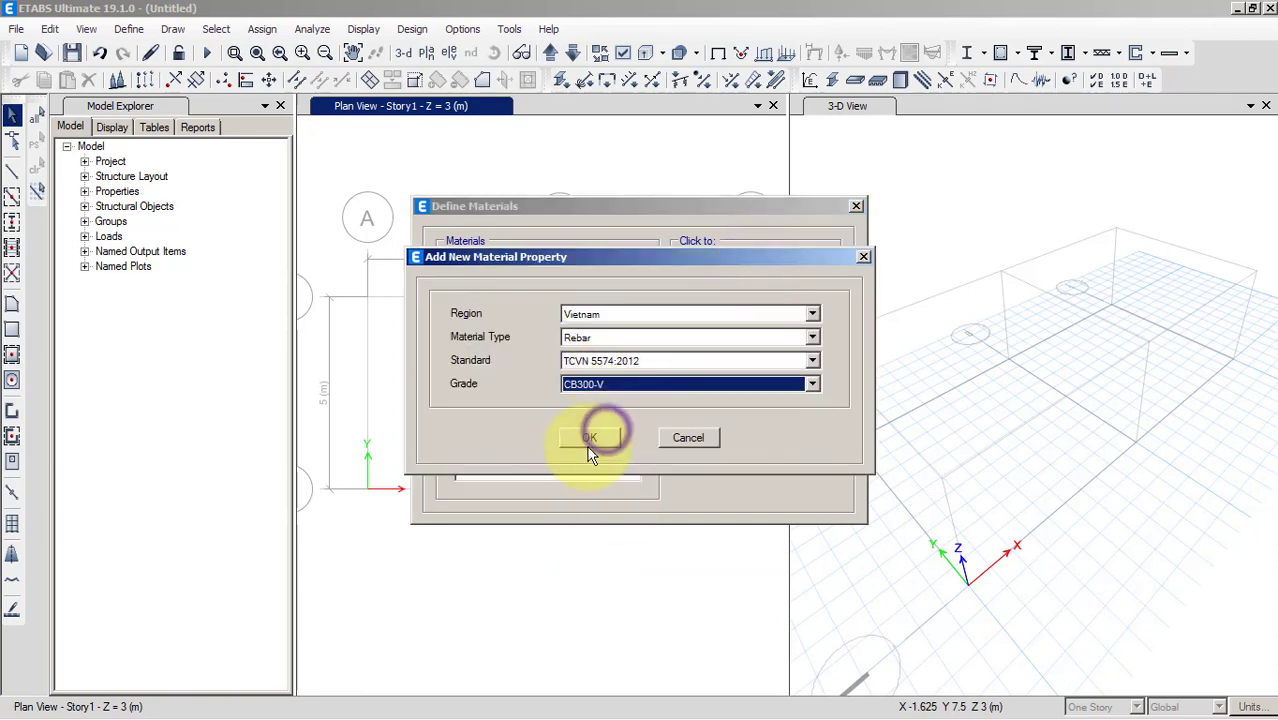
pyautogui.click(589, 437)
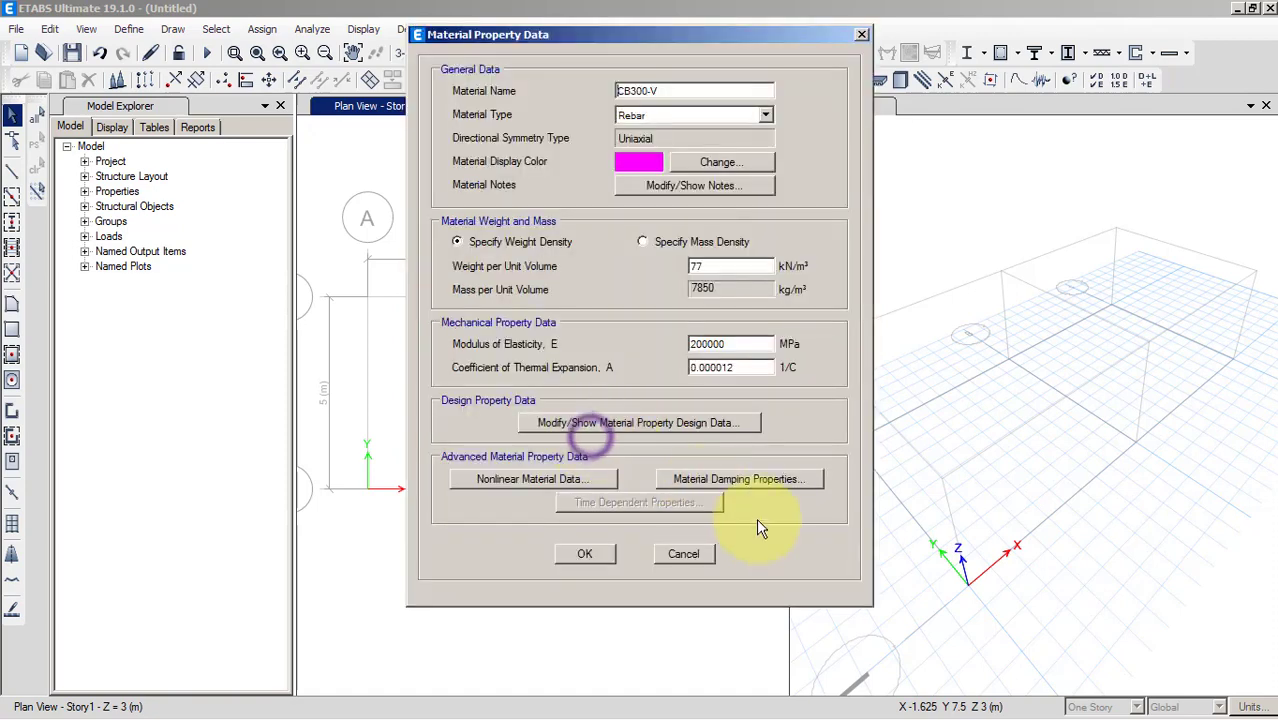
pyautogui.click(594, 554)
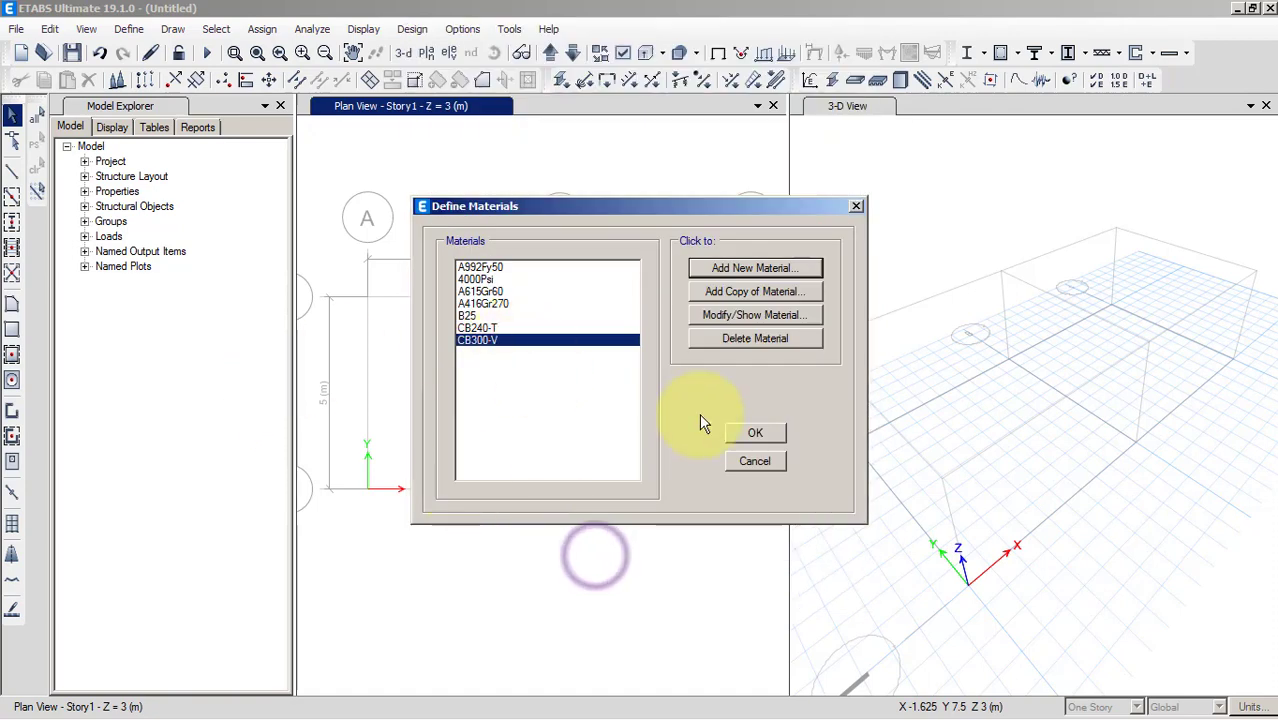
pyautogui.click(756, 434)
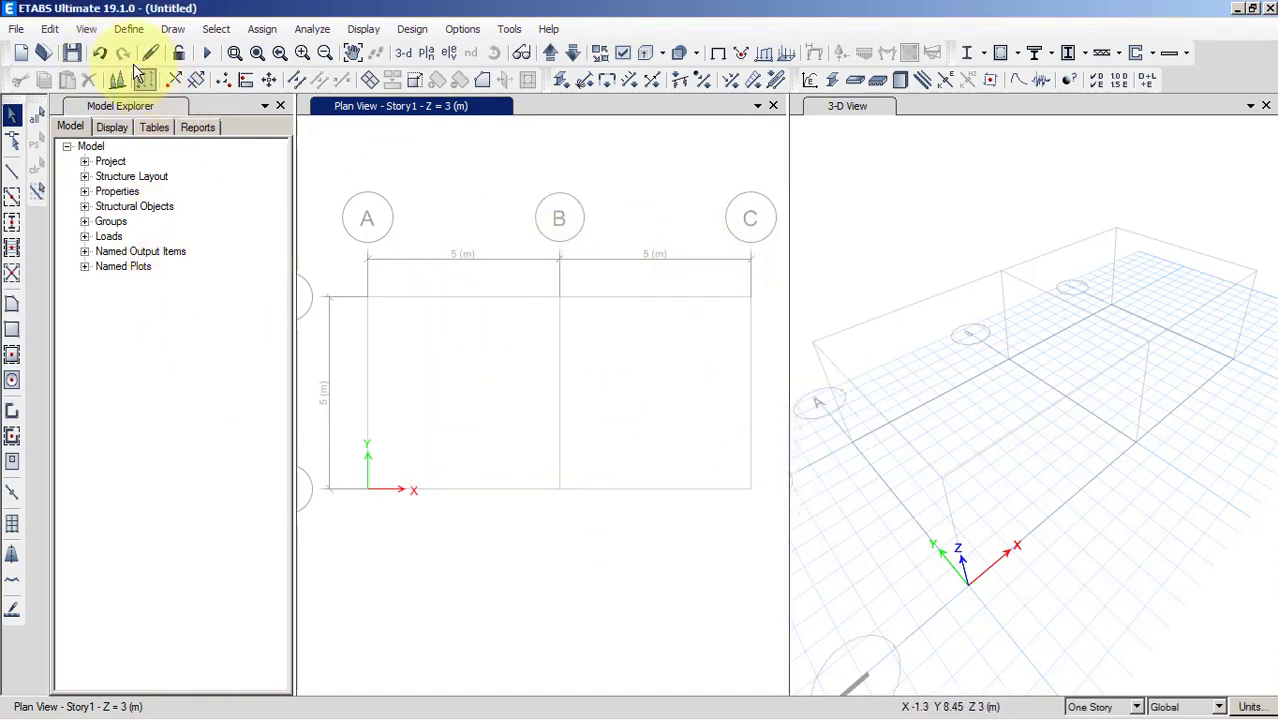
# Delete the default frame sections from A-CompBm through SteelCol using multiple-section deletion and accept the change
pyautogui.click(128, 28)
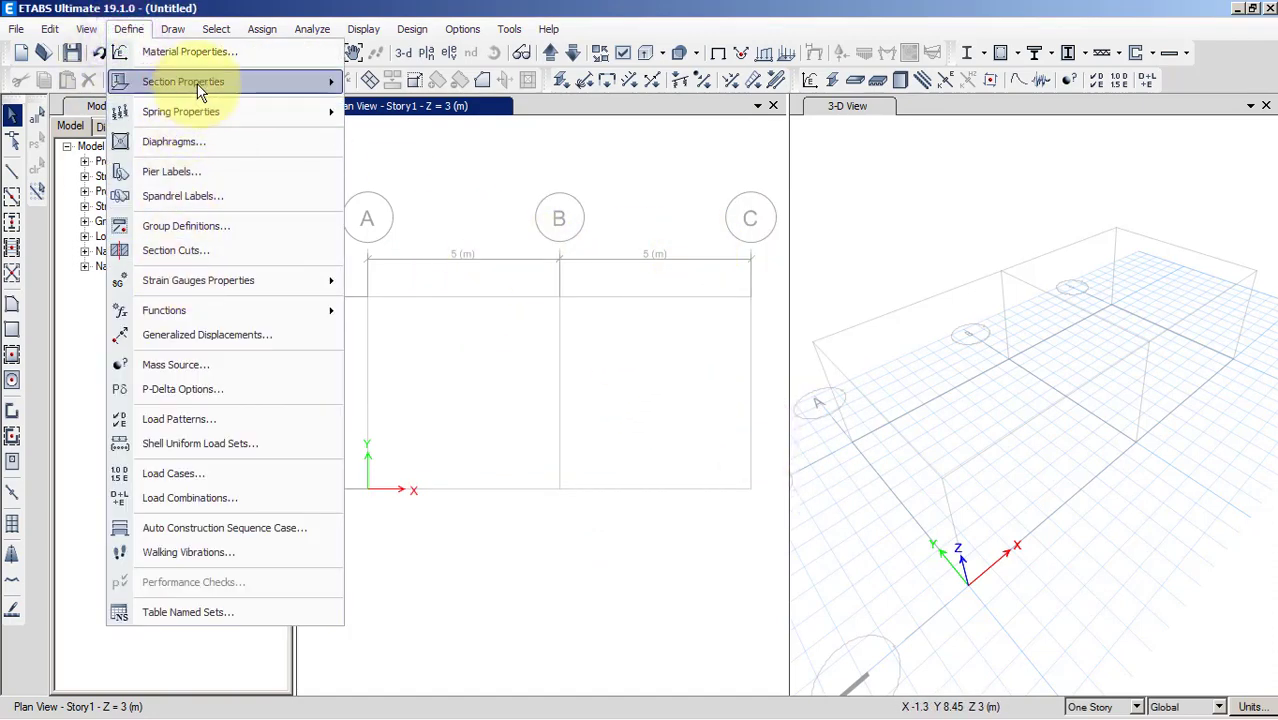
pyautogui.moveTo(228, 81)
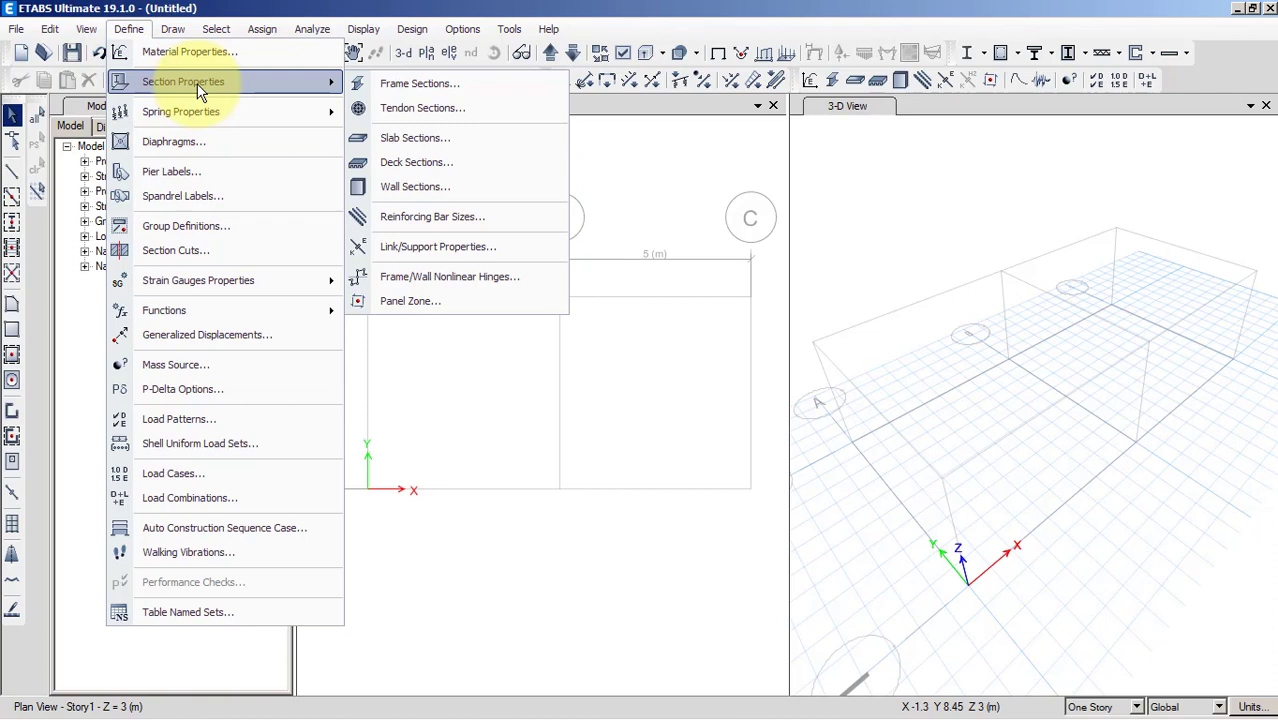
pyautogui.click(418, 86)
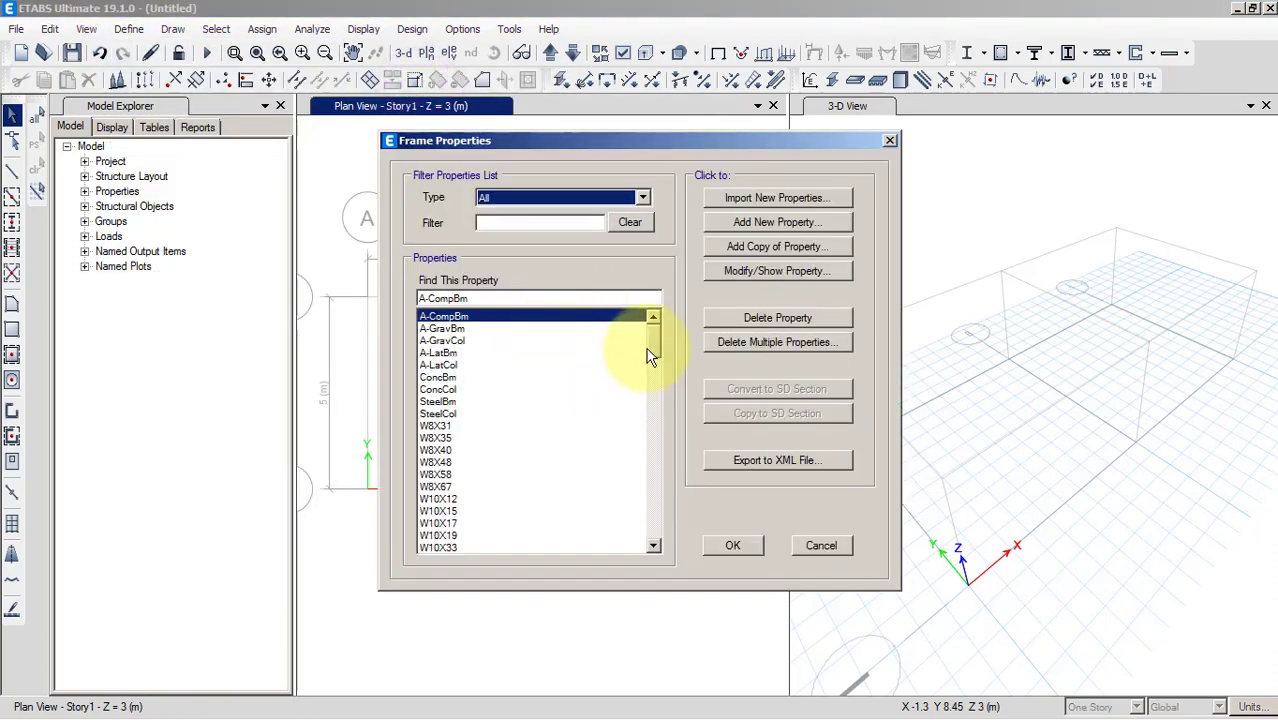
pyautogui.moveTo(652, 348); pyautogui.dragTo(652, 530)
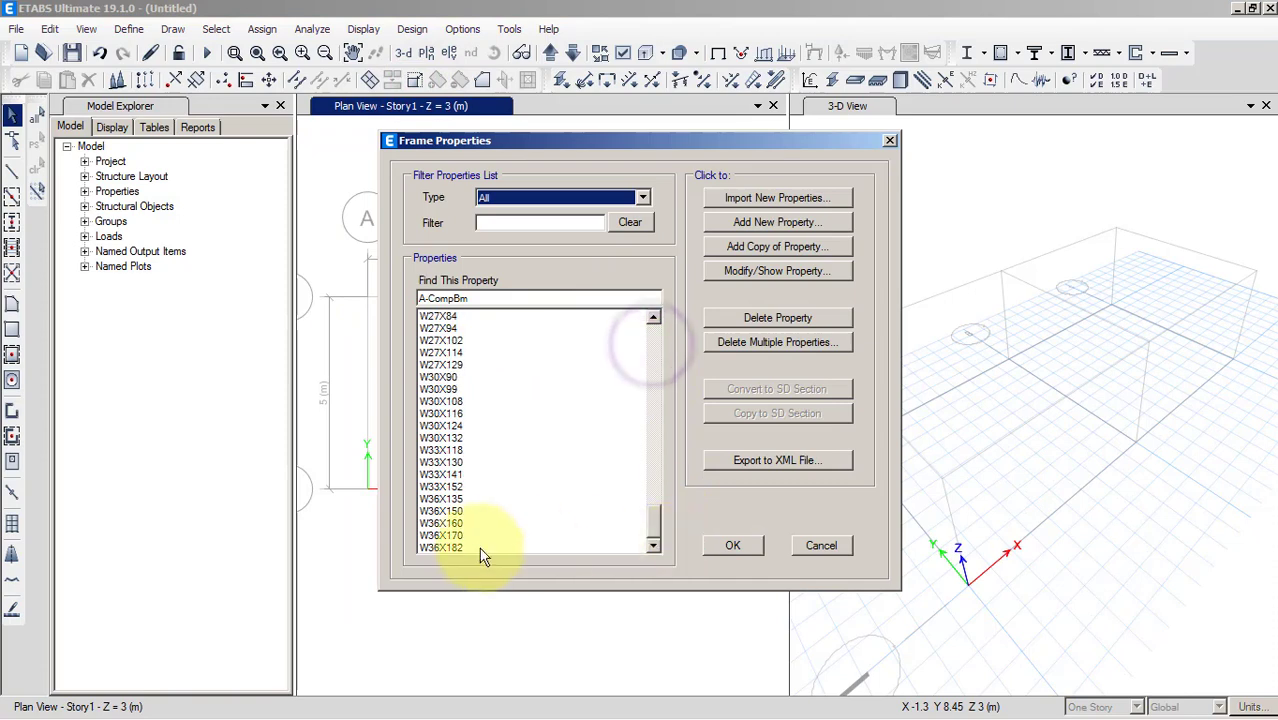
pyautogui.click(462, 547)
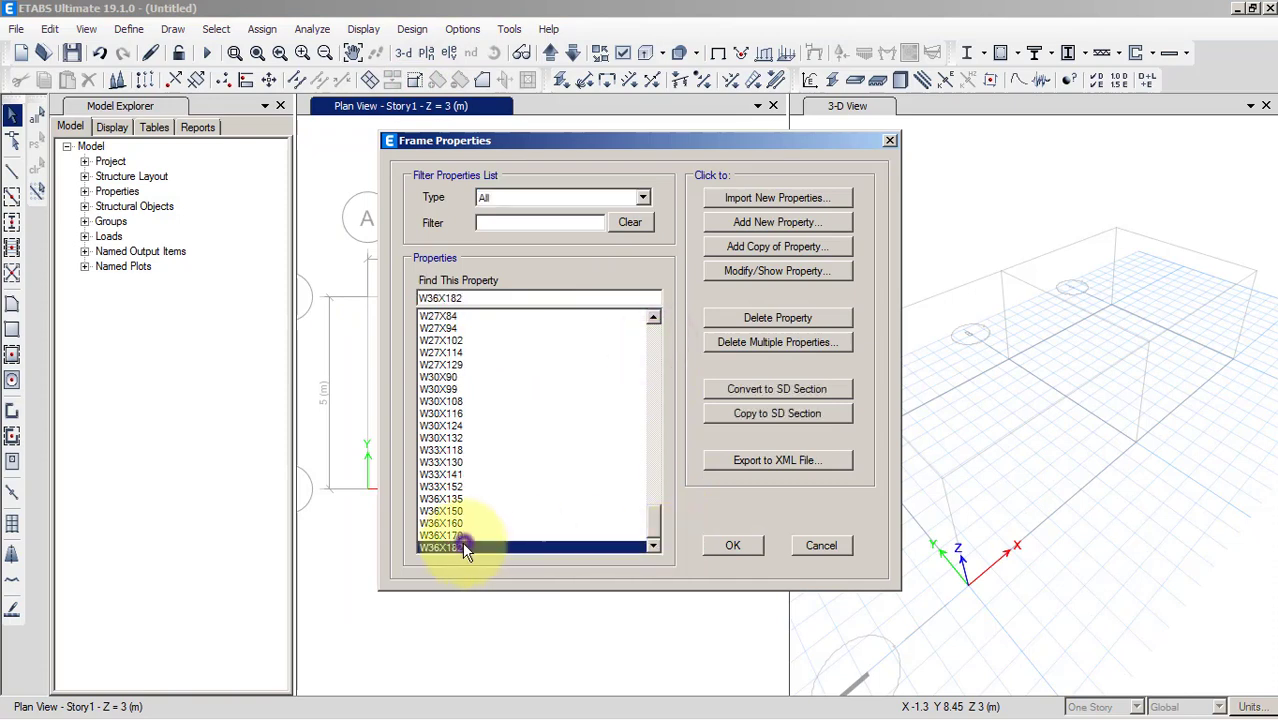
pyautogui.click(824, 346)
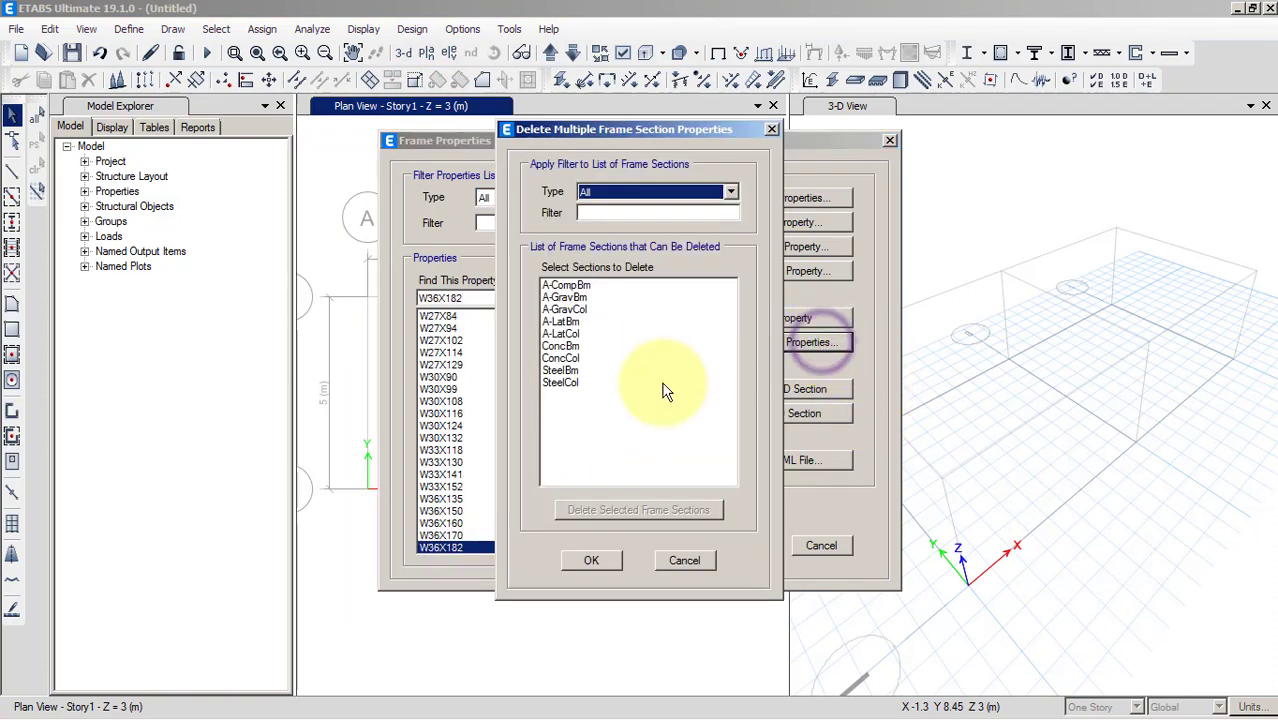
pyautogui.moveTo(566, 286); pyautogui.dragTo(580, 384)
pyautogui.click(640, 512)
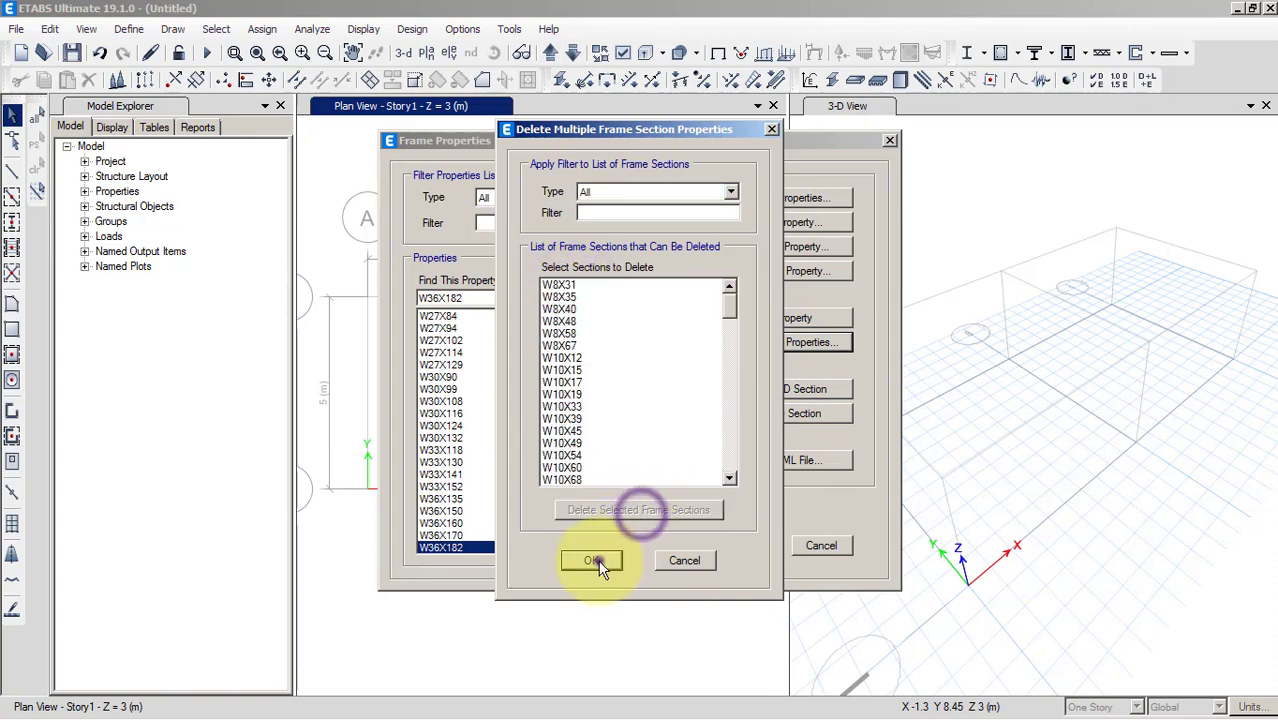
pyautogui.click(592, 558)
# Try to remove all the remaining W-shape frame sections from the model at once
pyautogui.click(740, 342)
pyautogui.moveTo(570, 290); pyautogui.dragTo(590, 563)
pyautogui.click(590, 563)
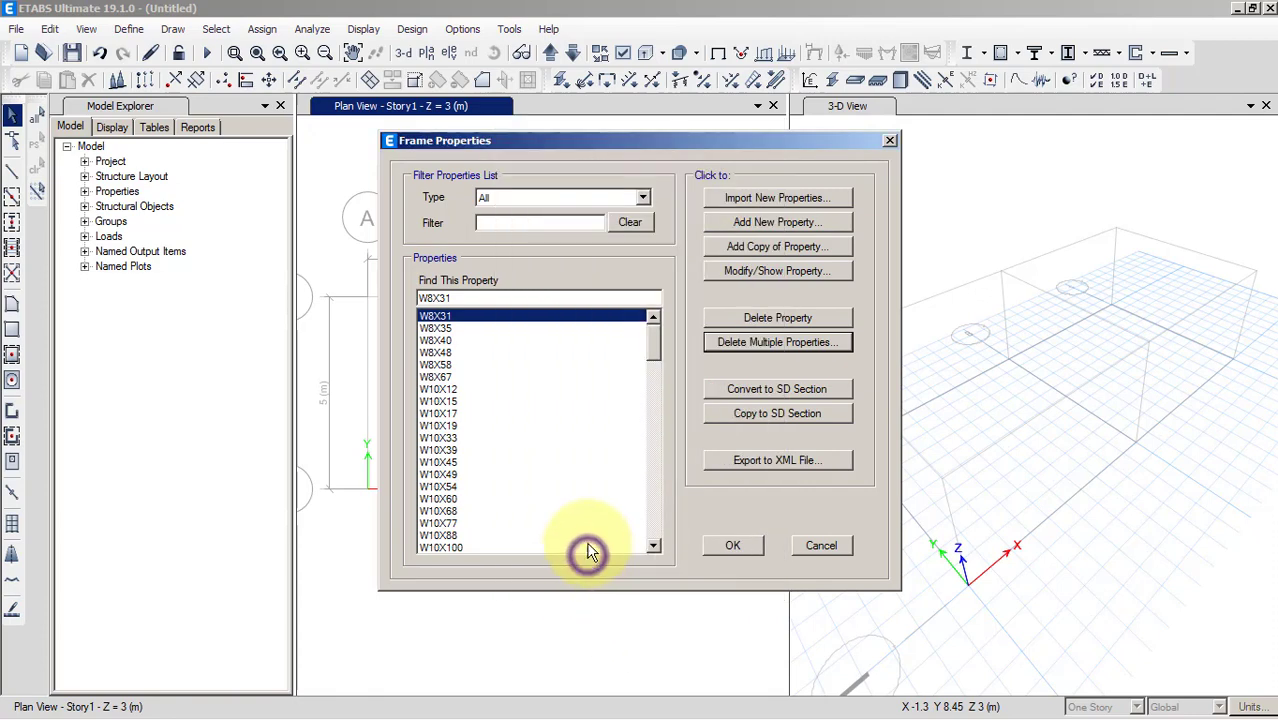
pyautogui.click(759, 345)
pyautogui.moveTo(565, 288); pyautogui.dragTo(592, 562)
pyautogui.click(592, 560)
pyautogui.click(840, 342)
pyautogui.moveTo(570, 290); pyautogui.dragTo(623, 651)
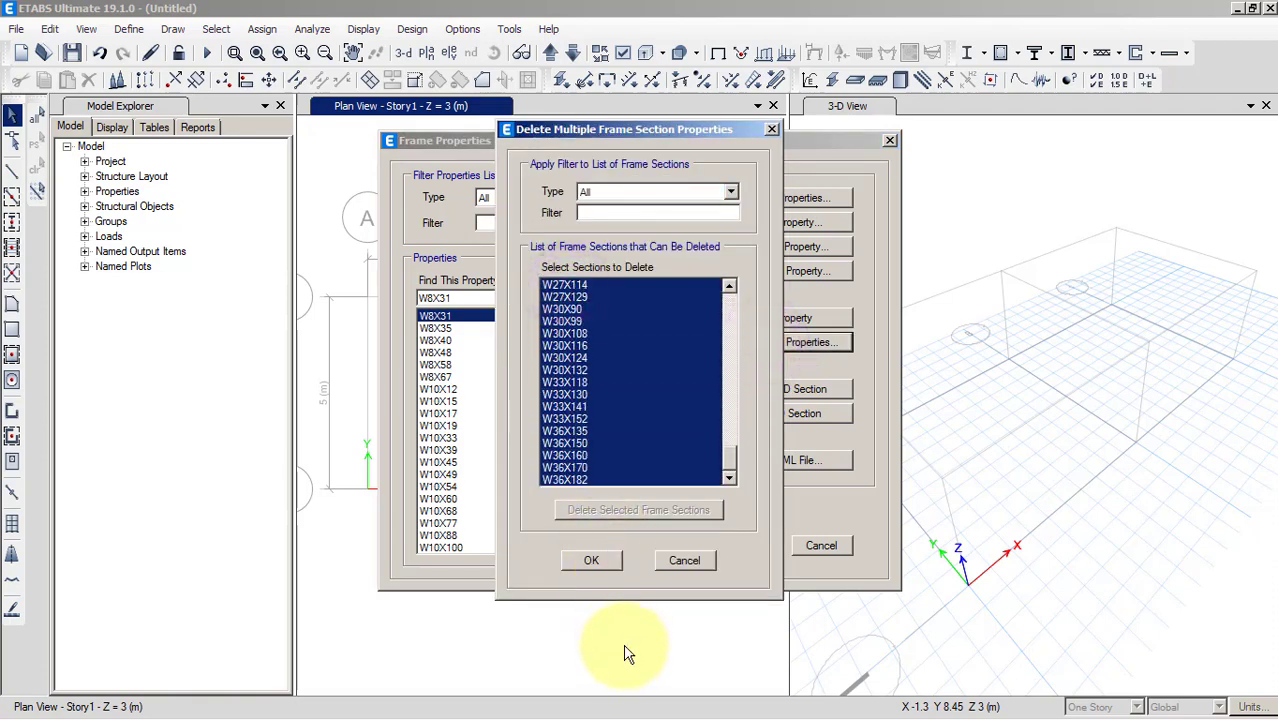
pyautogui.click(603, 568)
# Delete the default W-shape frame sections in bulk, leaving only W27X84, and accept the deletion
pyautogui.click(820, 342)
pyautogui.moveTo(562, 287); pyautogui.dragTo(608, 621)
pyautogui.click(597, 510)
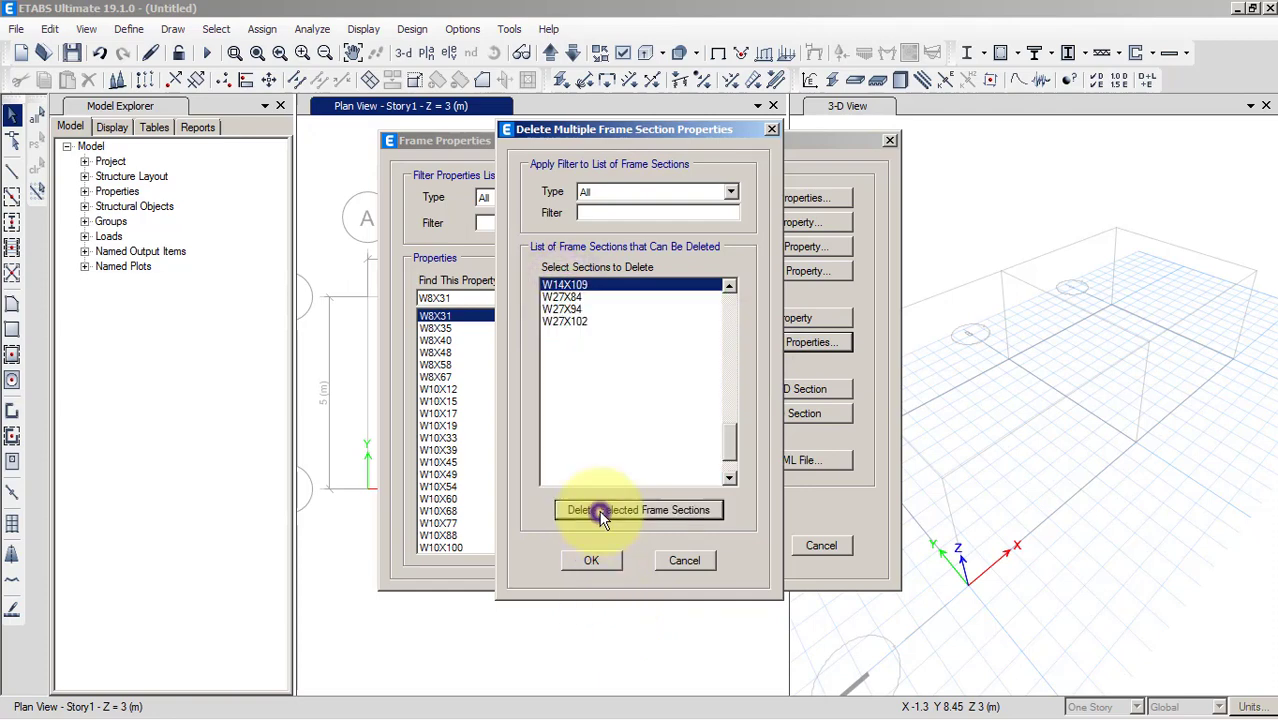
pyautogui.moveTo(562, 286); pyautogui.dragTo(590, 562)
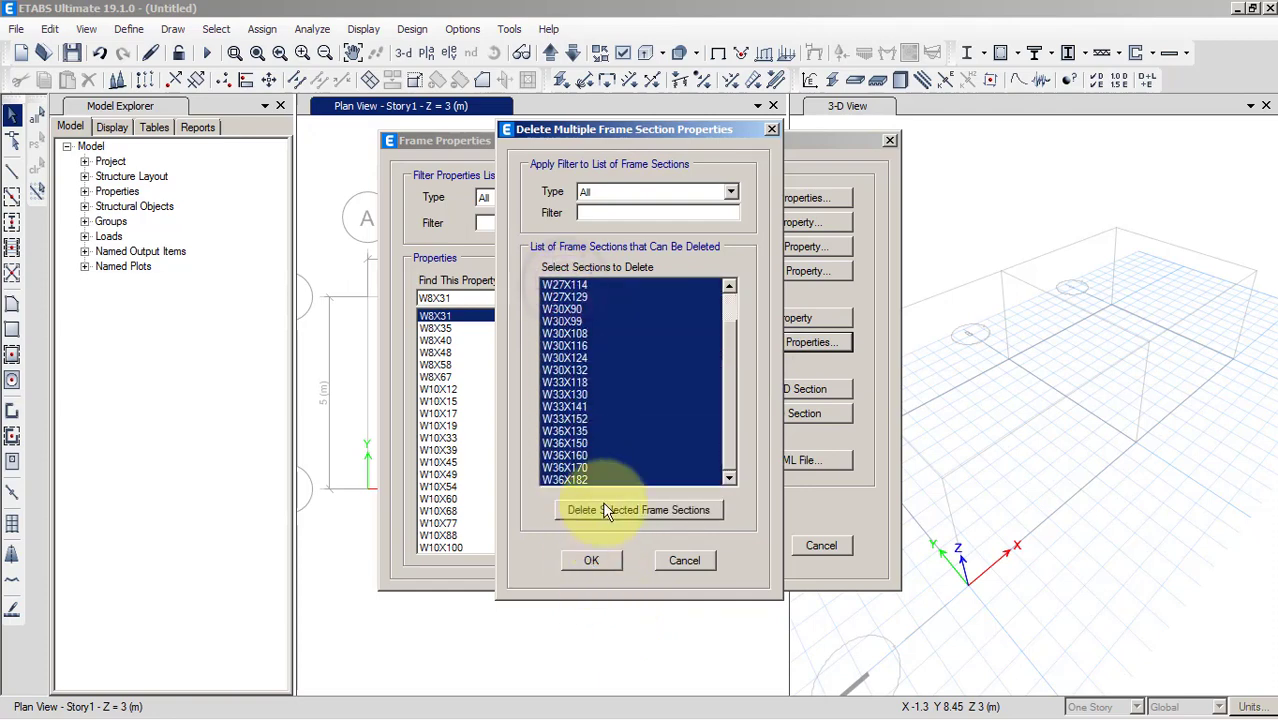
pyautogui.click(602, 508)
pyautogui.click(782, 425)
pyautogui.click(591, 560)
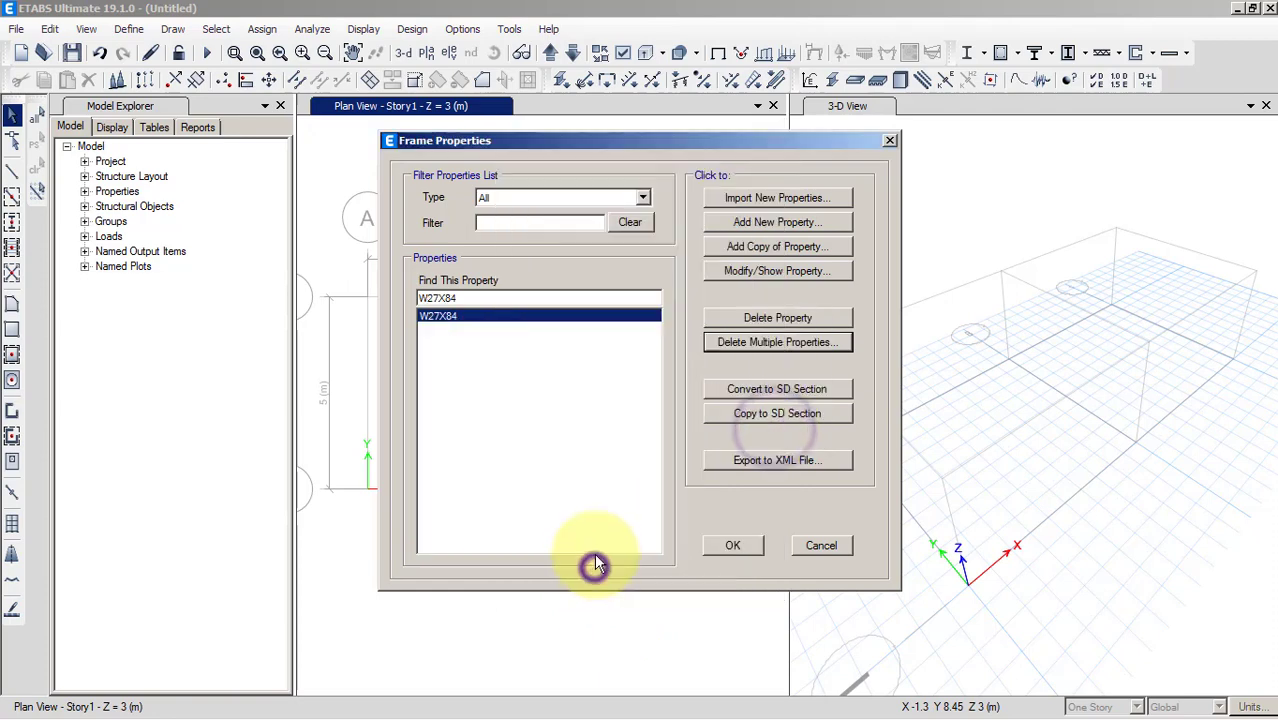
pyautogui.click(503, 356)
pyautogui.click(456, 347)
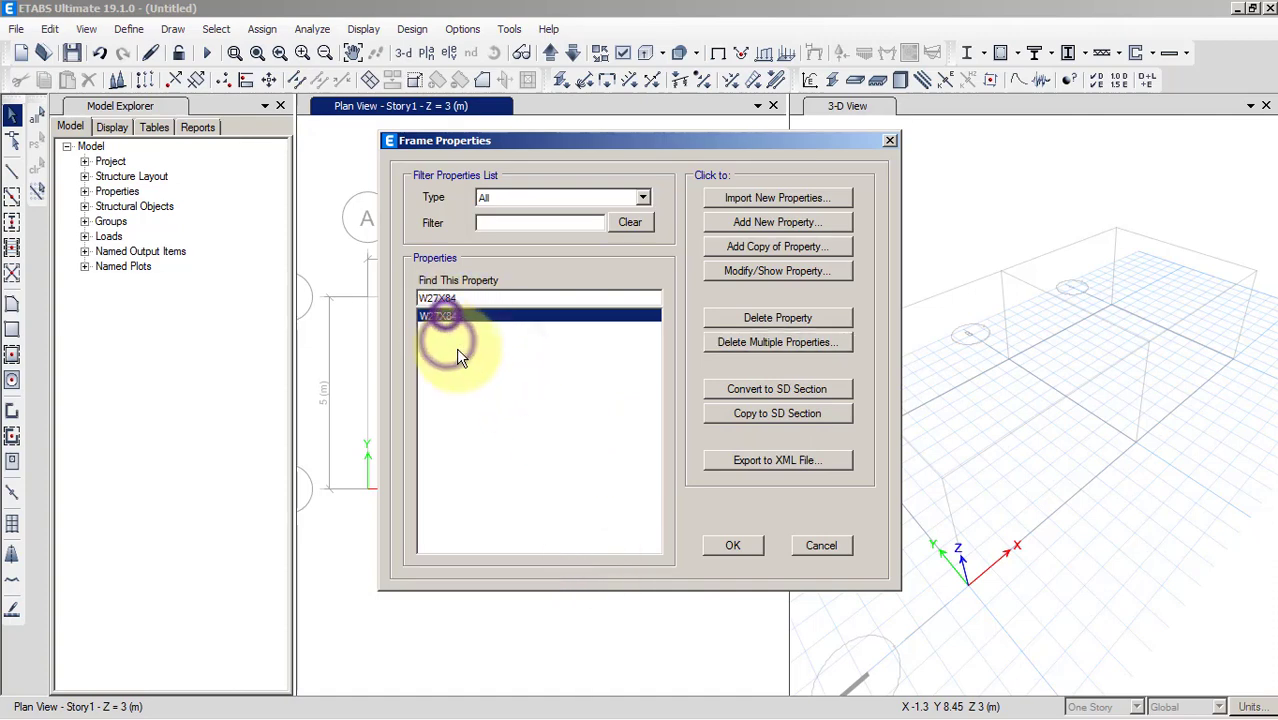
pyautogui.click(448, 310)
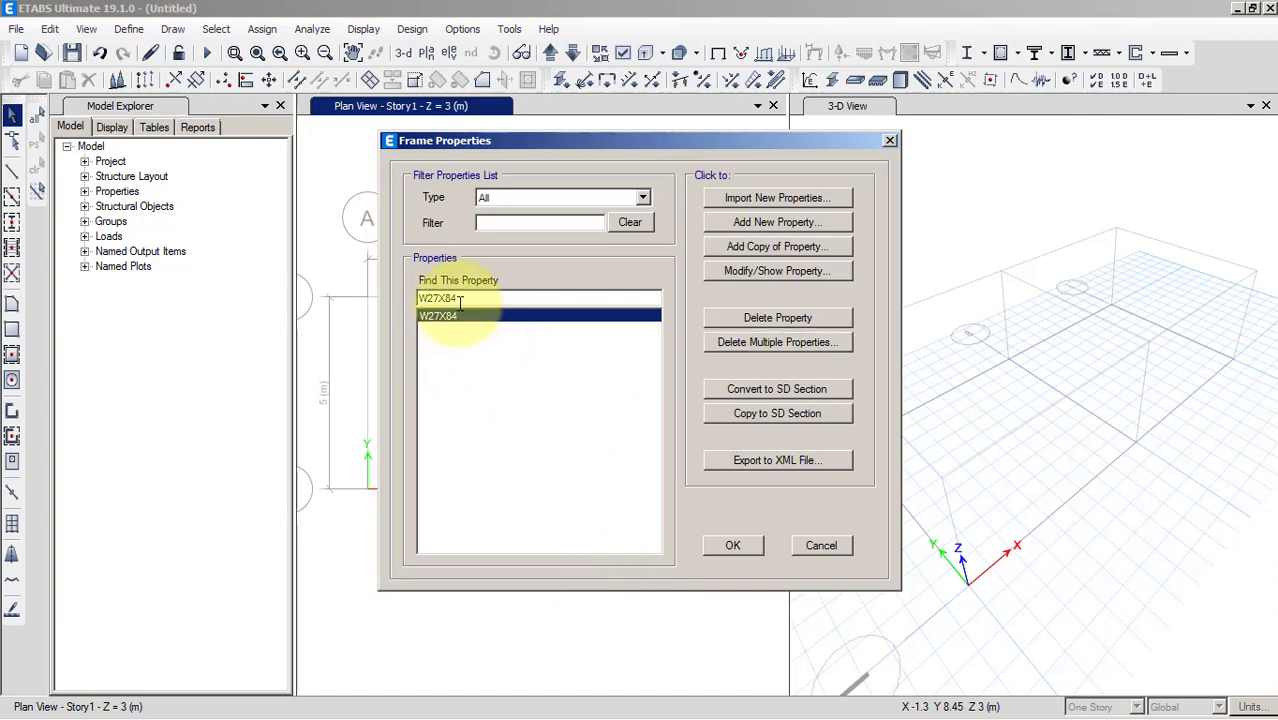
pyautogui.click(479, 351)
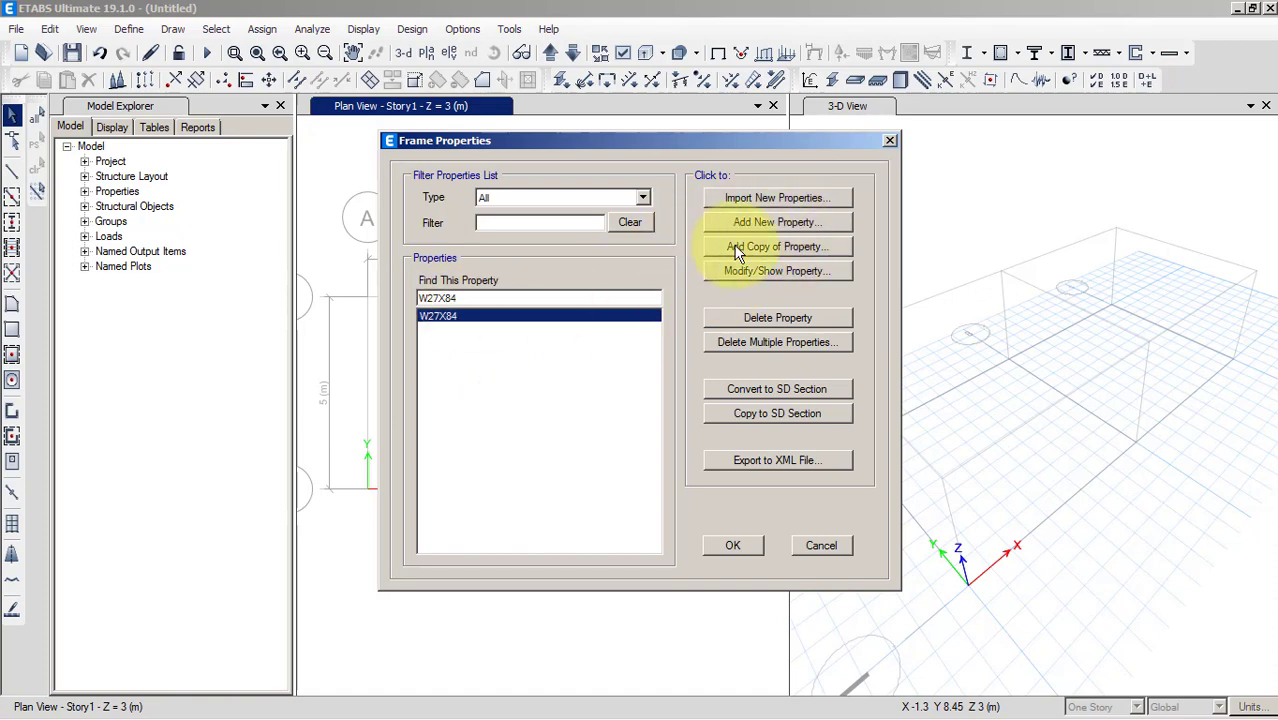
# Start a new rectangular concrete frame section named D2040 and assign it the B25 material
pyautogui.click(808, 221)
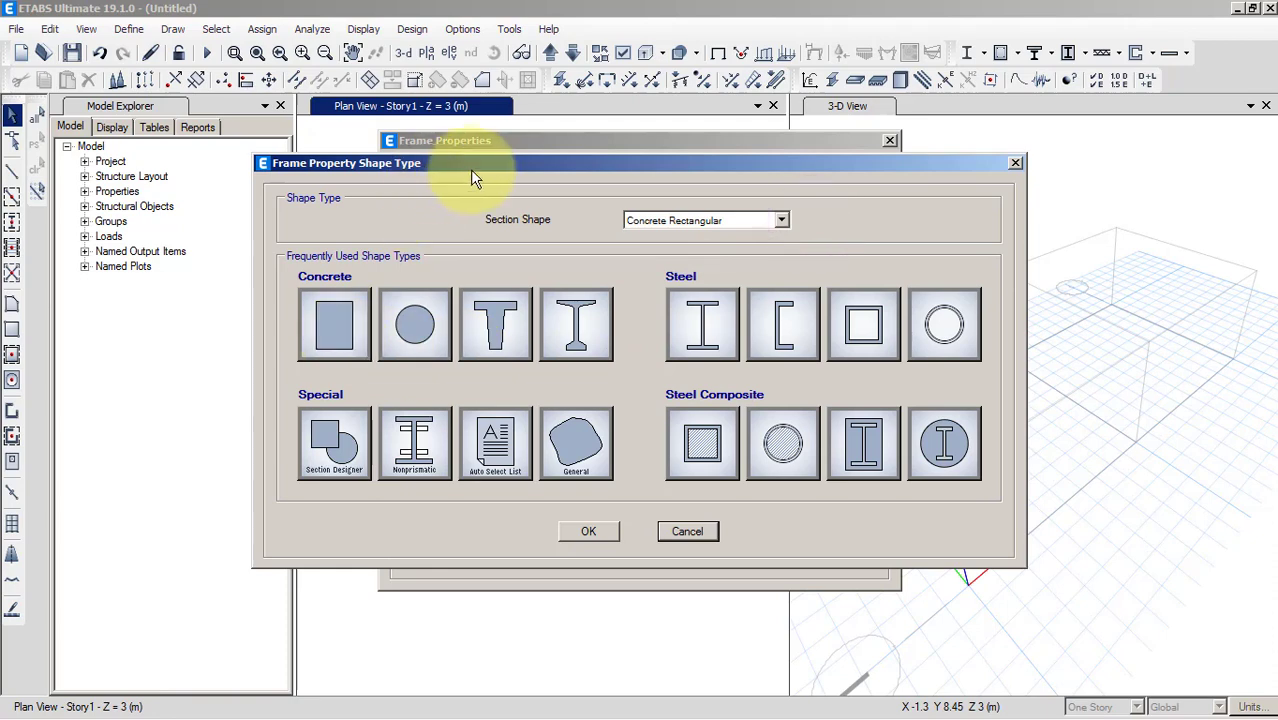
pyautogui.click(330, 335)
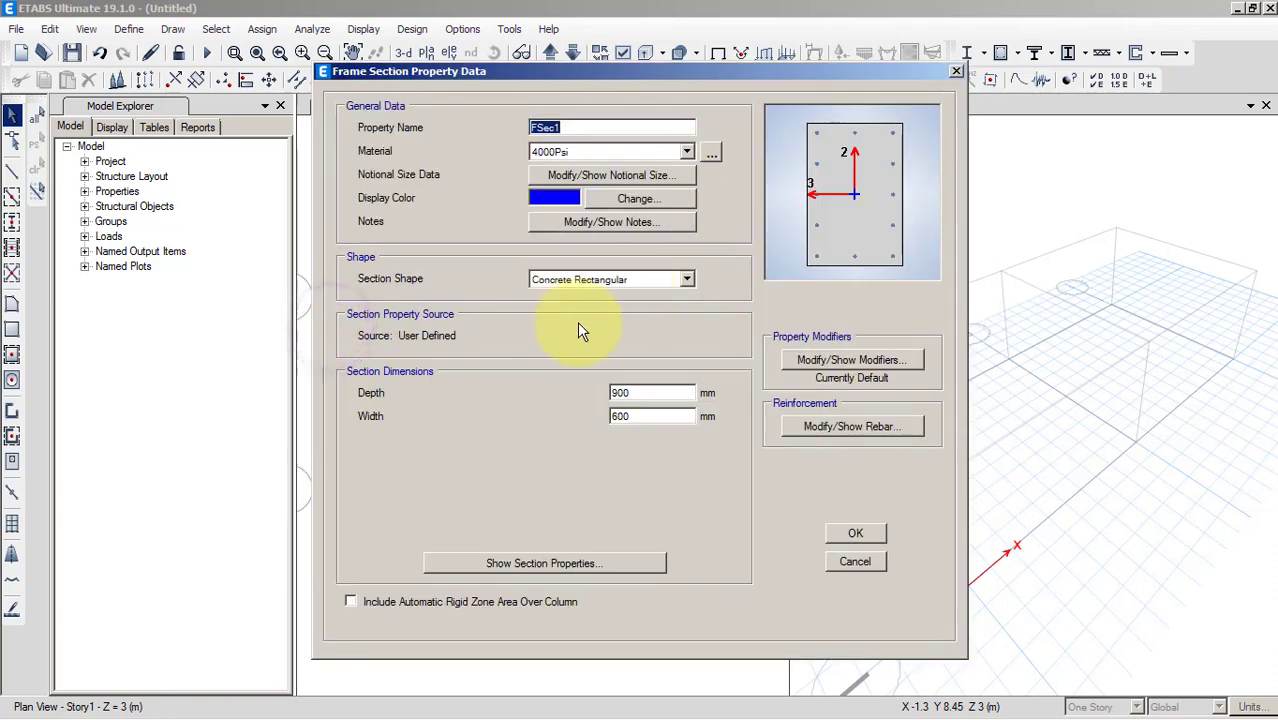
pyautogui.doubleClick(584, 127)
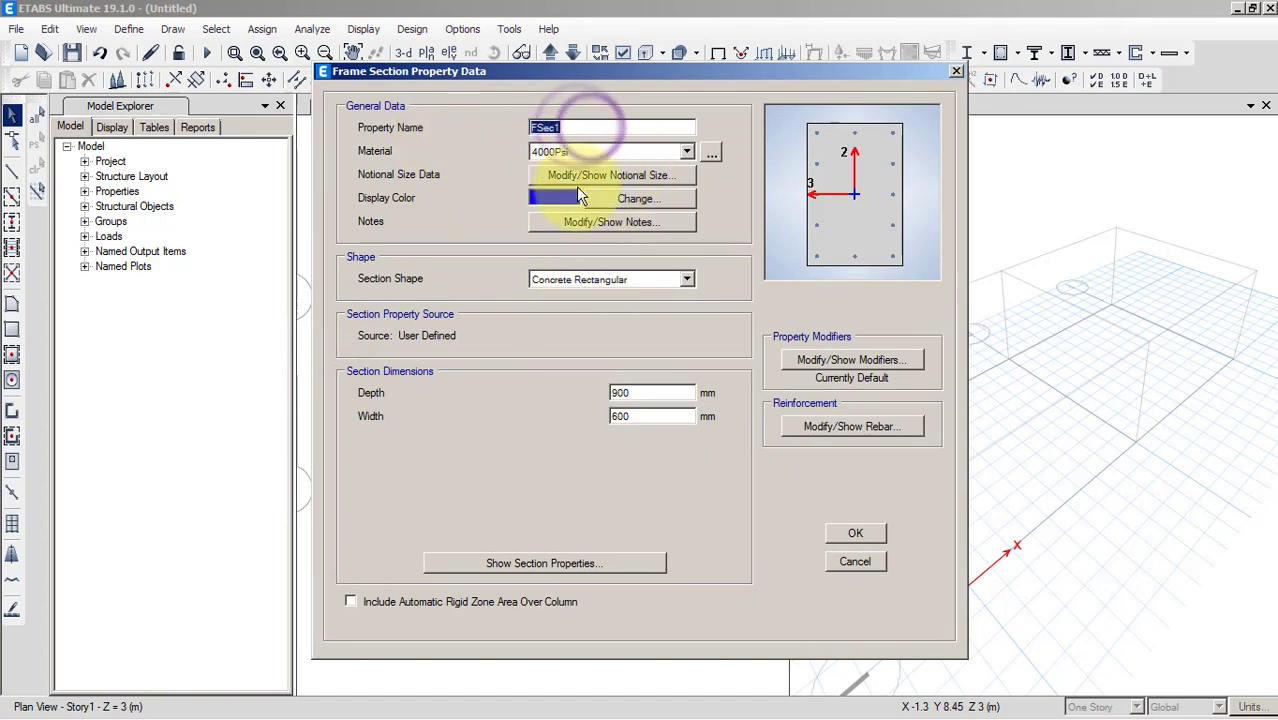
pyautogui.write('dD')
pyautogui.click(557, 131)
pyautogui.doubleClick(557, 131)
pyautogui.write('D')
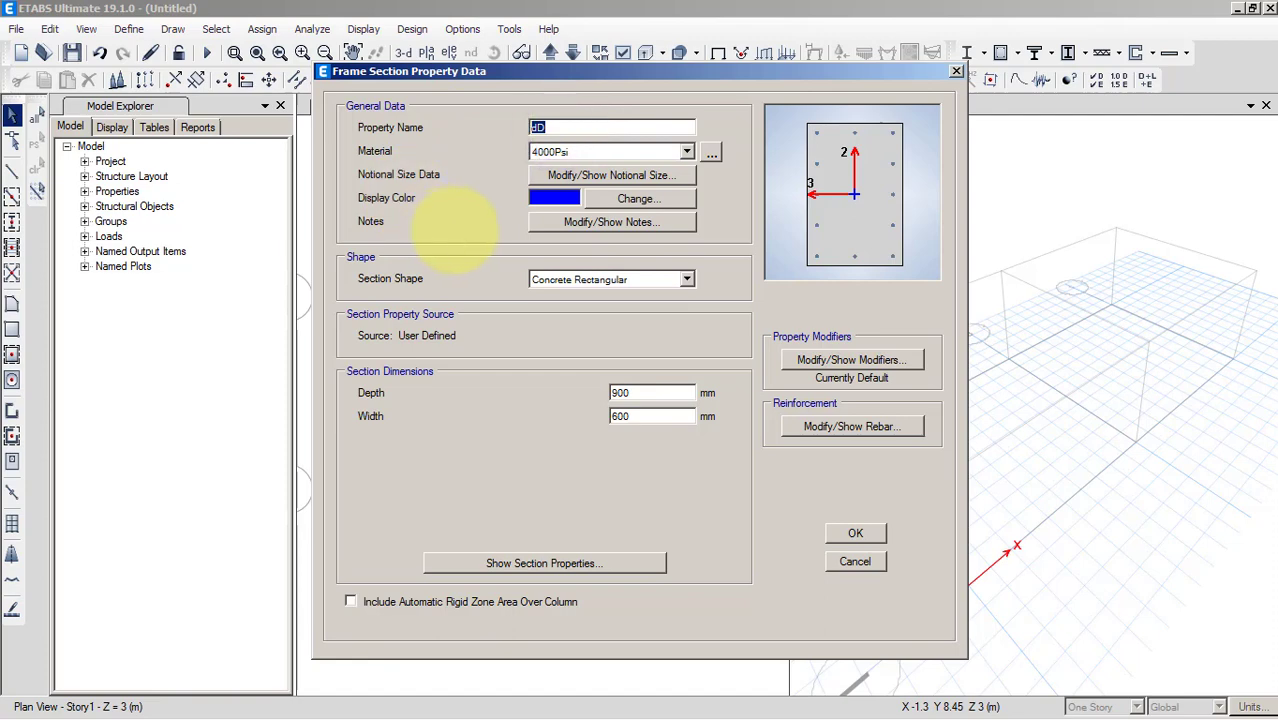
pyautogui.write('2040')
pyautogui.click(576, 155)
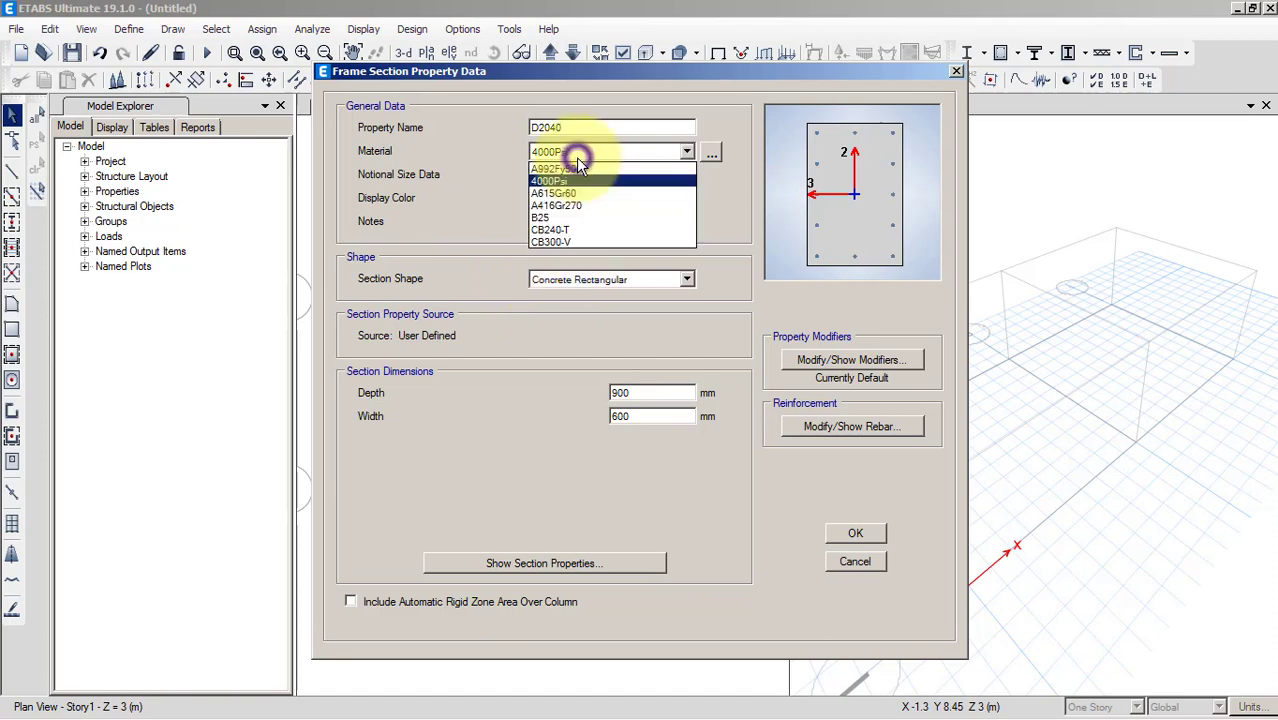
pyautogui.click(550, 220)
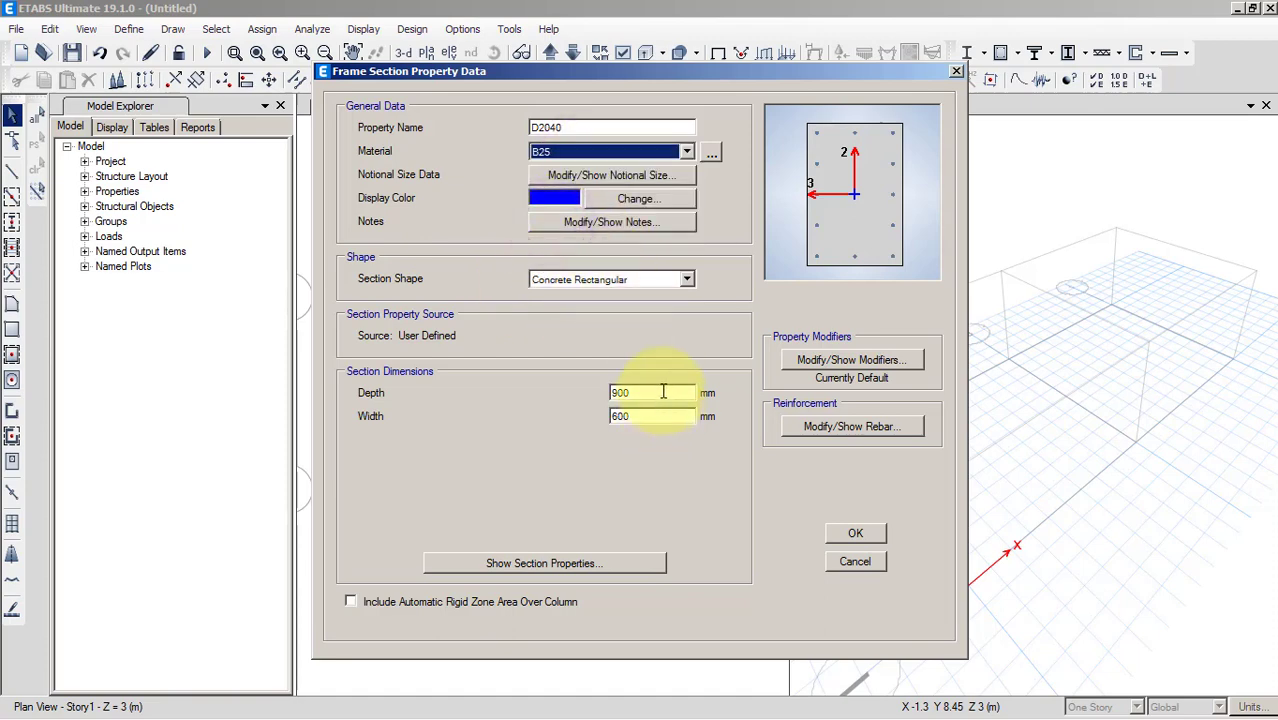
# Set the D2040 section dimensions to 400 mm depth and 200 mm width
pyautogui.moveTo(662, 391); pyautogui.dragTo(590, 393)
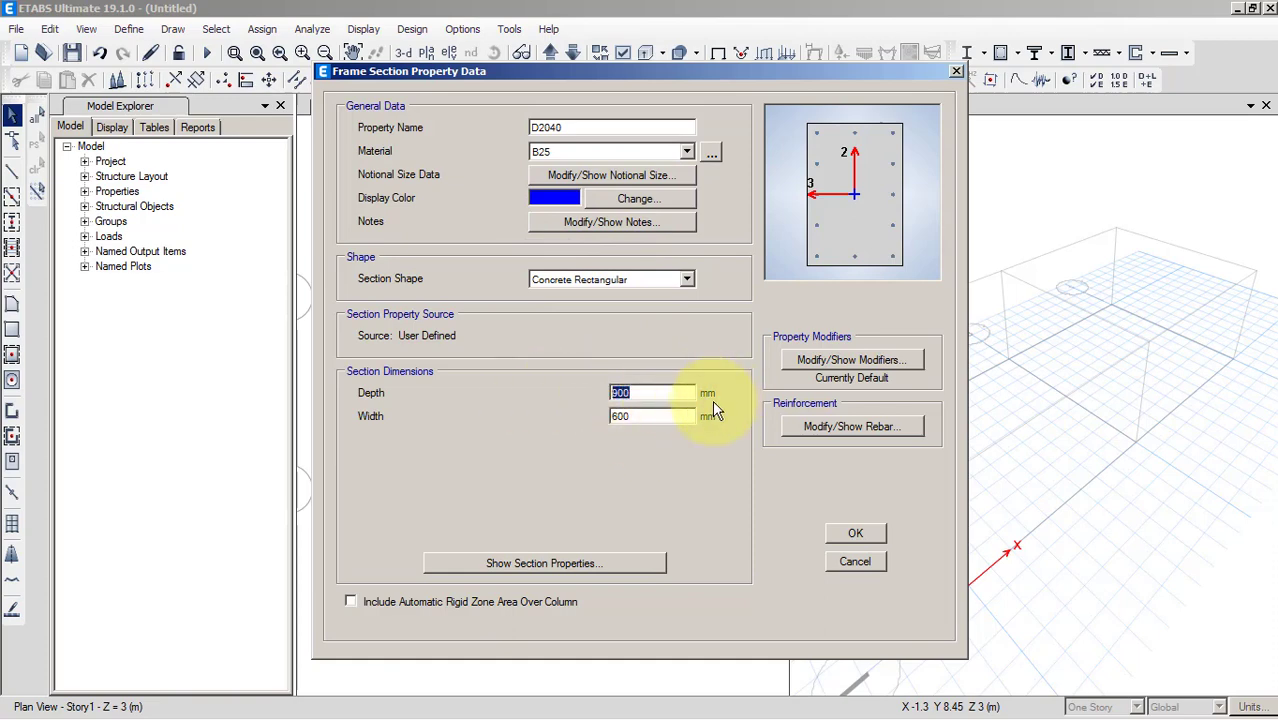
pyautogui.doubleClick(651, 393)
pyautogui.write('40')
pyautogui.doubleClick(652, 416)
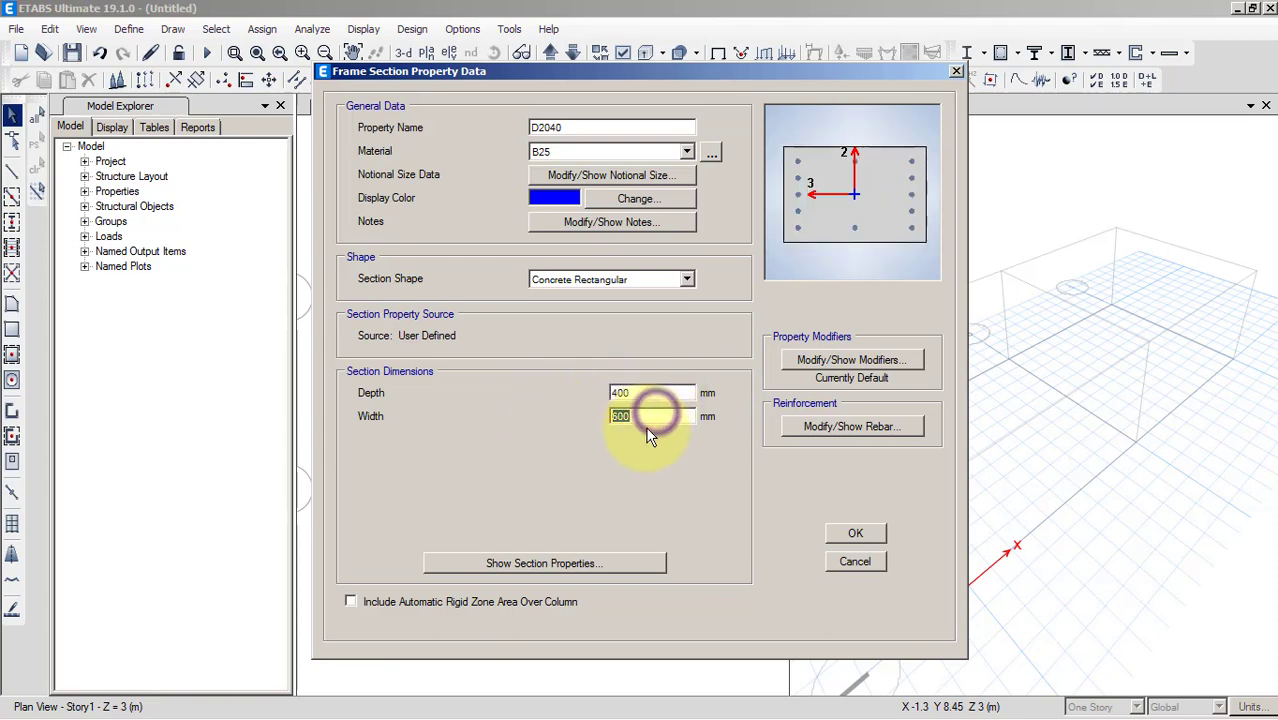
pyautogui.write('200')
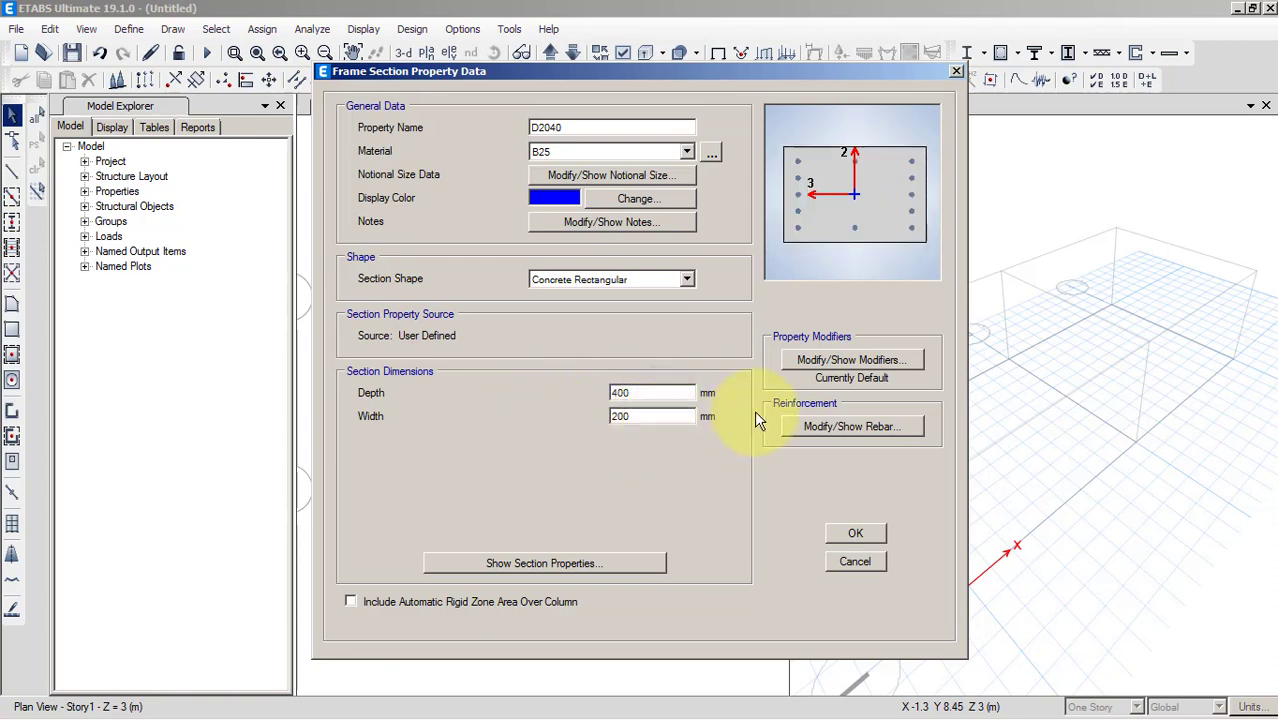
# Set D2040's reinforcement to M3 beam design with CB300-V longitudinal bars and CB240-T ties, and accept the section
pyautogui.click(843, 430)
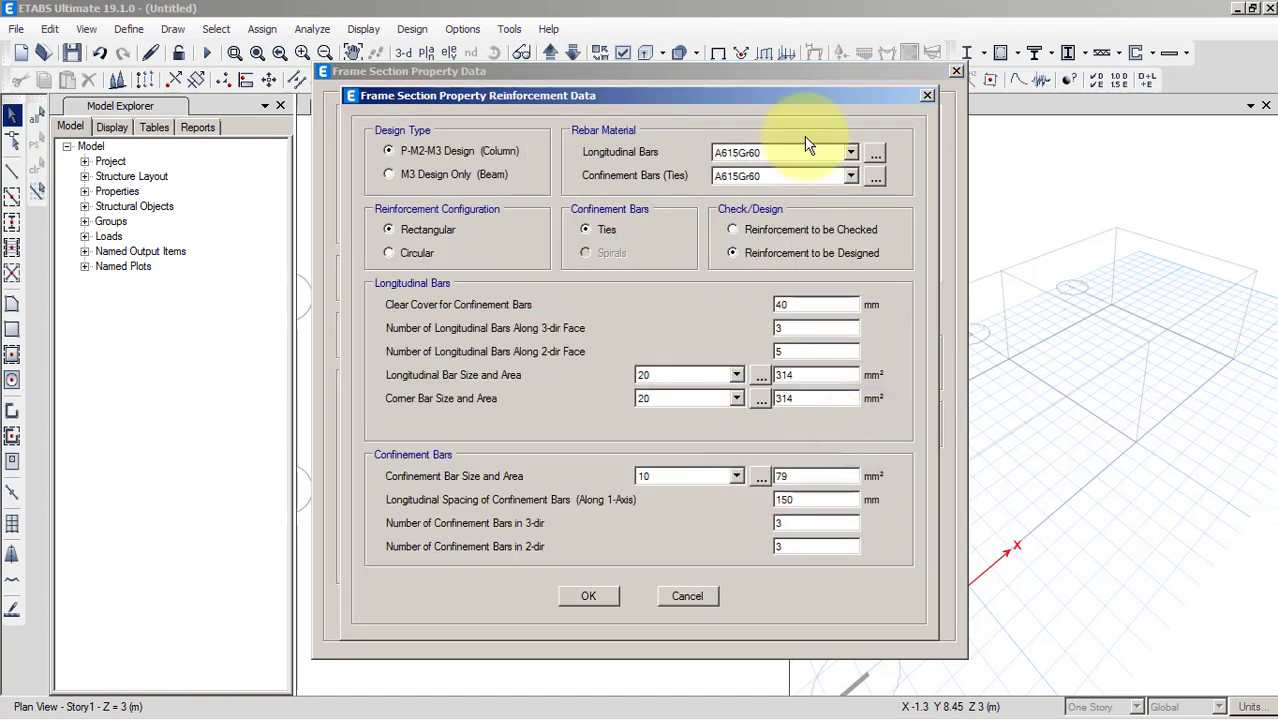
pyautogui.click(478, 174)
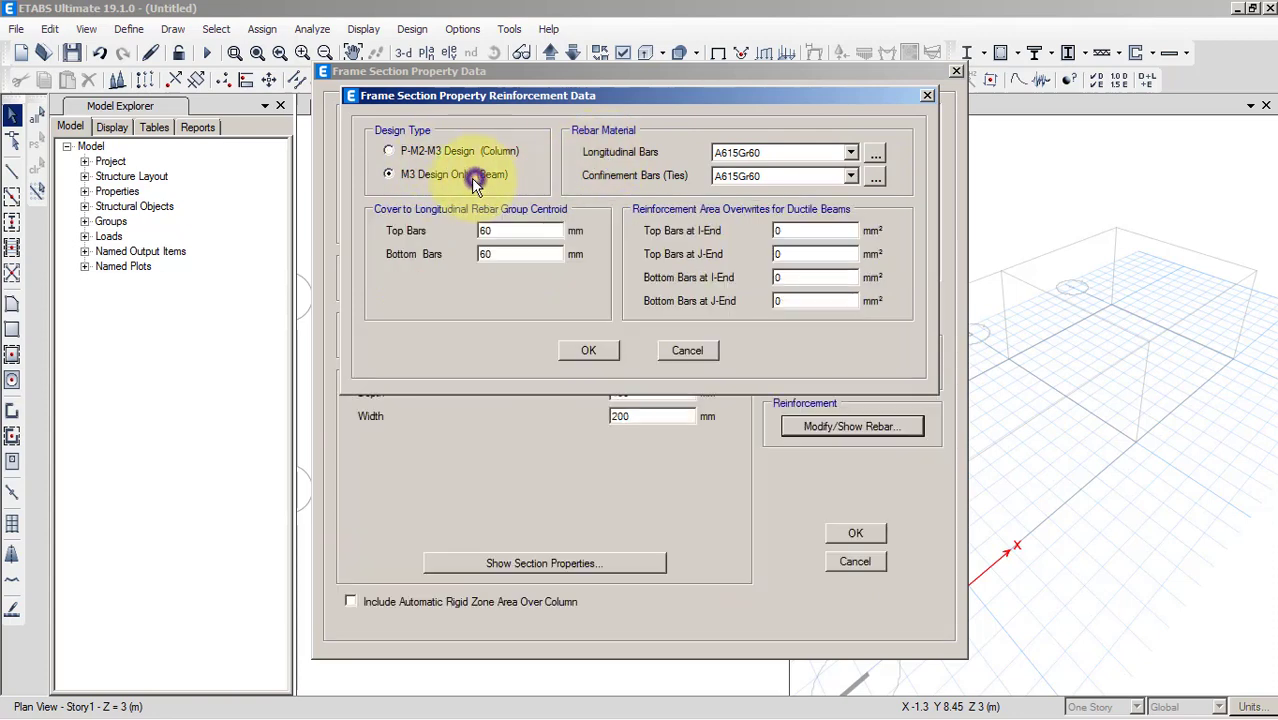
pyautogui.click(848, 176)
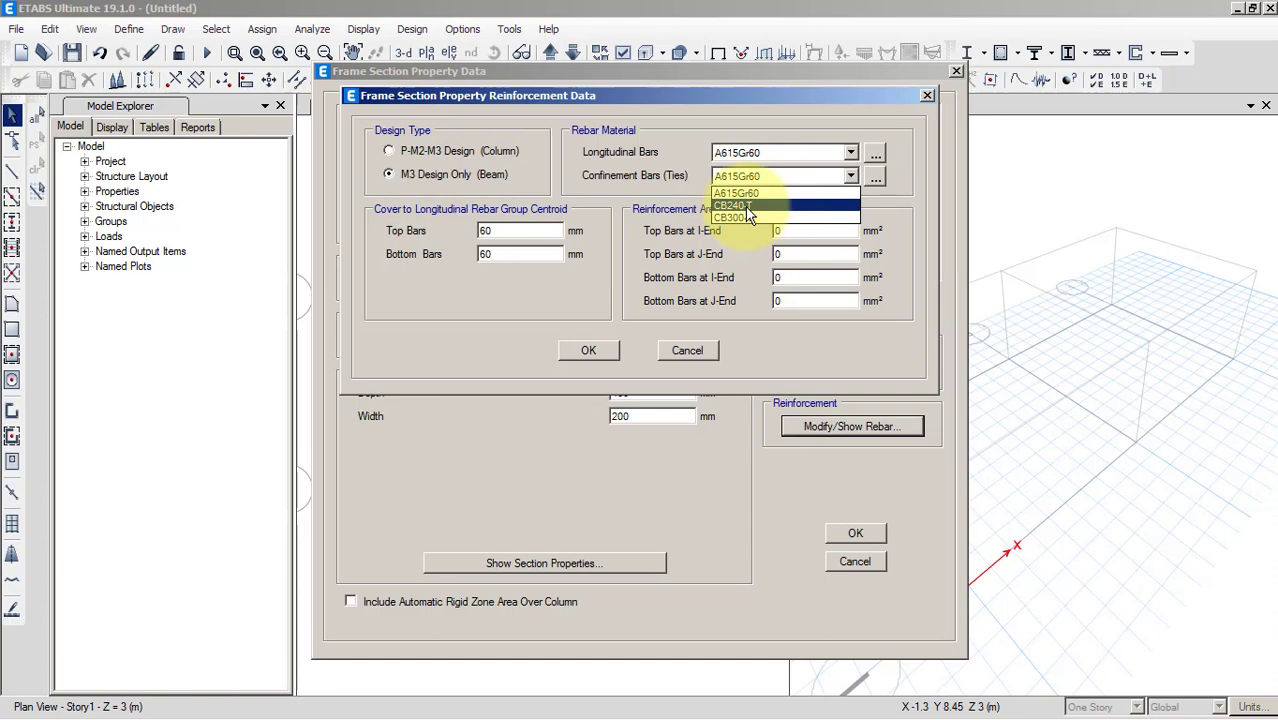
pyautogui.click(652, 178)
pyautogui.click(735, 176)
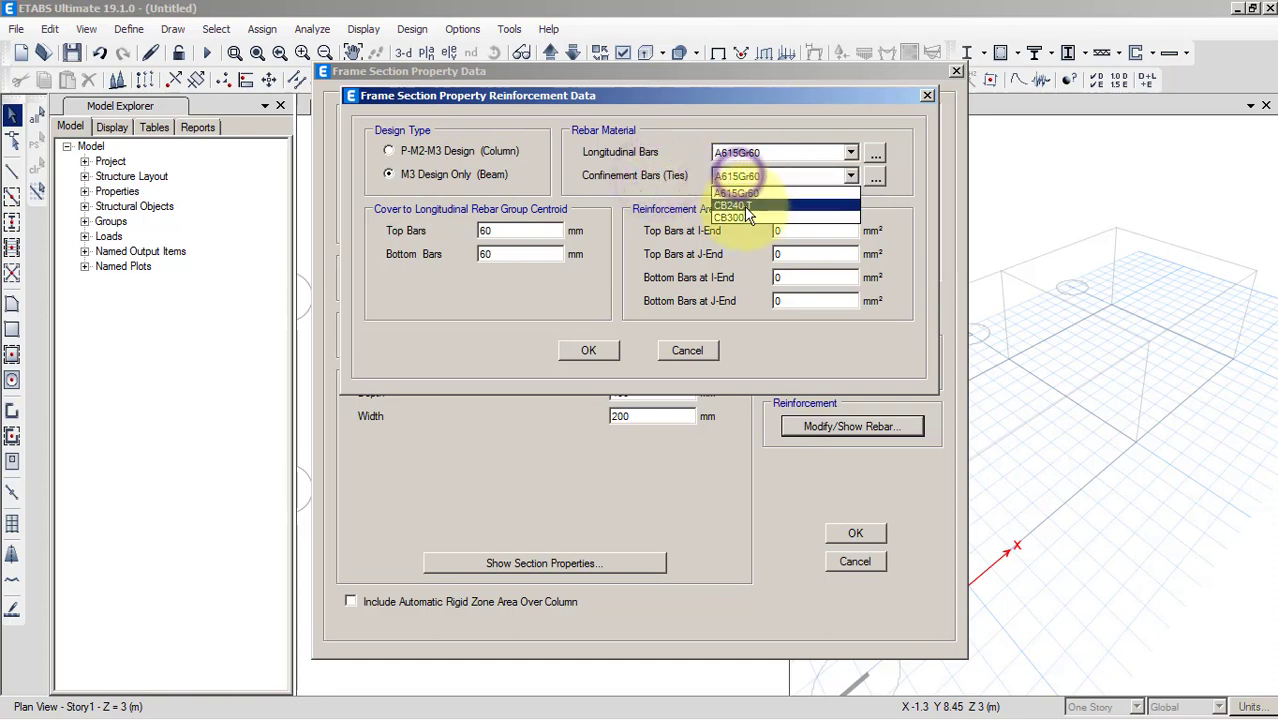
pyautogui.click(746, 207)
pyautogui.click(756, 152)
pyautogui.click(757, 190)
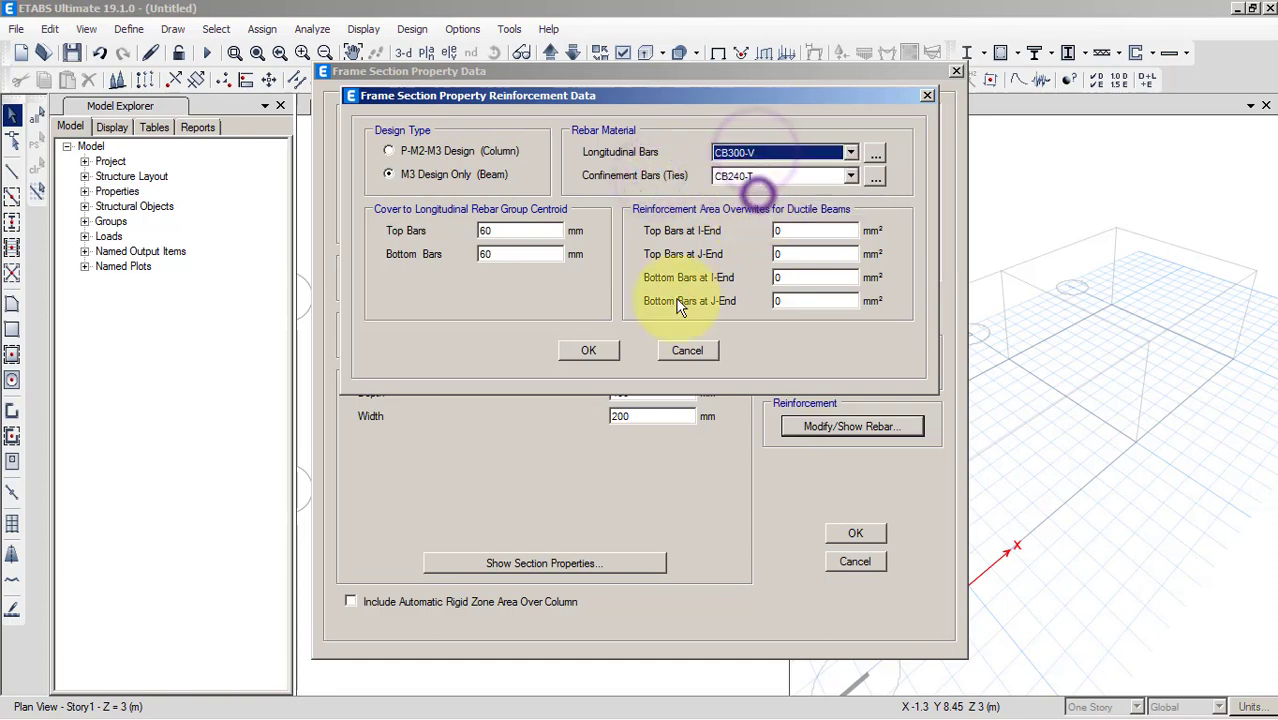
pyautogui.click(594, 350)
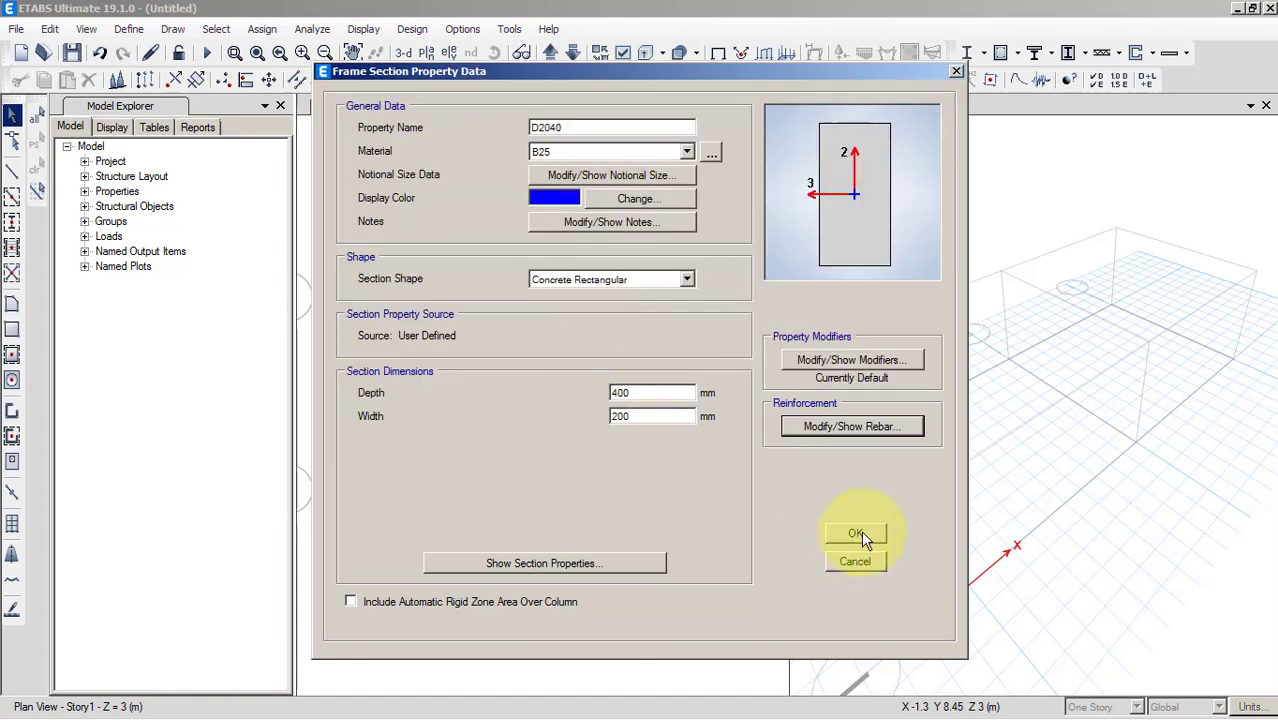
pyautogui.click(857, 534)
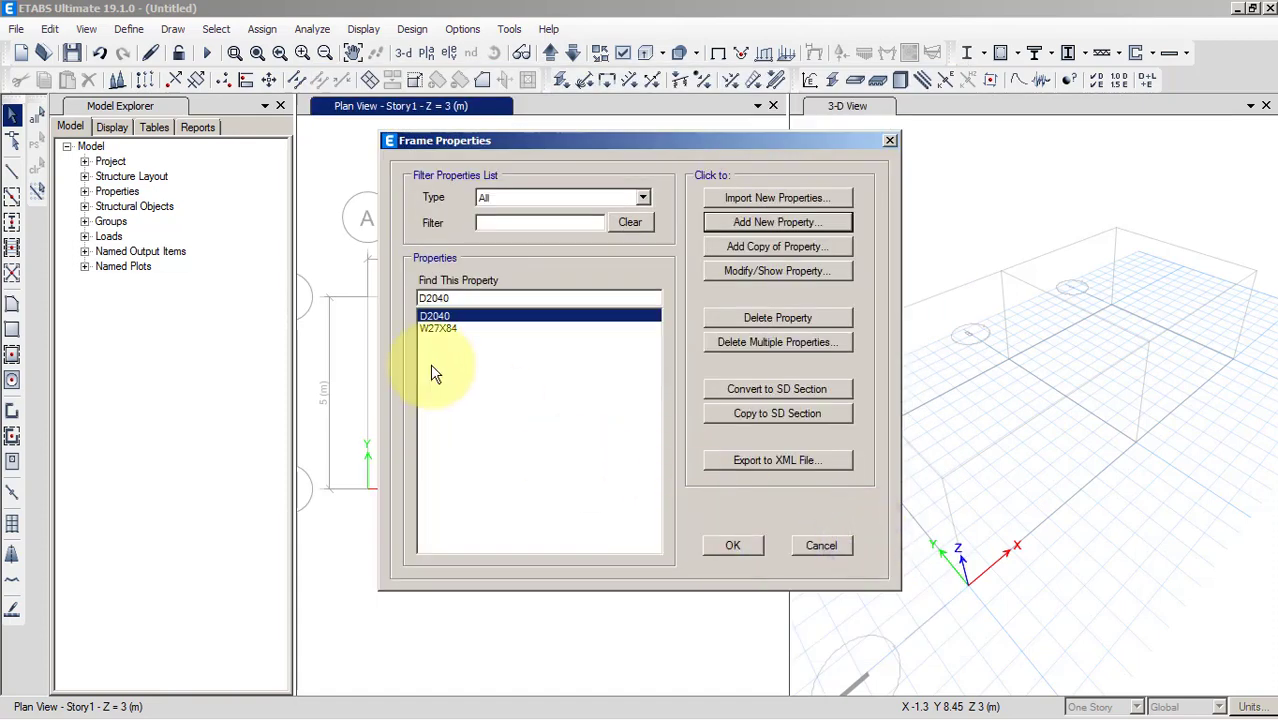
# Delete the leftover W27X84 steel section from the frame properties
pyautogui.click(438, 329)
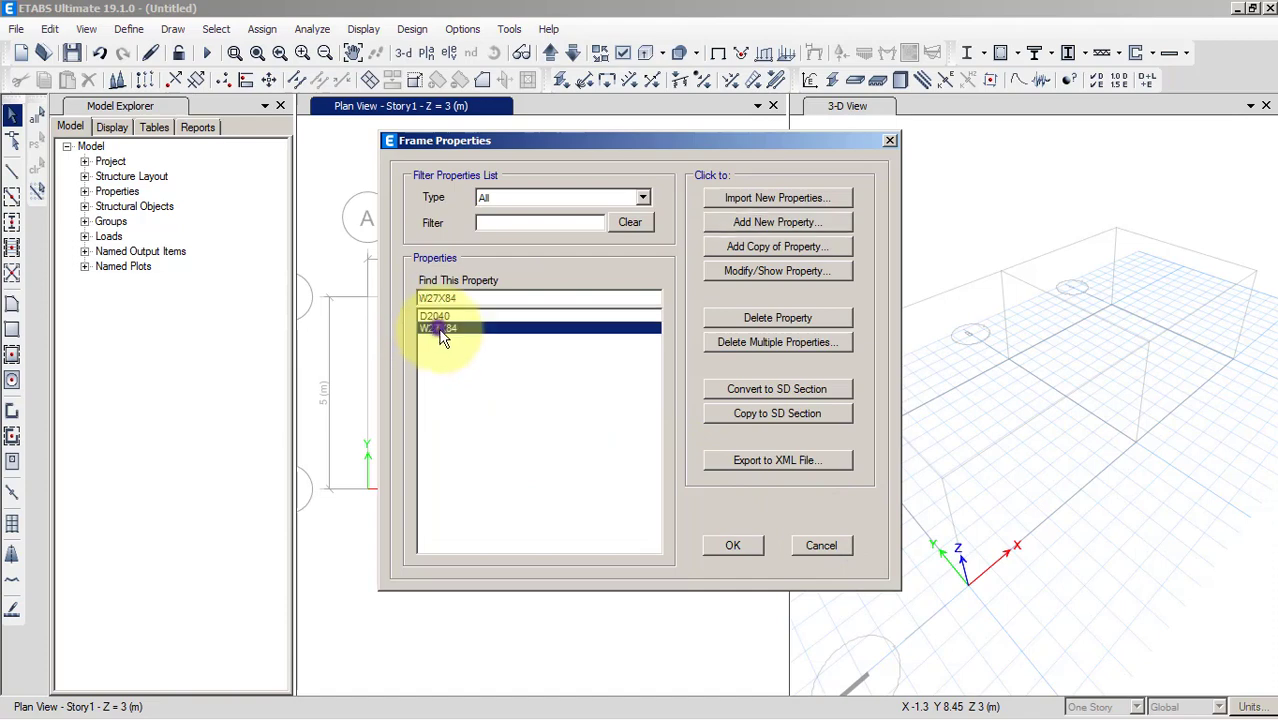
pyautogui.click(755, 317)
pyautogui.click(677, 426)
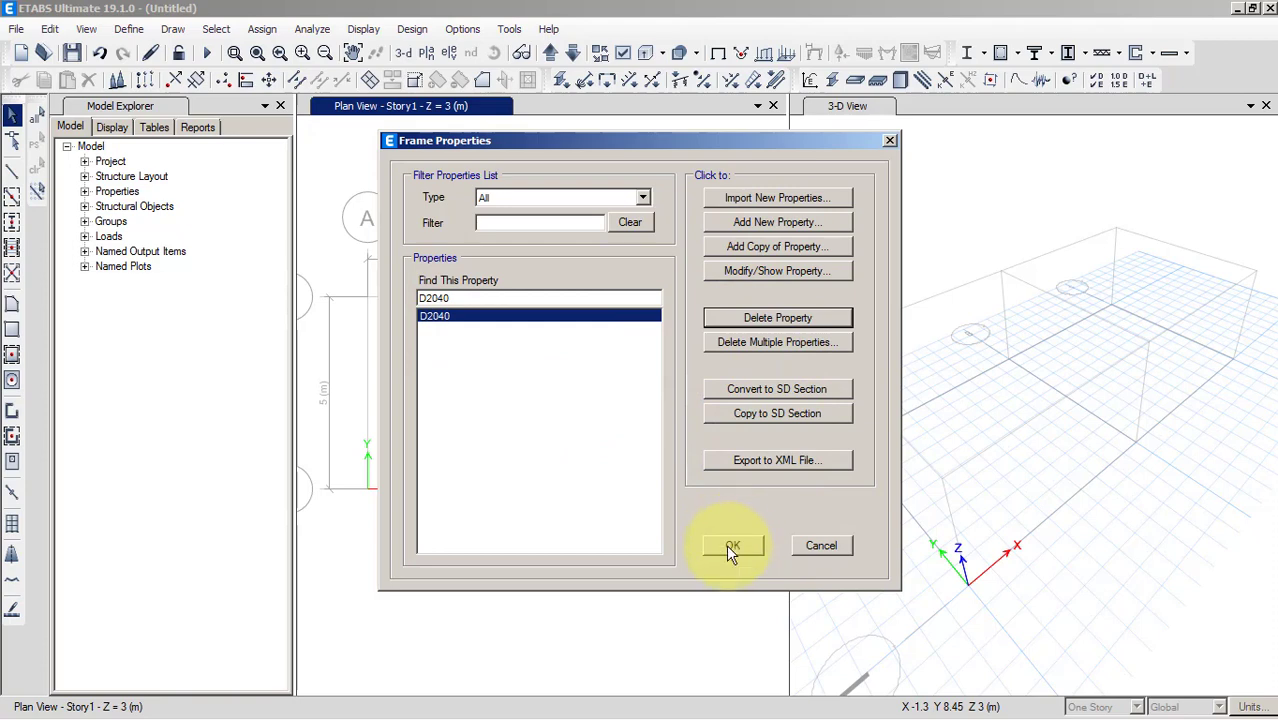
pyautogui.click(752, 224)
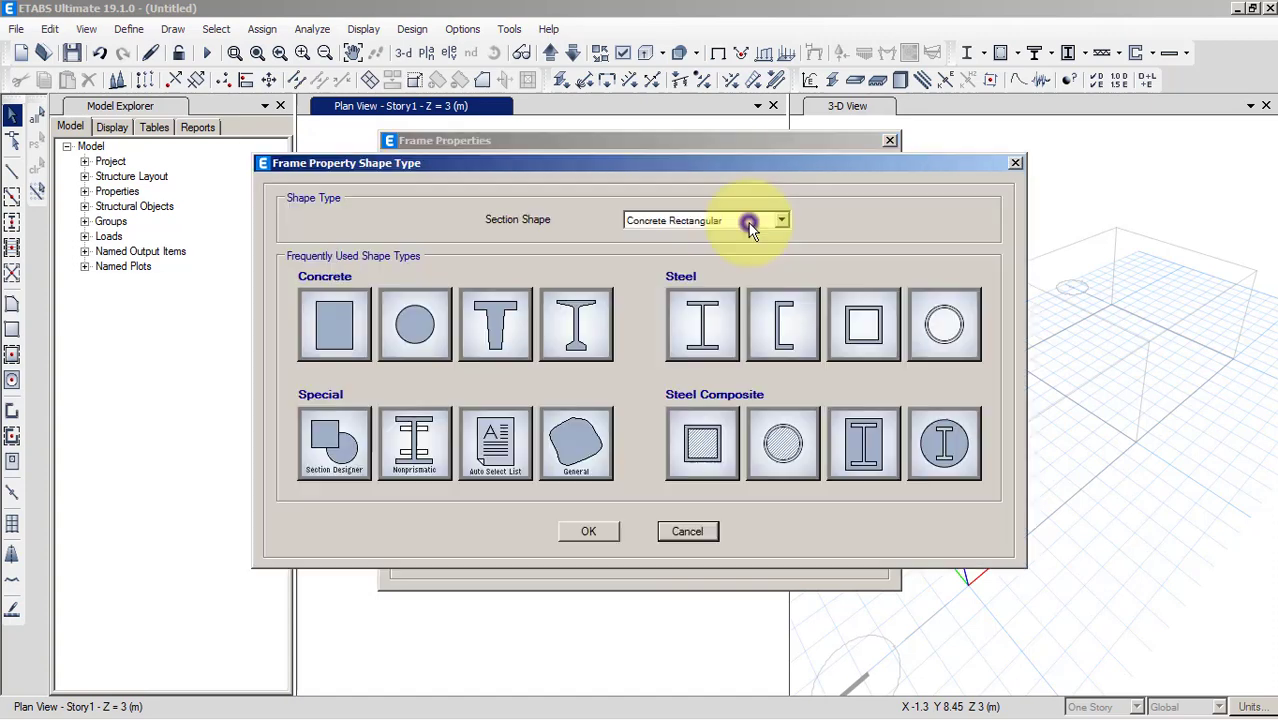
pyautogui.click(337, 318)
pyautogui.doubleClick(590, 127)
pyautogui.write('C2020')
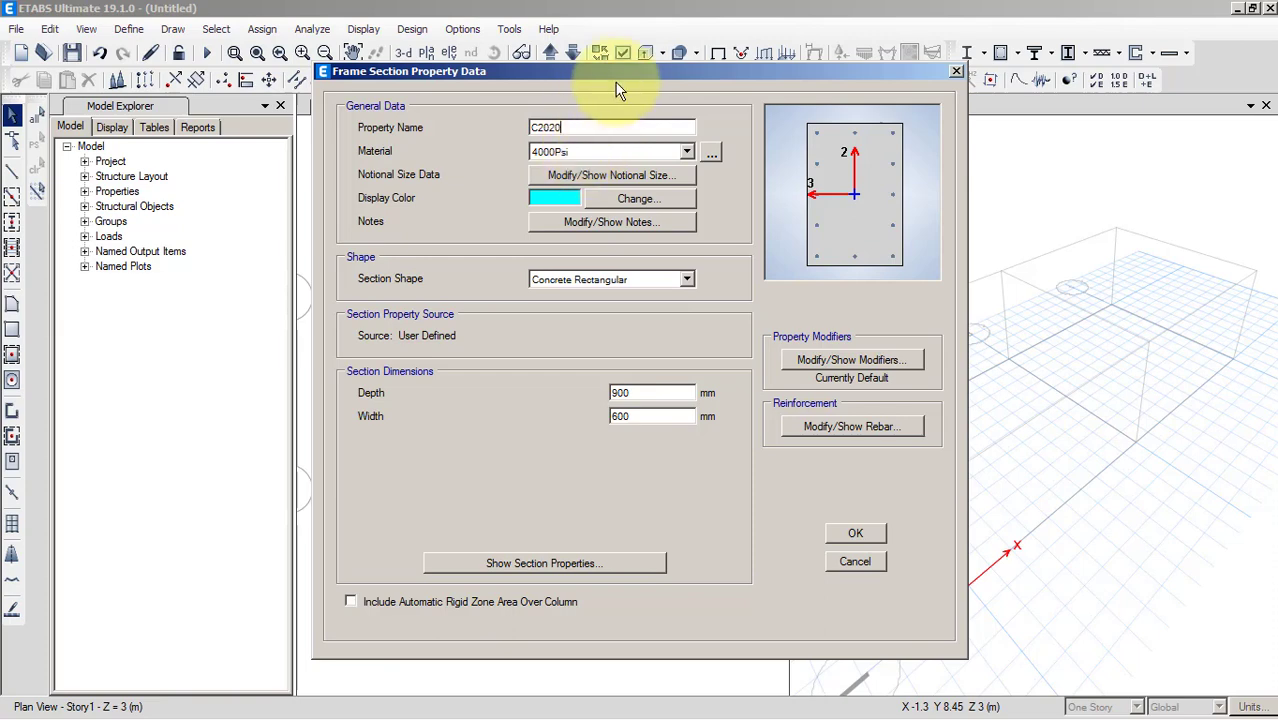
pyautogui.moveTo(646, 71); pyautogui.dragTo(606, 44)
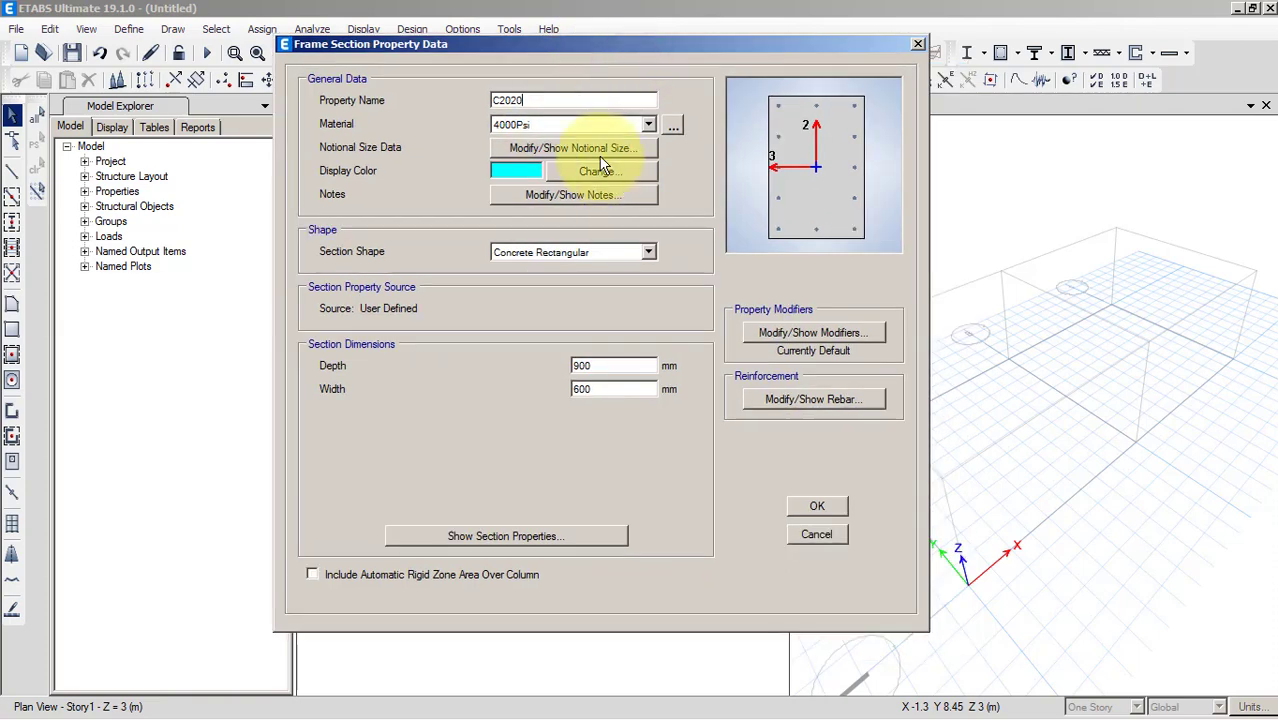
pyautogui.doubleClick(546, 100)
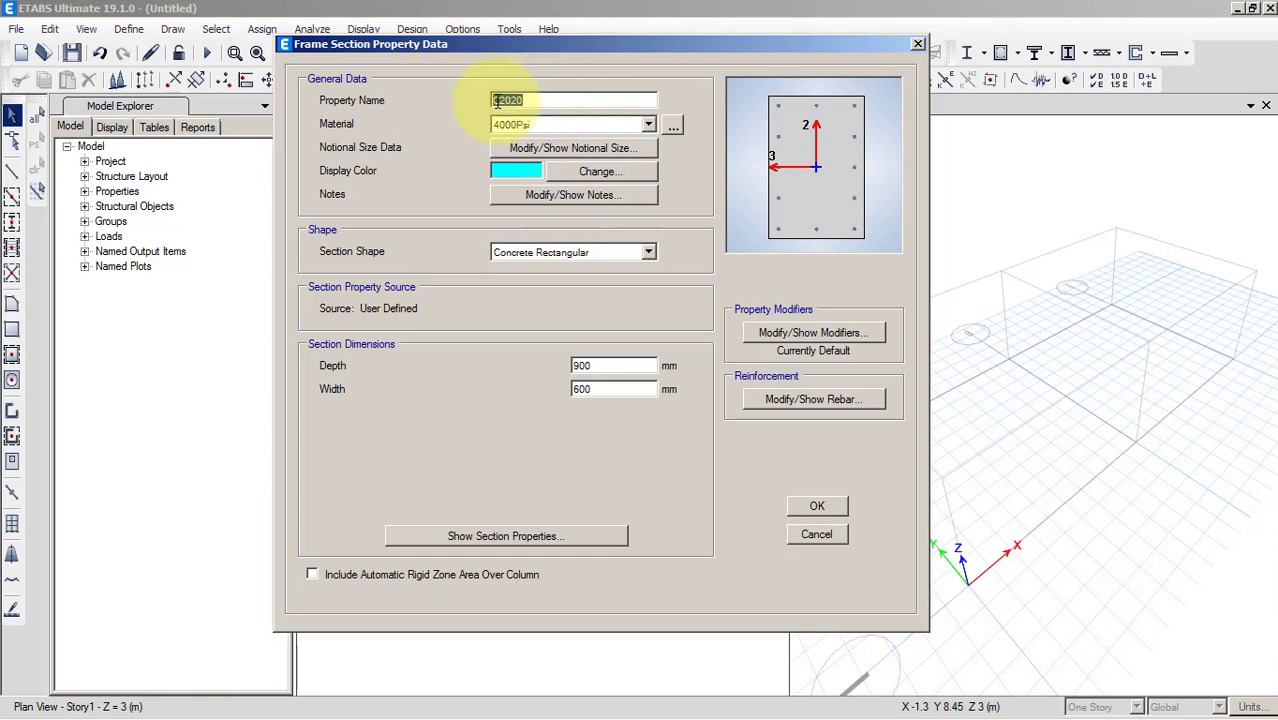
pyautogui.doubleClick(600, 98)
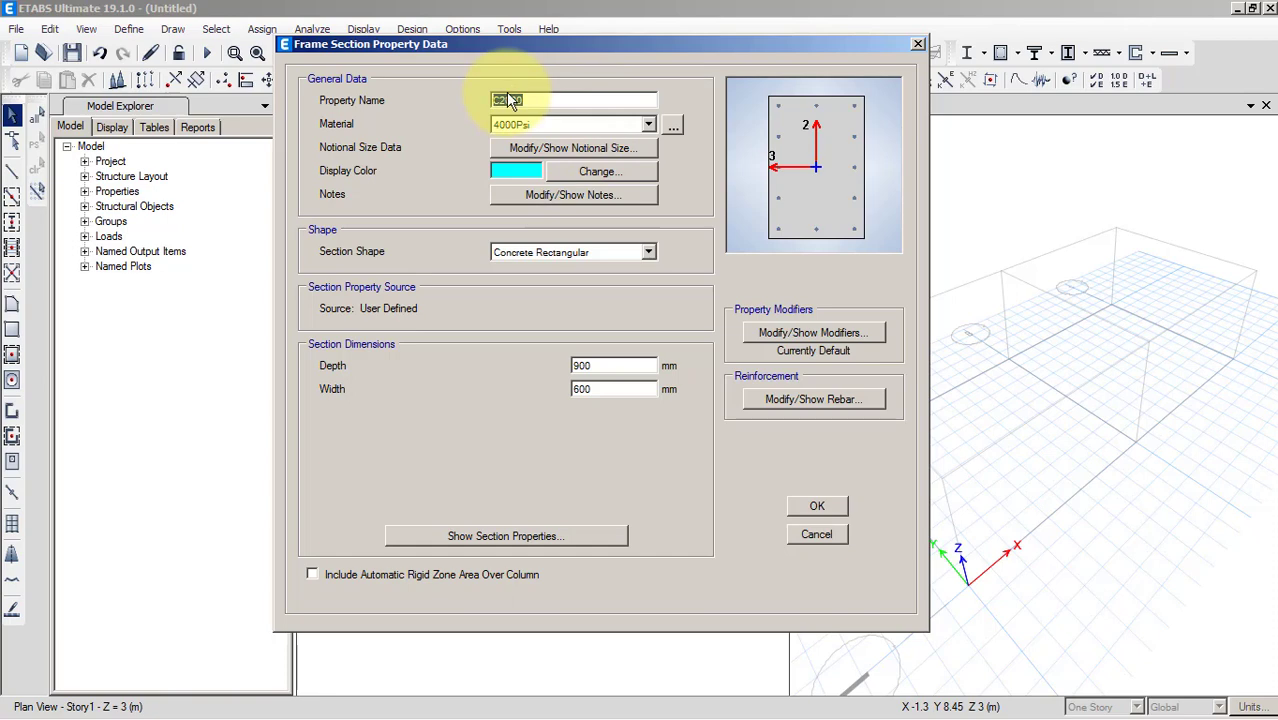
pyautogui.click(815, 537)
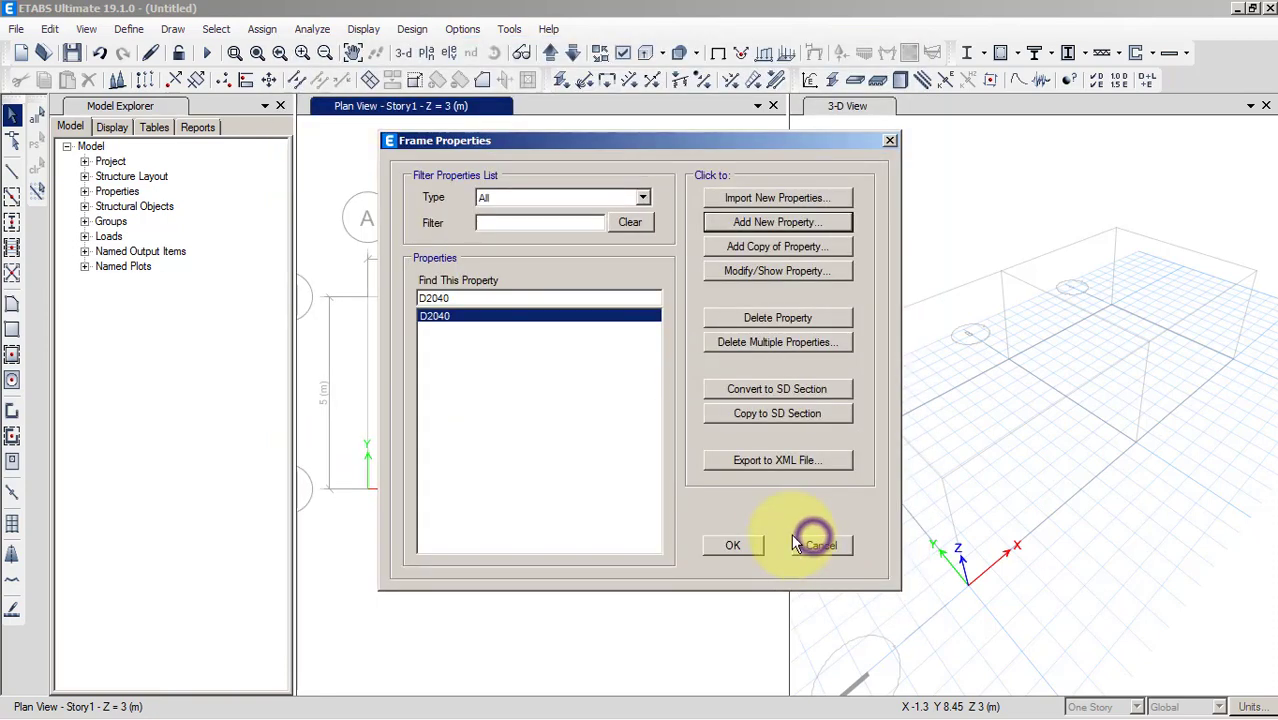
# Accept the frame properties and set the model's consistent units to tonf for force and m for length
pyautogui.click(732, 546)
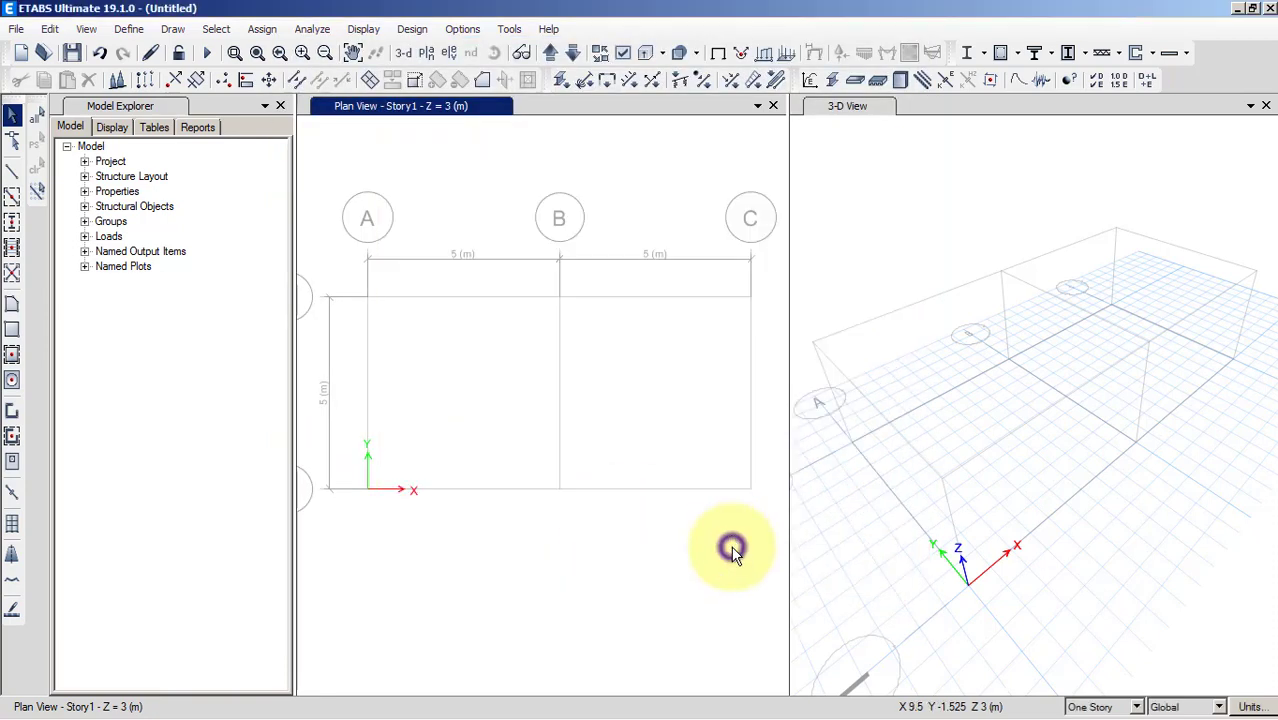
pyautogui.click(1250, 707)
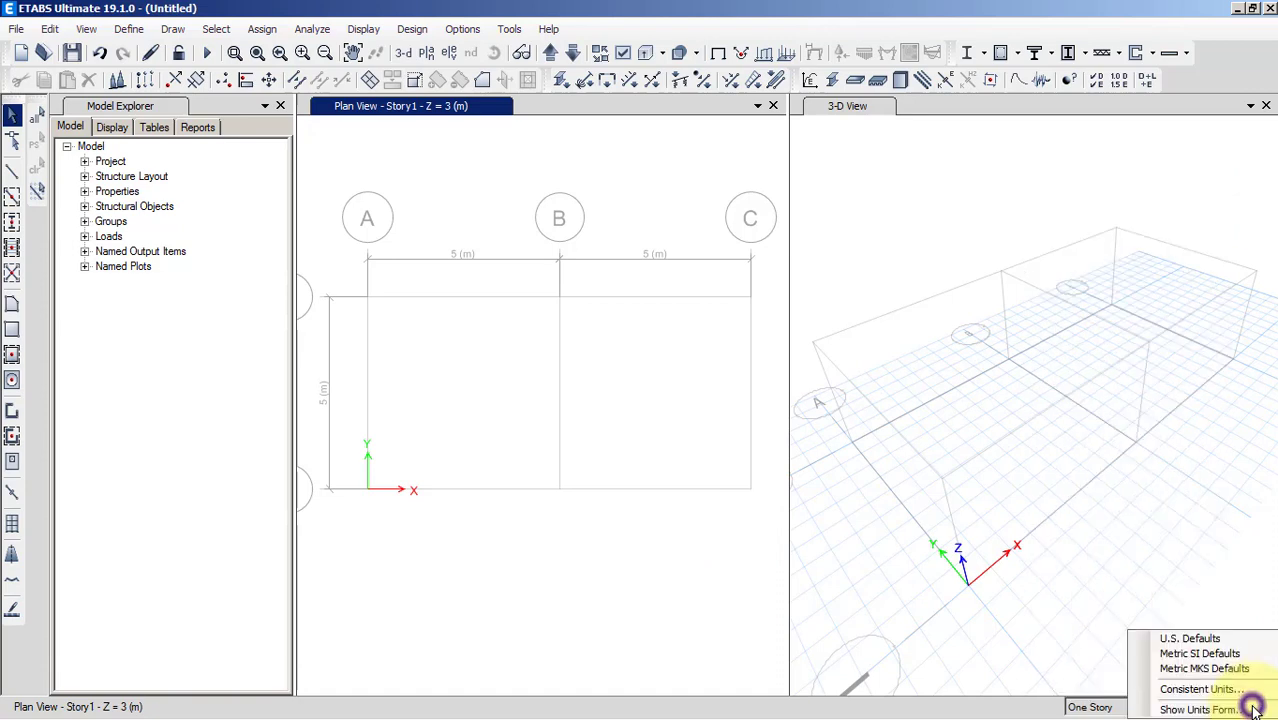
pyautogui.click(1203, 697)
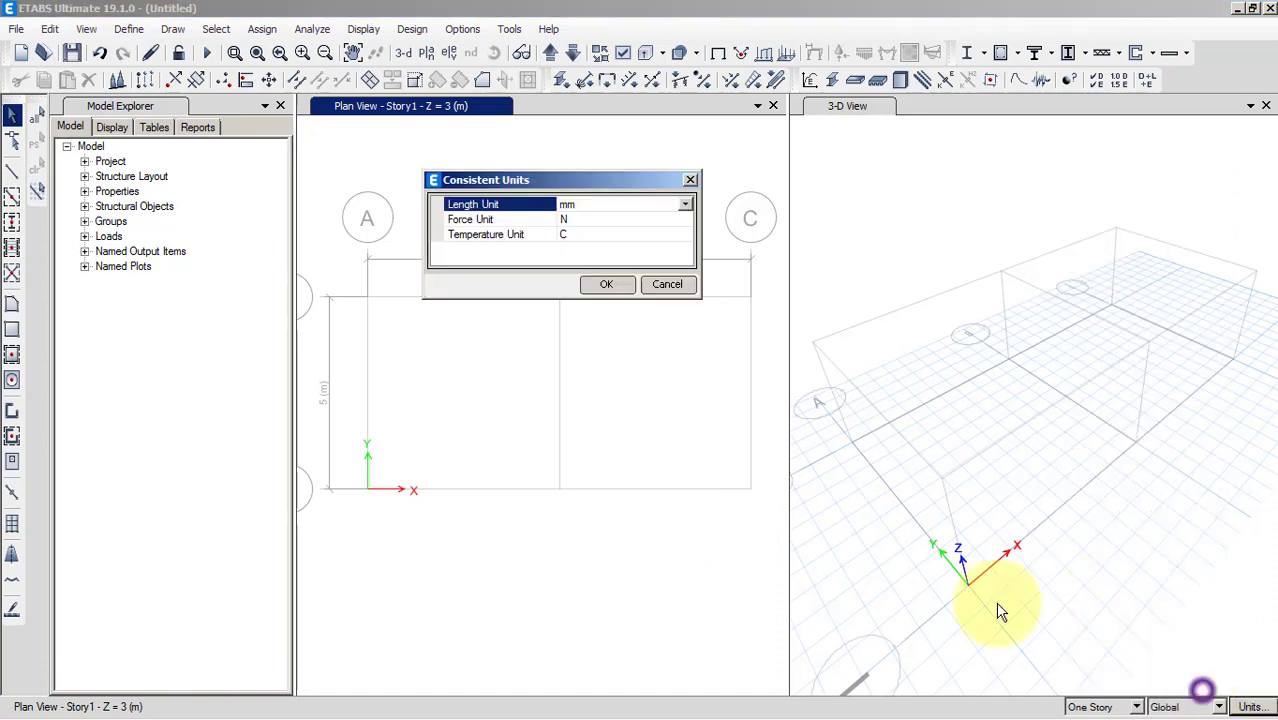
pyautogui.click(604, 219)
pyautogui.click(686, 221)
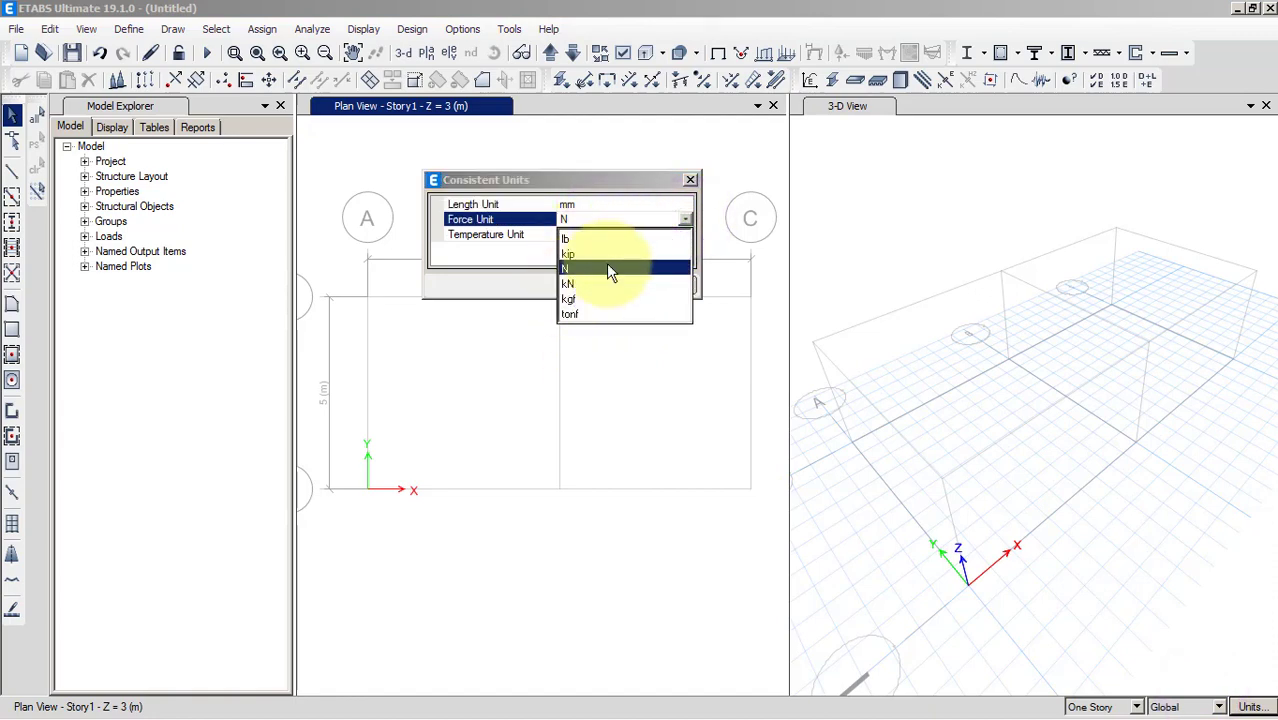
pyautogui.click(570, 313)
pyautogui.click(684, 204)
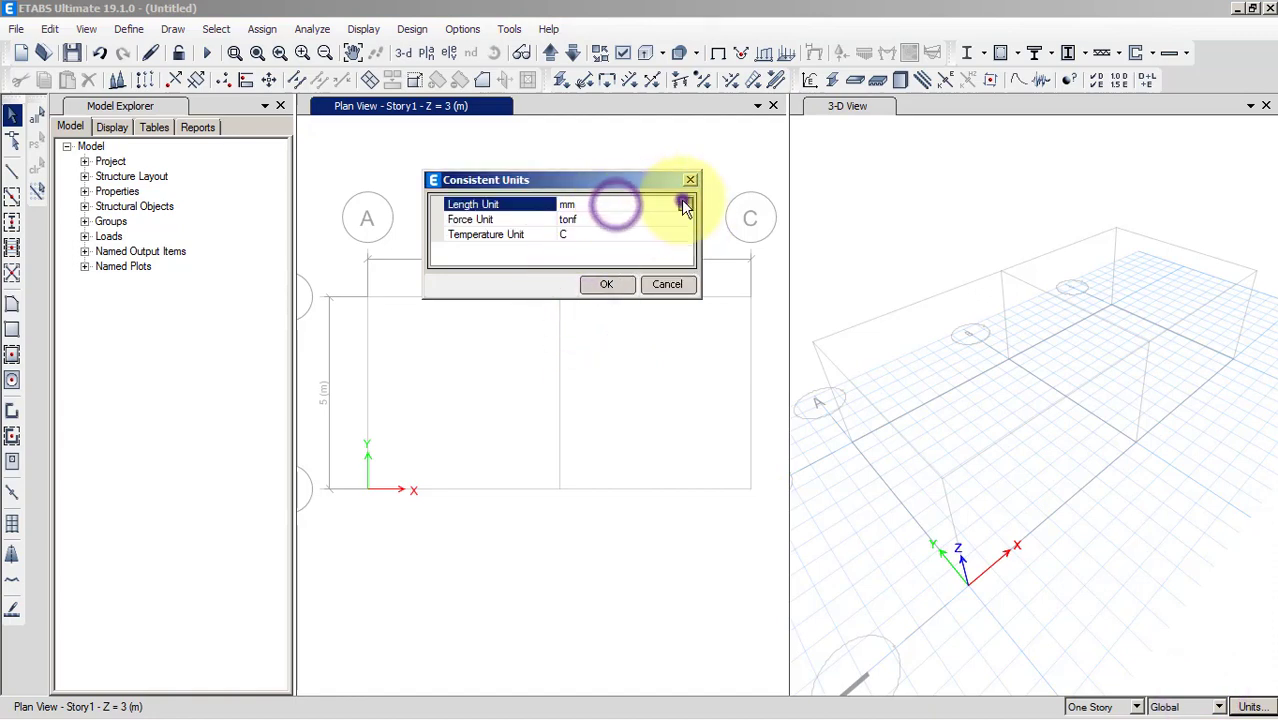
pyautogui.click(563, 230)
pyautogui.click(604, 285)
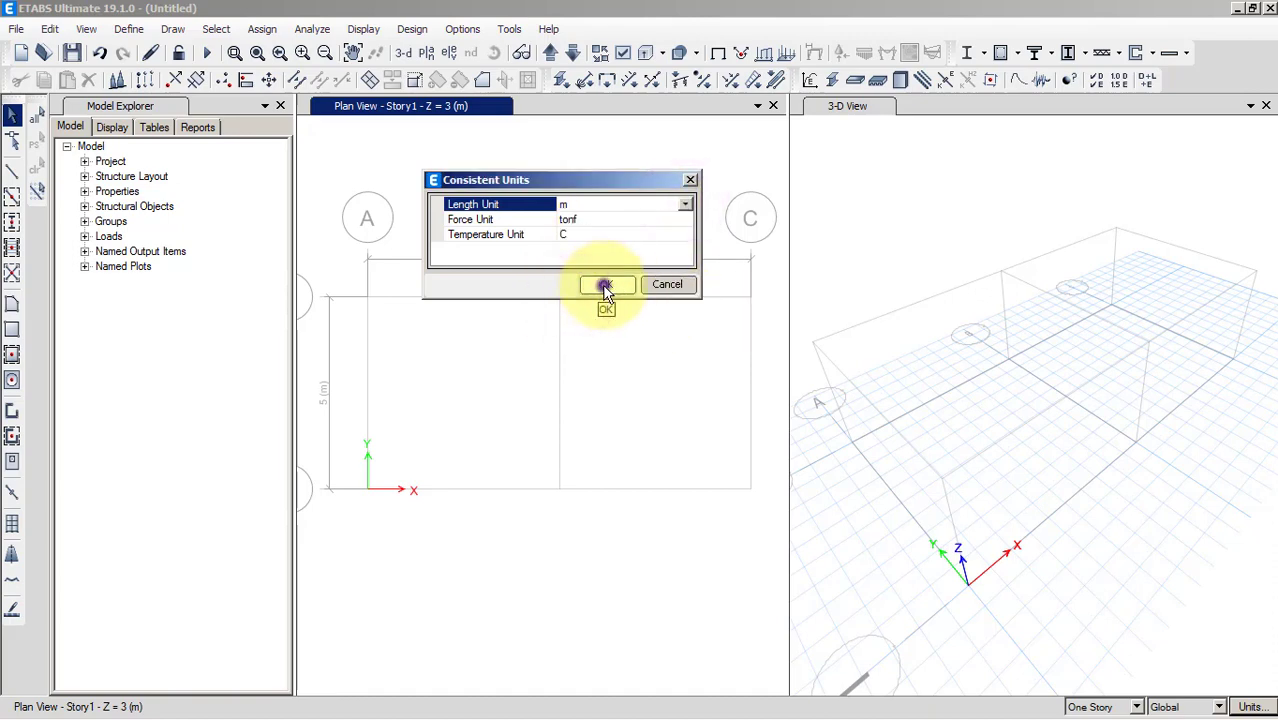
# Save the current display units as a named units set called T-m
pyautogui.click(1247, 708)
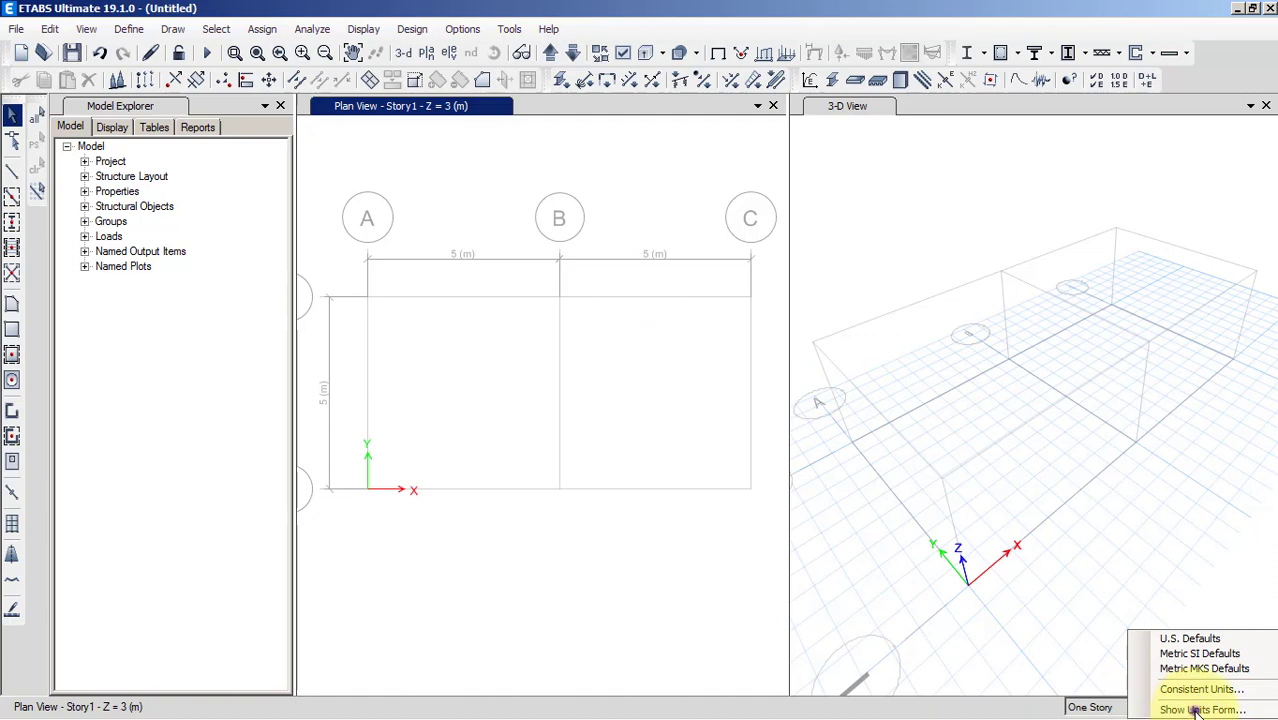
pyautogui.click(1197, 710)
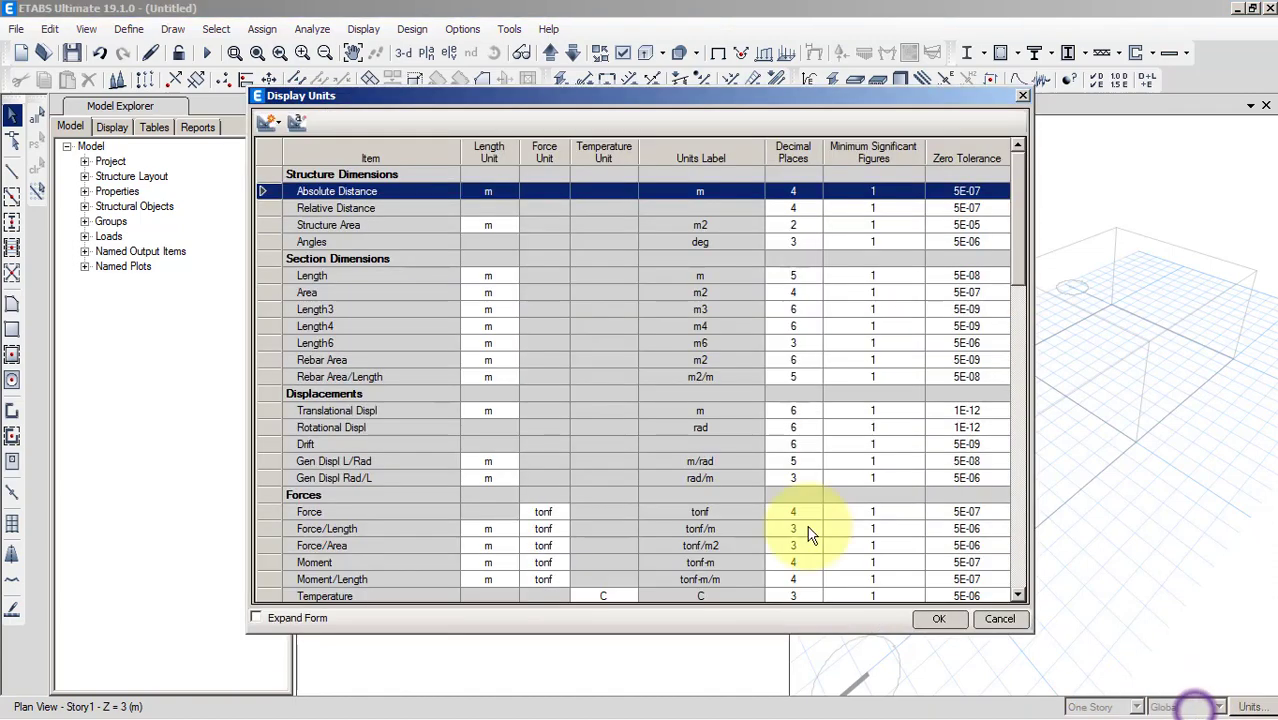
pyautogui.click(295, 124)
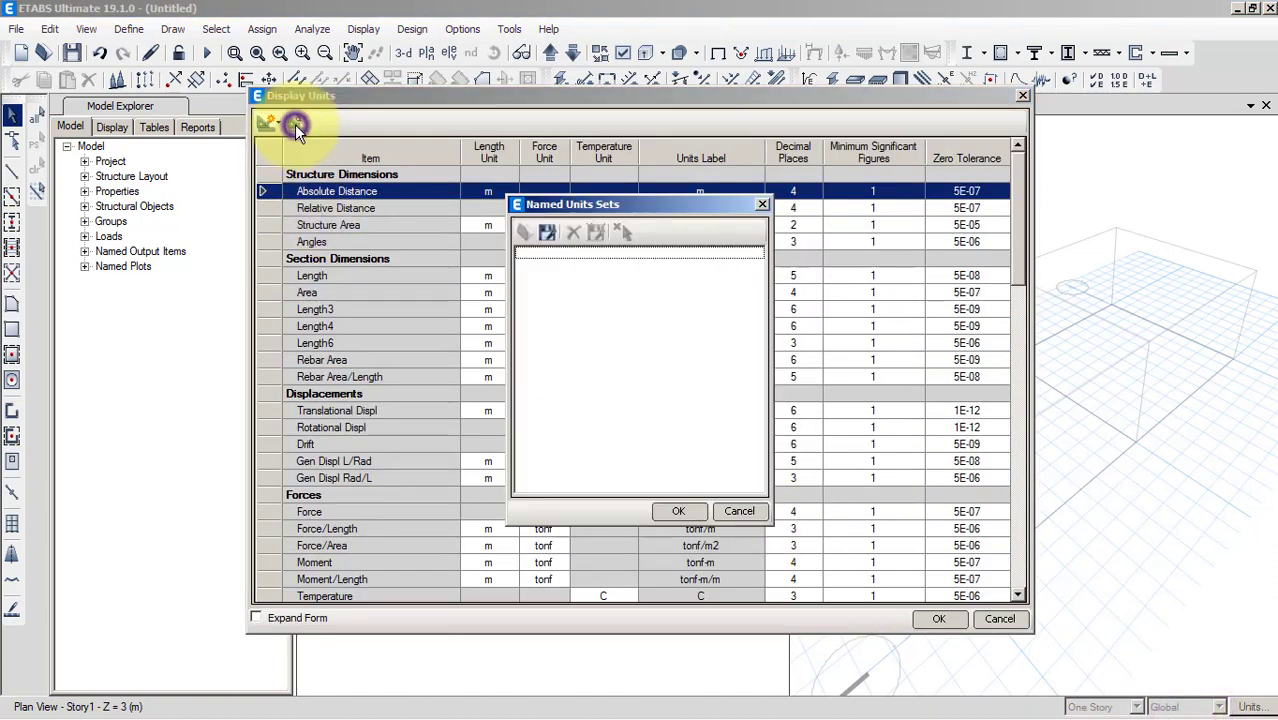
pyautogui.click(543, 229)
pyautogui.click(562, 438)
pyautogui.write('T-m')
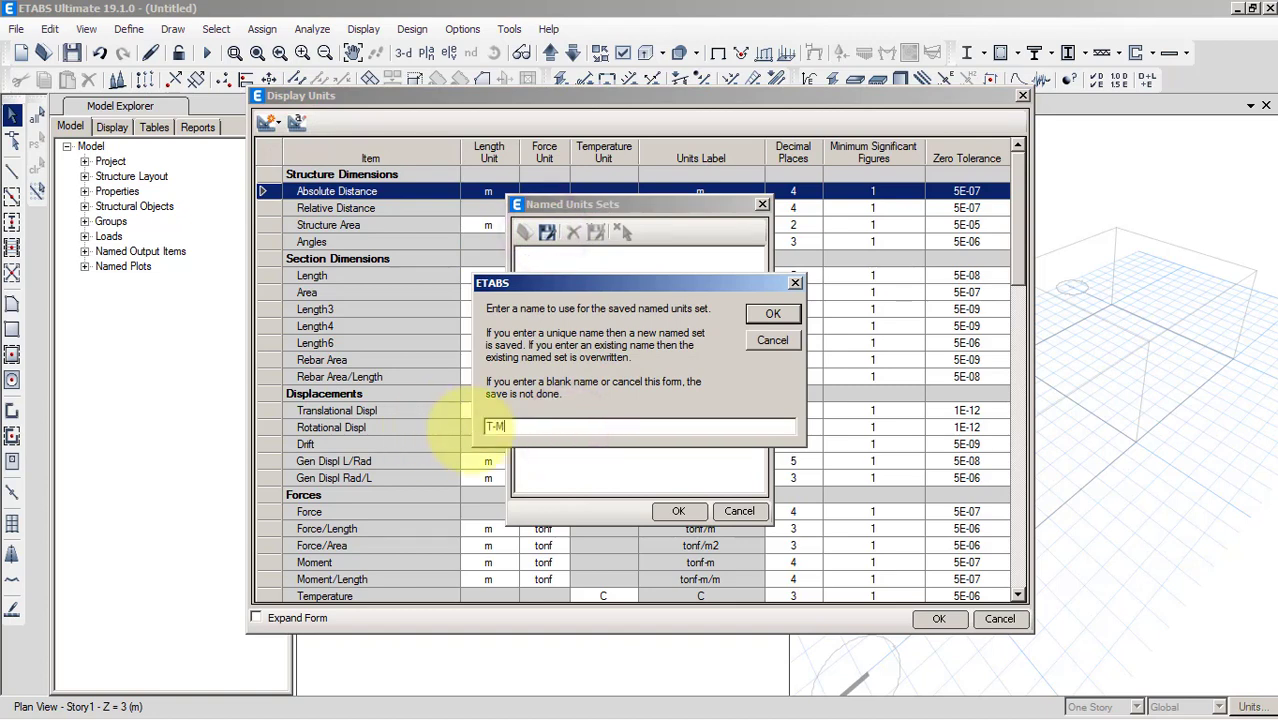
pyautogui.click(773, 313)
pyautogui.click(678, 511)
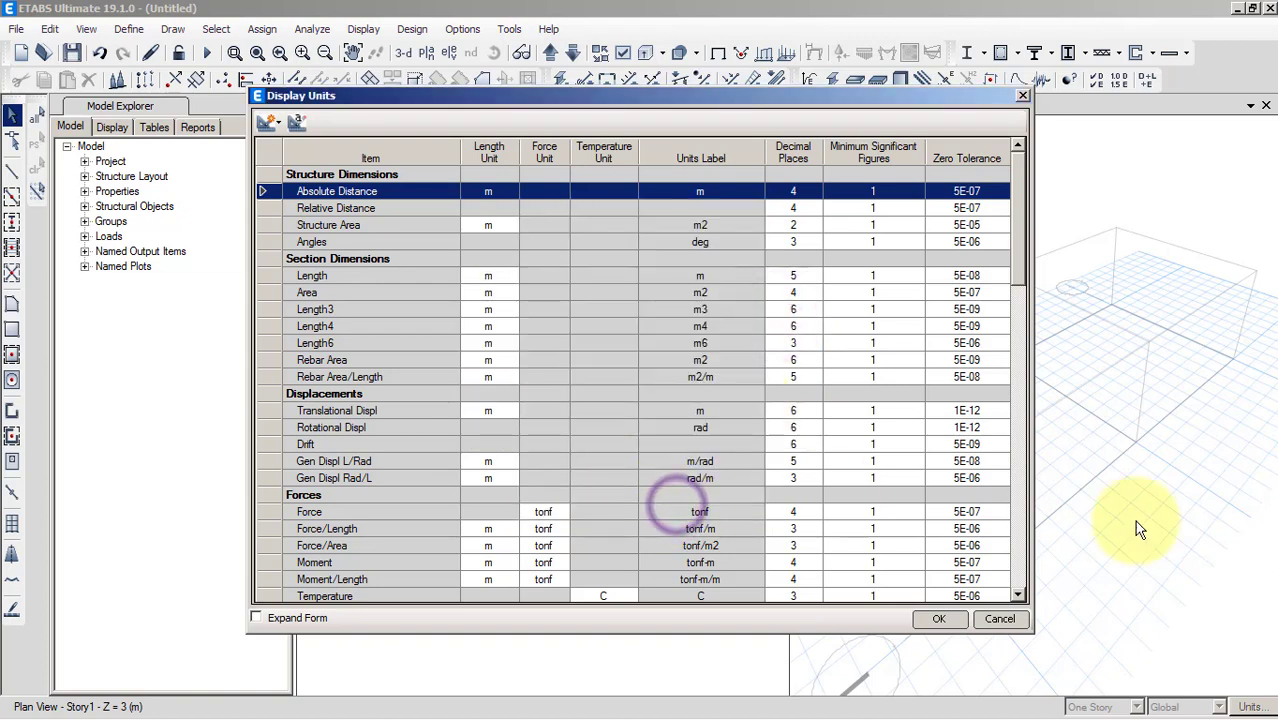
pyautogui.click(944, 620)
# Set the model's consistent units to tonf for force and cm for length
pyautogui.click(1245, 707)
pyautogui.click(1174, 670)
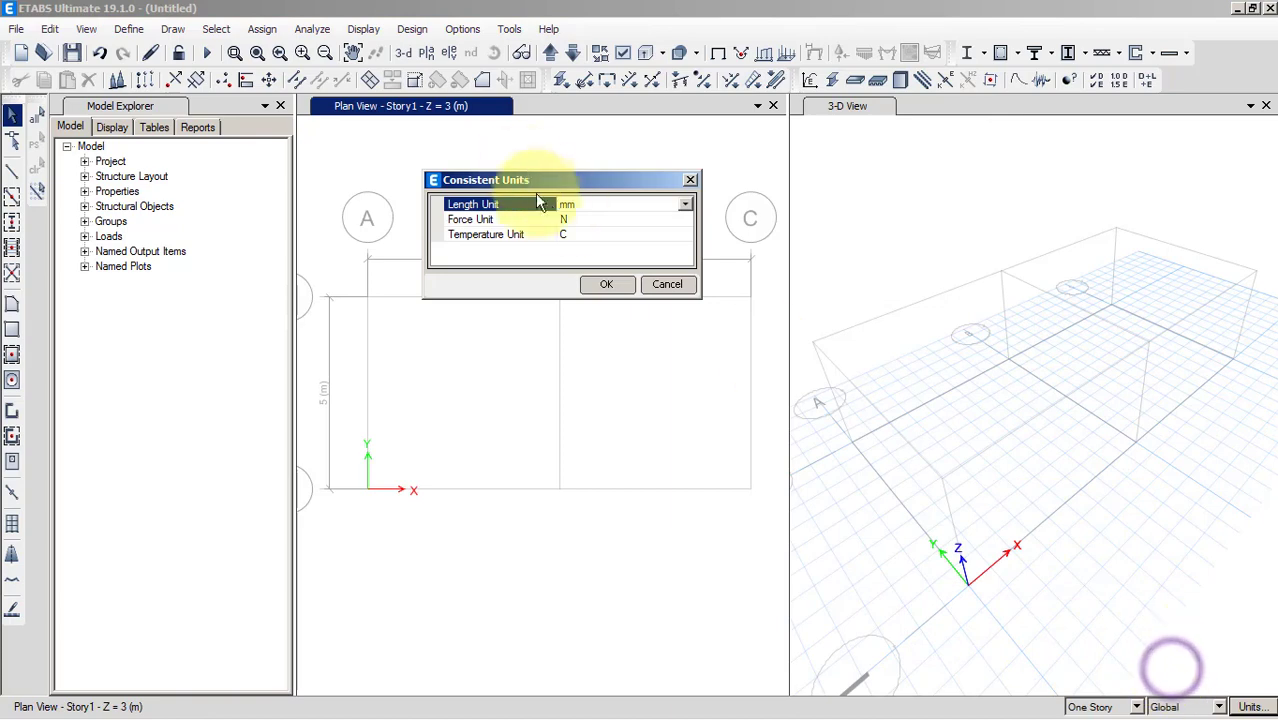
pyautogui.click(585, 219)
pyautogui.click(686, 219)
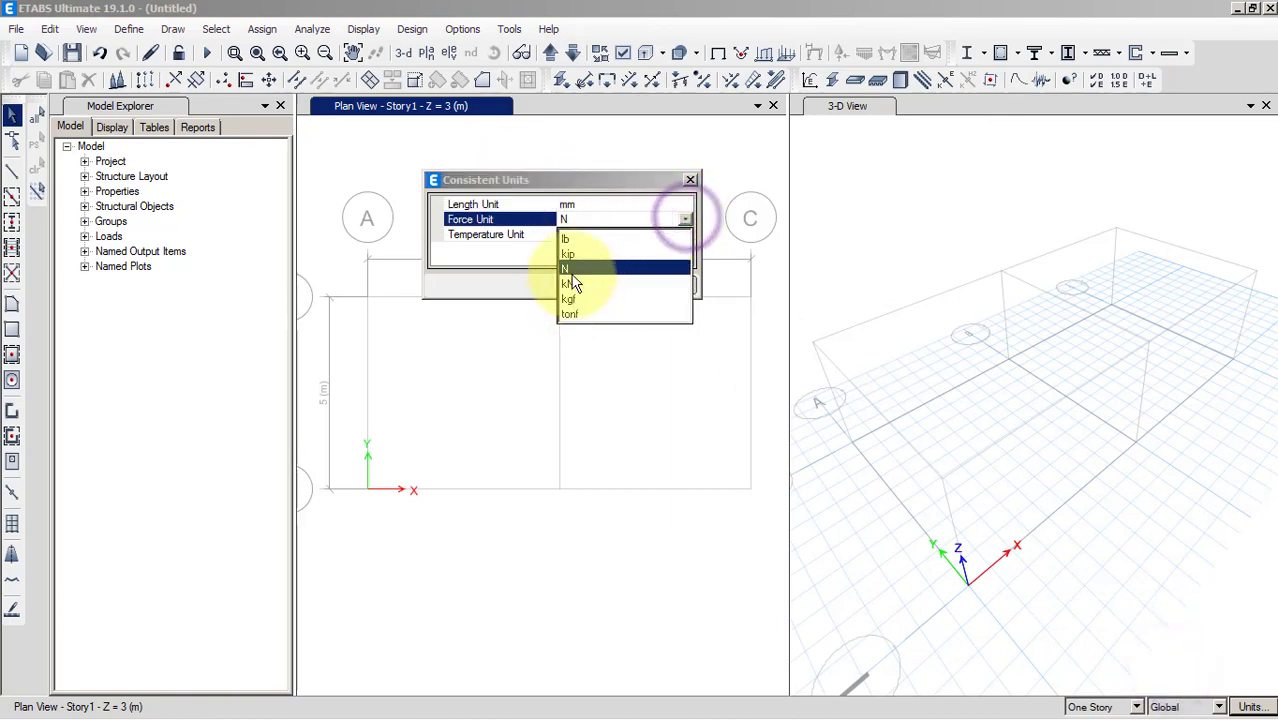
pyautogui.click(572, 312)
pyautogui.click(607, 205)
pyautogui.click(685, 205)
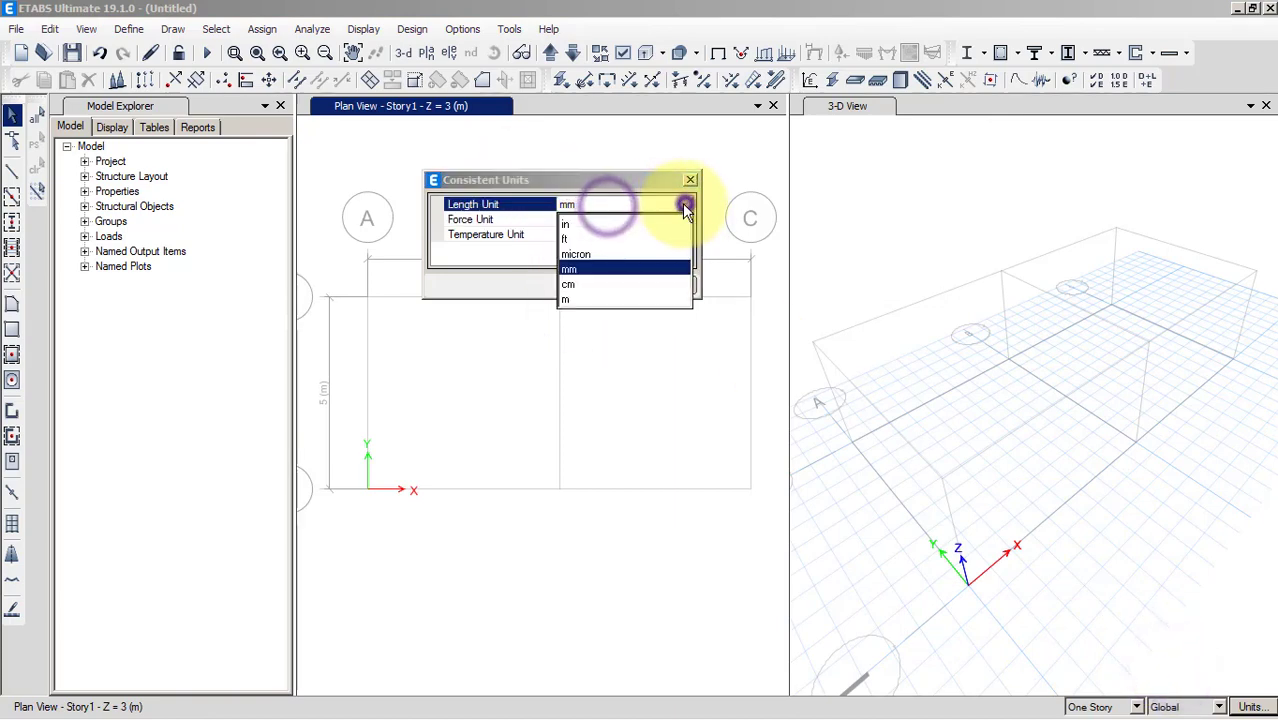
pyautogui.click(571, 345)
pyautogui.click(607, 285)
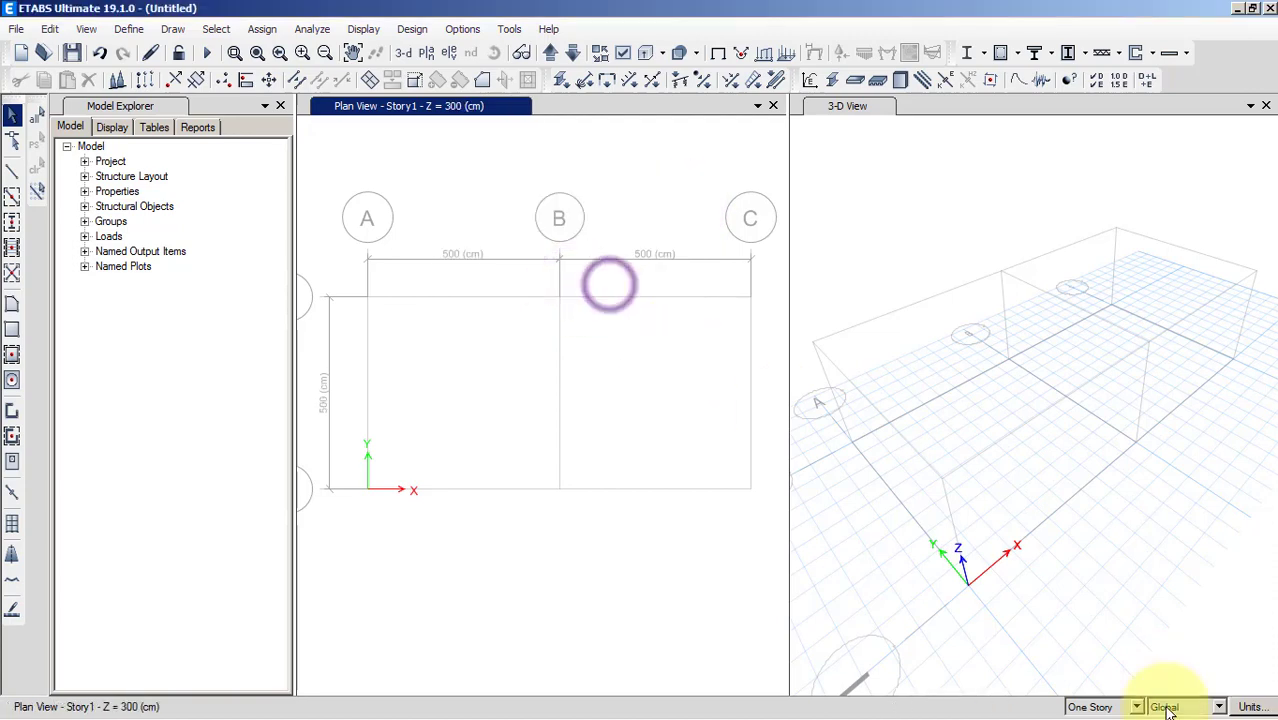
# Save the current display units as a second named units set called T-cm
pyautogui.click(1250, 707)
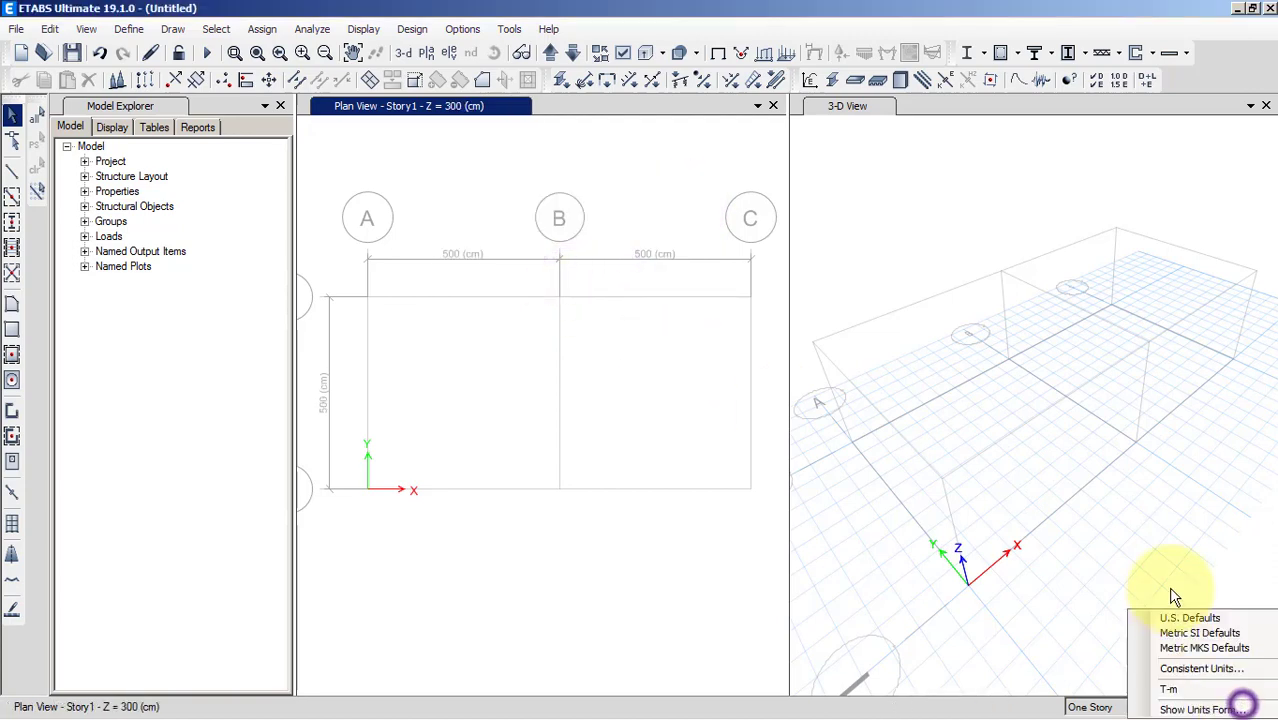
pyautogui.click(1176, 710)
pyautogui.click(296, 121)
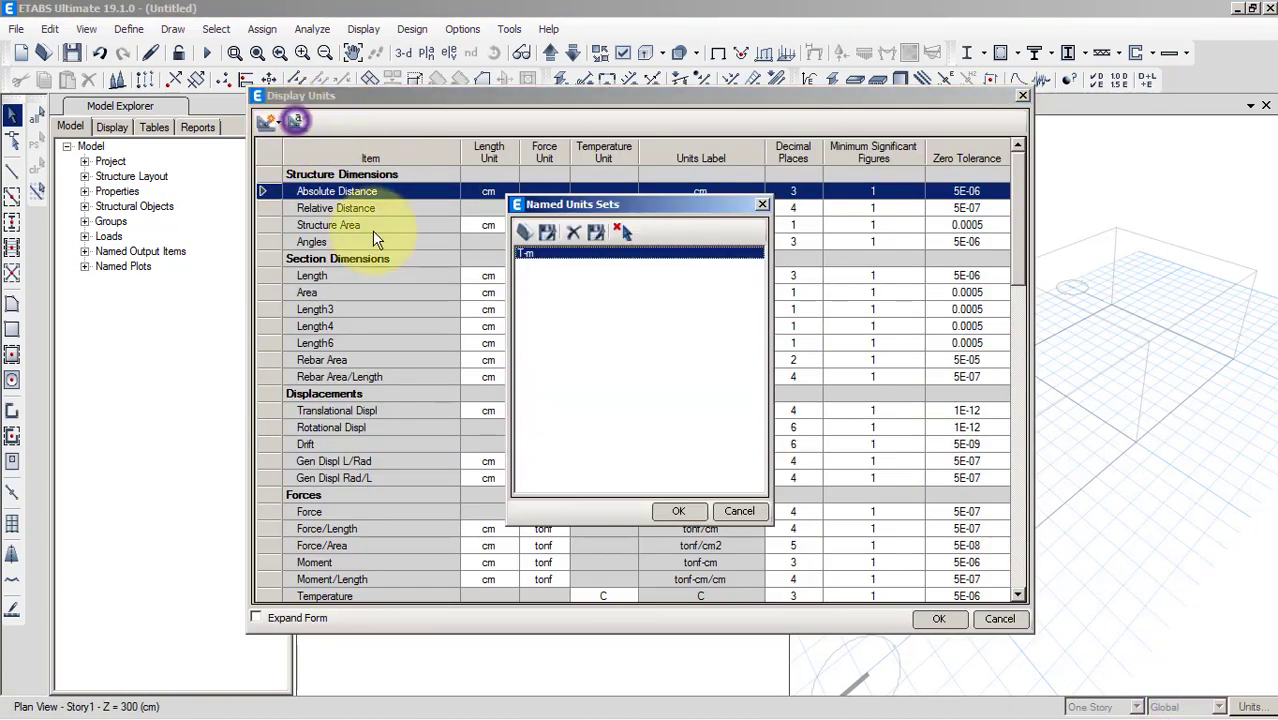
pyautogui.click(546, 232)
pyautogui.click(494, 427)
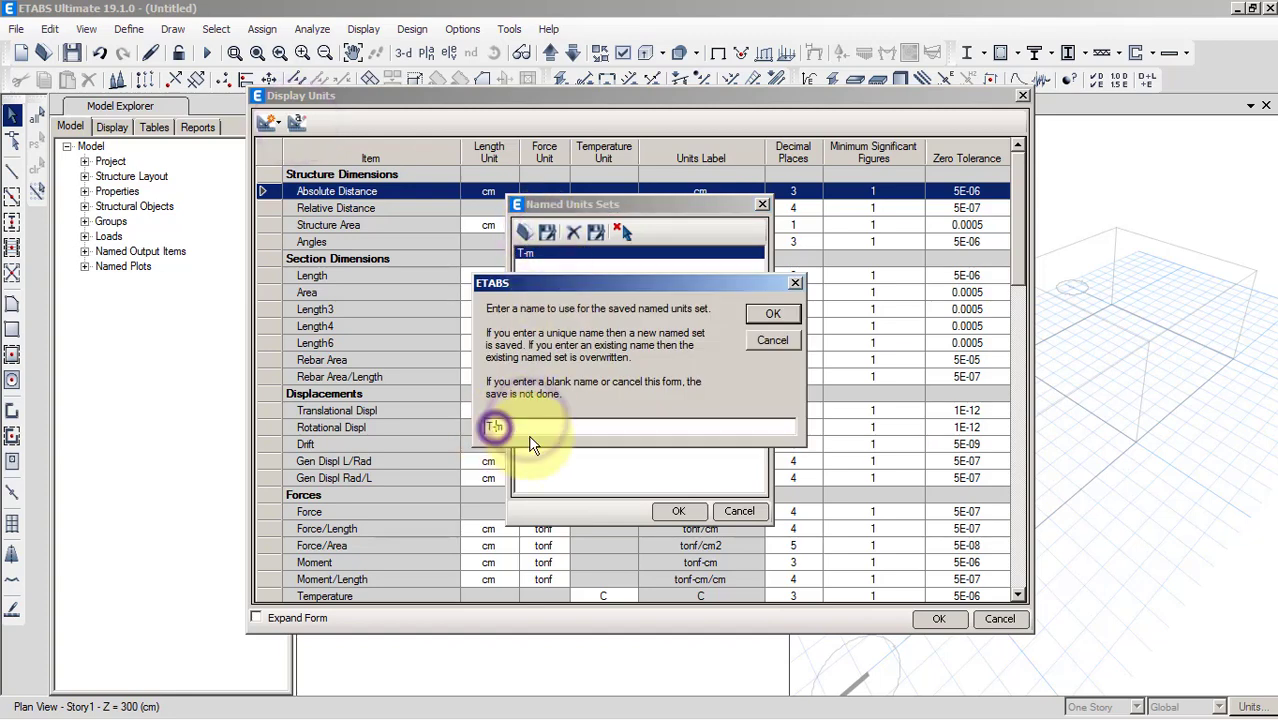
pyautogui.write('c')
pyautogui.click(776, 315)
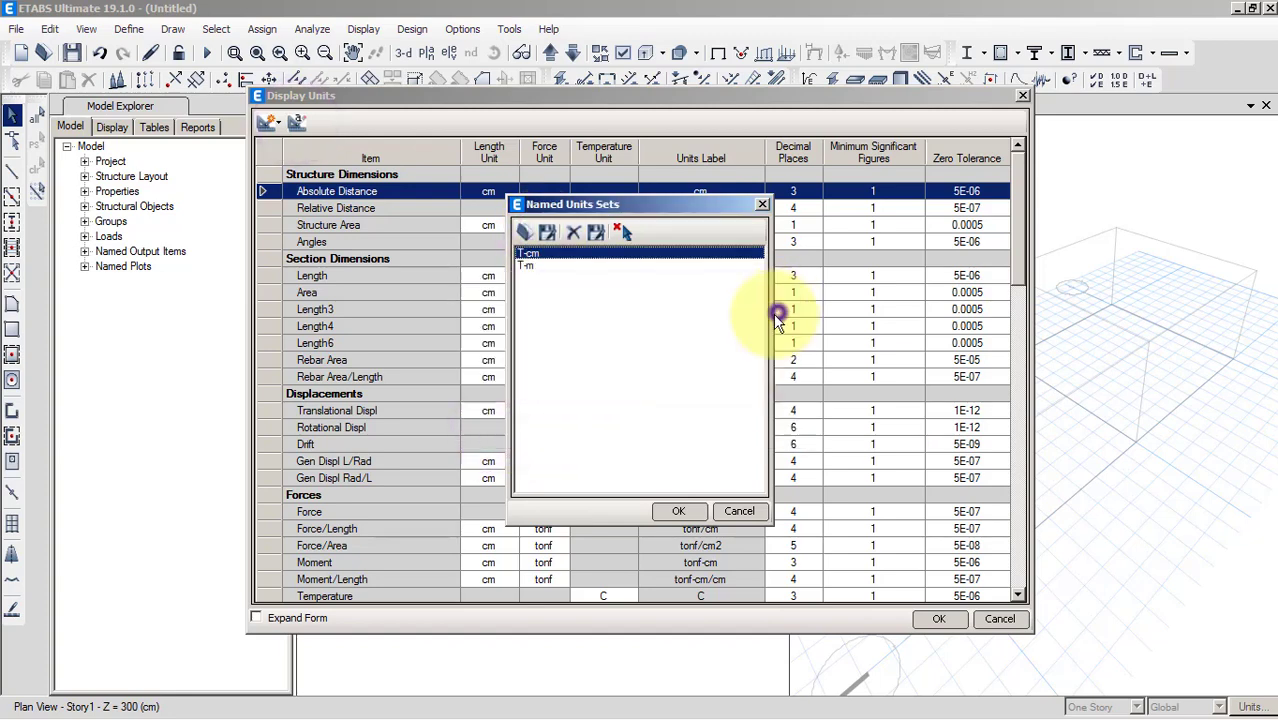
pyautogui.click(678, 511)
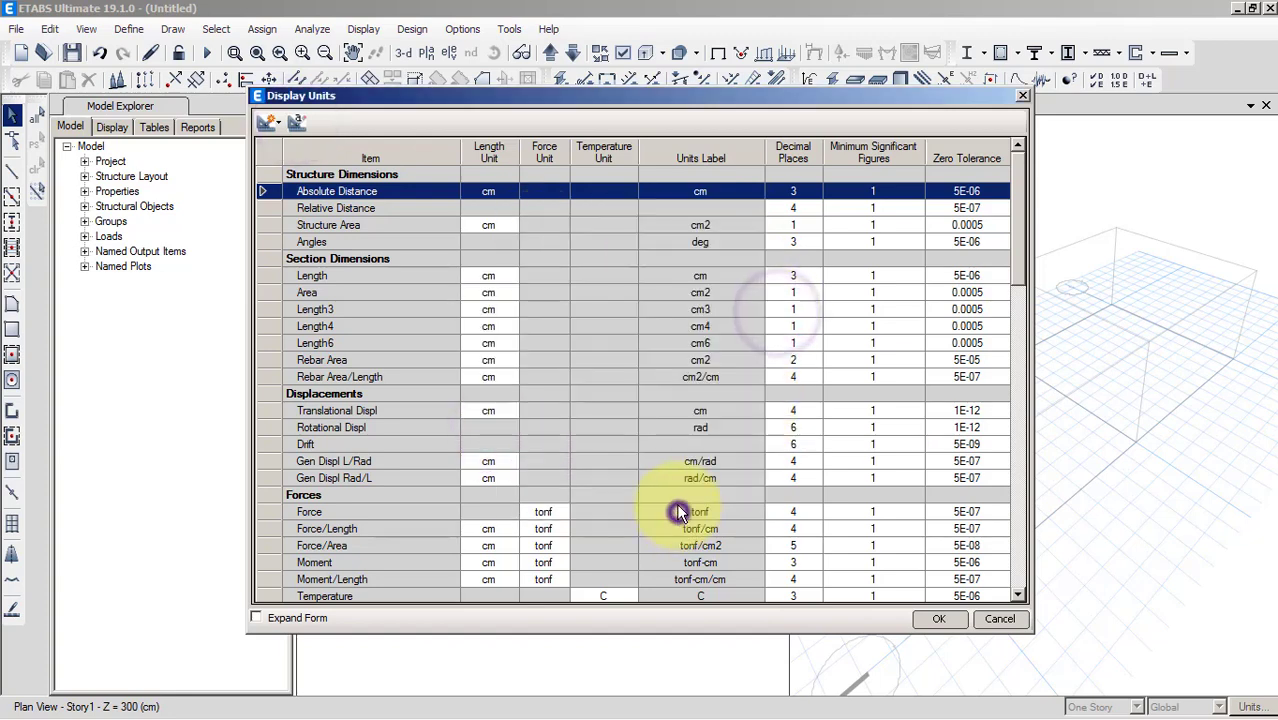
pyautogui.click(938, 618)
pyautogui.click(1245, 707)
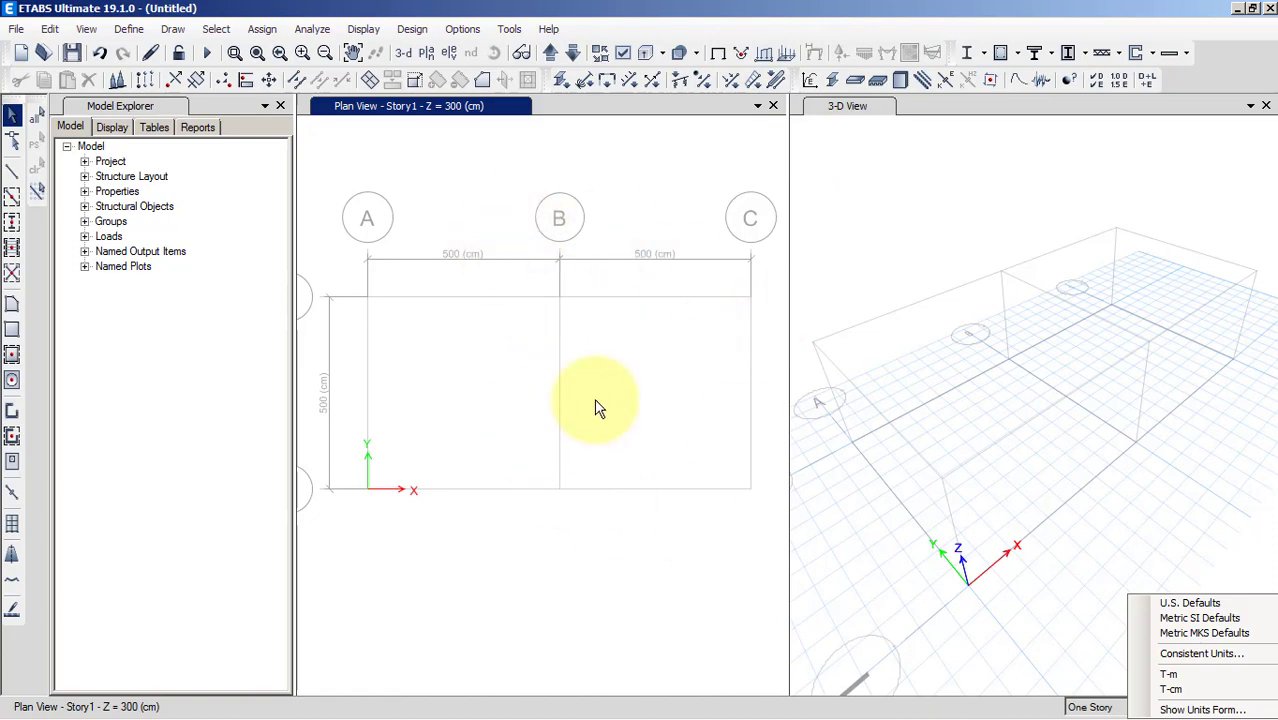
pyautogui.click(1186, 709)
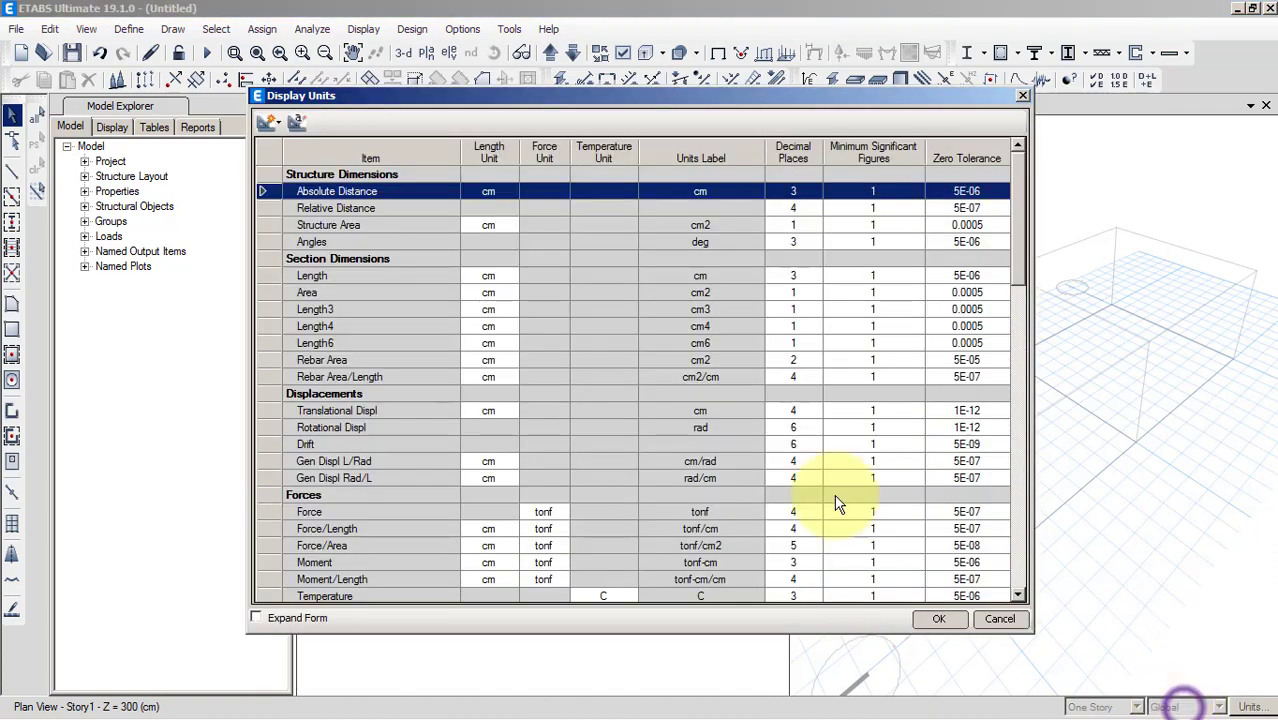
pyautogui.click(303, 121)
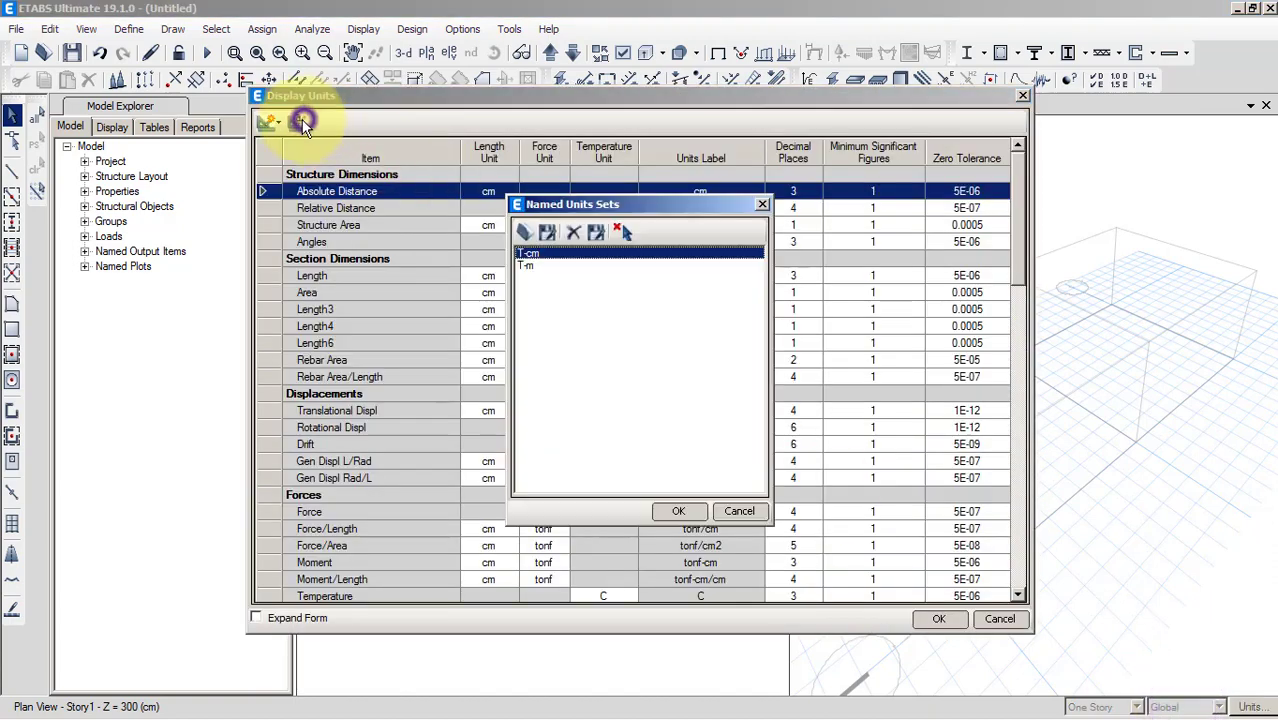
pyautogui.click(732, 510)
pyautogui.click(993, 618)
# Set the model's consistent units to kN for force and m for length
pyautogui.click(1240, 706)
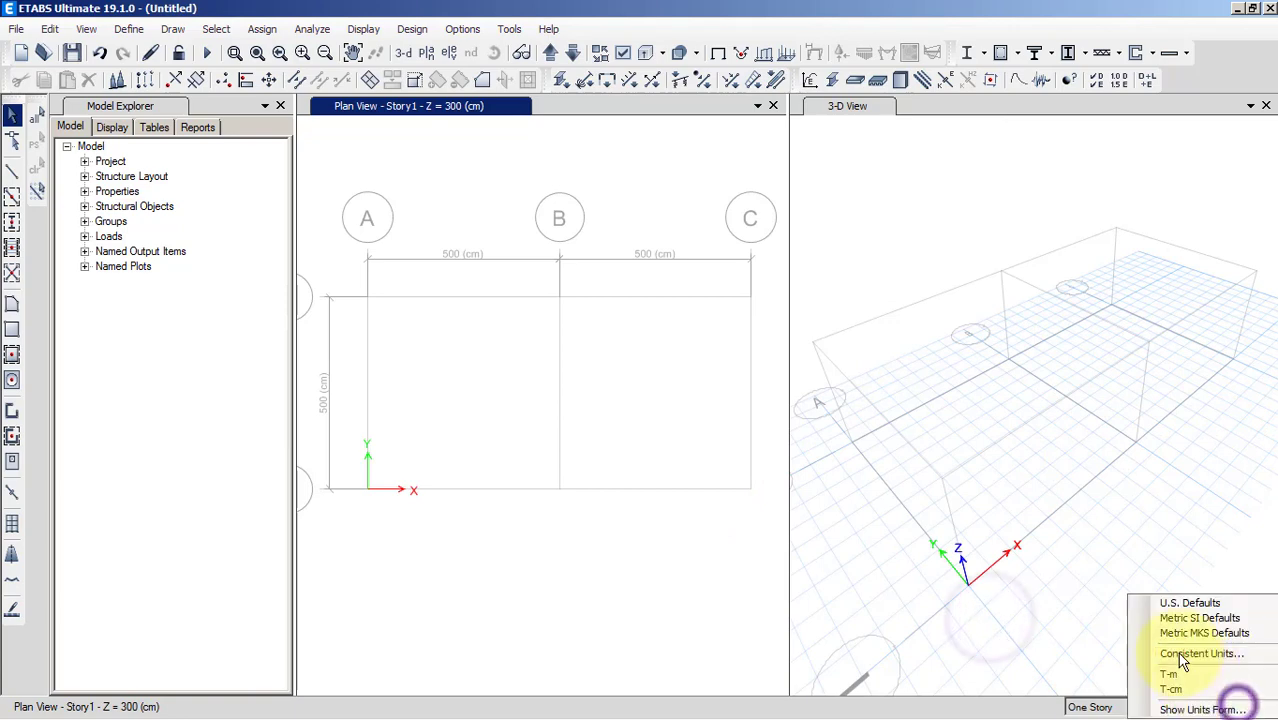
pyautogui.click(1183, 660)
pyautogui.click(617, 218)
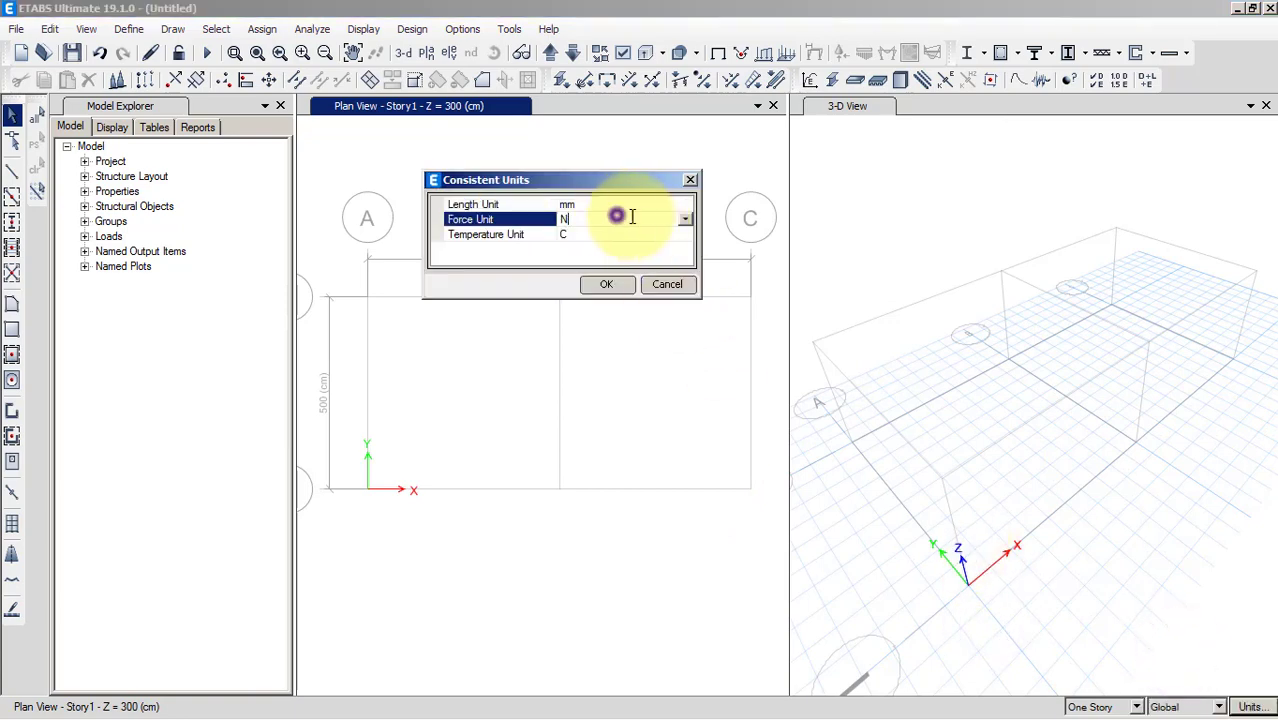
pyautogui.click(684, 220)
pyautogui.click(565, 286)
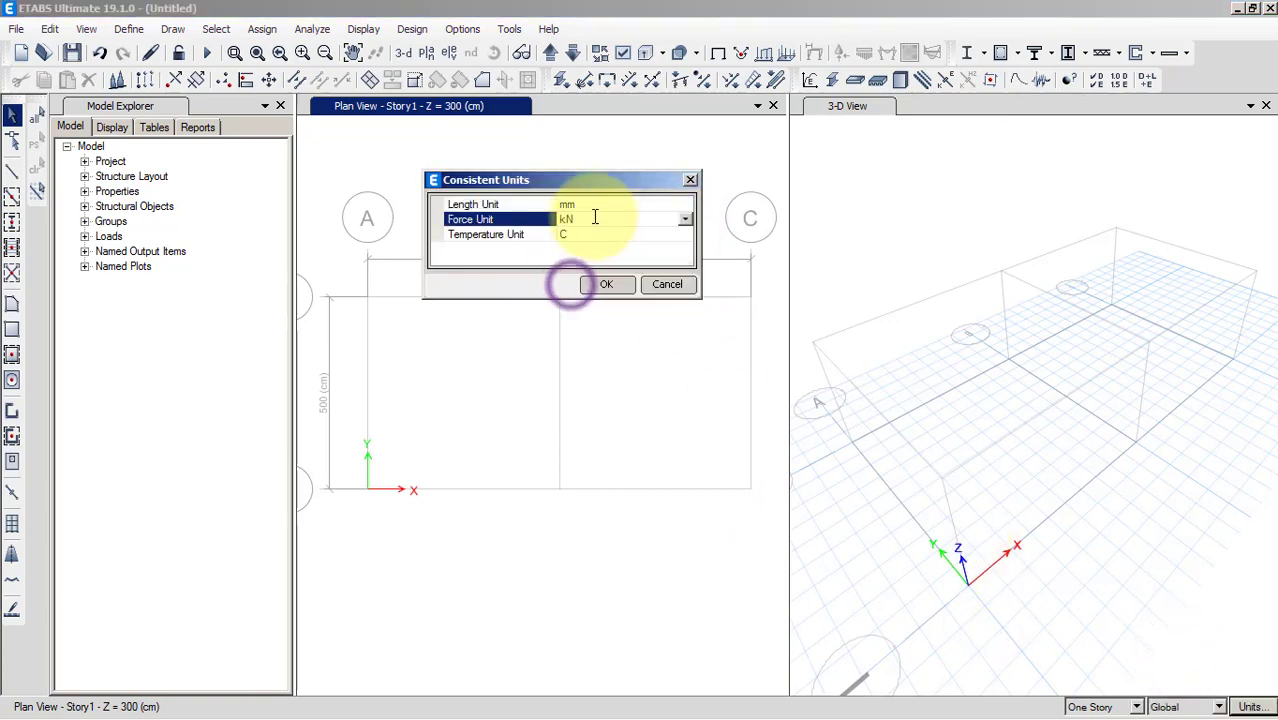
pyautogui.click(594, 206)
pyautogui.click(684, 204)
pyautogui.click(650, 308)
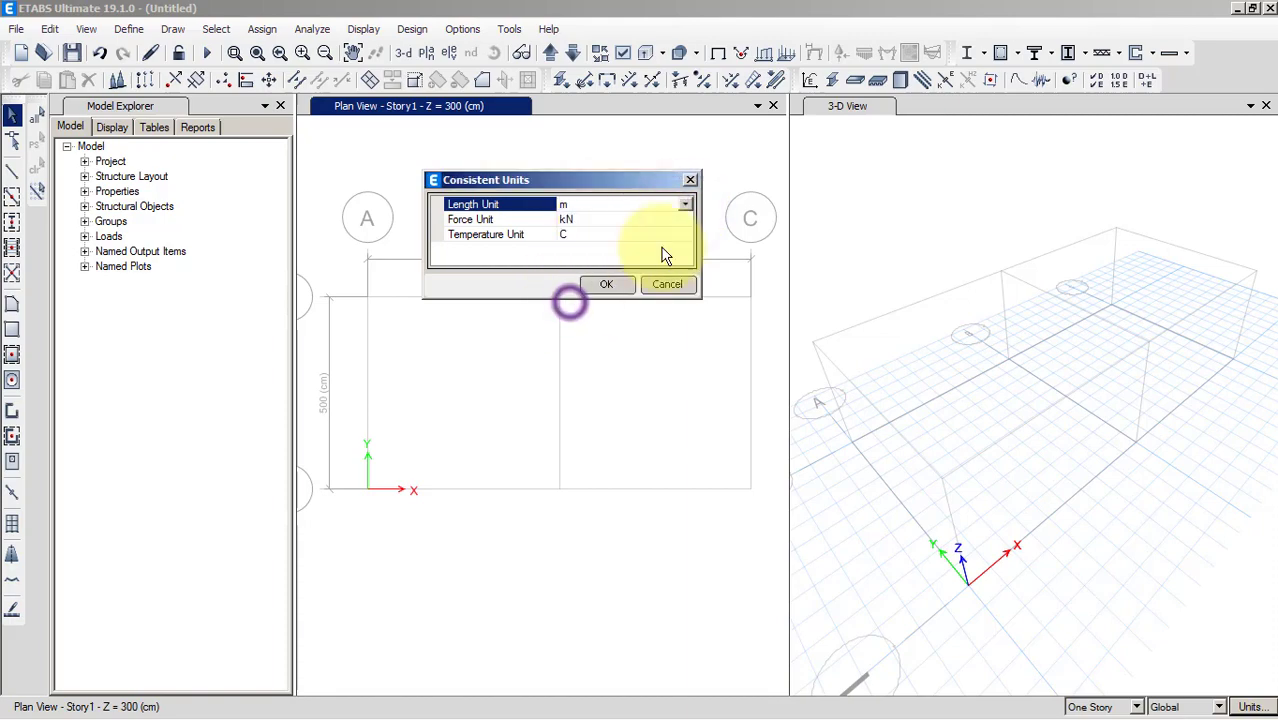
pyautogui.click(607, 285)
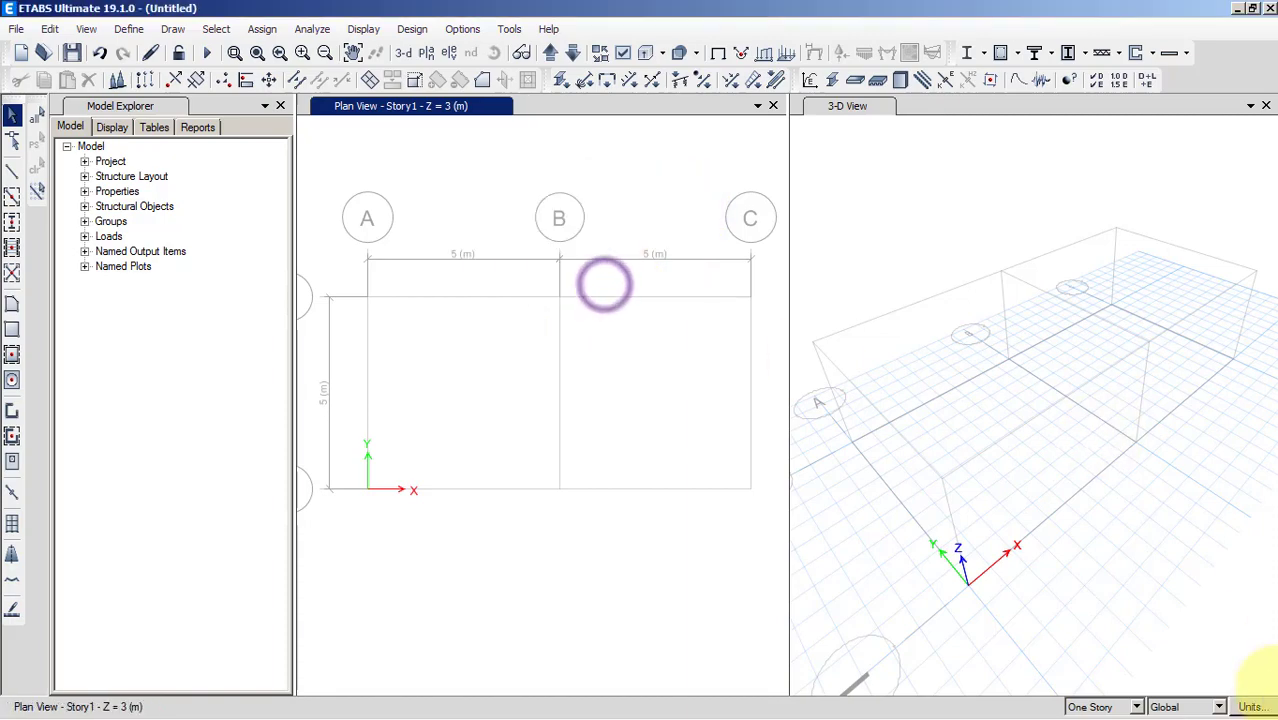
# Save the current display units as a new named units set called kN-m
pyautogui.click(1252, 707)
pyautogui.click(1235, 709)
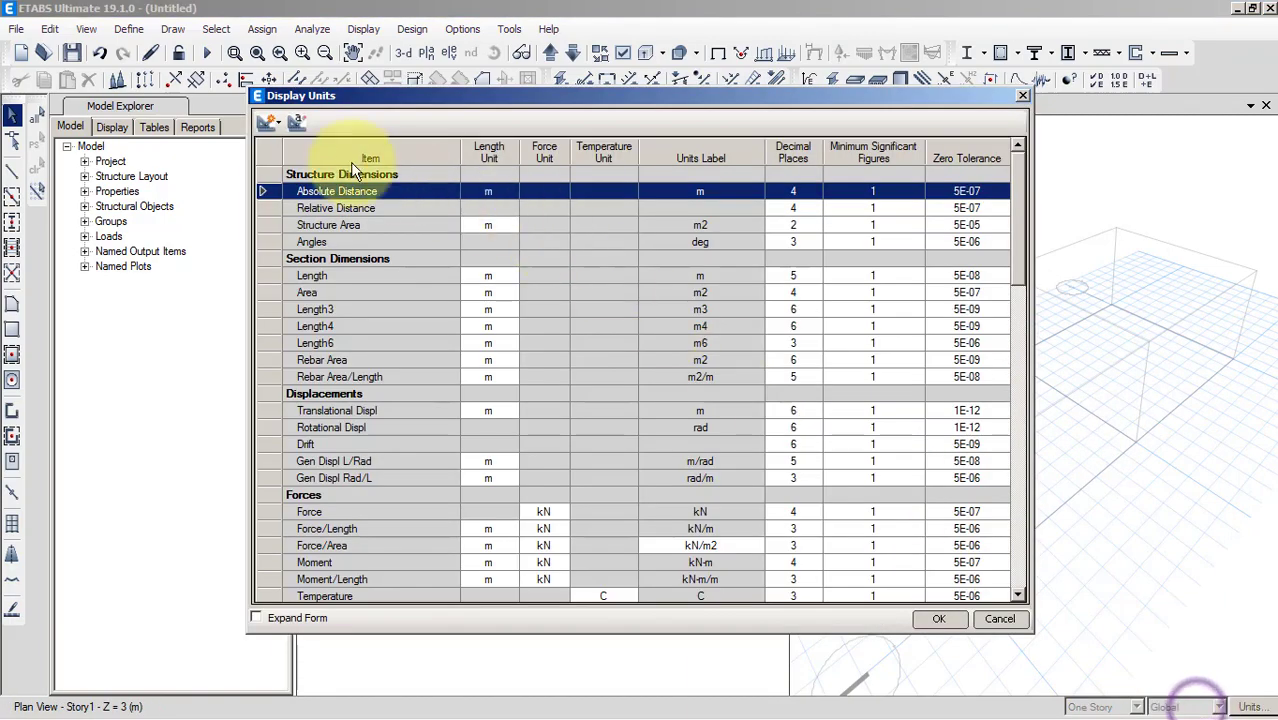
pyautogui.click(293, 122)
pyautogui.click(546, 235)
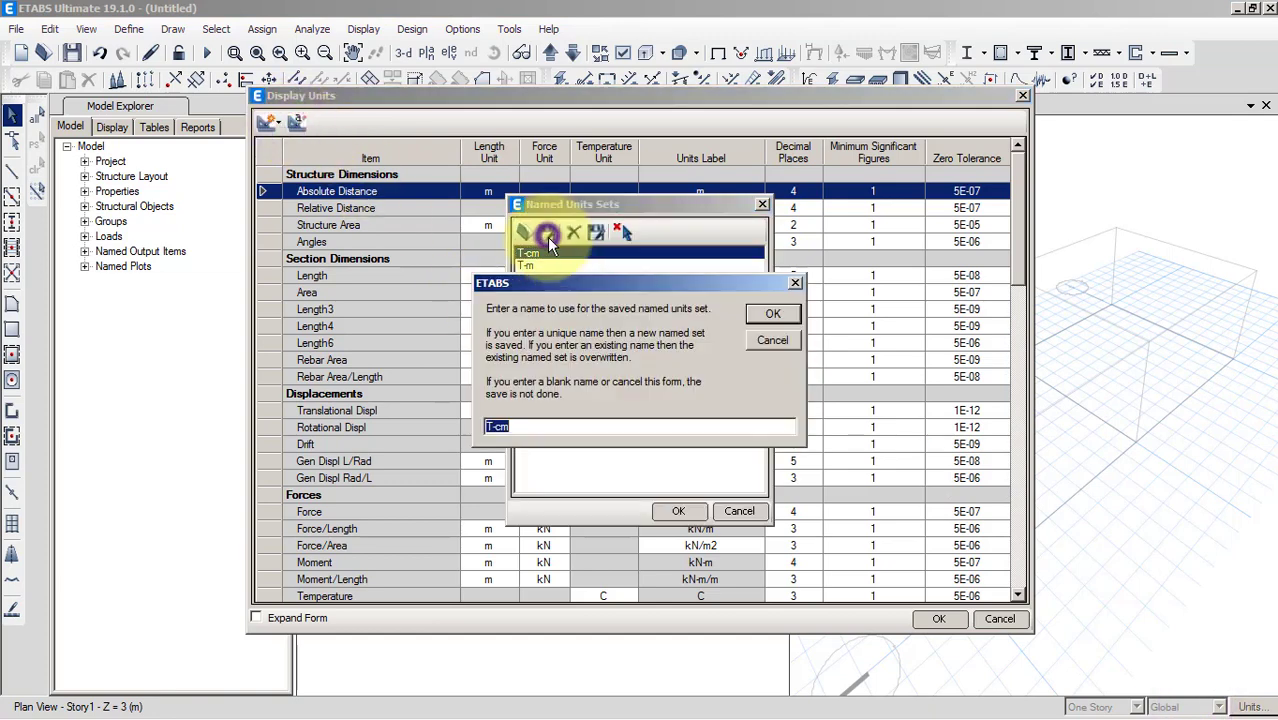
pyautogui.doubleClick(542, 427)
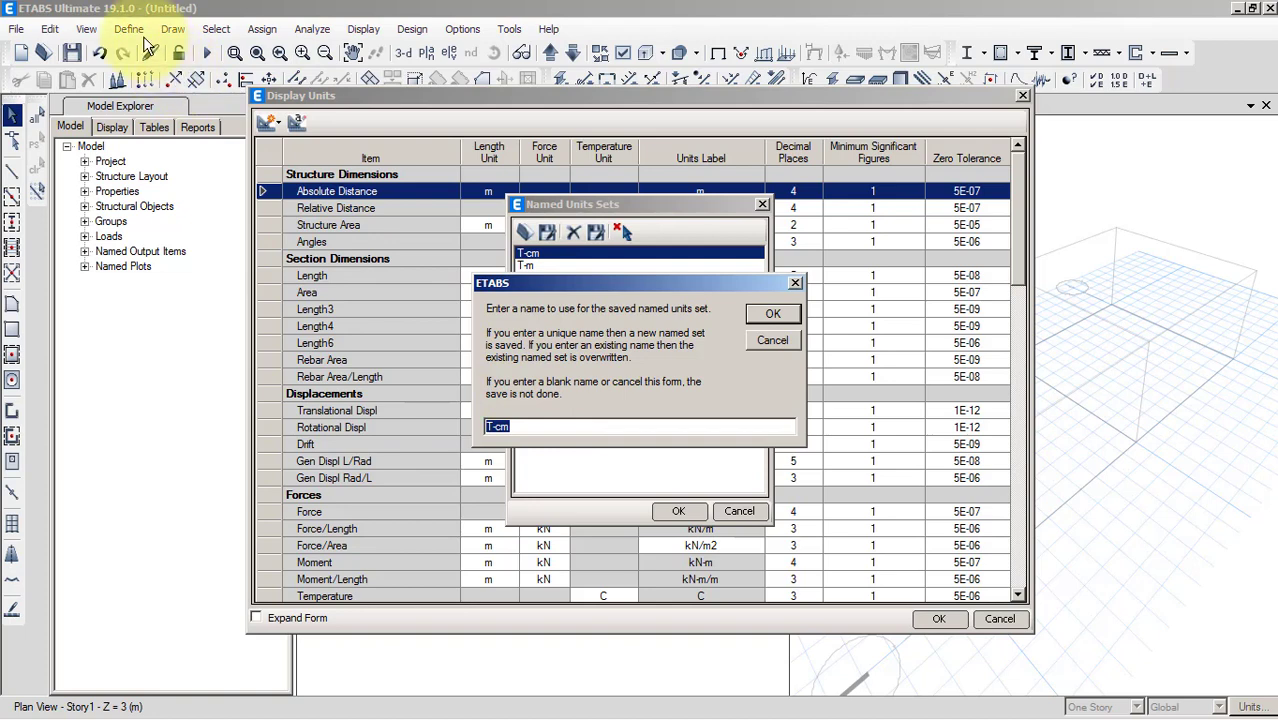
pyautogui.click(538, 425)
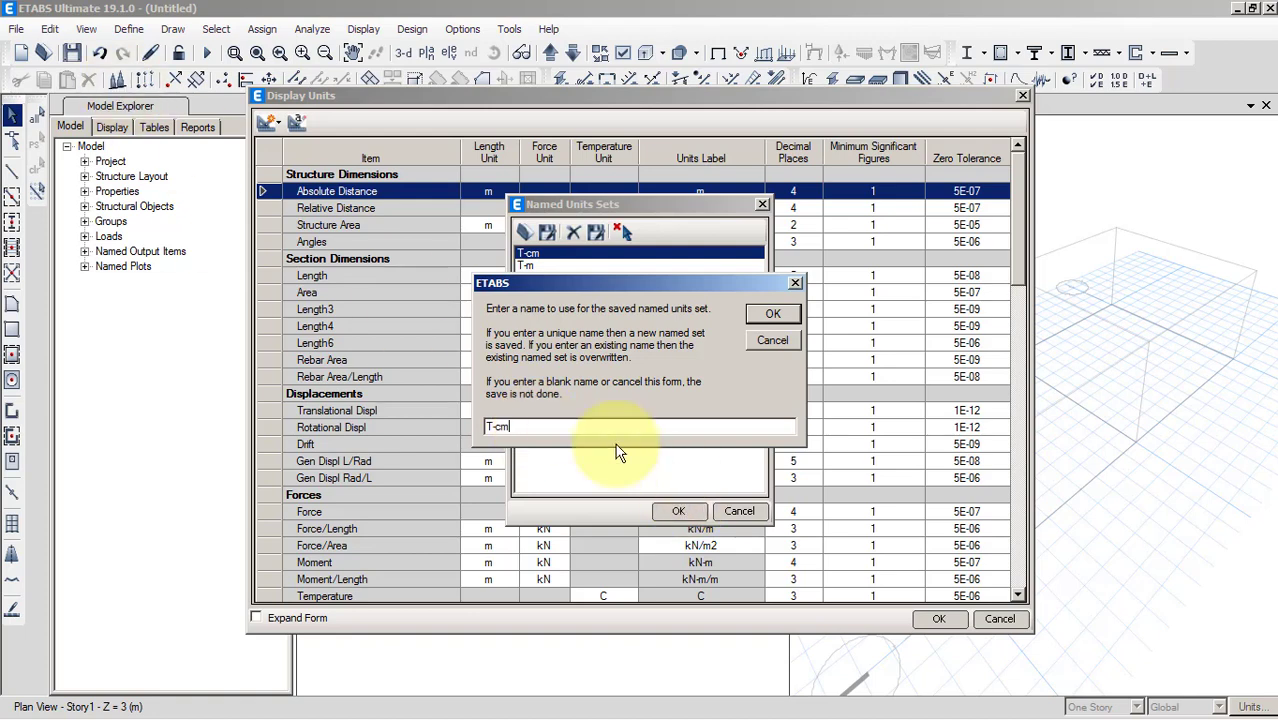
pyautogui.click(550, 425)
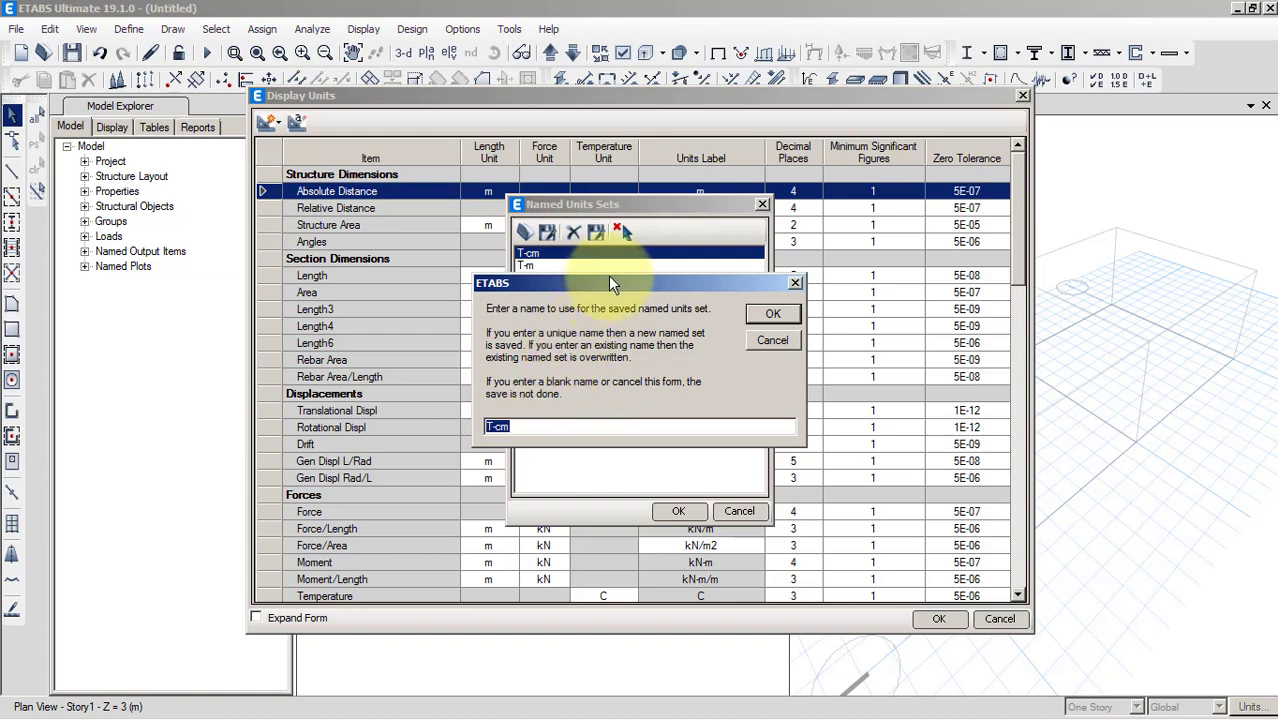
pyautogui.moveTo(612, 281)
pyautogui.mouseDown()
pyautogui.moveTo(620, 260)
pyautogui.moveTo(606, 262)
pyautogui.mouseUp()
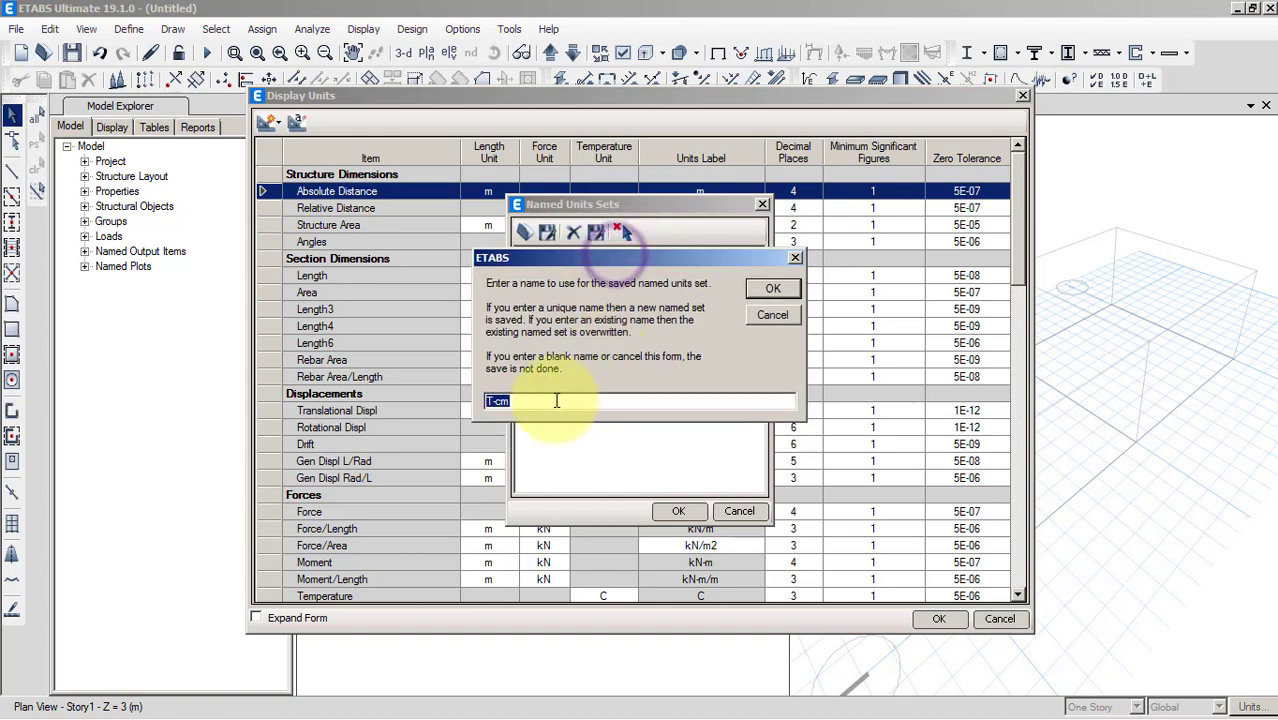
pyautogui.click(560, 400)
pyautogui.doubleClick(570, 400)
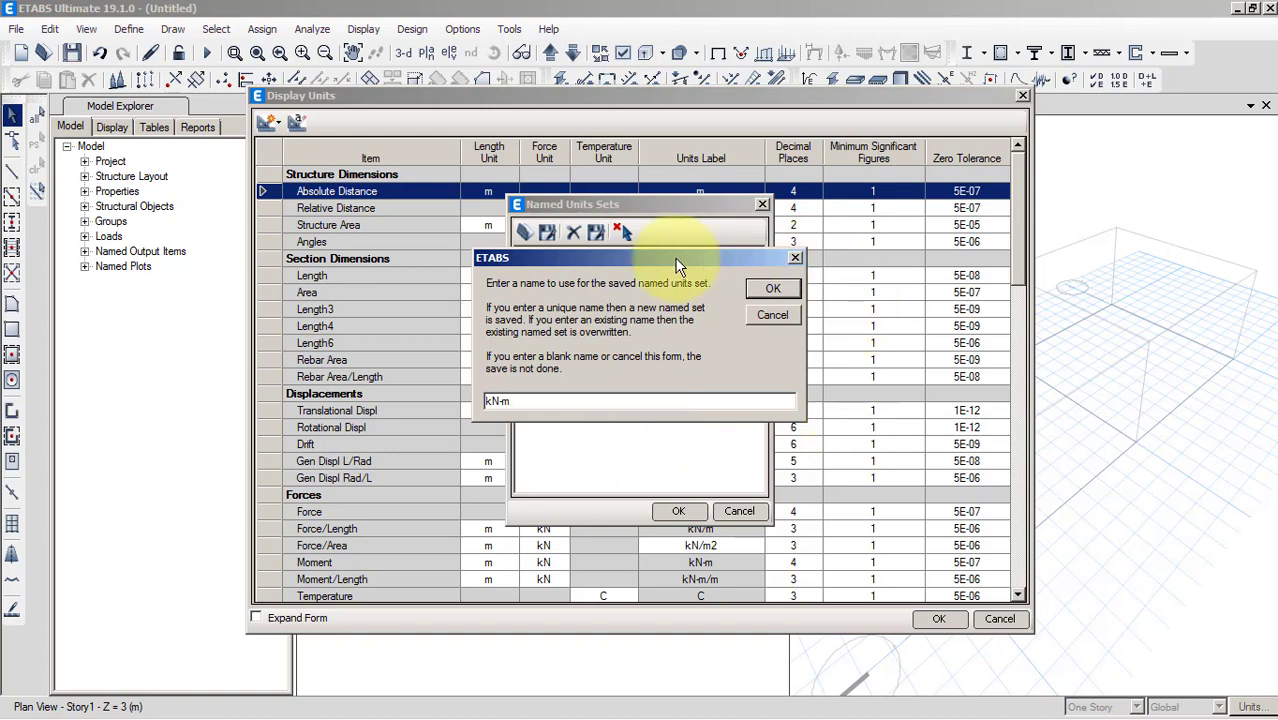
pyautogui.moveTo(672, 258); pyautogui.dragTo(841, 313)
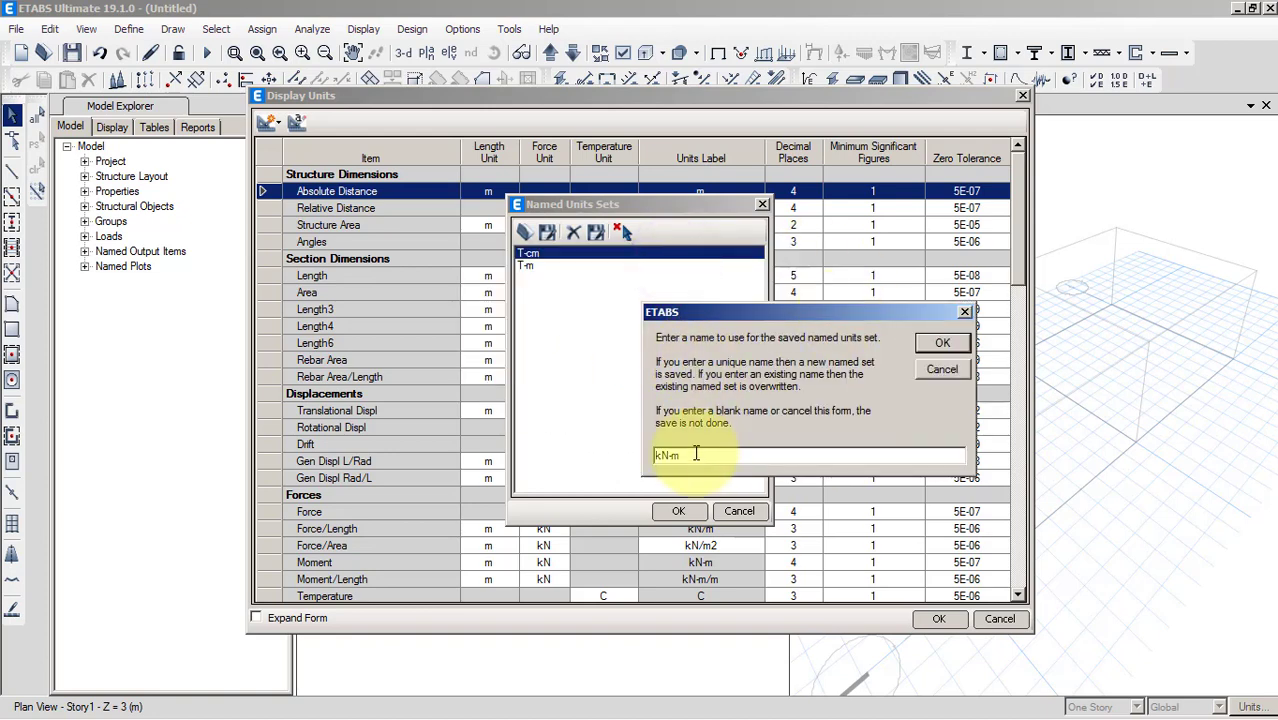
pyautogui.click(942, 343)
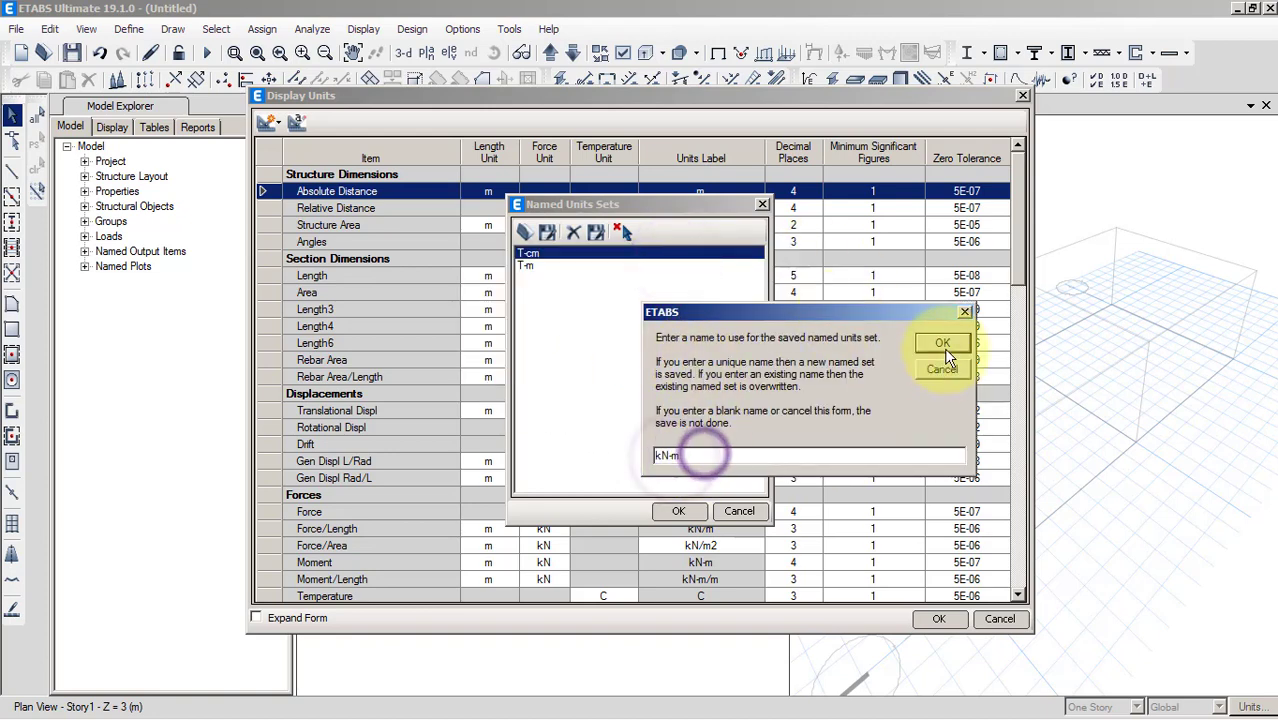
pyautogui.click(677, 510)
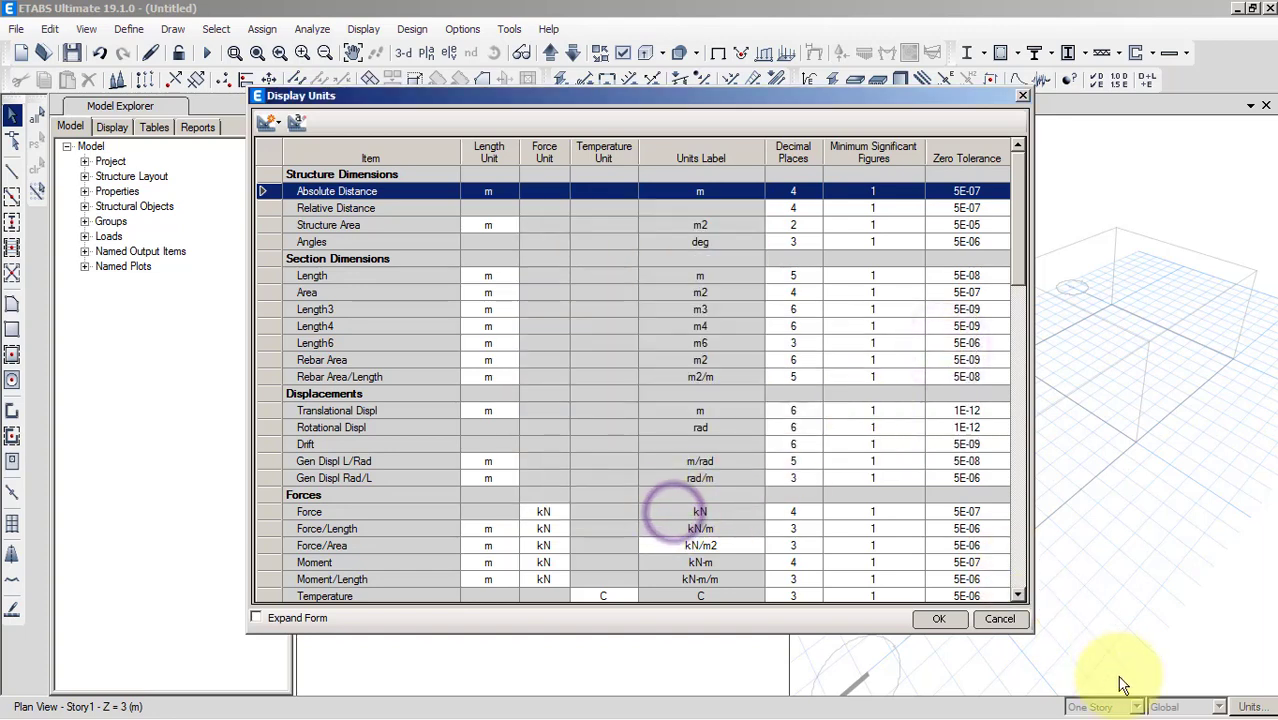
pyautogui.click(940, 619)
pyautogui.click(1250, 707)
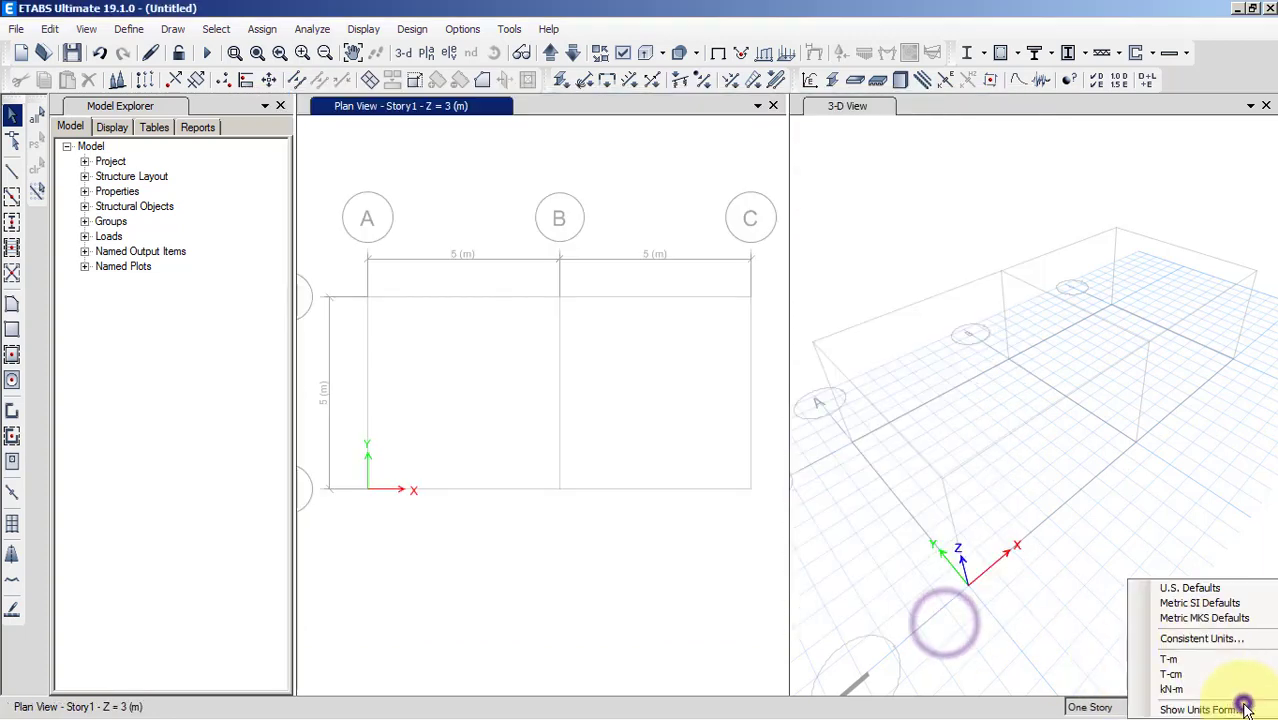
pyautogui.click(1190, 709)
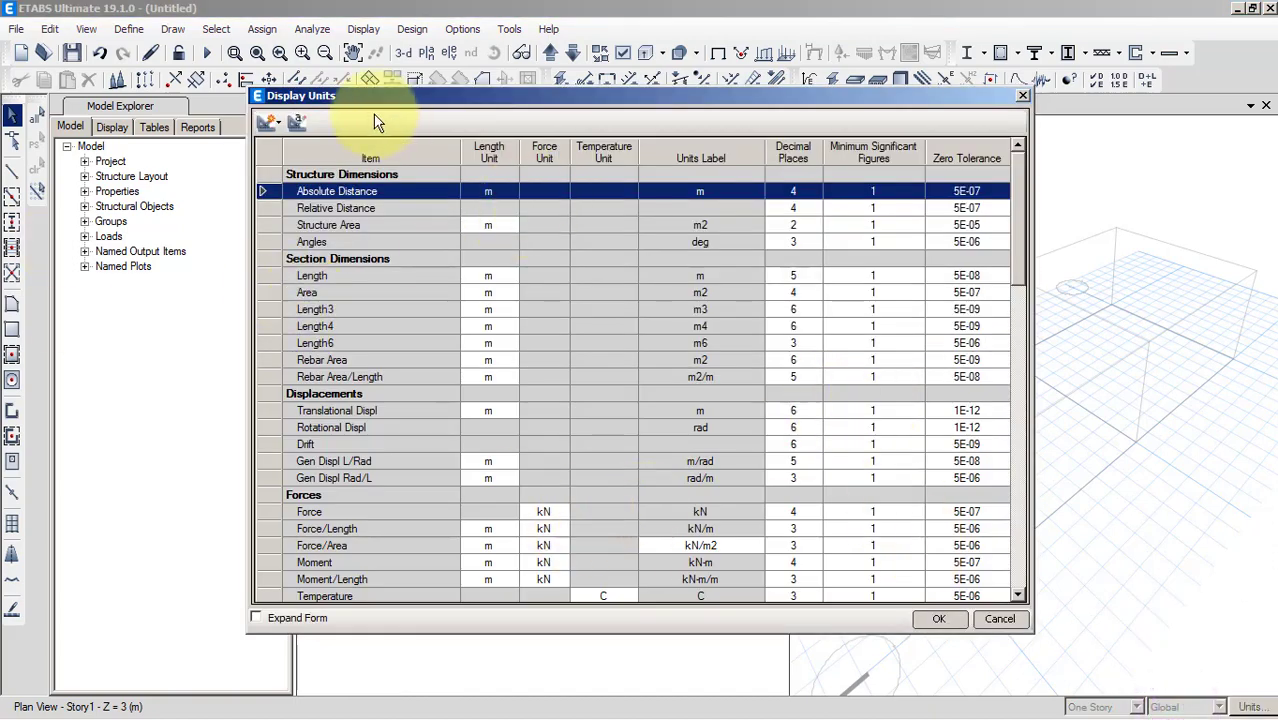
pyautogui.click(1022, 96)
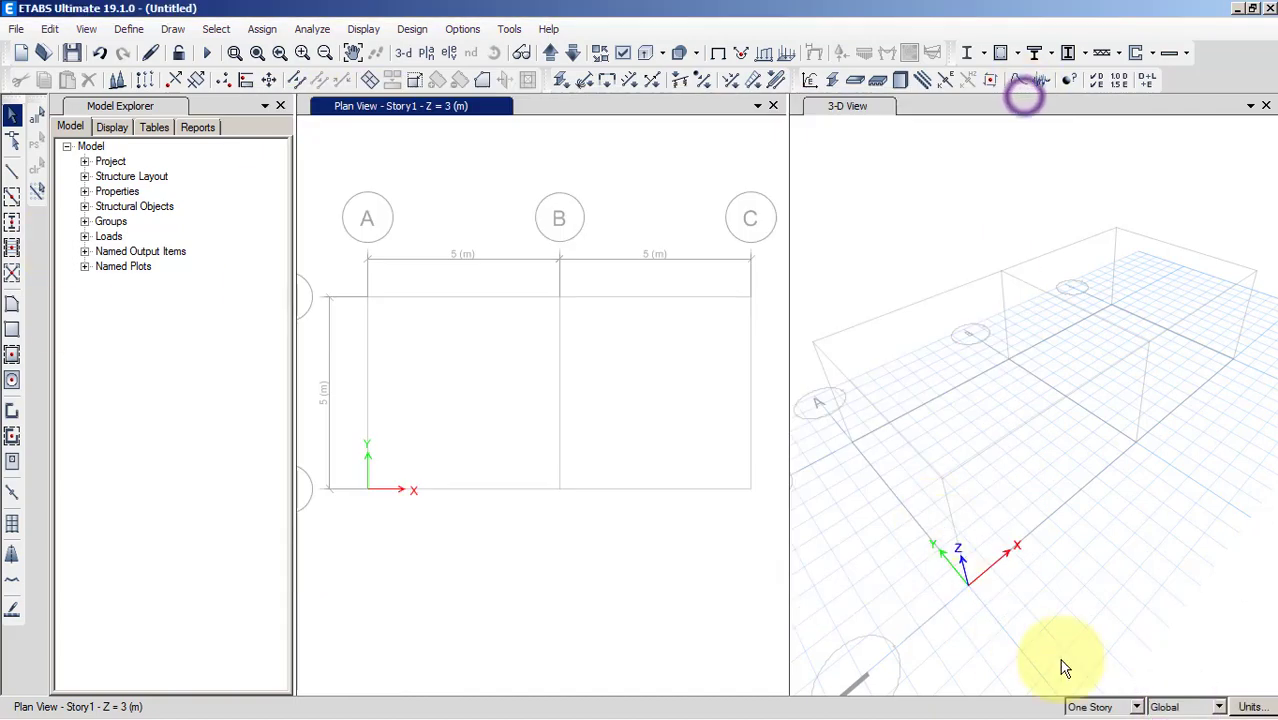
# Set the model's consistent units to kN for force and cm for length
pyautogui.click(1250, 707)
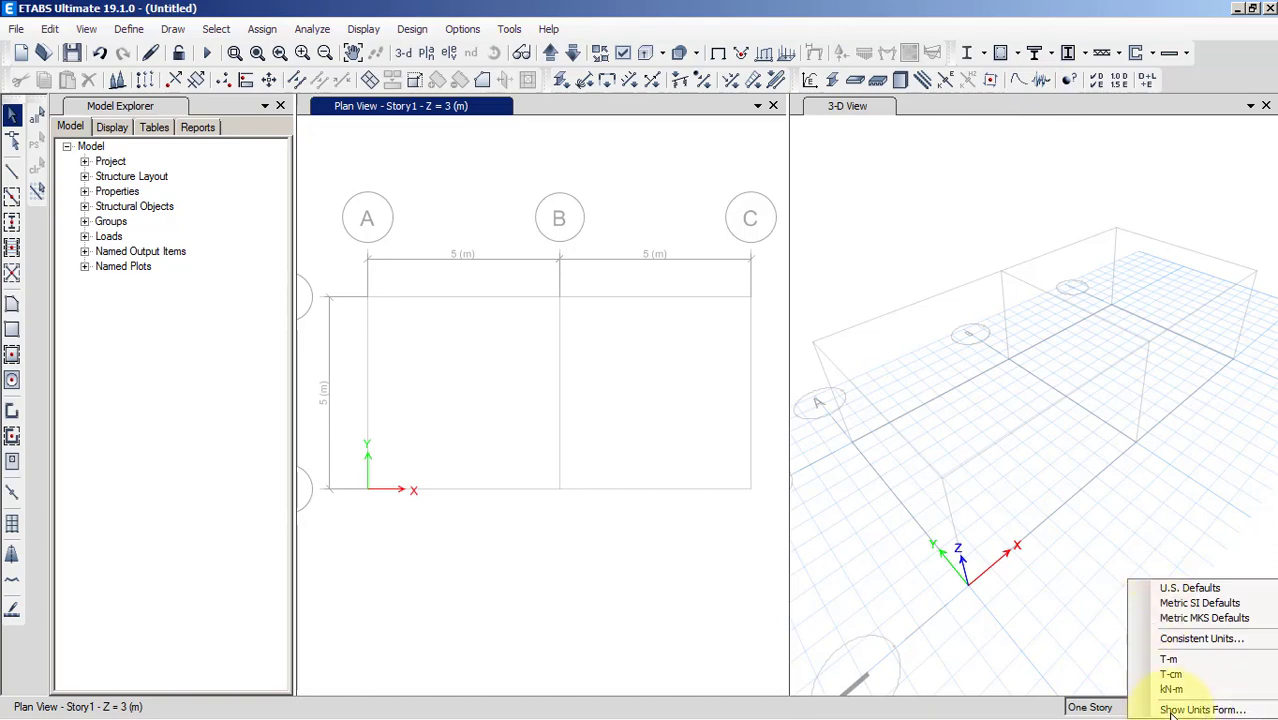
pyautogui.click(1183, 641)
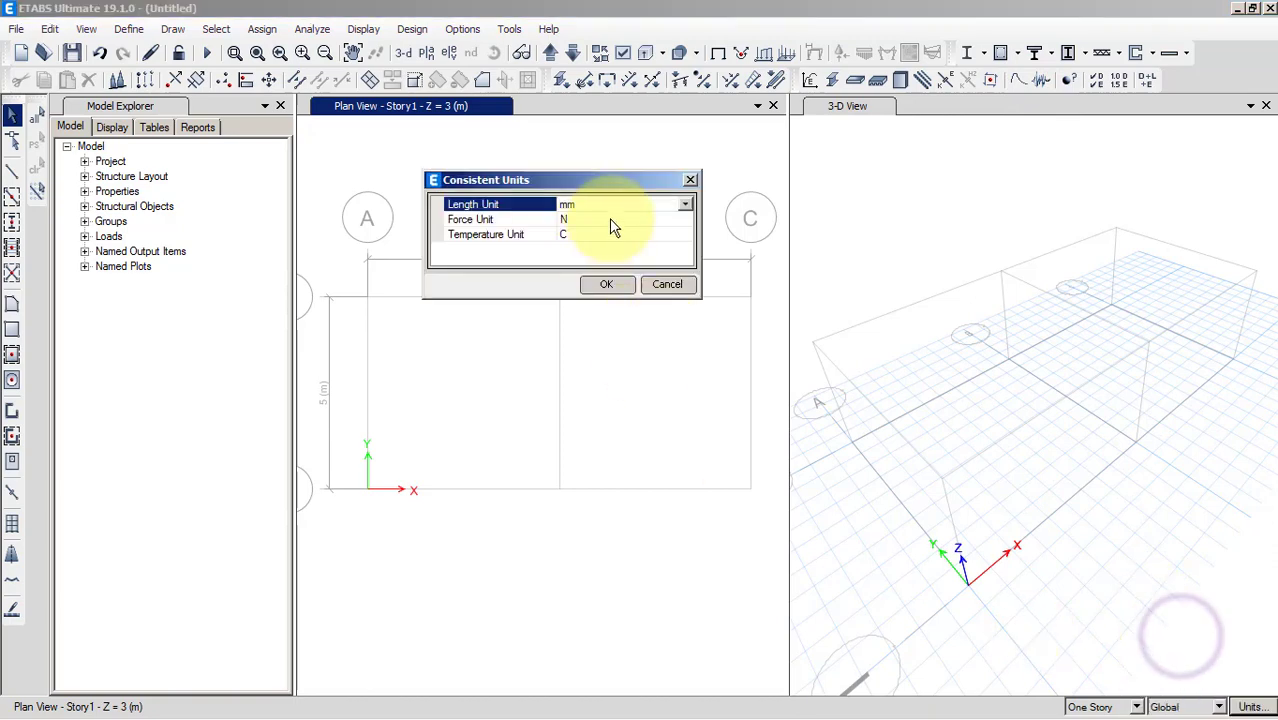
pyautogui.click(660, 219)
pyautogui.click(685, 220)
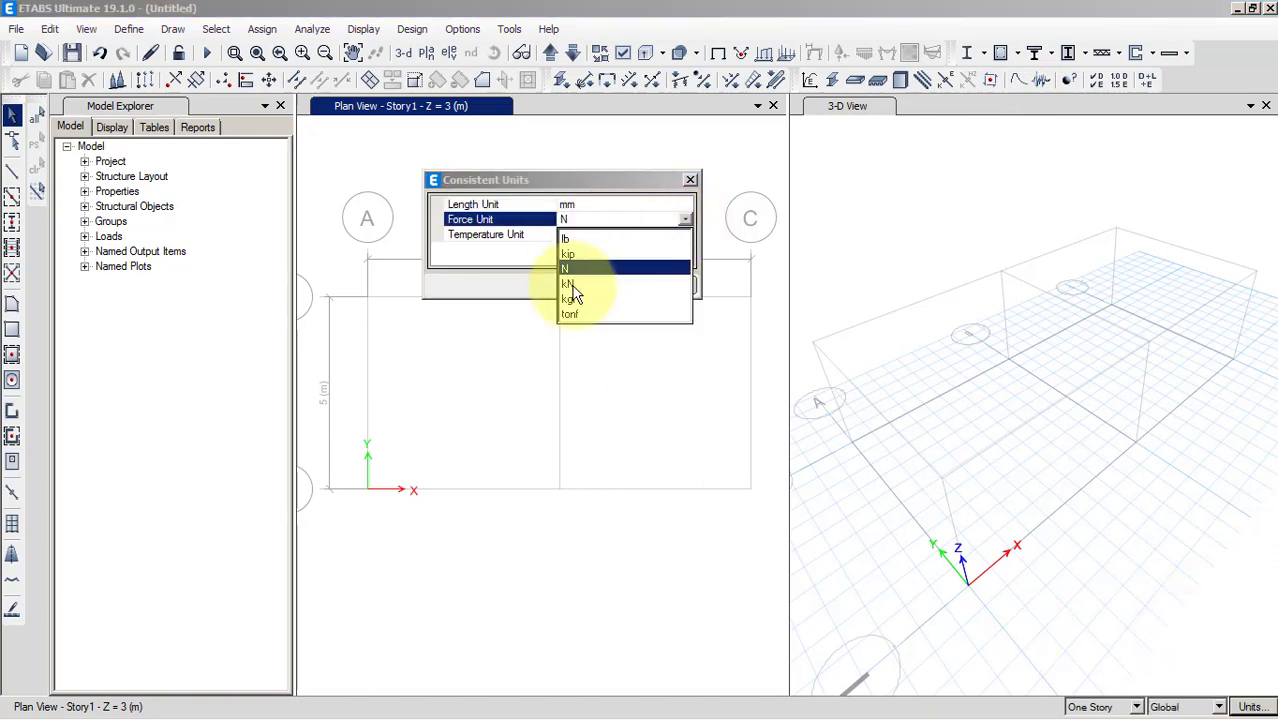
pyautogui.moveTo(585, 180); pyautogui.dragTo(547, 180)
pyautogui.click(646, 219)
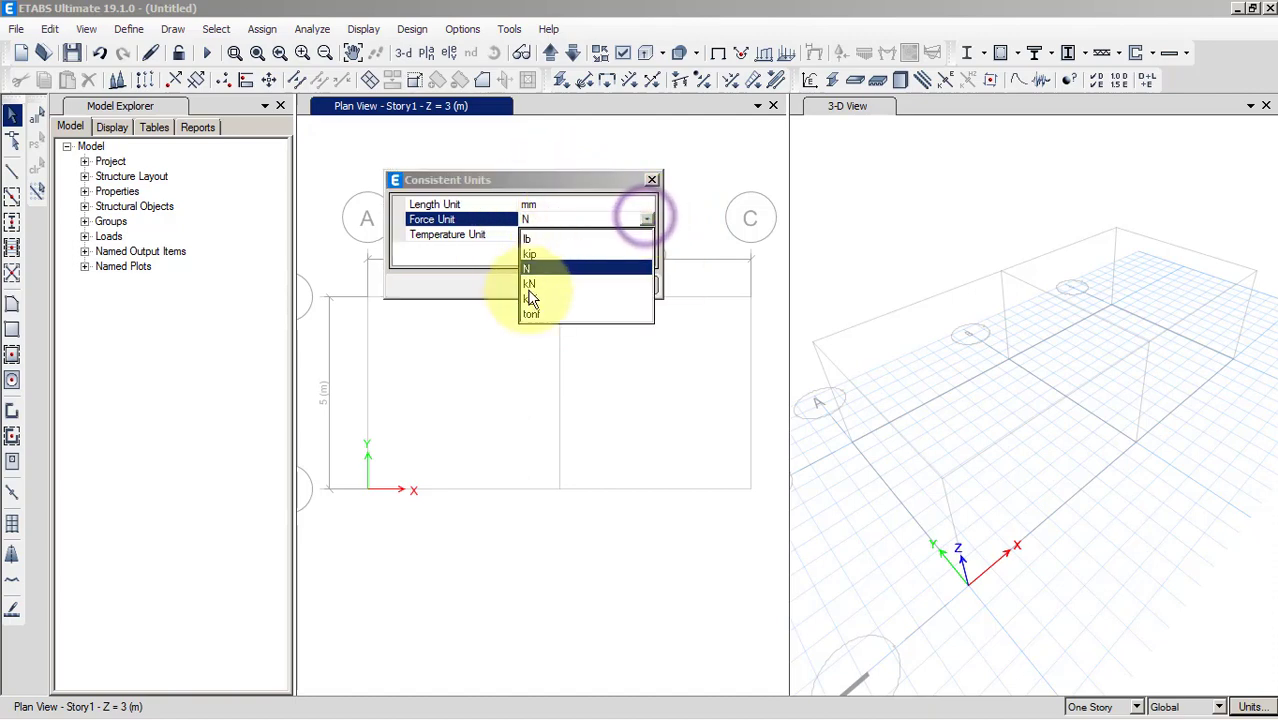
pyautogui.click(535, 286)
pyautogui.click(559, 204)
pyautogui.click(646, 204)
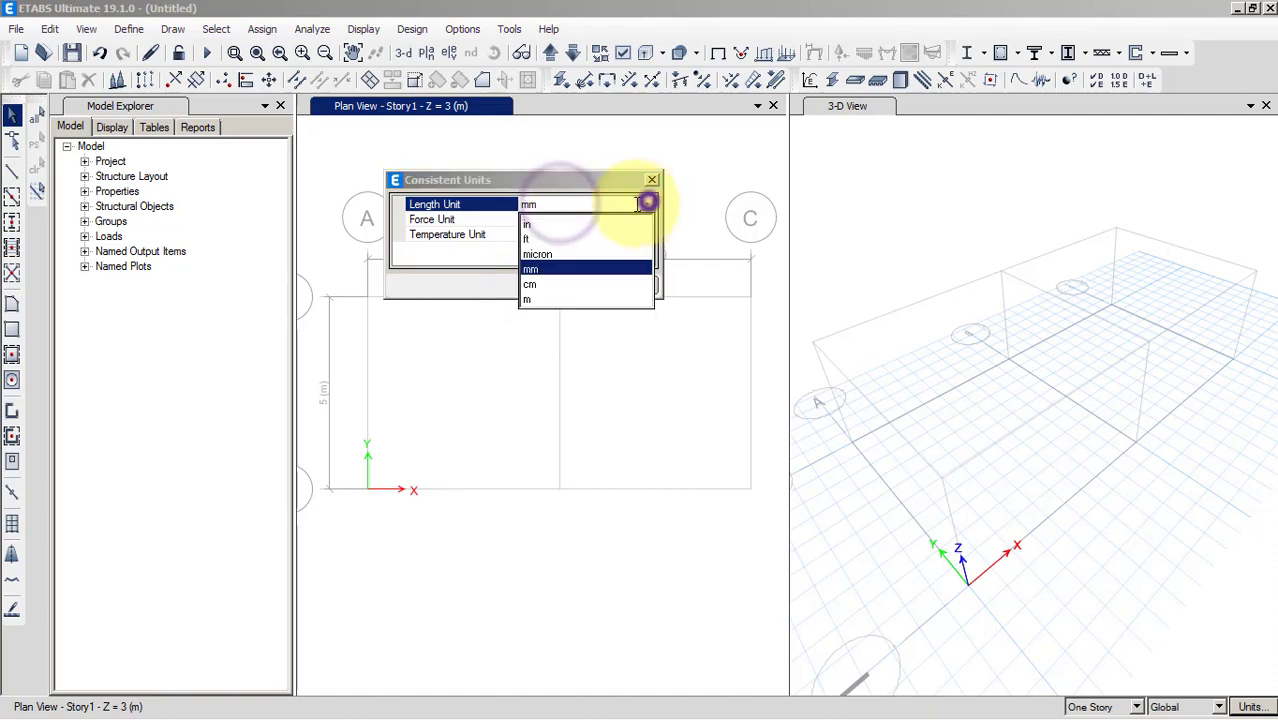
pyautogui.click(531, 286)
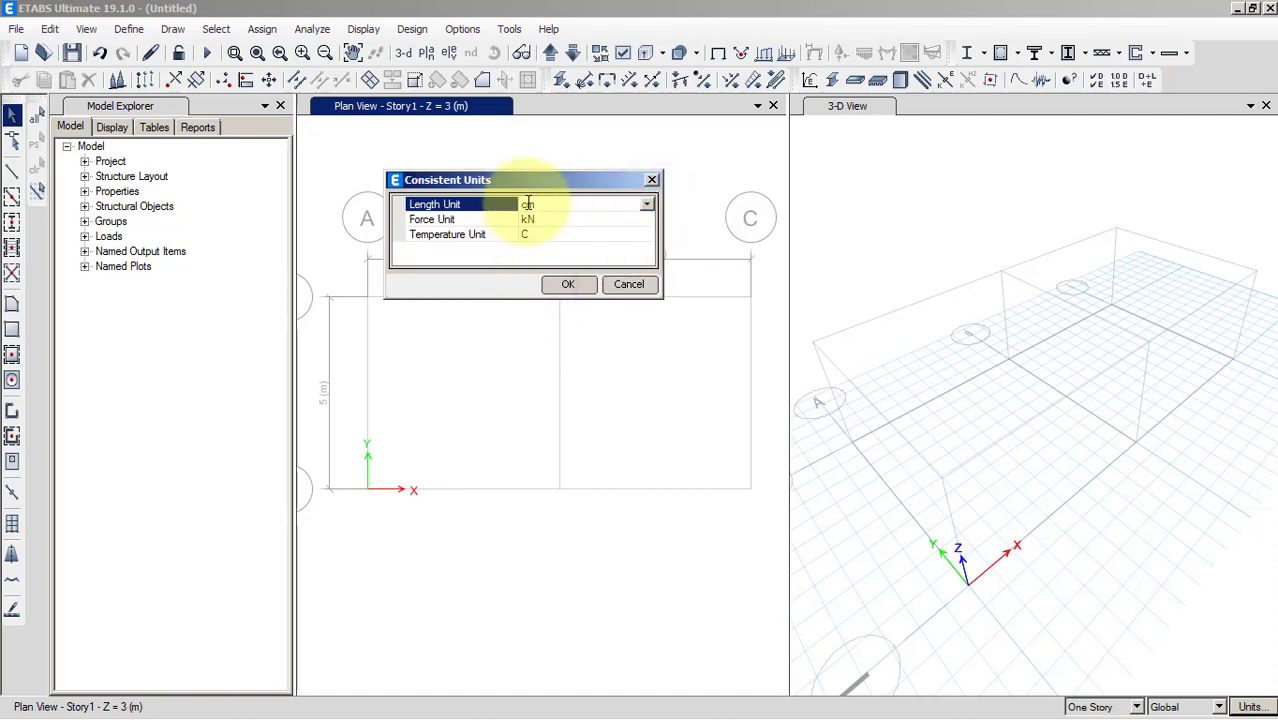
pyautogui.click(568, 287)
# Save the current display units as a new named units set called kN-cm
pyautogui.click(1247, 707)
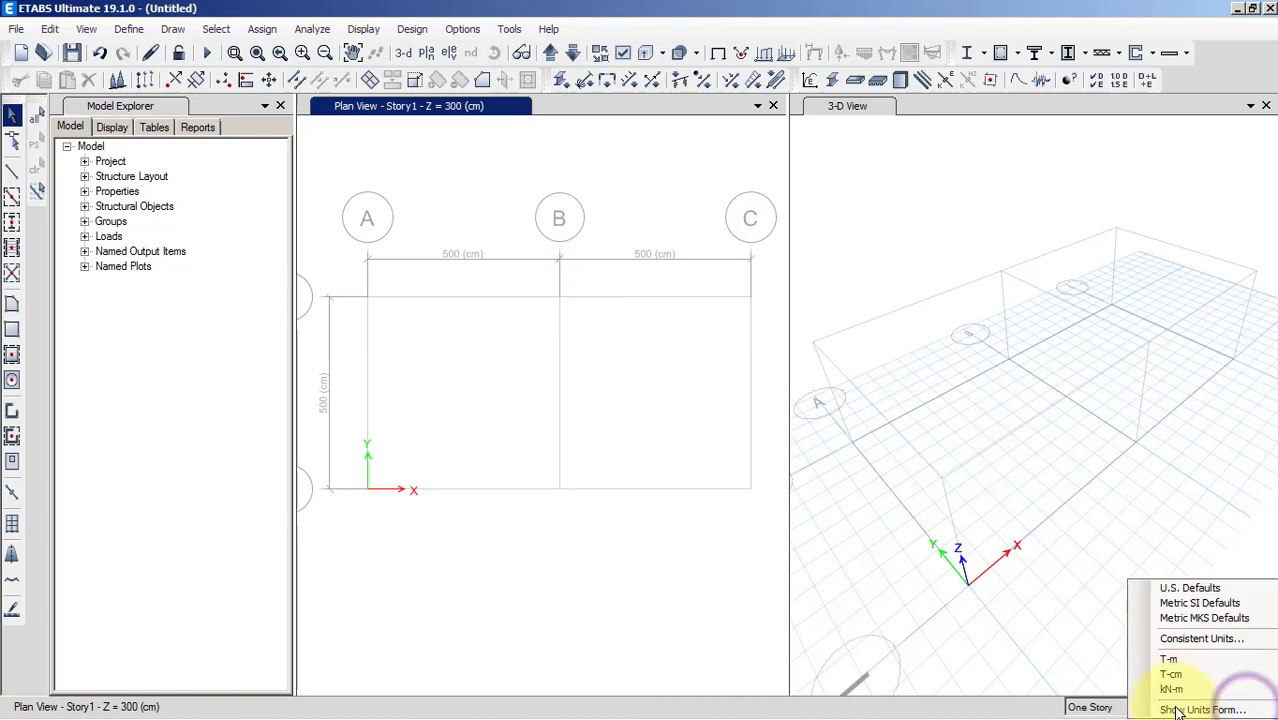
pyautogui.click(1177, 710)
pyautogui.click(298, 122)
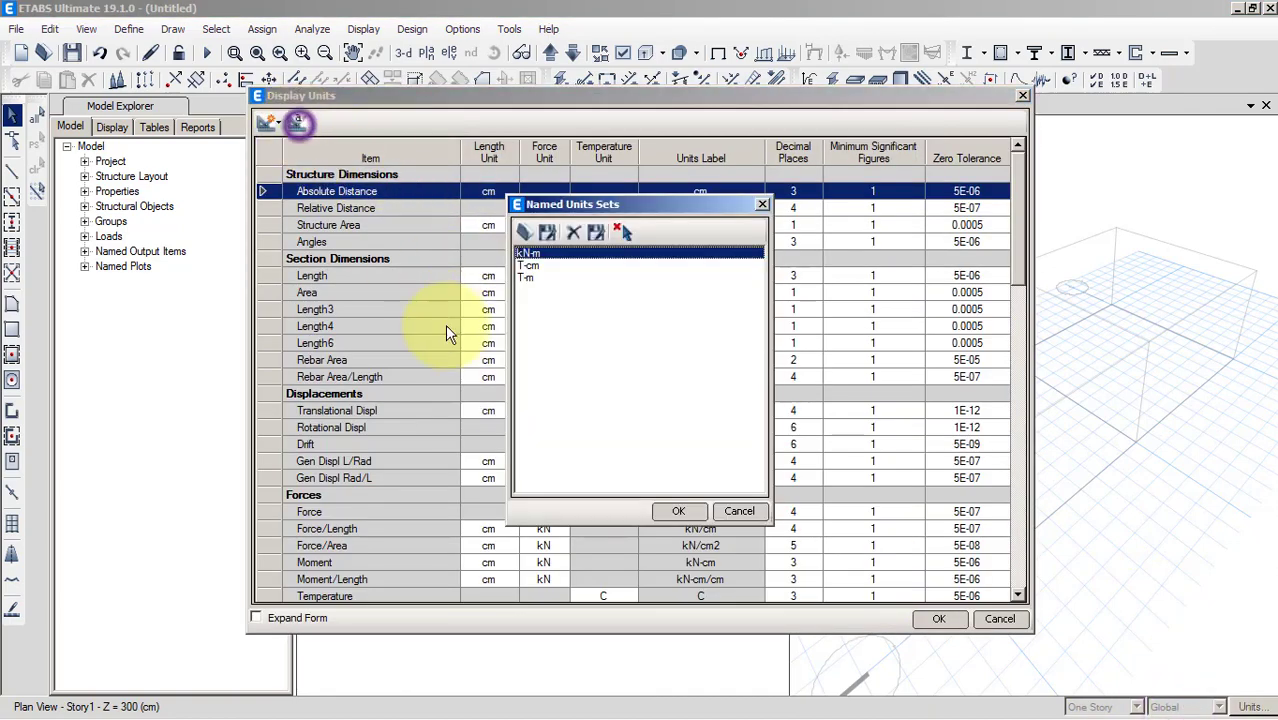
pyautogui.click(548, 232)
pyautogui.click(524, 426)
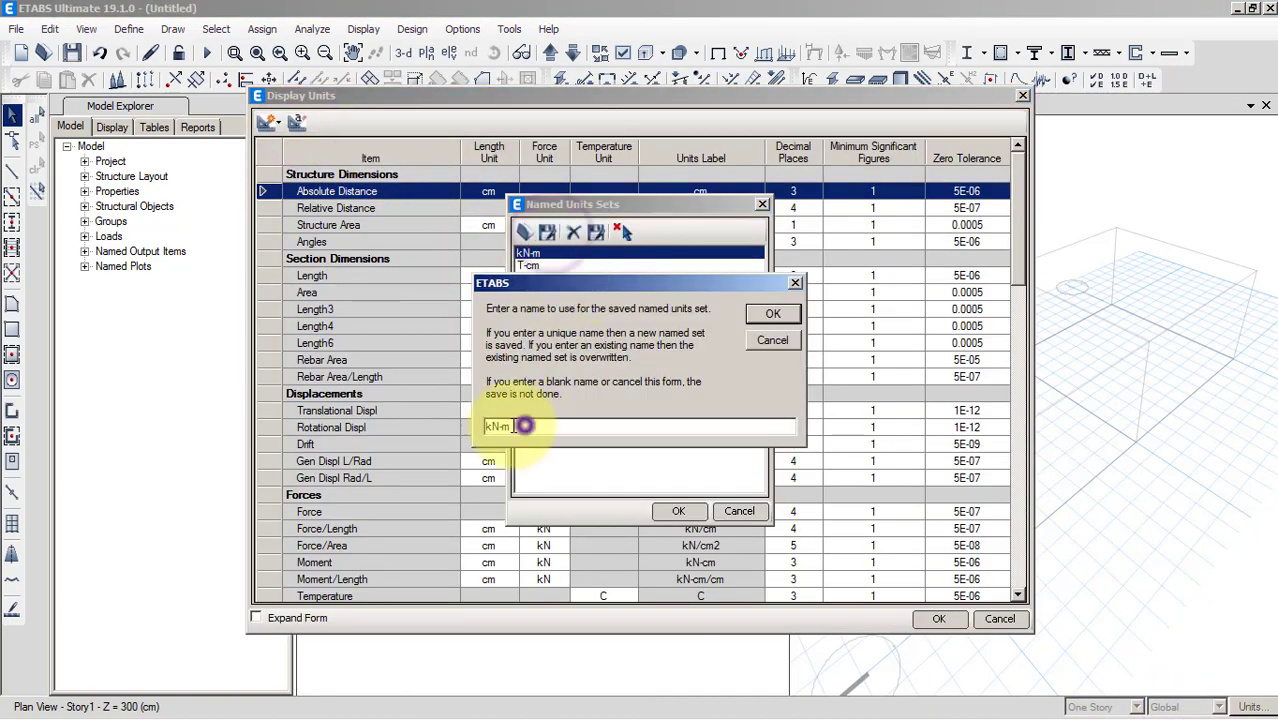
pyautogui.click(502, 427)
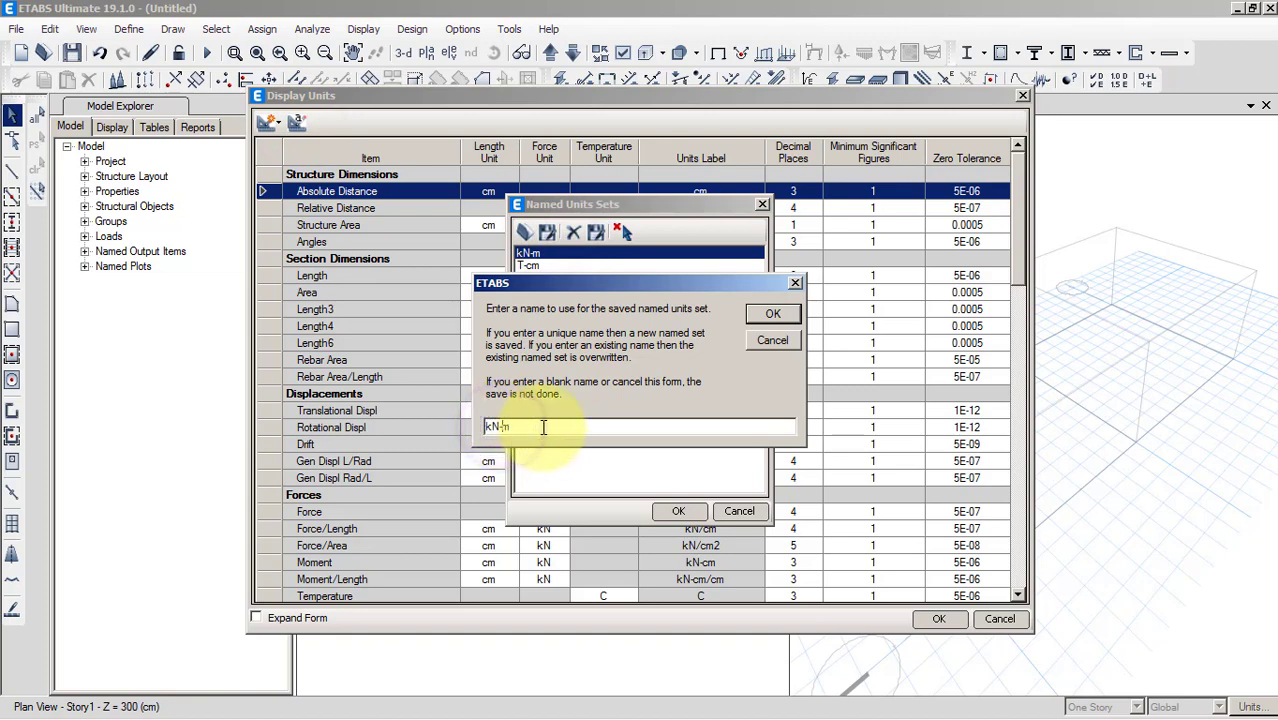
pyautogui.write('c')
pyautogui.click(771, 313)
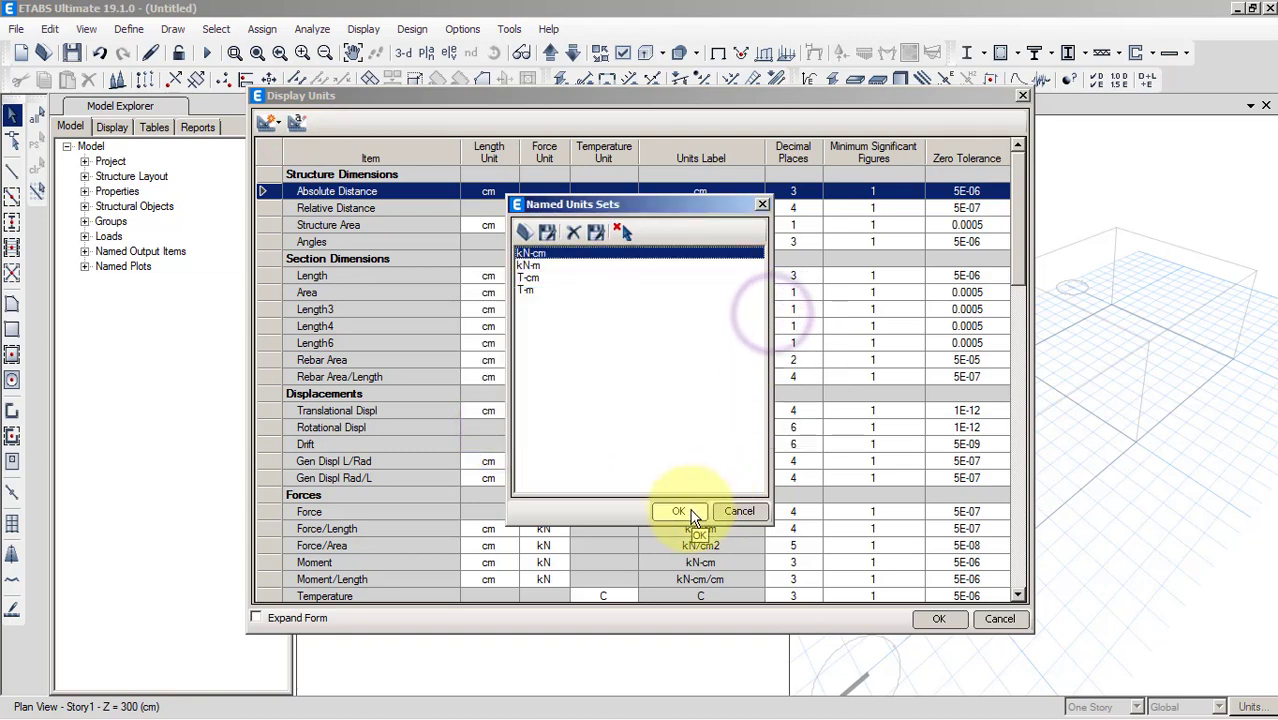
pyautogui.click(680, 511)
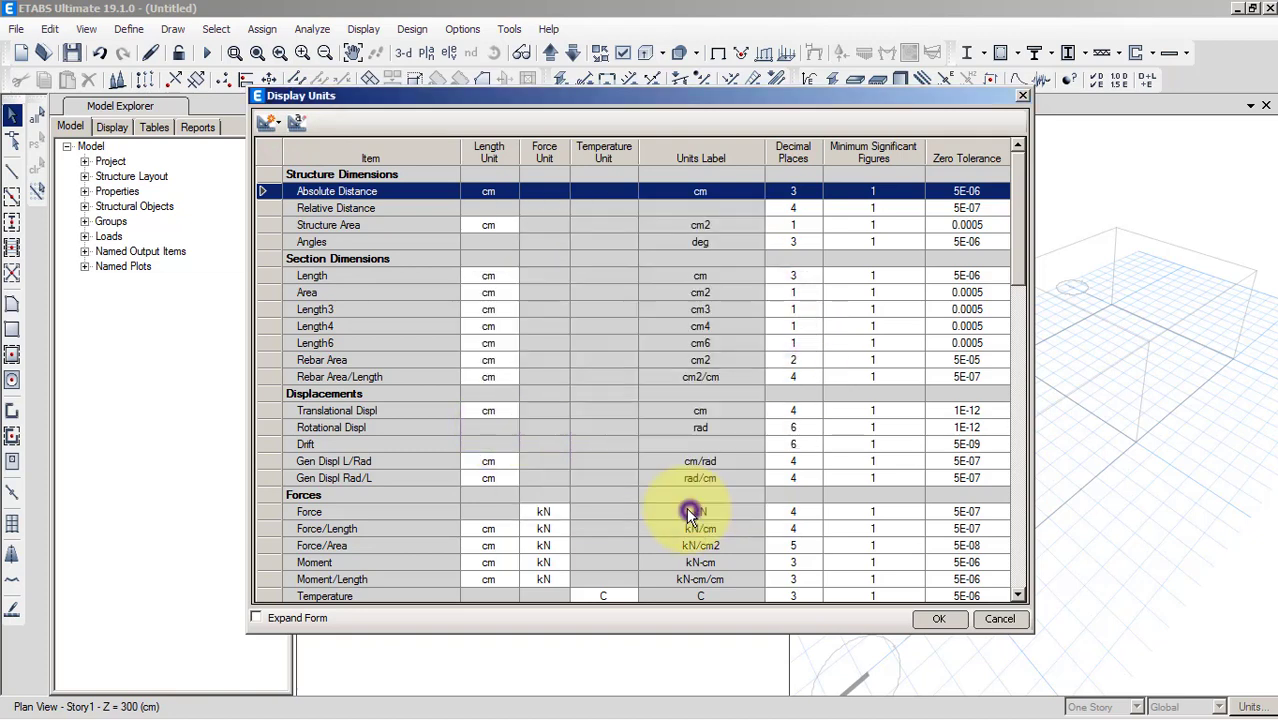
pyautogui.click(1019, 97)
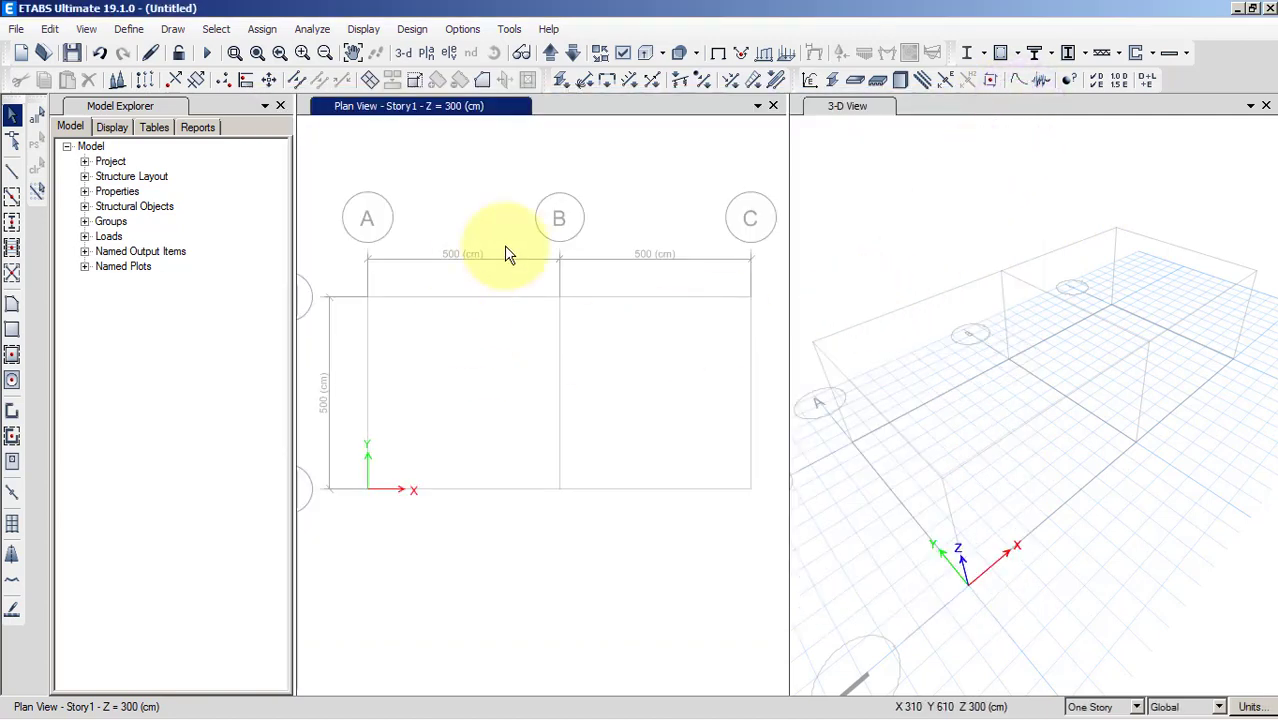
# Delete the Plank1 property from the model's slab section definitions
pyautogui.moveTo(432, 447); pyautogui.dragTo(409, 441, button='middle')
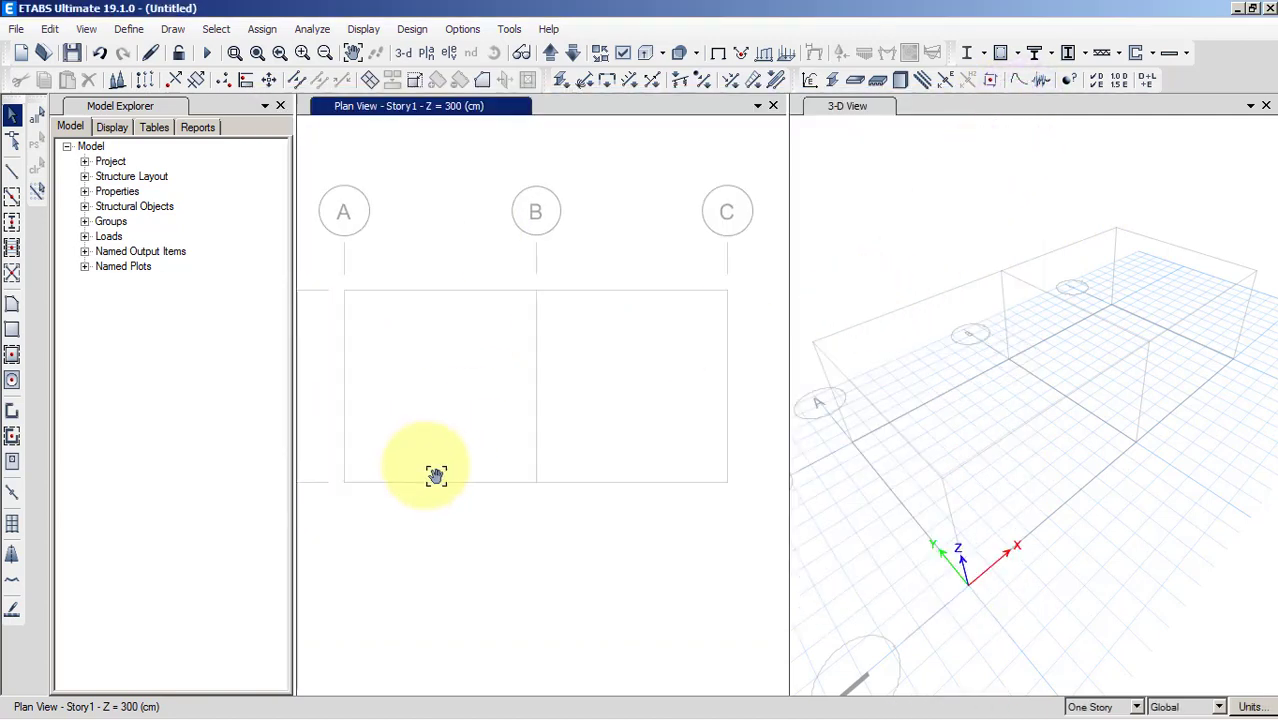
pyautogui.click(125, 29)
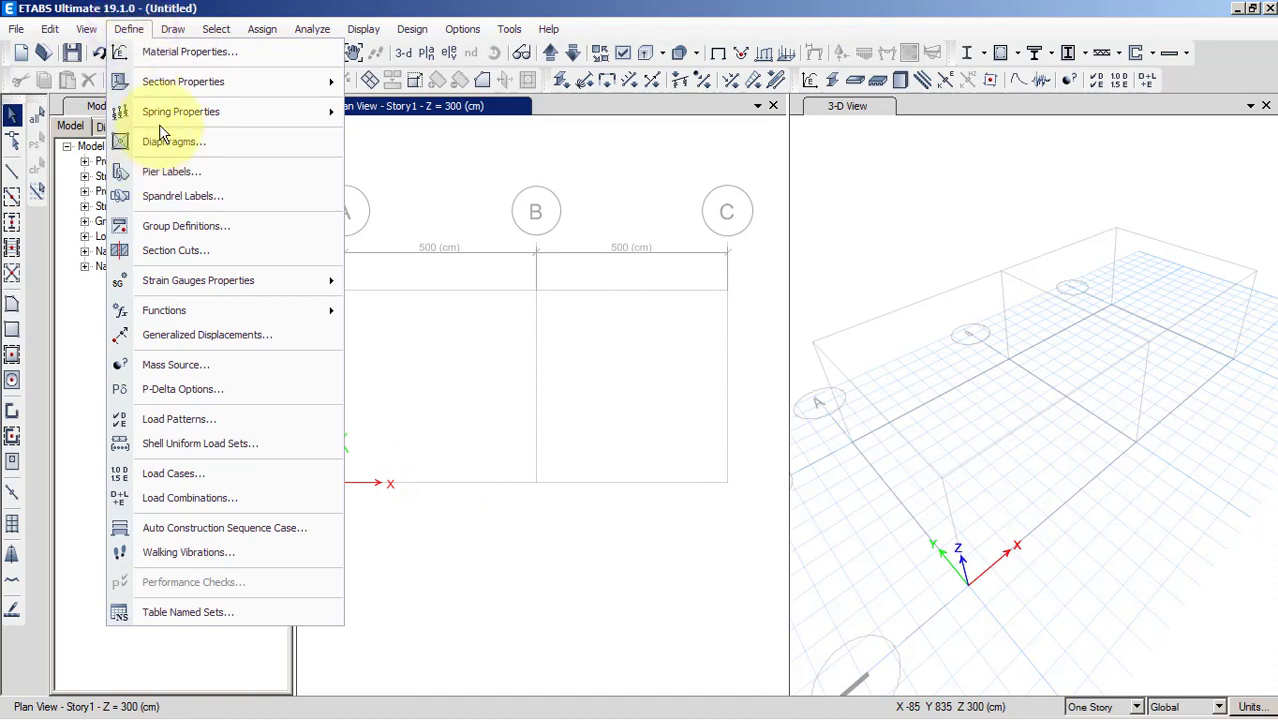
pyautogui.moveTo(213, 95)
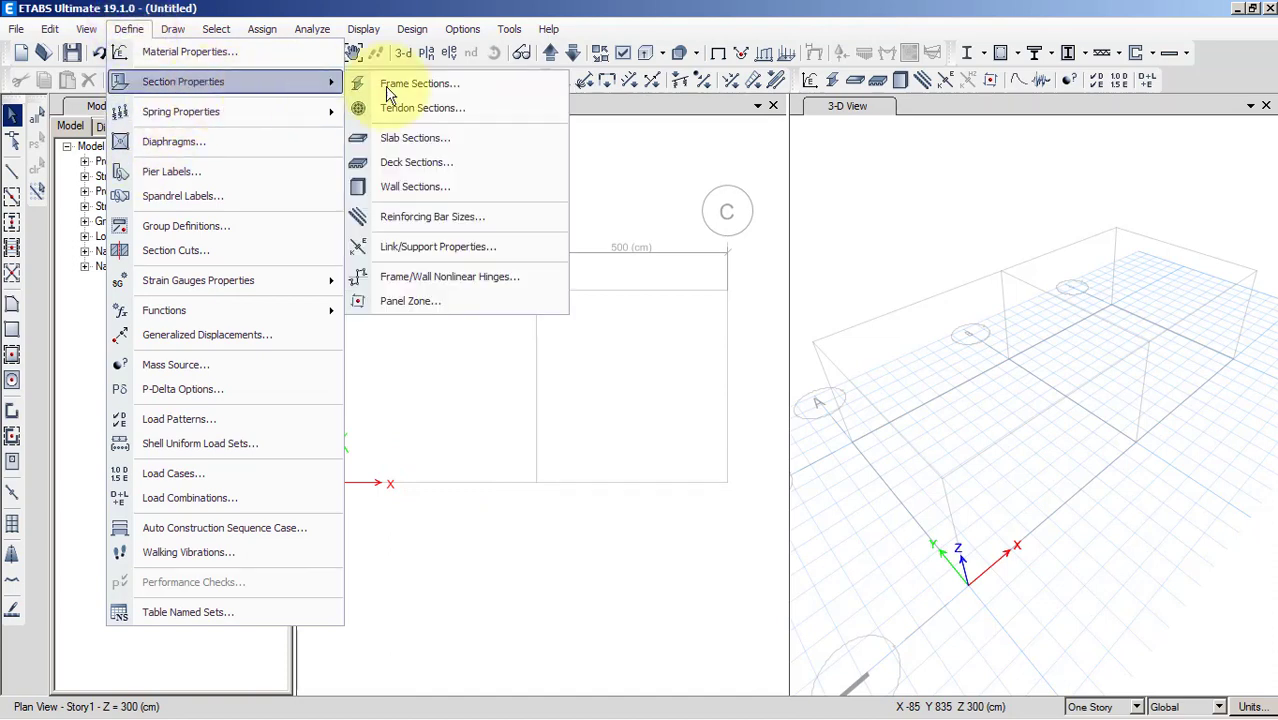
pyautogui.click(411, 142)
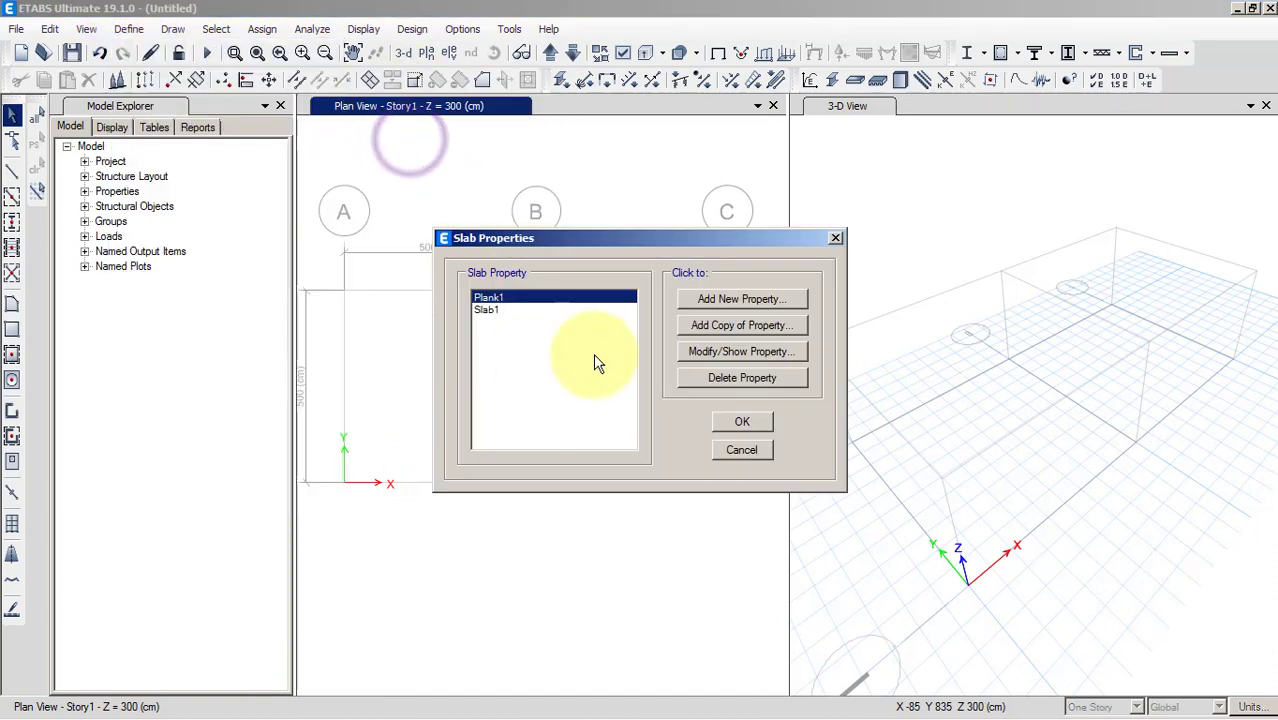
pyautogui.click(711, 377)
pyautogui.click(645, 425)
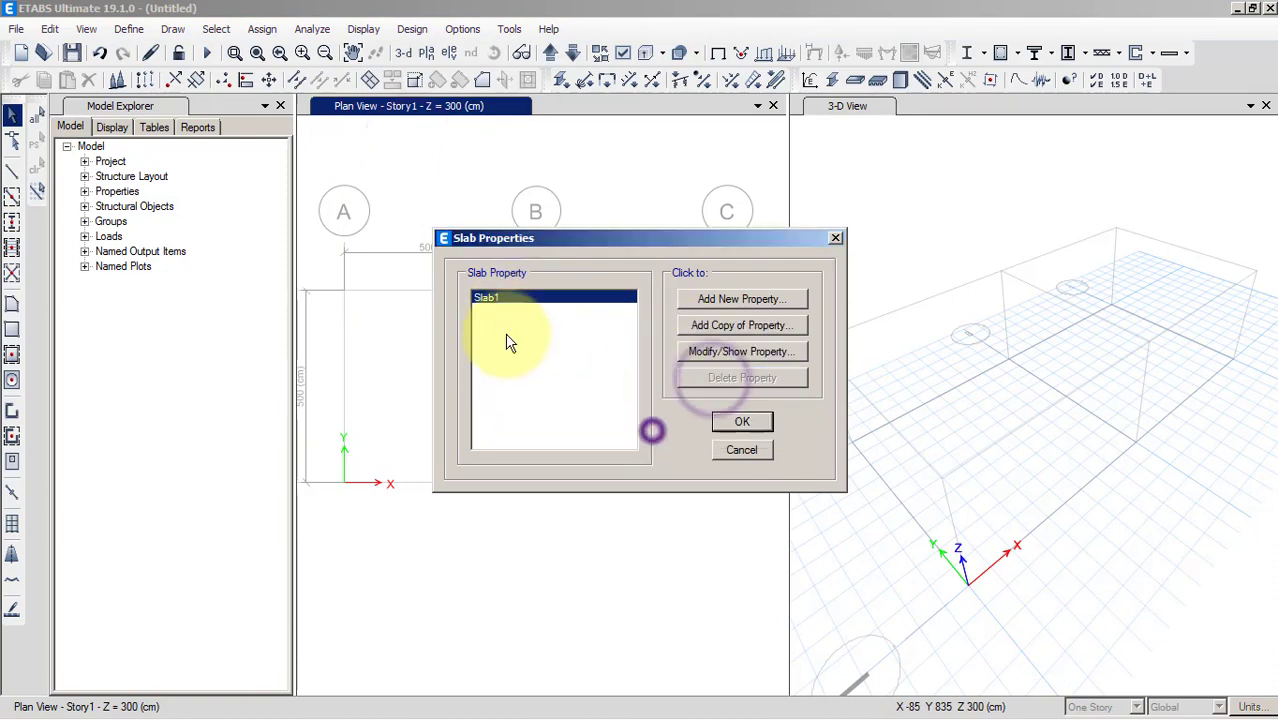
# Modify the Slab1 property: rename it S20(DAY) and set its material to B25, keeping the 20 cm thickness
pyautogui.click(729, 353)
pyautogui.doubleClick(683, 170)
pyautogui.write('S20')
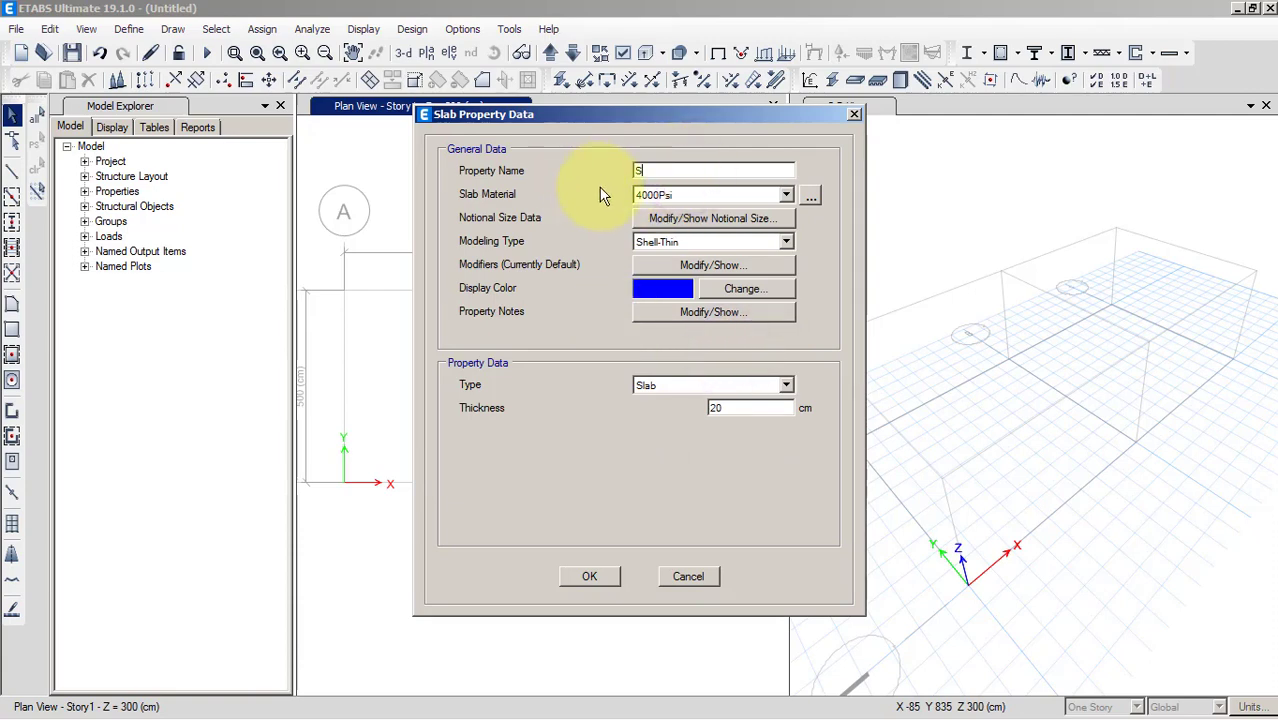
pyautogui.doubleClick(660, 170)
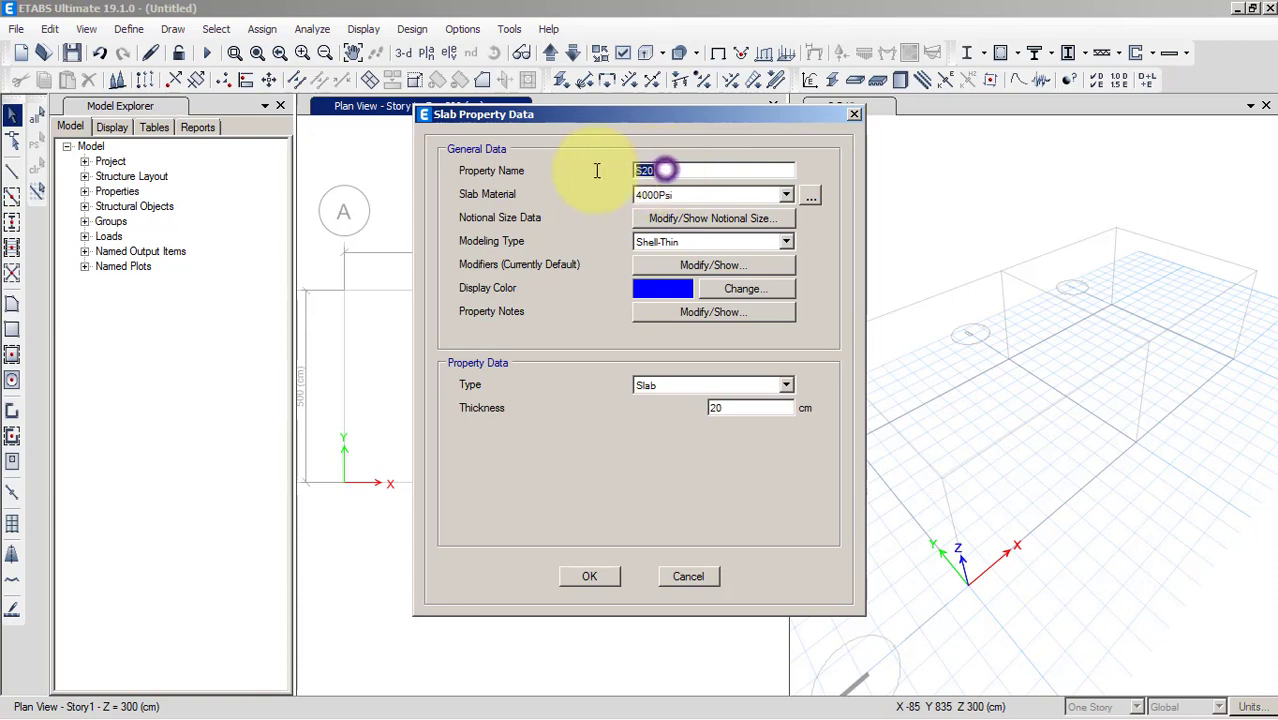
pyautogui.click(676, 170)
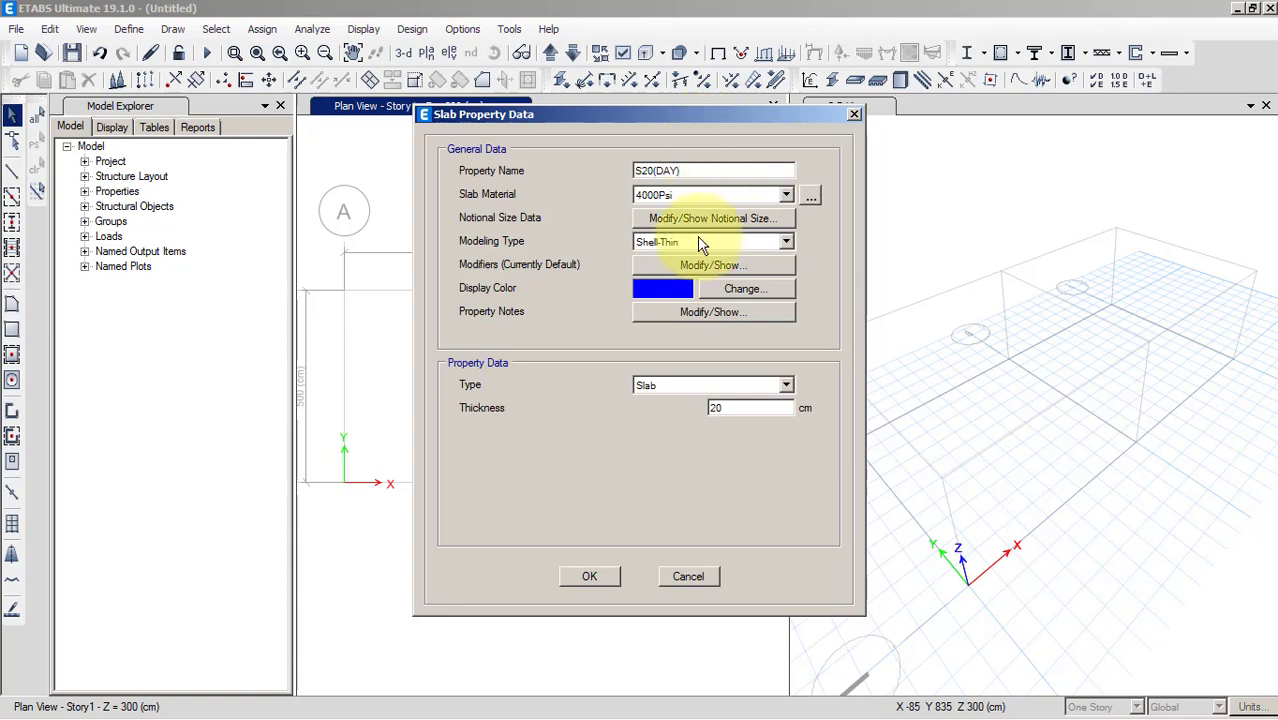
pyautogui.click(786, 194)
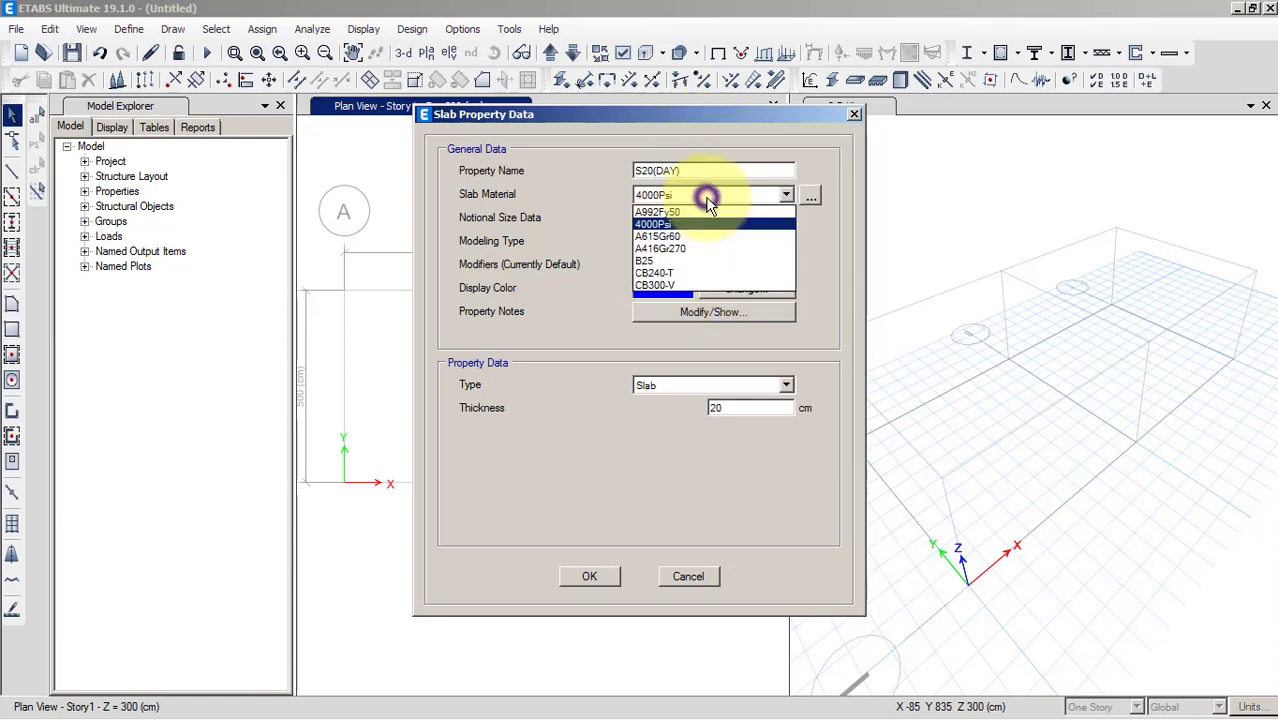
pyautogui.click(660, 262)
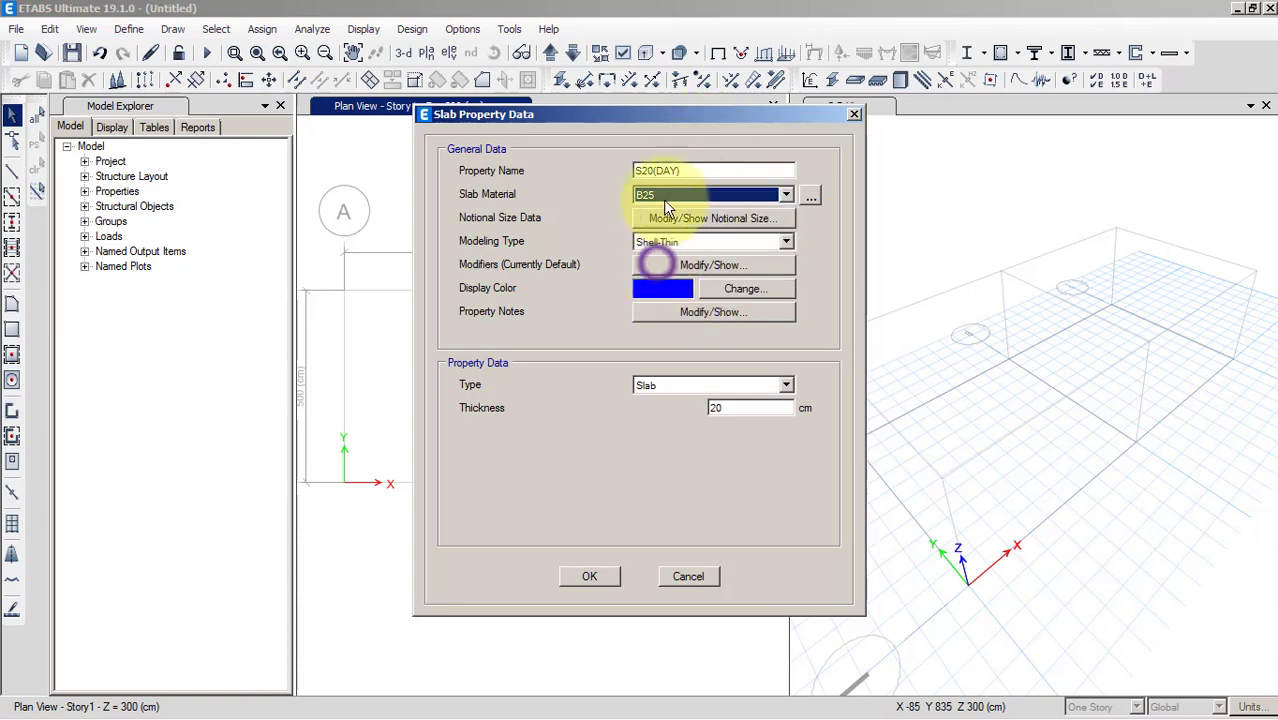
pyautogui.click(731, 407)
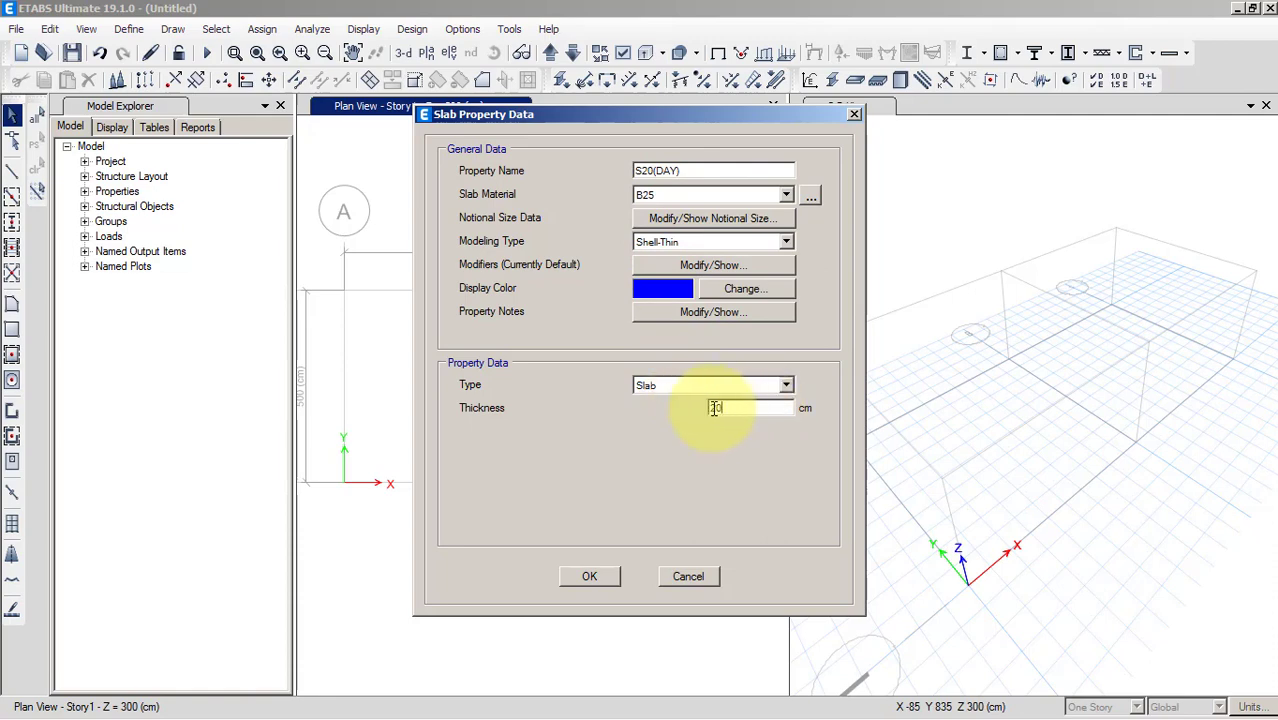
pyautogui.click(603, 577)
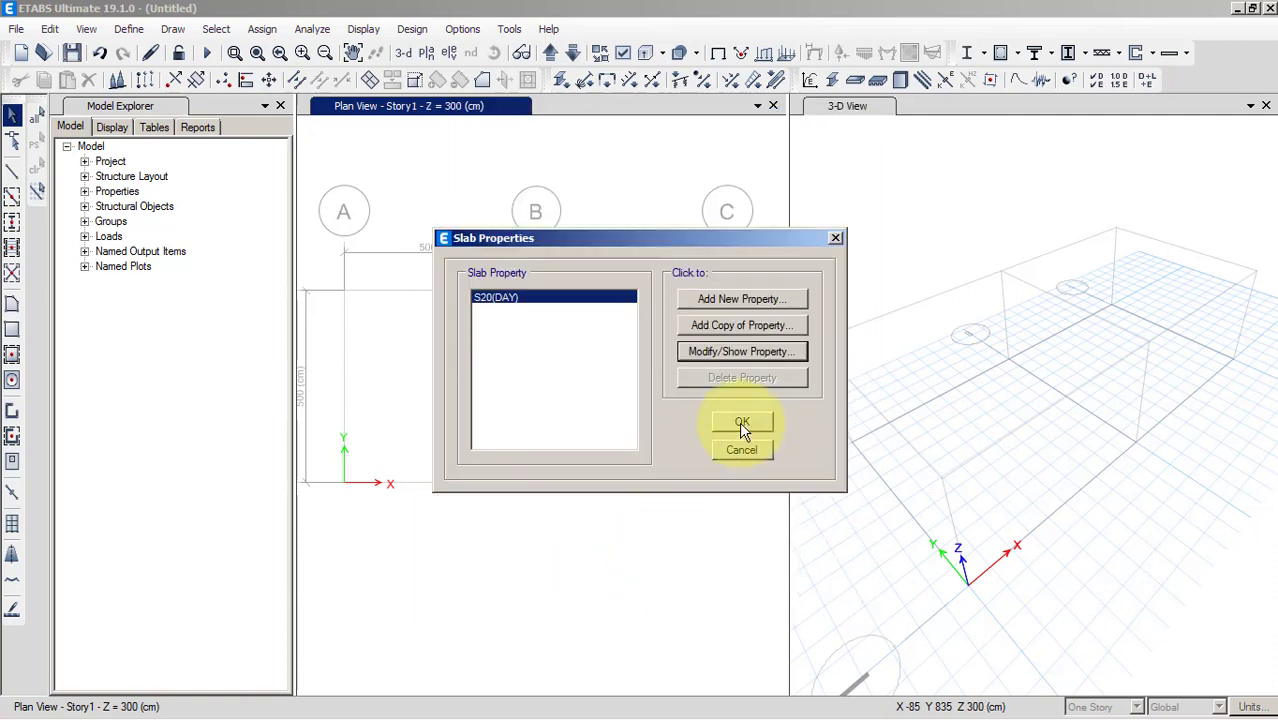
# Add a new slab property named S15(VACHNGAN) with material B25 and a thickness of 15 cm
pyautogui.click(735, 302)
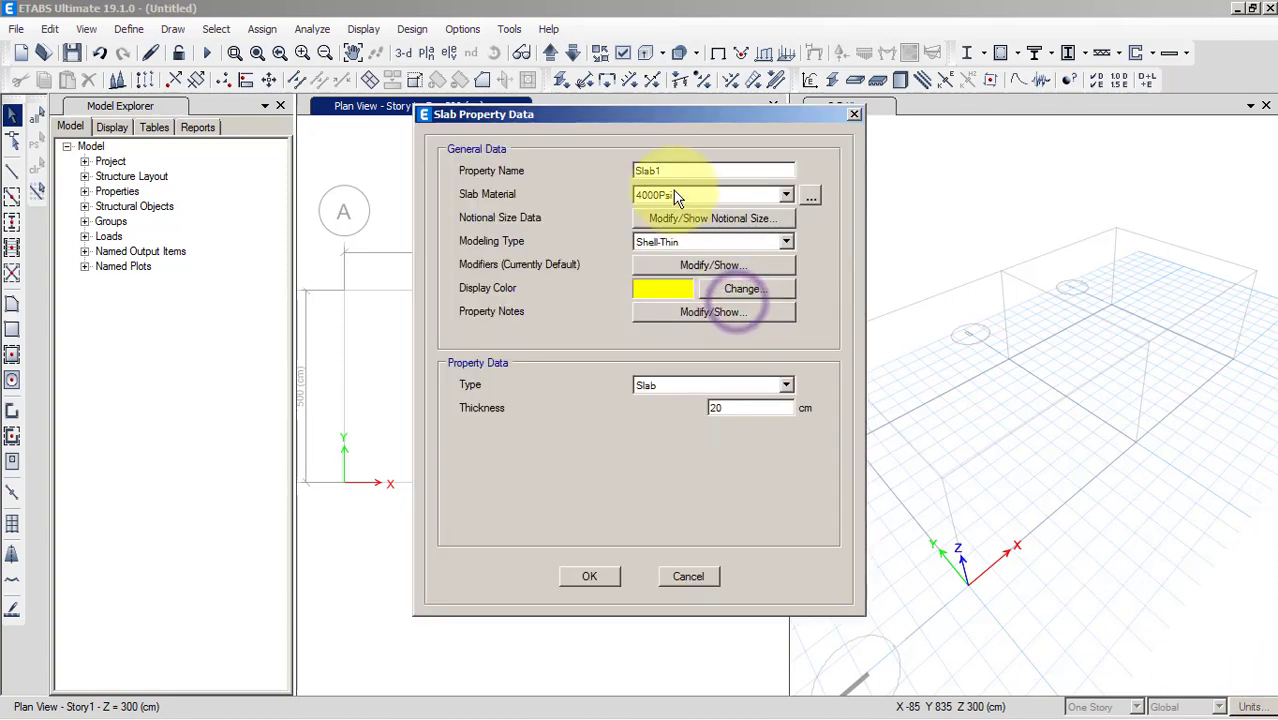
pyautogui.moveTo(706, 170); pyautogui.dragTo(533, 170)
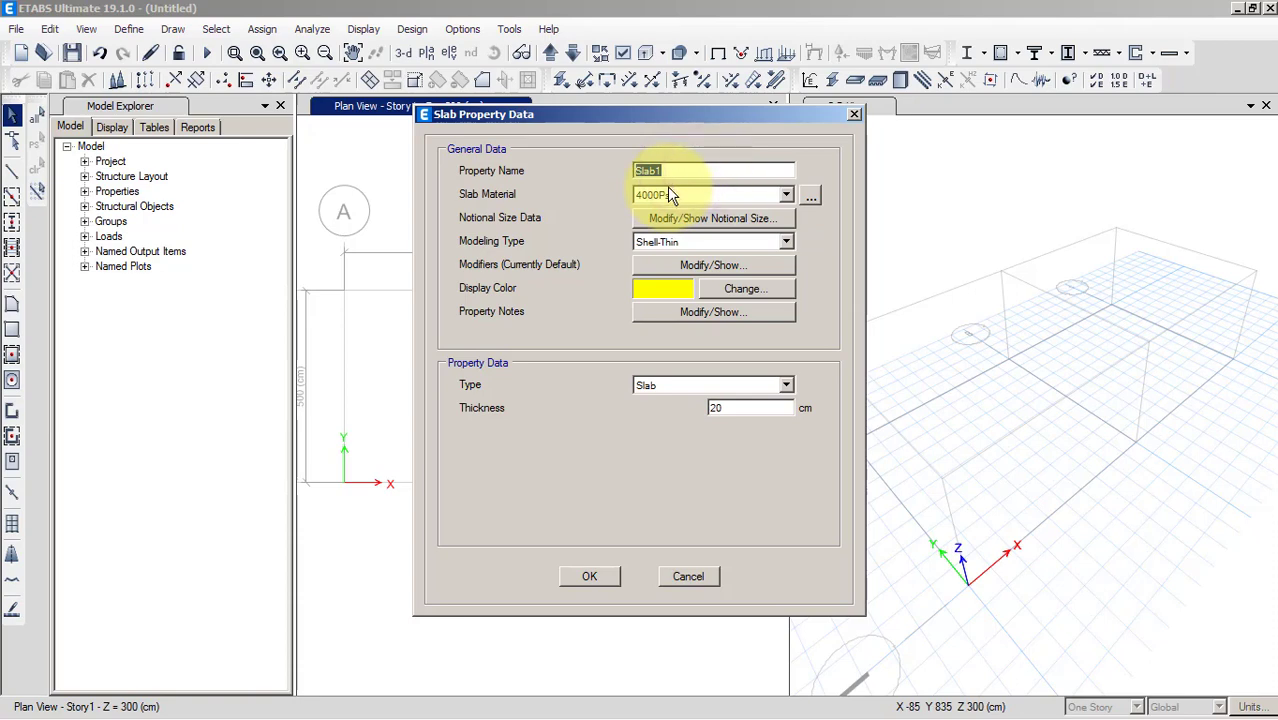
pyautogui.click(785, 194)
pyautogui.click(652, 238)
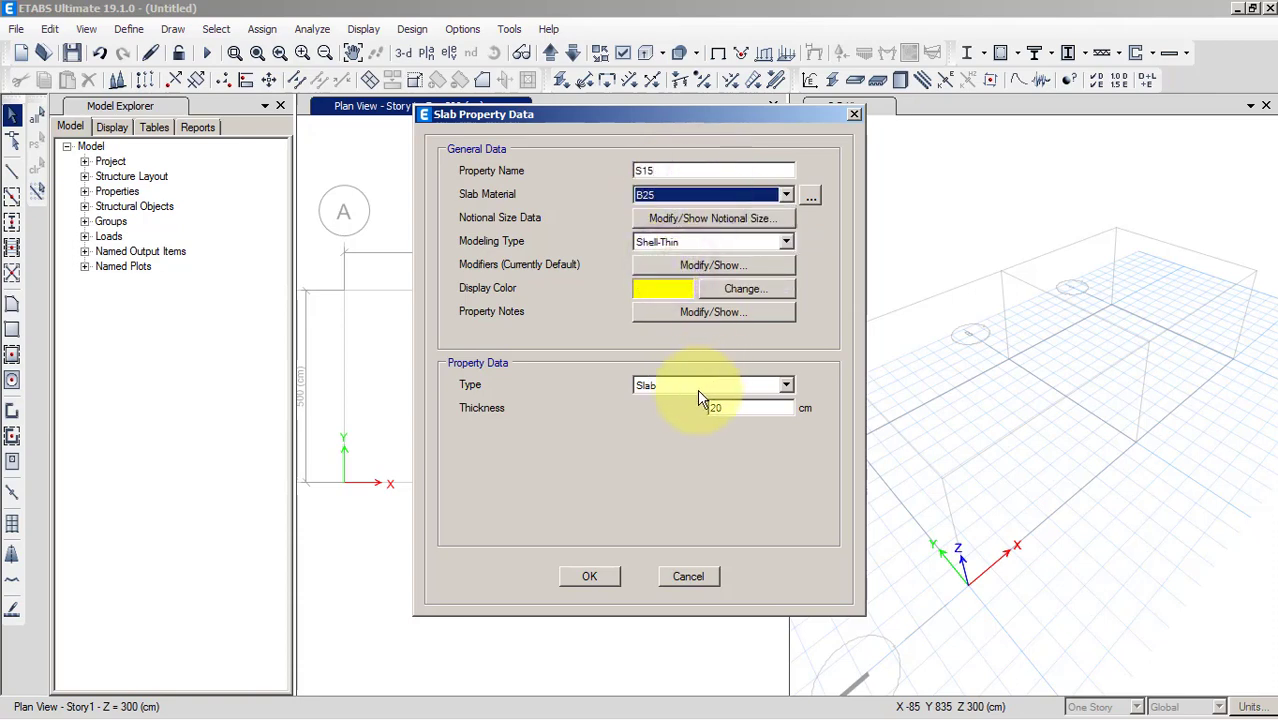
pyautogui.doubleClick(726, 408)
pyautogui.write('15')
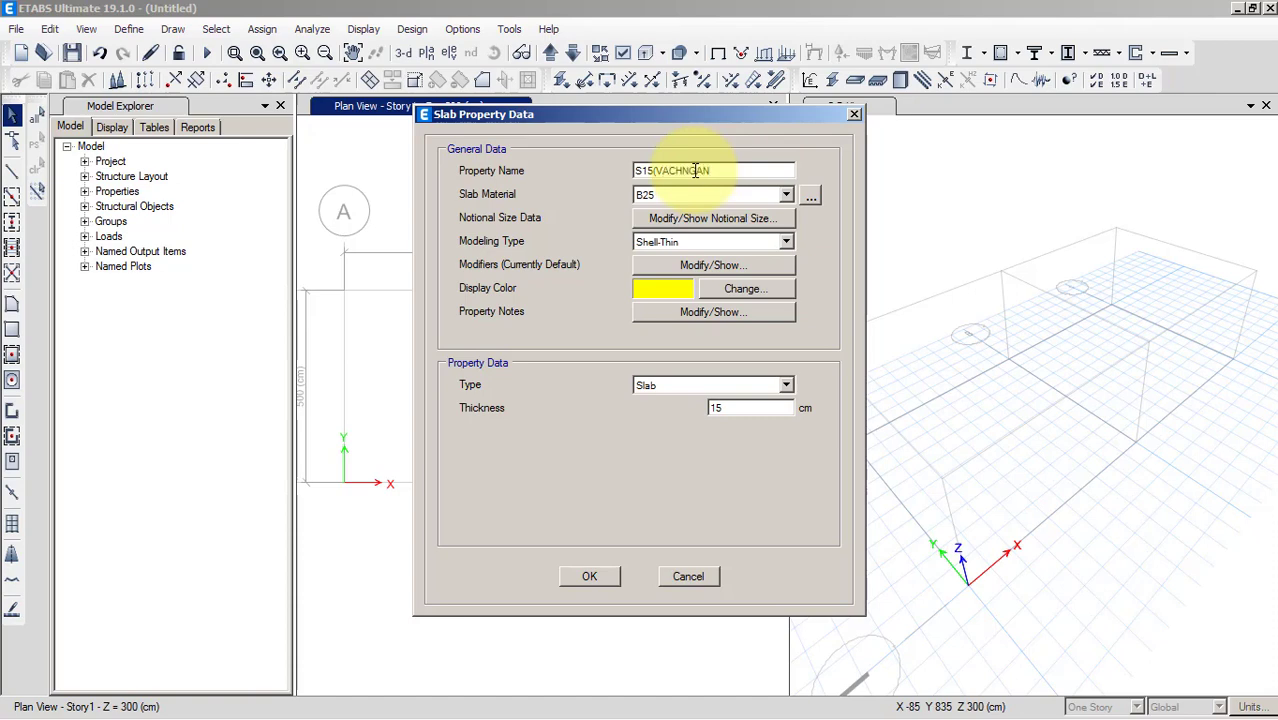
pyautogui.click(597, 577)
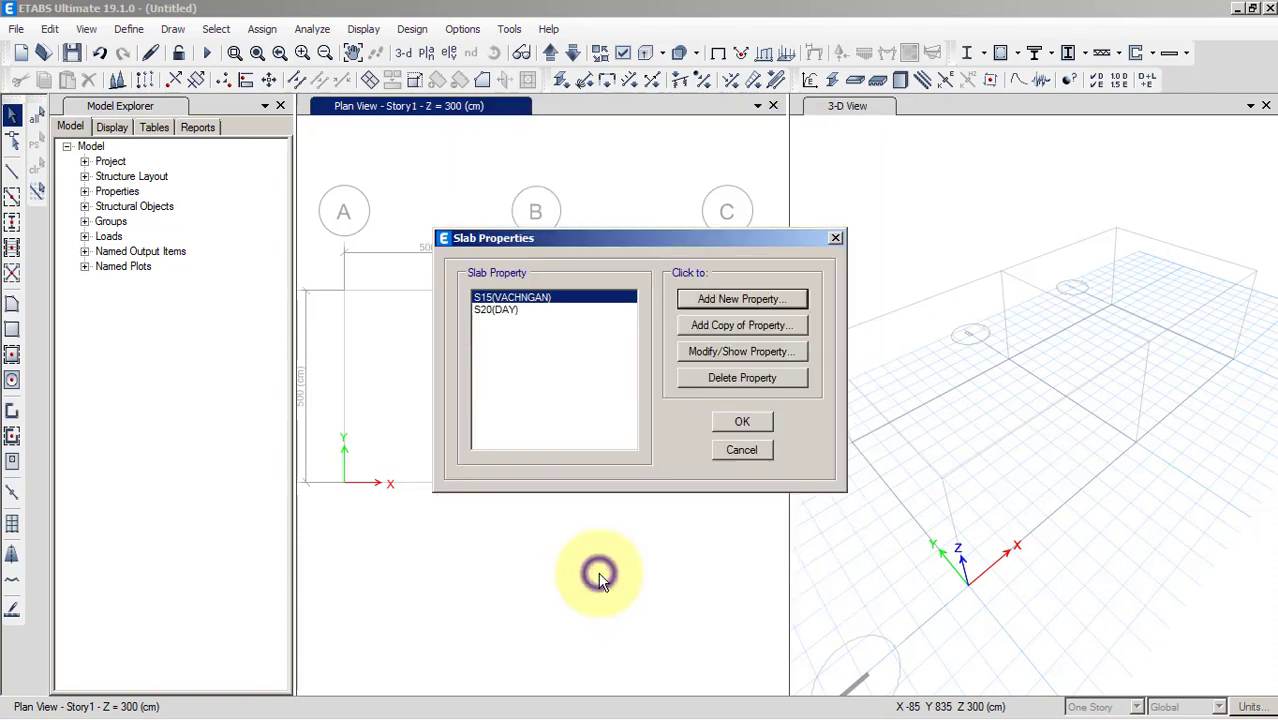
# Copy the S20(DAY) slab property as S20(THANH), with material B25 and 20 cm thickness
pyautogui.click(505, 309)
pyautogui.click(724, 326)
pyautogui.doubleClick(683, 171)
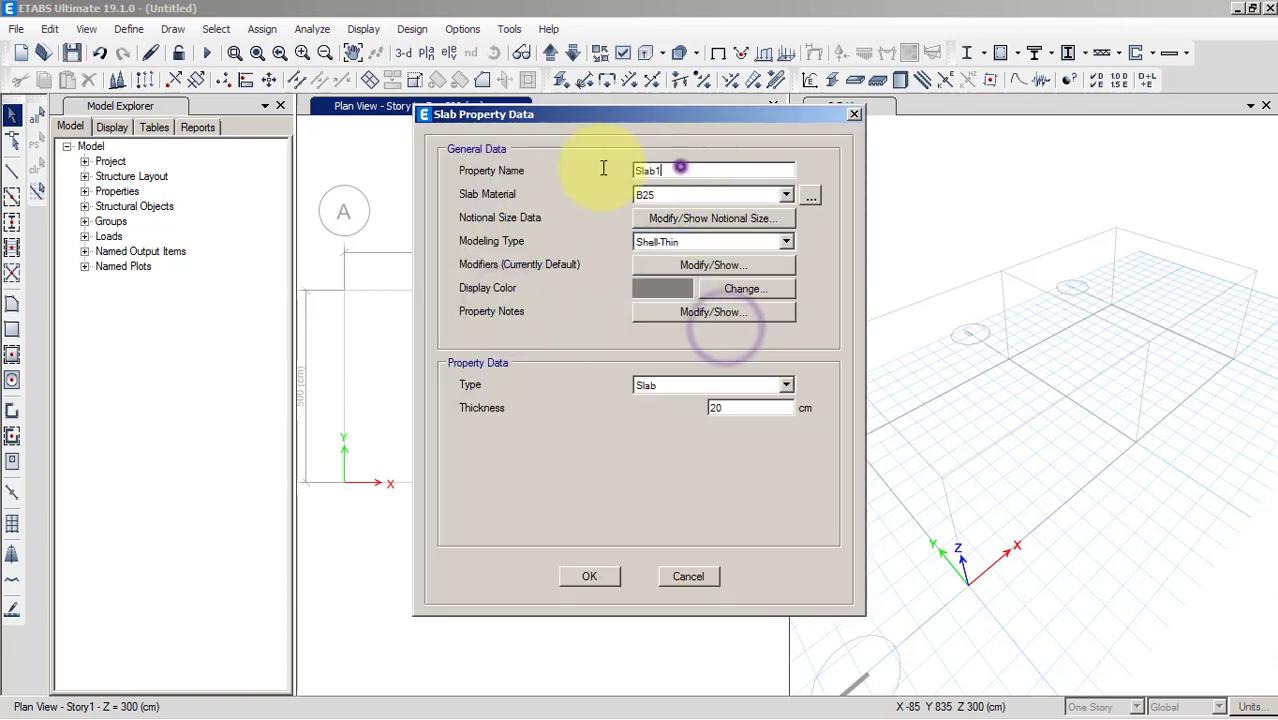
pyautogui.write('S20(THANH')
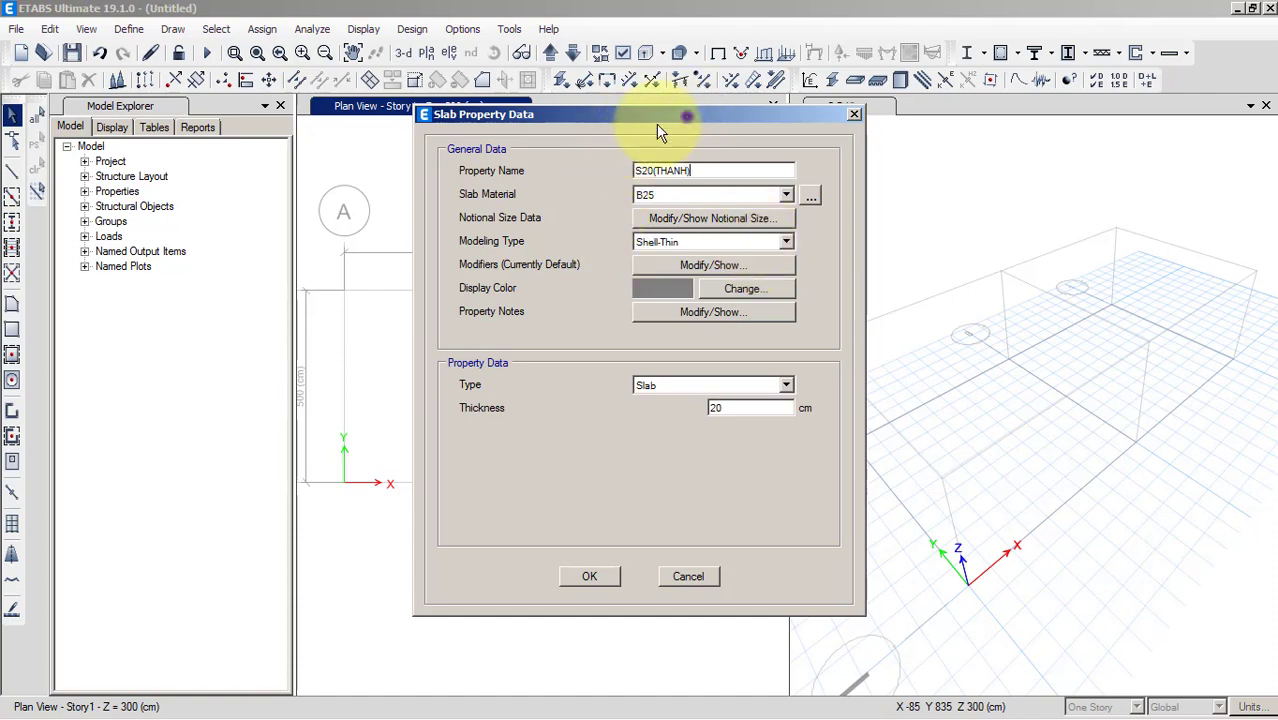
pyautogui.moveTo(675, 125); pyautogui.dragTo(603, 136)
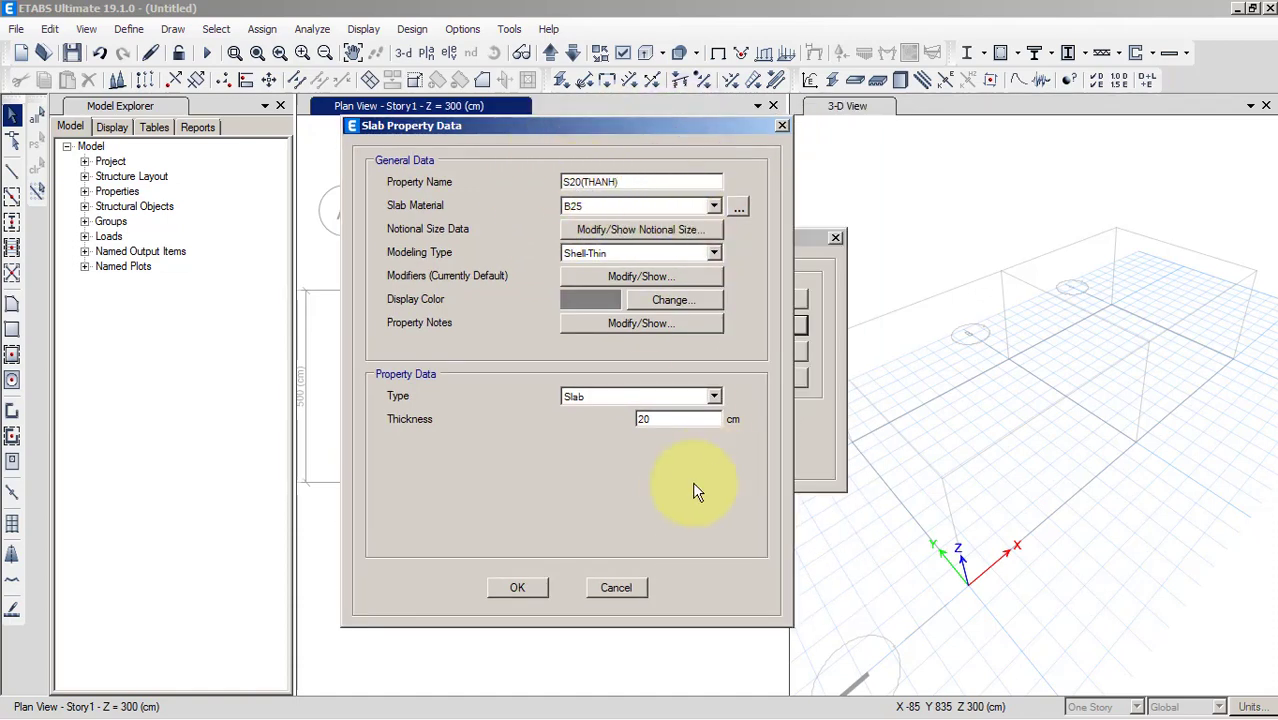
pyautogui.click(672, 424)
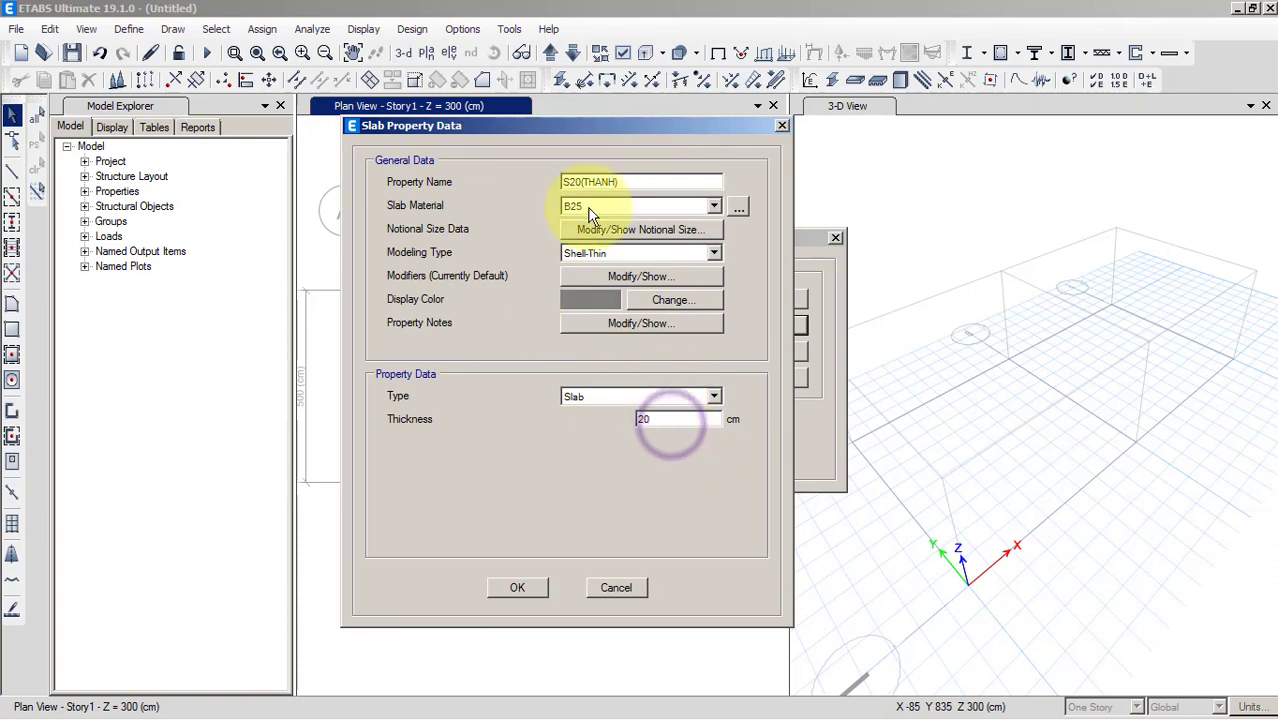
pyautogui.moveTo(618, 124); pyautogui.dragTo(659, 126)
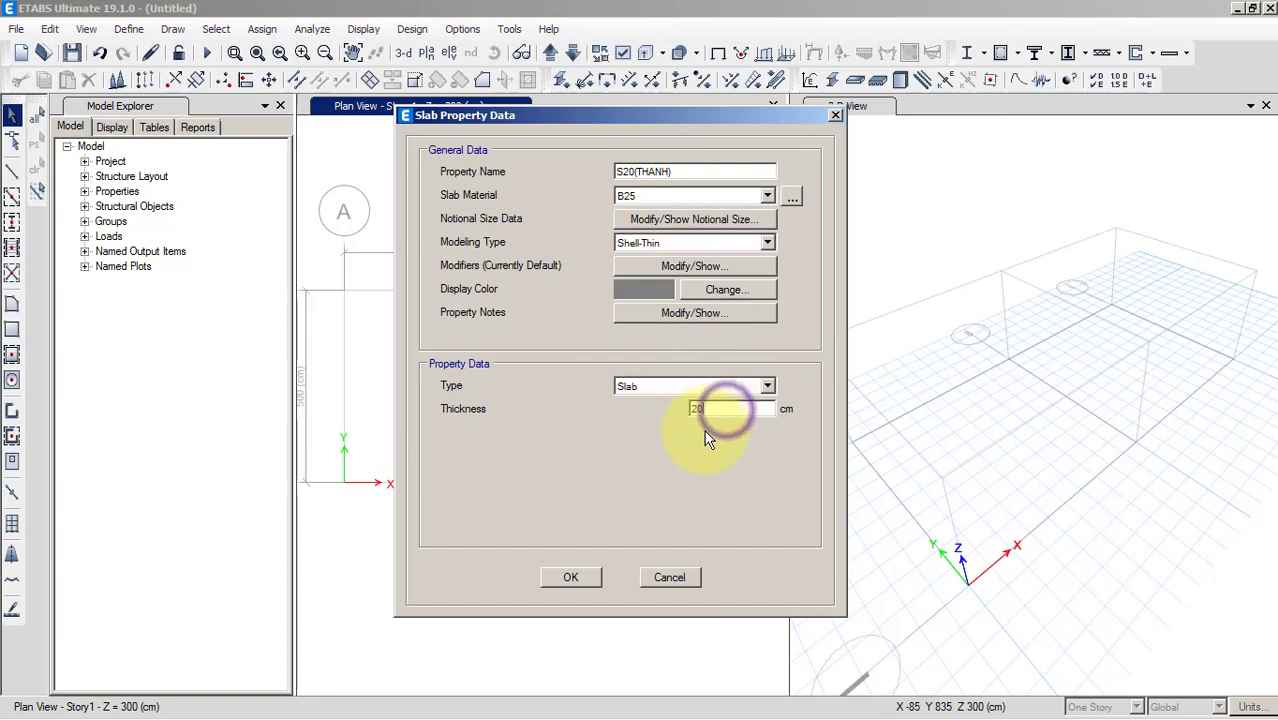
pyautogui.click(578, 580)
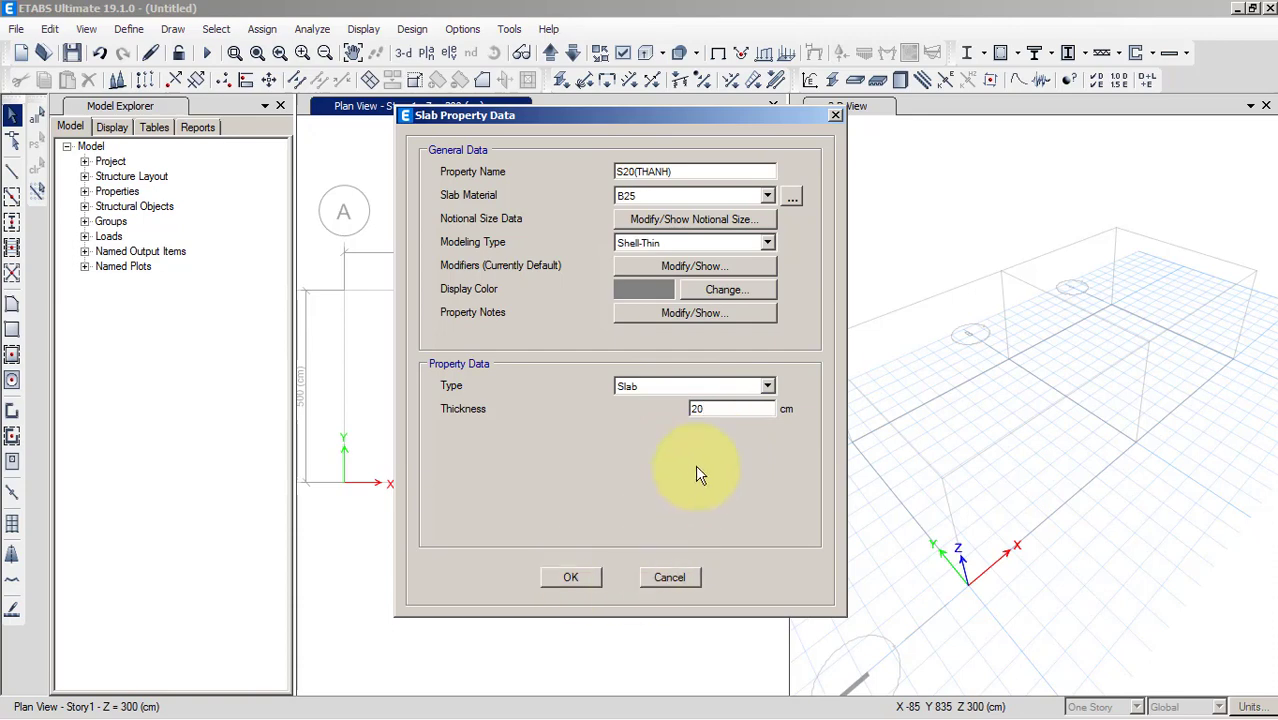
pyautogui.click(574, 582)
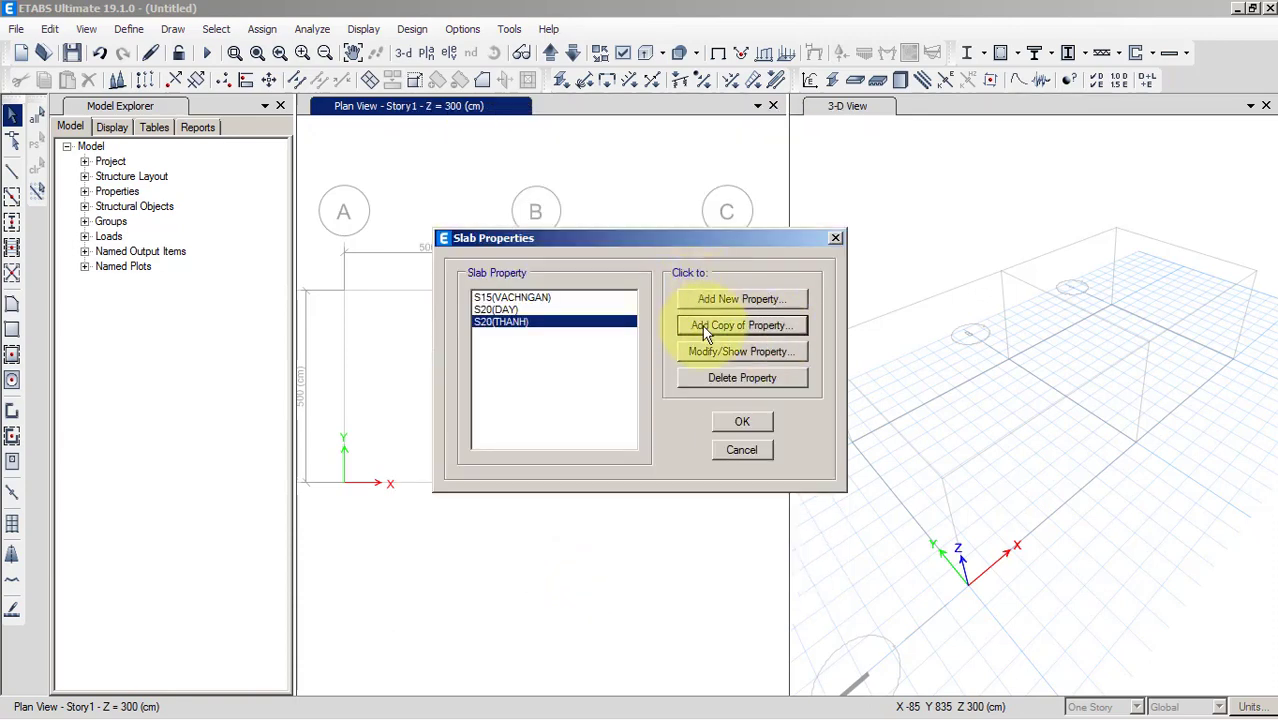
# Copy the S15(VACHNGAN) slab property as S15(NAP) with 15 cm thickness, and accept the slab definitions
pyautogui.click(512, 297)
pyautogui.click(730, 326)
pyautogui.write('S15')
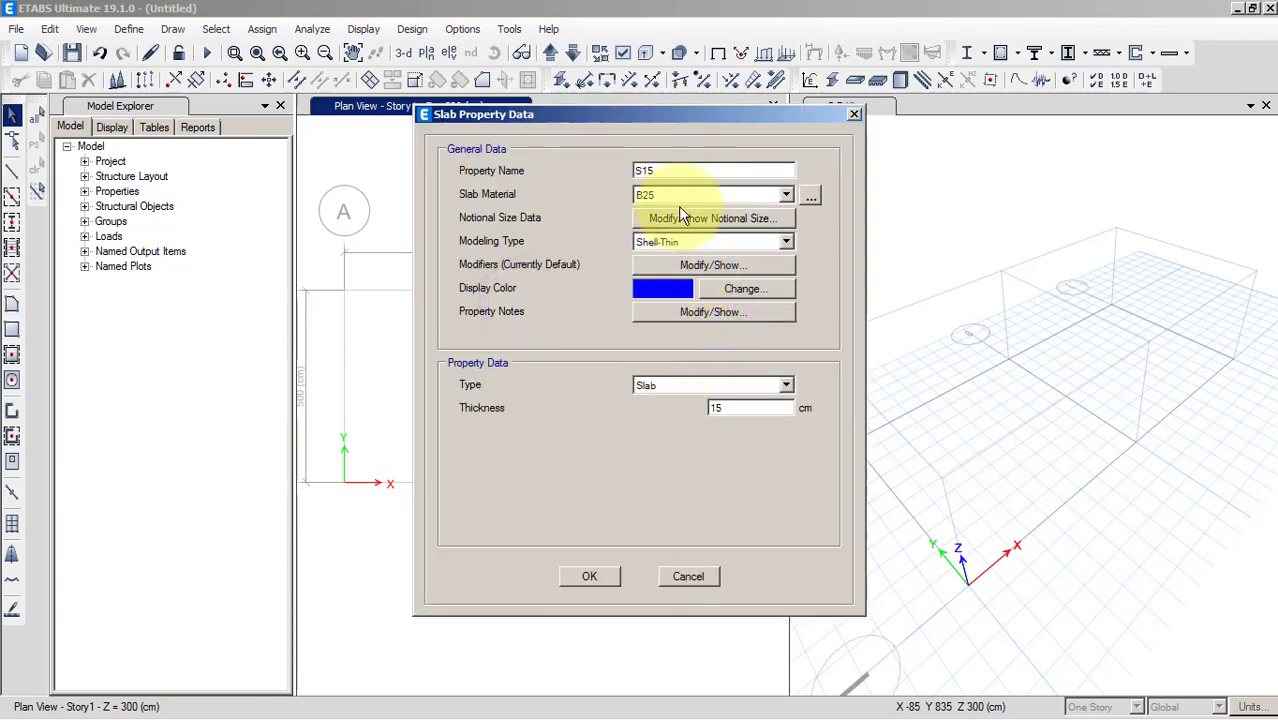
pyautogui.click(745, 417)
pyautogui.write('(NAP)')
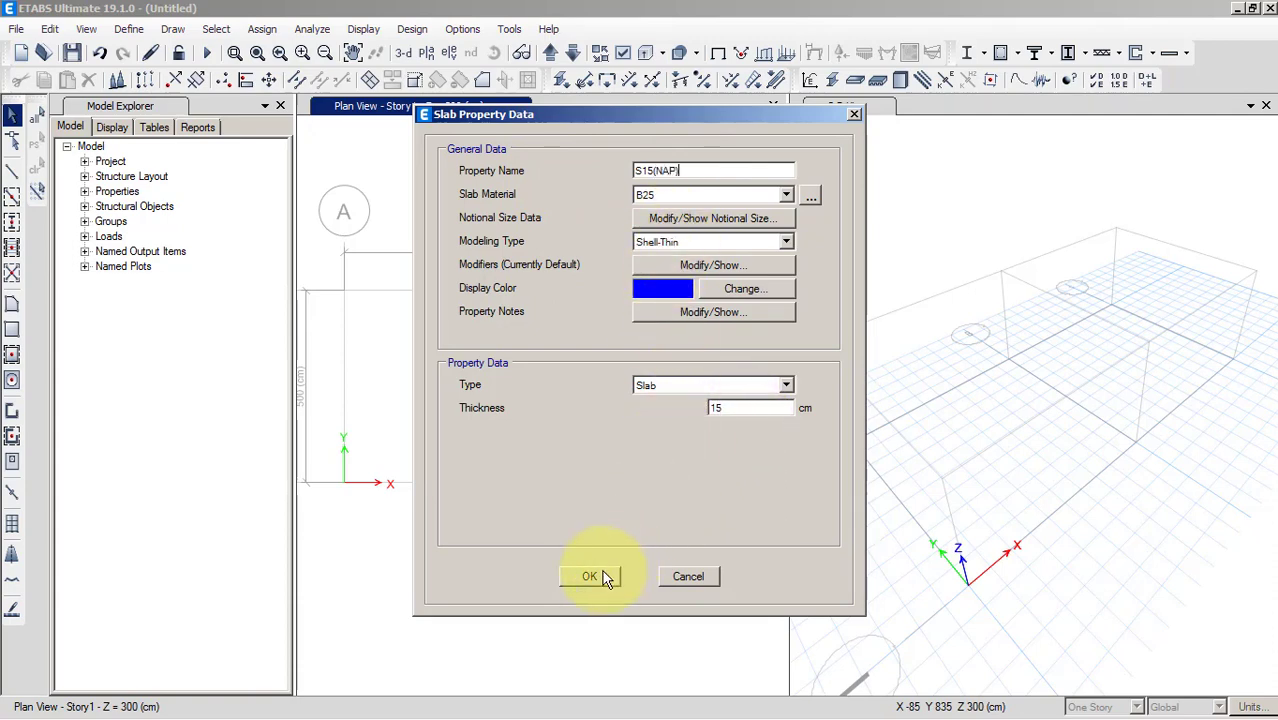
pyautogui.click(592, 577)
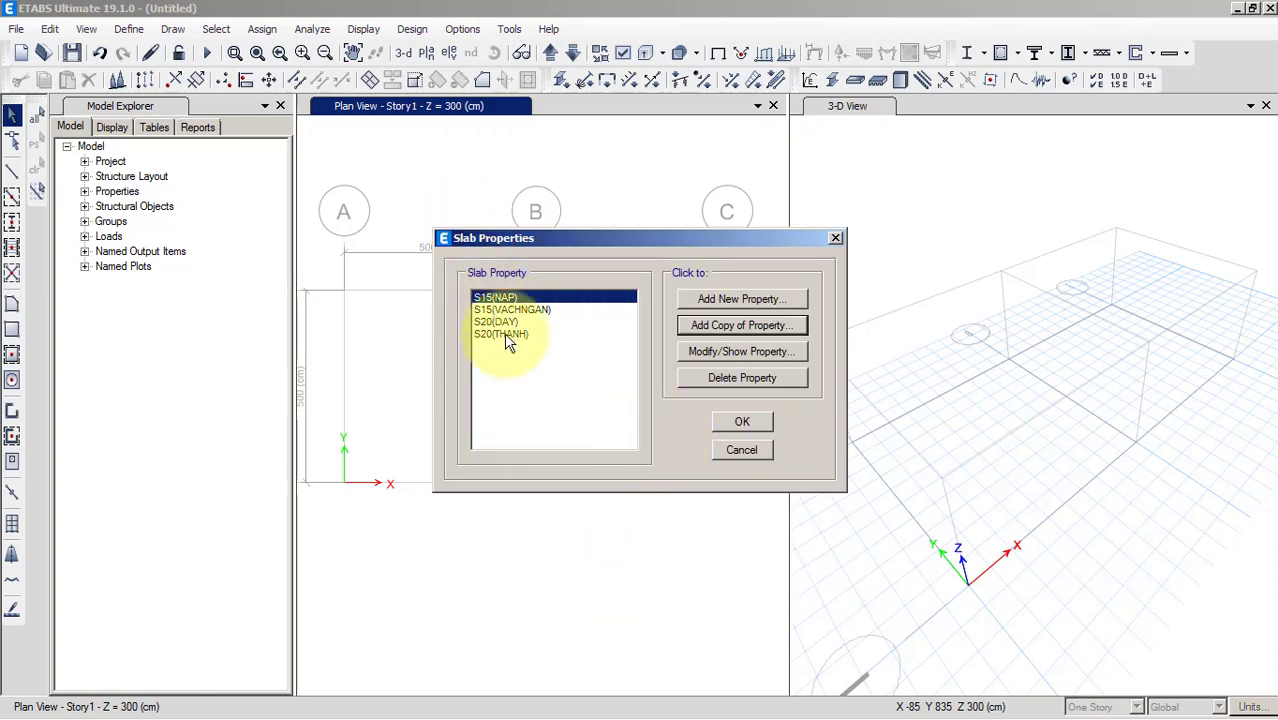
pyautogui.click(742, 425)
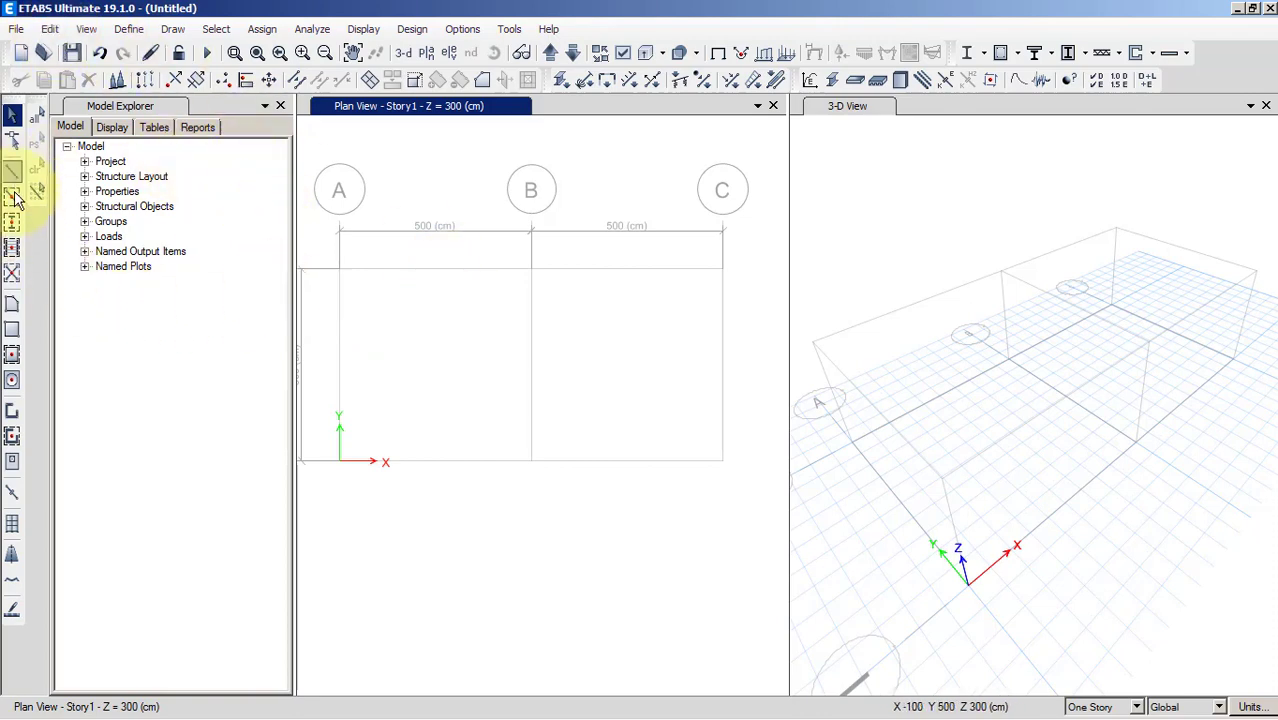
pyautogui.click(13, 329)
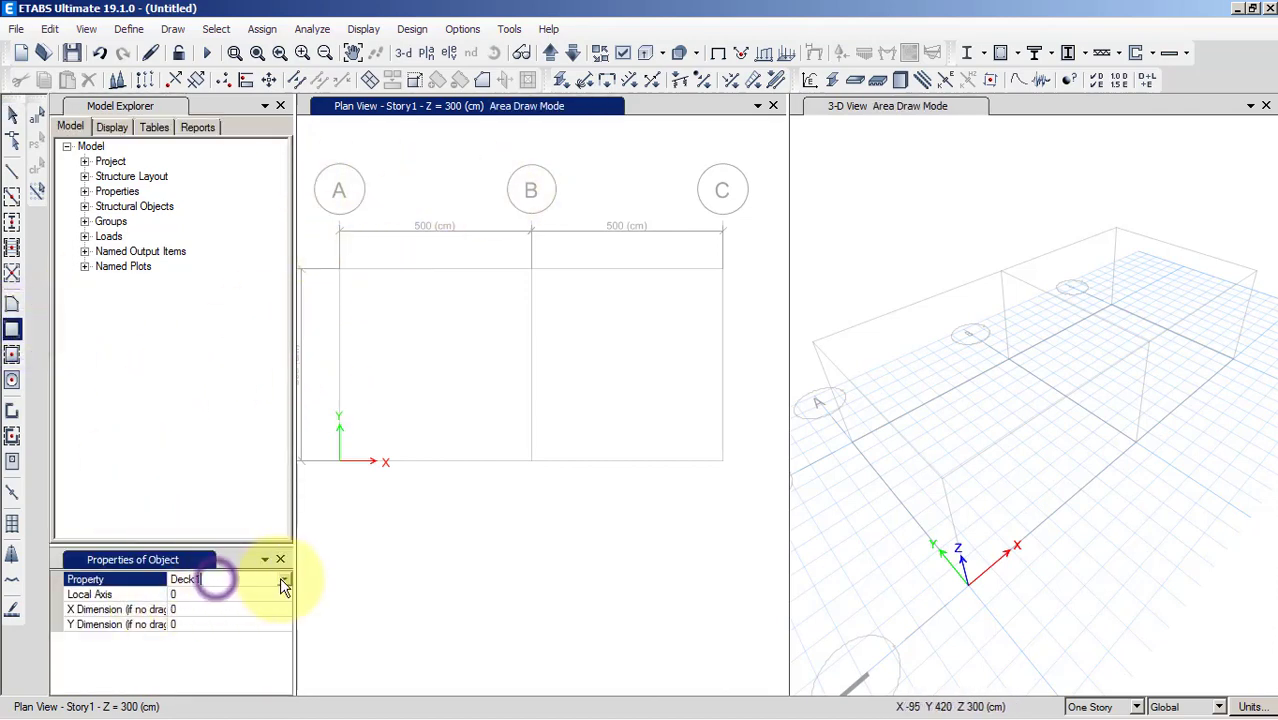
pyautogui.click(284, 579)
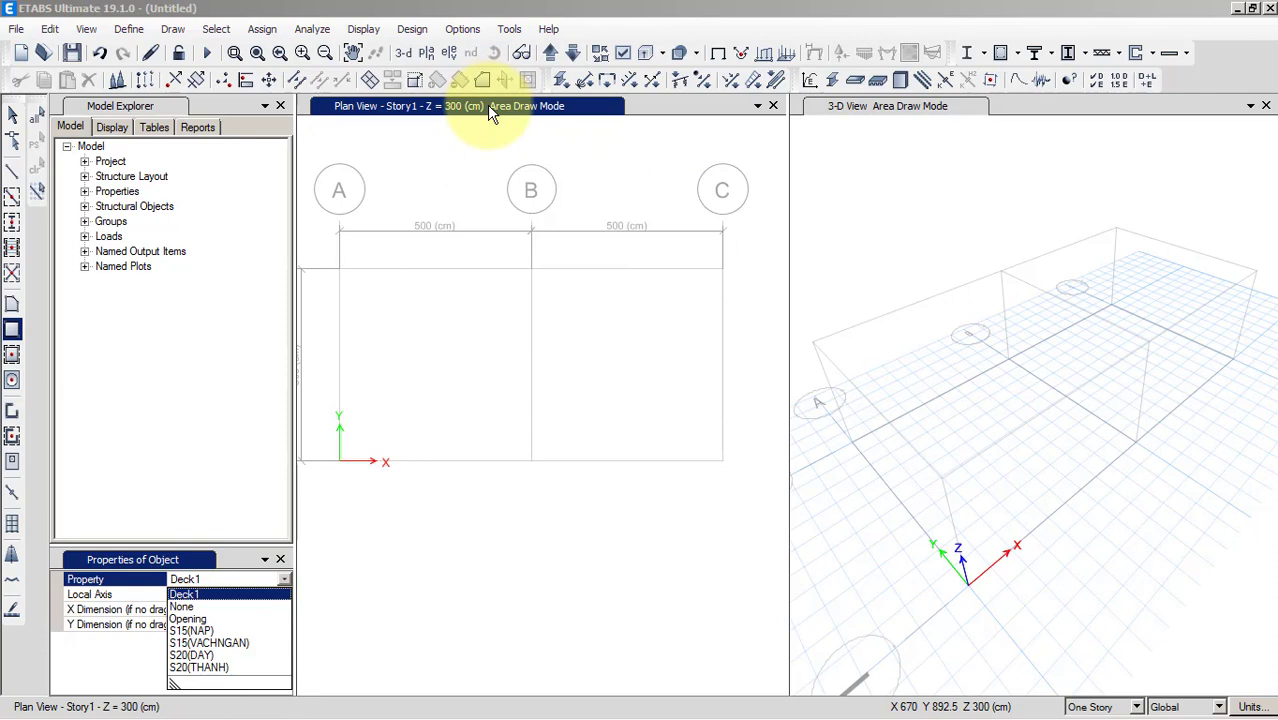
pyautogui.click(12, 115)
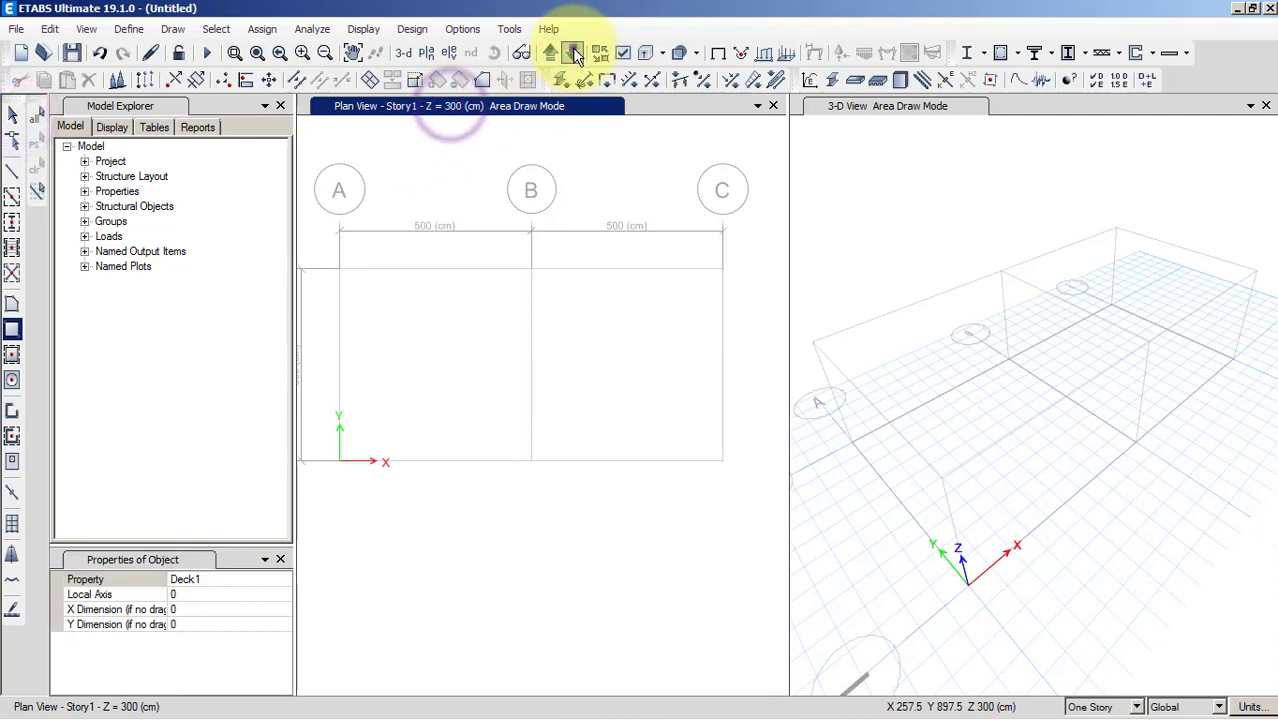
# On the Base plan, draw two rectangular S20(DAY) slabs filling the bays between grids A–B and B–C
pyautogui.click(573, 52)
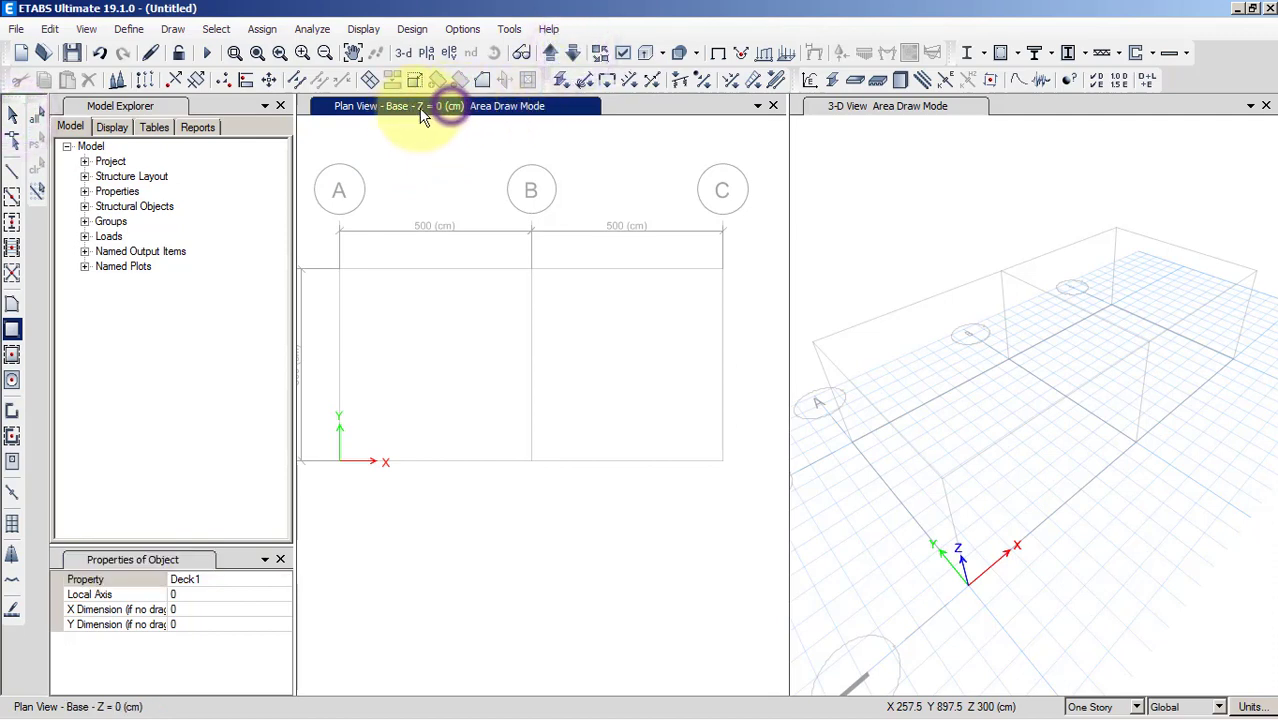
pyautogui.click(12, 330)
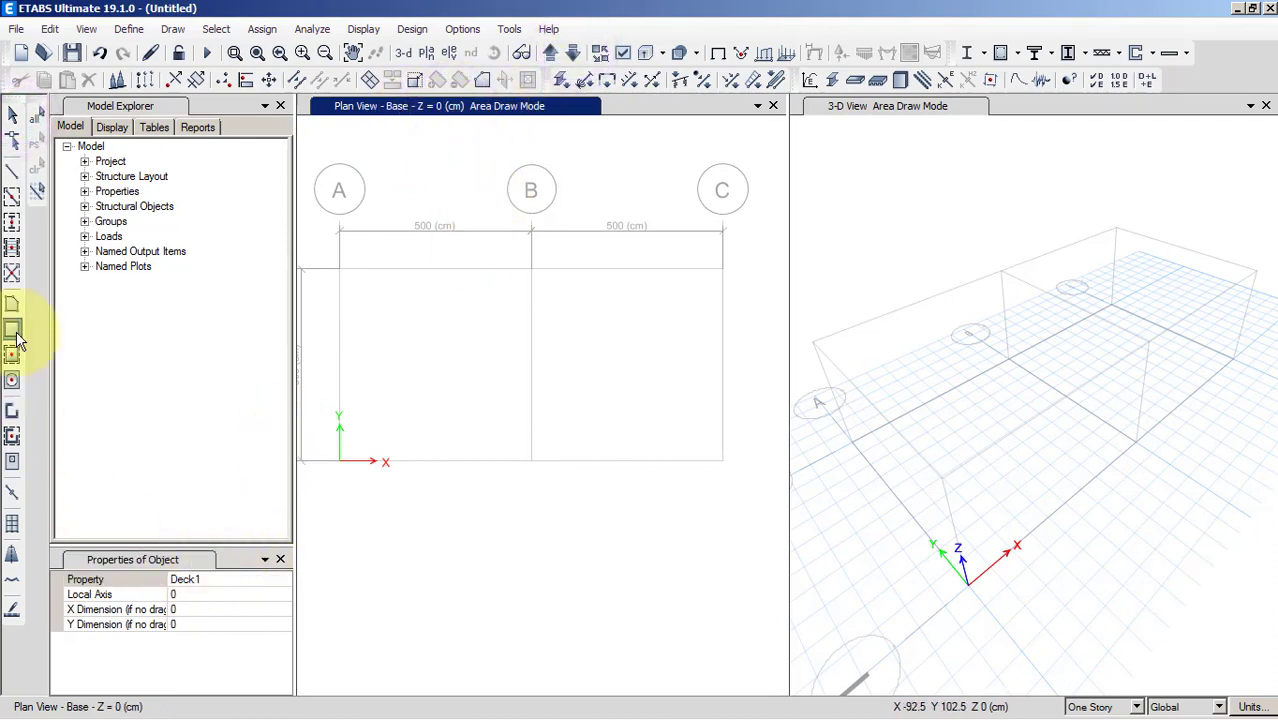
pyautogui.click(245, 580)
pyautogui.click(284, 580)
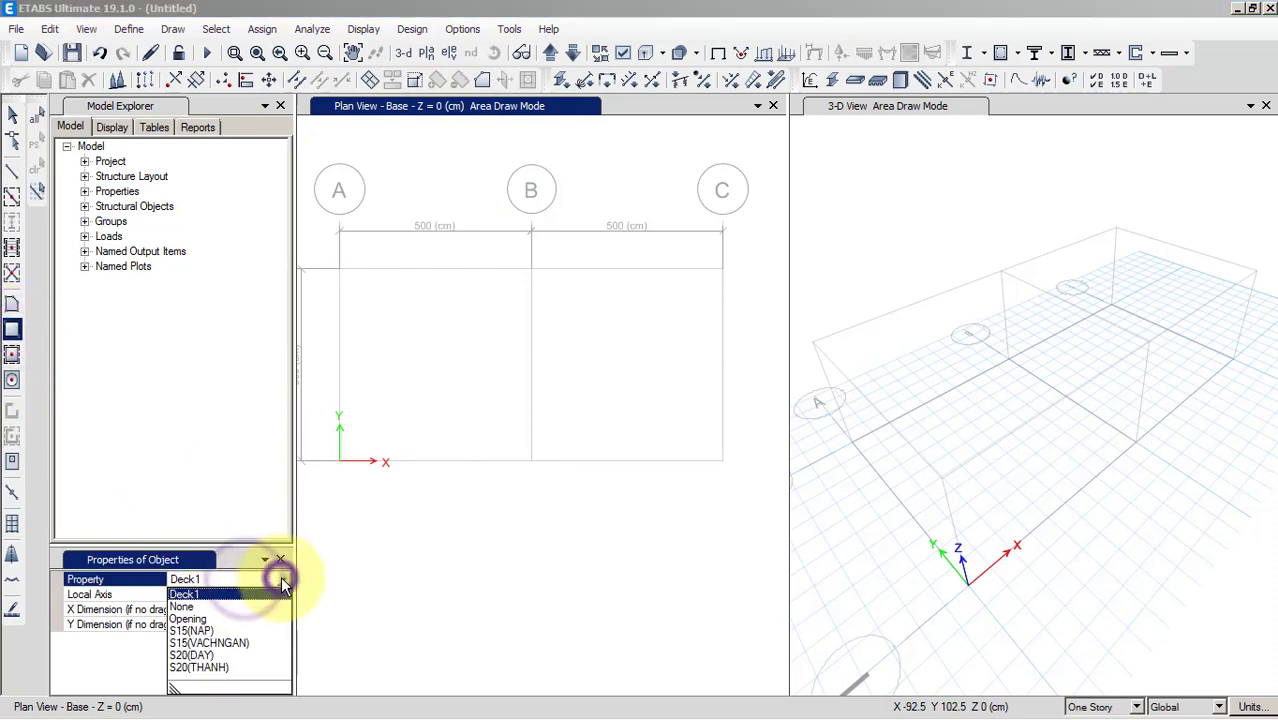
pyautogui.click(195, 656)
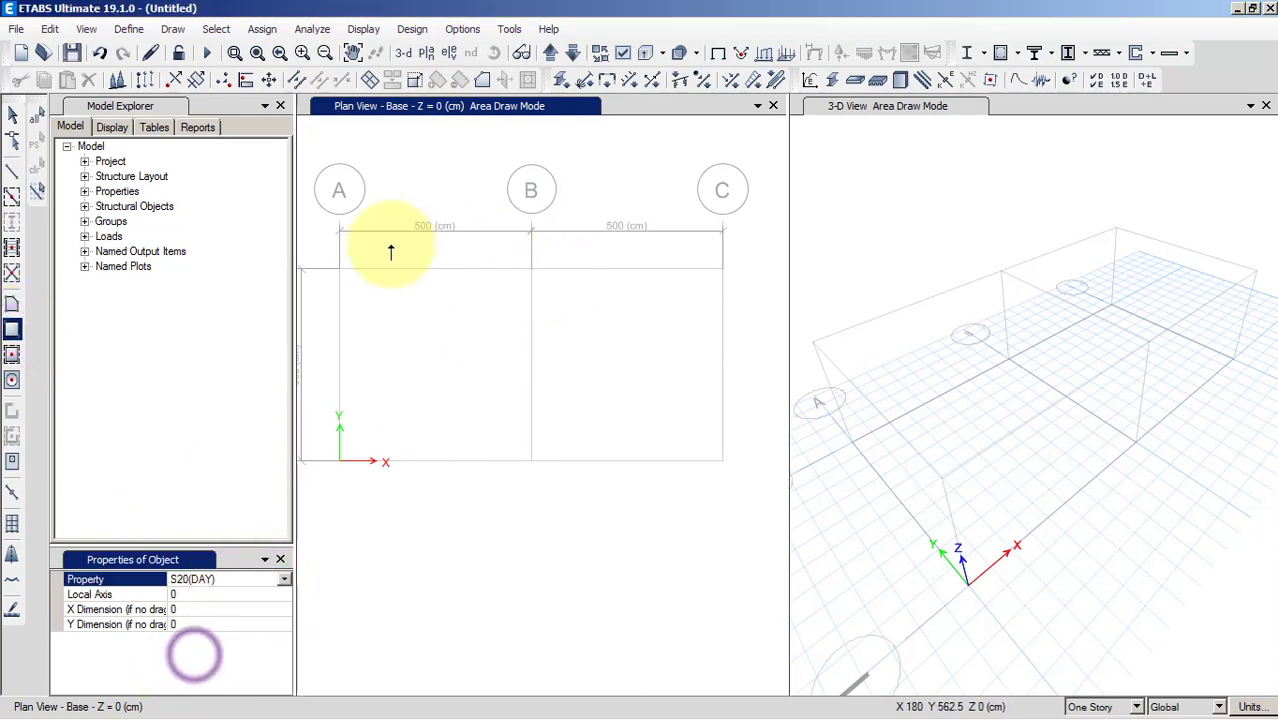
pyautogui.click(340, 272)
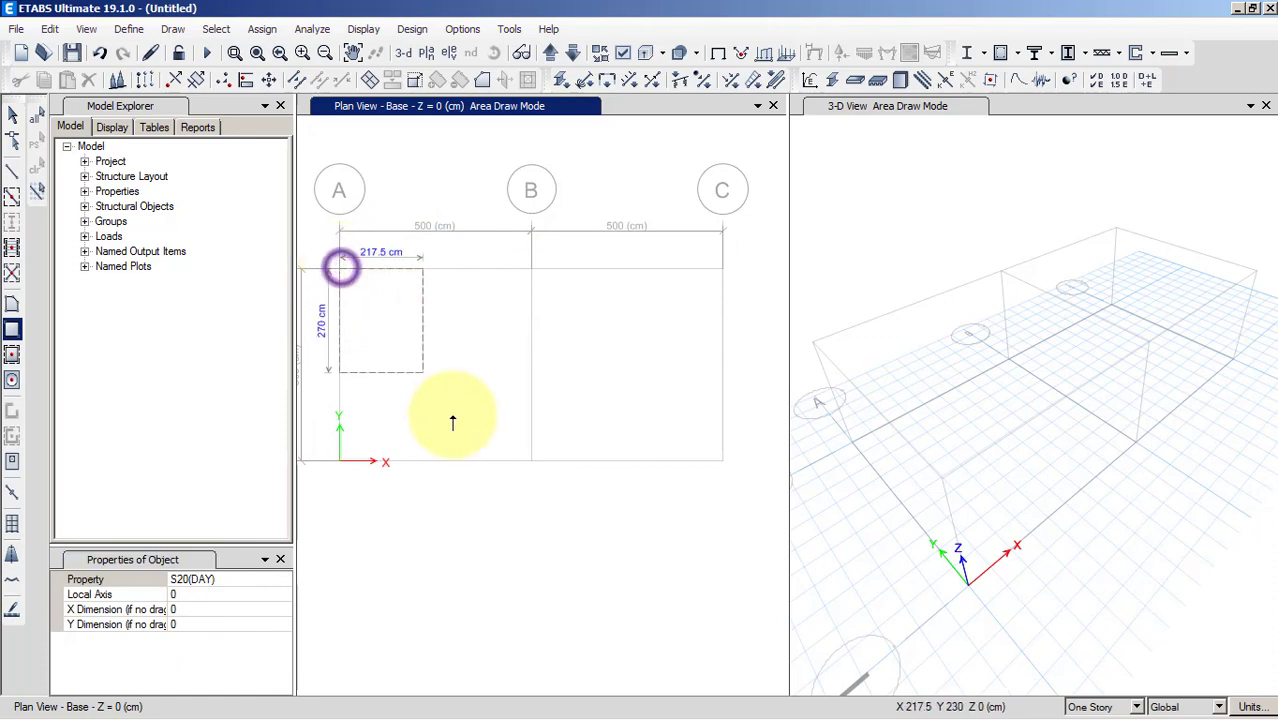
pyautogui.click(533, 463)
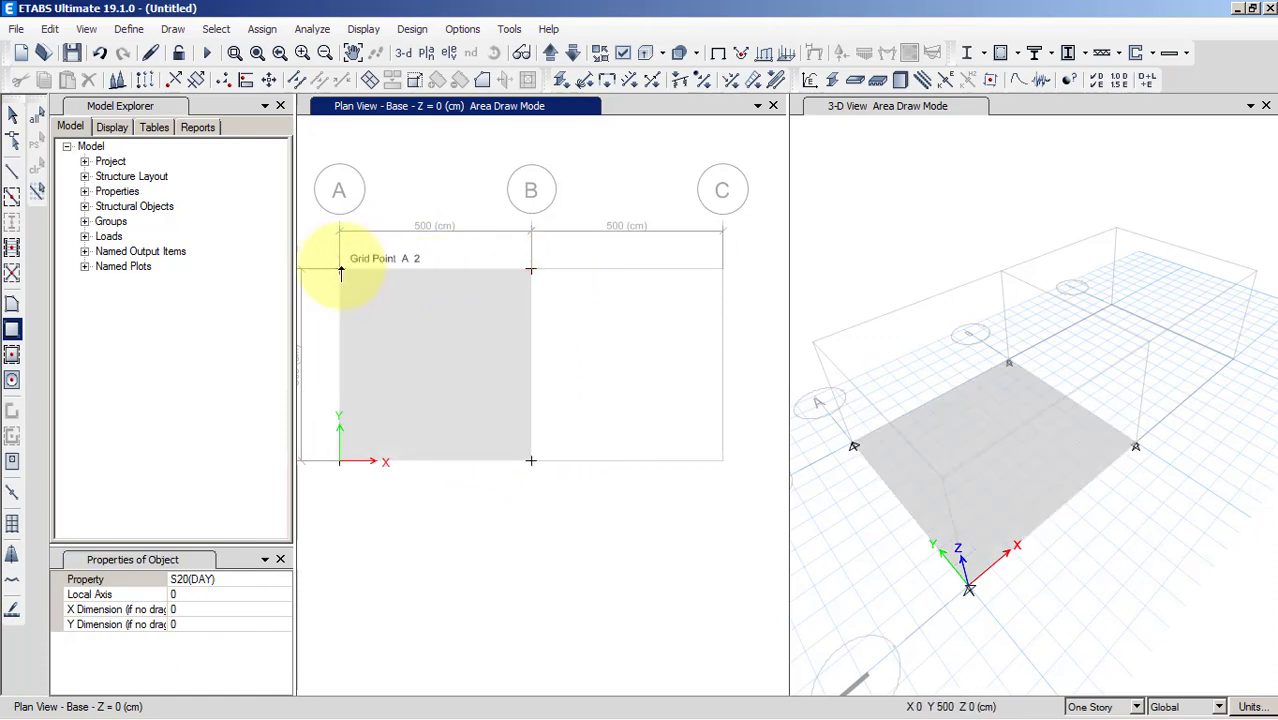
pyautogui.click(531, 270)
pyautogui.click(723, 461)
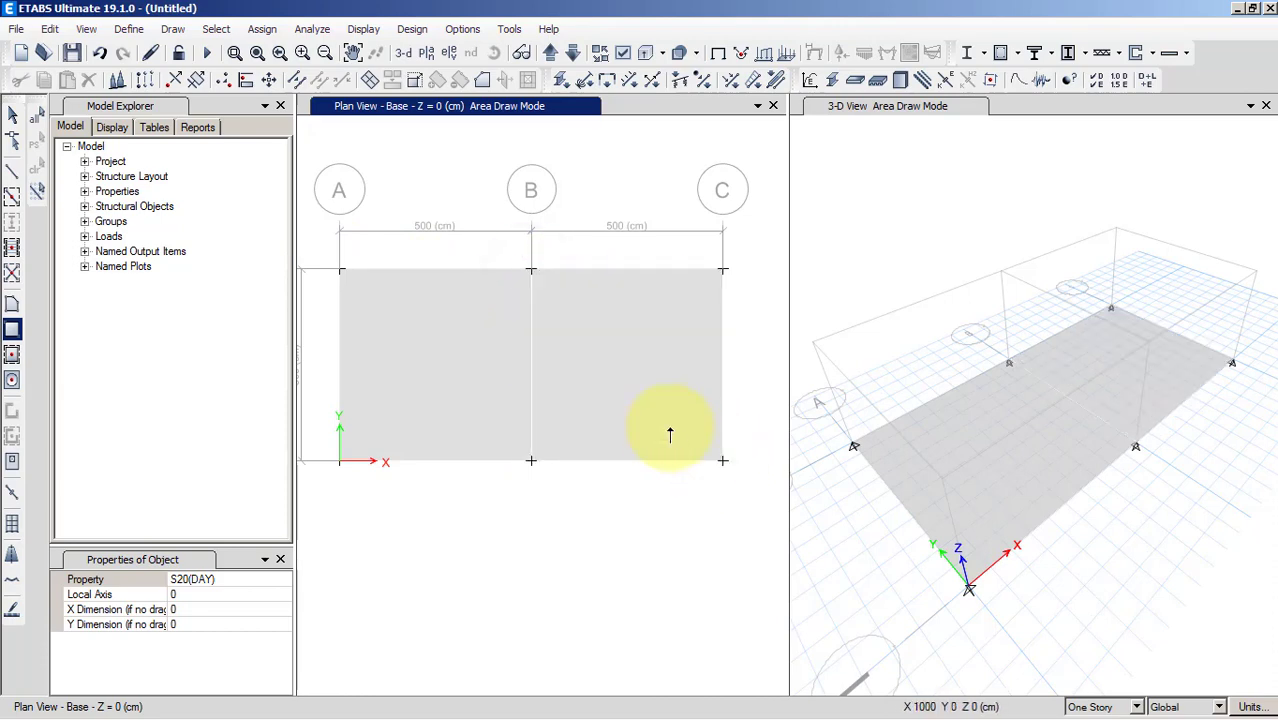
pyautogui.click(12, 115)
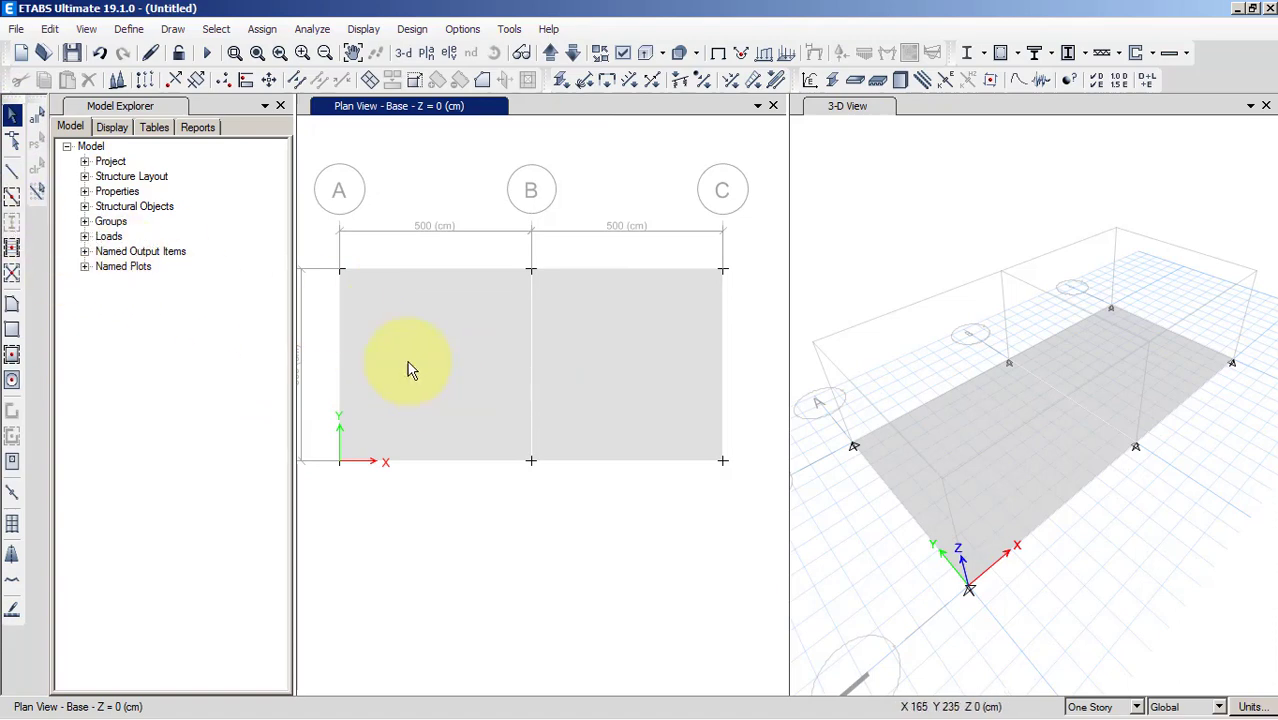
# Select both rectangular bottom slabs between grids A–B and B–C on the Base plan
pyautogui.click(456, 358)
pyautogui.click(594, 364)
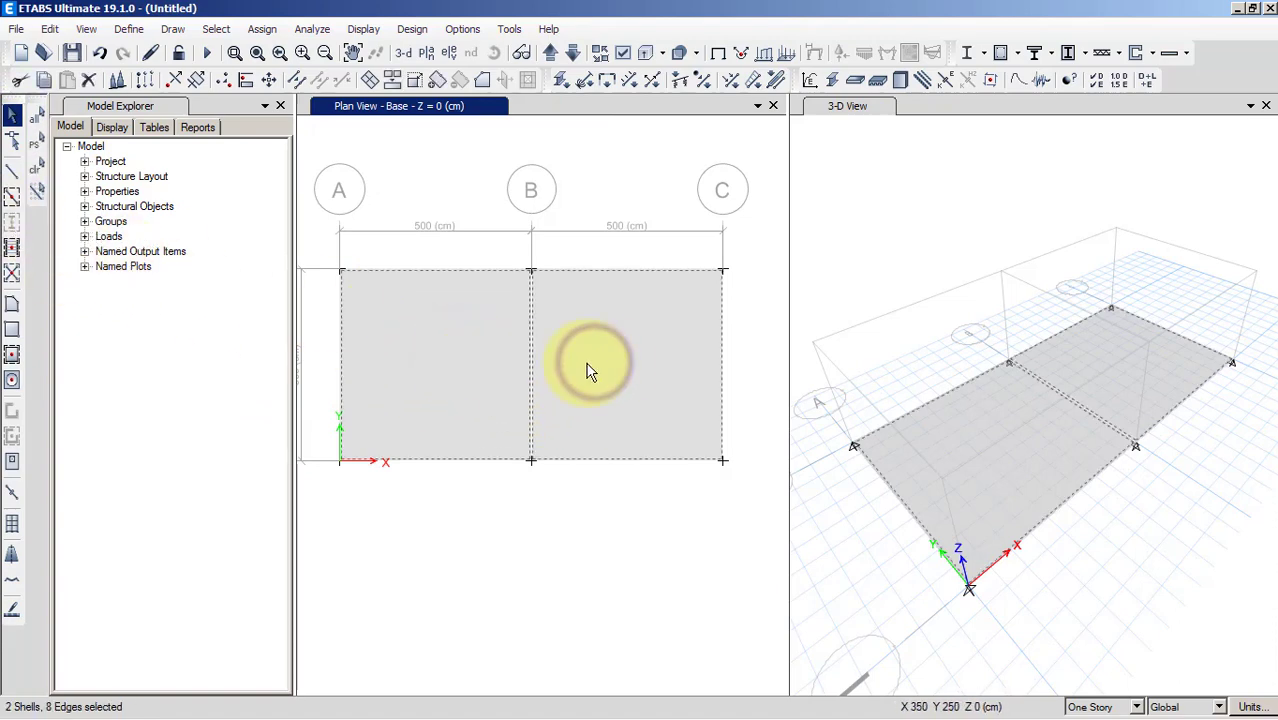
pyautogui.click(410, 350)
pyautogui.click(563, 342)
pyautogui.click(443, 347)
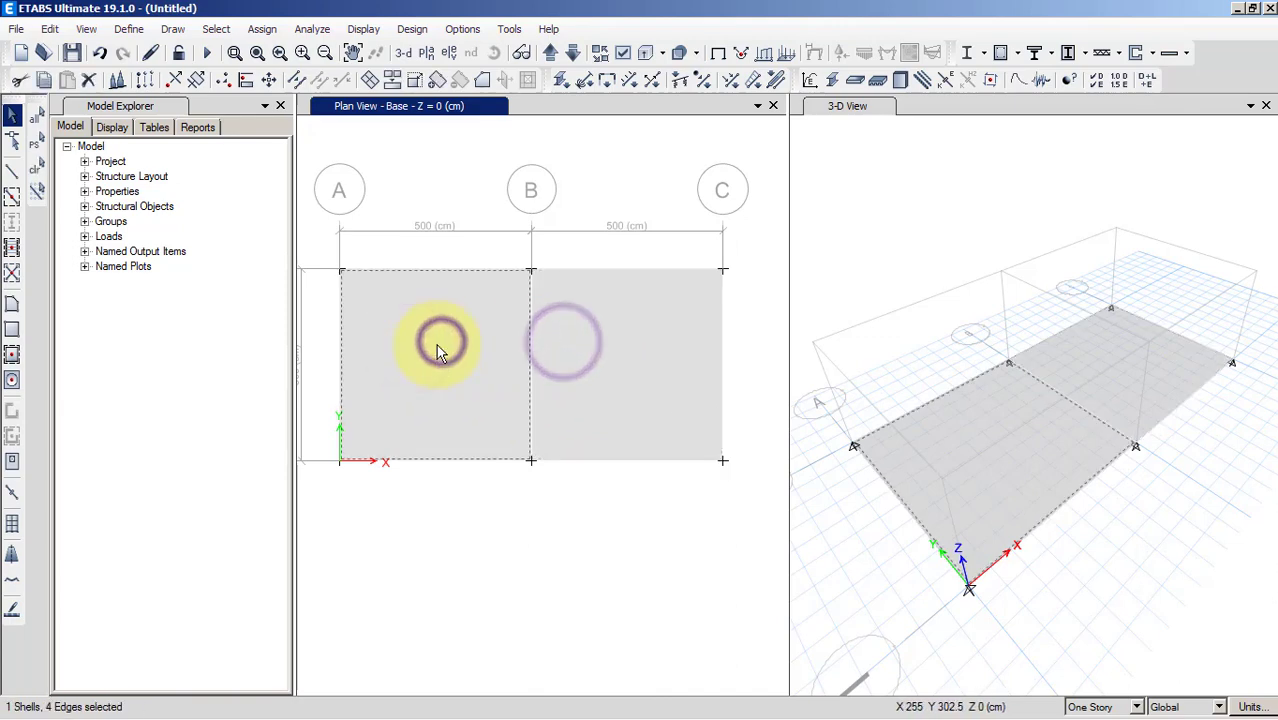
pyautogui.click(621, 336)
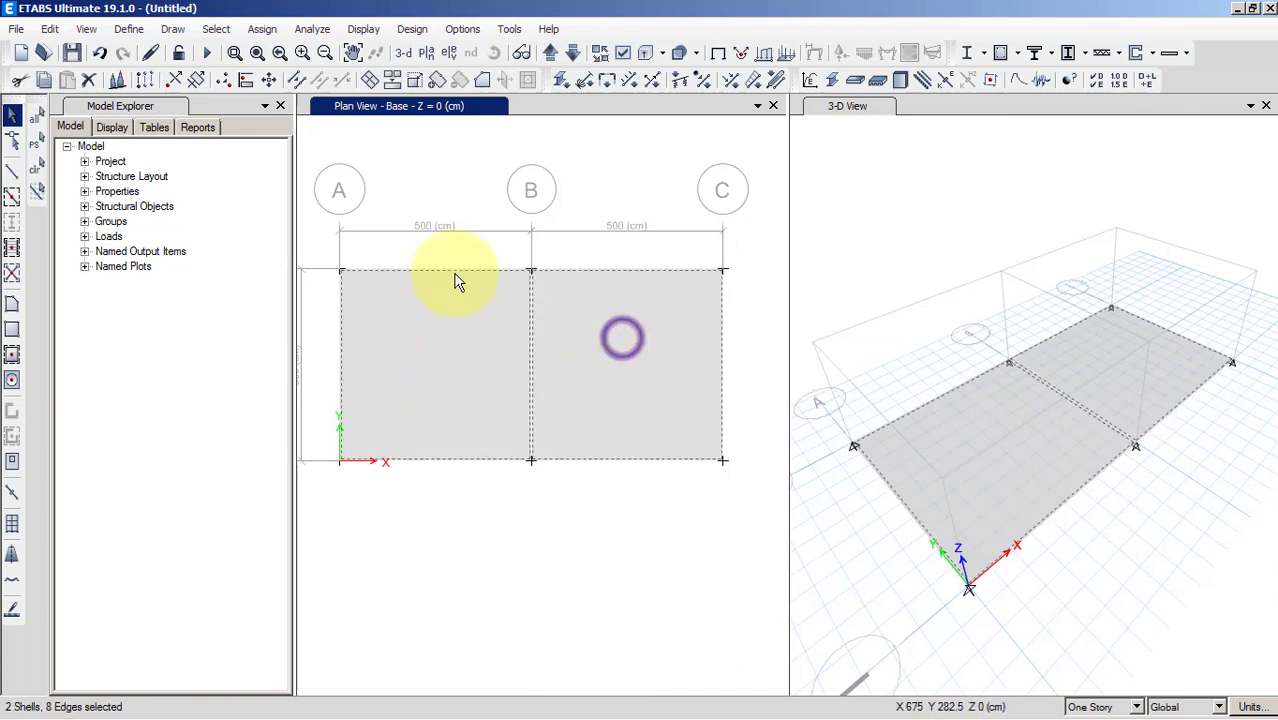
pyautogui.click(443, 347)
pyautogui.click(588, 340)
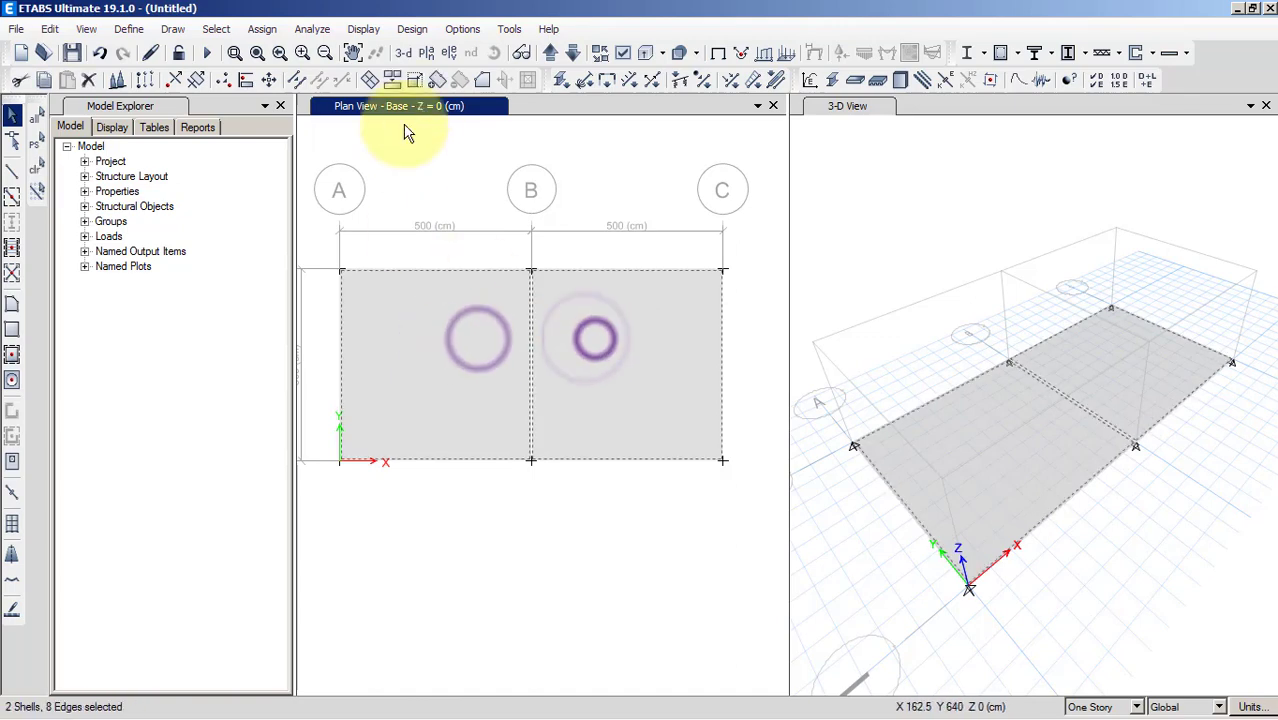
pyautogui.click(263, 30)
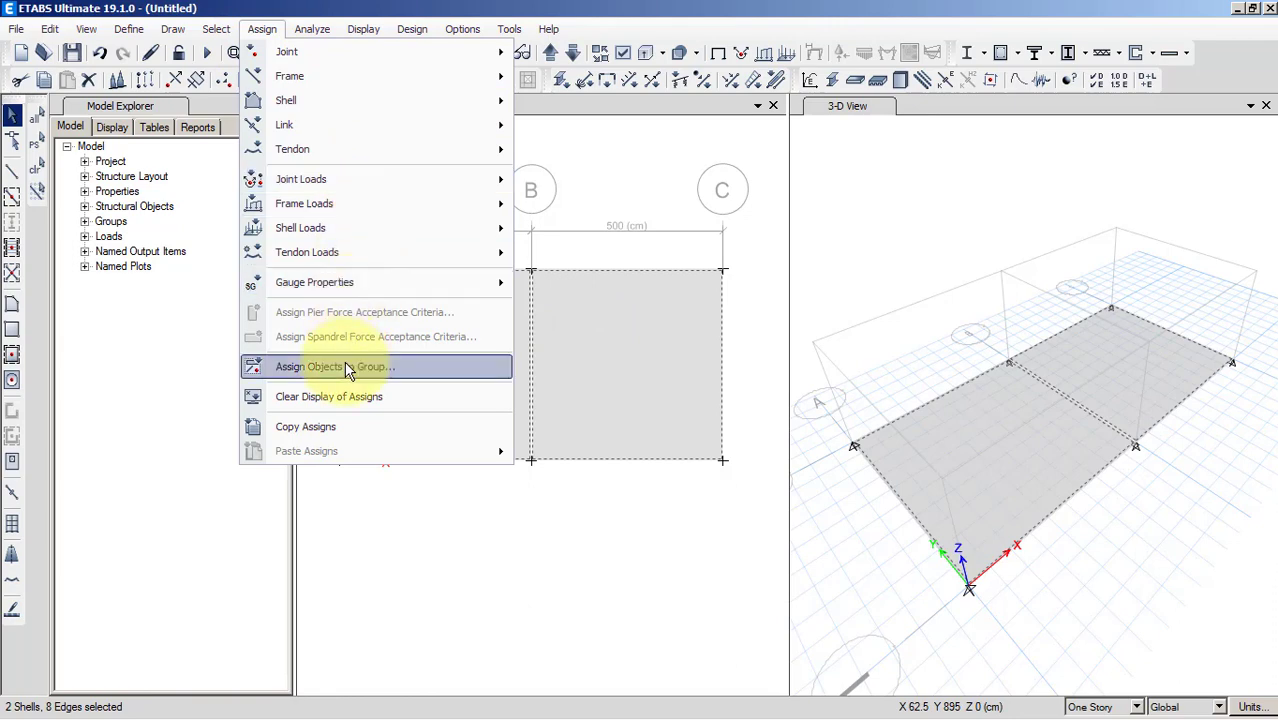
pyautogui.moveTo(367, 228)
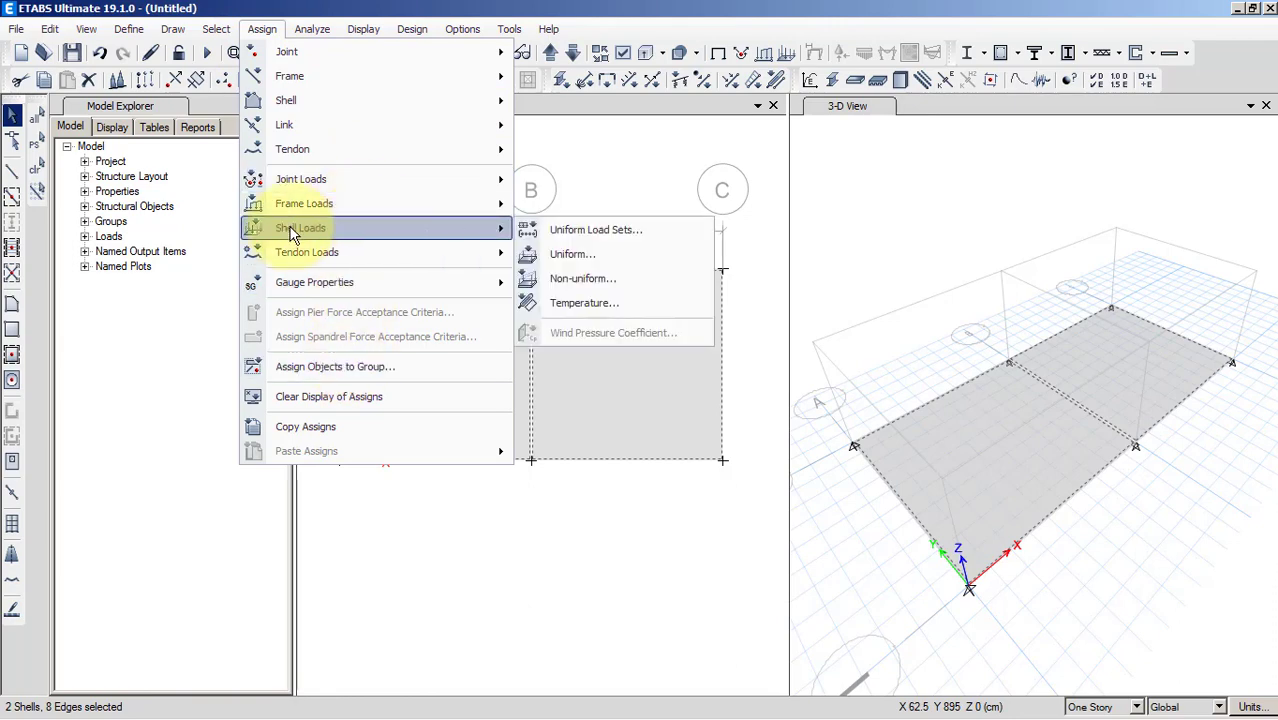
pyautogui.click(575, 263)
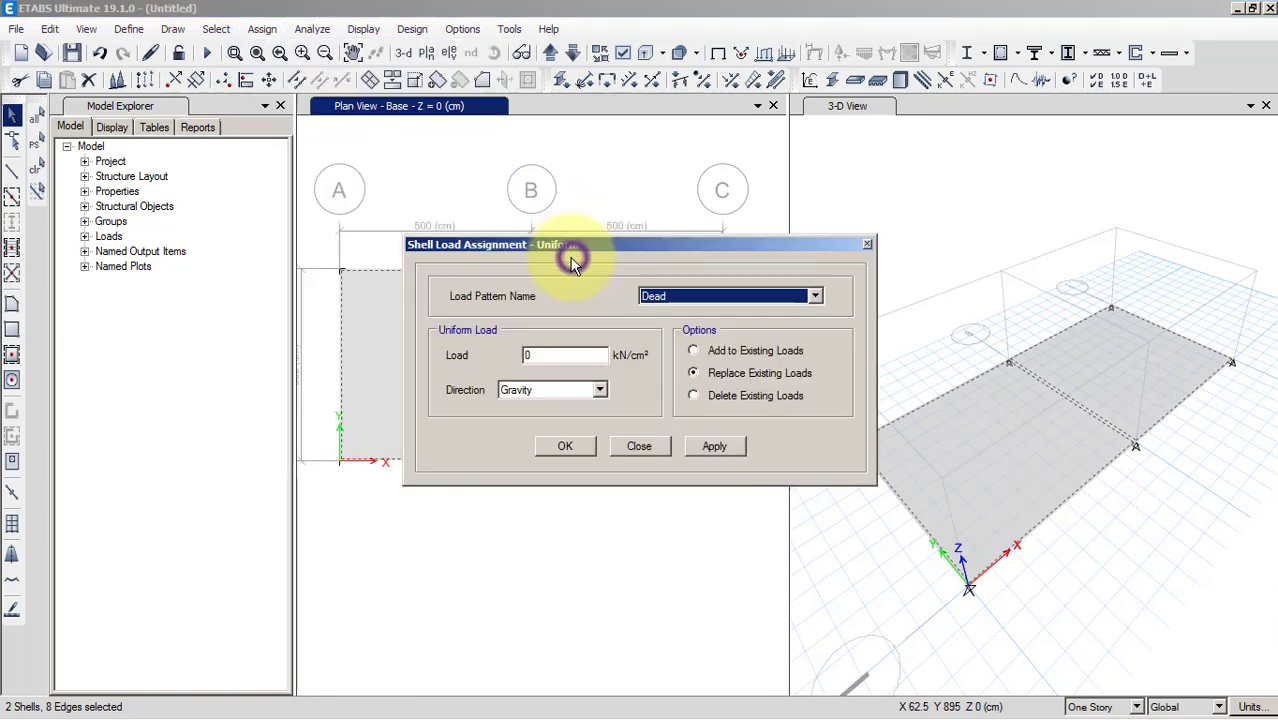
pyautogui.click(672, 298)
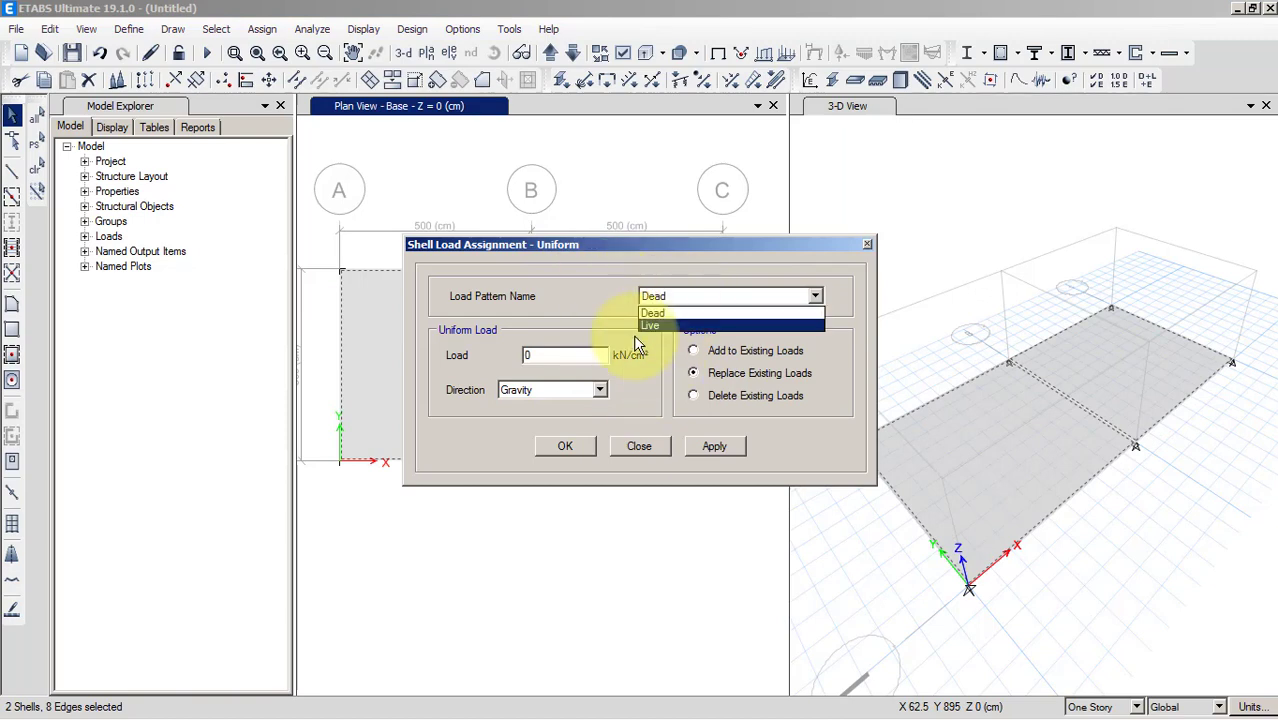
pyautogui.click(639, 446)
pyautogui.click(639, 446)
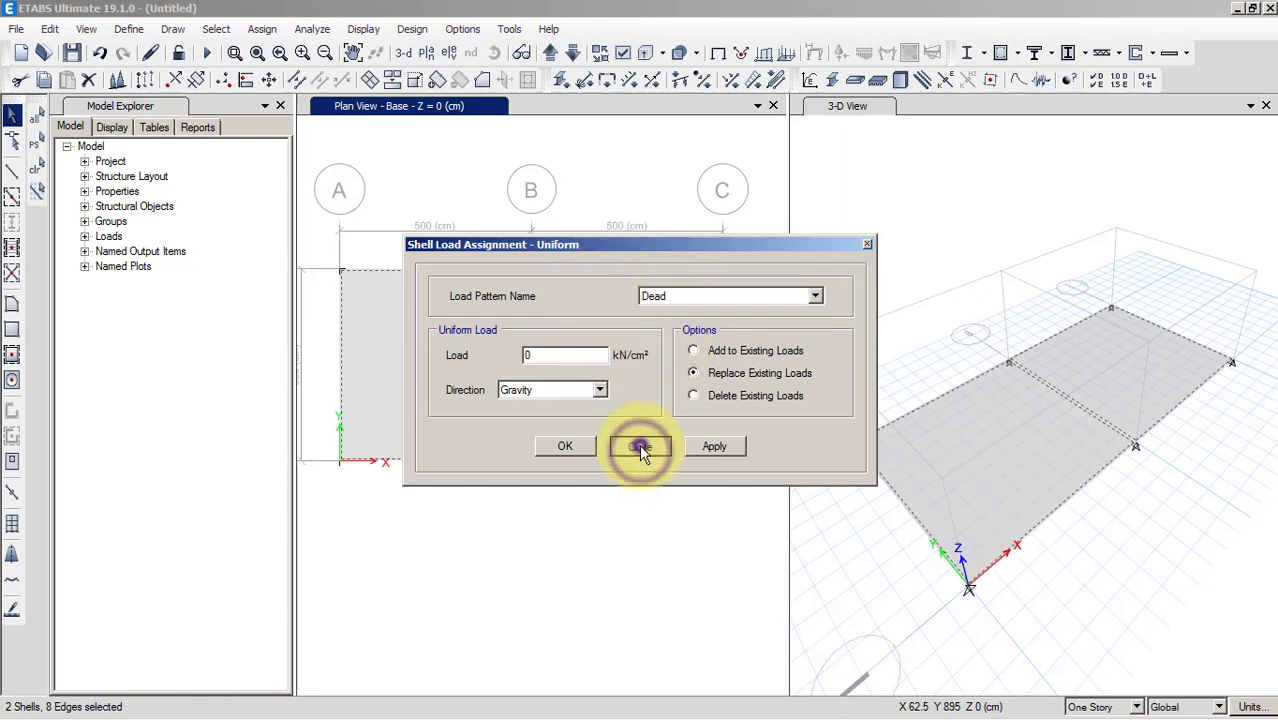
# In the load pattern definitions, rename the Dead pattern as SDL and set its self-weight multiplier to 1.1
pyautogui.click(129, 29)
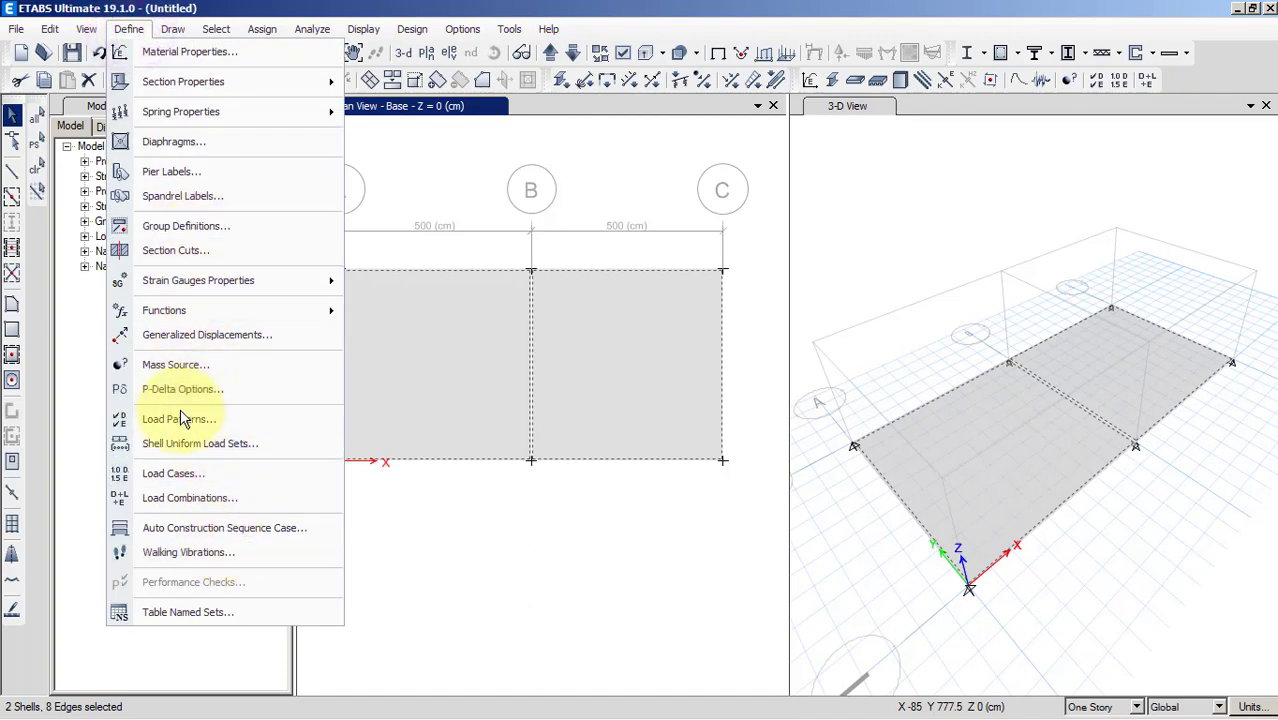
pyautogui.click(228, 420)
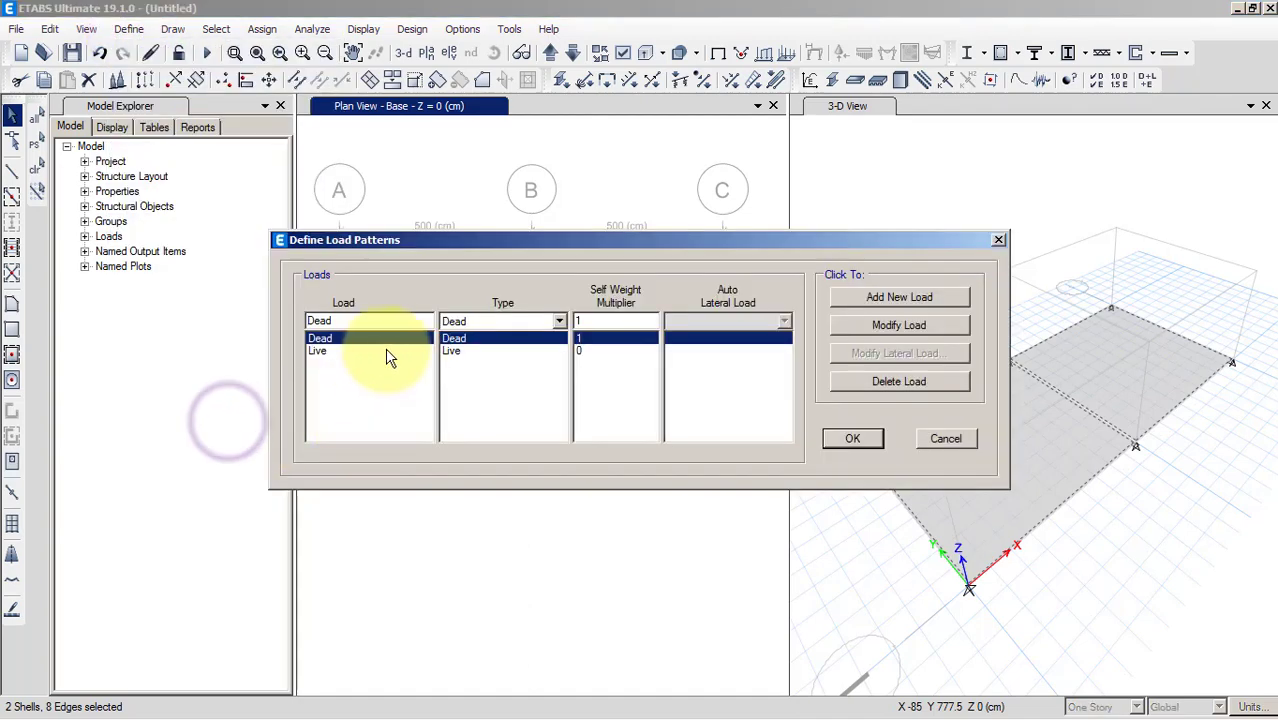
pyautogui.click(337, 350)
pyautogui.click(340, 338)
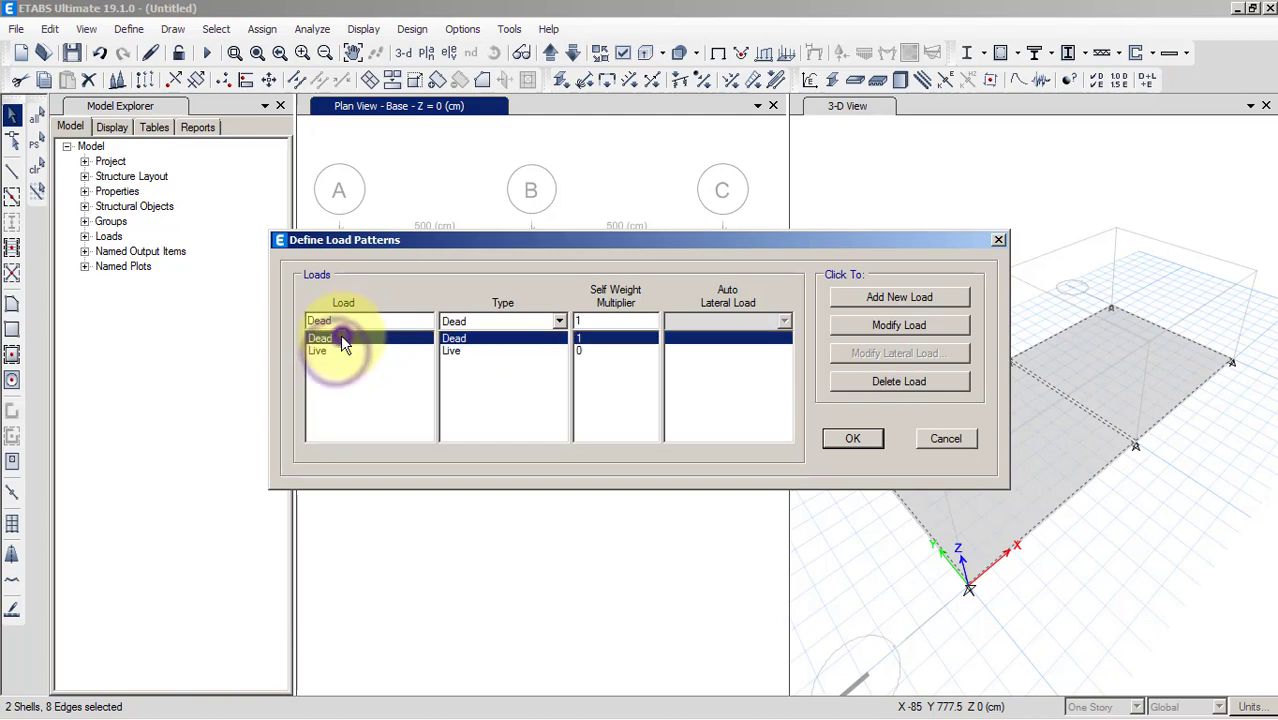
pyautogui.doubleClick(343, 321)
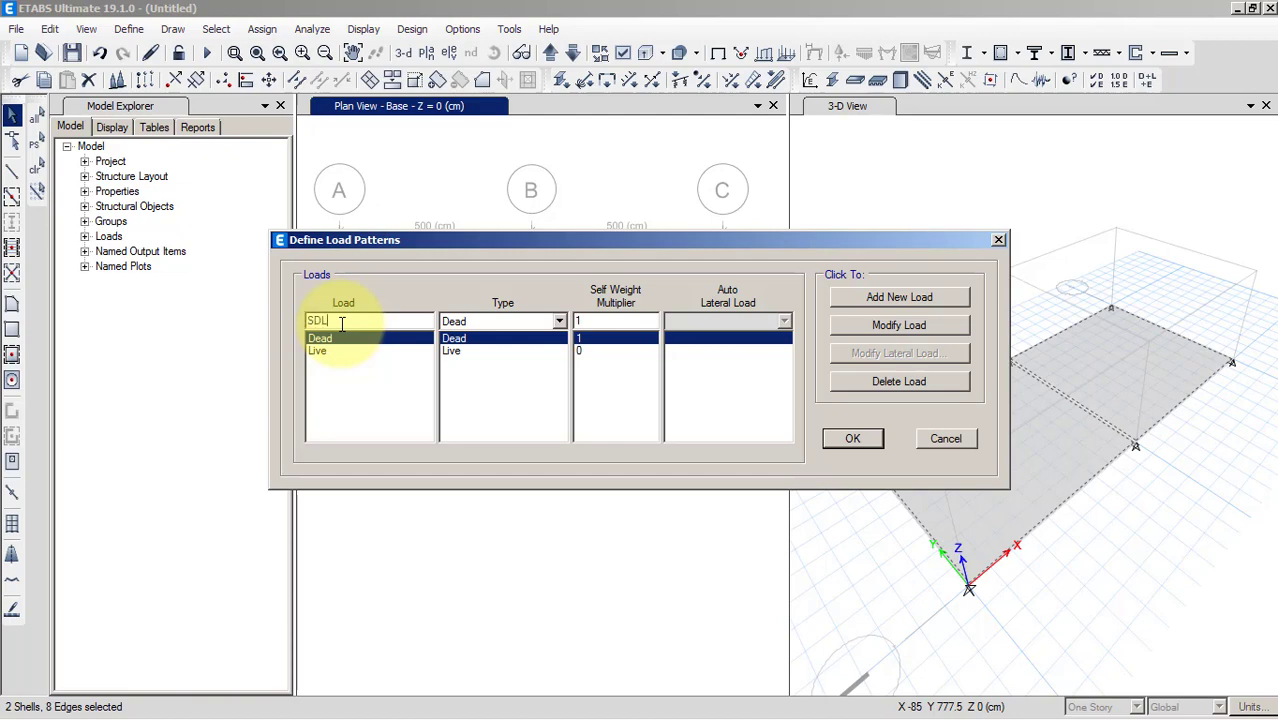
pyautogui.click(612, 322)
pyautogui.write('.1')
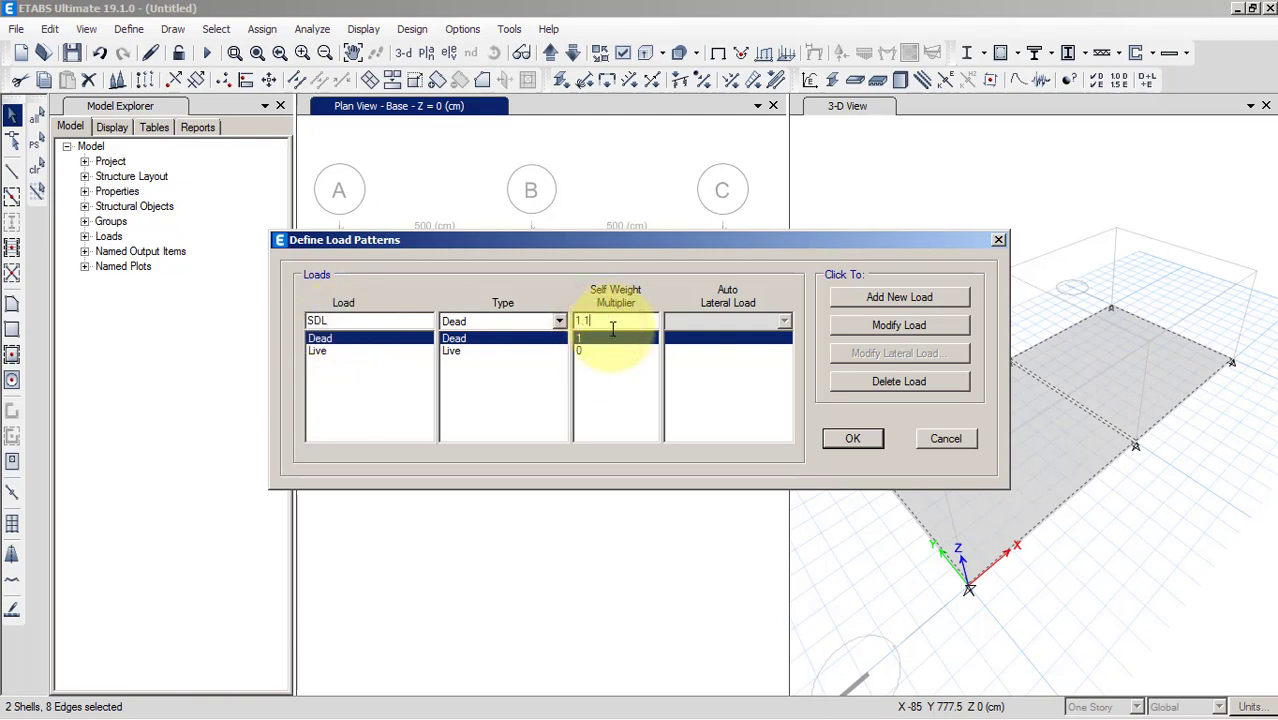
pyautogui.click(890, 330)
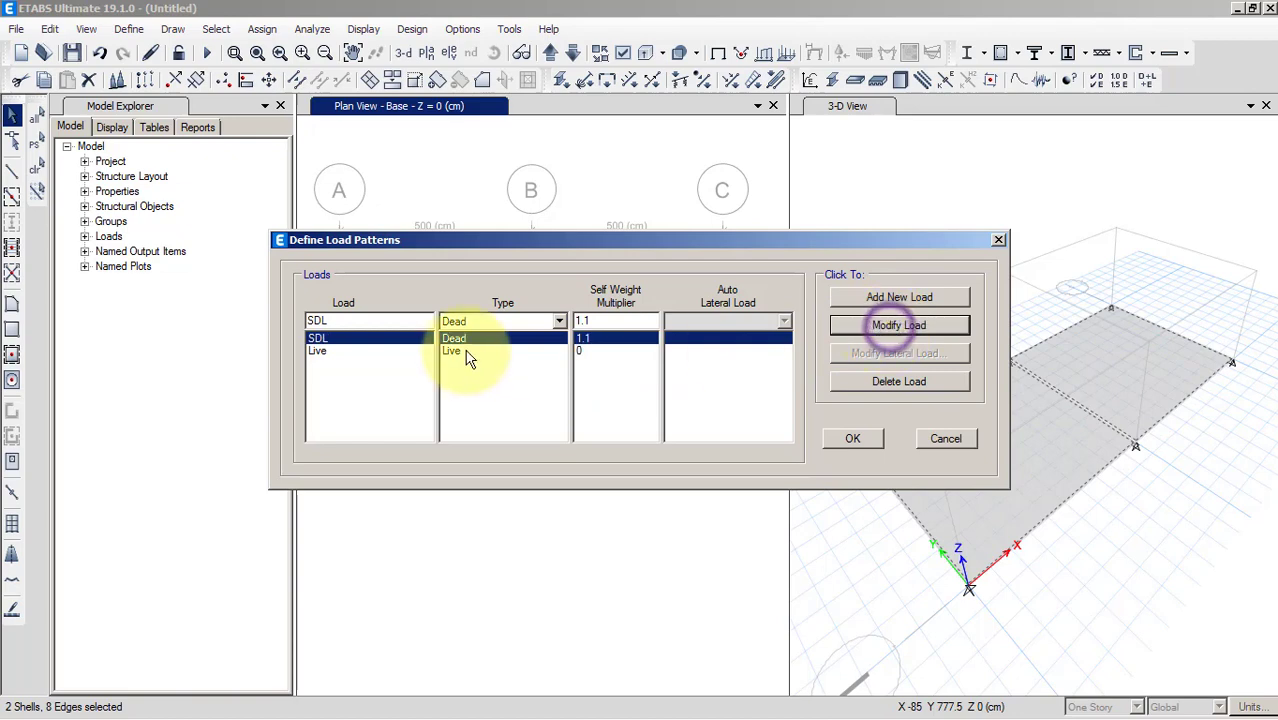
# For the Live load pattern, enter the new name SL and open the load type choices
pyautogui.click(325, 350)
pyautogui.moveTo(345, 320); pyautogui.dragTo(197, 315)
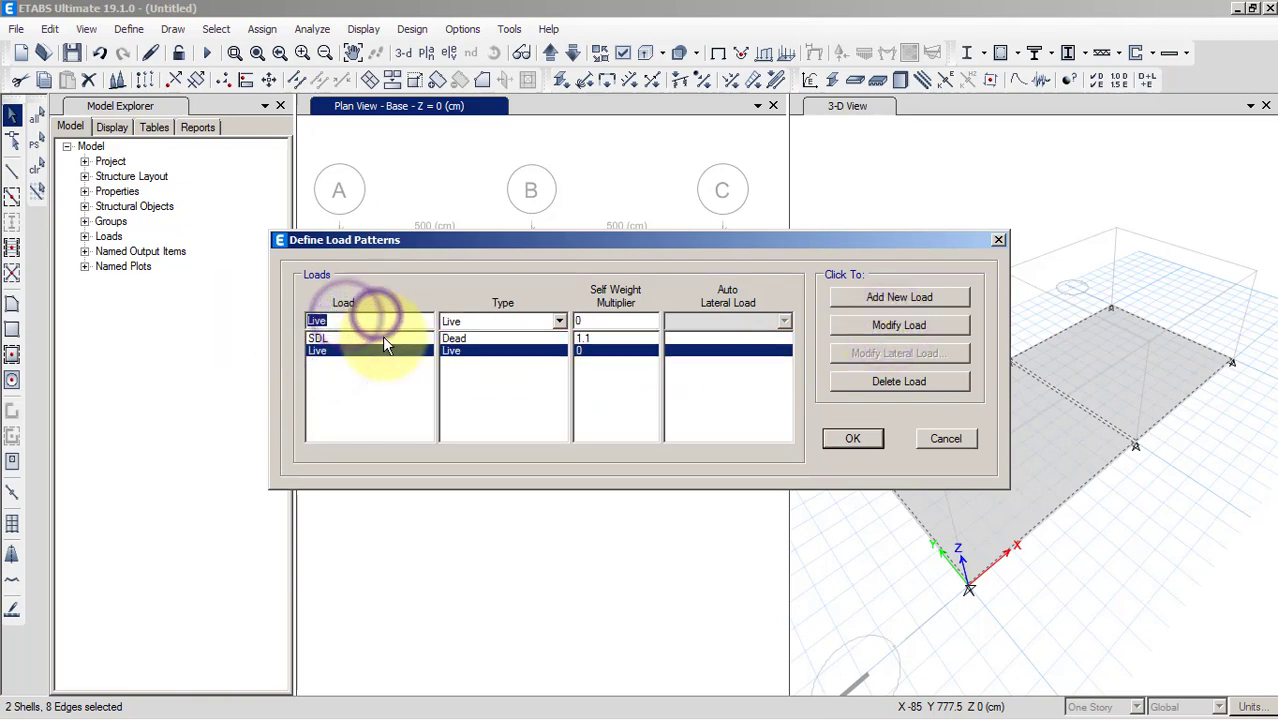
pyautogui.write('D')
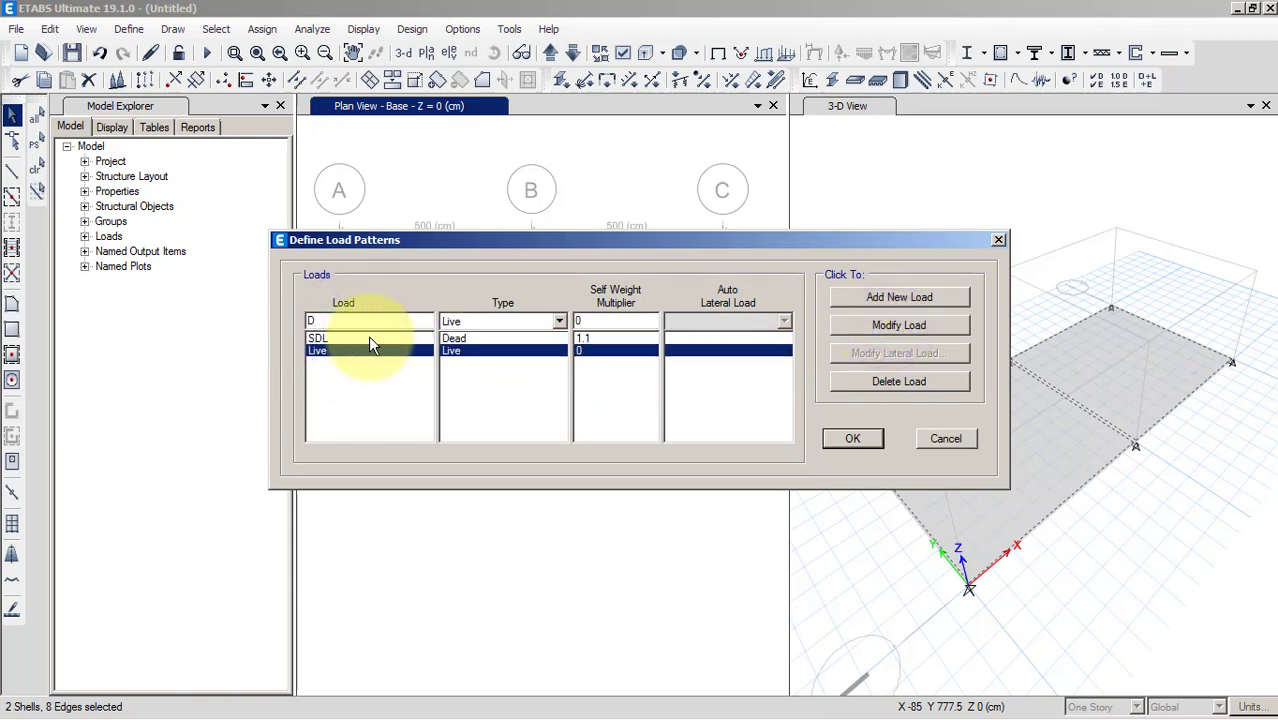
pyautogui.moveTo(340, 319); pyautogui.dragTo(290, 330)
pyautogui.write('SL')
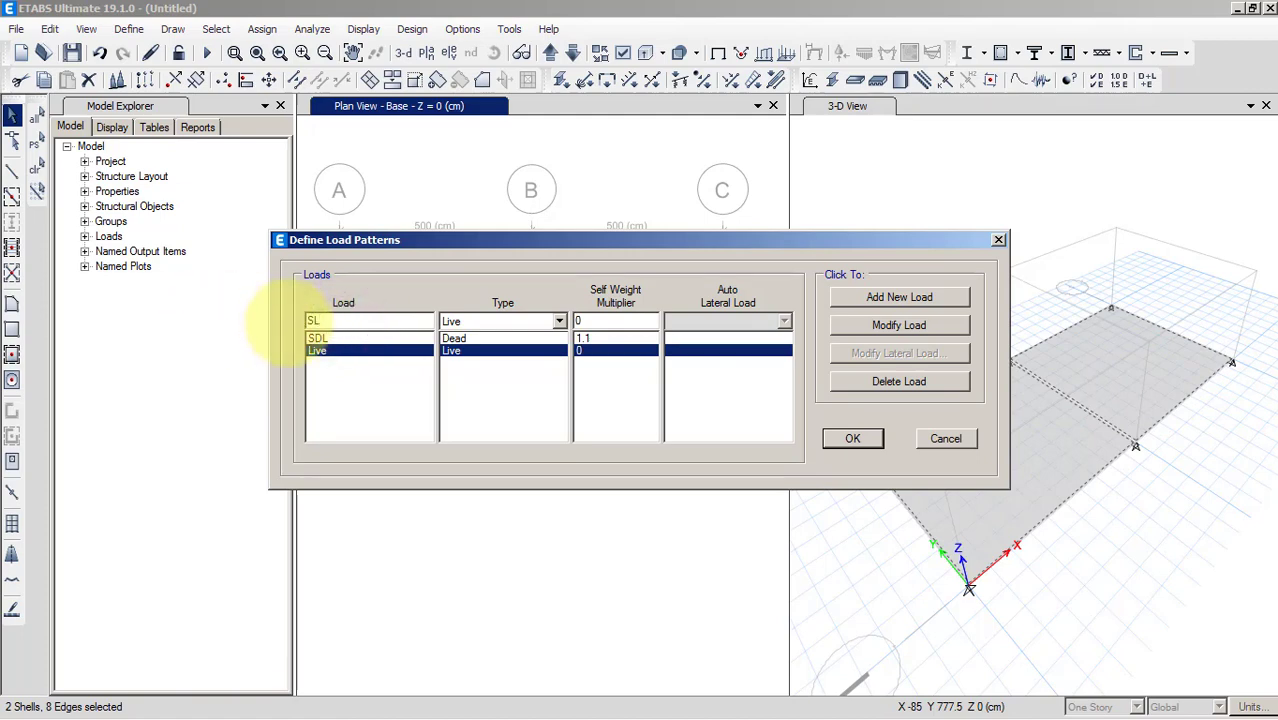
pyautogui.click(485, 321)
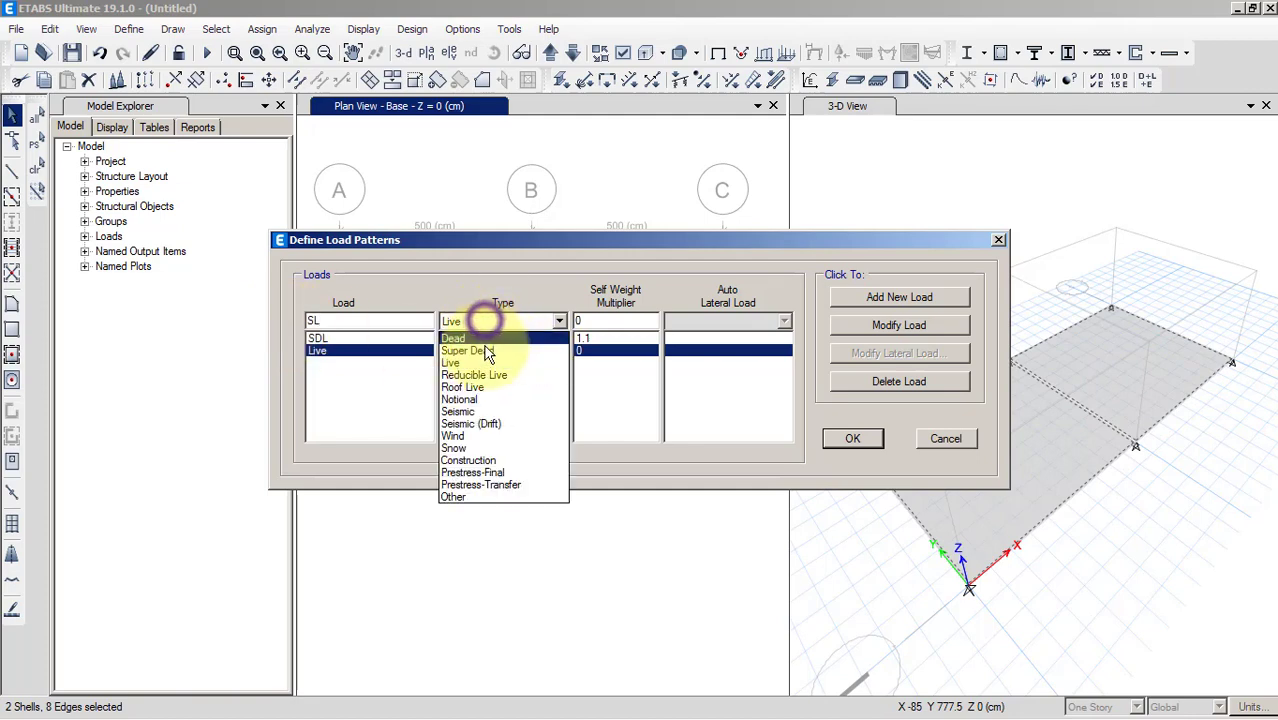
# Add the load pattern SL as a Super Dead type with a self weight multiplier of 0
pyautogui.click(478, 350)
pyautogui.click(602, 321)
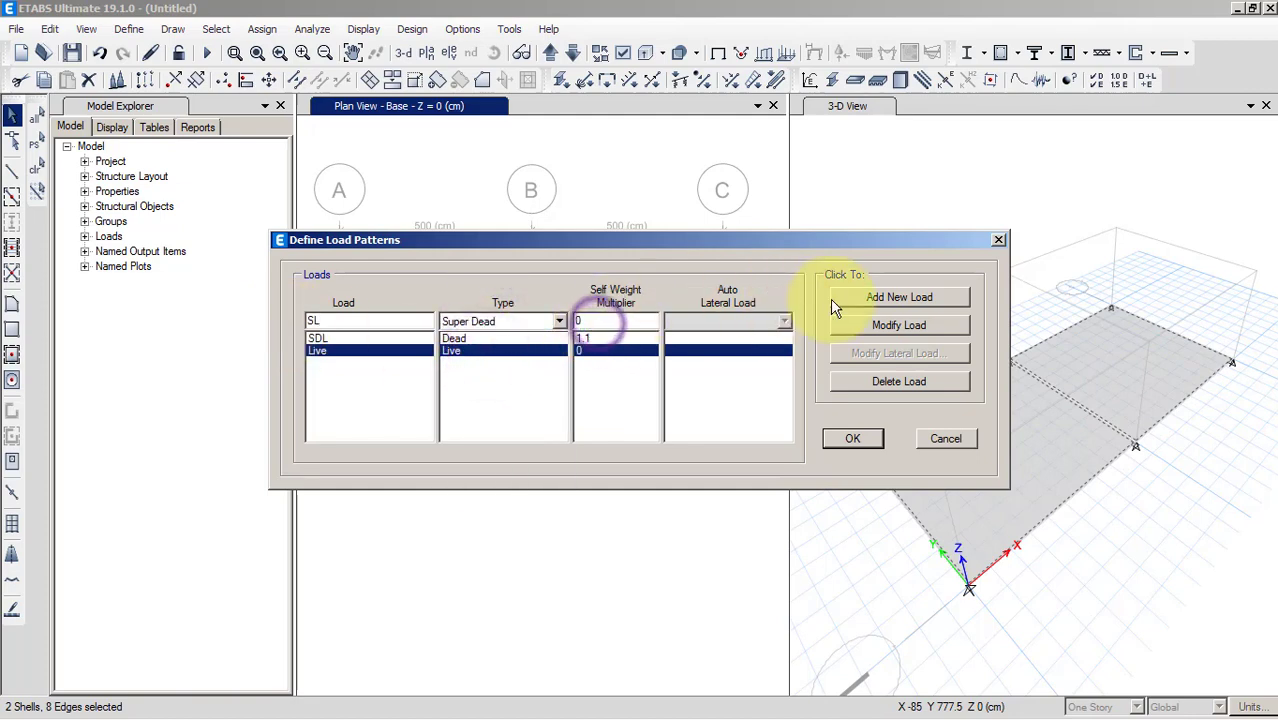
pyautogui.click(863, 296)
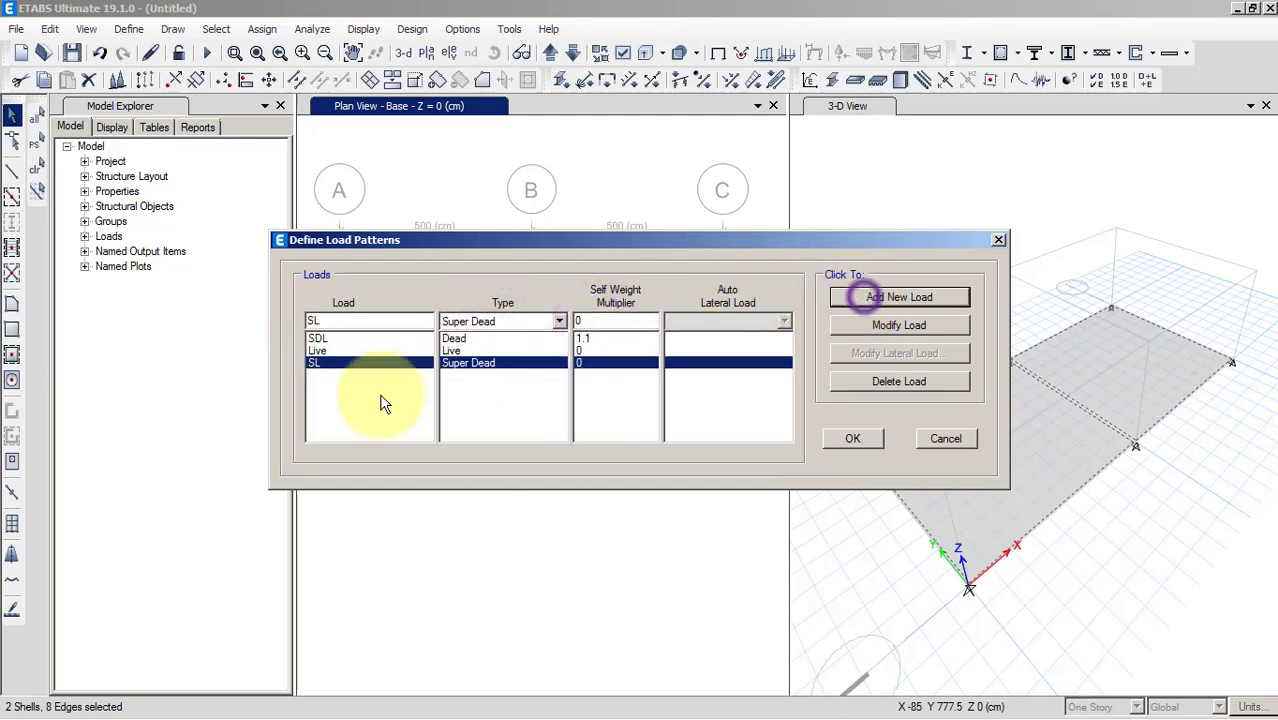
# Modify the Live load pattern, renaming it WL and changing its type to Super Dead
pyautogui.click(330, 350)
pyautogui.doubleClick(330, 321)
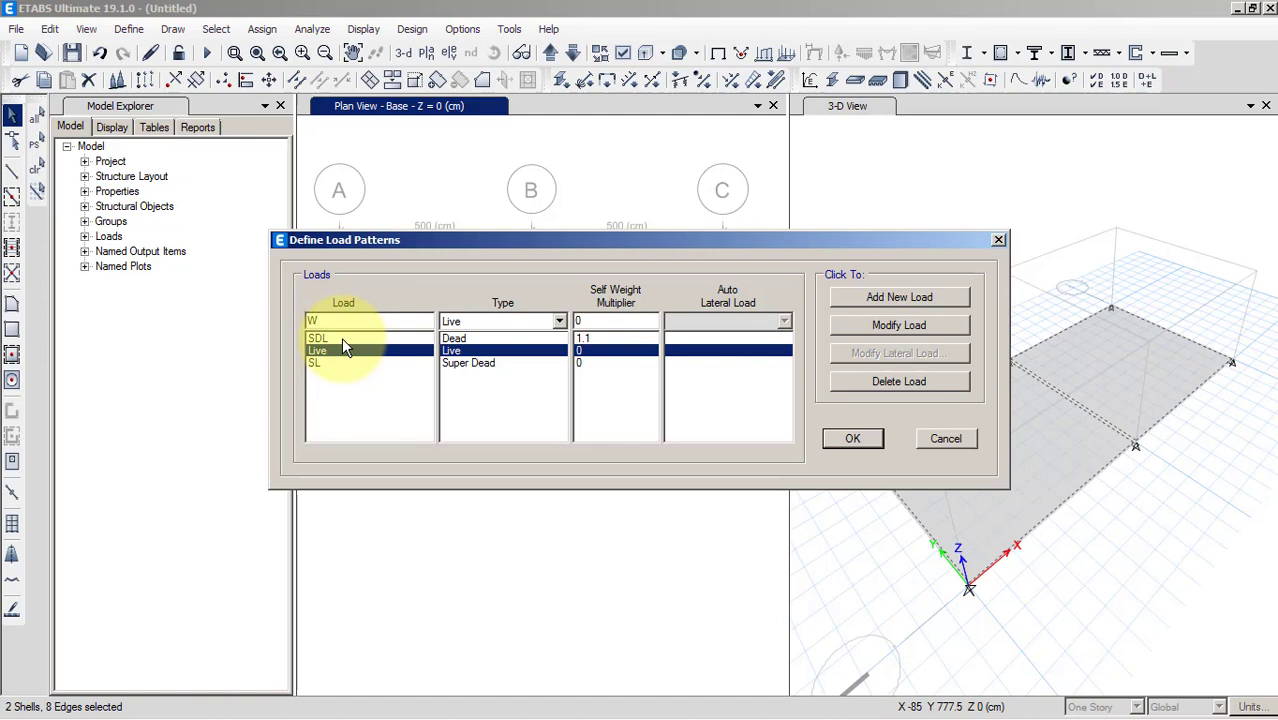
pyautogui.click(502, 320)
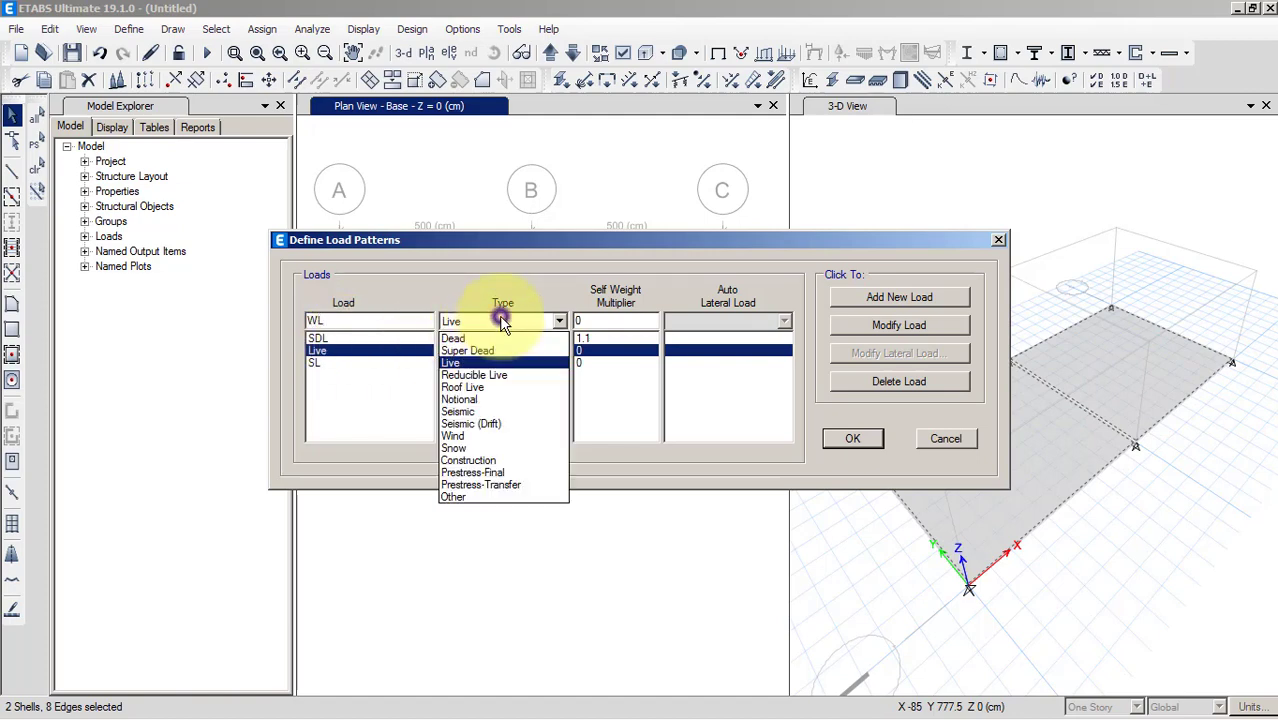
pyautogui.click(496, 351)
pyautogui.click(899, 325)
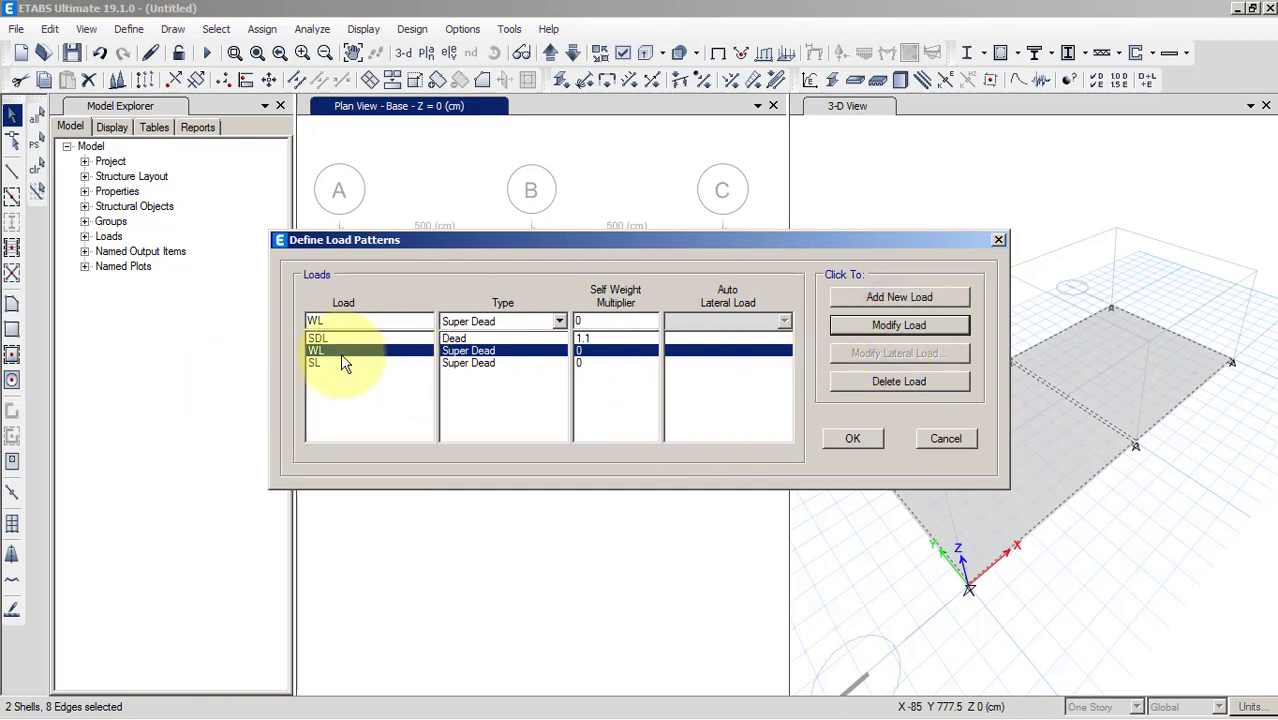
# Add a Super Dead load pattern named CL and accept the load pattern definitions
pyautogui.click(365, 320)
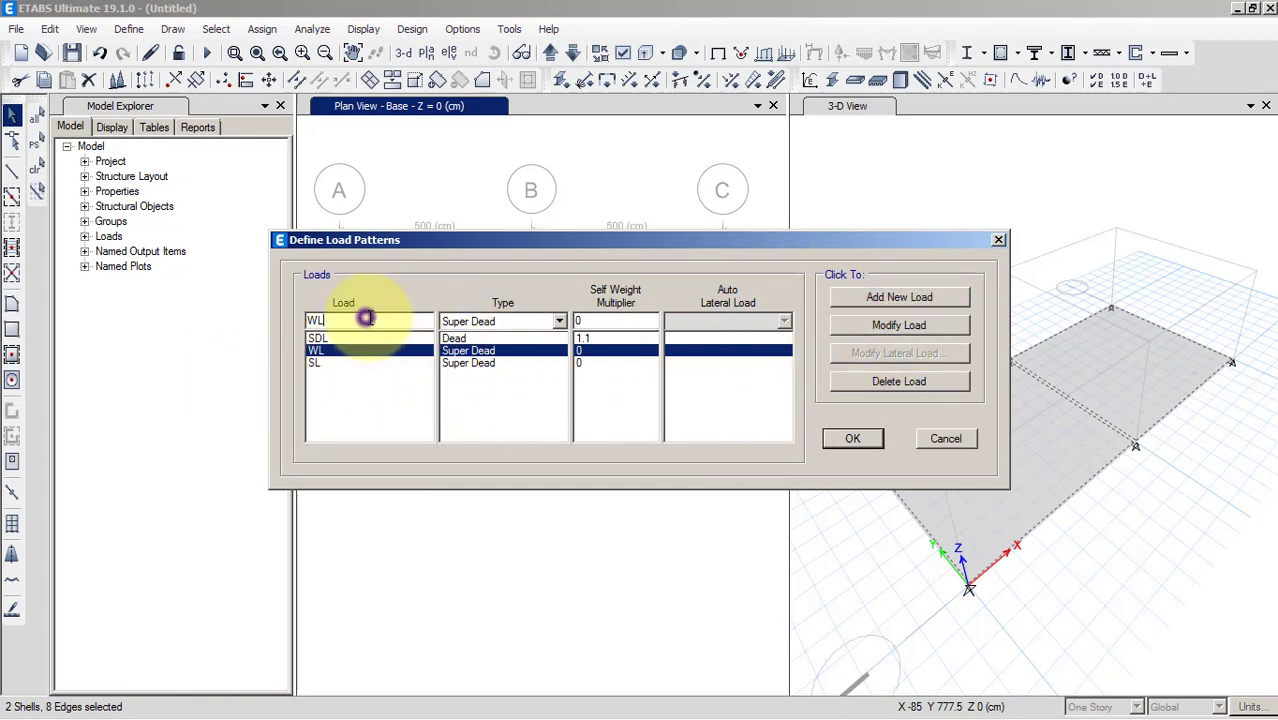
pyautogui.moveTo(428, 258); pyautogui.dragTo(451, 290)
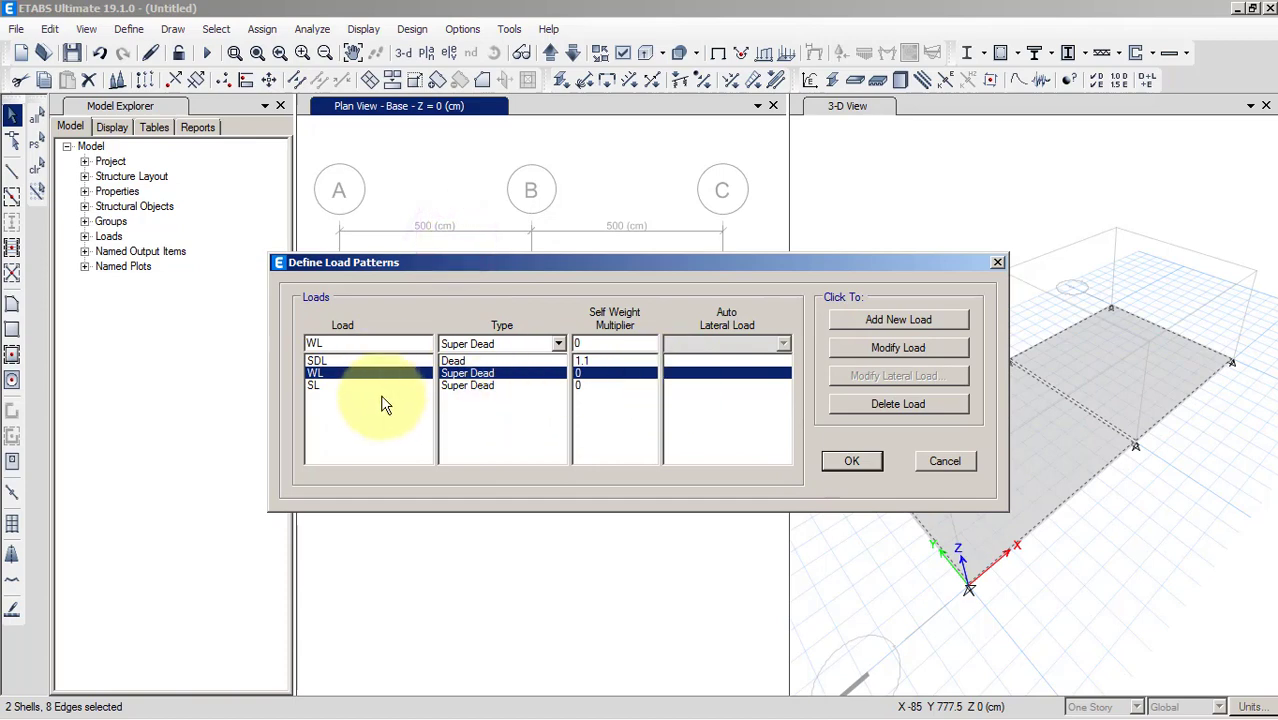
pyautogui.doubleClick(364, 346)
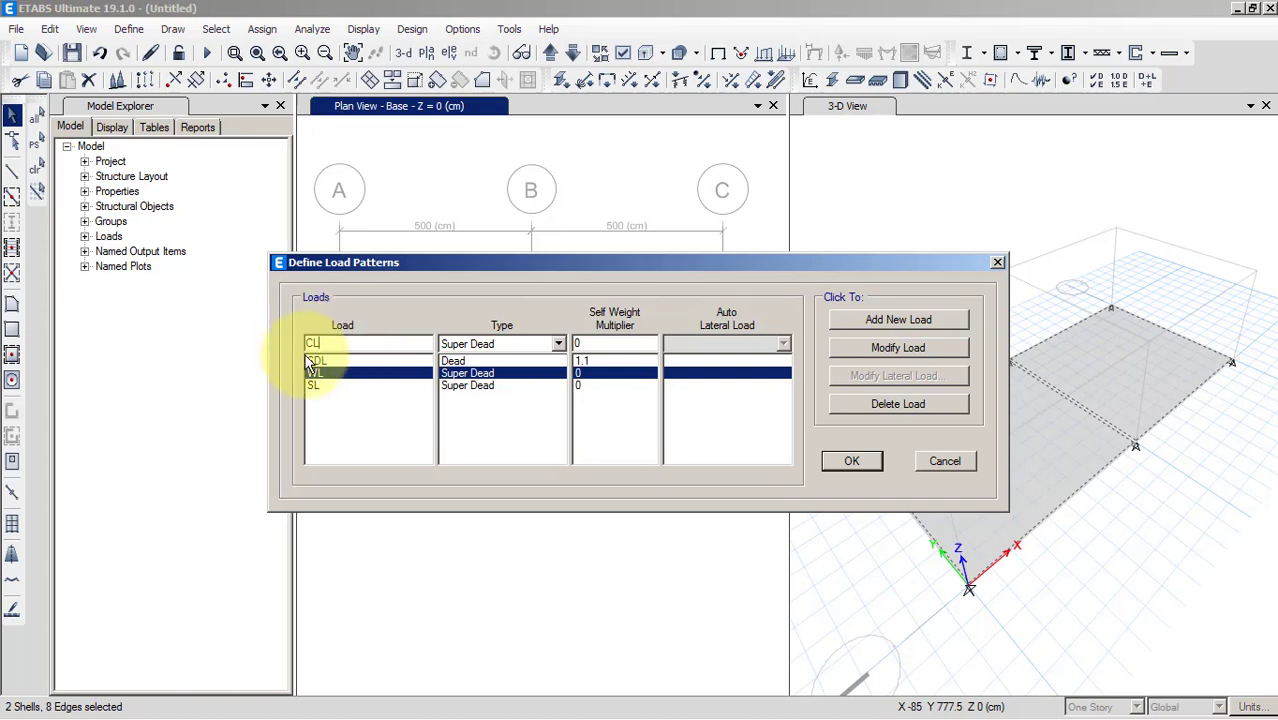
pyautogui.click(910, 324)
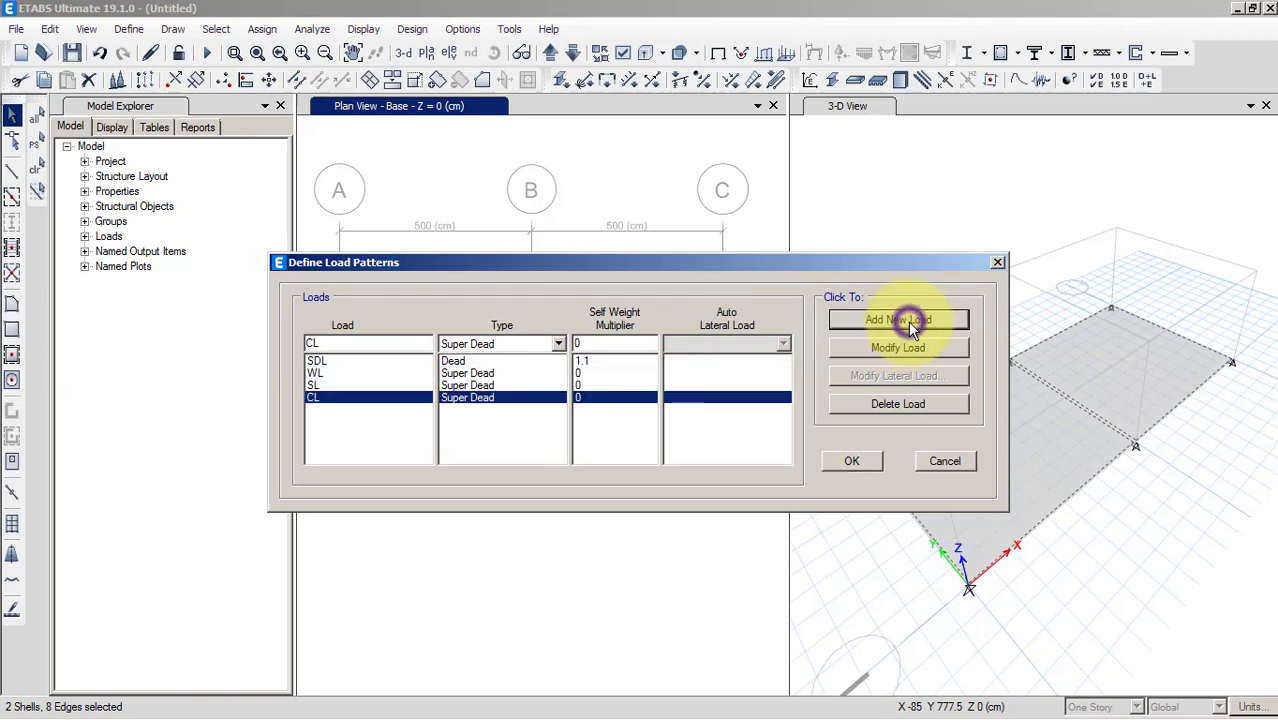
pyautogui.click(855, 468)
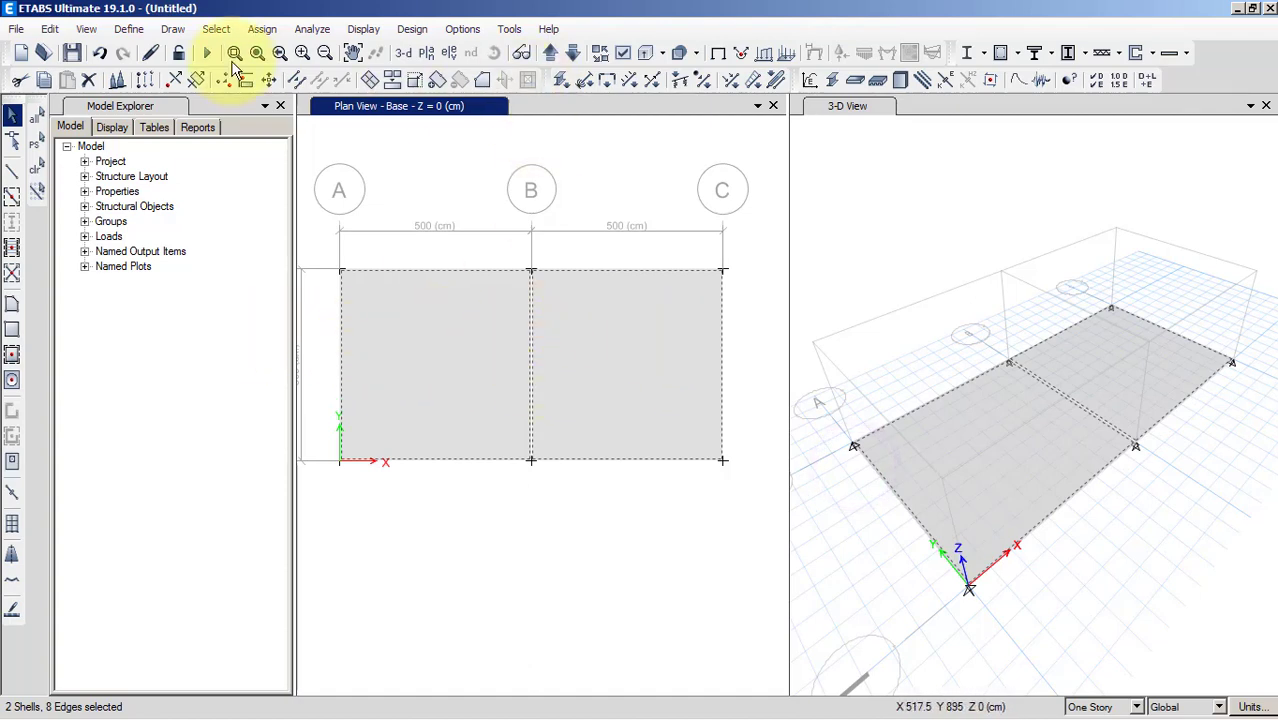
pyautogui.click(262, 29)
pyautogui.moveTo(426, 234)
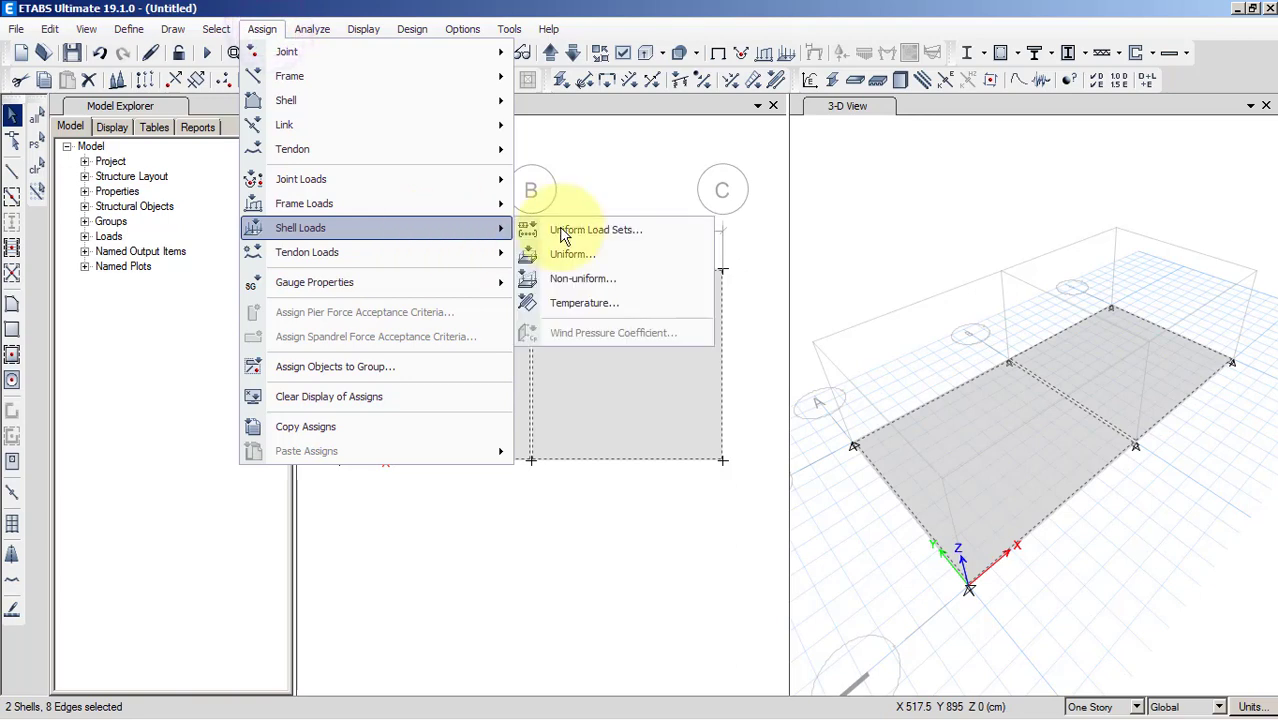
pyautogui.click(597, 252)
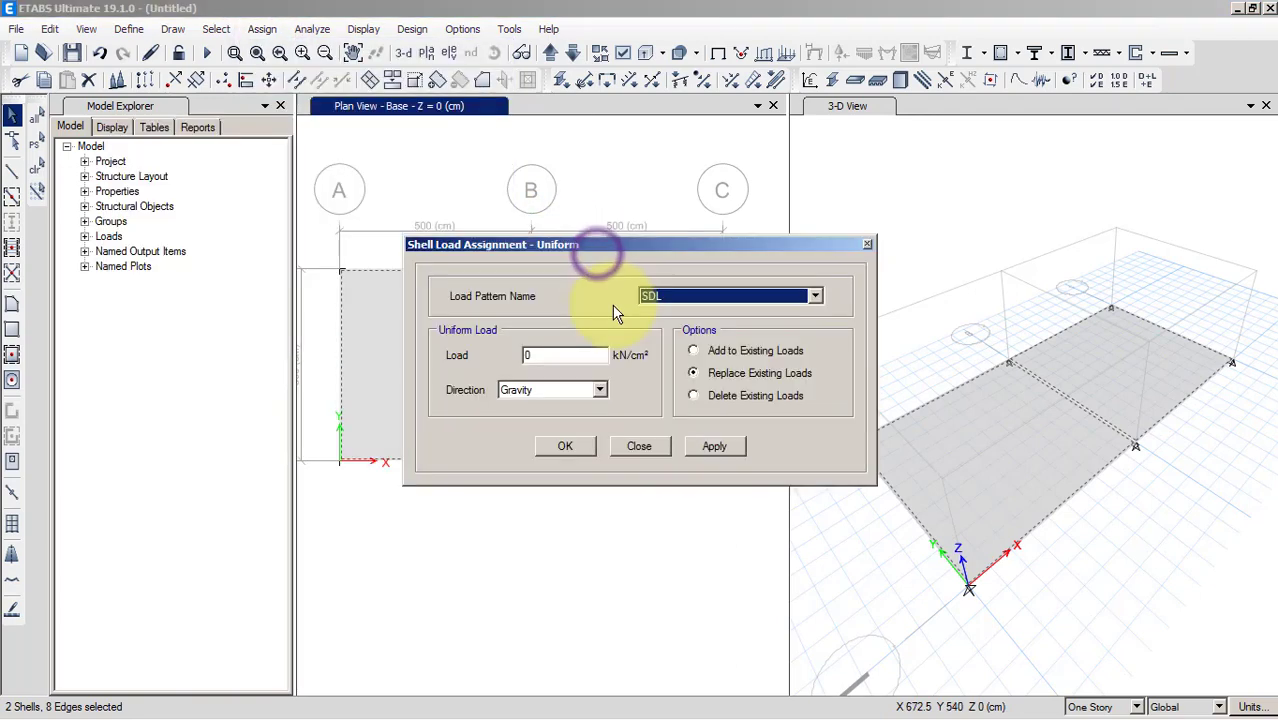
pyautogui.click(693, 296)
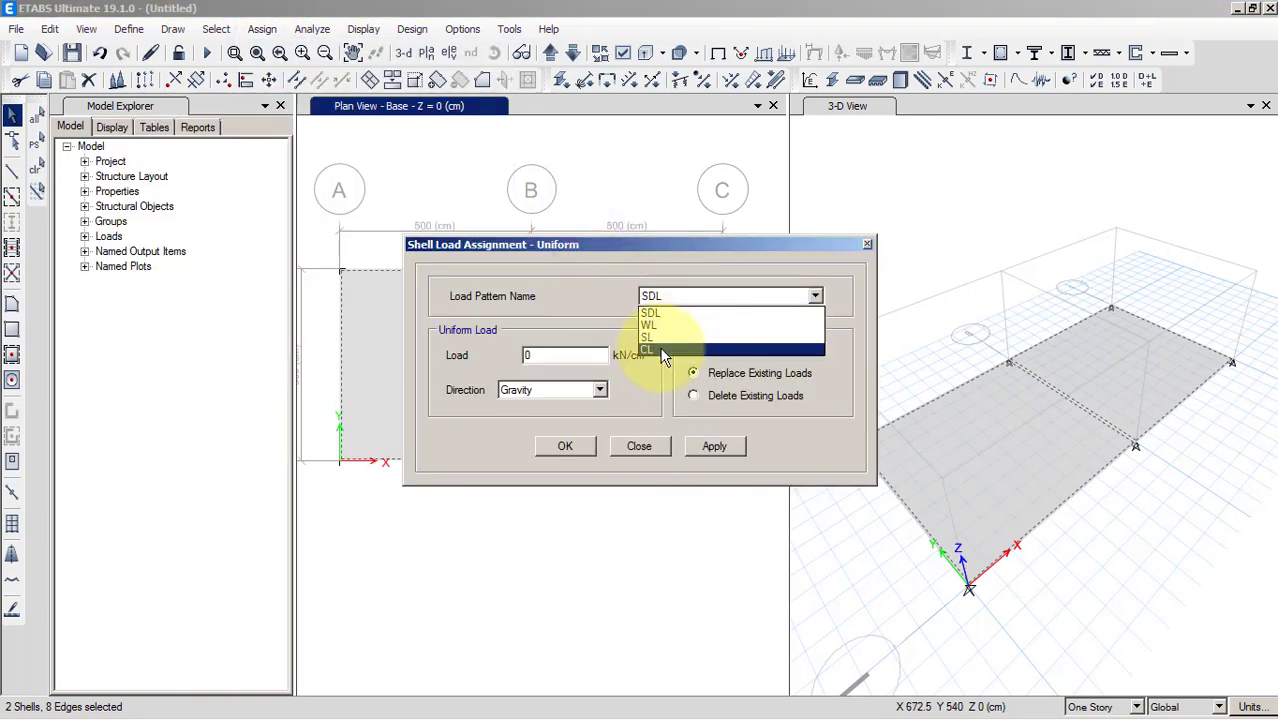
pyautogui.click(660, 326)
pyautogui.click(554, 356)
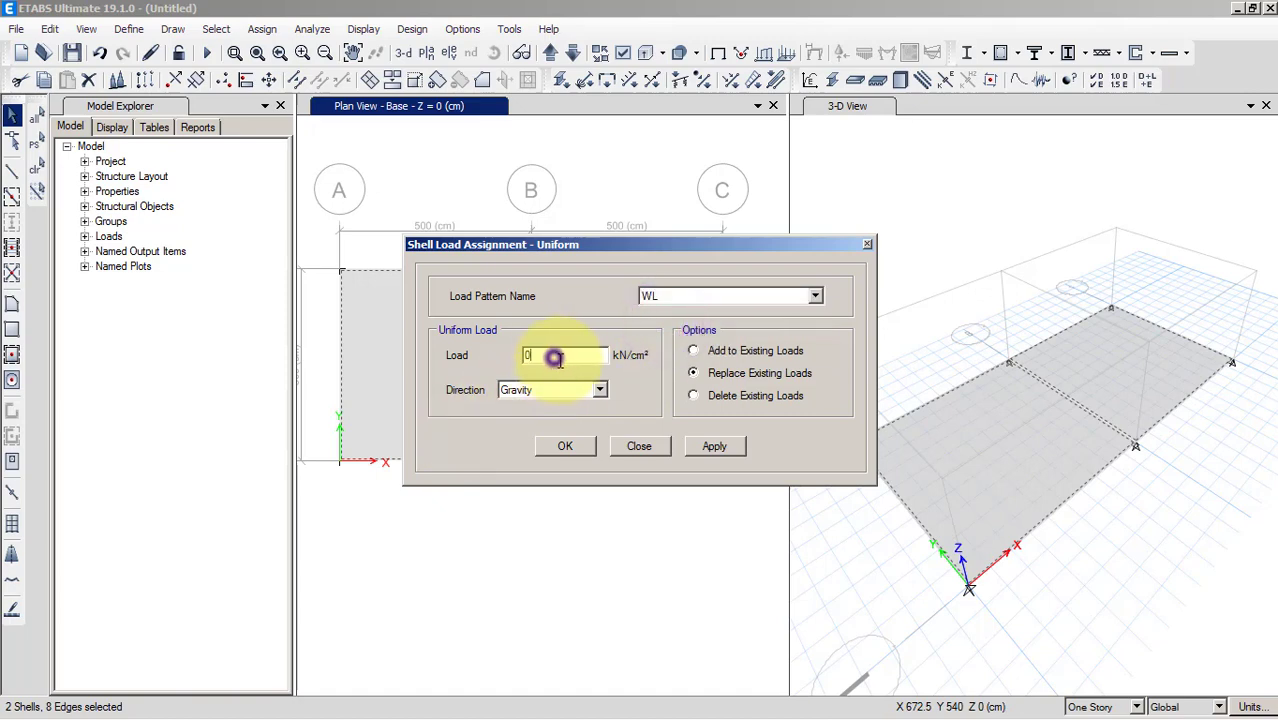
pyautogui.doubleClick(561, 355)
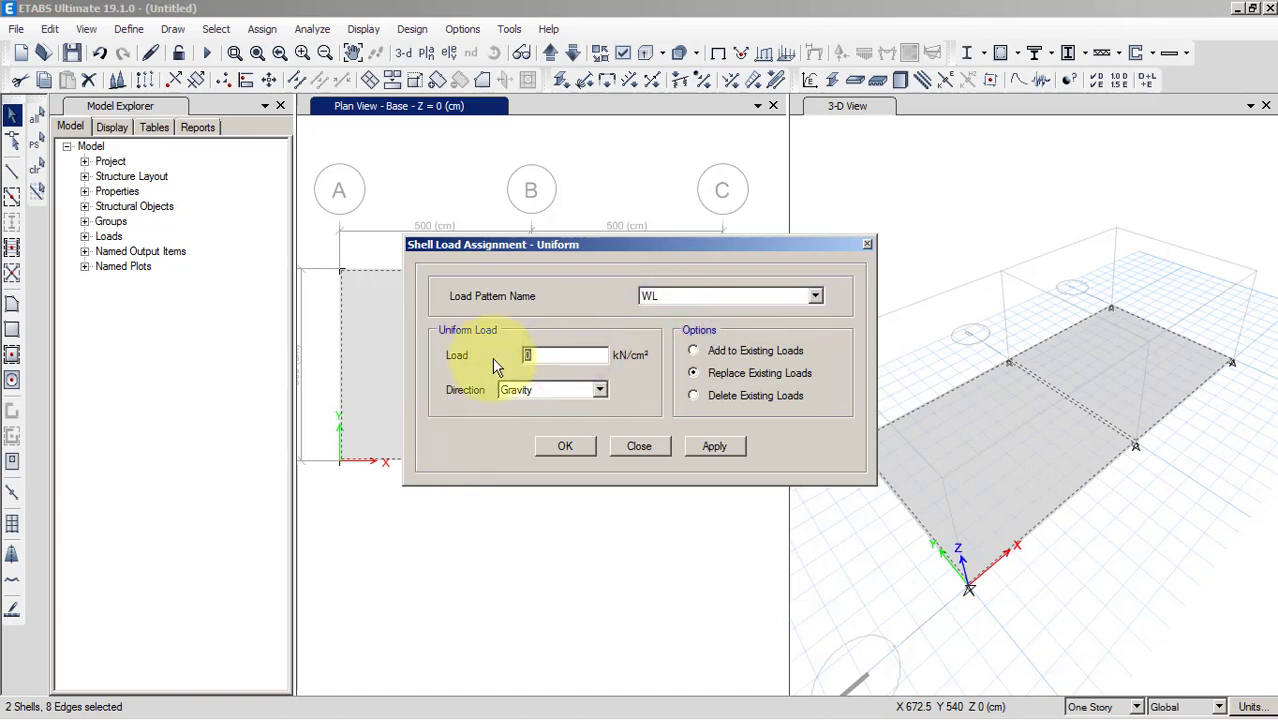
pyautogui.click(637, 445)
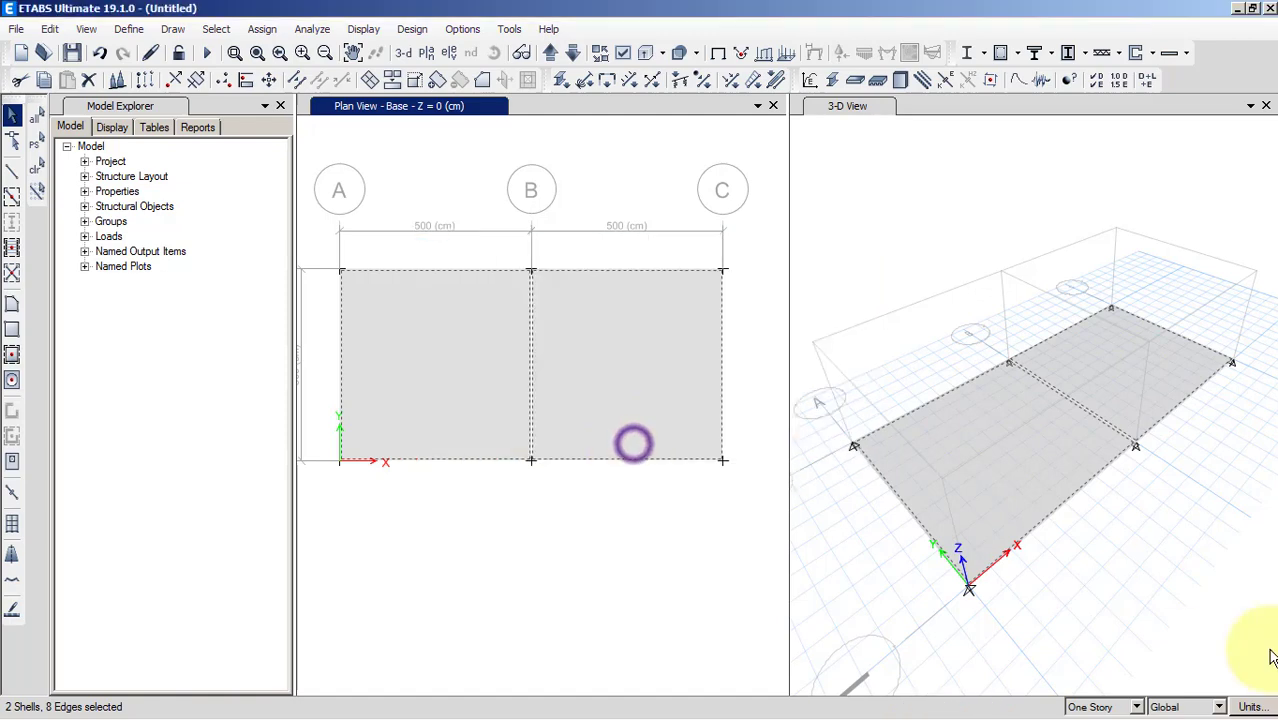
# Switch the model's display units to T-m
pyautogui.click(1254, 705)
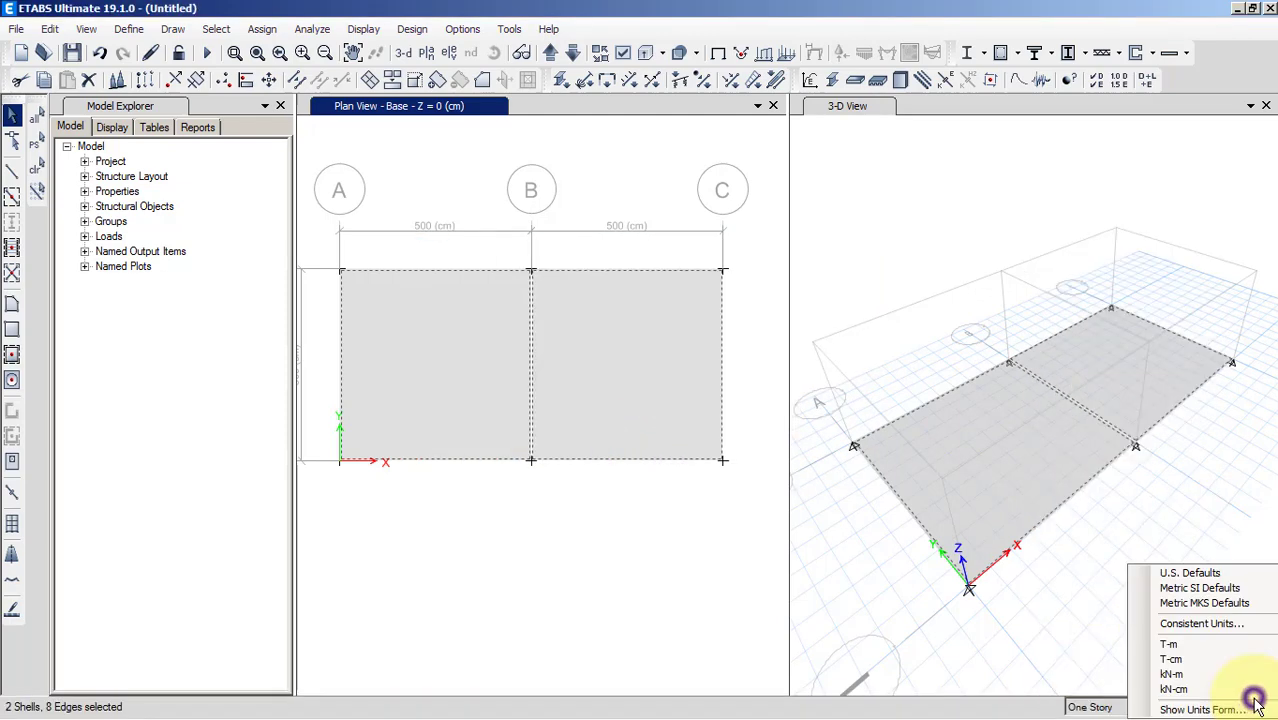
pyautogui.click(1175, 645)
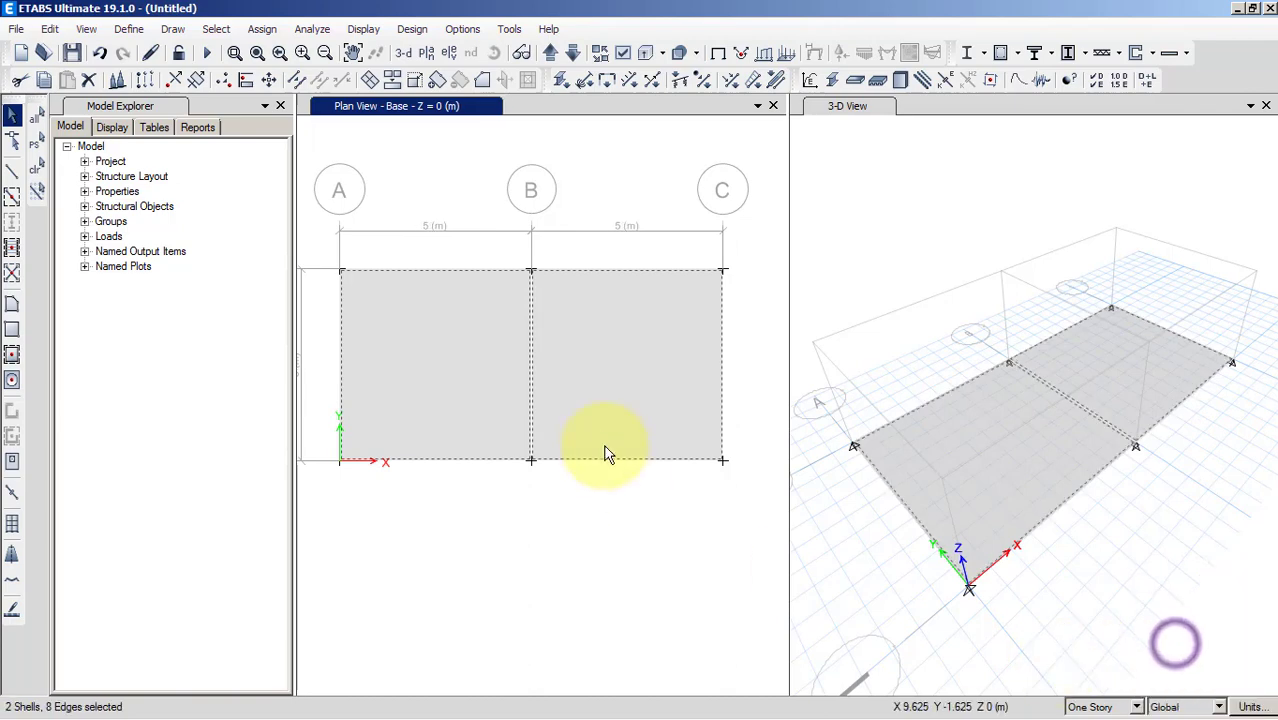
pyautogui.click(259, 29)
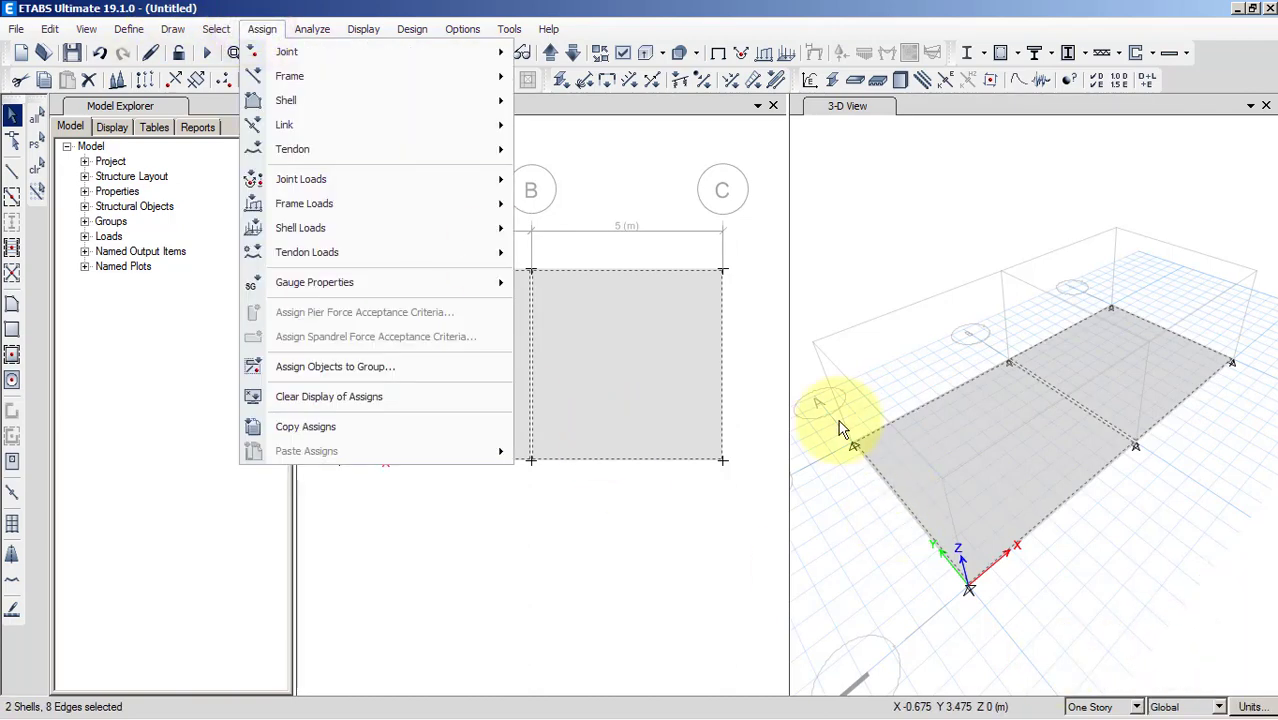
pyautogui.click(591, 107)
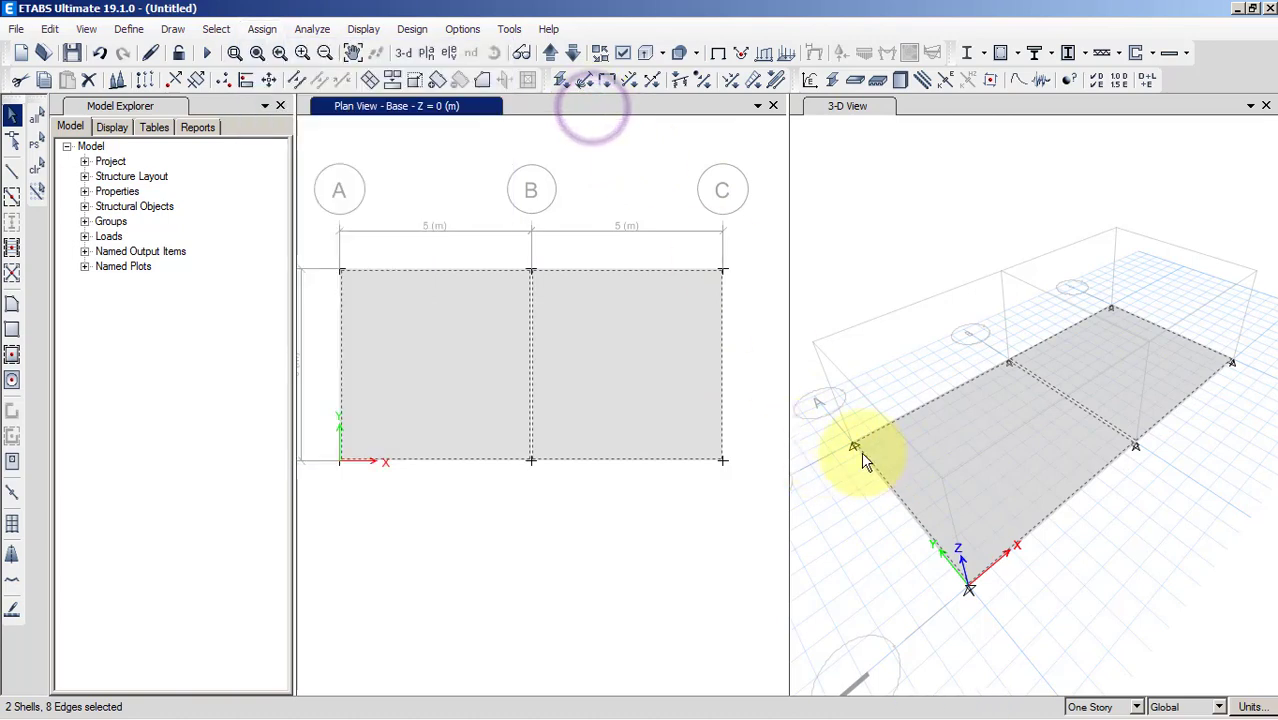
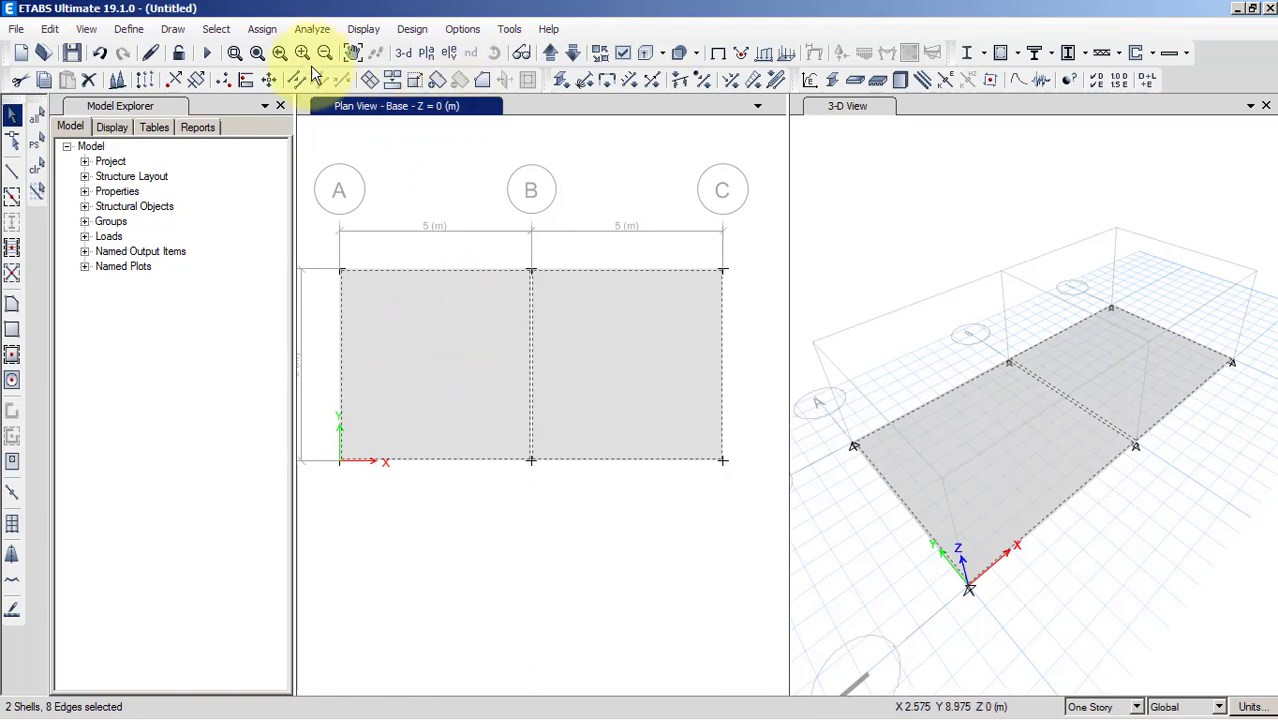
# Assign a uniform gravity shell load of 3 tonf/m² to both selected panels under the WL load pattern, replacing existing loads
pyautogui.click(262, 29)
pyautogui.moveTo(363, 217)
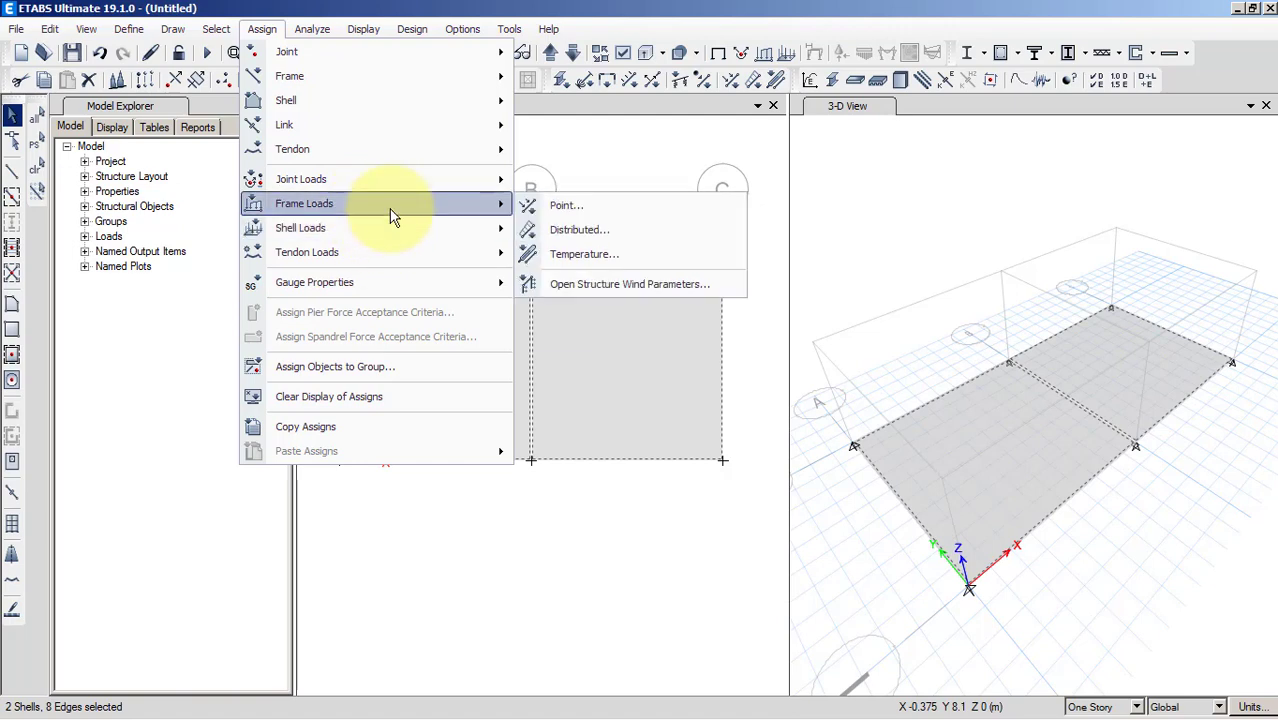
pyautogui.click(567, 255)
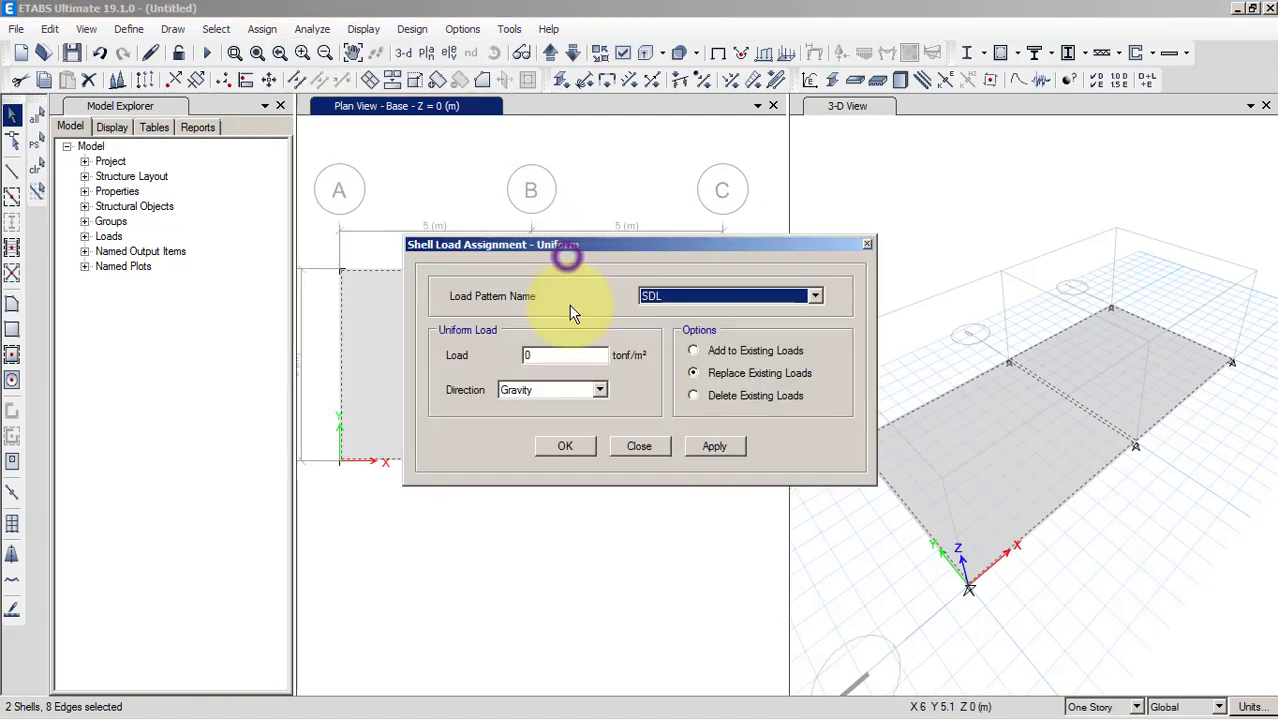
pyautogui.click(666, 297)
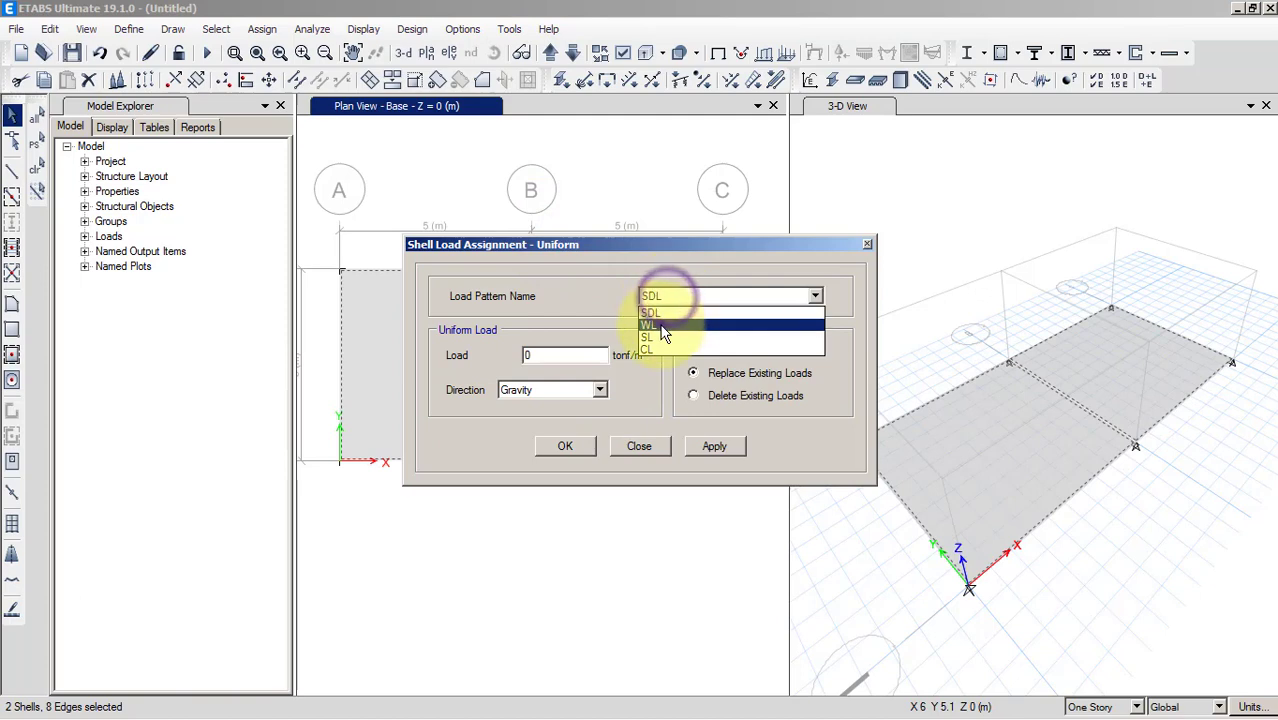
pyautogui.click(663, 325)
pyautogui.doubleClick(565, 354)
pyautogui.write('3')
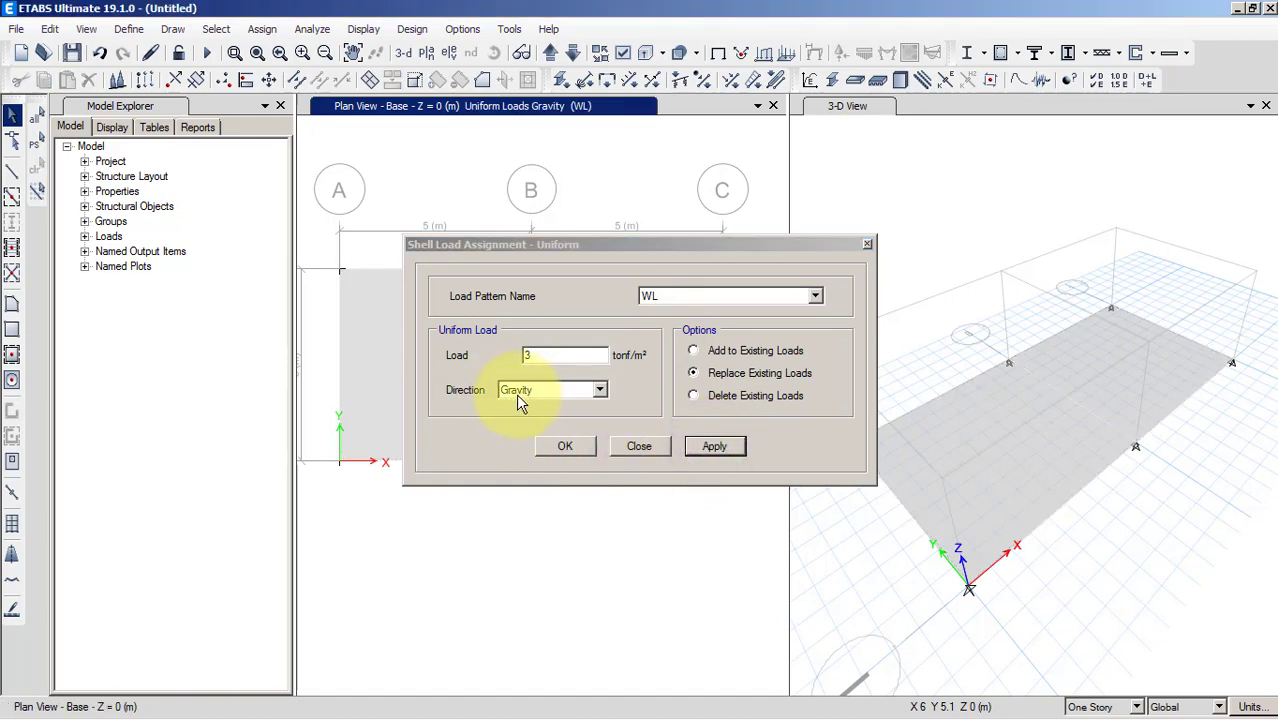
pyautogui.click(546, 357)
pyautogui.click(575, 446)
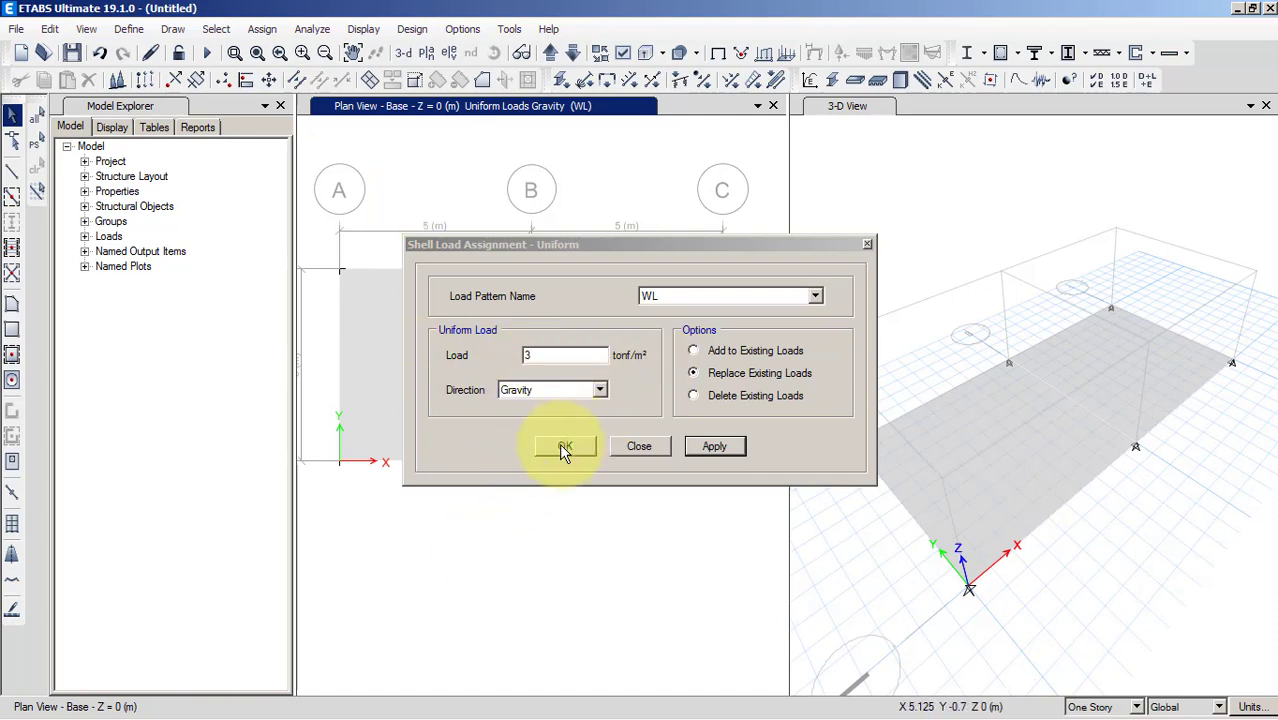
pyautogui.click(566, 445)
# Select both shell panels, between grids A and B and between B and C, in the base plan view
pyautogui.moveTo(599, 478); pyautogui.dragTo(599, 463, button='middle')
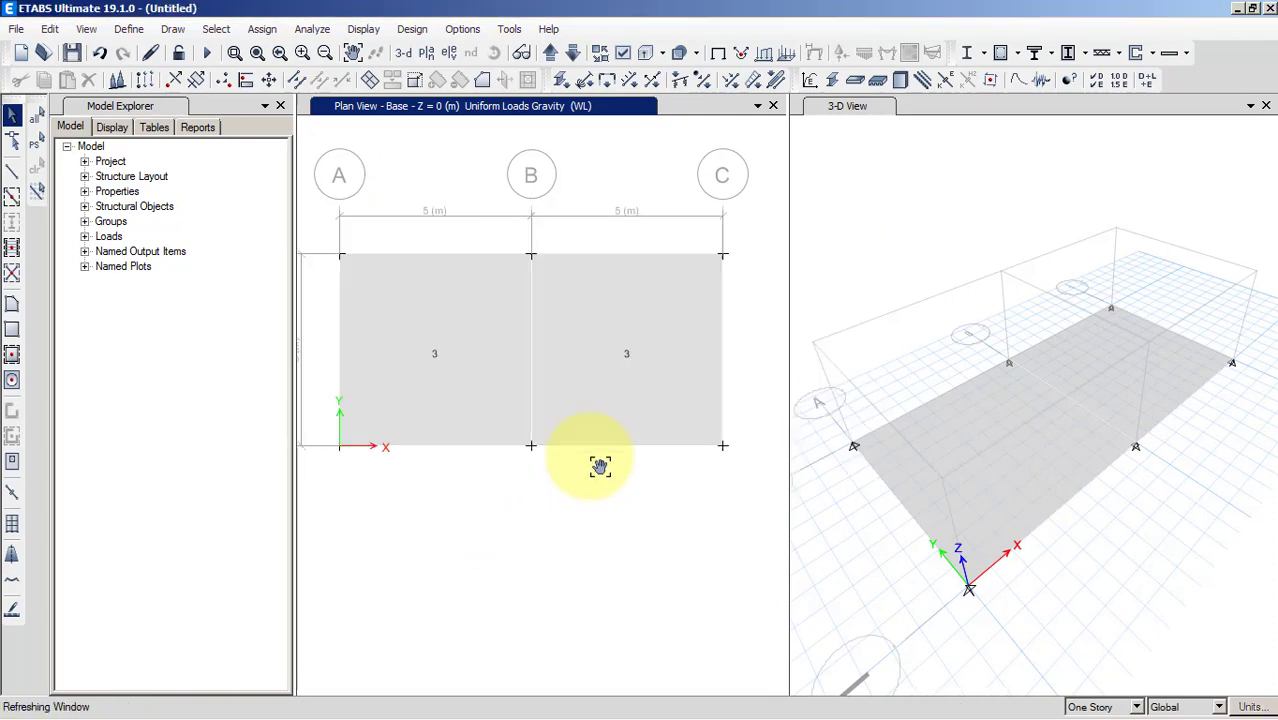
pyautogui.click(443, 319)
pyautogui.click(599, 324)
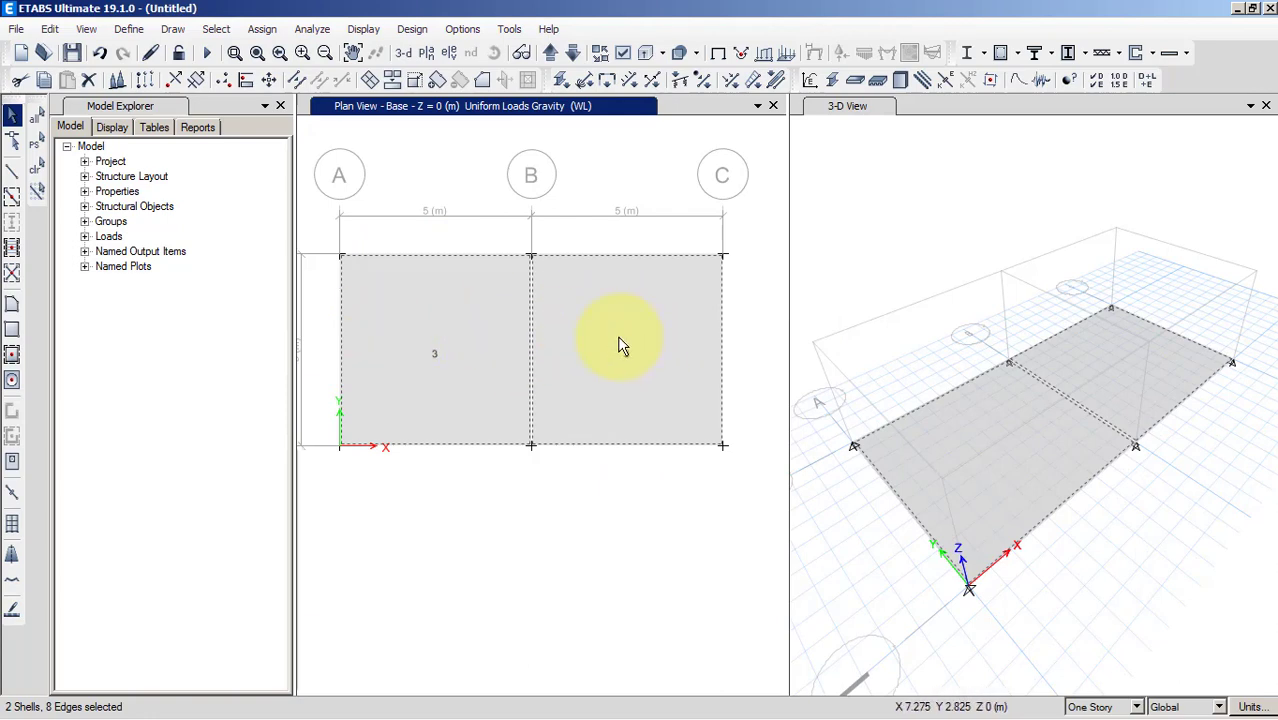
pyautogui.click(461, 331)
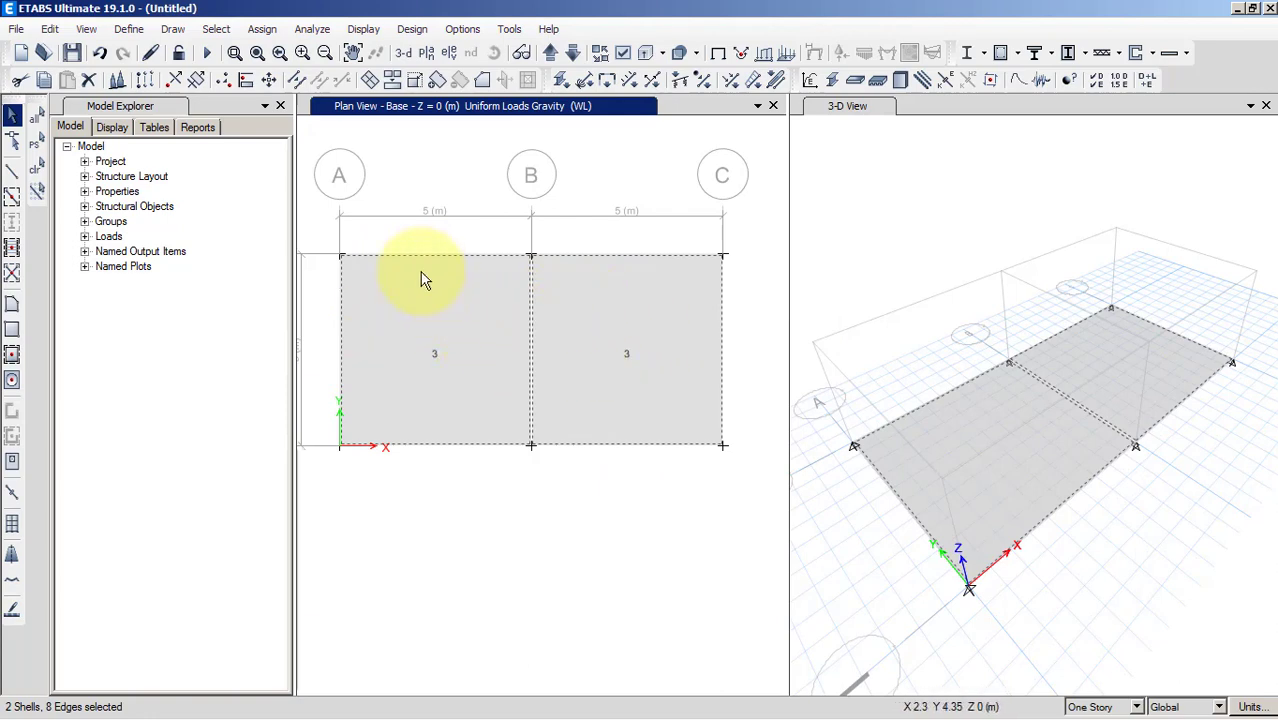
pyautogui.click(452, 341)
pyautogui.click(587, 331)
pyautogui.click(444, 328)
pyautogui.click(565, 333)
pyautogui.click(472, 333)
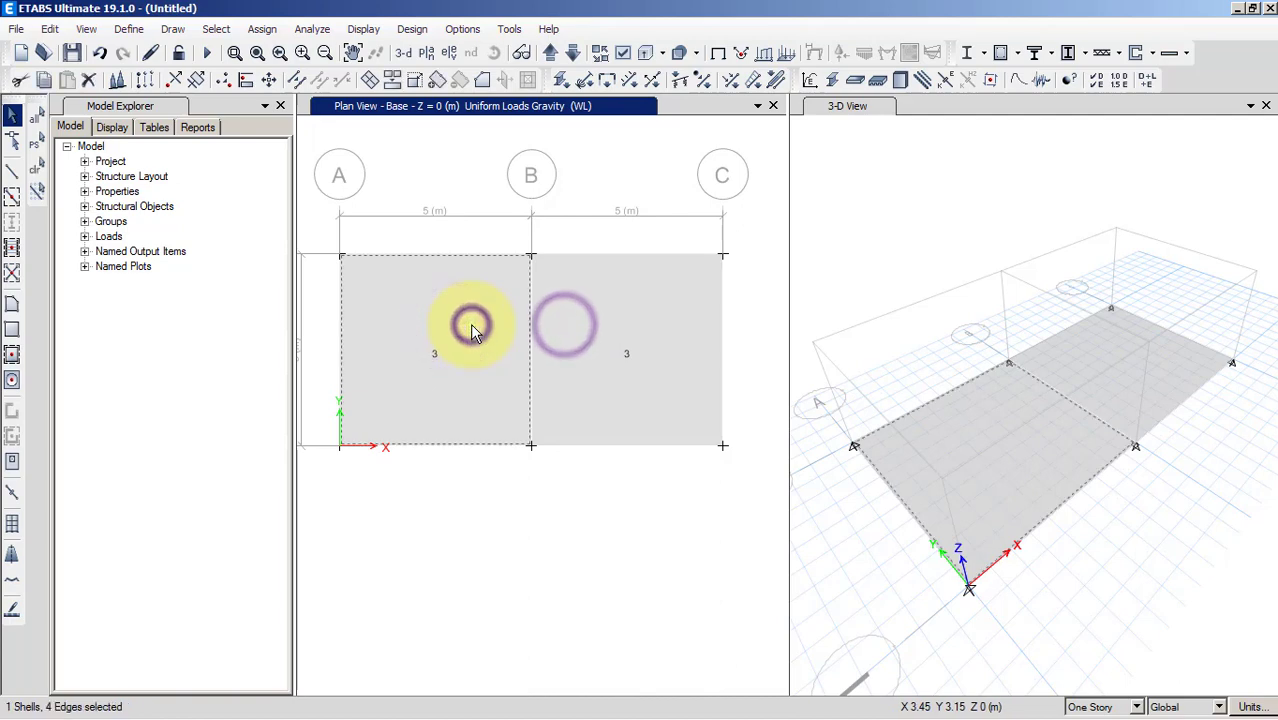
pyautogui.click(588, 318)
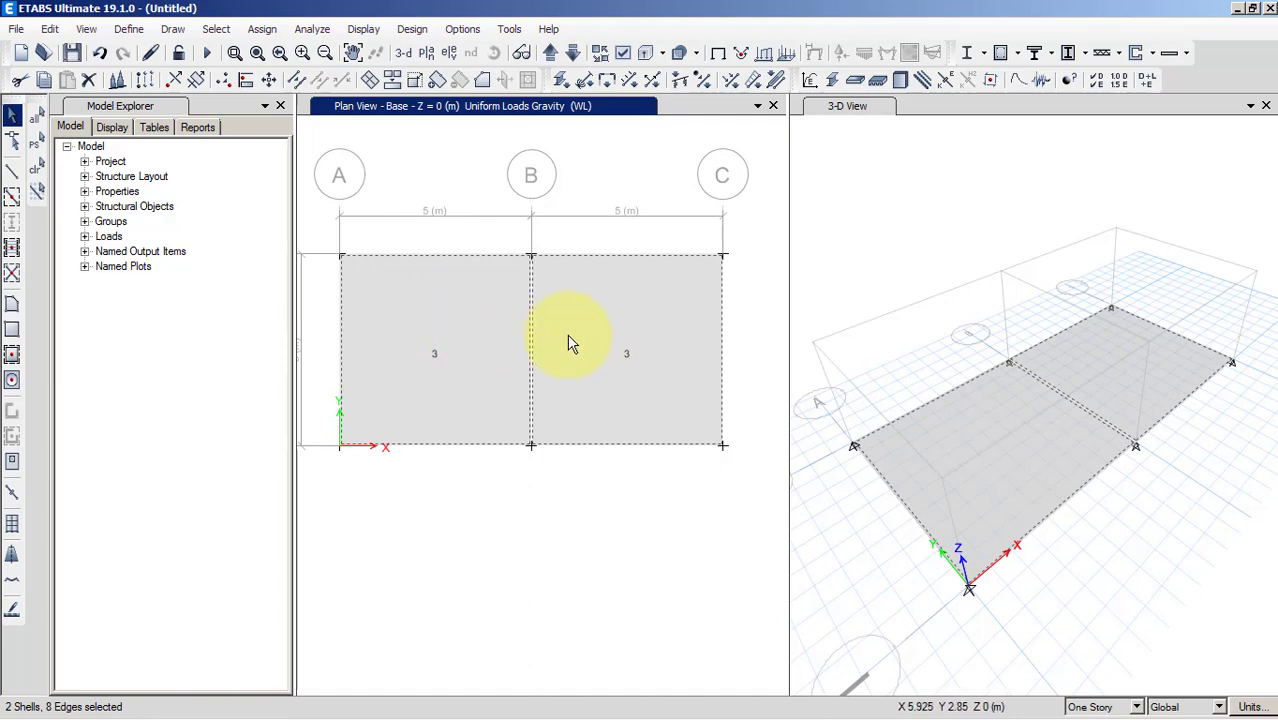
# Change the 3-D view window to show the elevation along grid line 1
pyautogui.moveTo(493, 360); pyautogui.dragTo(499, 391, button='middle')
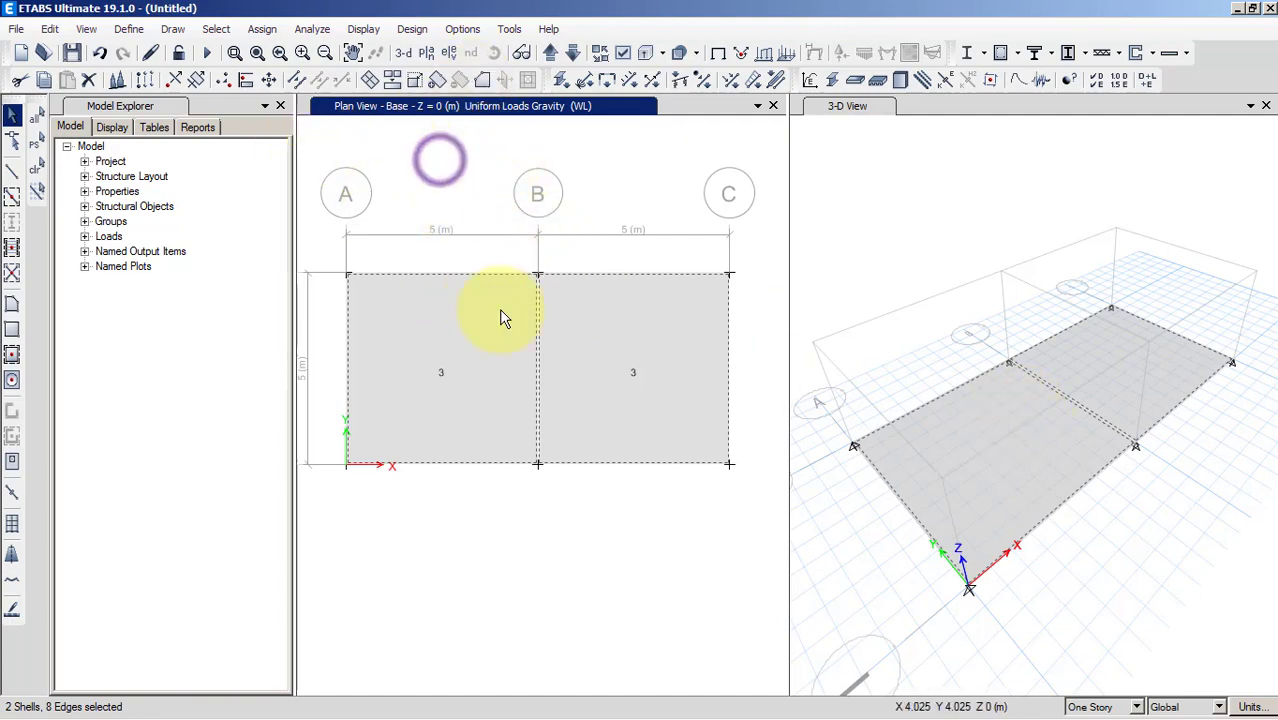
pyautogui.scroll(2, 1018, 494)
pyautogui.scroll(-4, 1013, 476)
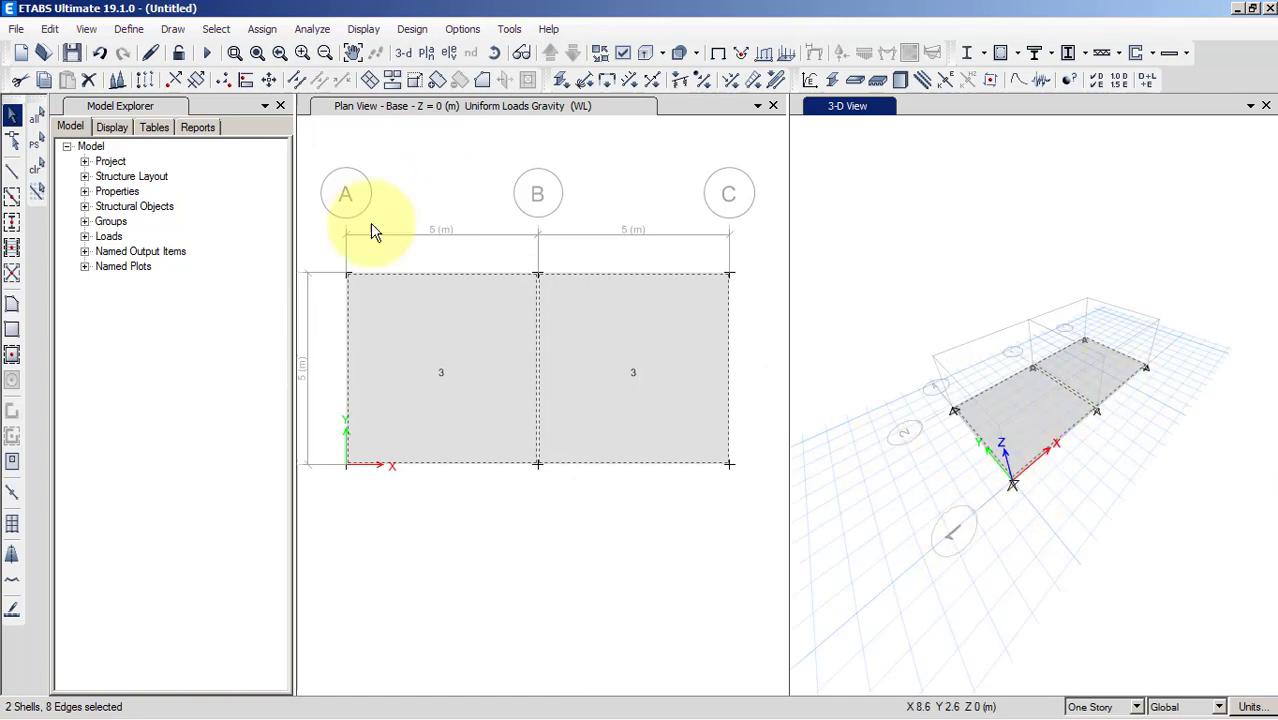
pyautogui.click(449, 52)
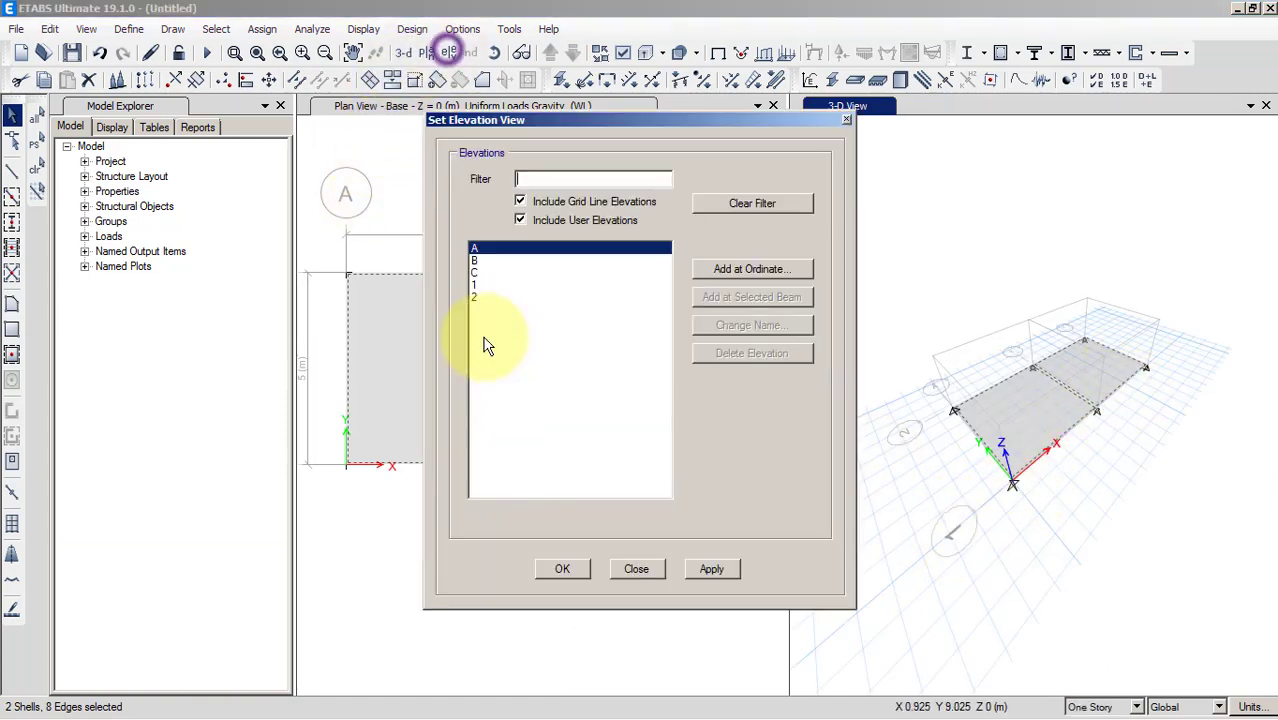
pyautogui.click(479, 286)
pyautogui.click(711, 568)
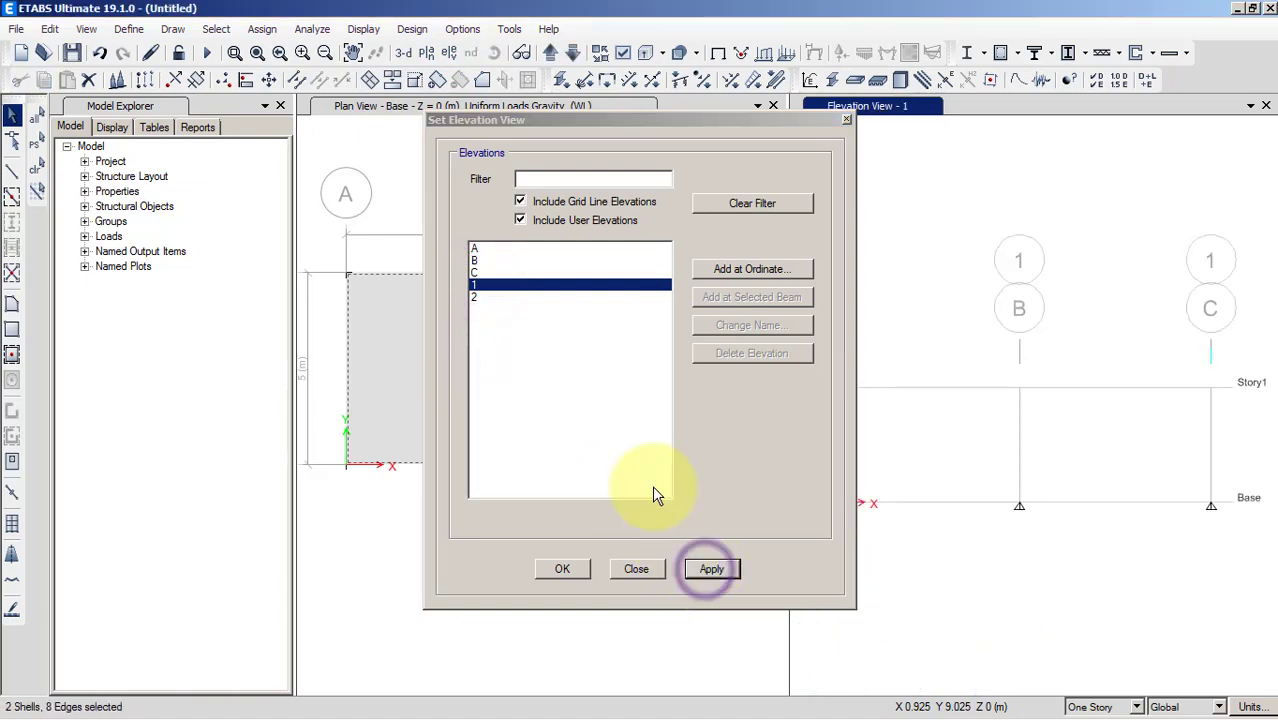
# Accept grid line 1 as the displayed elevation and close the elevation view settings
pyautogui.click(563, 569)
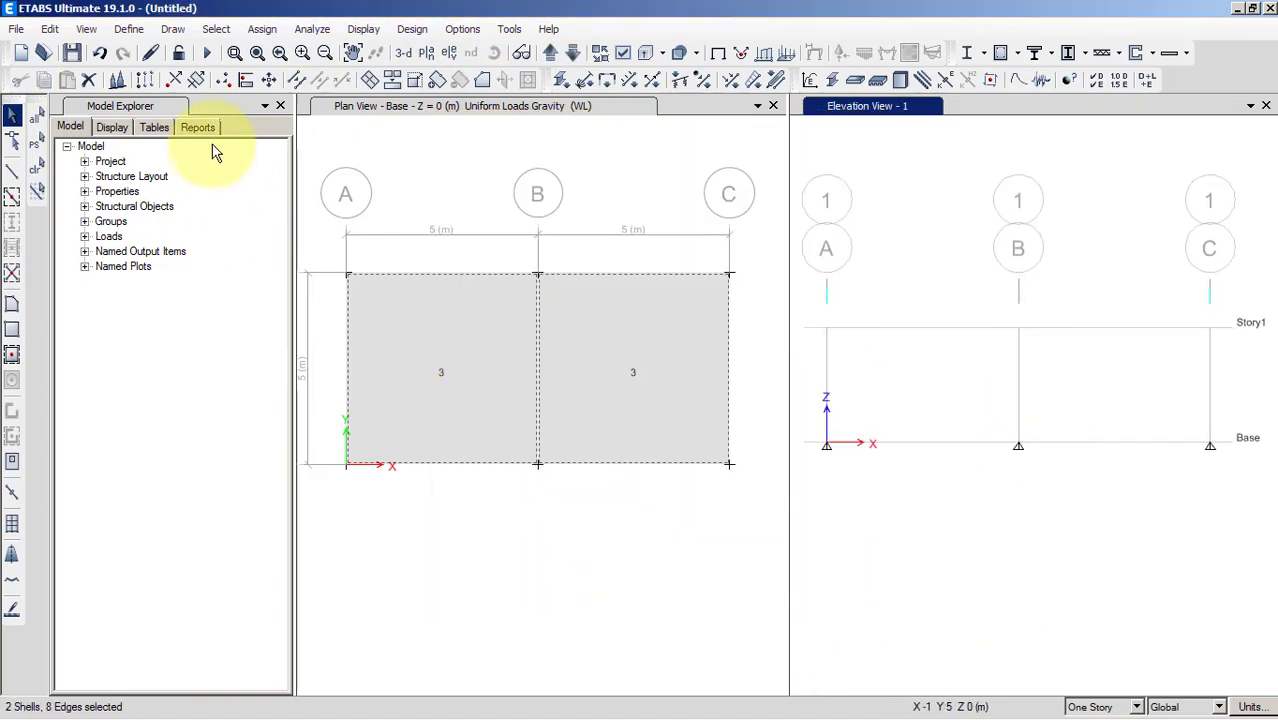
# Examine which section properties rectangular floor/wall drawing offers in the grid line 1 elevation compared with the base plan
pyautogui.click(12, 330)
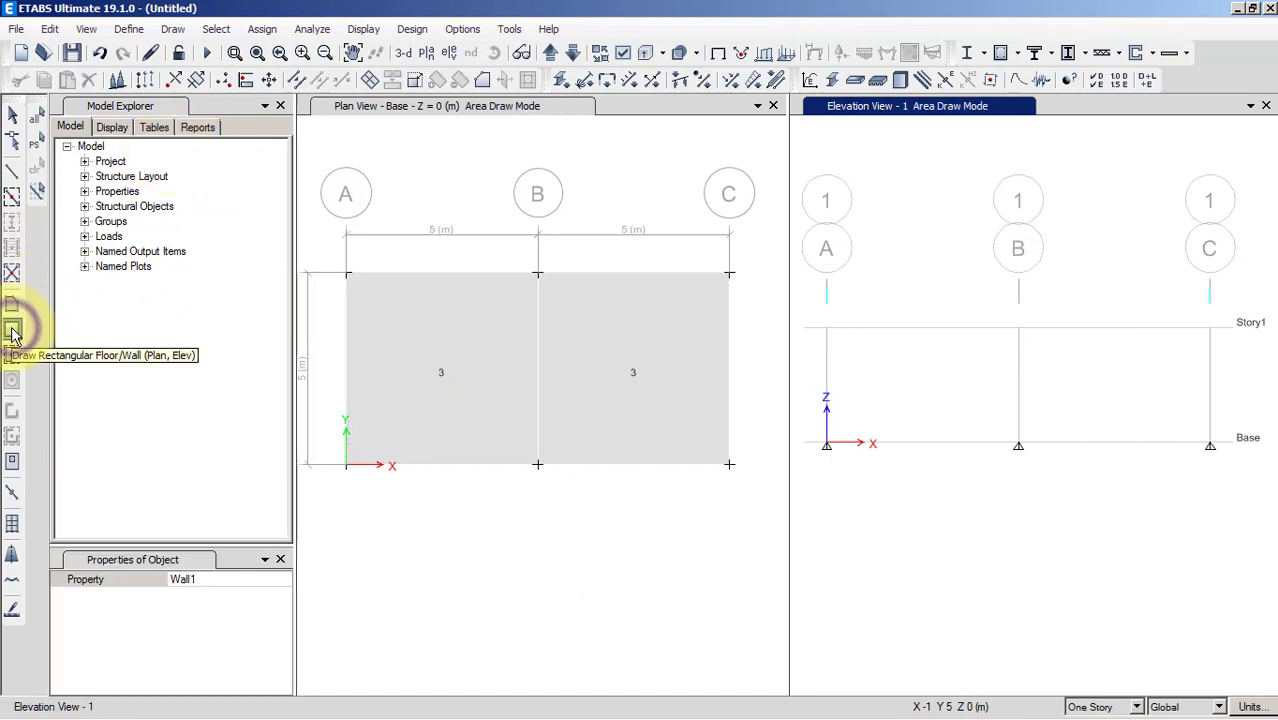
pyautogui.click(241, 579)
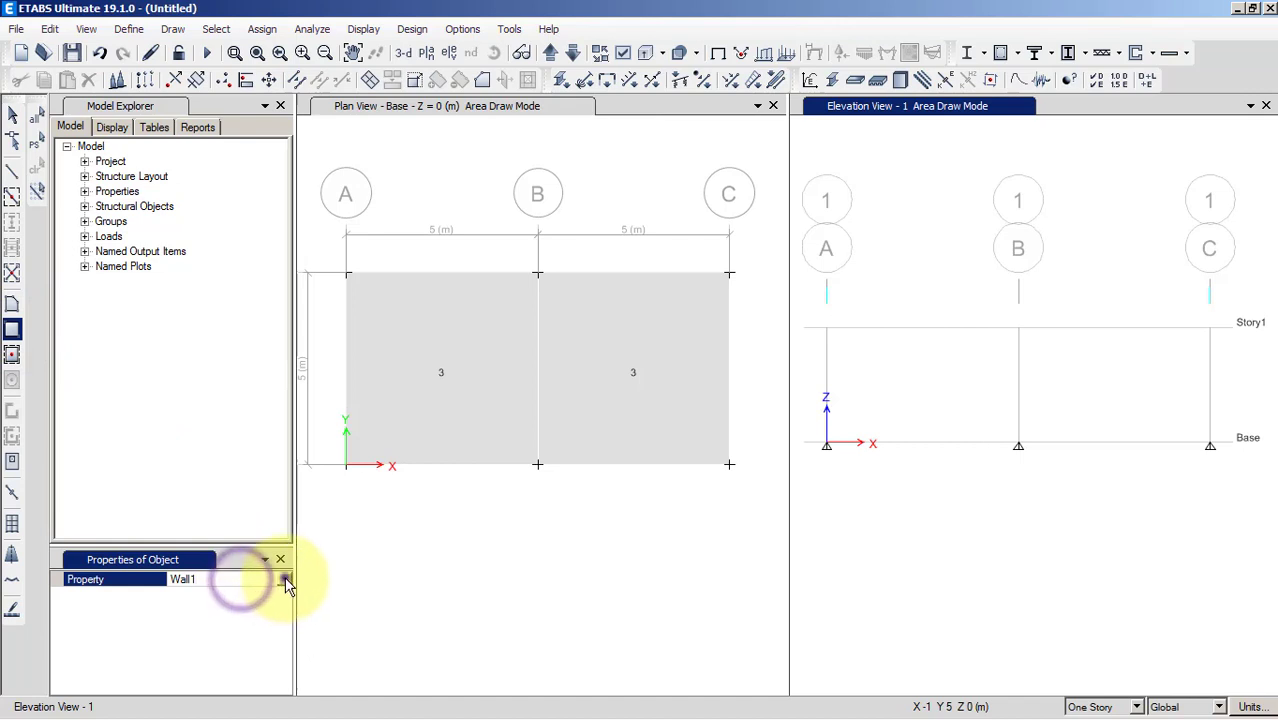
pyautogui.click(286, 583)
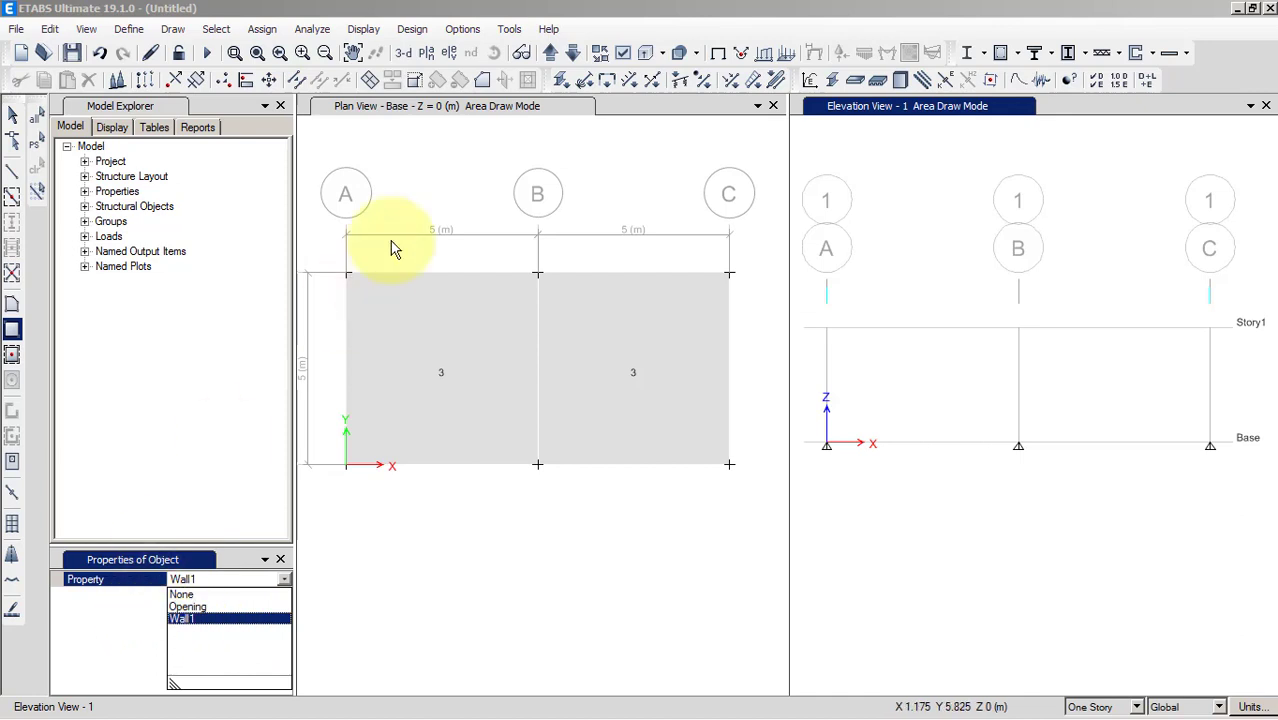
pyautogui.click(124, 32)
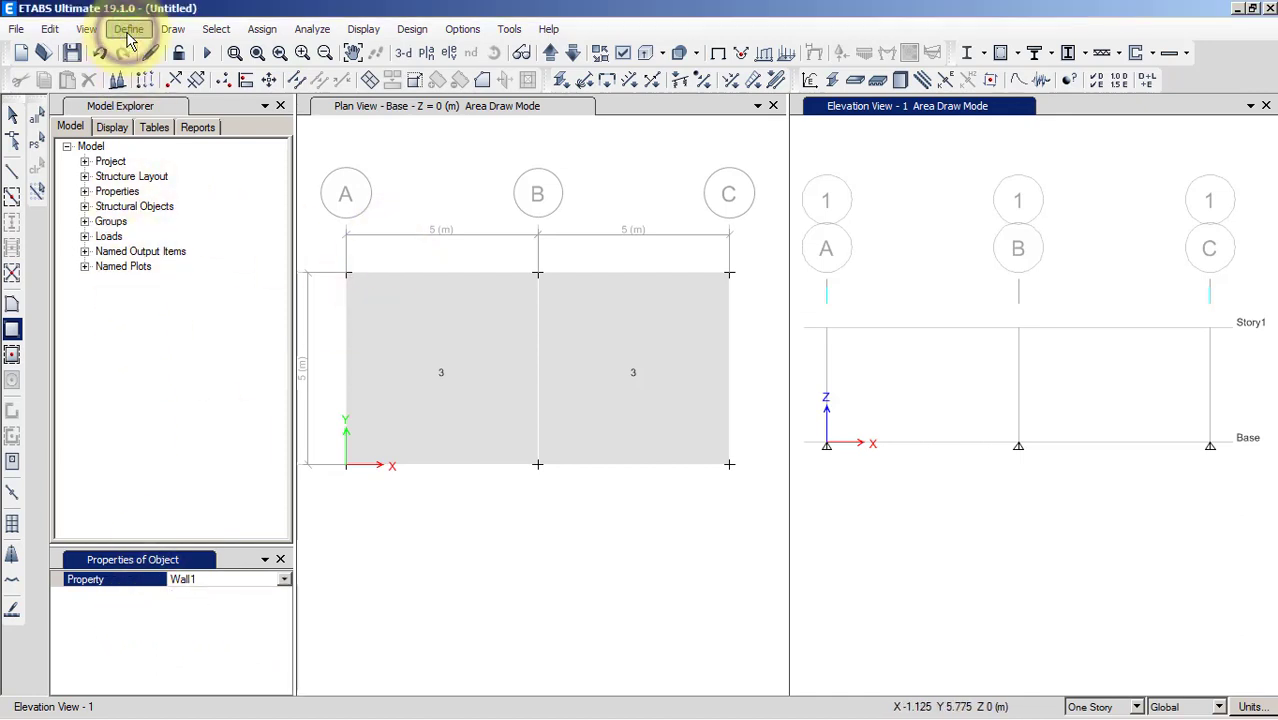
pyautogui.click(130, 30)
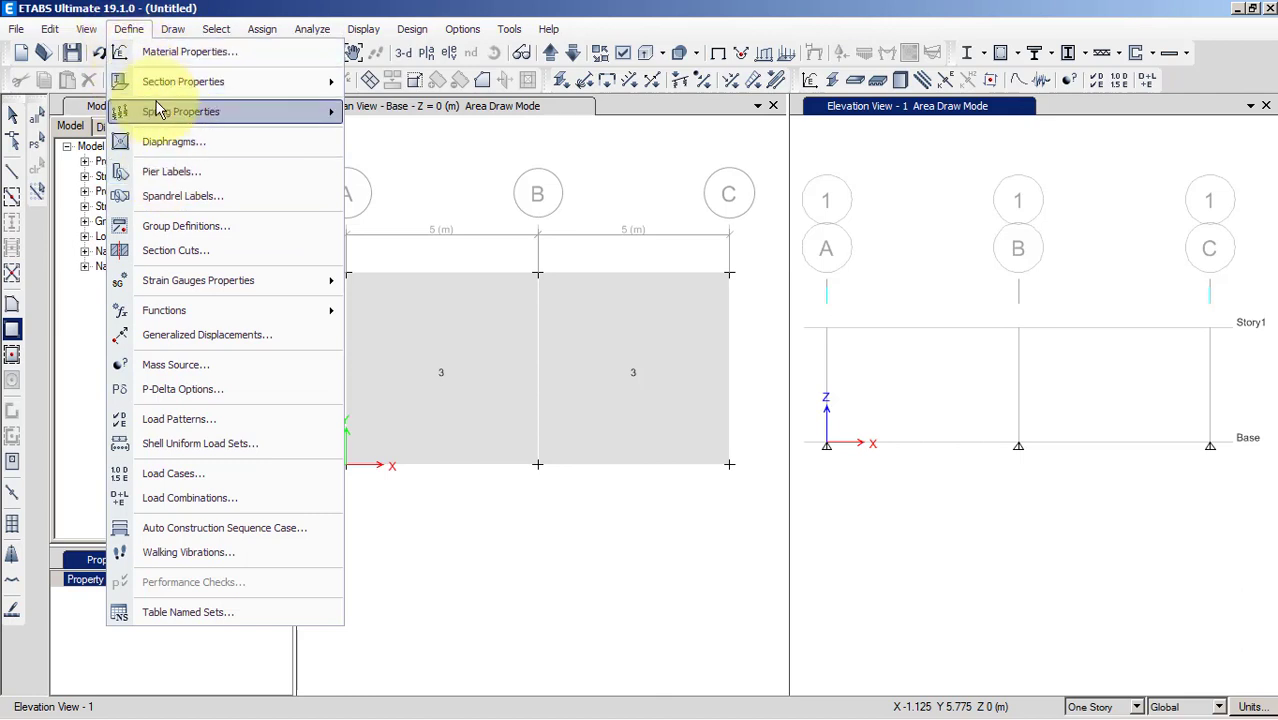
pyautogui.moveTo(178, 88)
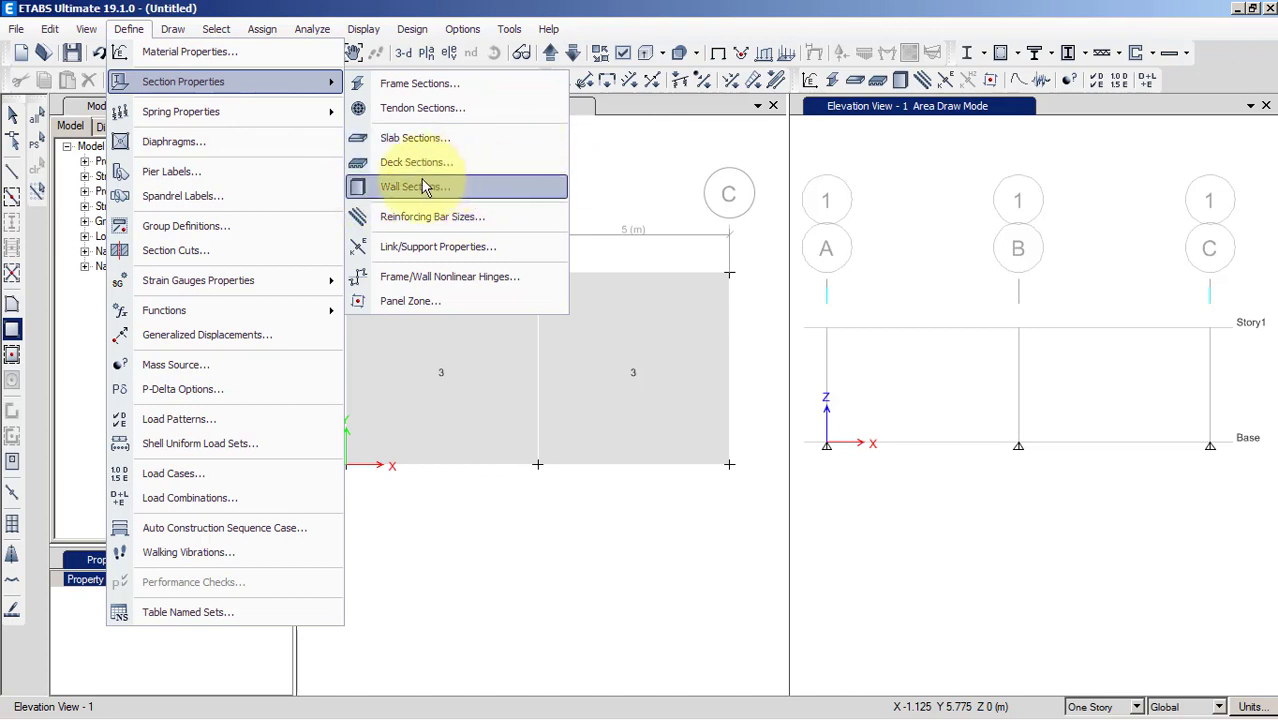
pyautogui.click(412, 24)
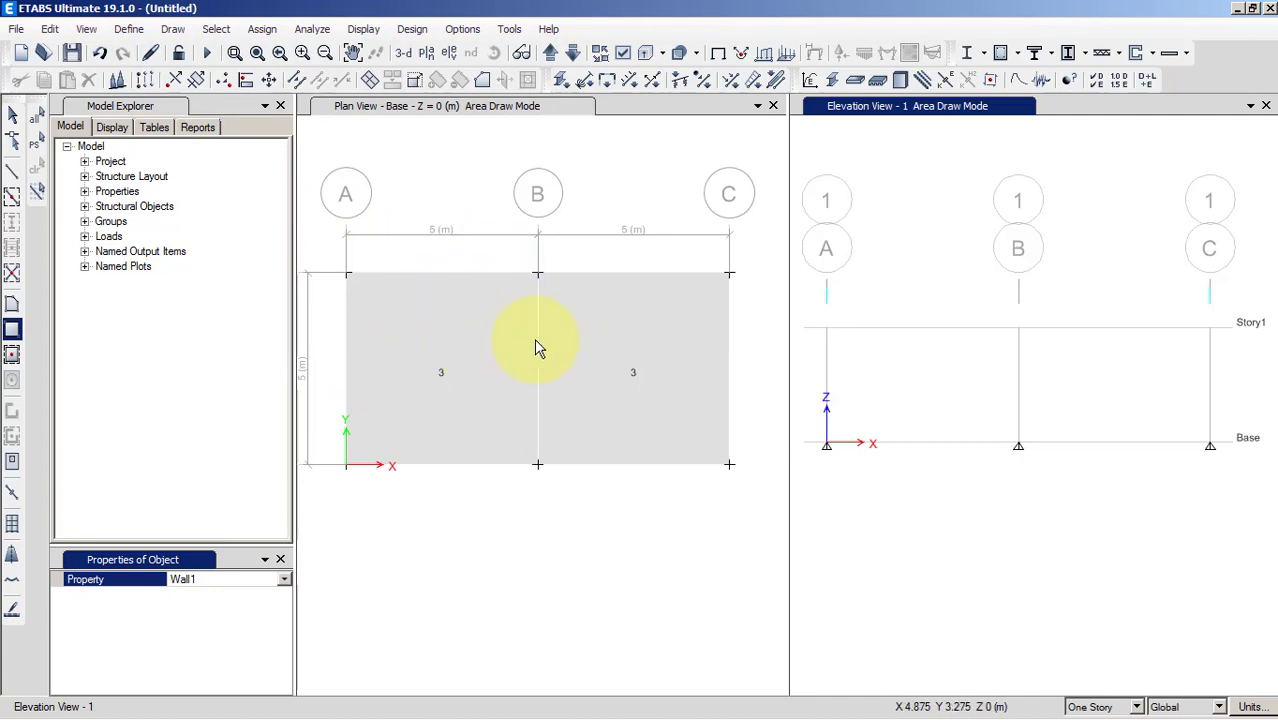
pyautogui.click(562, 453)
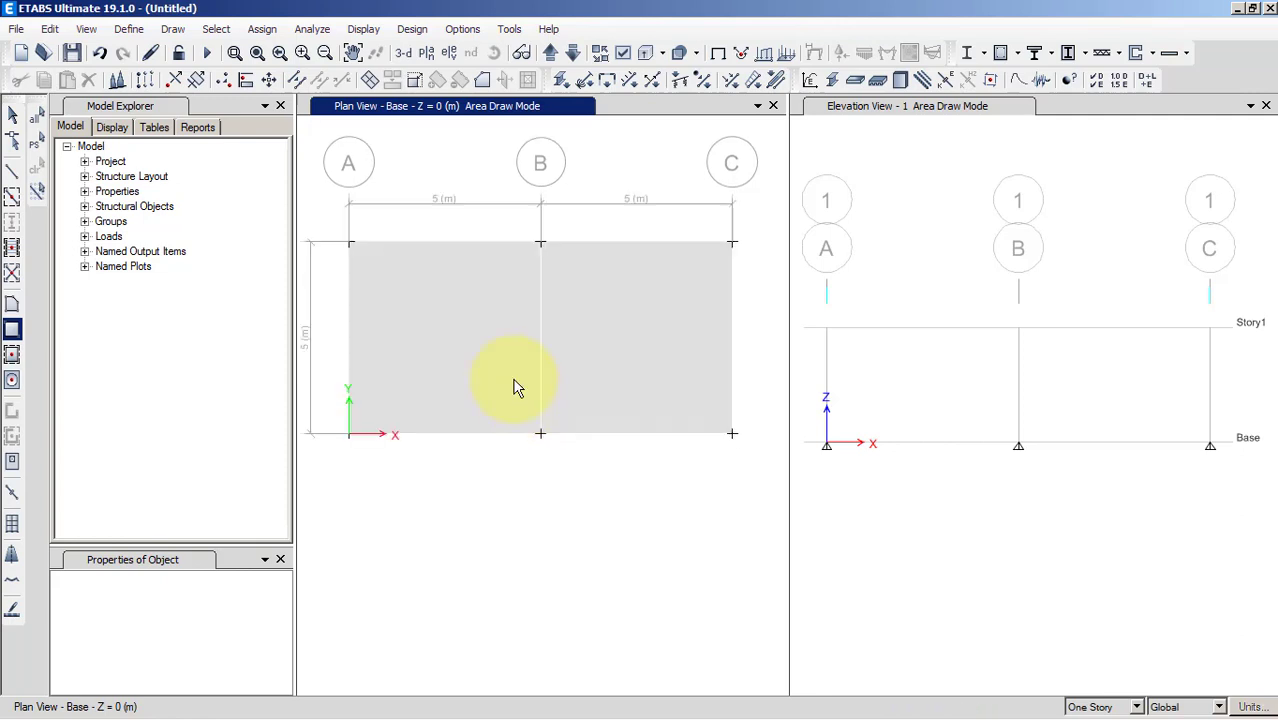
pyautogui.scroll(-3, 519, 391)
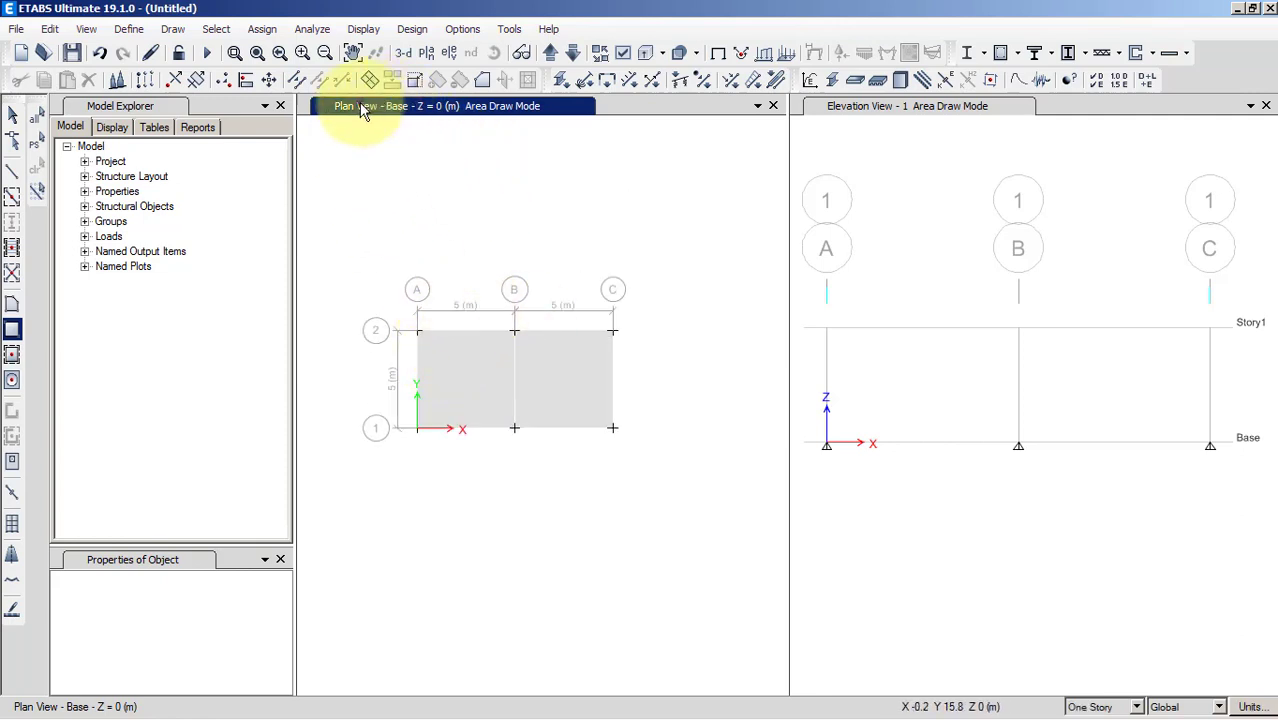
pyautogui.click(818, 110)
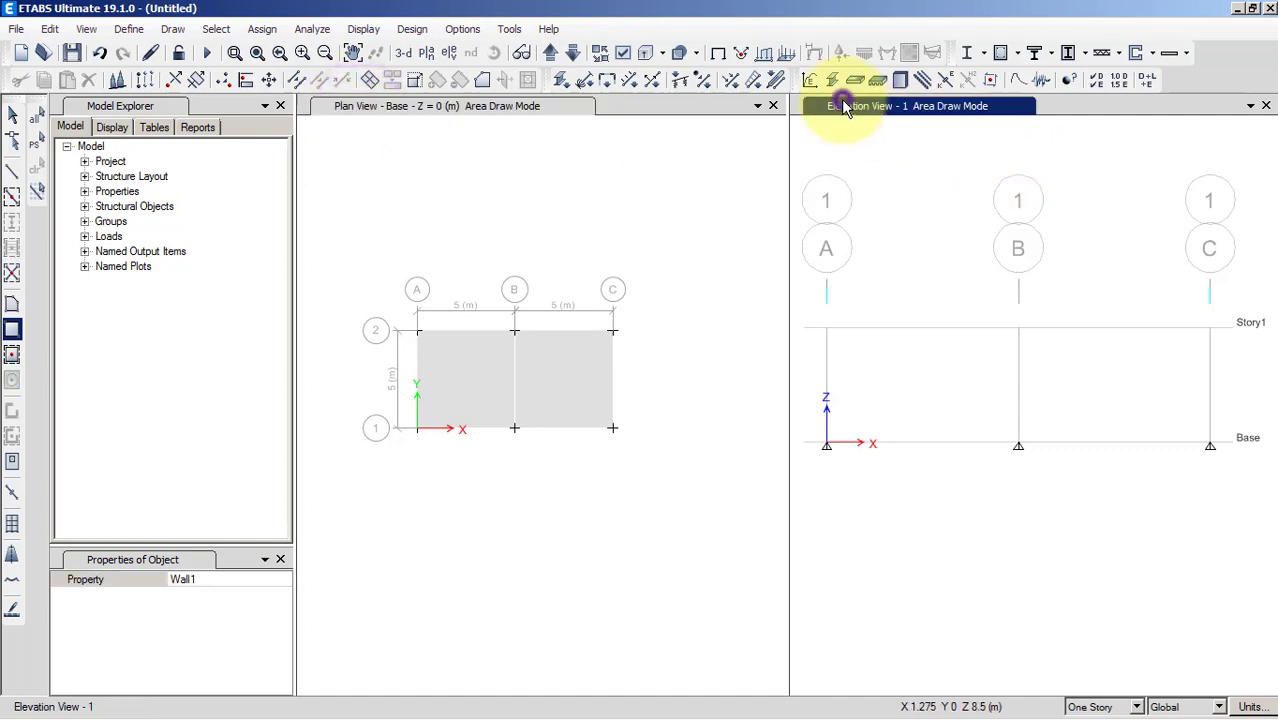
pyautogui.click(489, 108)
pyautogui.click(822, 110)
pyautogui.click(505, 108)
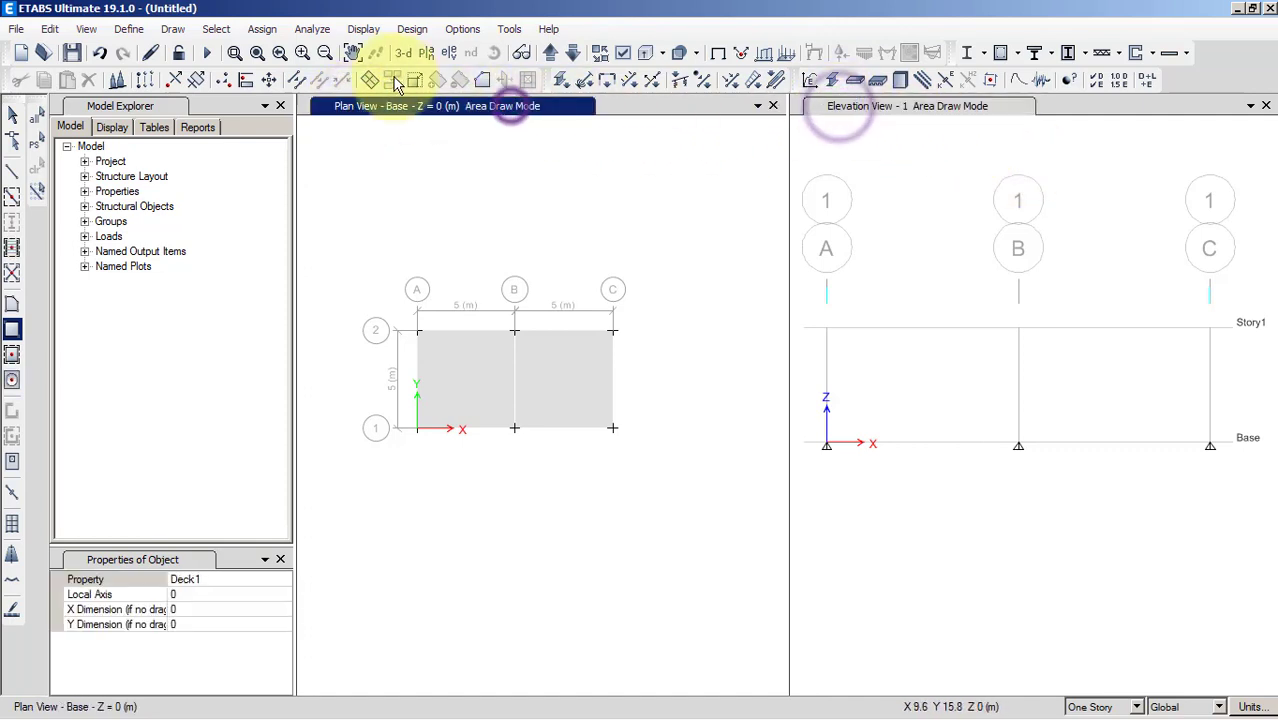
# Switch the base plan window to a 3-D view of the model, seen from a low angle
pyautogui.click(403, 53)
pyautogui.keyDown('shift'); pyautogui.moveTo(585, 506); pyautogui.dragTo(619, 387, button='middle'); pyautogui.keyUp('shift')
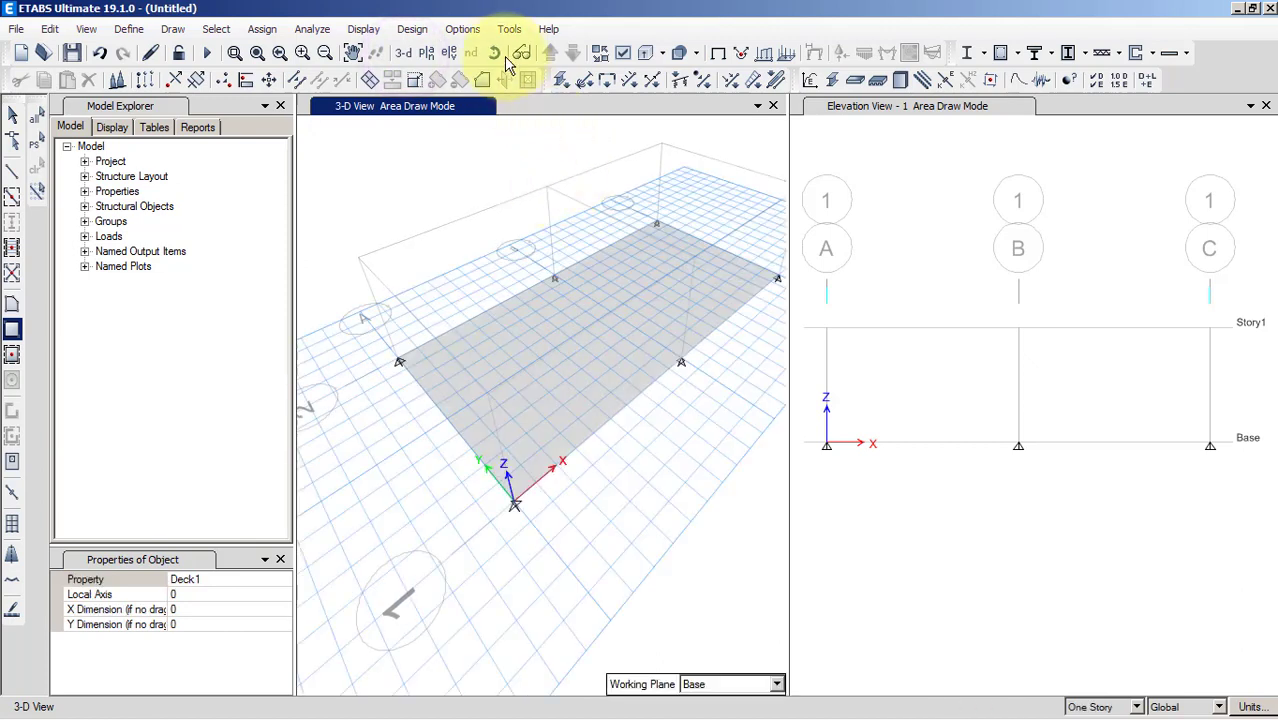
pyautogui.click(495, 57)
pyautogui.moveTo(562, 542)
pyautogui.mouseDown()
pyautogui.moveTo(562, 556)
pyautogui.moveTo(565, 350)
pyautogui.mouseUp()
pyautogui.keyDown('shift'); pyautogui.moveTo(551, 543); pyautogui.dragTo(532, 495, button='middle'); pyautogui.keyUp('shift')
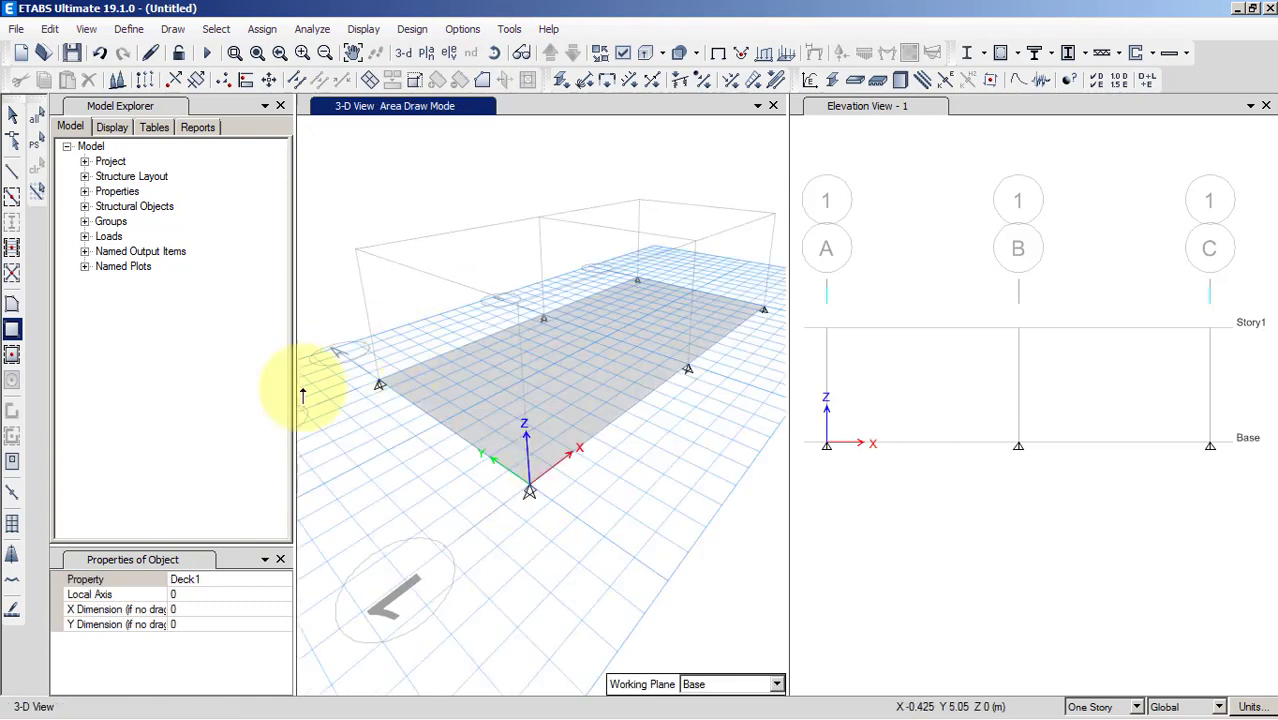
# Draw a wall panel with property S20(THANH) along grid line A between grids 2 and 1, from Base to Story1
pyautogui.click(13, 308)
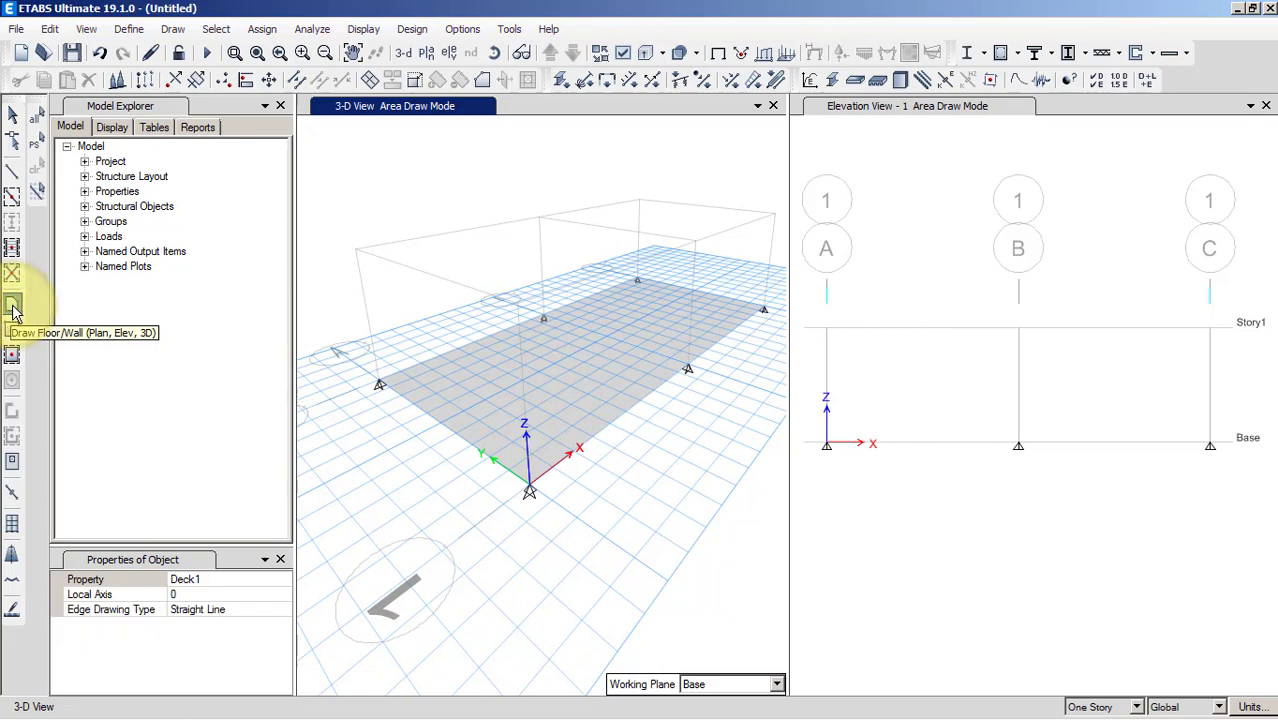
pyautogui.click(218, 582)
pyautogui.click(283, 582)
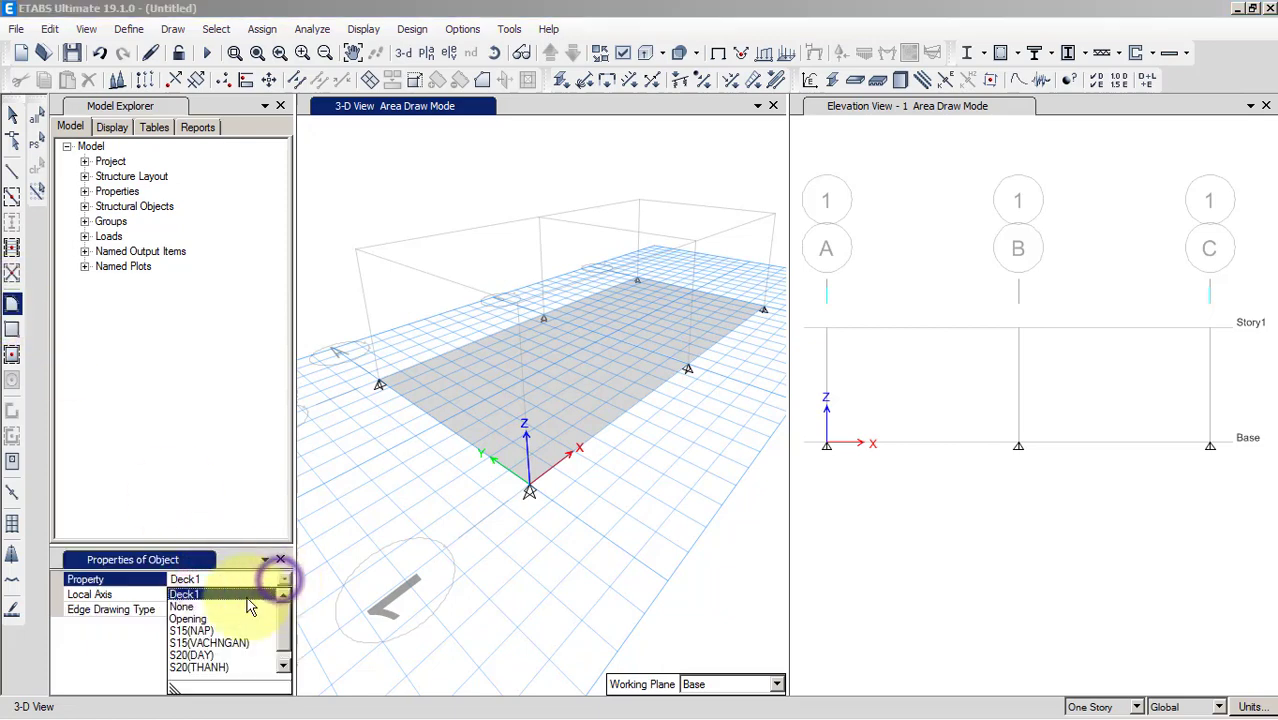
pyautogui.click(283, 665)
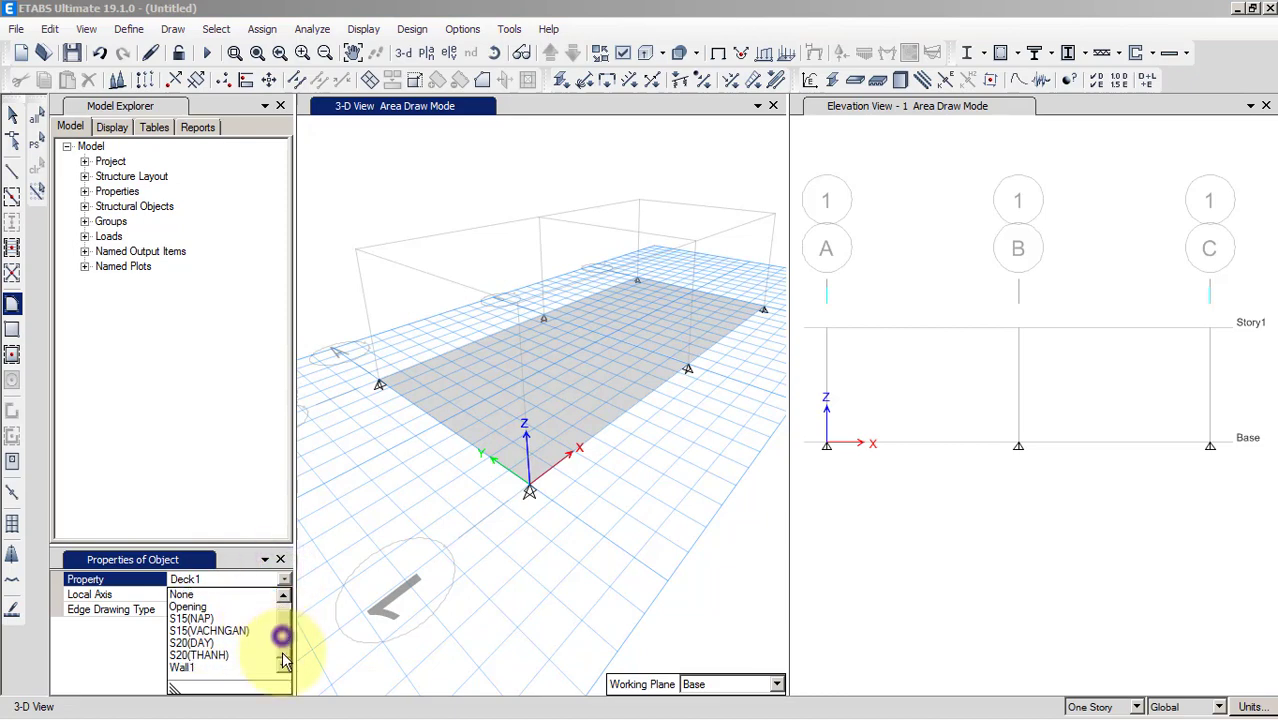
pyautogui.click(187, 656)
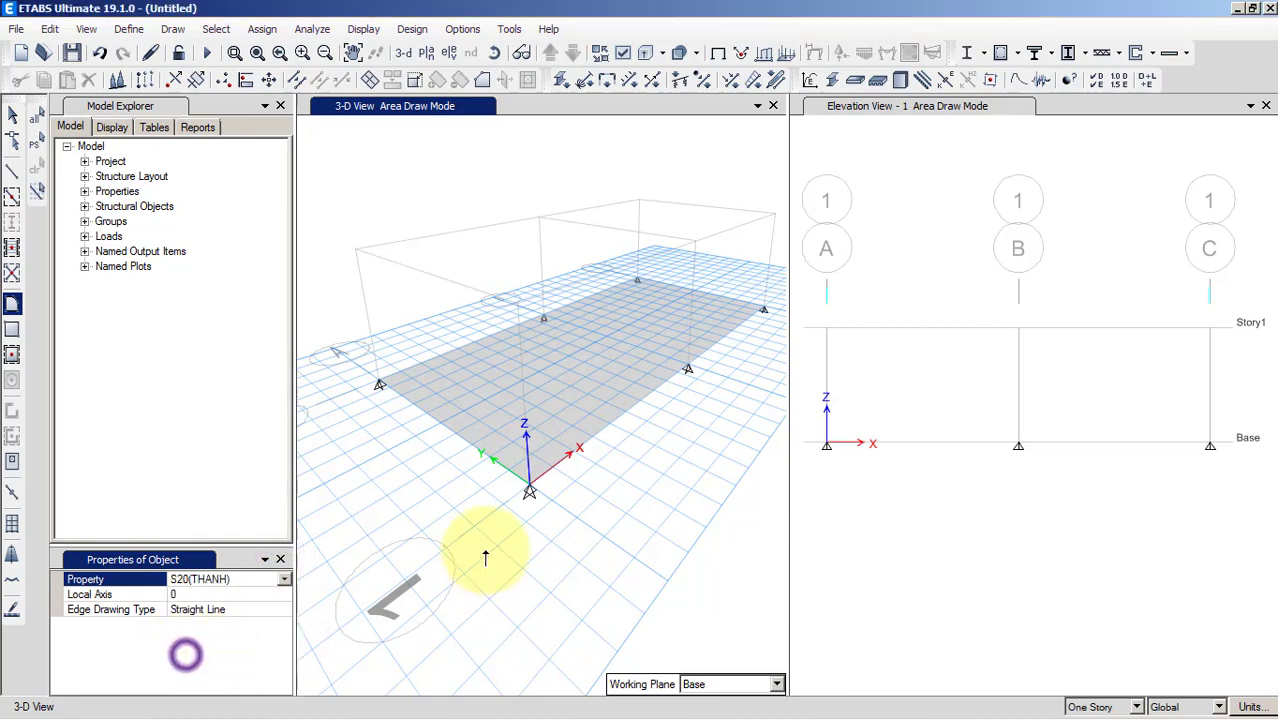
pyautogui.click(380, 385)
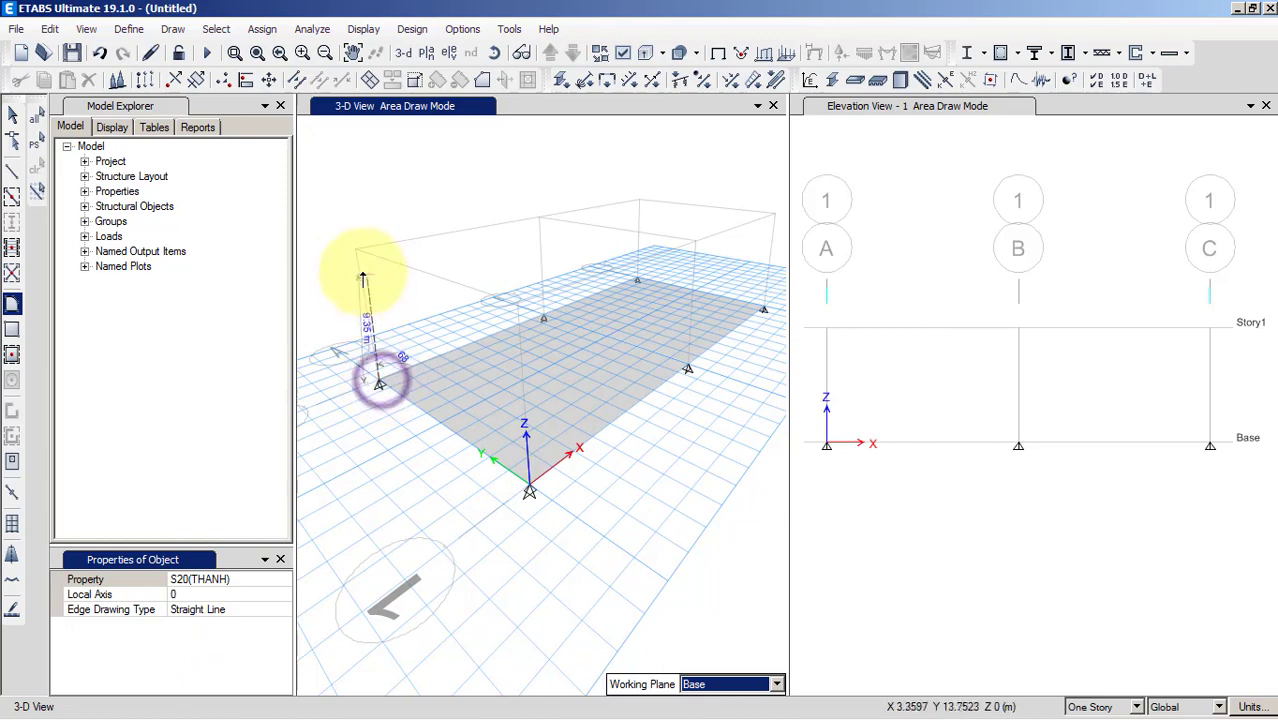
pyautogui.click(355, 249)
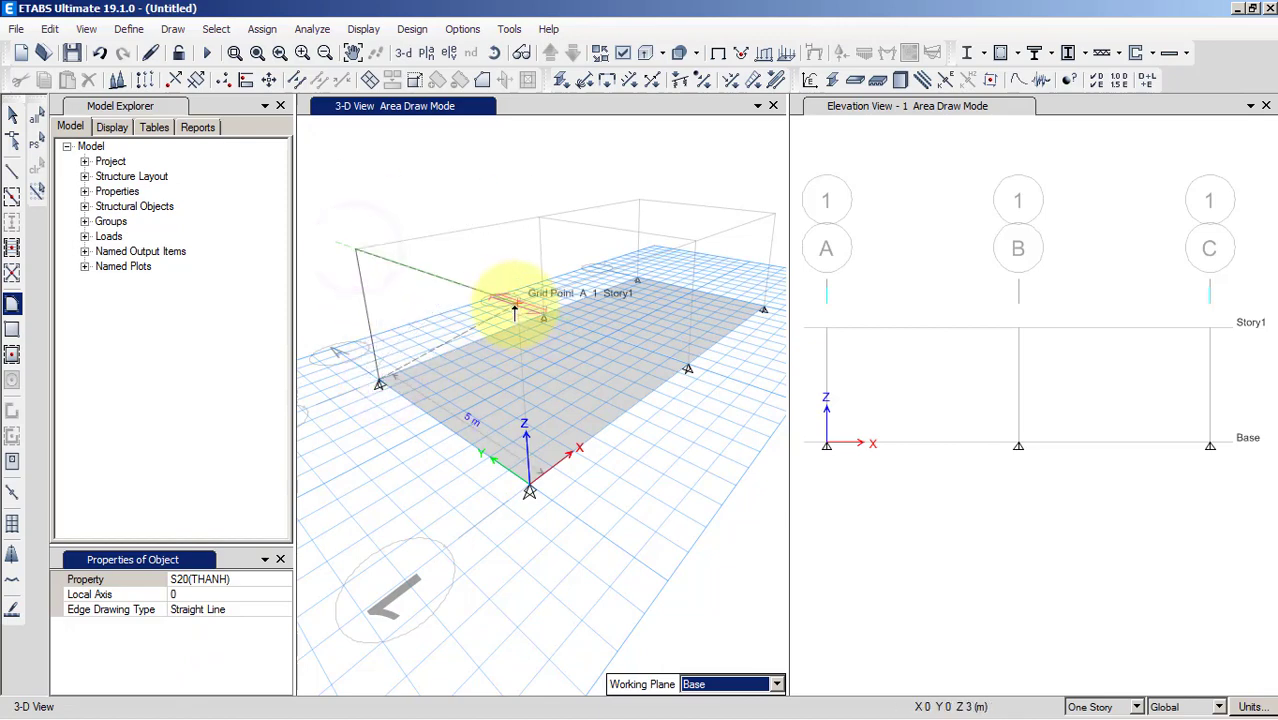
pyautogui.click(515, 303)
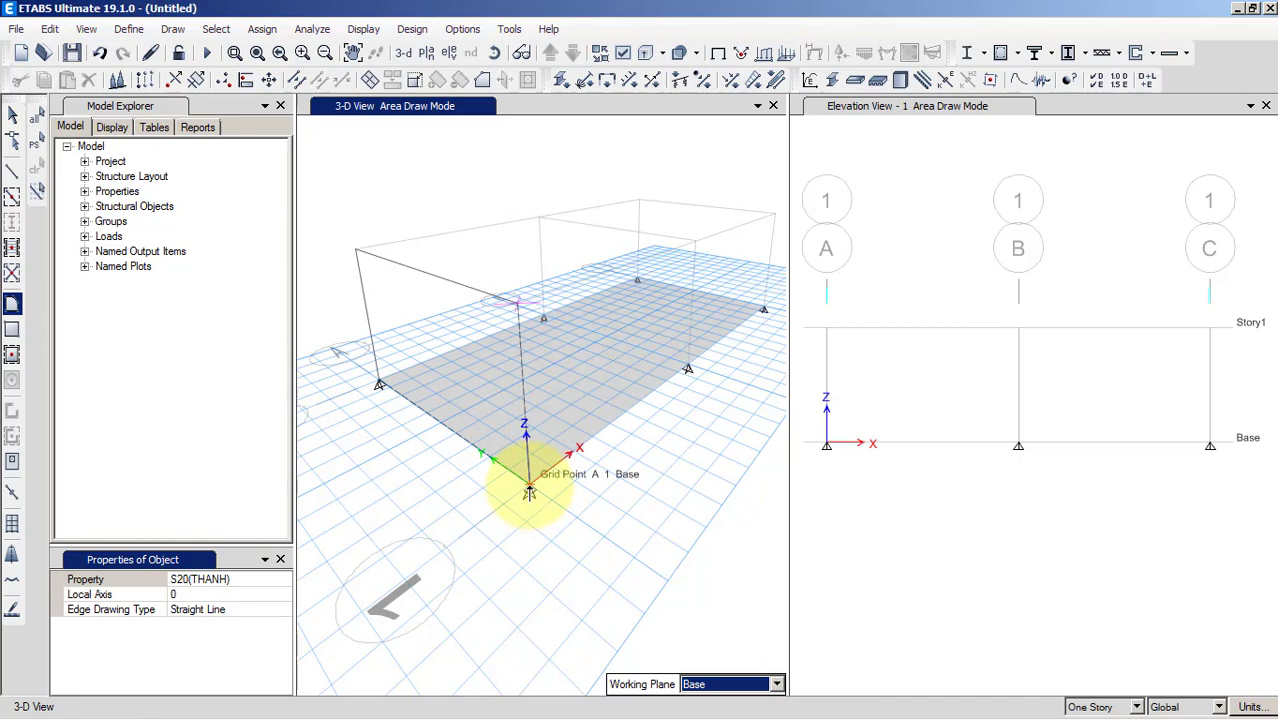
pyautogui.doubleClick(529, 490)
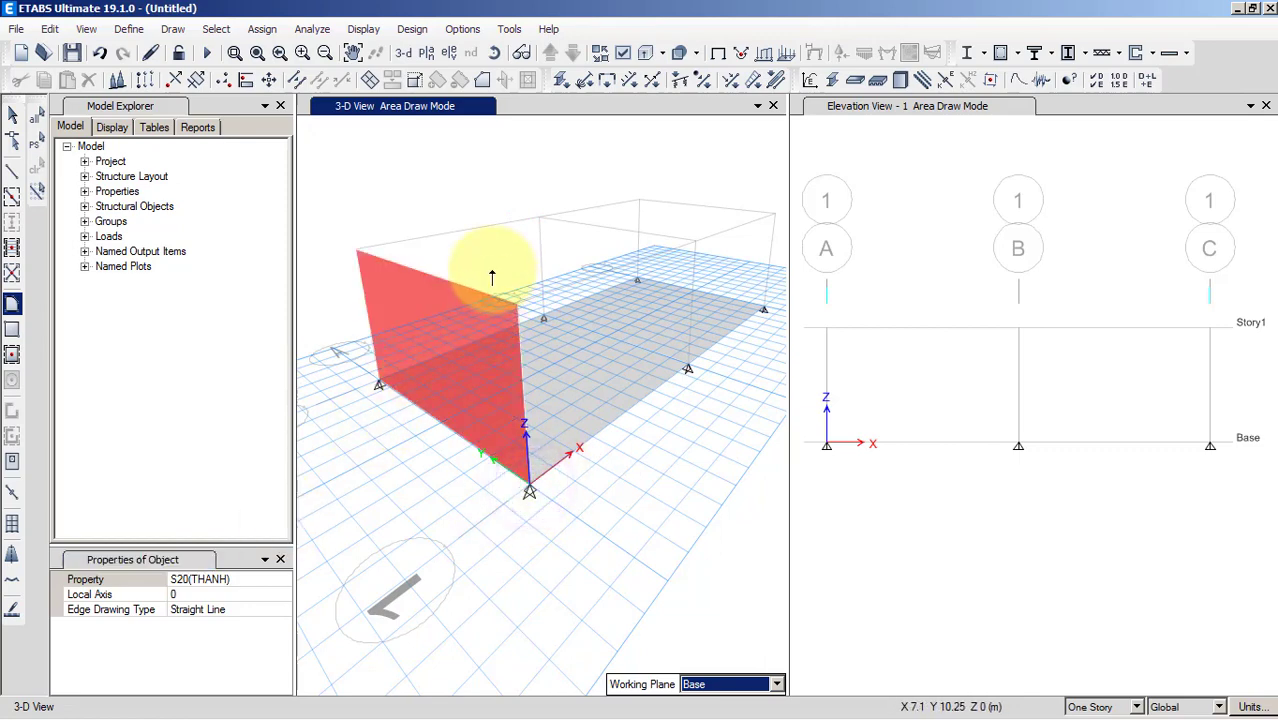
# Draw an S20(THANH) wall panel along grid line 1 between grids B and A, from Base to Story1
pyautogui.click(494, 53)
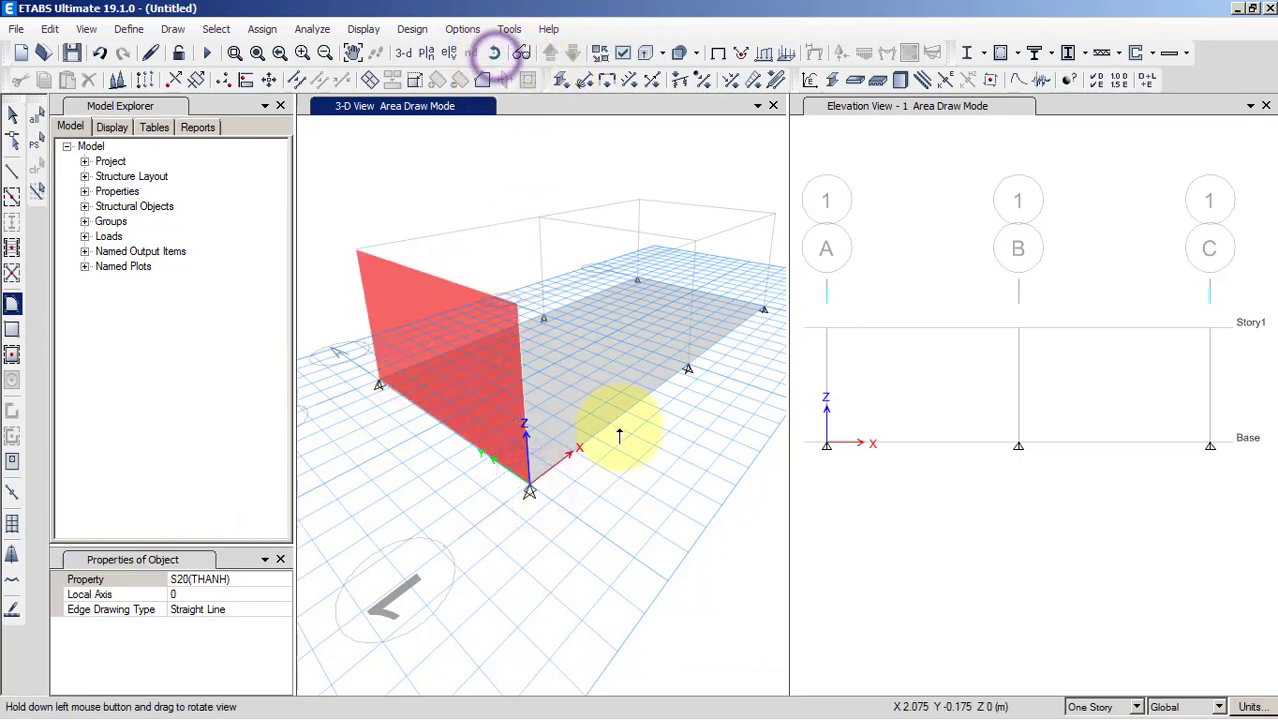
pyautogui.moveTo(648, 465)
pyautogui.mouseDown()
pyautogui.moveTo(585, 570)
pyautogui.moveTo(698, 312)
pyautogui.mouseUp()
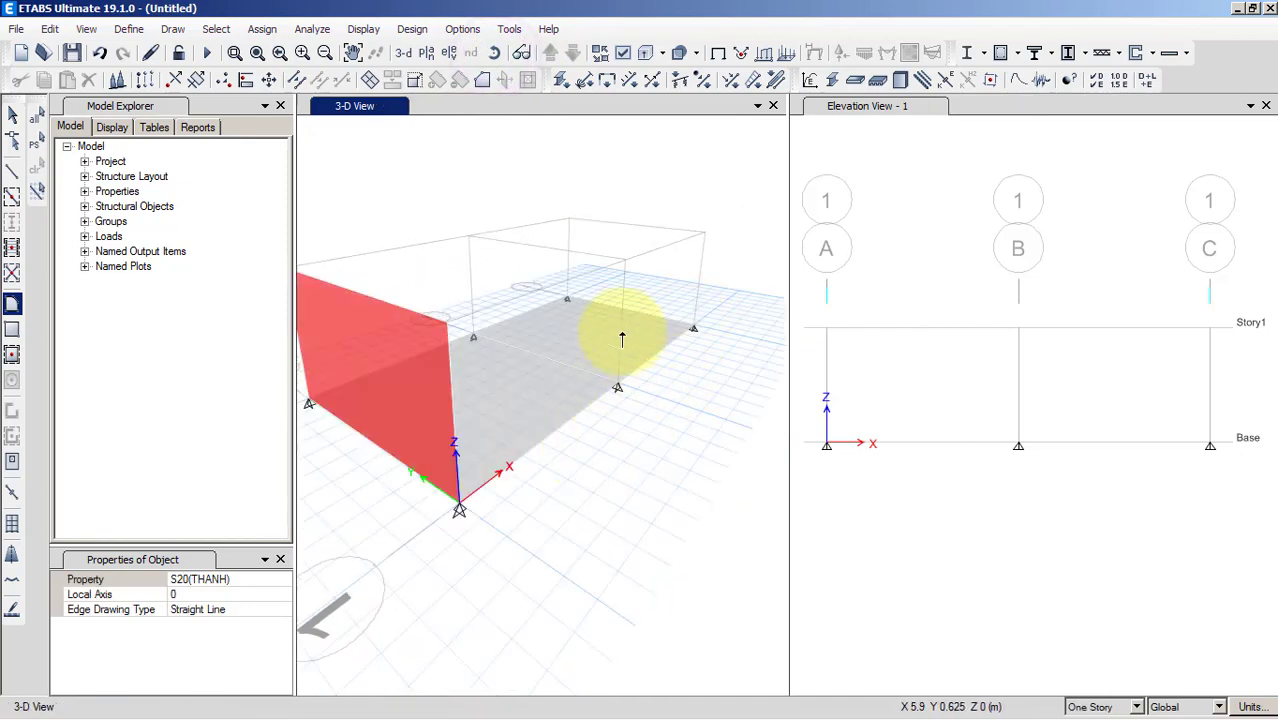
pyautogui.click(497, 56)
pyautogui.moveTo(679, 385); pyautogui.dragTo(597, 257)
pyautogui.moveTo(695, 285); pyautogui.dragTo(497, 360)
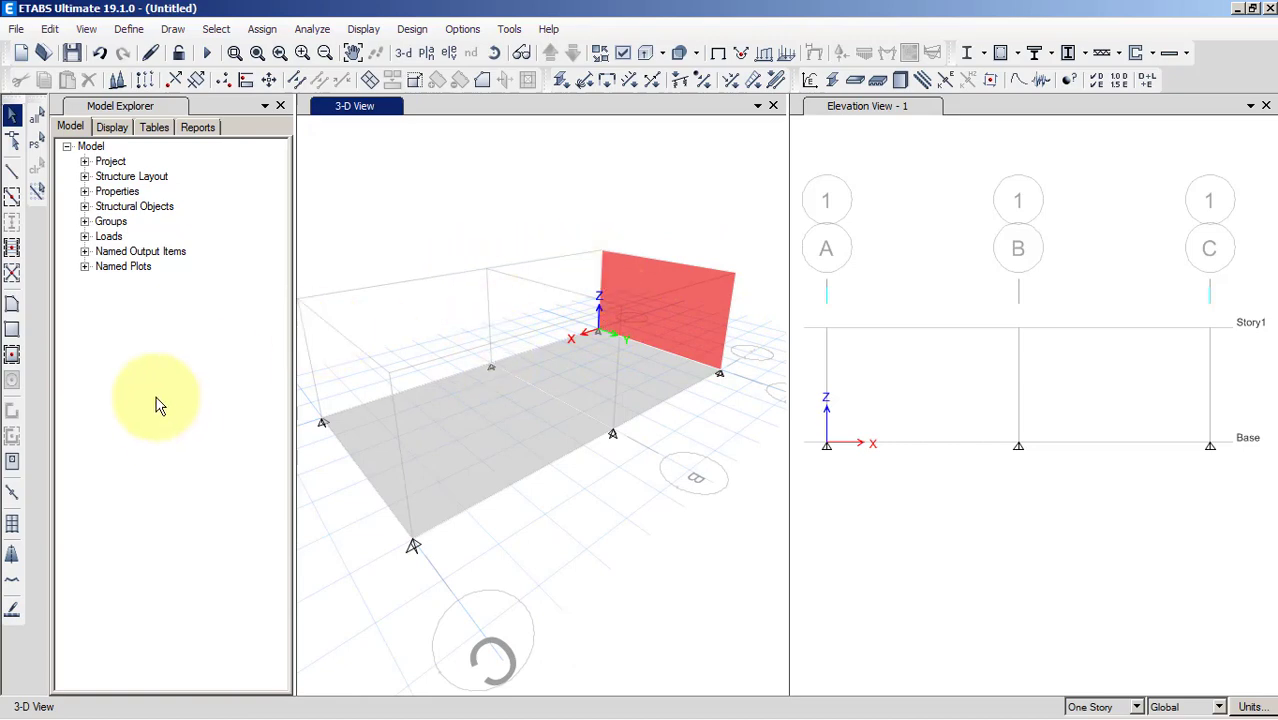
pyautogui.click(12, 304)
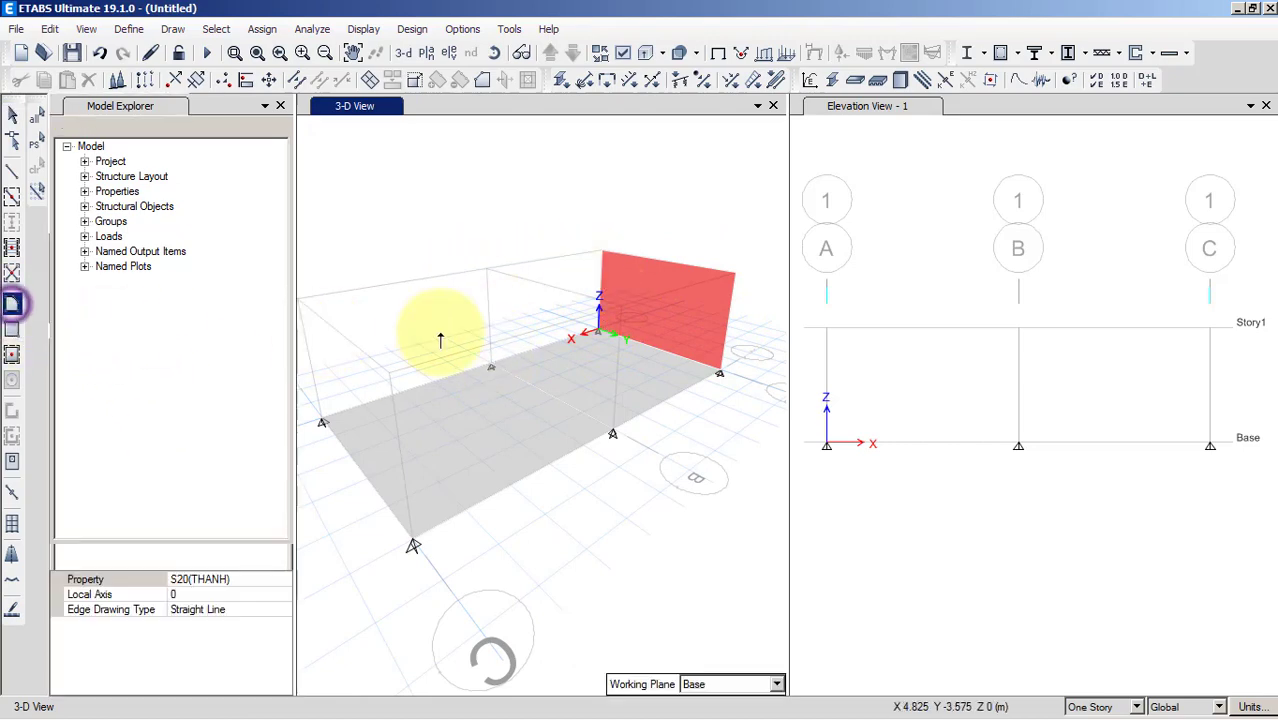
pyautogui.click(491, 366)
pyautogui.click(490, 268)
pyautogui.click(601, 255)
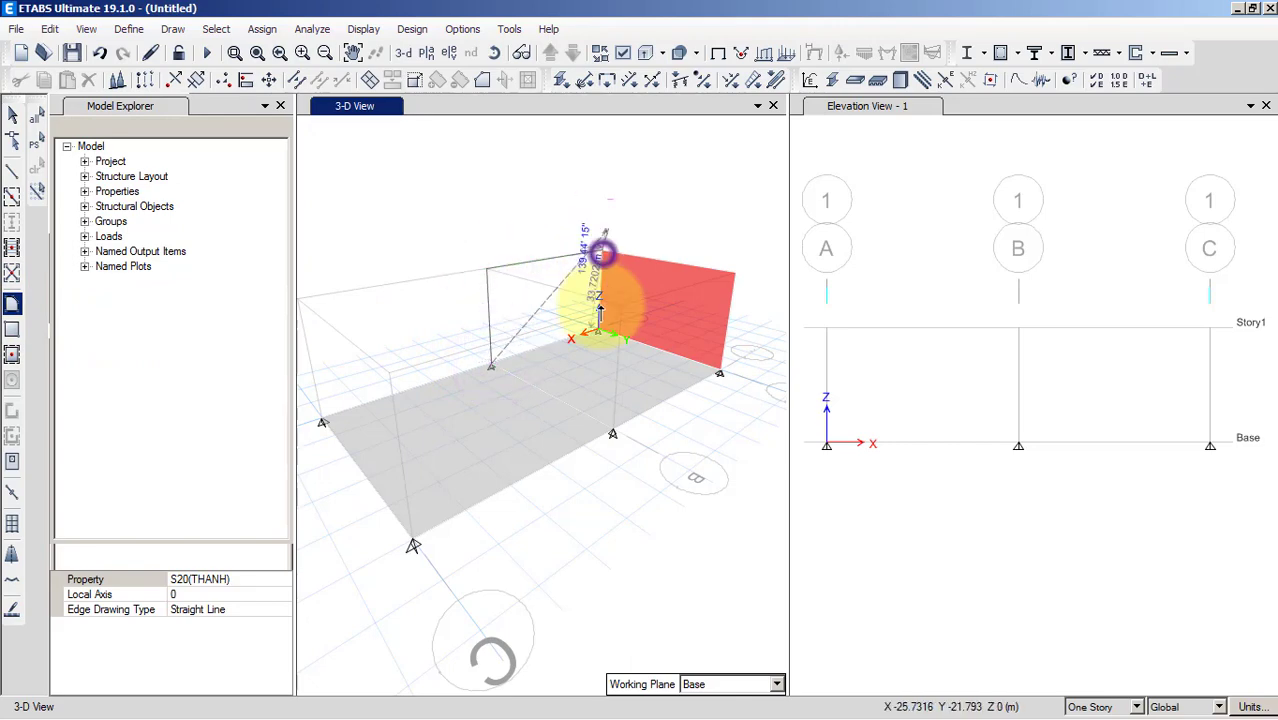
pyautogui.doubleClick(599, 327)
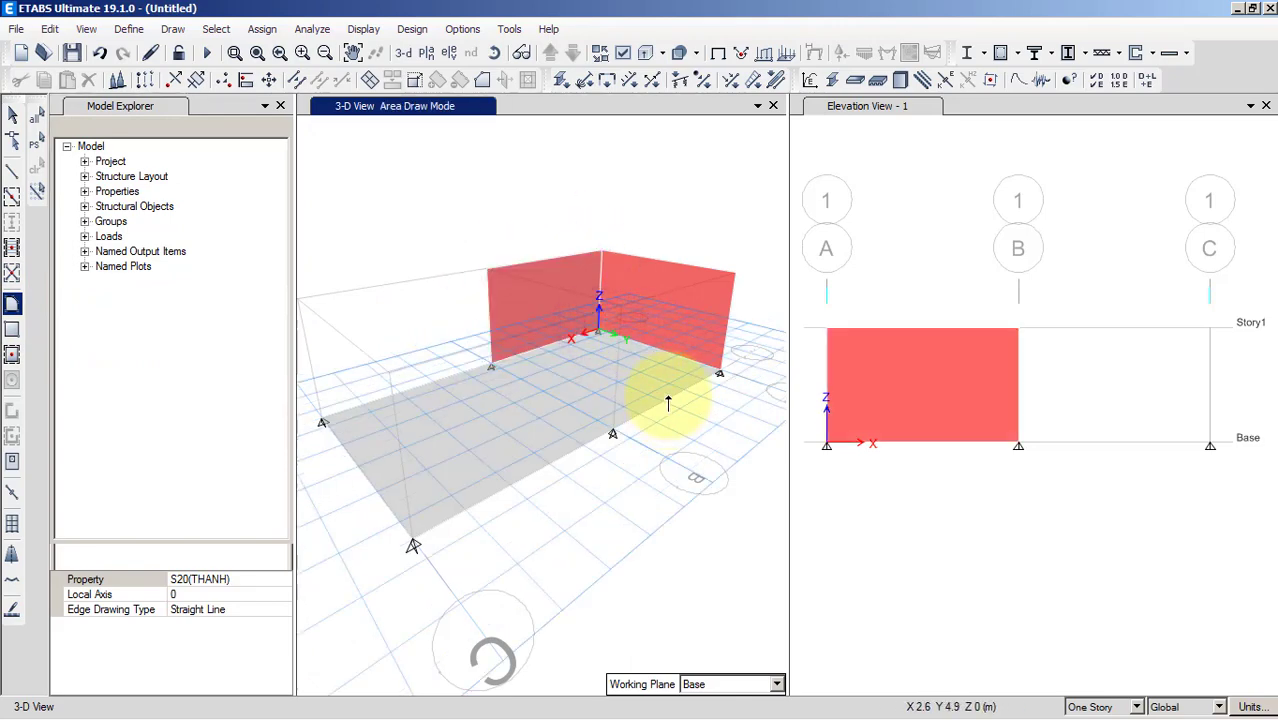
# Draw an S20(THANH) wall panel along grid line 2 between grids B and A, from Base to Story1
pyautogui.click(613, 433)
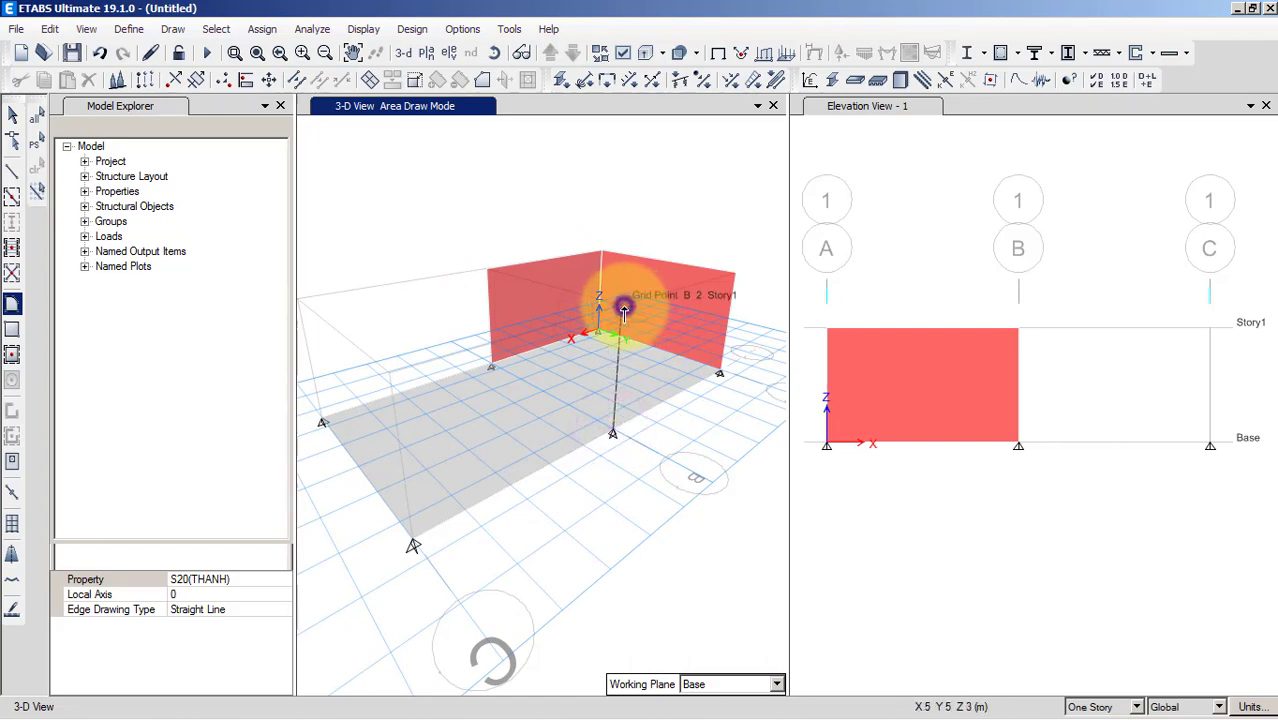
pyautogui.click(736, 272)
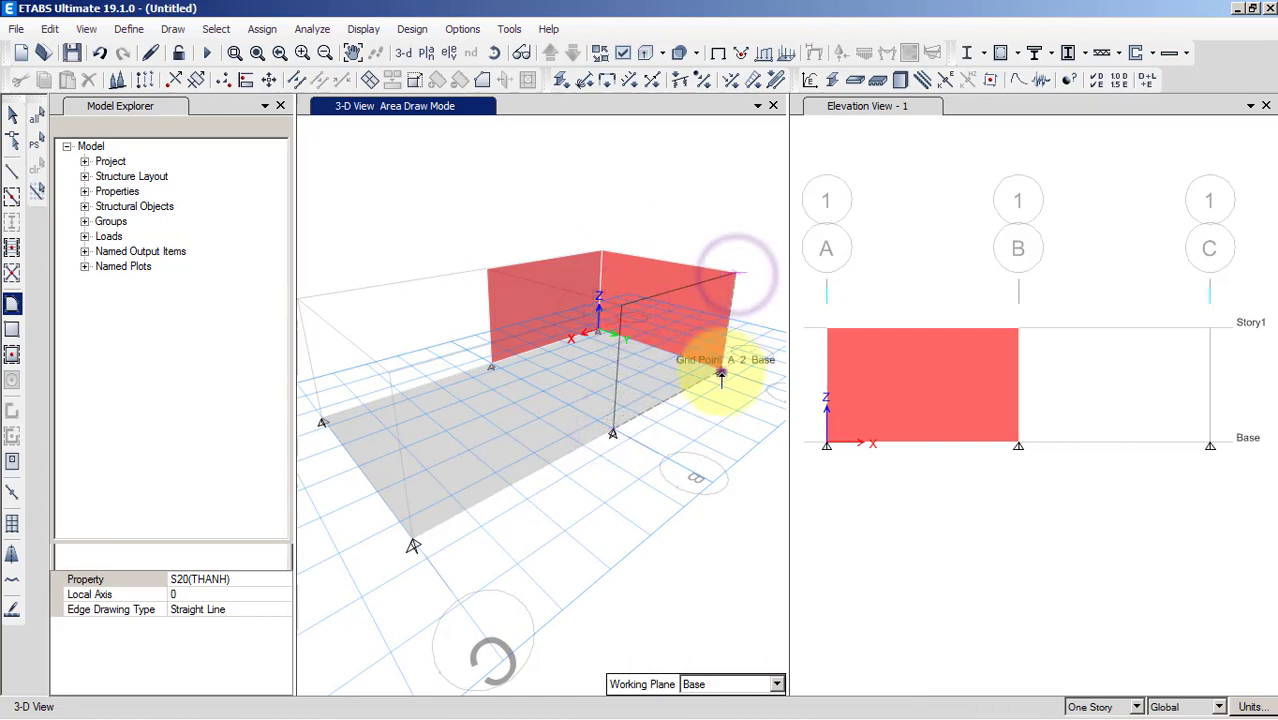
pyautogui.doubleClick(720, 377)
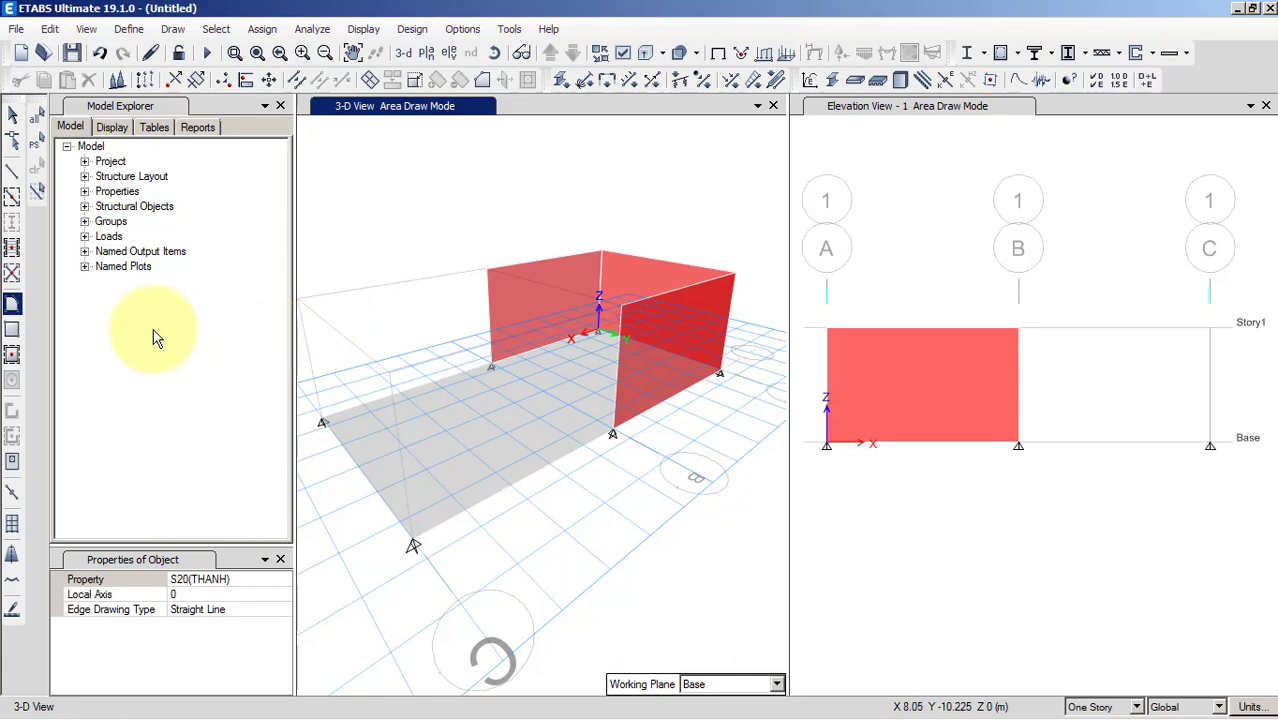
# Draw an S15(VACHNGAN) partition wall panel along grid line B between grids 1 and 2, from Base to Story1
pyautogui.click(12, 306)
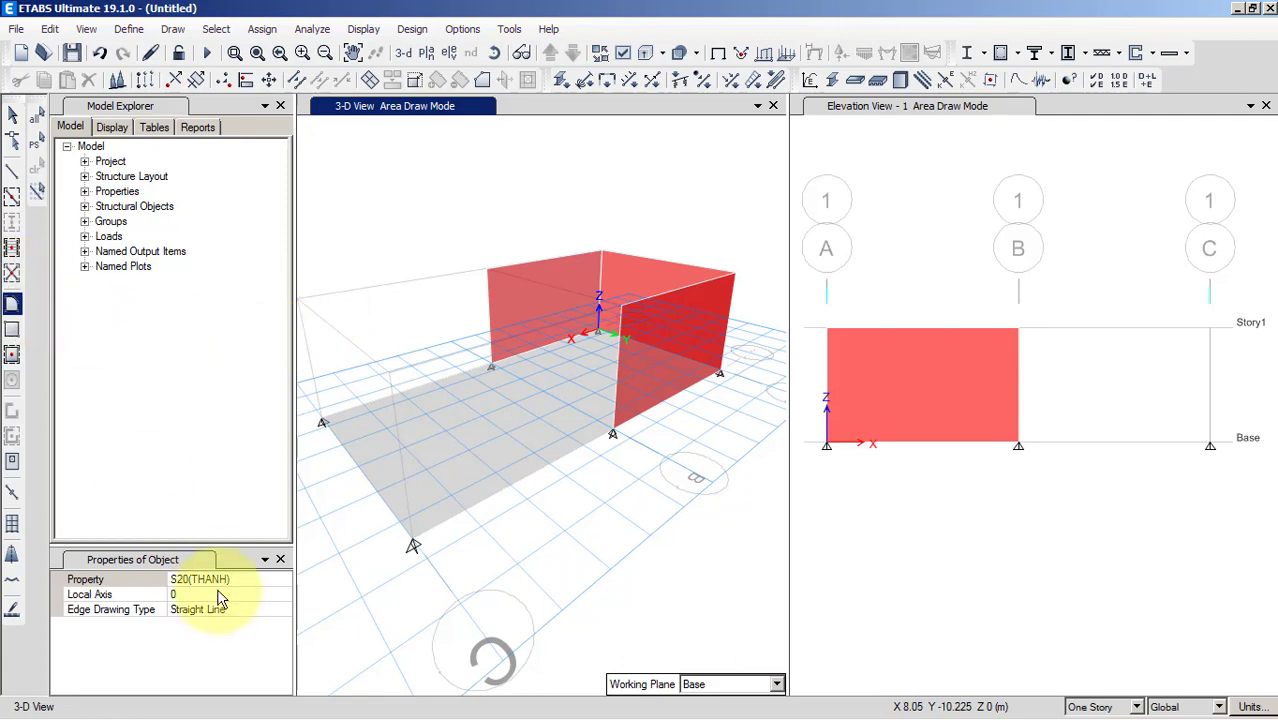
pyautogui.click(284, 579)
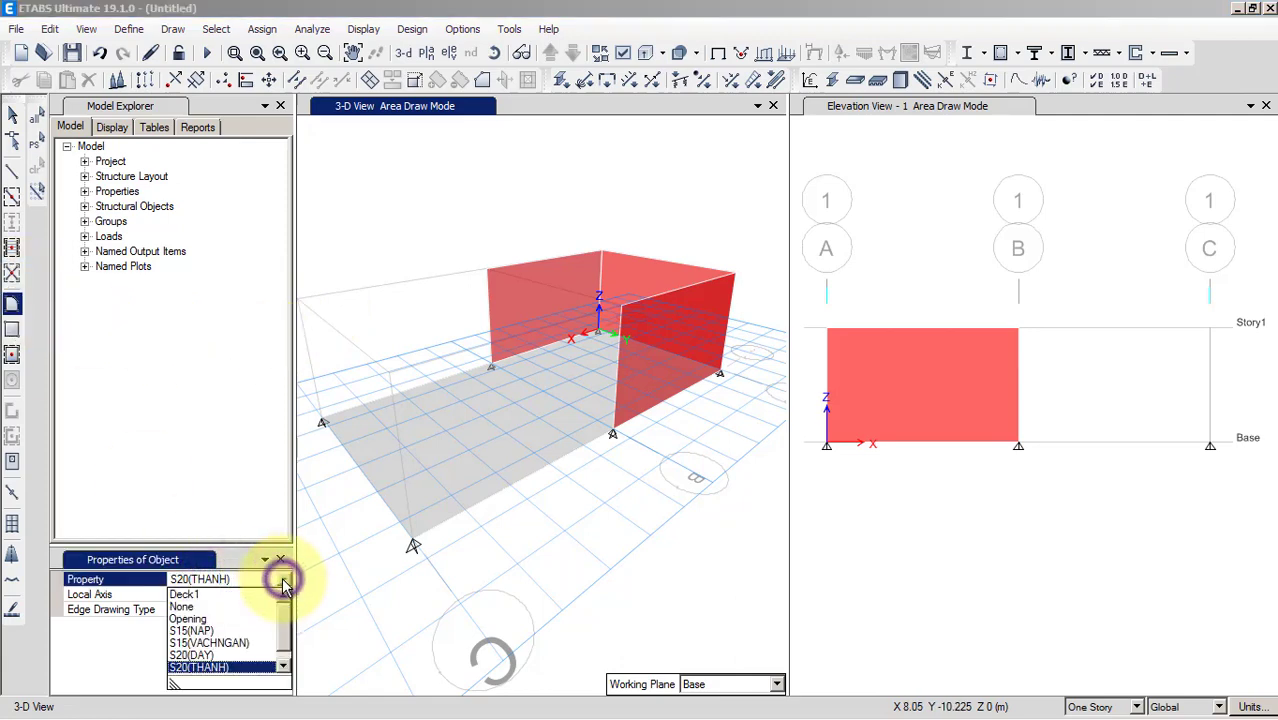
pyautogui.click(196, 643)
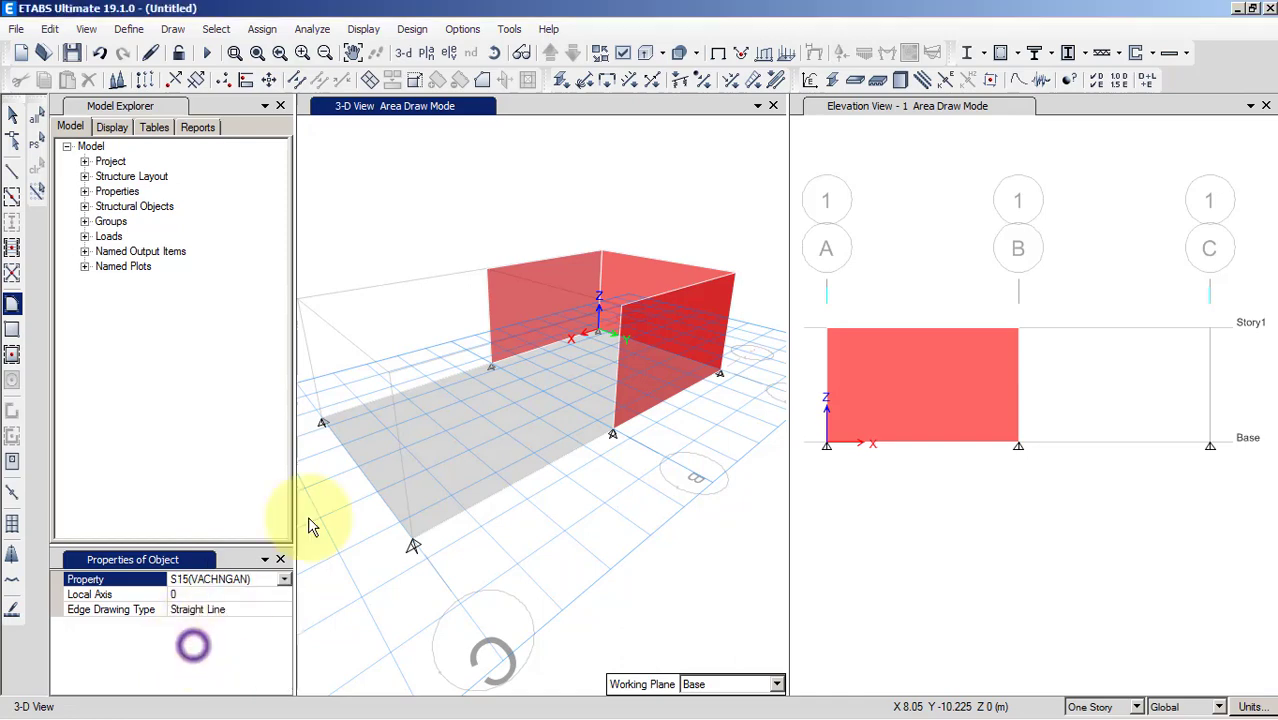
pyautogui.click(492, 368)
pyautogui.click(486, 268)
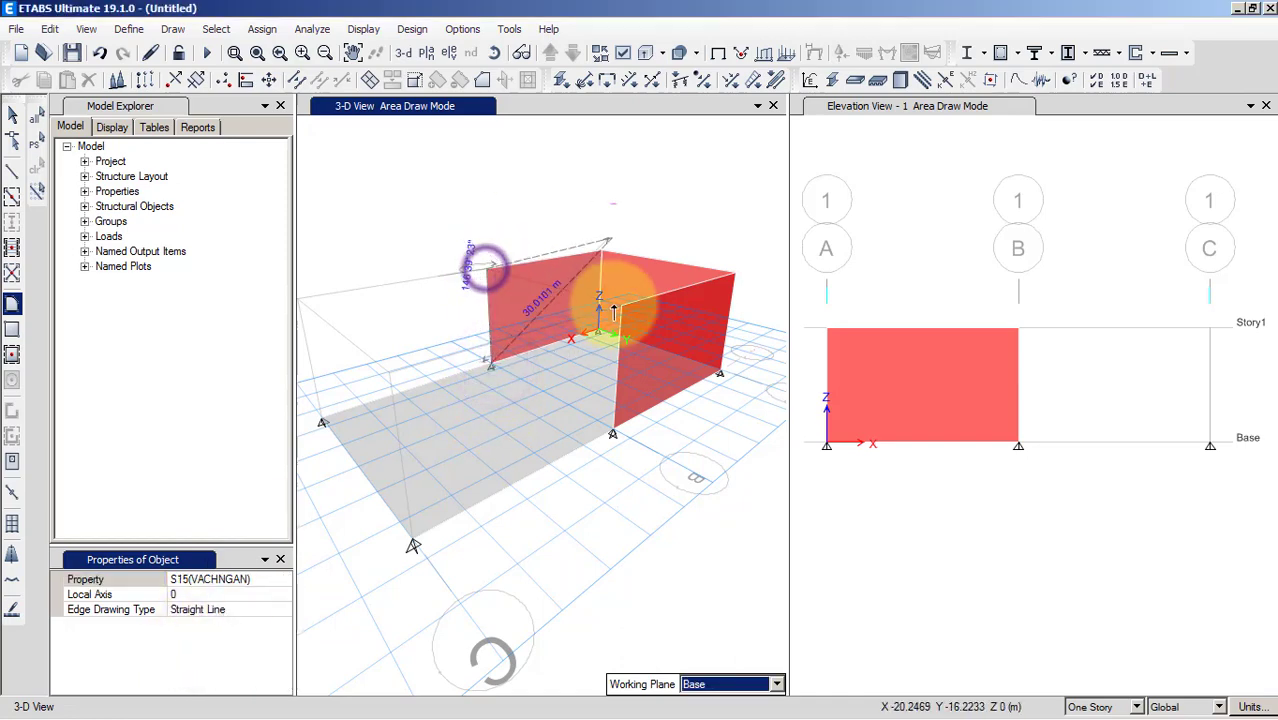
pyautogui.click(610, 306)
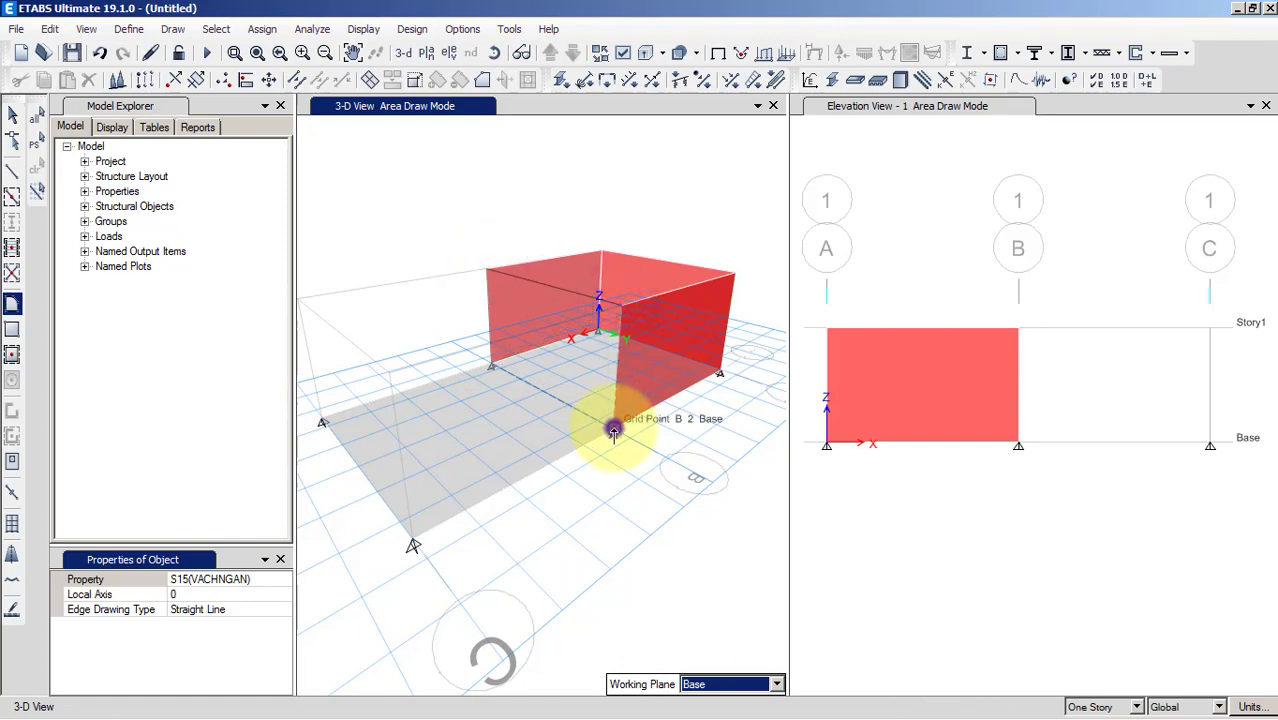
pyautogui.doubleClick(613, 430)
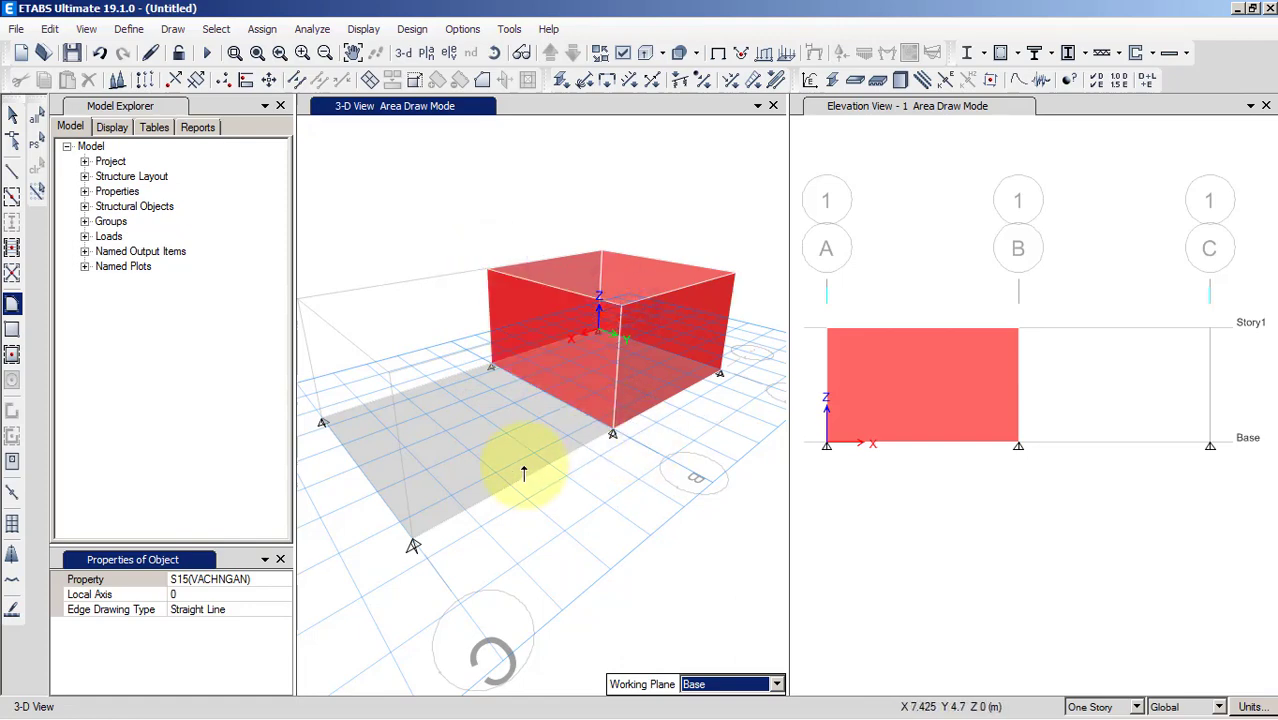
# Color the objects in the 3-D view by Section Properties
pyautogui.scroll(-3, 584, 379)
pyautogui.scroll(2, 584, 330)
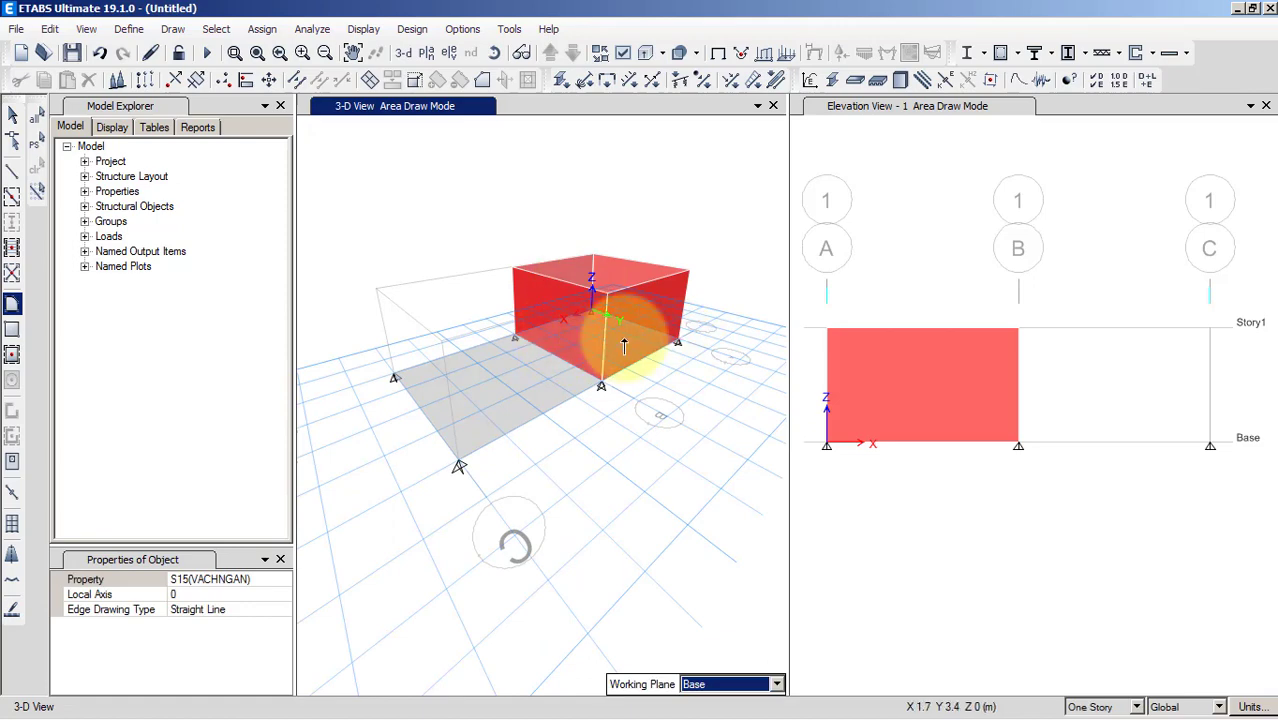
pyautogui.click(623, 55)
pyautogui.click(625, 112)
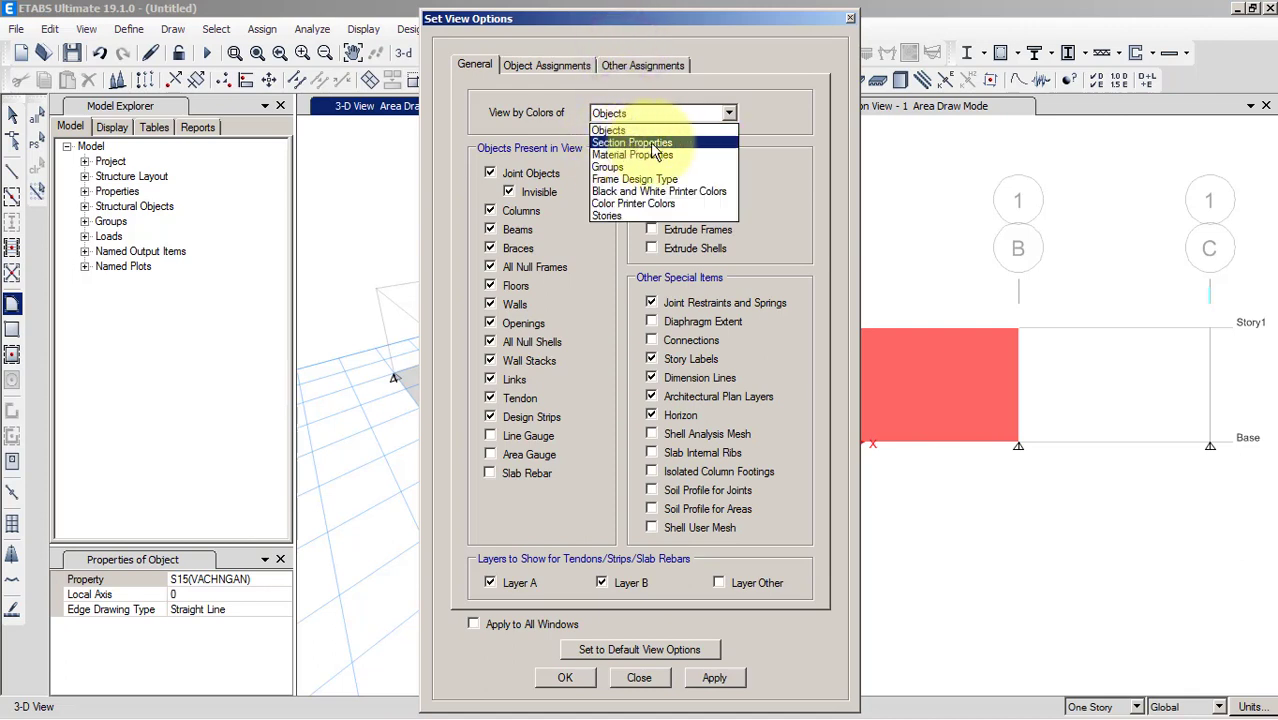
pyautogui.click(630, 143)
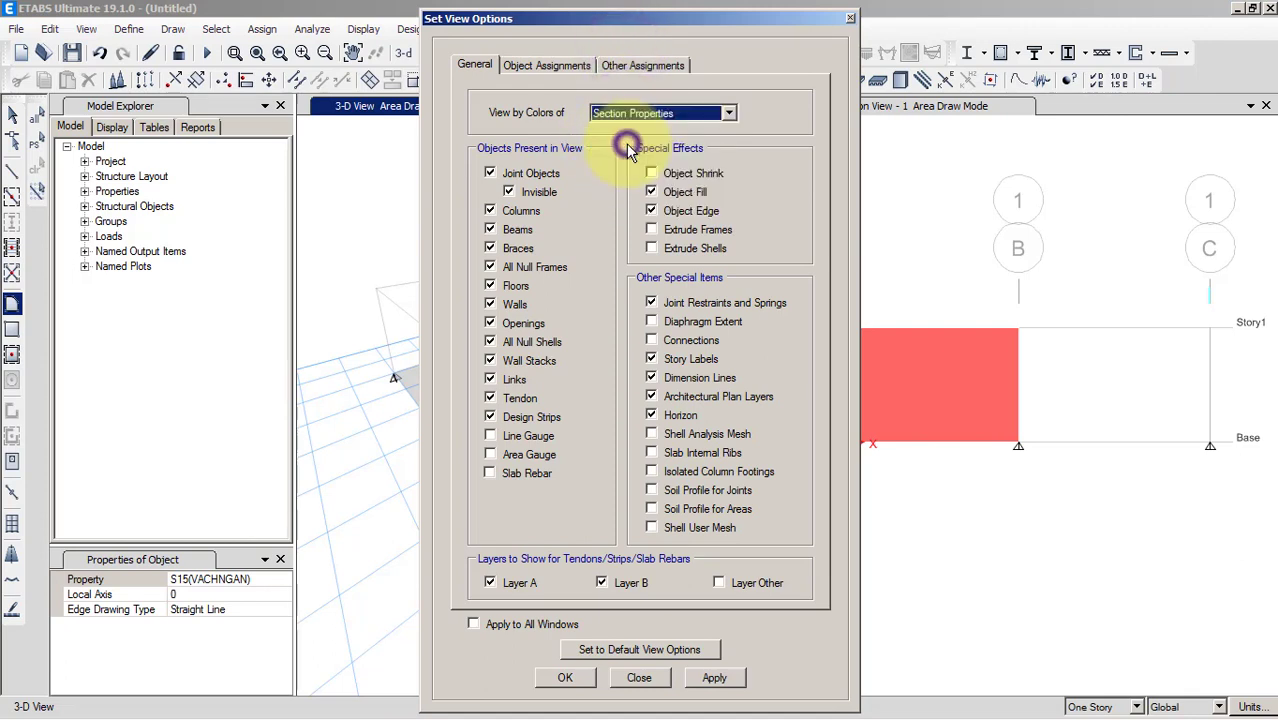
pyautogui.click(710, 678)
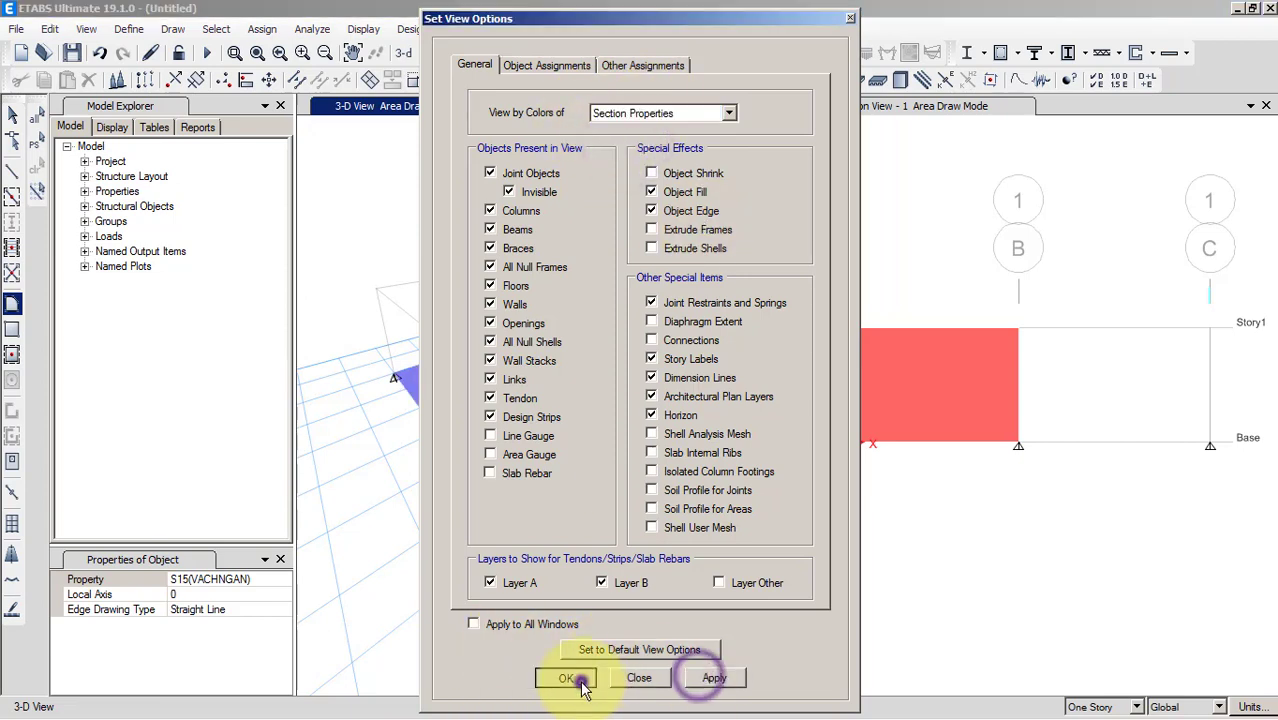
pyautogui.click(576, 678)
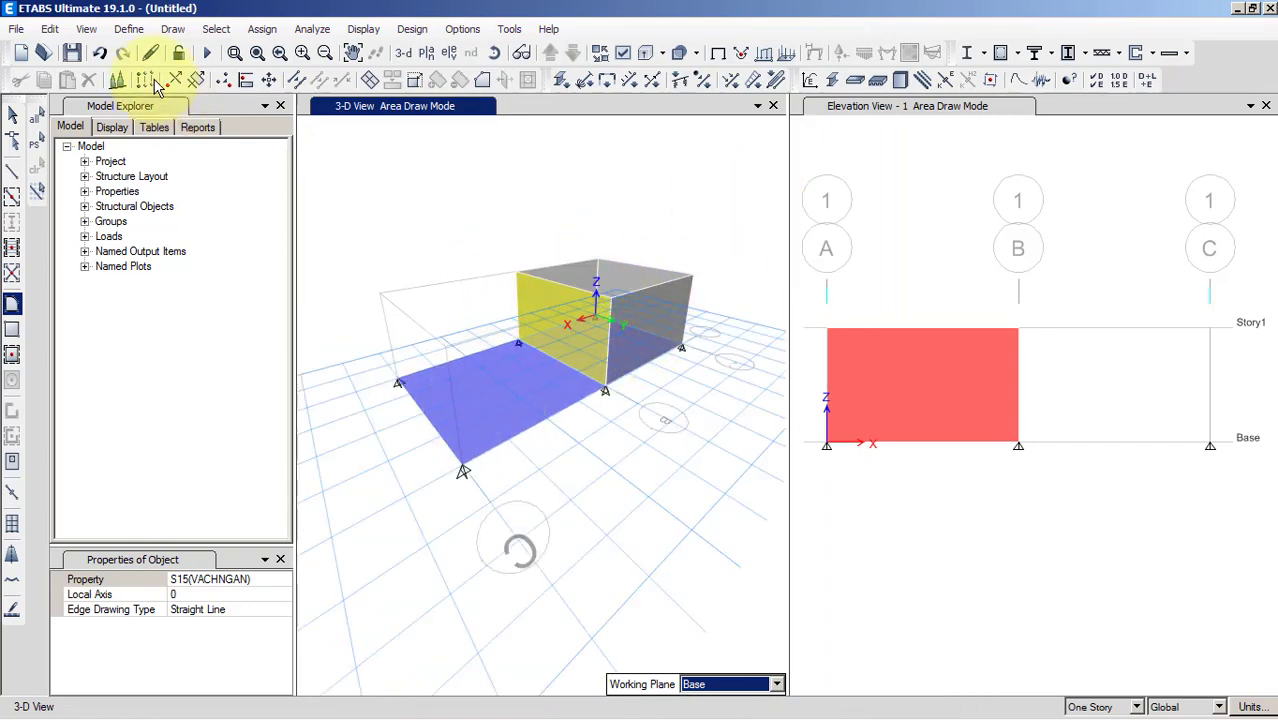
# Change the display color of the S20(THANH) slab property to bright green
pyautogui.click(127, 30)
pyautogui.moveTo(188, 90)
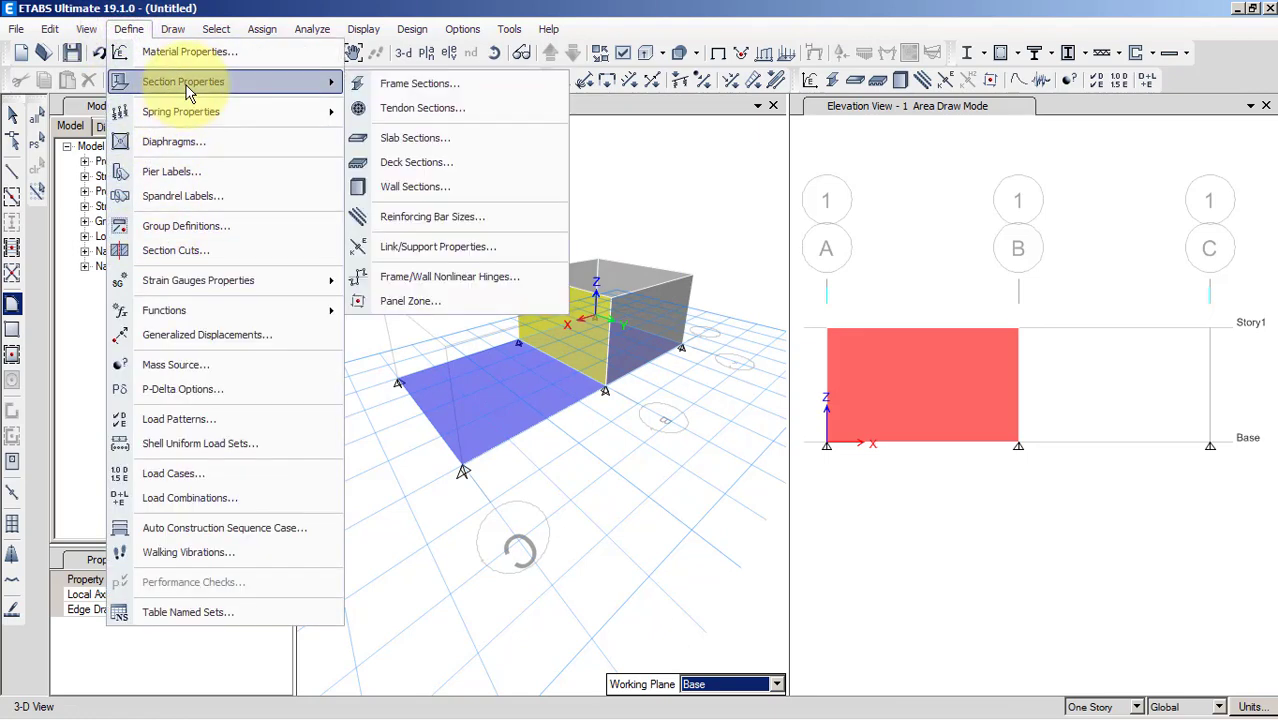
pyautogui.click(400, 139)
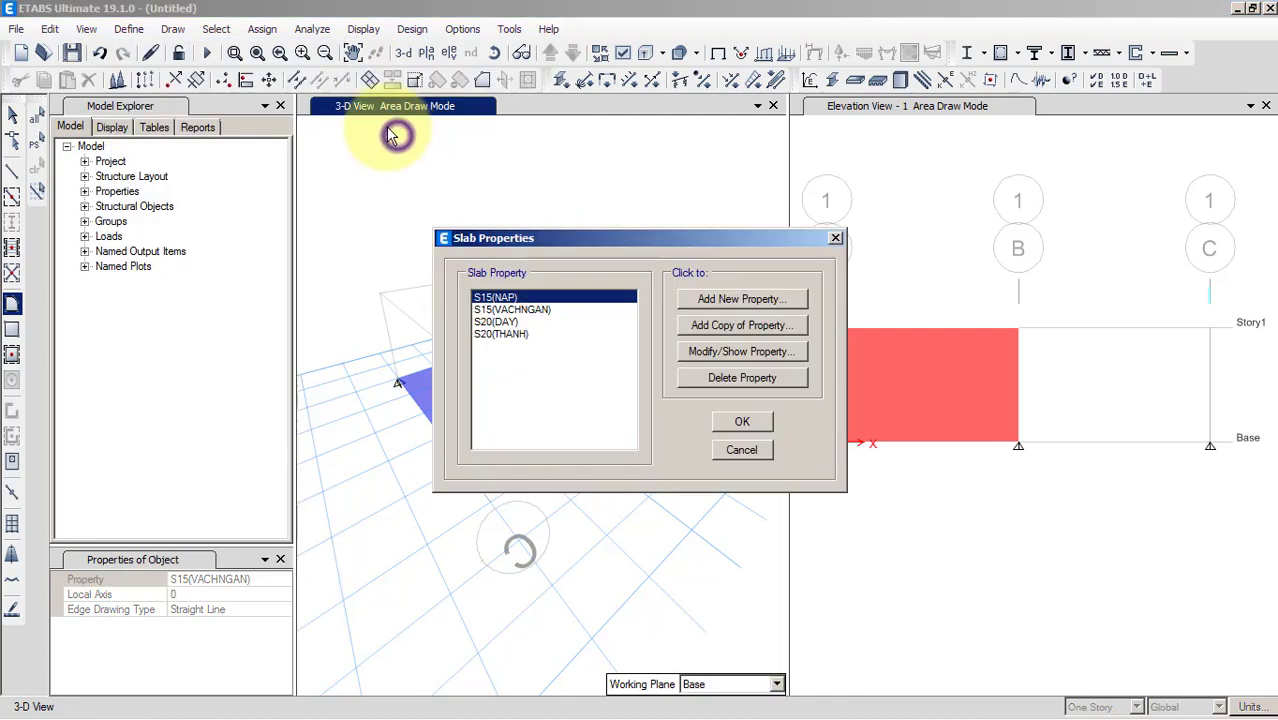
pyautogui.click(505, 334)
pyautogui.click(712, 352)
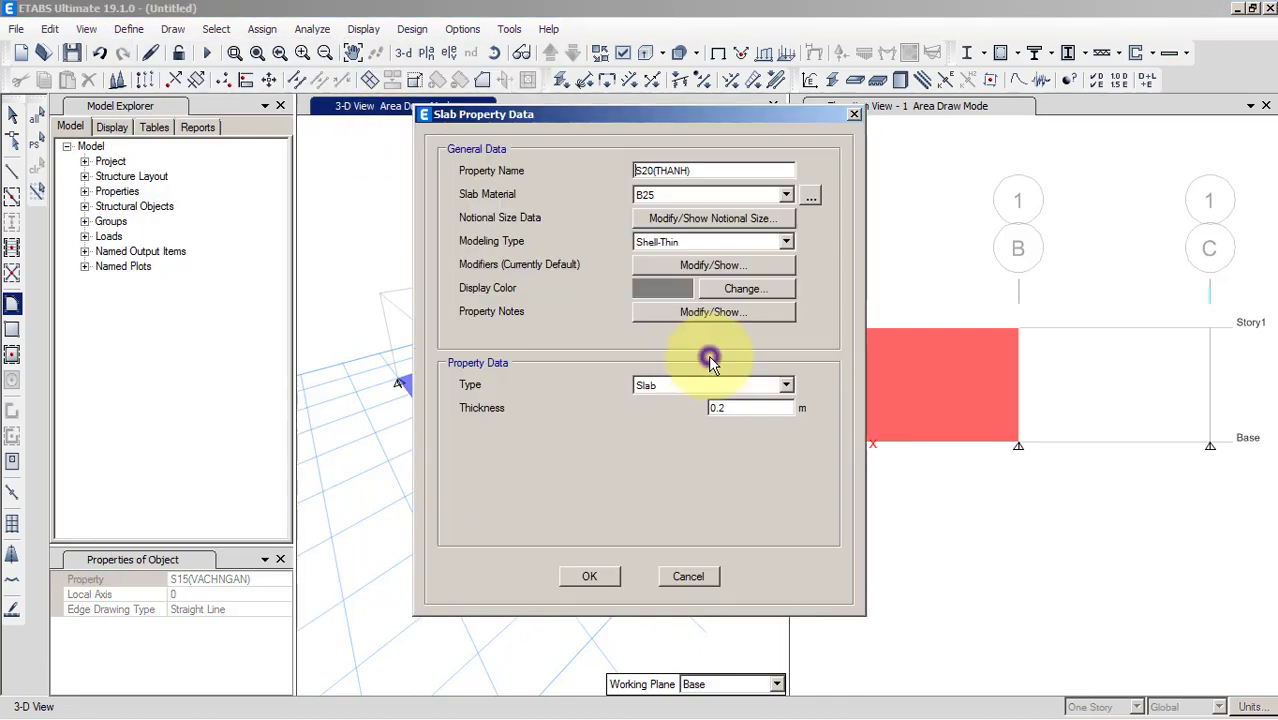
pyautogui.click(667, 292)
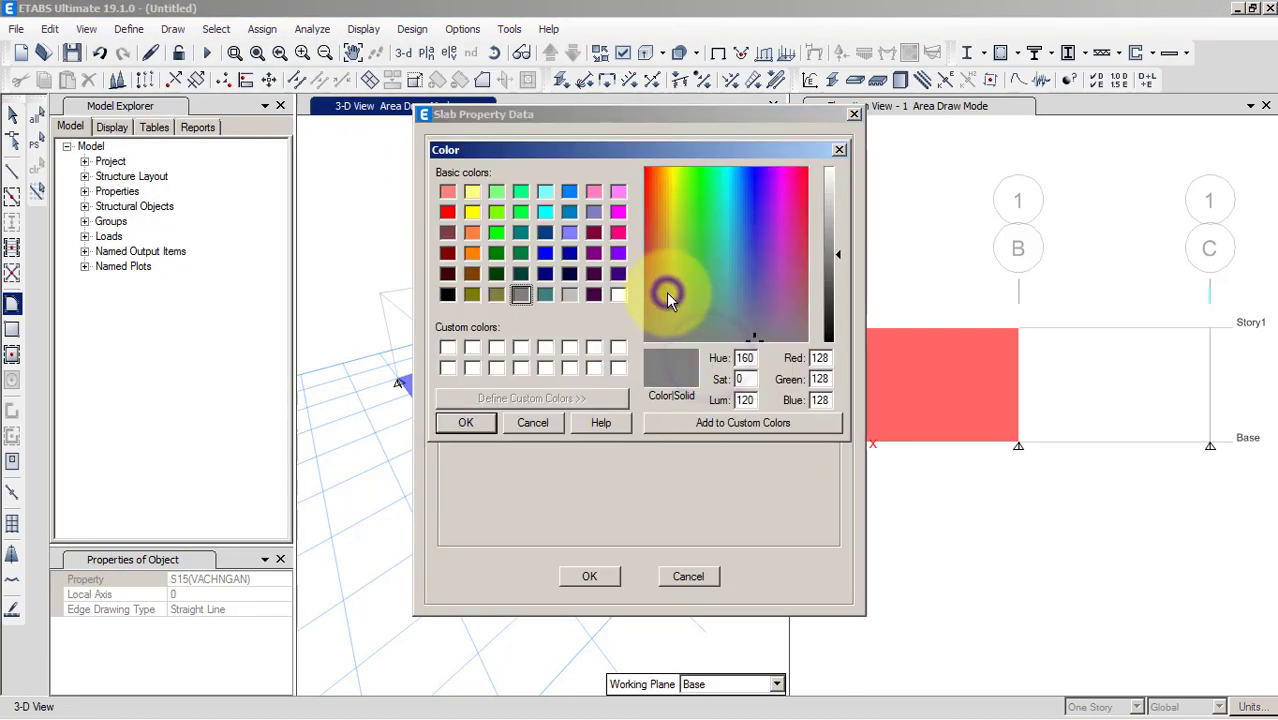
pyautogui.click(495, 232)
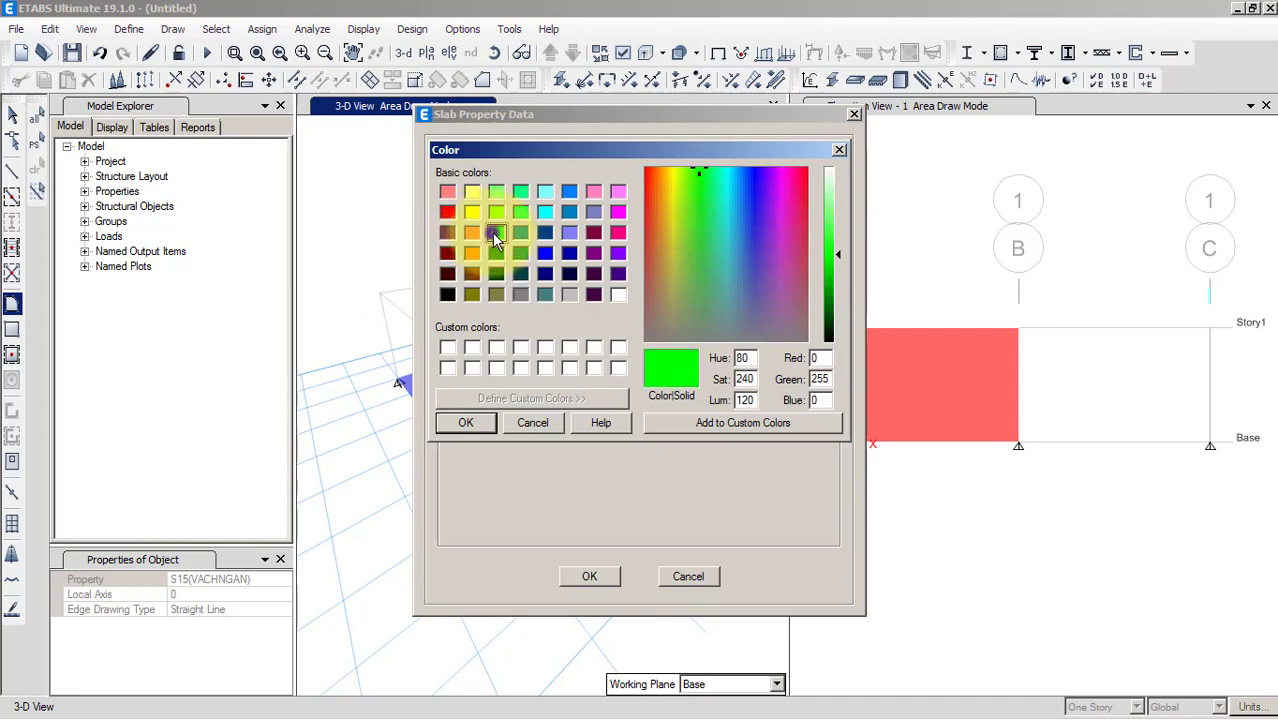
pyautogui.click(484, 425)
pyautogui.click(590, 577)
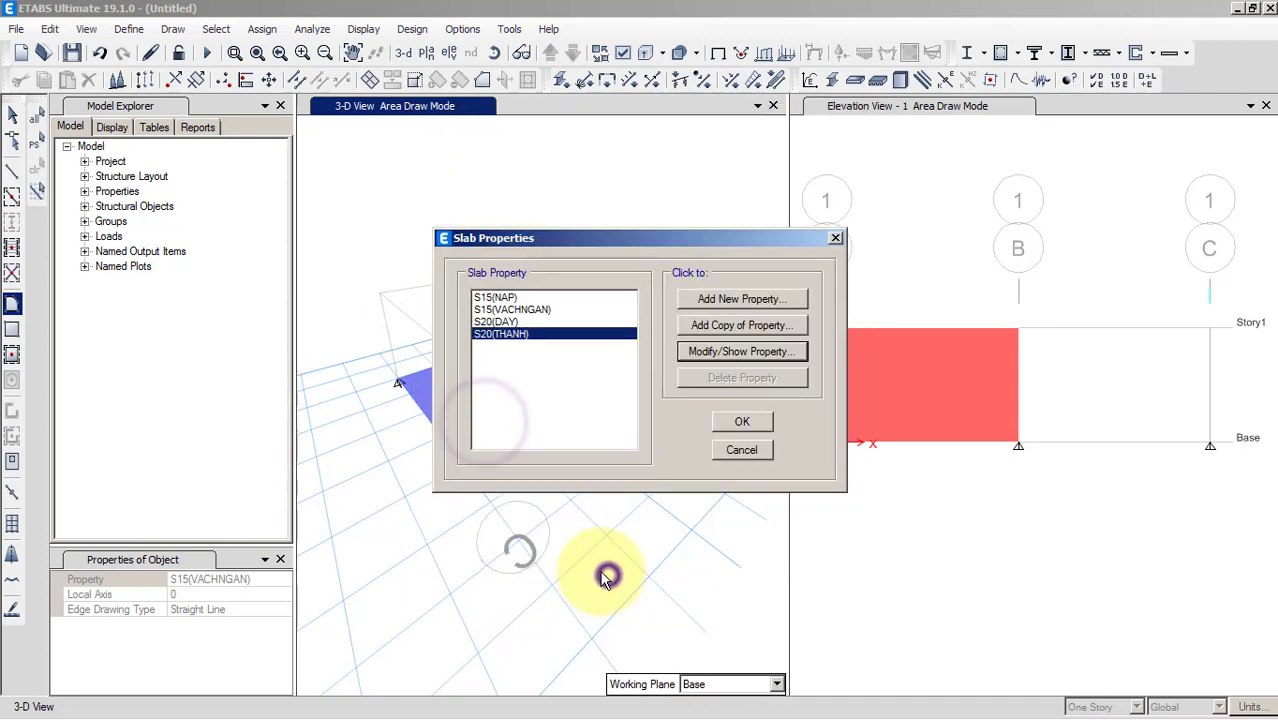
pyautogui.click(748, 421)
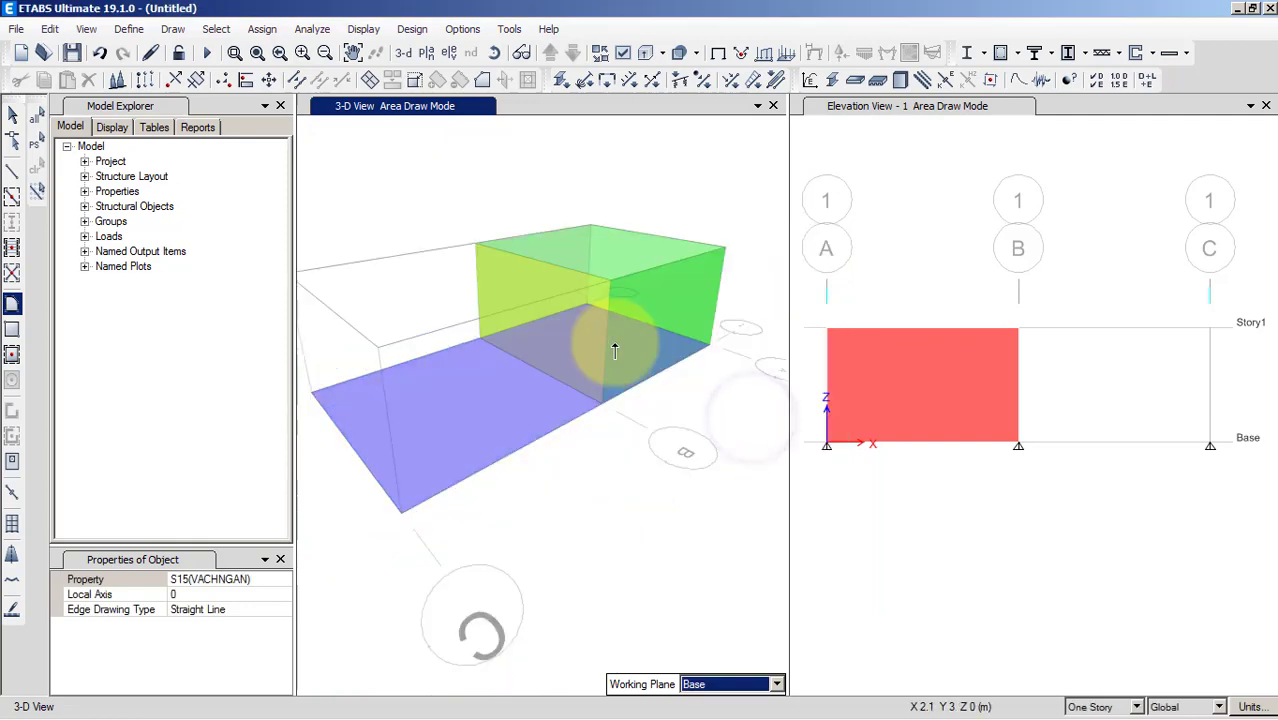
# Draw an S20(THANH) wall panel along grid line 1 between grids C and B, from Base to Story1
pyautogui.moveTo(497, 355); pyautogui.dragTo(590, 303, button='middle')
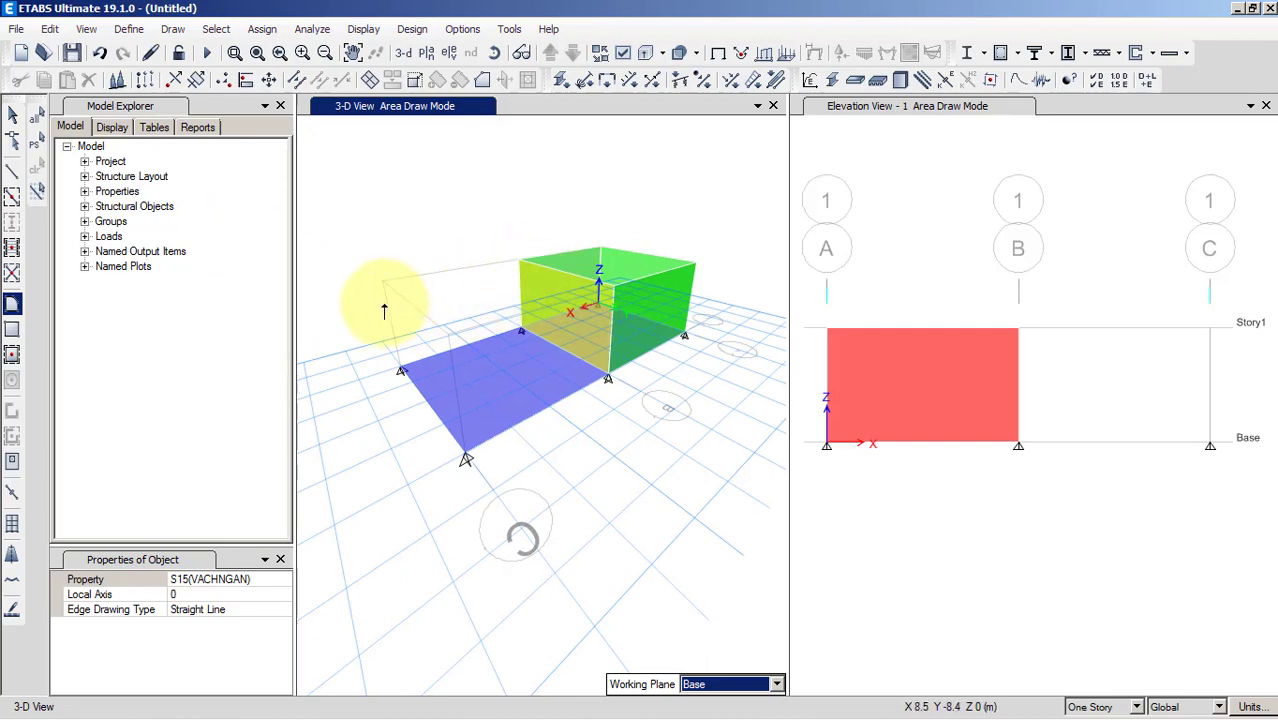
pyautogui.click(223, 581)
pyautogui.click(284, 581)
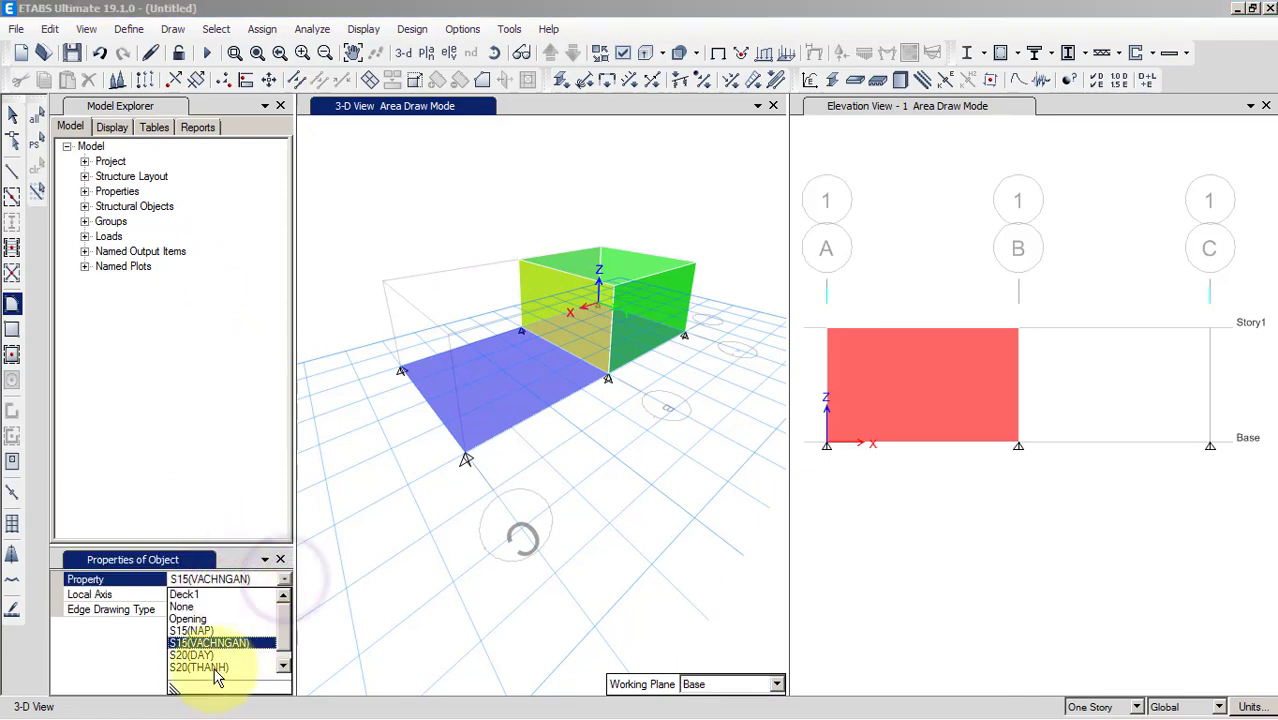
pyautogui.click(214, 665)
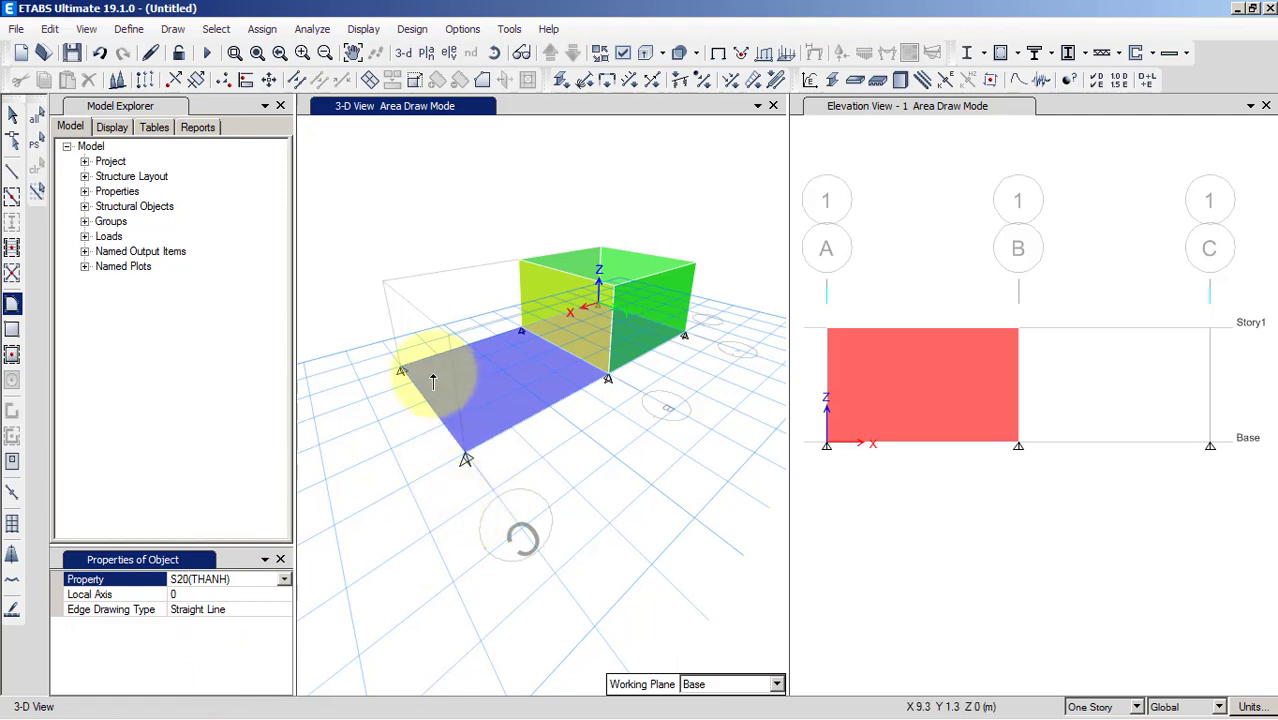
pyautogui.click(400, 372)
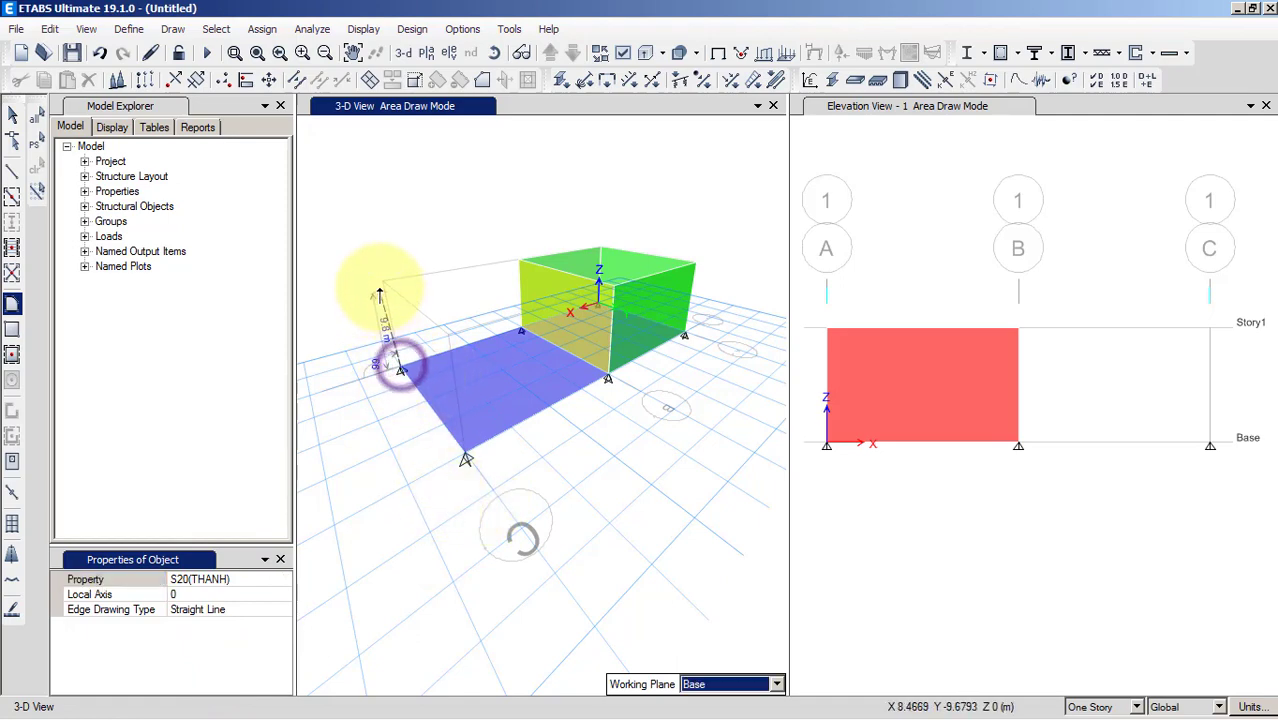
pyautogui.click(378, 282)
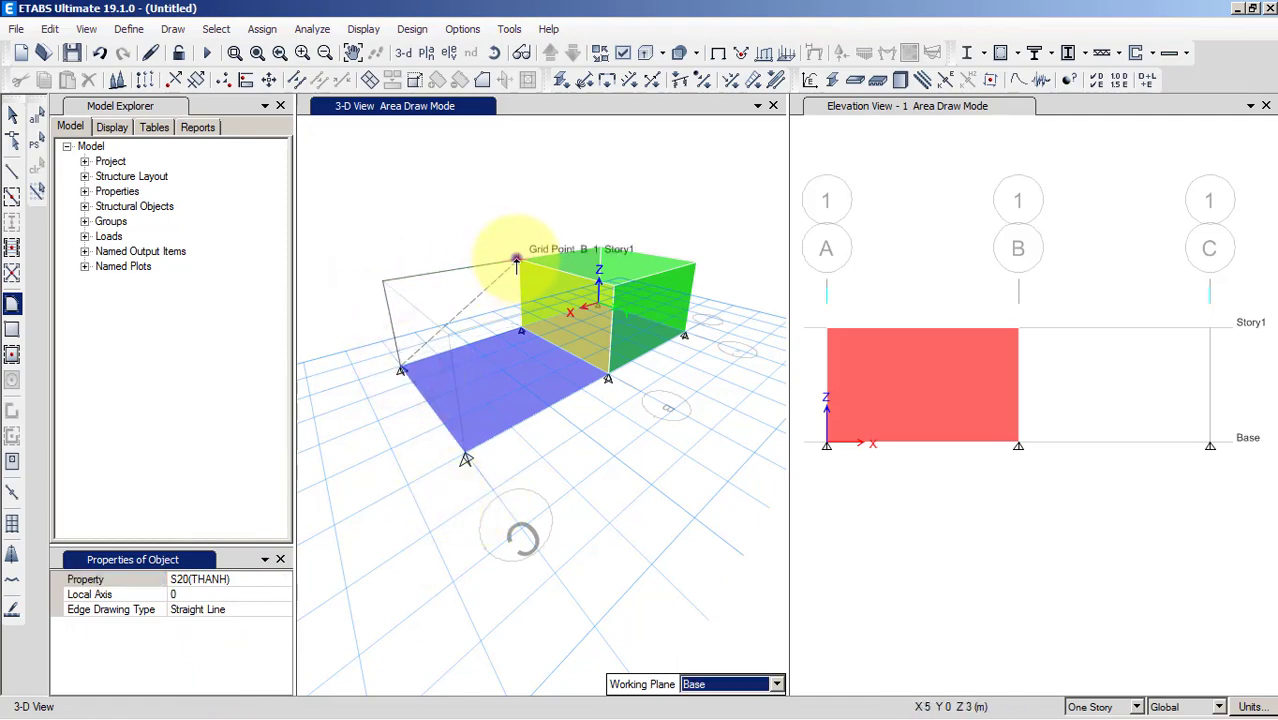
pyautogui.click(518, 262)
pyautogui.doubleClick(524, 330)
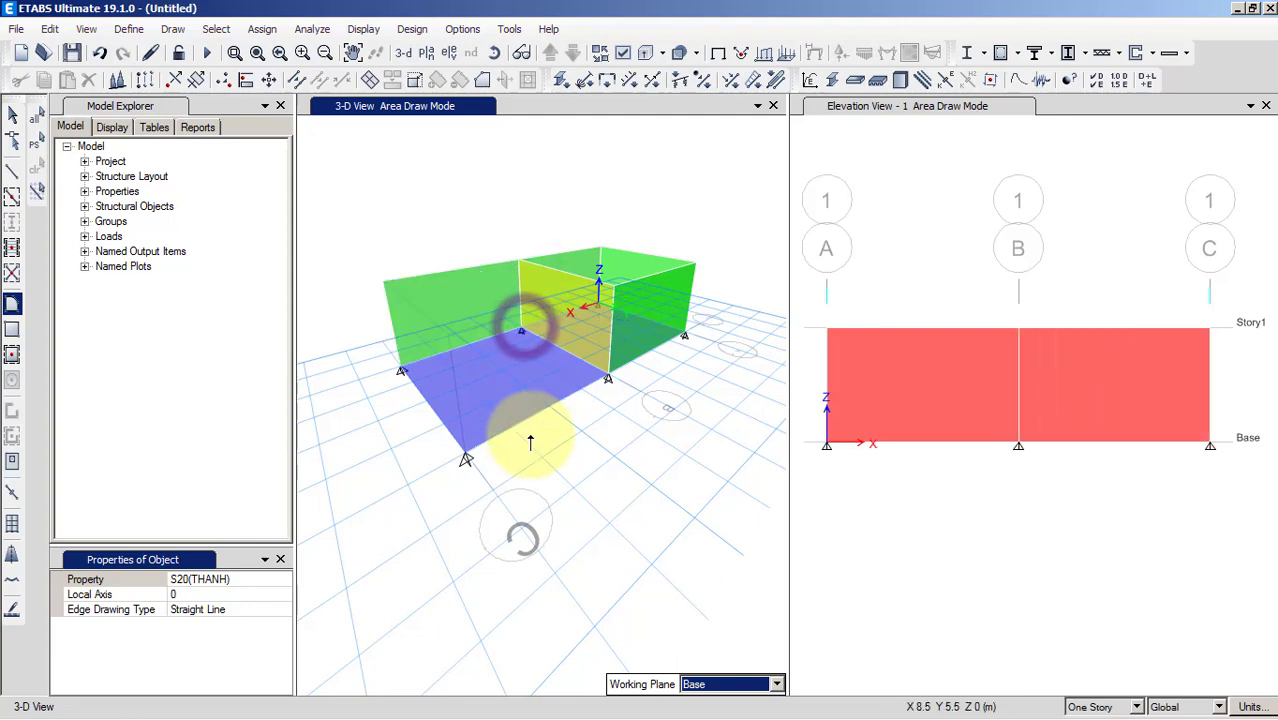
# Draw an S20(THANH) wall panel along grid line 2 between grids C and B, from Base to Story1
pyautogui.click(497, 58)
pyautogui.moveTo(508, 342)
pyautogui.mouseDown()
pyautogui.moveTo(542, 445)
pyautogui.moveTo(488, 457)
pyautogui.moveTo(492, 428)
pyautogui.mouseUp()
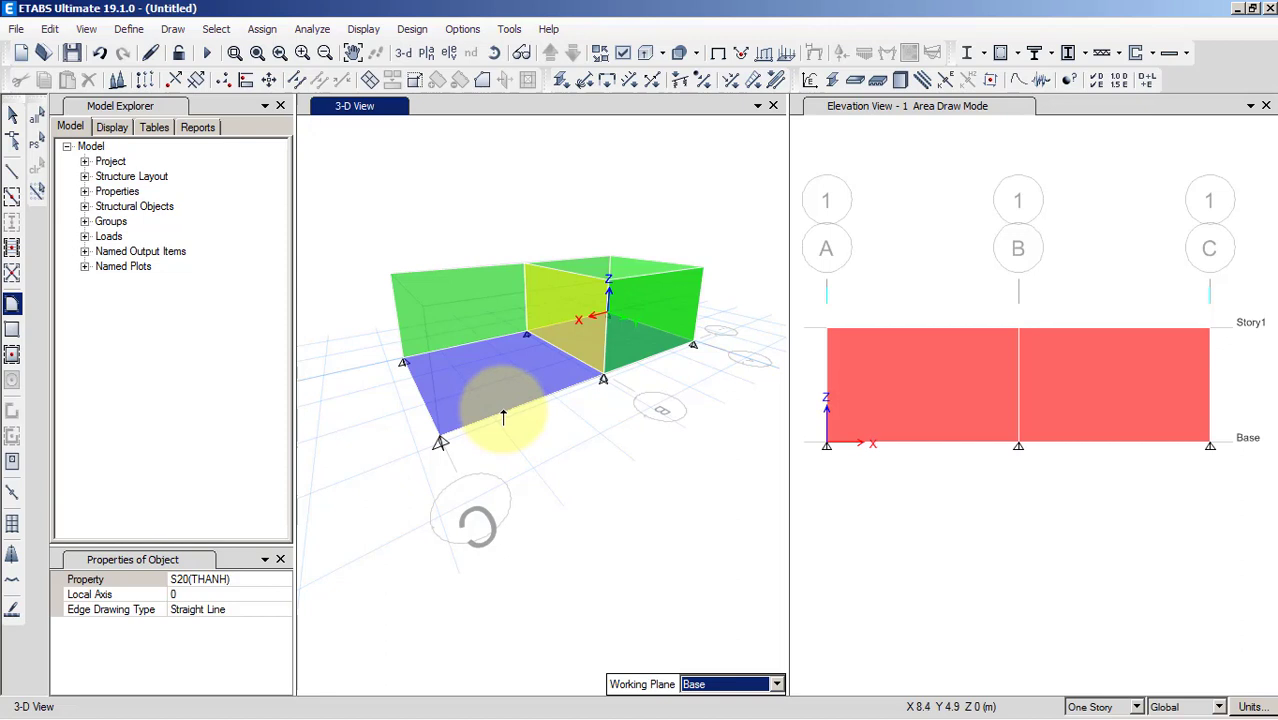
pyautogui.click(438, 441)
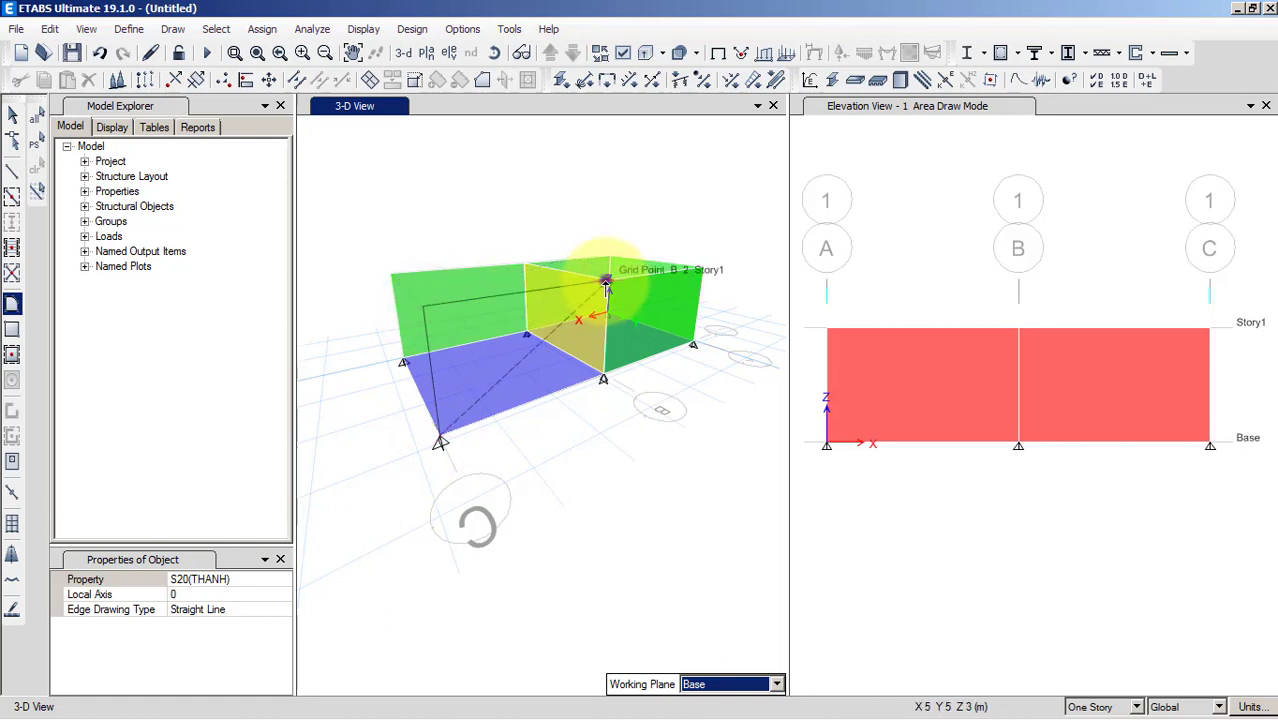
pyautogui.click(606, 279)
pyautogui.doubleClick(602, 380)
# Close the tank's end with an S20(THANH) wall panel along grid line C between grids 1 and 2, from Base to Story1
pyautogui.click(495, 52)
pyautogui.moveTo(564, 441); pyautogui.dragTo(430, 347)
pyautogui.click(14, 250)
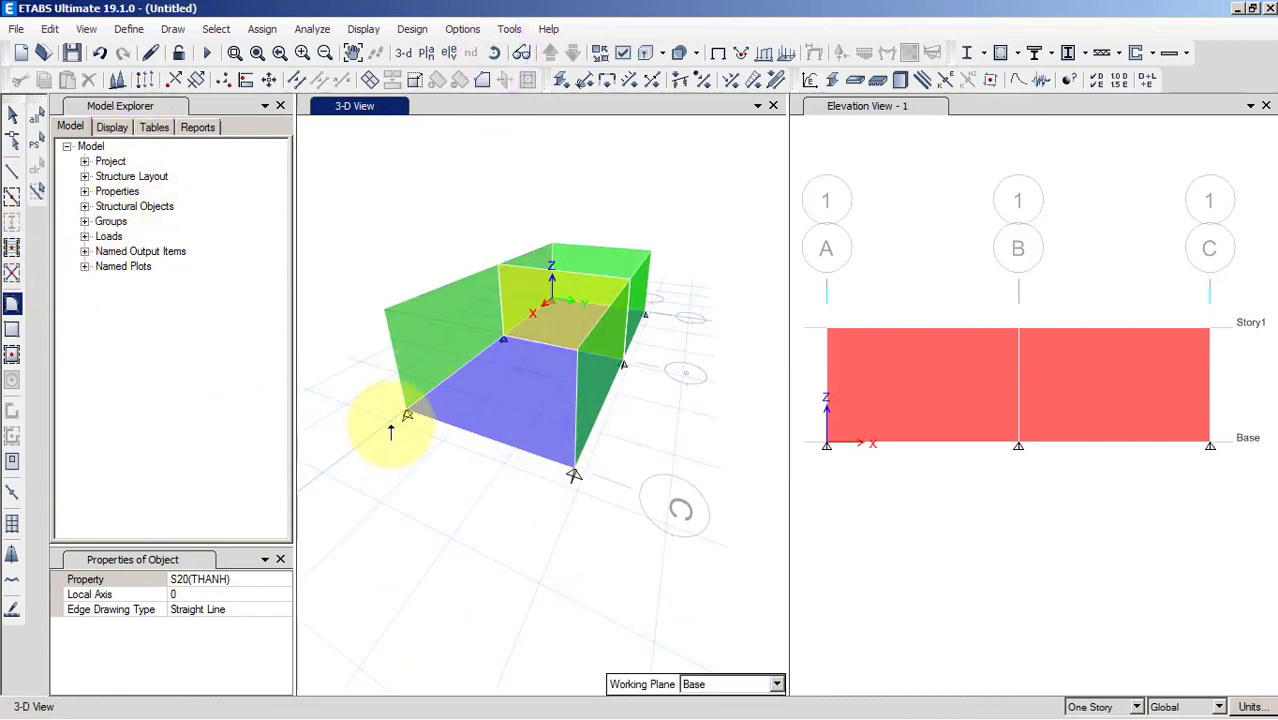
pyautogui.click(405, 414)
pyautogui.click(385, 309)
pyautogui.click(573, 353)
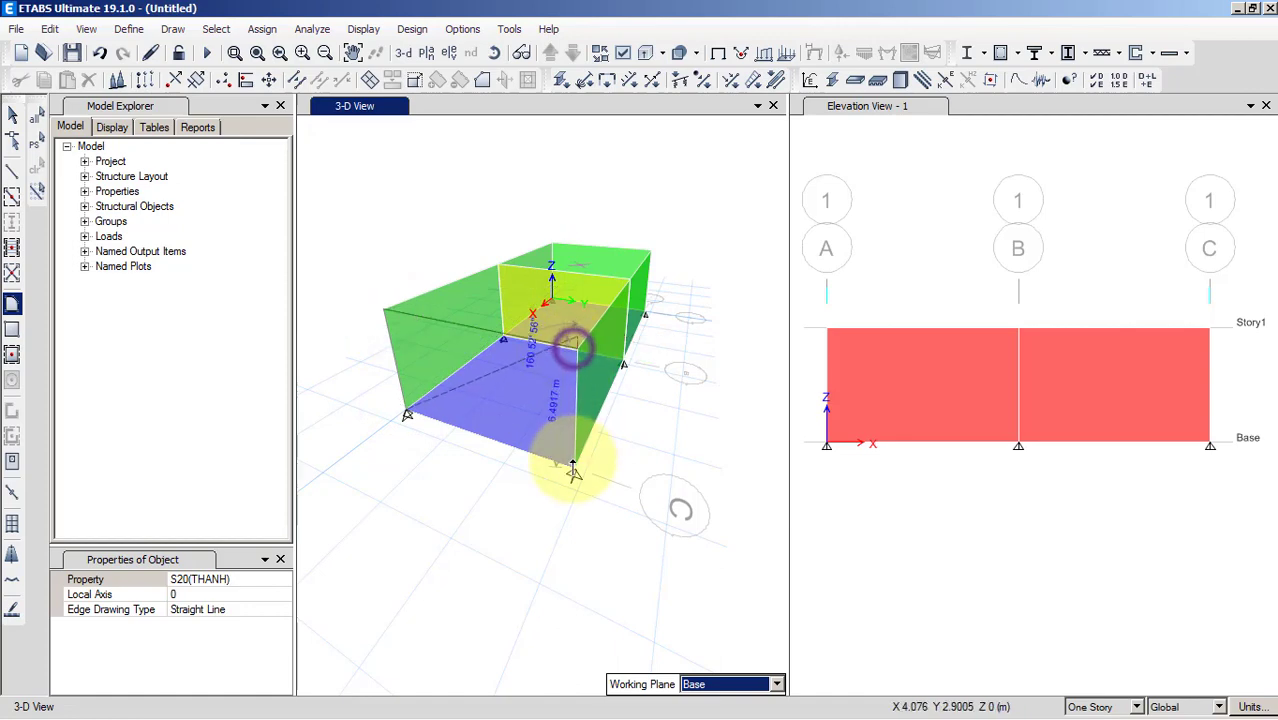
pyautogui.doubleClick(572, 467)
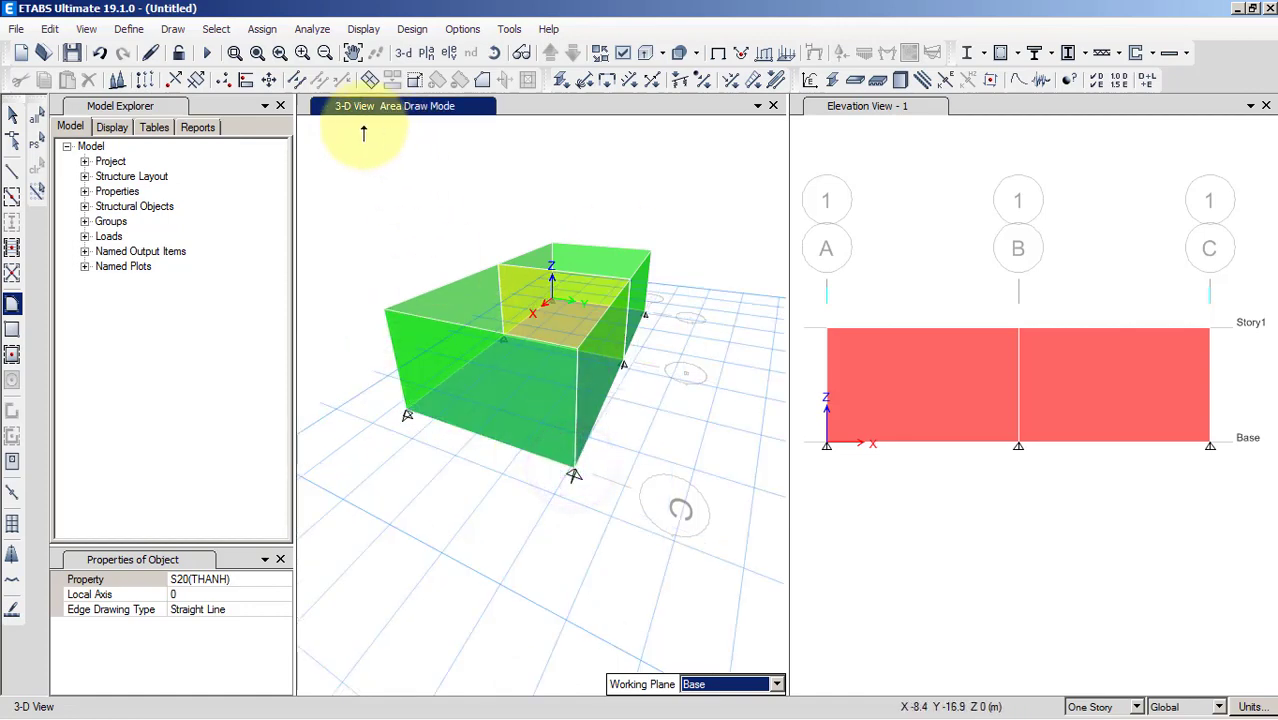
# Leave area drawing mode and inspect the tank's walls, partition and base panels from several 3D angles
pyautogui.click(494, 53)
pyautogui.moveTo(632, 422)
pyautogui.mouseDown()
pyautogui.moveTo(573, 468)
pyautogui.moveTo(571, 586)
pyautogui.moveTo(594, 571)
pyautogui.moveTo(633, 366)
pyautogui.moveTo(600, 375)
pyautogui.mouseUp()
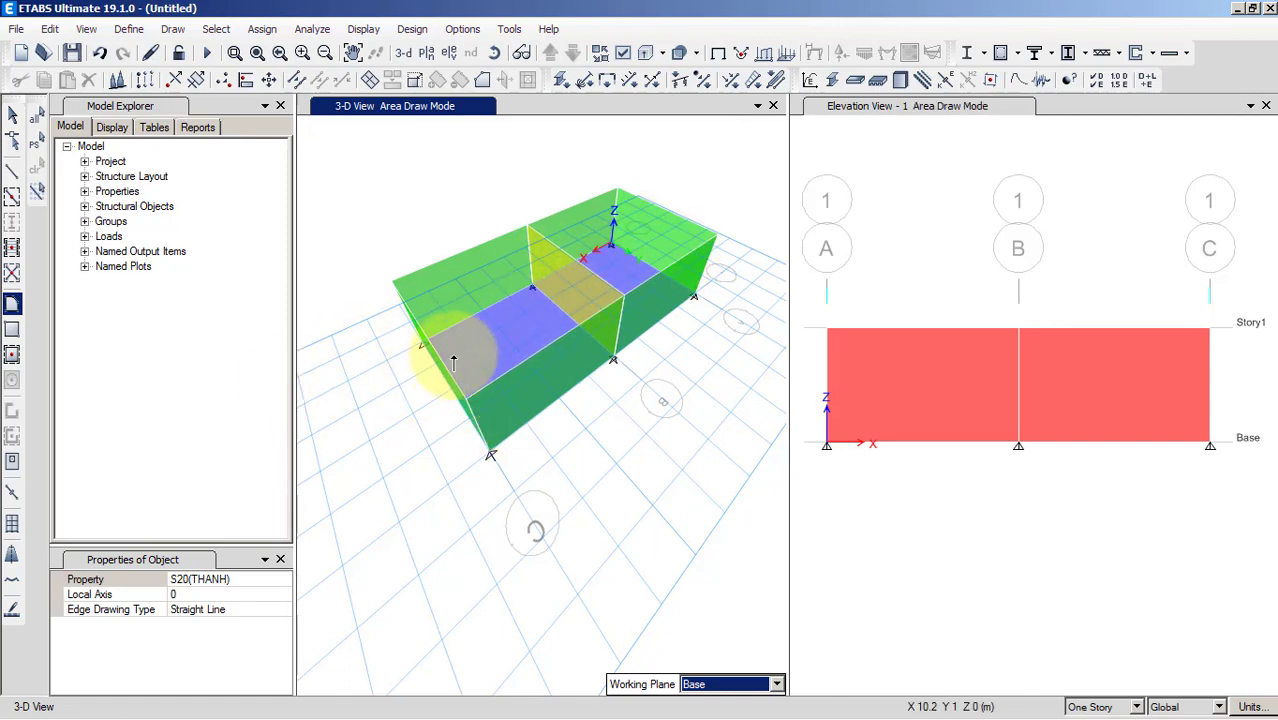
pyautogui.click(614, 272)
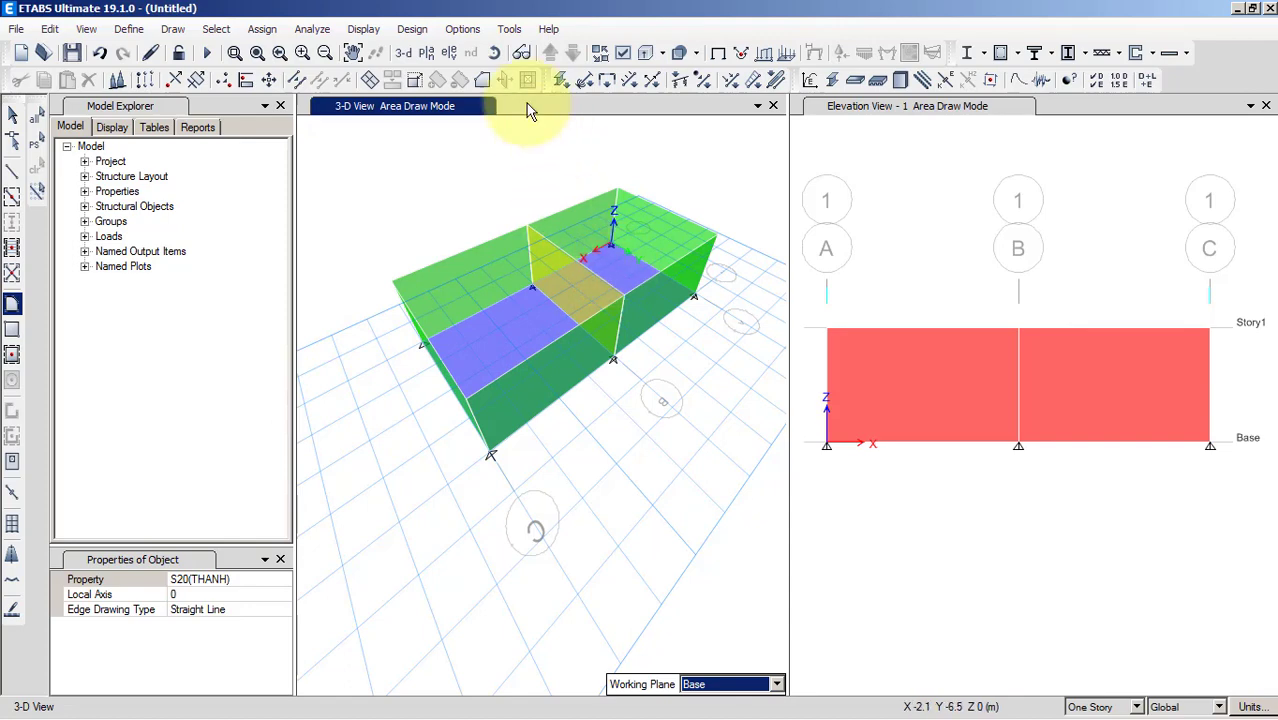
pyautogui.click(494, 52)
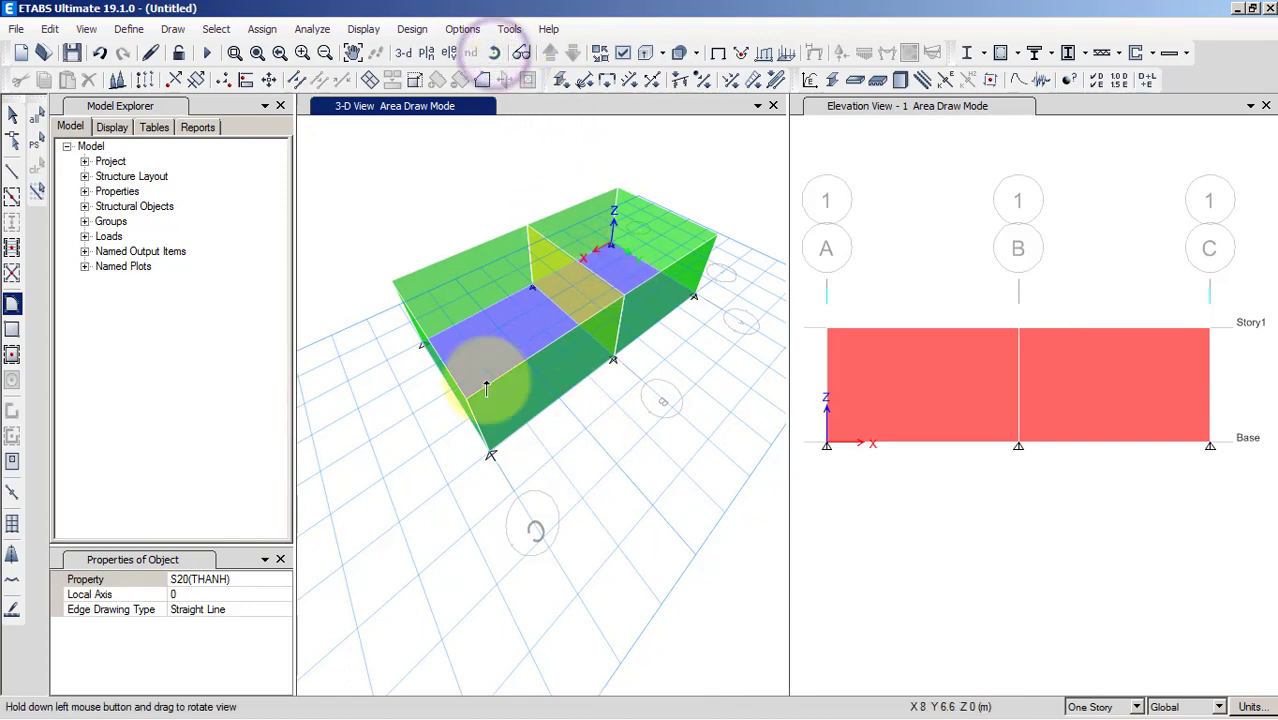
pyautogui.click(12, 114)
pyautogui.click(494, 52)
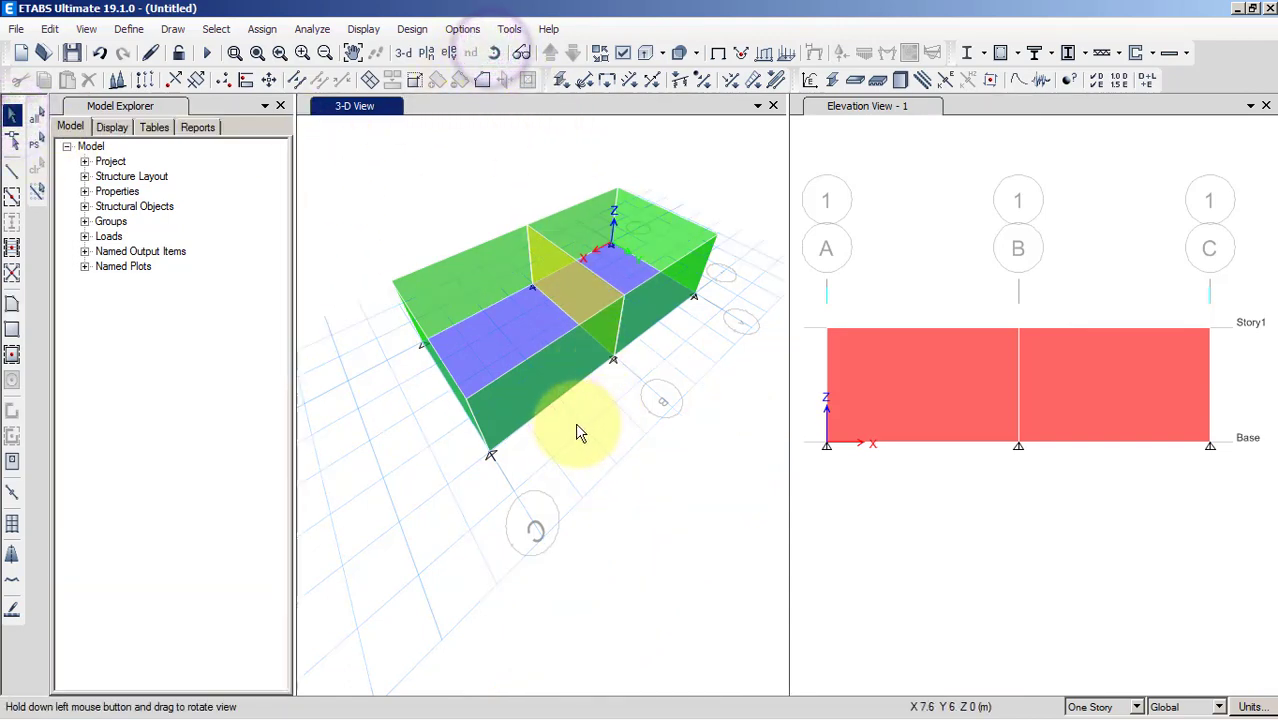
pyautogui.moveTo(575, 426); pyautogui.dragTo(470, 370)
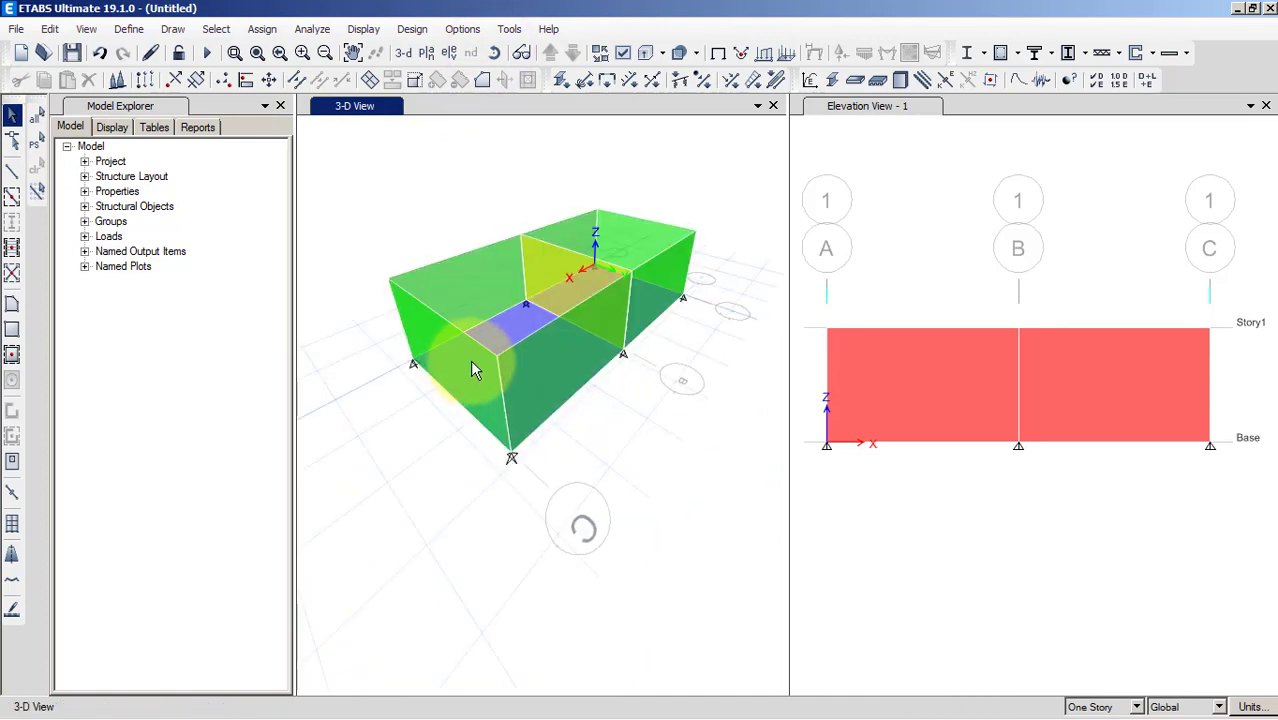
pyautogui.click(463, 372)
pyautogui.click(457, 366)
pyautogui.click(494, 52)
pyautogui.click(494, 52)
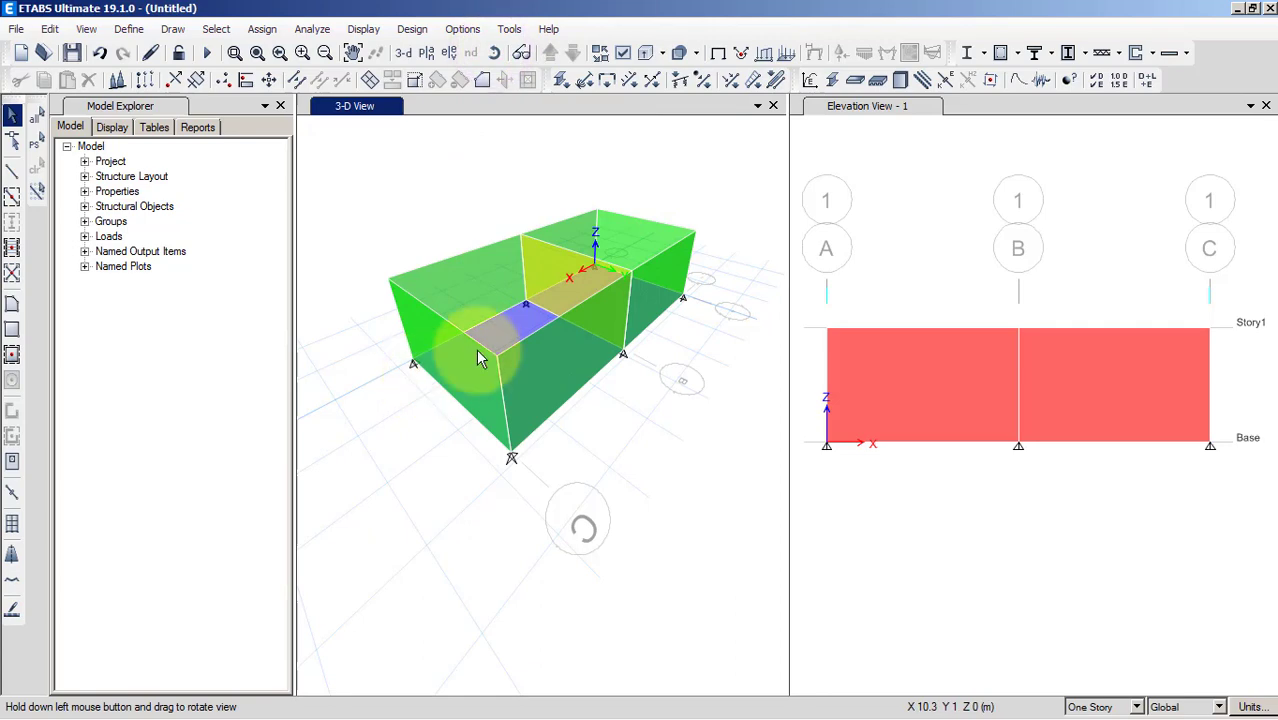
# Restore the default 3D view of the tank and close the elevation view of grid line 1
pyautogui.click(402, 52)
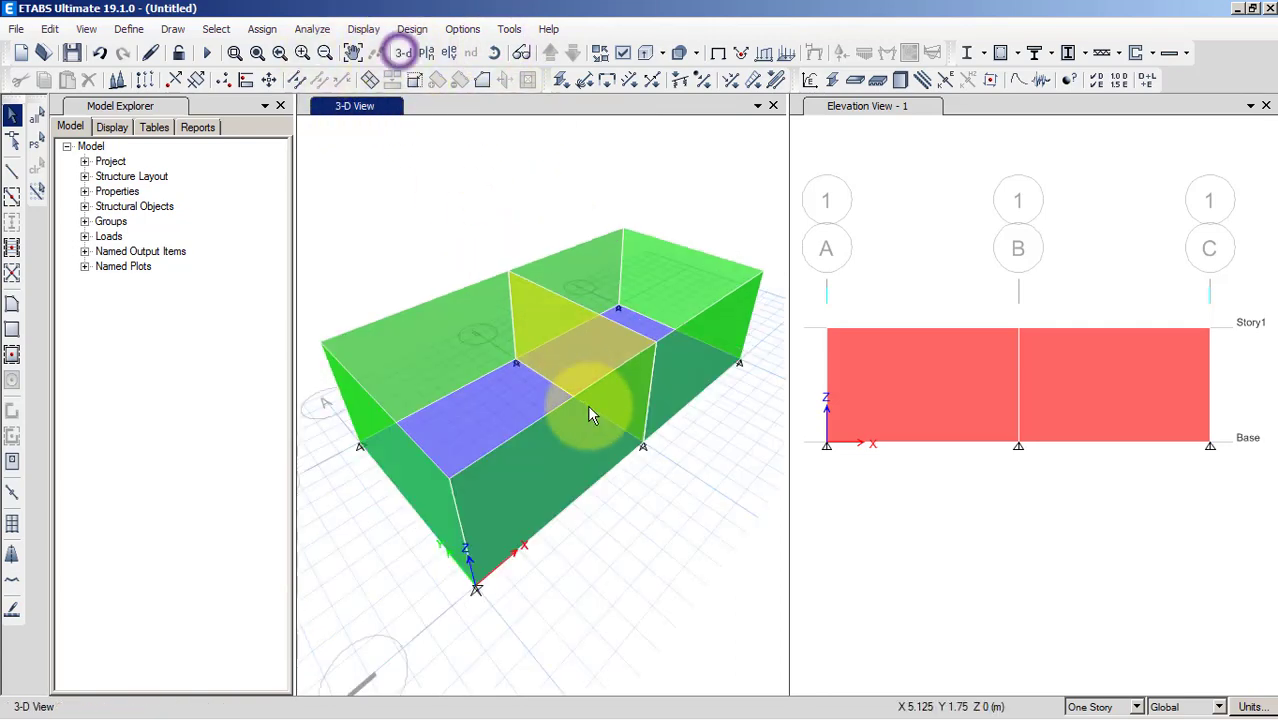
pyautogui.moveTo(619, 508); pyautogui.dragTo(510, 519)
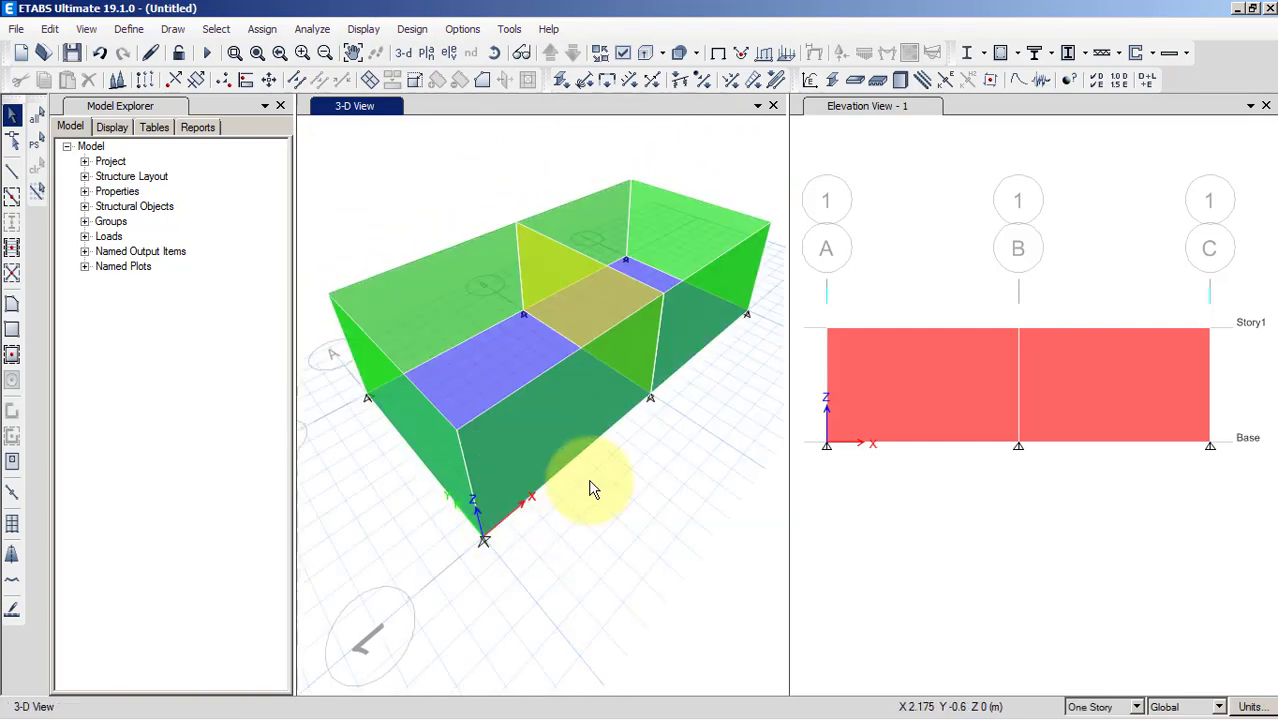
pyautogui.click(1266, 106)
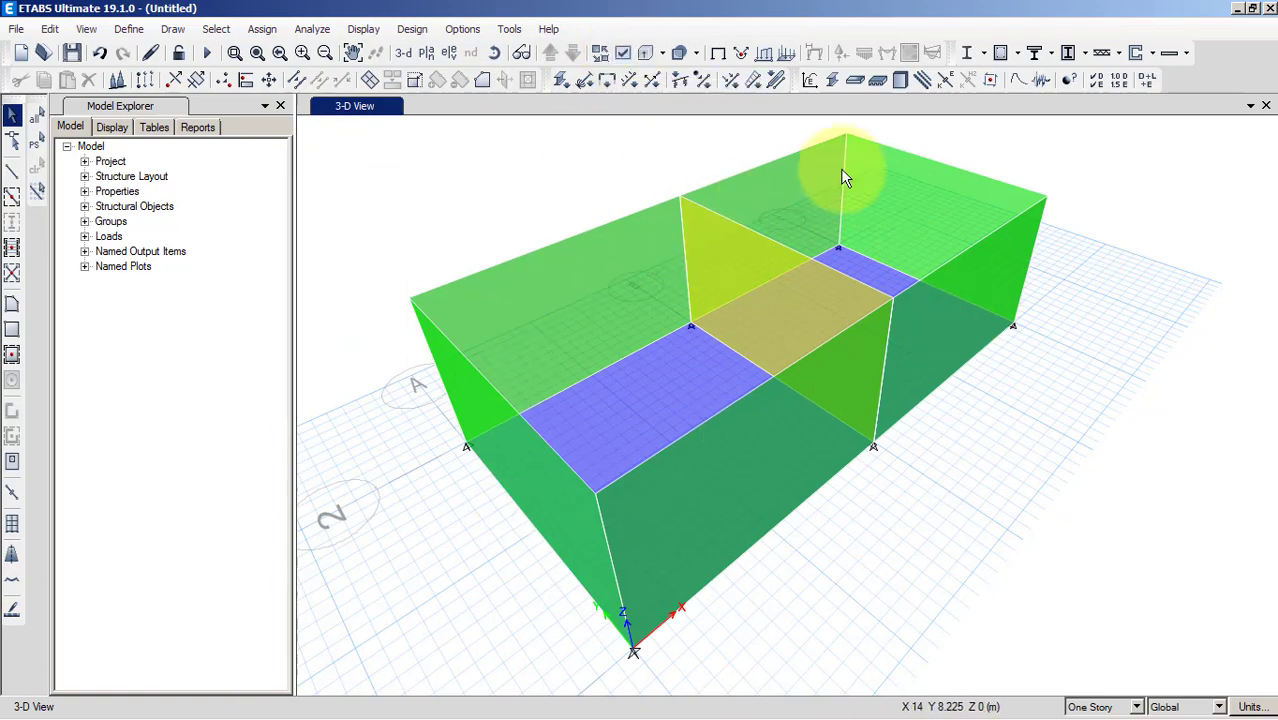
# Turn on the display of shell local axes in the 3D view
pyautogui.click(623, 55)
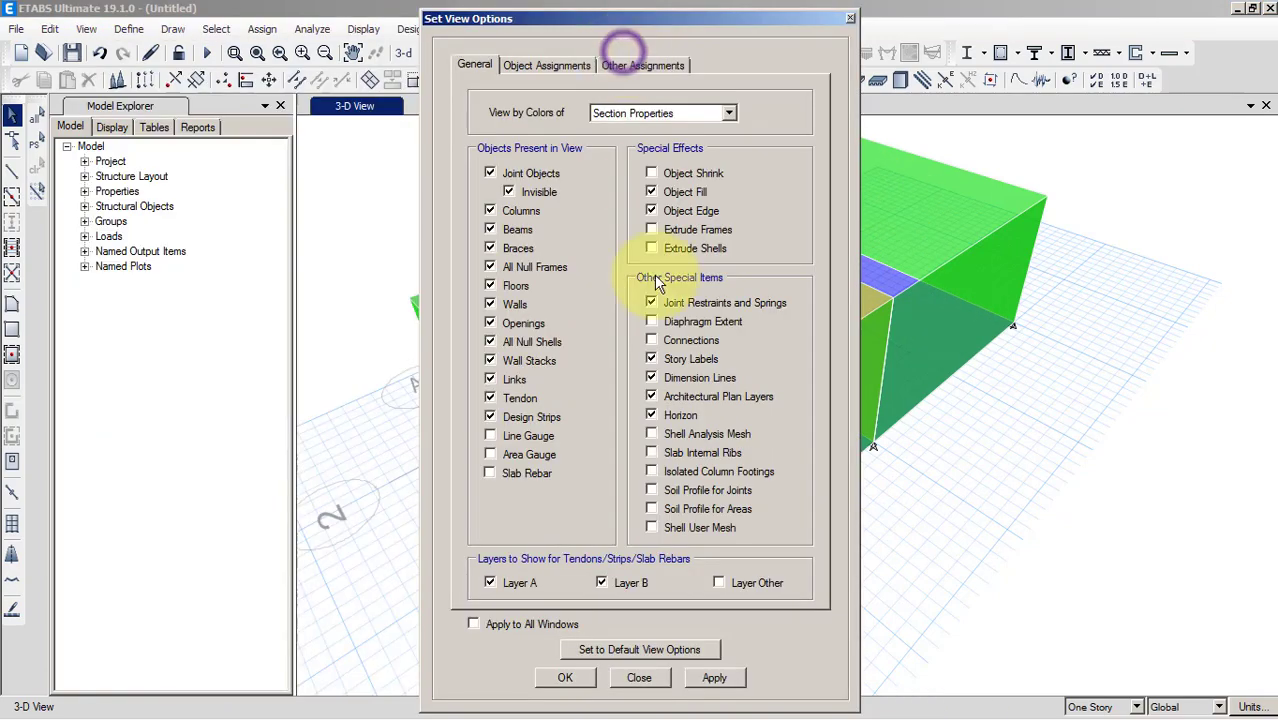
pyautogui.click(517, 66)
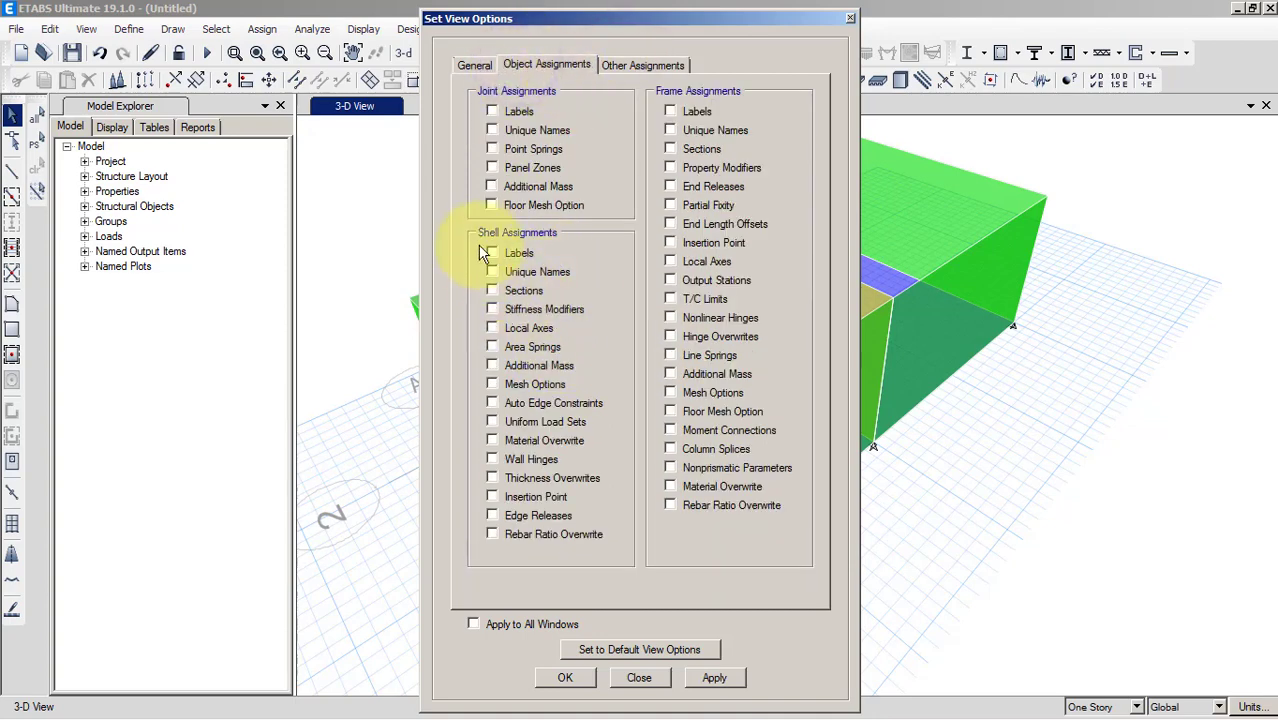
pyautogui.click(492, 330)
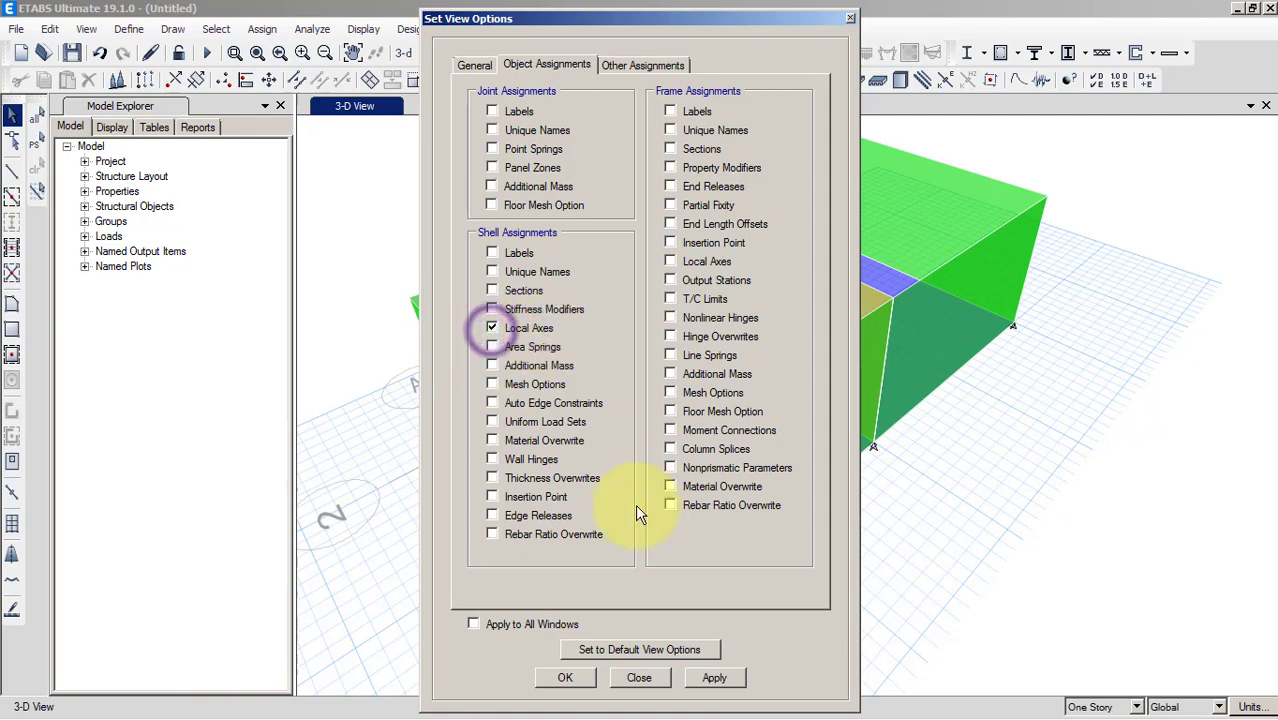
pyautogui.click(712, 678)
pyautogui.click(565, 678)
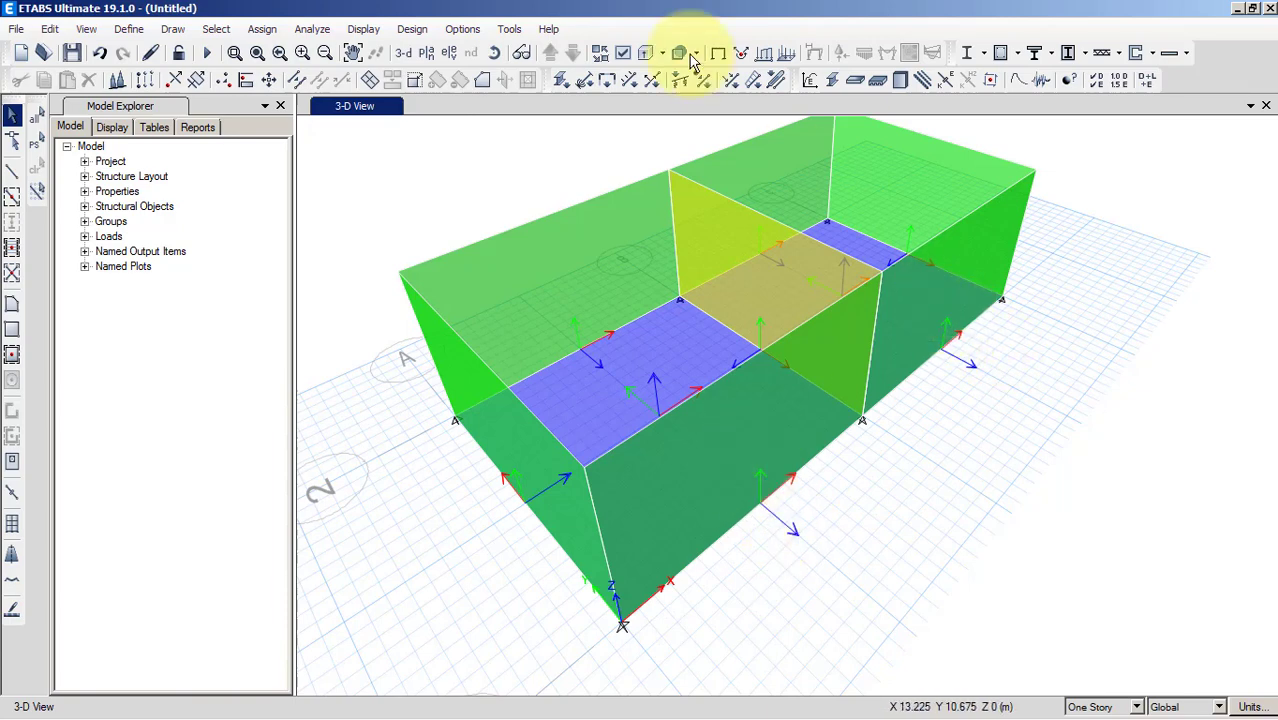
# Examine the local axis directions of the tank's wall, partition and base panels from several 3D angles
pyautogui.click(496, 53)
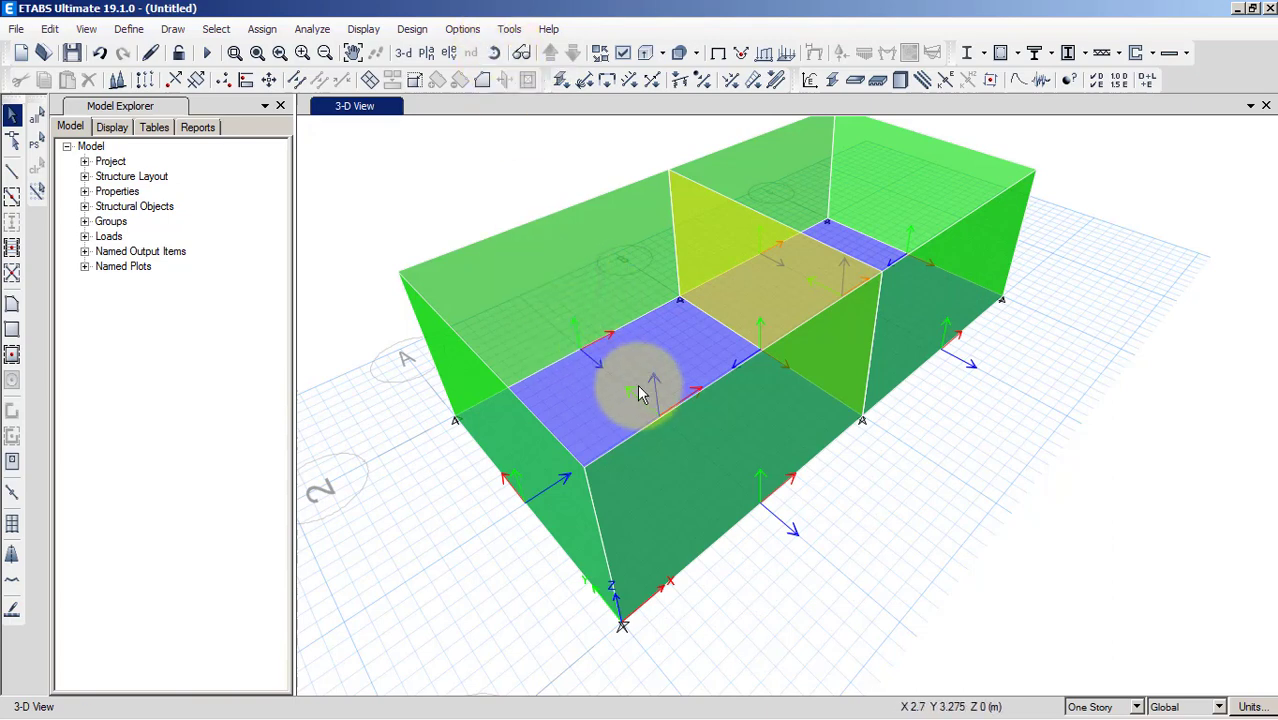
pyautogui.moveTo(952, 210); pyautogui.dragTo(718, 161)
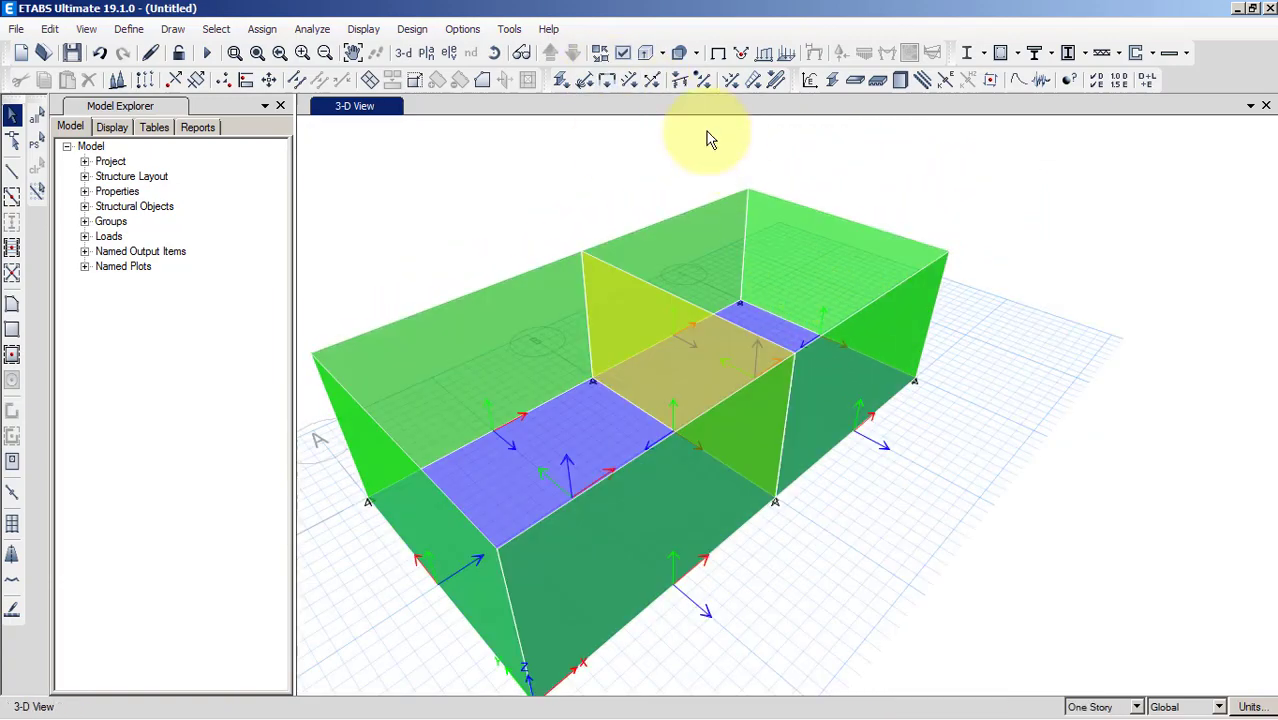
pyautogui.click(507, 57)
pyautogui.moveTo(762, 354); pyautogui.dragTo(845, 302)
pyautogui.moveTo(819, 354); pyautogui.dragTo(870, 349)
pyautogui.moveTo(896, 452); pyautogui.dragTo(896, 466)
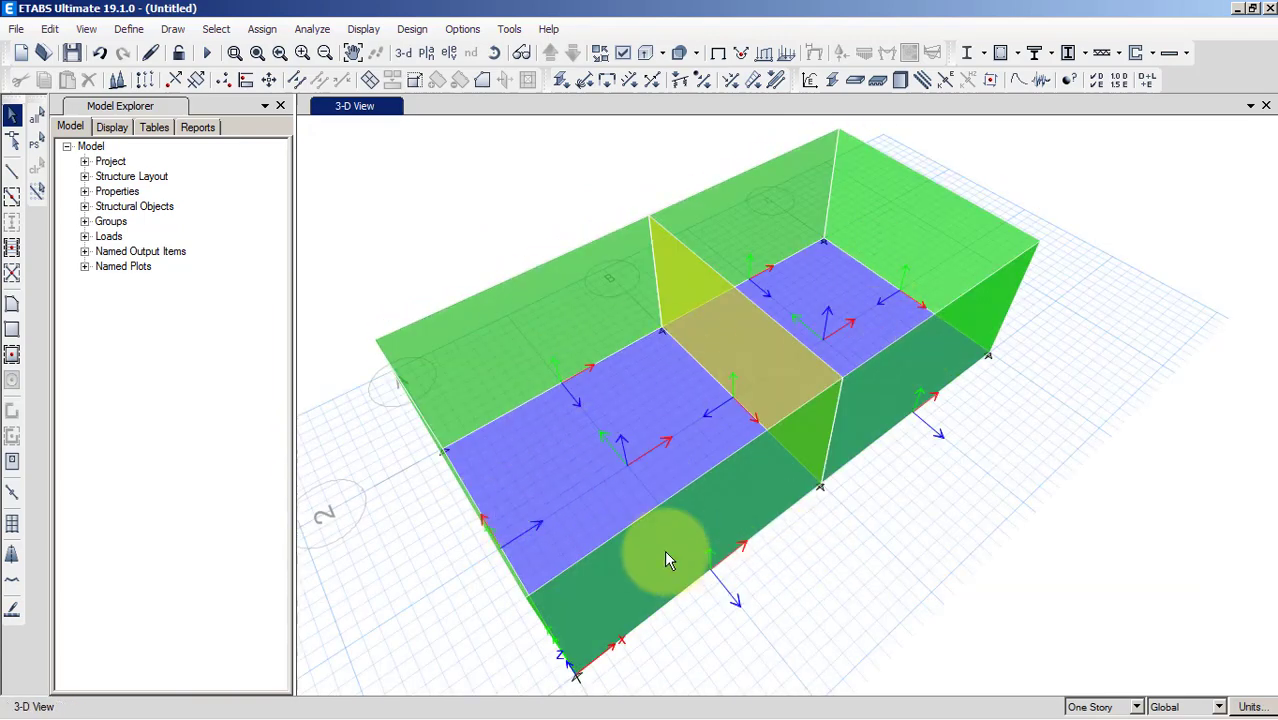
pyautogui.click(494, 54)
pyautogui.moveTo(821, 514); pyautogui.dragTo(818, 505)
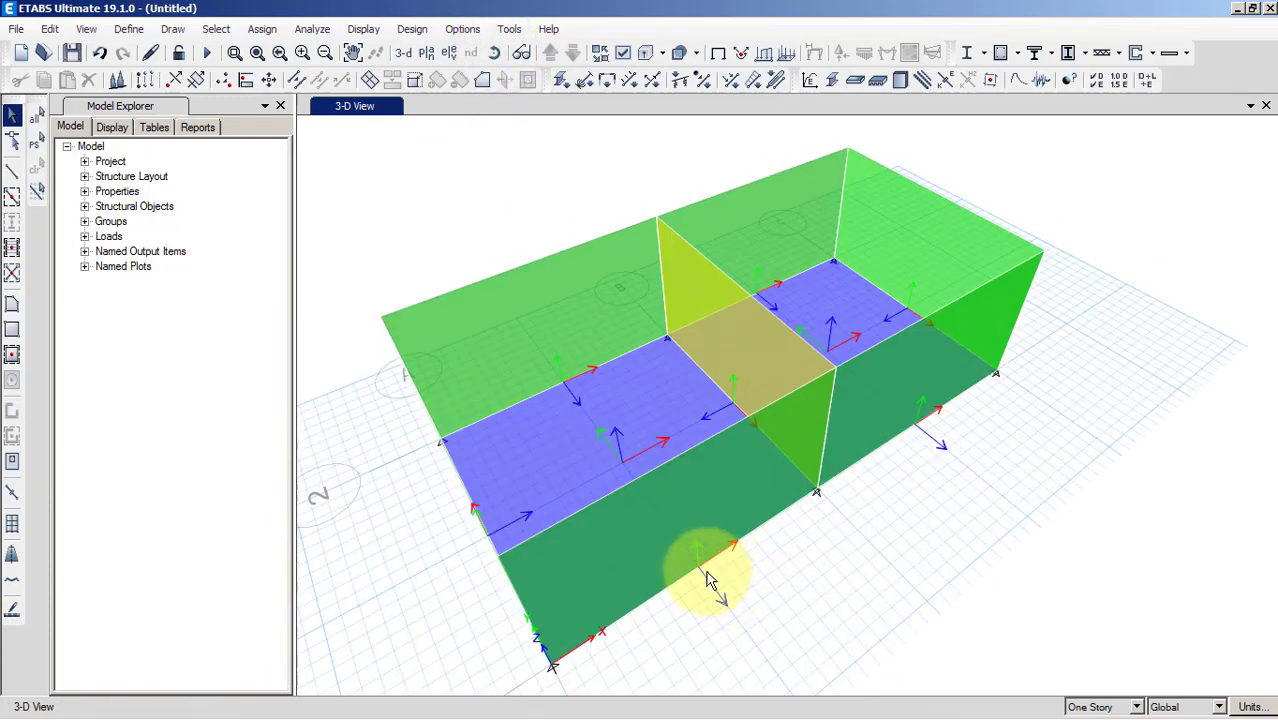
pyautogui.moveTo(853, 628); pyautogui.dragTo(879, 605, button='middle')
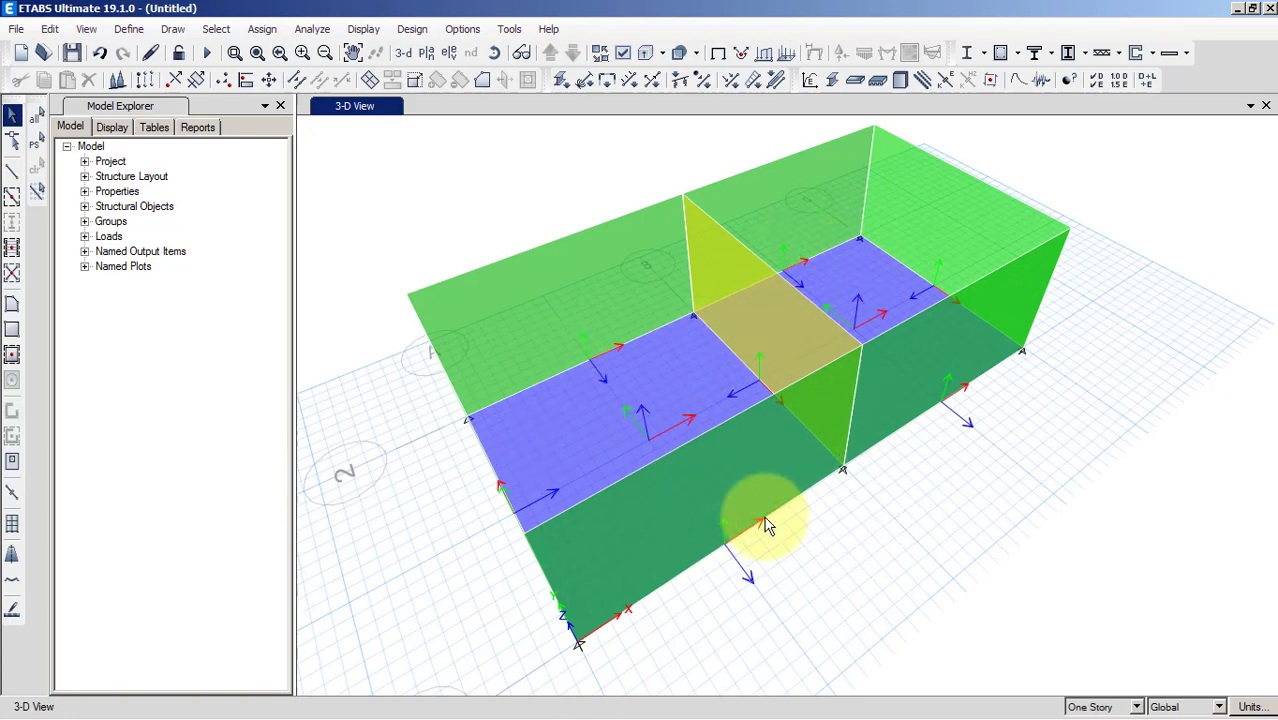
# Reverse the wall local 3 axis of the two side wall panels along grid line 1, between grids A and C
pyautogui.click(681, 485)
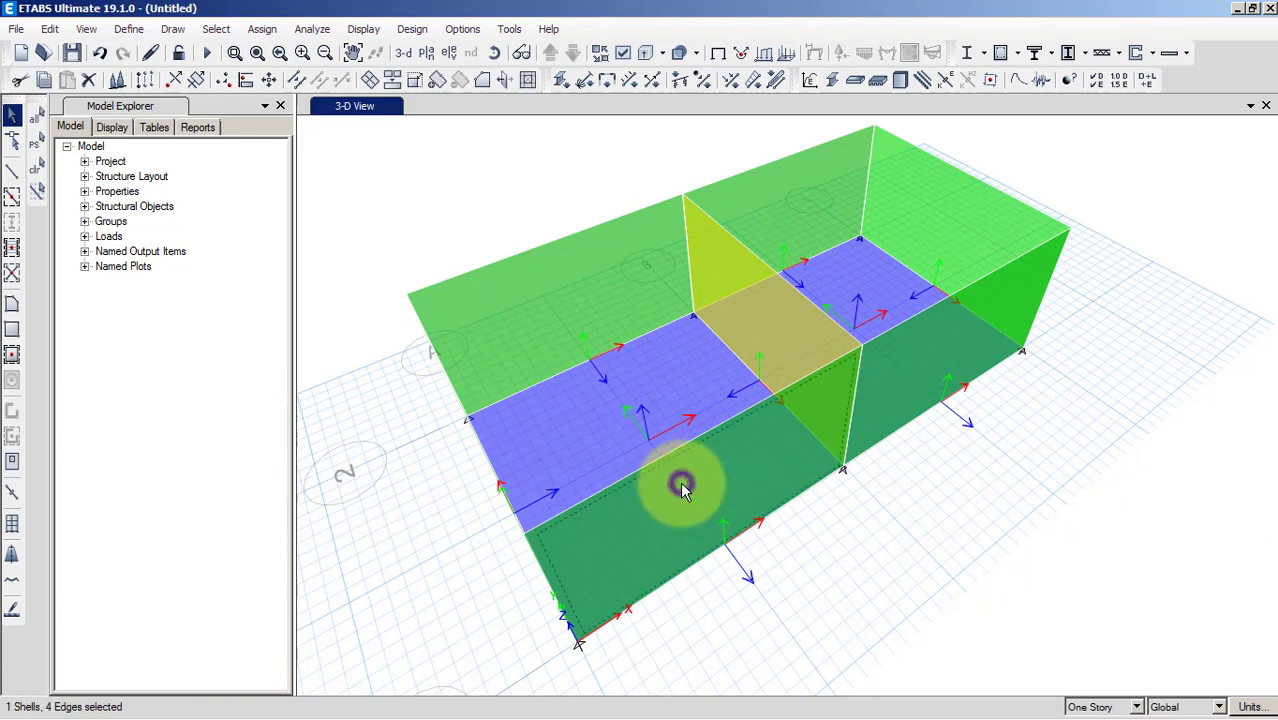
pyautogui.click(943, 325)
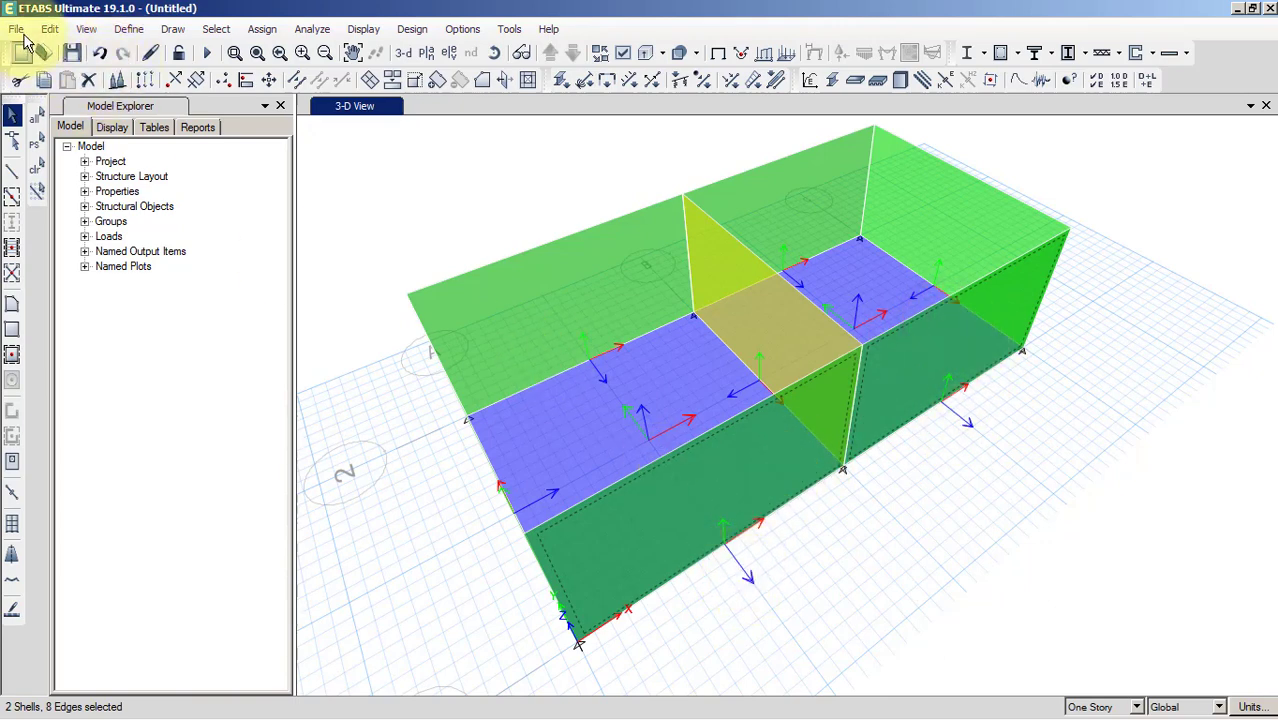
pyautogui.click(50, 30)
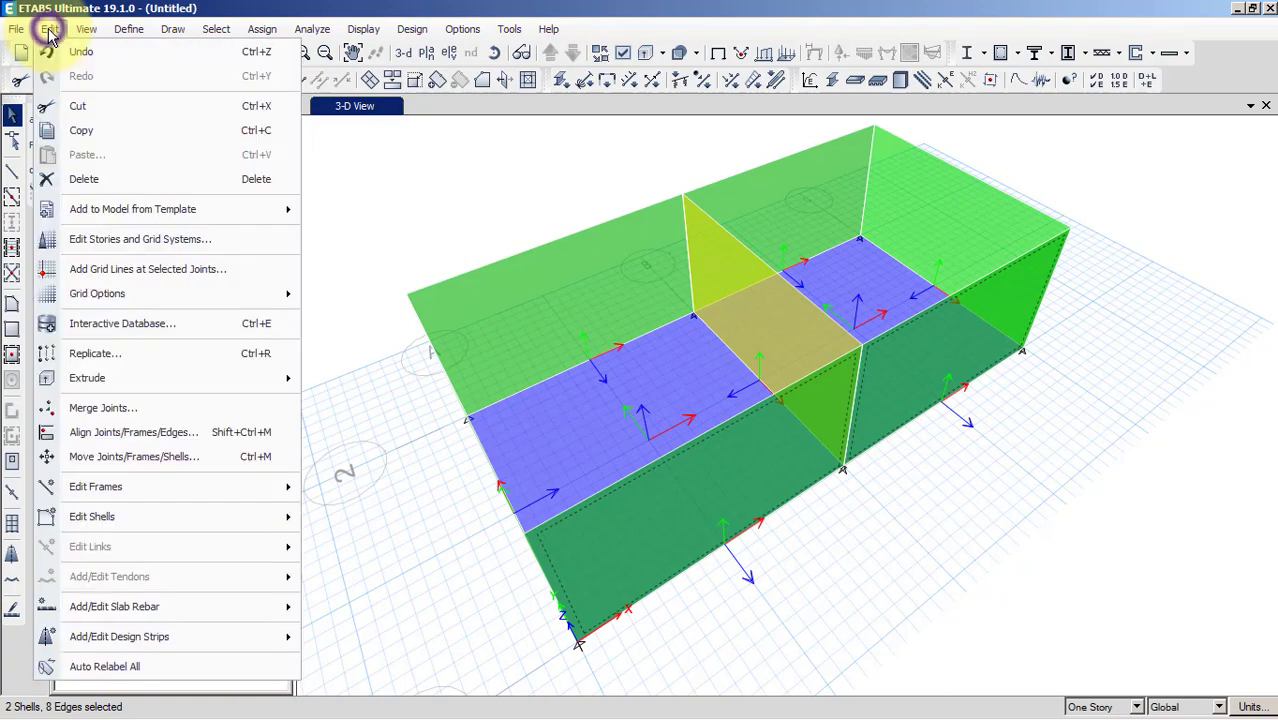
pyautogui.moveTo(95, 527)
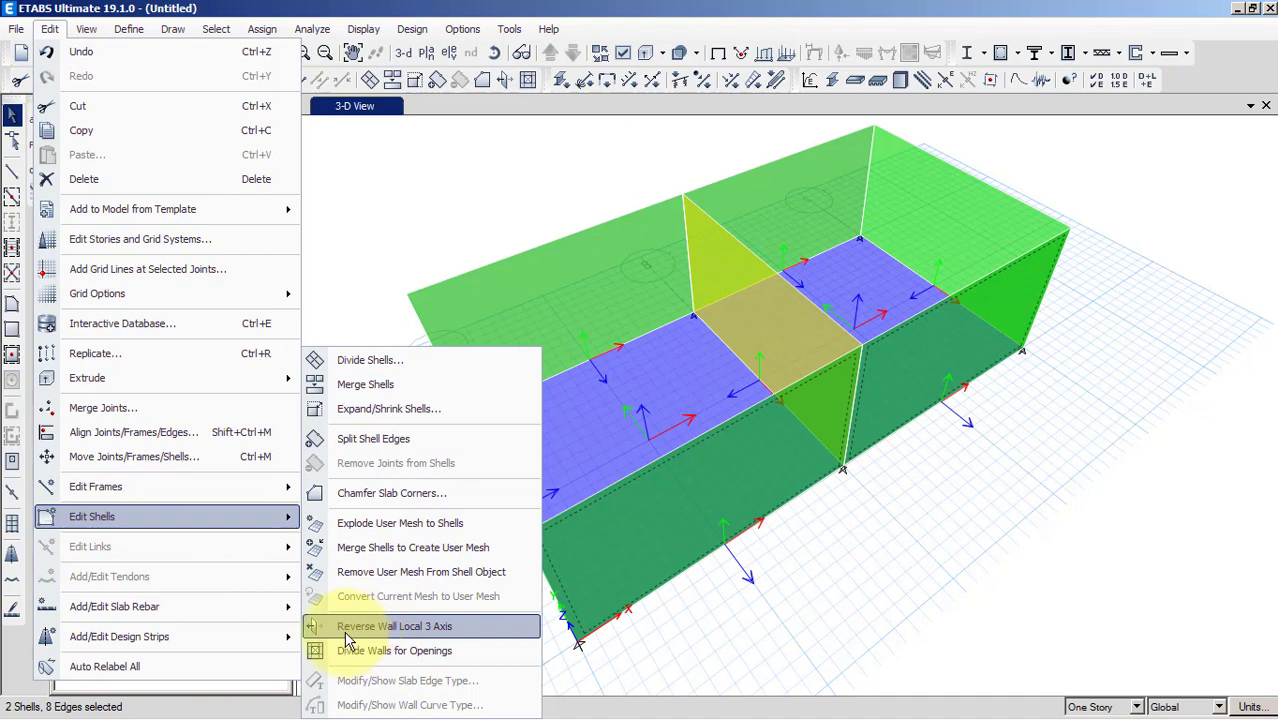
pyautogui.click(438, 630)
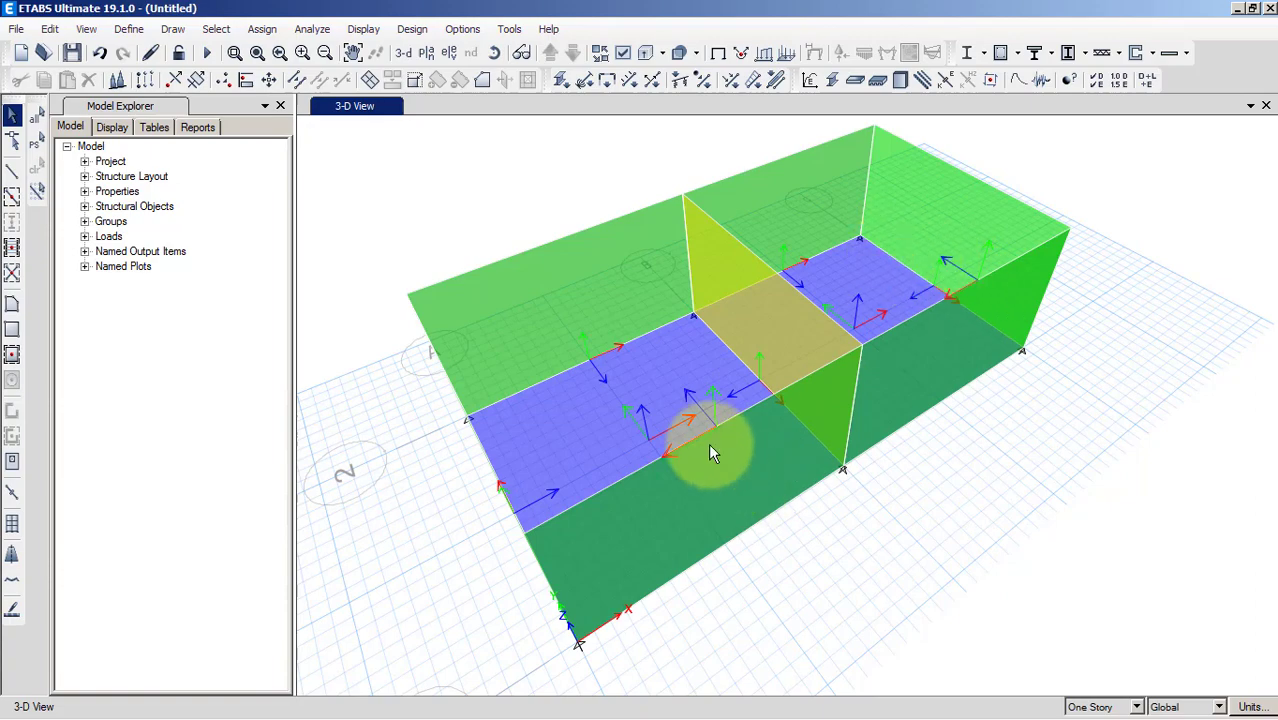
# Check the local 3 axis directions of the grid line 1 walls against the other panels from several 3D angles
pyautogui.keyDown('shift'); pyautogui.moveTo(591, 470); pyautogui.dragTo(558, 520, button='middle'); pyautogui.keyUp('shift')
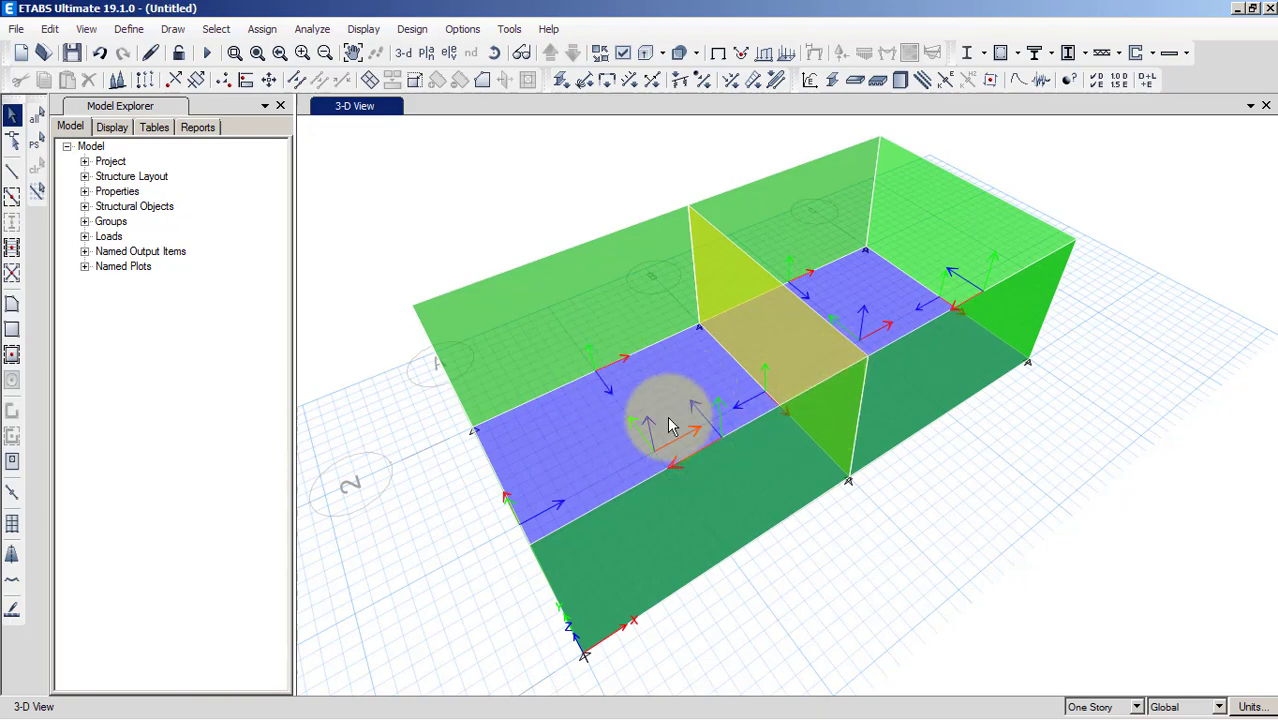
pyautogui.moveTo(765, 486); pyautogui.dragTo(718, 462, button='middle')
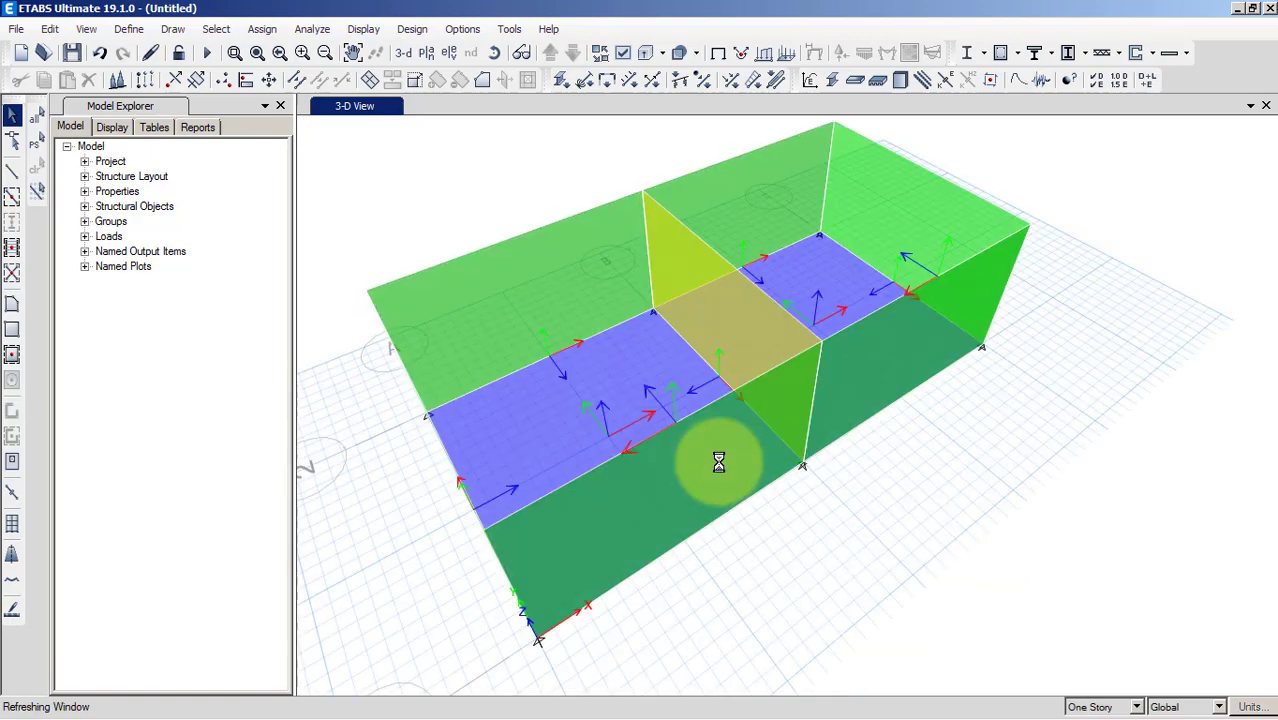
pyautogui.moveTo(706, 512); pyautogui.dragTo(707, 506, button='middle')
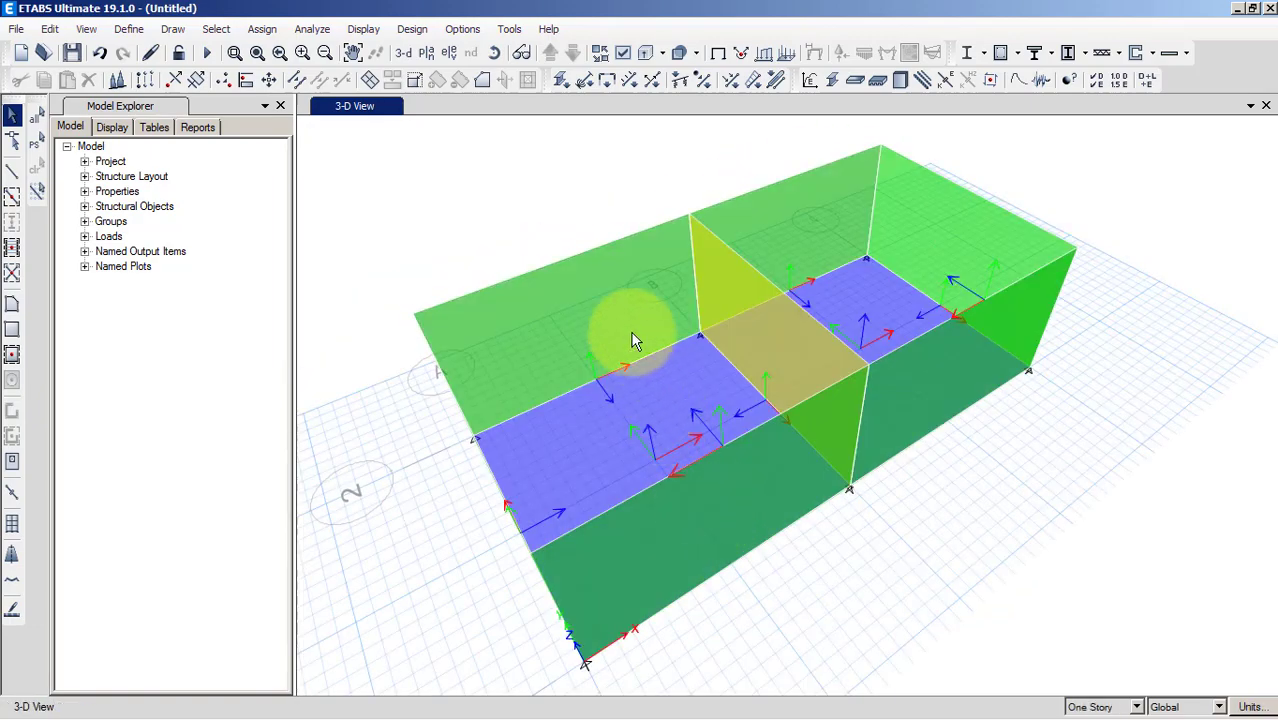
pyautogui.moveTo(678, 418); pyautogui.dragTo(582, 337, button='middle')
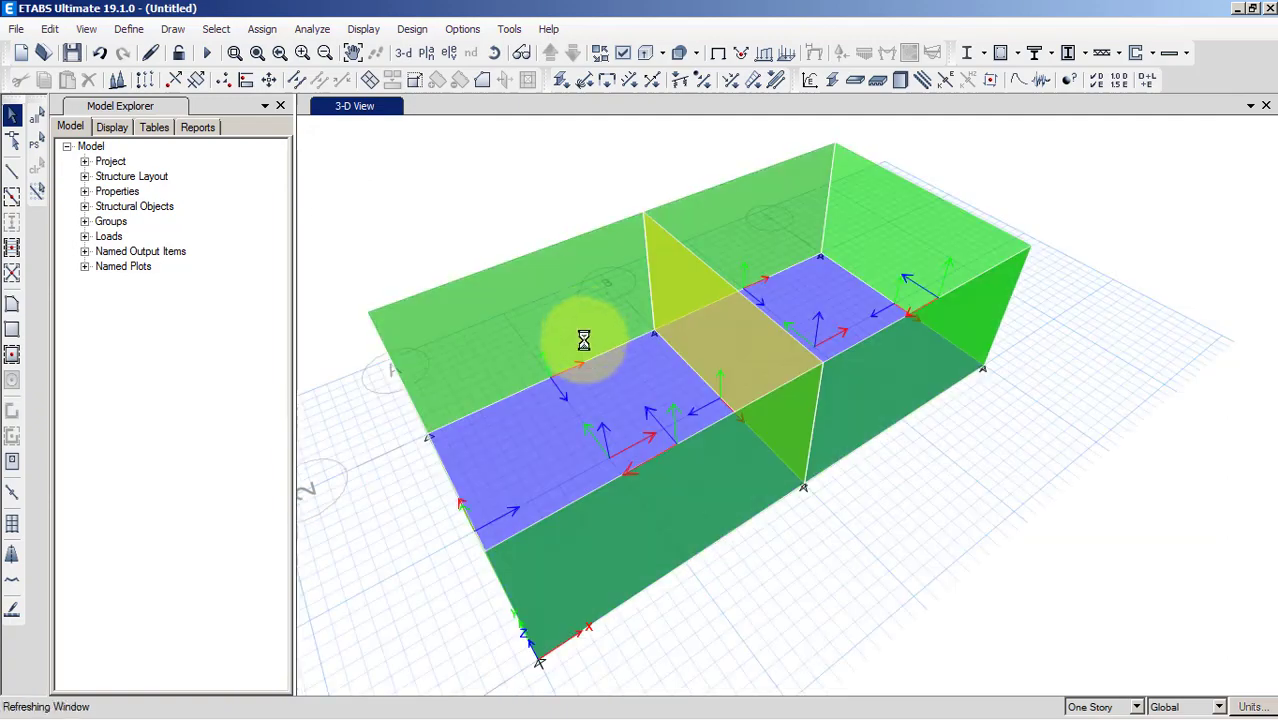
pyautogui.scroll(-2, 643, 381)
pyautogui.scroll(5, 586, 360)
pyautogui.scroll(-1, 633, 551)
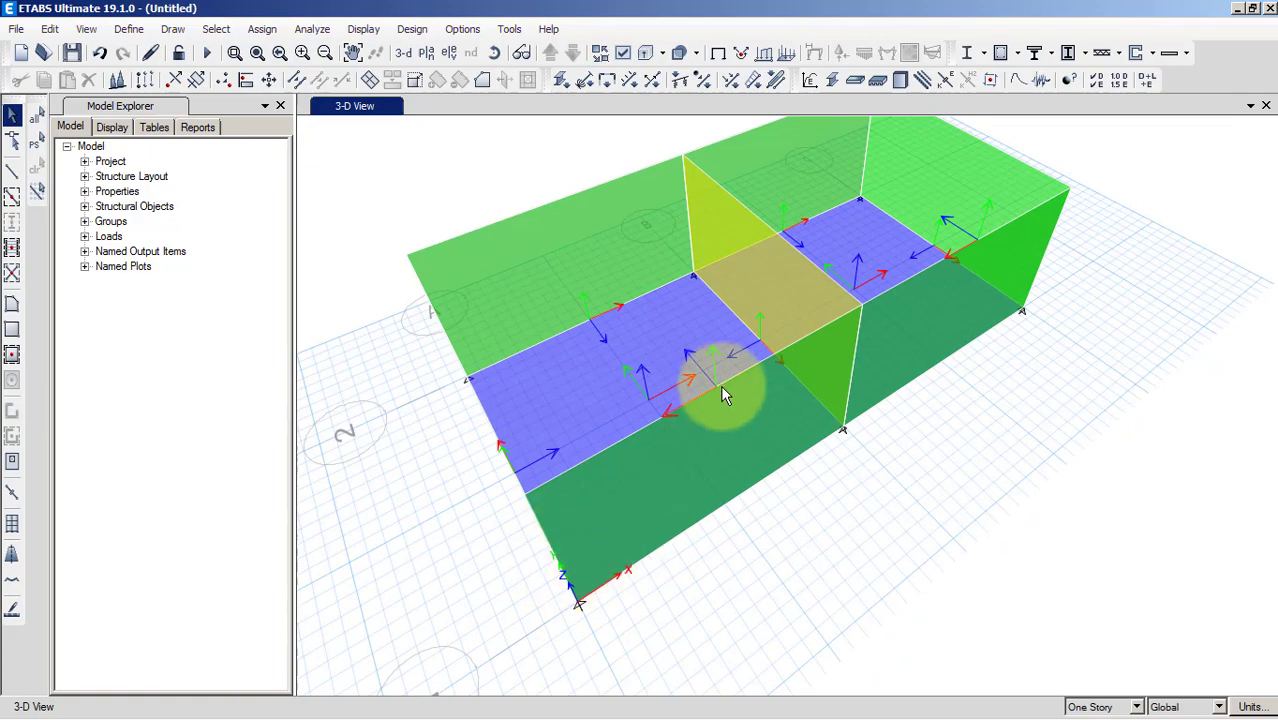
pyautogui.moveTo(720, 382); pyautogui.dragTo(720, 429, button='middle')
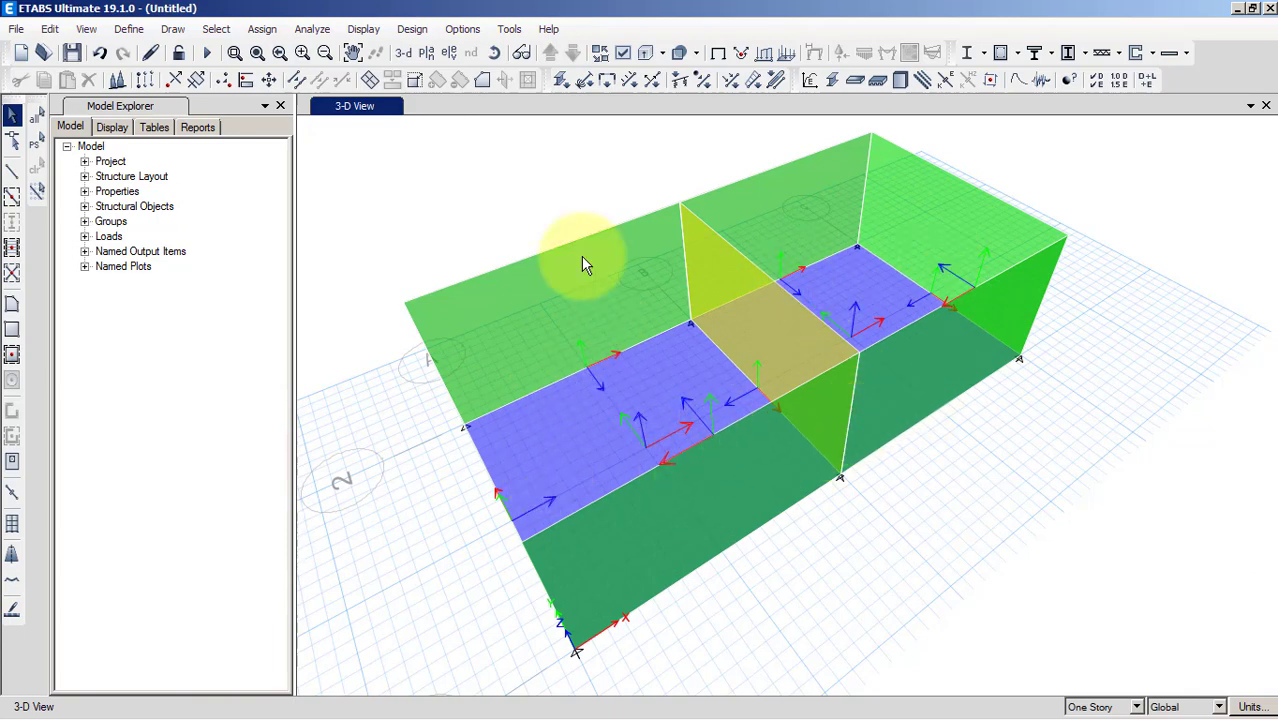
pyautogui.click(492, 55)
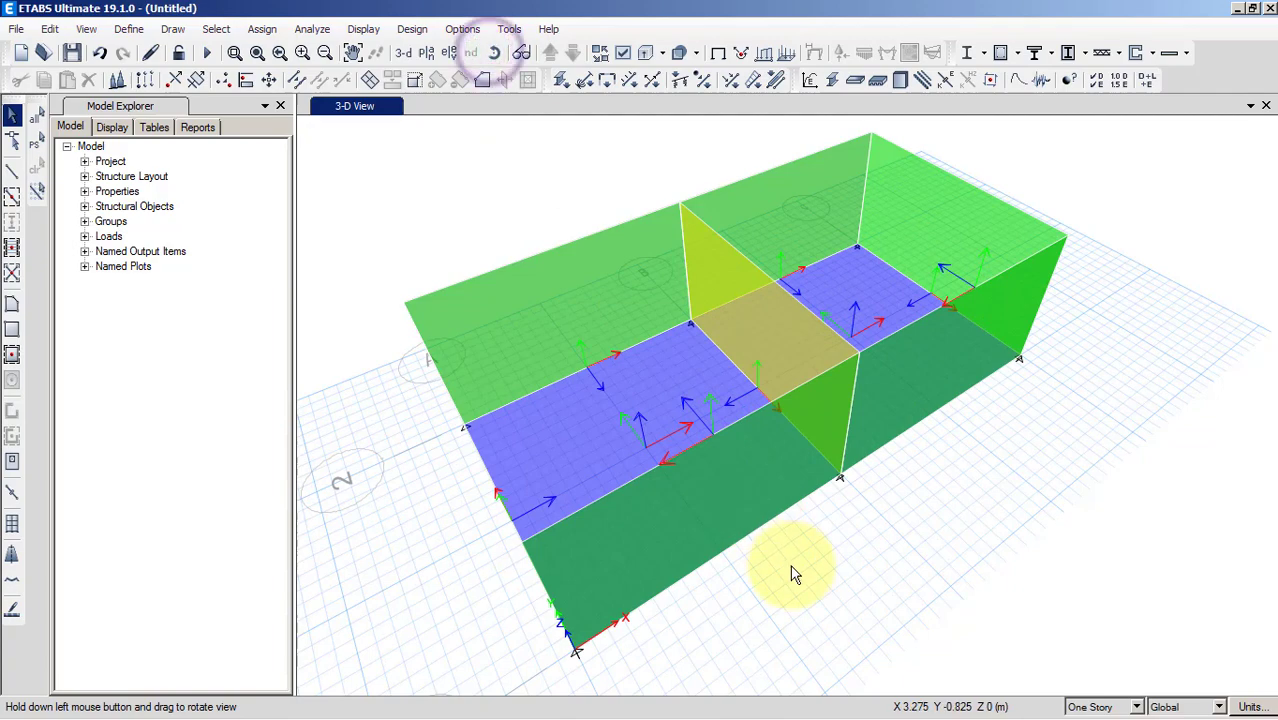
pyautogui.moveTo(787, 522); pyautogui.dragTo(781, 485)
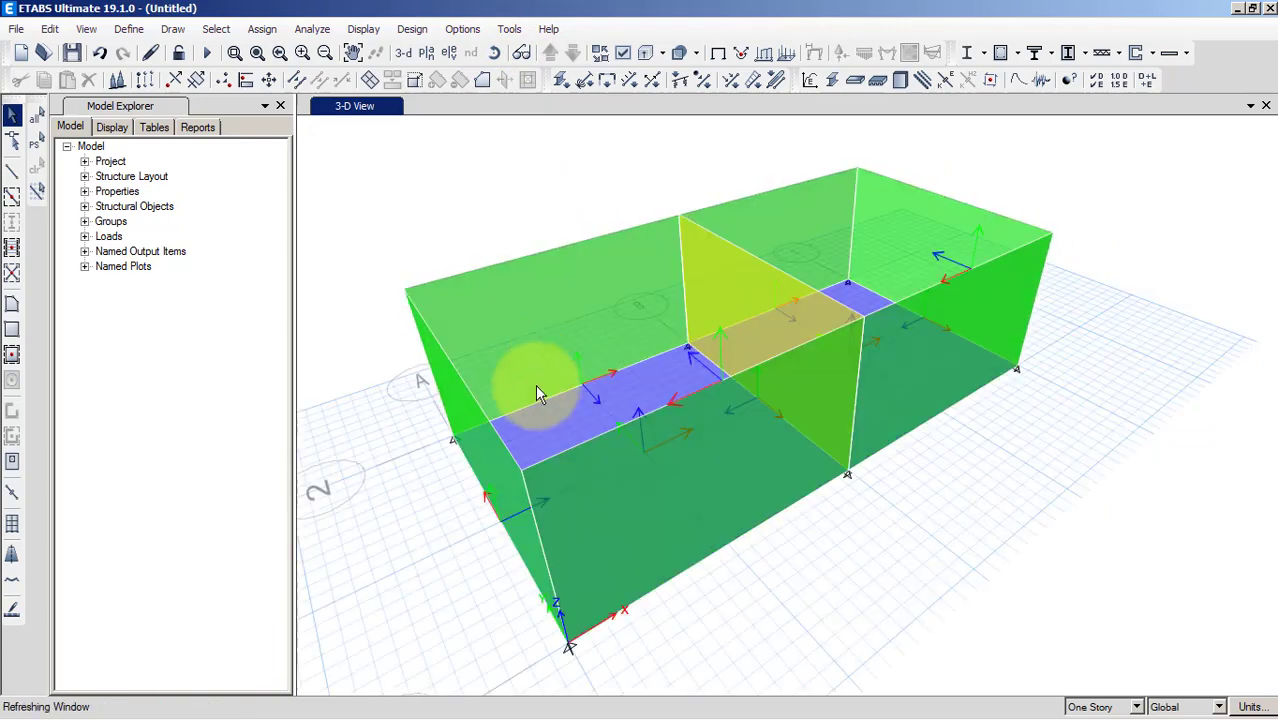
pyautogui.click(486, 54)
pyautogui.moveTo(800, 560); pyautogui.dragTo(753, 553)
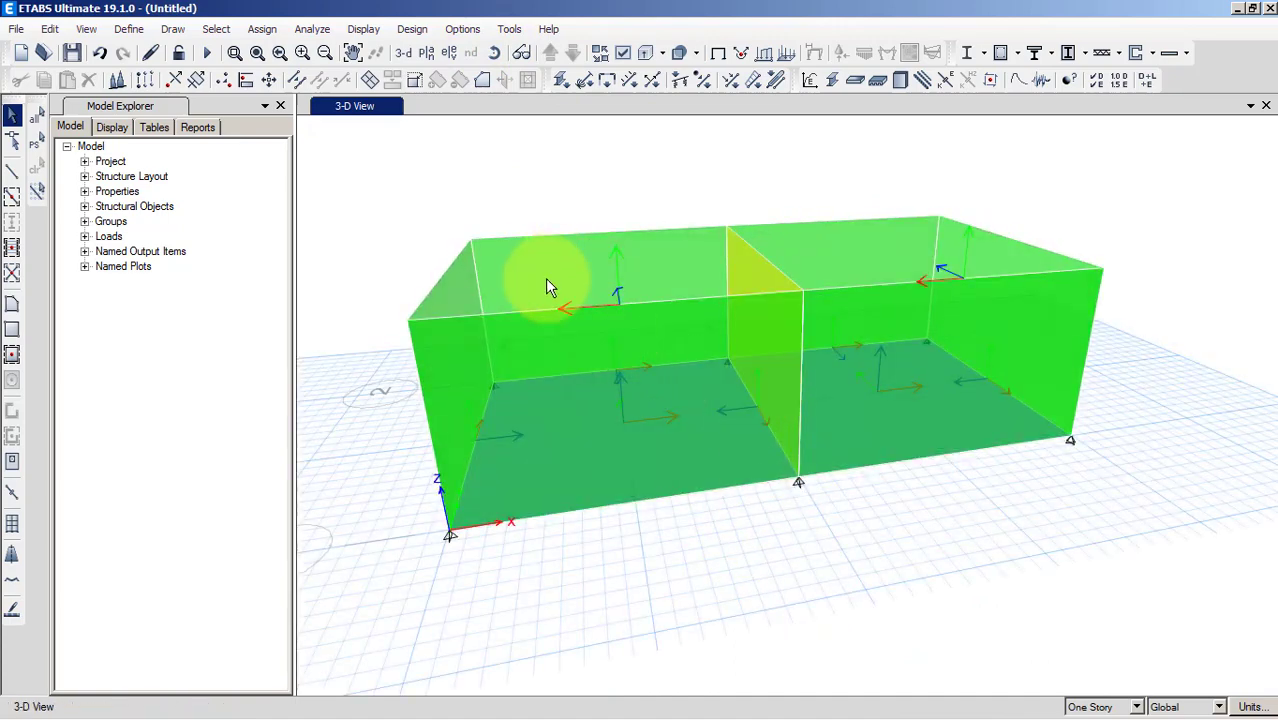
pyautogui.moveTo(615, 333); pyautogui.dragTo(607, 359, button='middle')
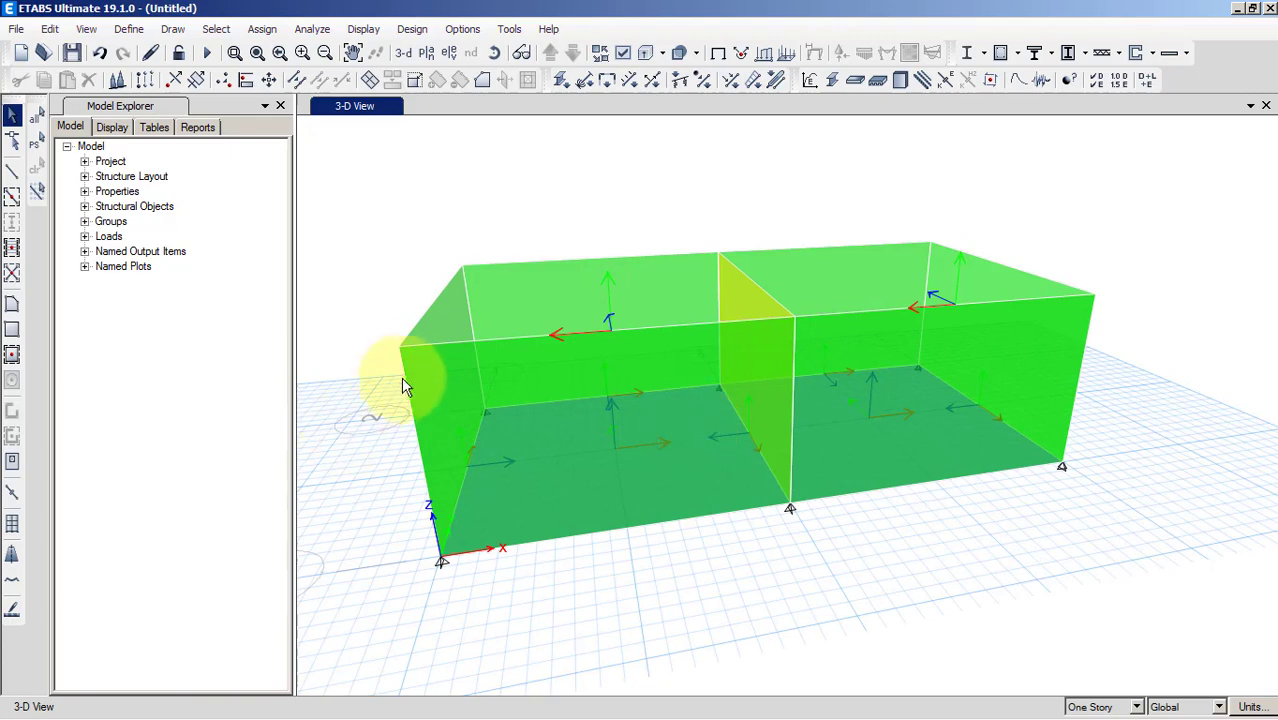
pyautogui.moveTo(711, 403); pyautogui.dragTo(713, 417, button='middle')
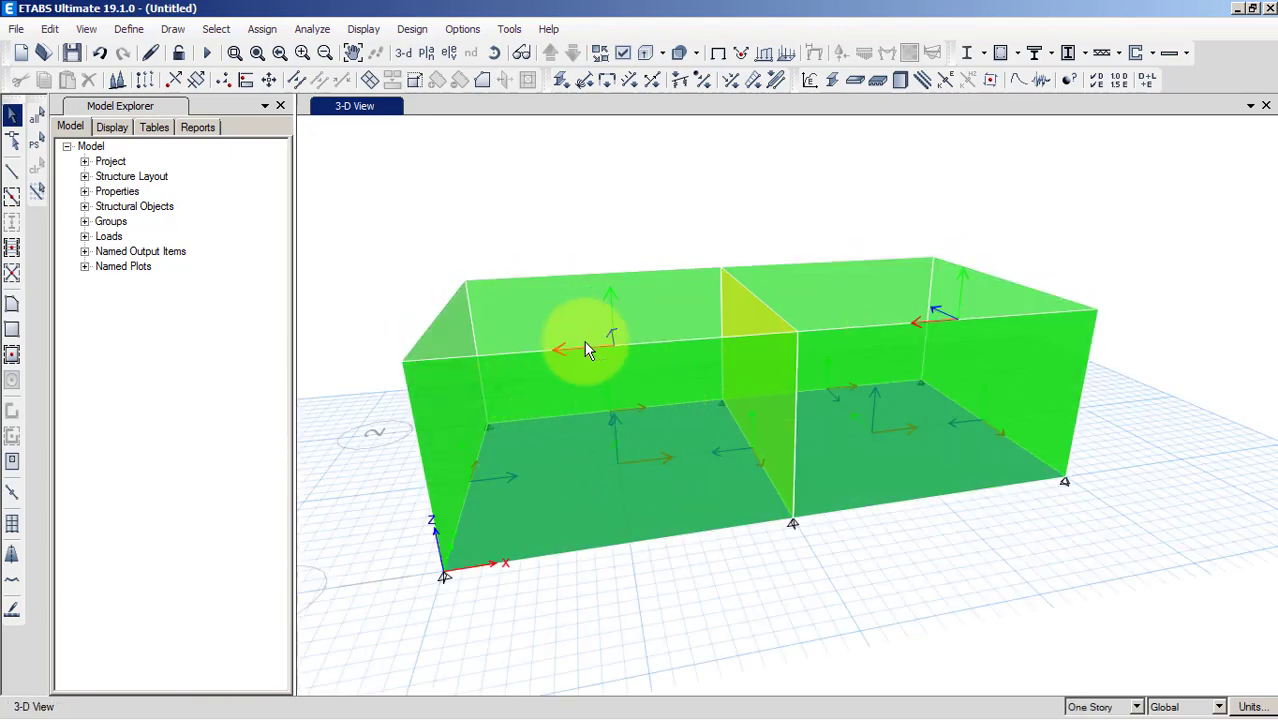
pyautogui.click(172, 30)
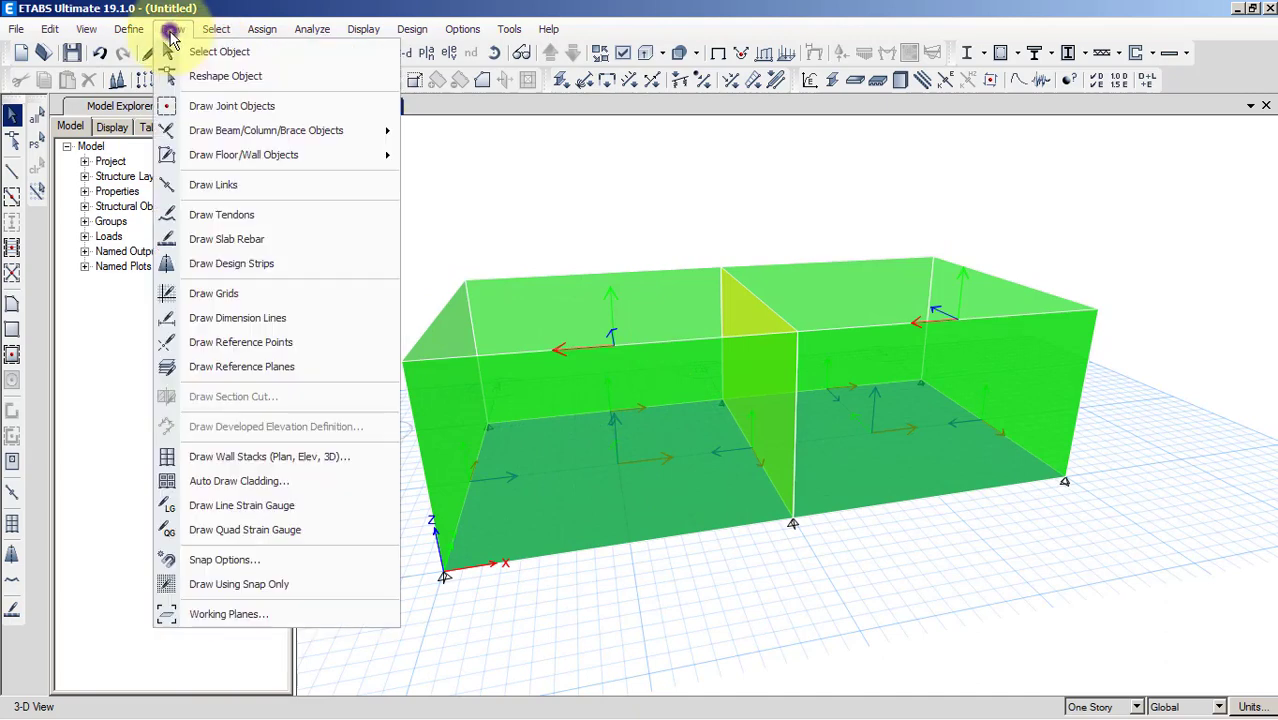
# Draw joints 0.5 m below the tank's six top wall corners, using a Plan Offset Z of -0.5
pyautogui.click(266, 116)
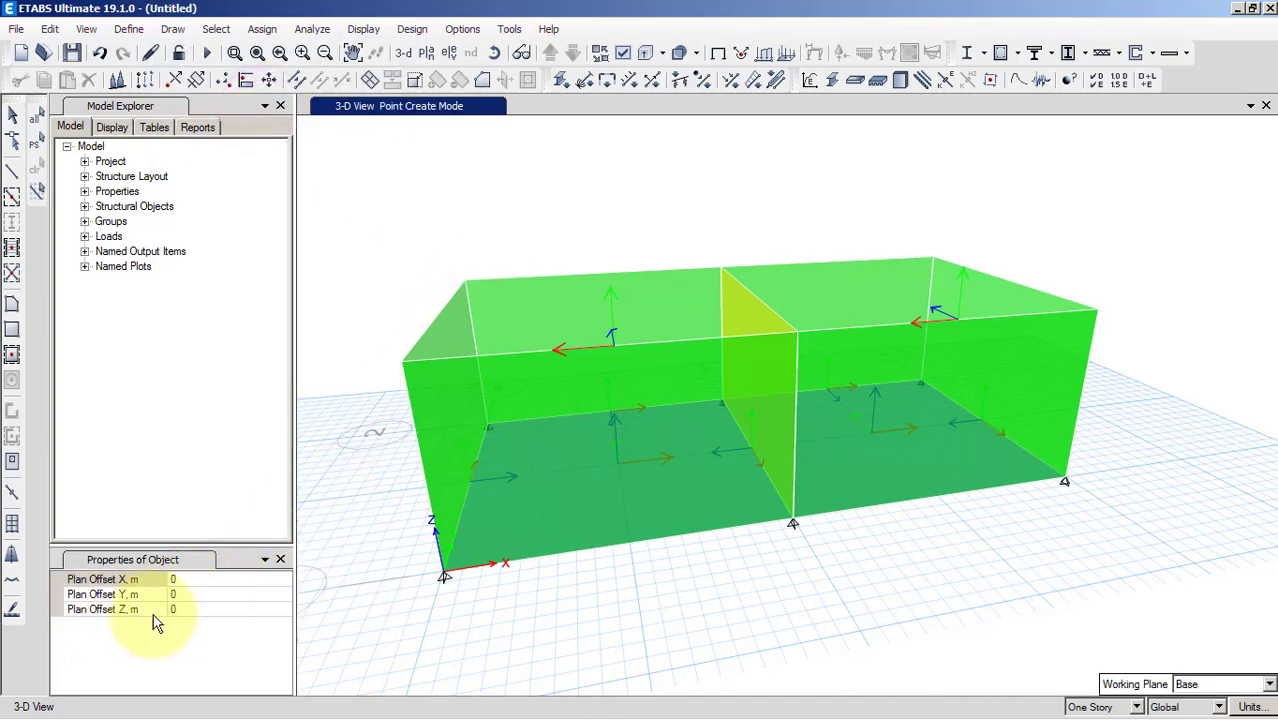
pyautogui.click(176, 609)
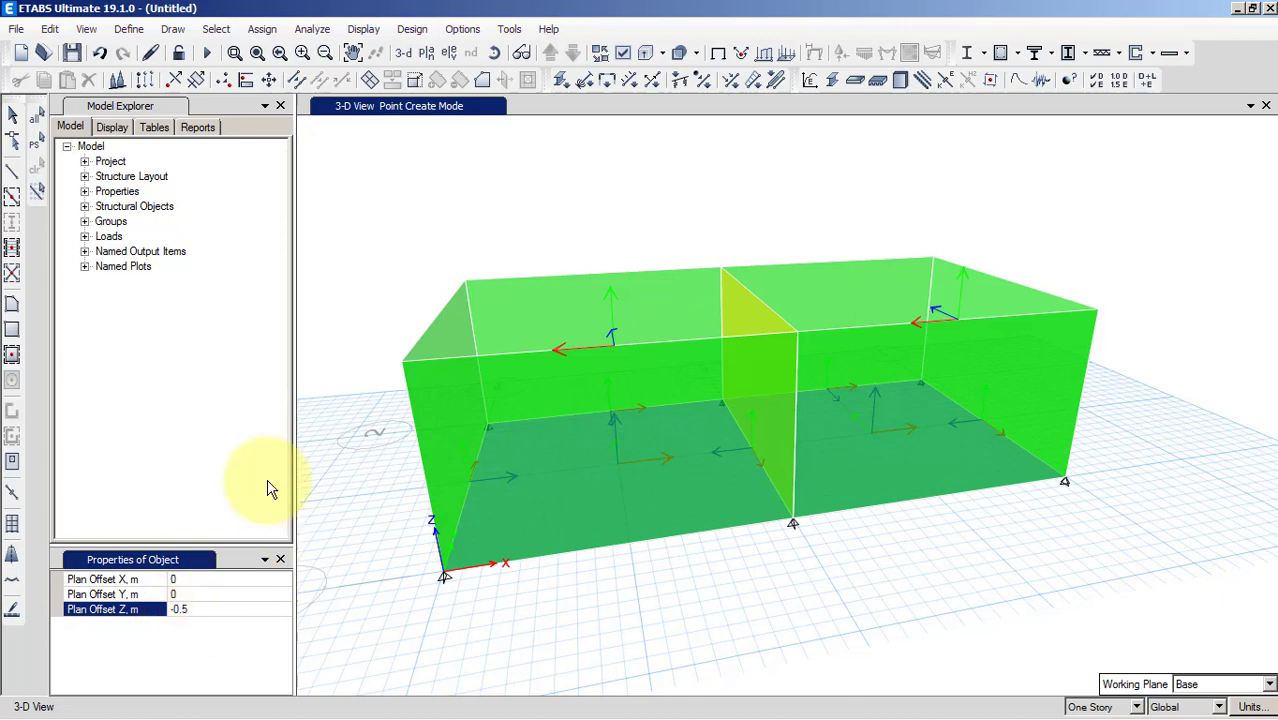
pyautogui.click(464, 286)
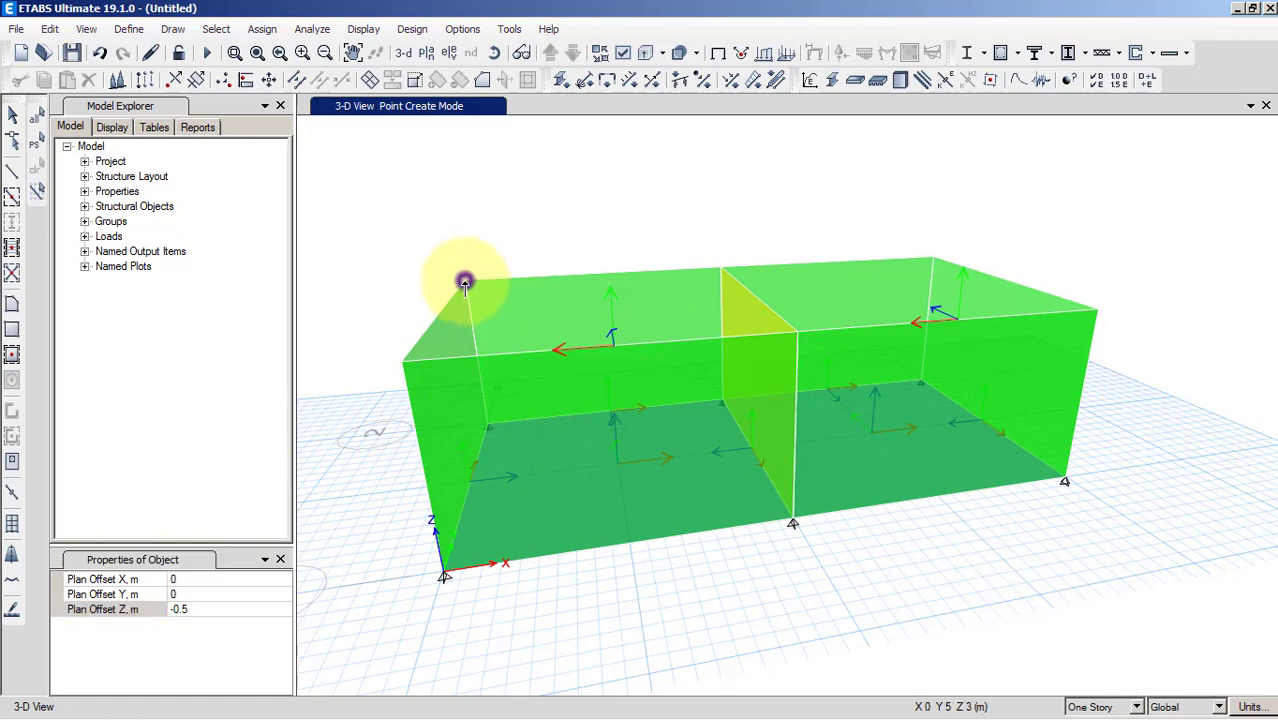
pyautogui.click(720, 271)
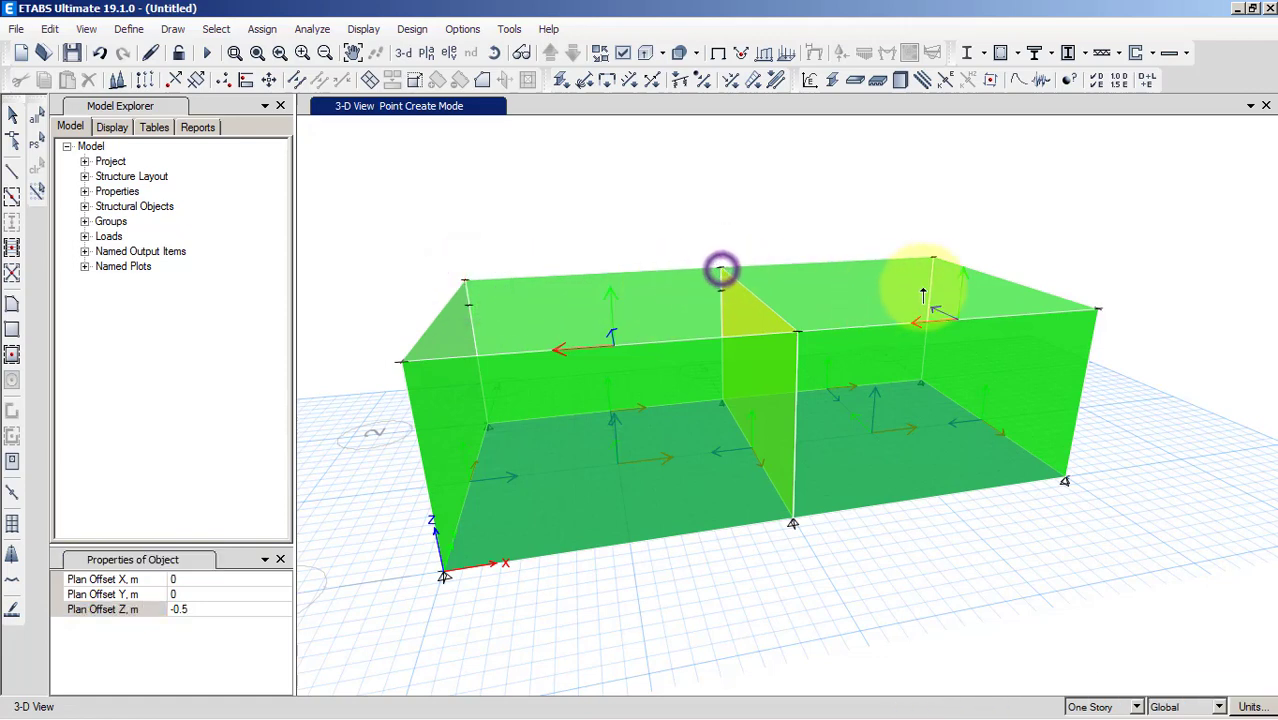
pyautogui.click(932, 260)
pyautogui.click(1096, 311)
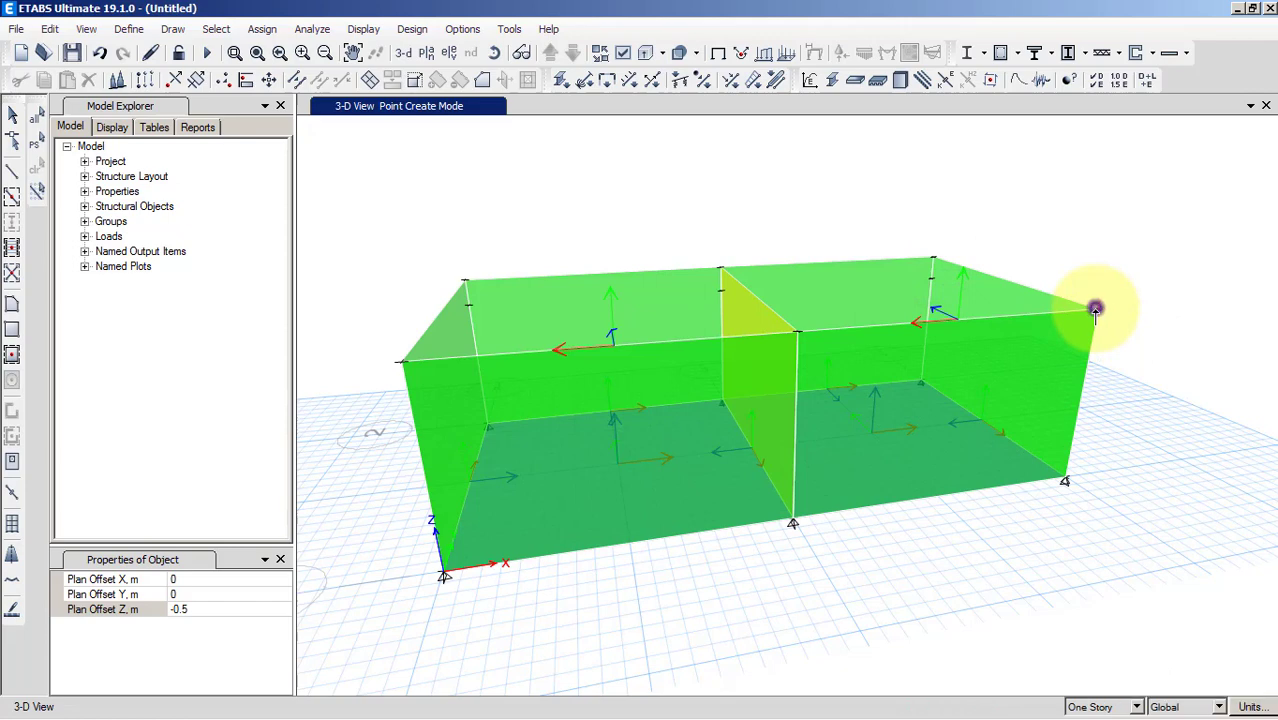
pyautogui.click(798, 334)
pyautogui.click(402, 364)
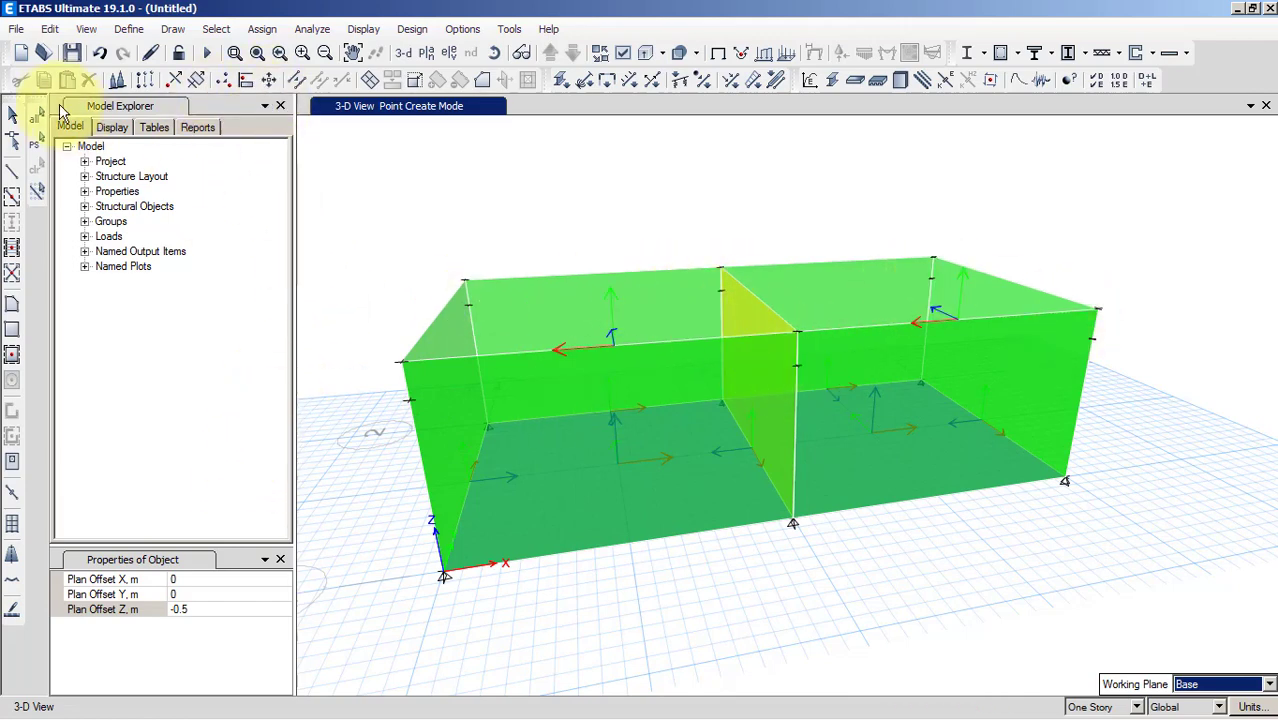
pyautogui.click(13, 117)
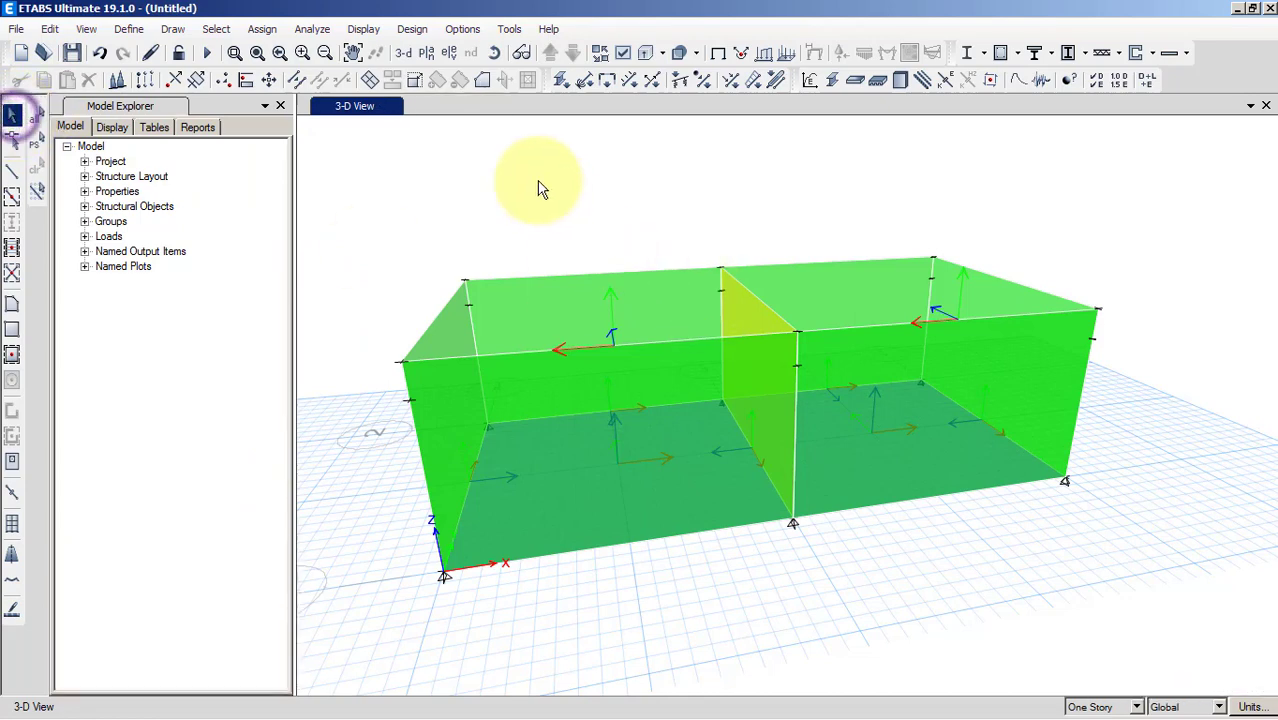
# Select all side wall panels with their upper and offset joints, leaving the yellow partition and the base panels out of the selection
pyautogui.click(494, 54)
pyautogui.moveTo(688, 420); pyautogui.dragTo(659, 394)
pyautogui.moveTo(1180, 368); pyautogui.dragTo(356, 192)
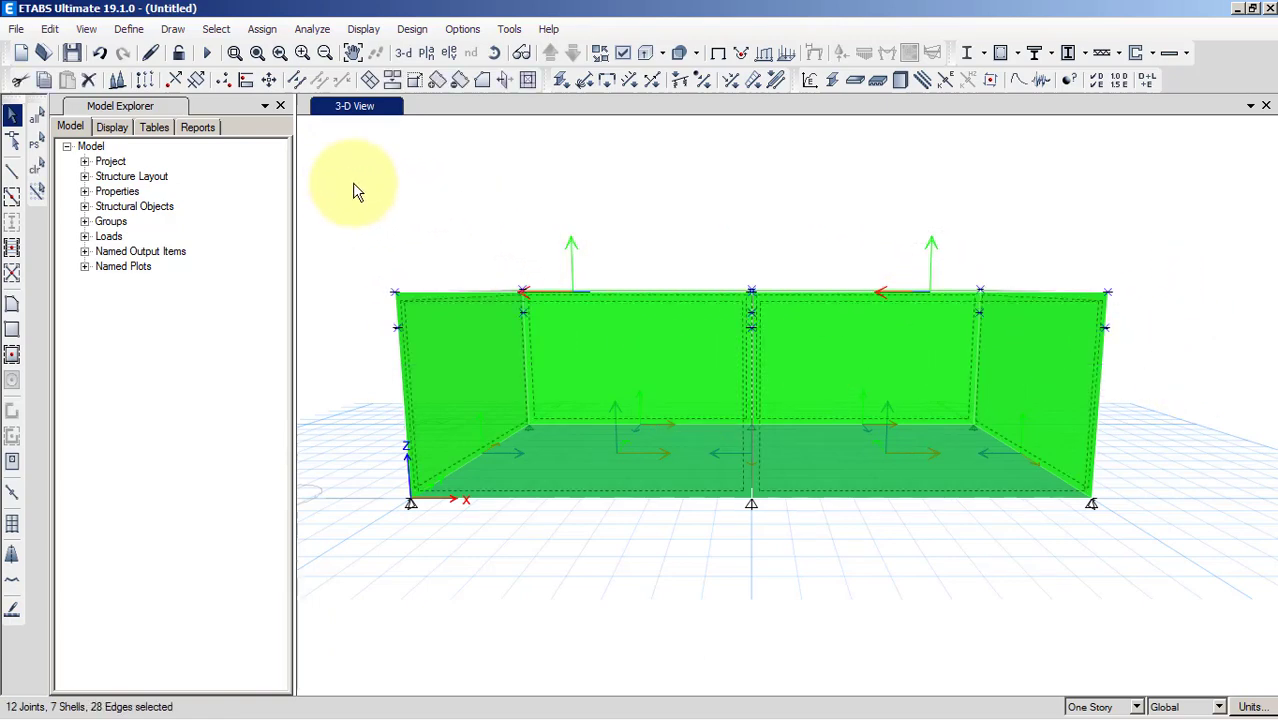
pyautogui.click(494, 52)
pyautogui.moveTo(600, 357); pyautogui.dragTo(708, 503)
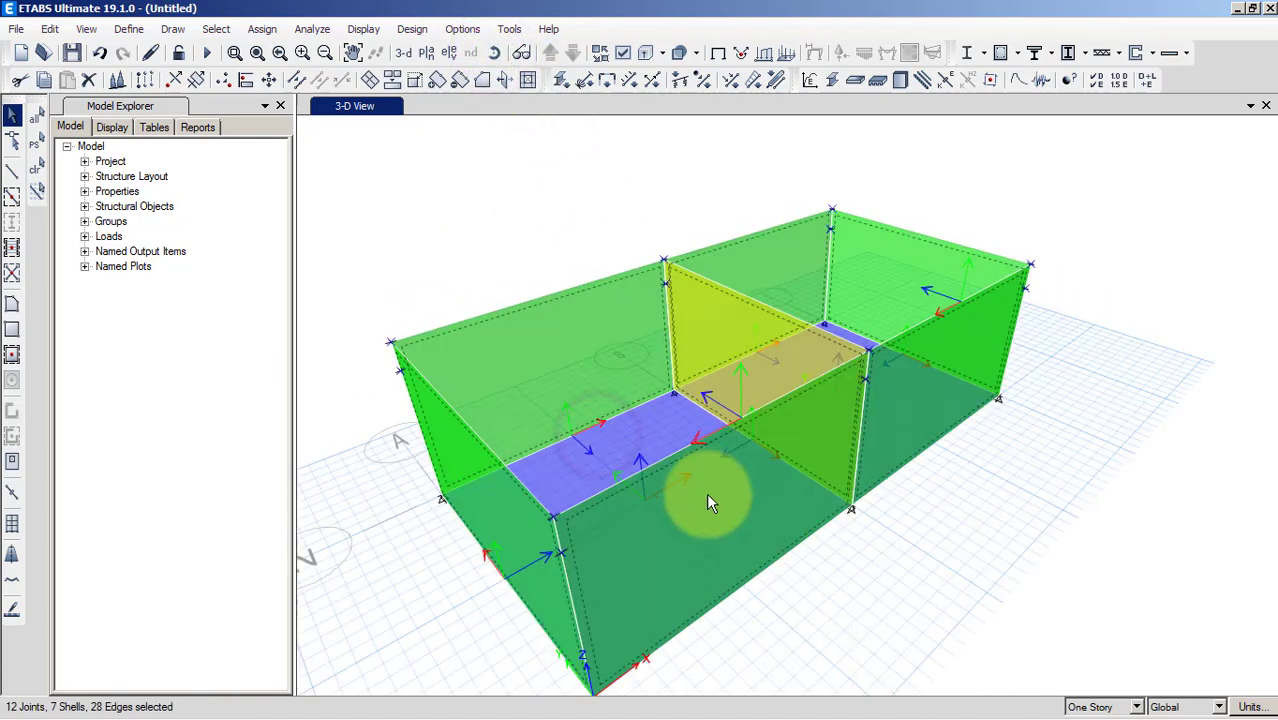
pyautogui.click(752, 337)
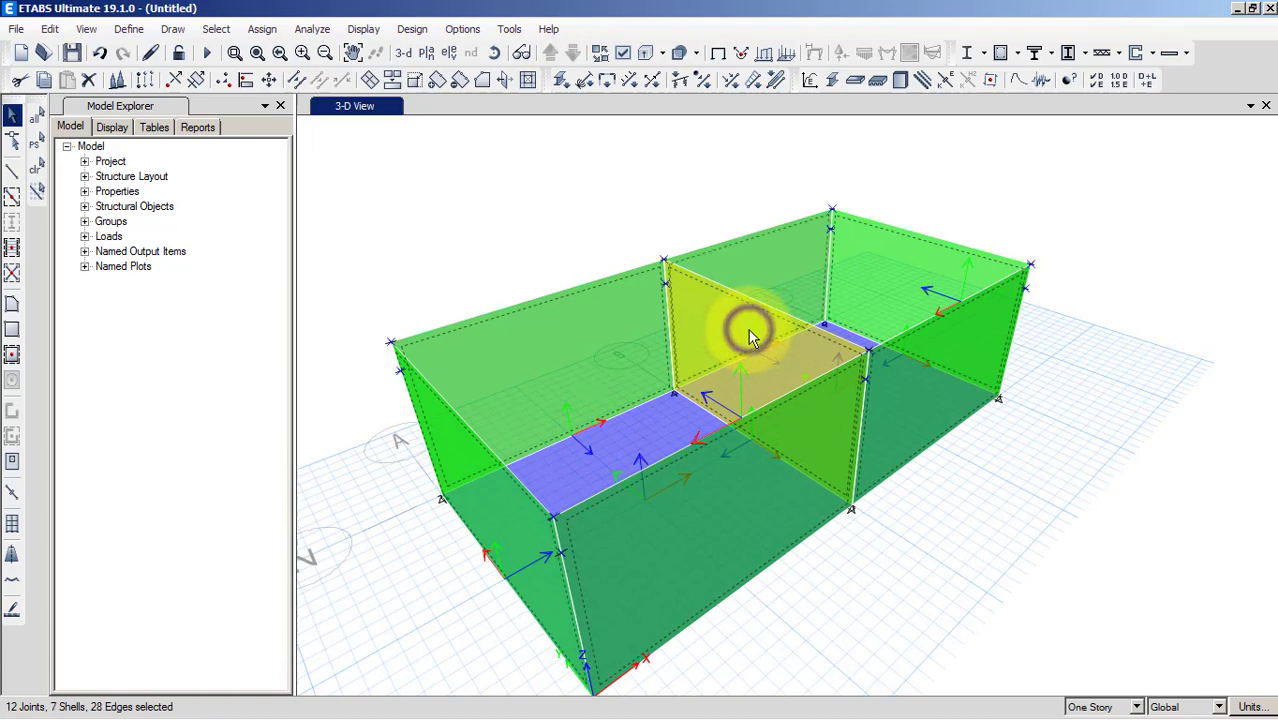
pyautogui.click(747, 322)
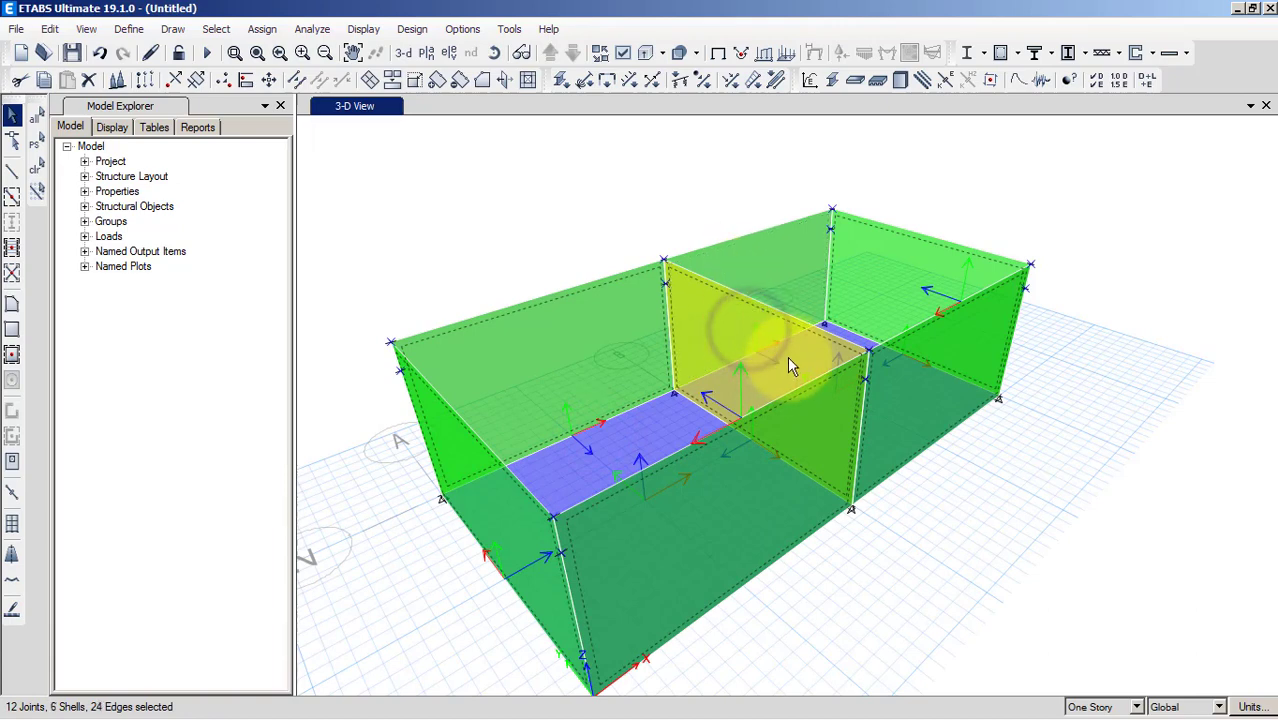
pyautogui.click(771, 248)
pyautogui.moveTo(872, 501); pyautogui.dragTo(827, 446, button='middle')
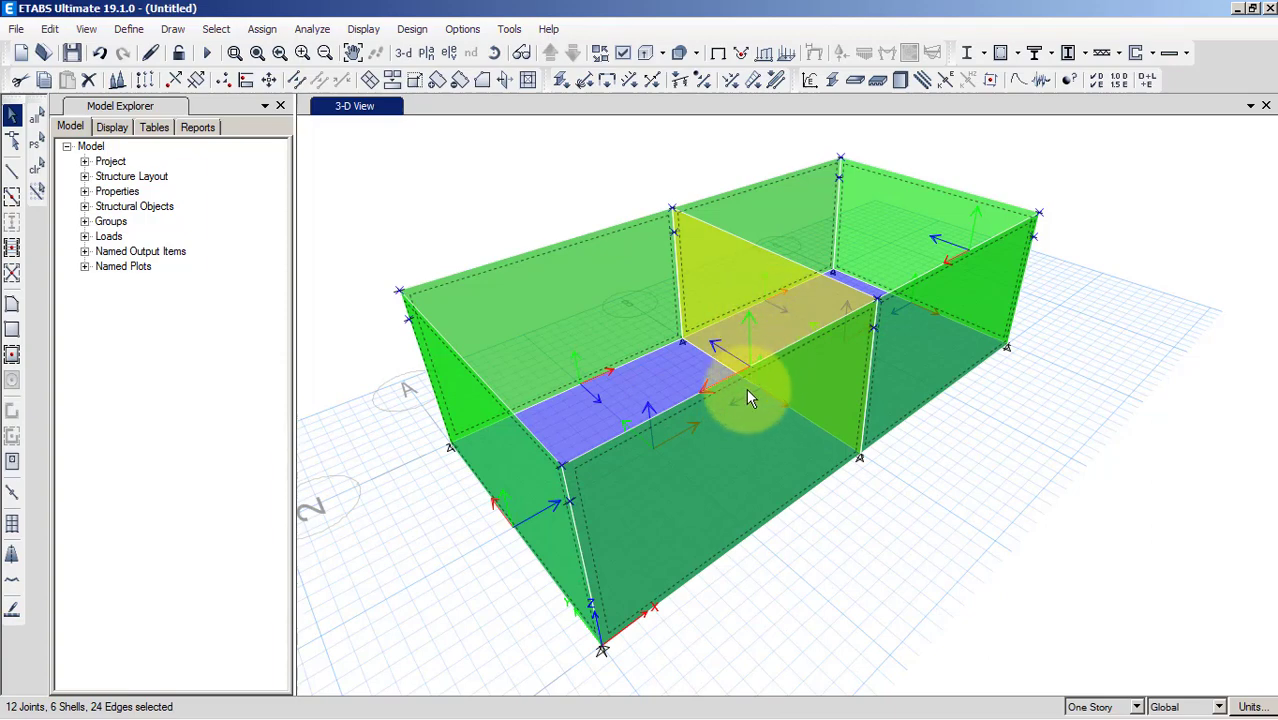
pyautogui.moveTo(765, 379)
pyautogui.mouseDown(button='middle')
pyautogui.moveTo(662, 331)
pyautogui.moveTo(721, 453)
pyautogui.mouseUp(button='middle')
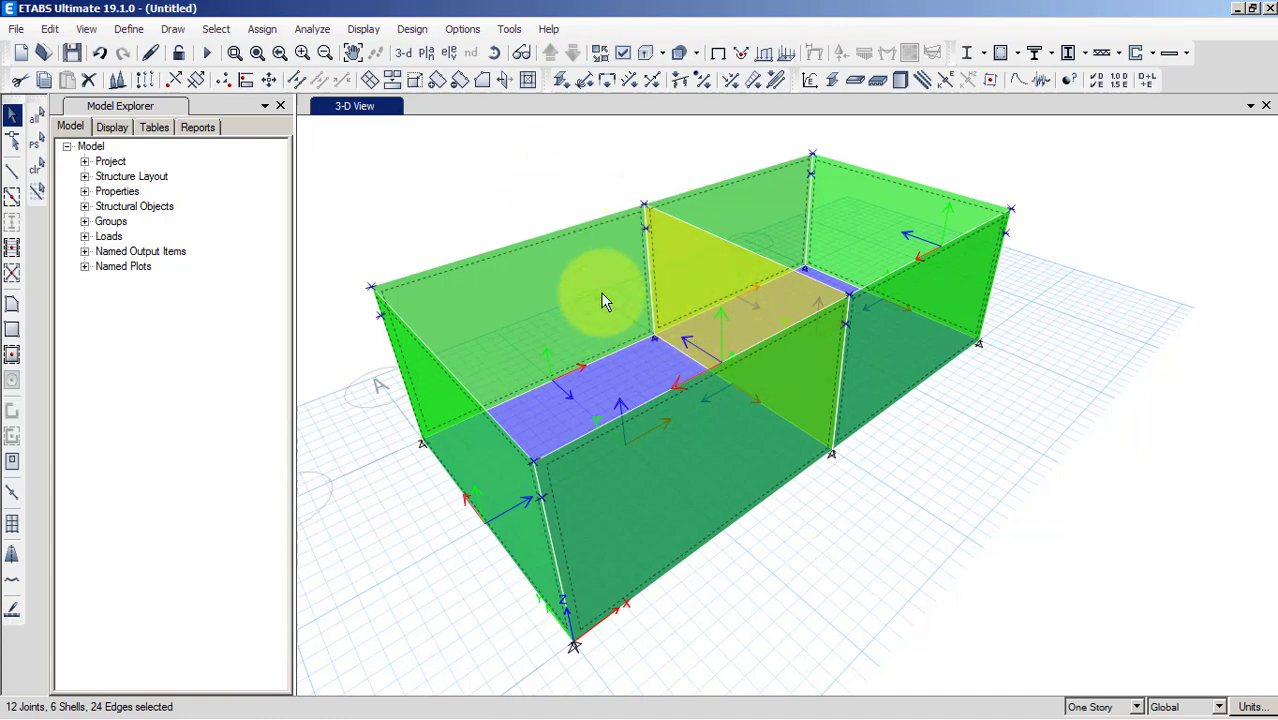
pyautogui.click(494, 53)
pyautogui.moveTo(700, 592); pyautogui.dragTo(490, 450)
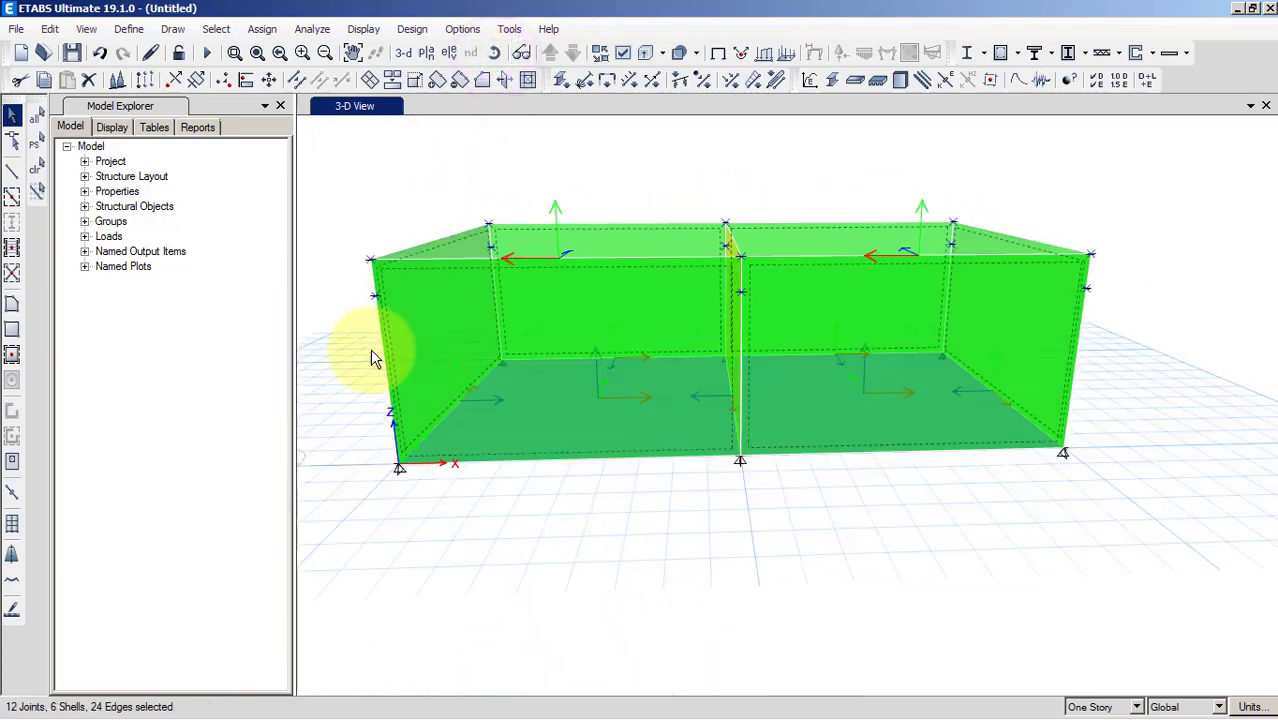
# Divide the selected side walls at the selected joint objects on their edges
pyautogui.click(49, 28)
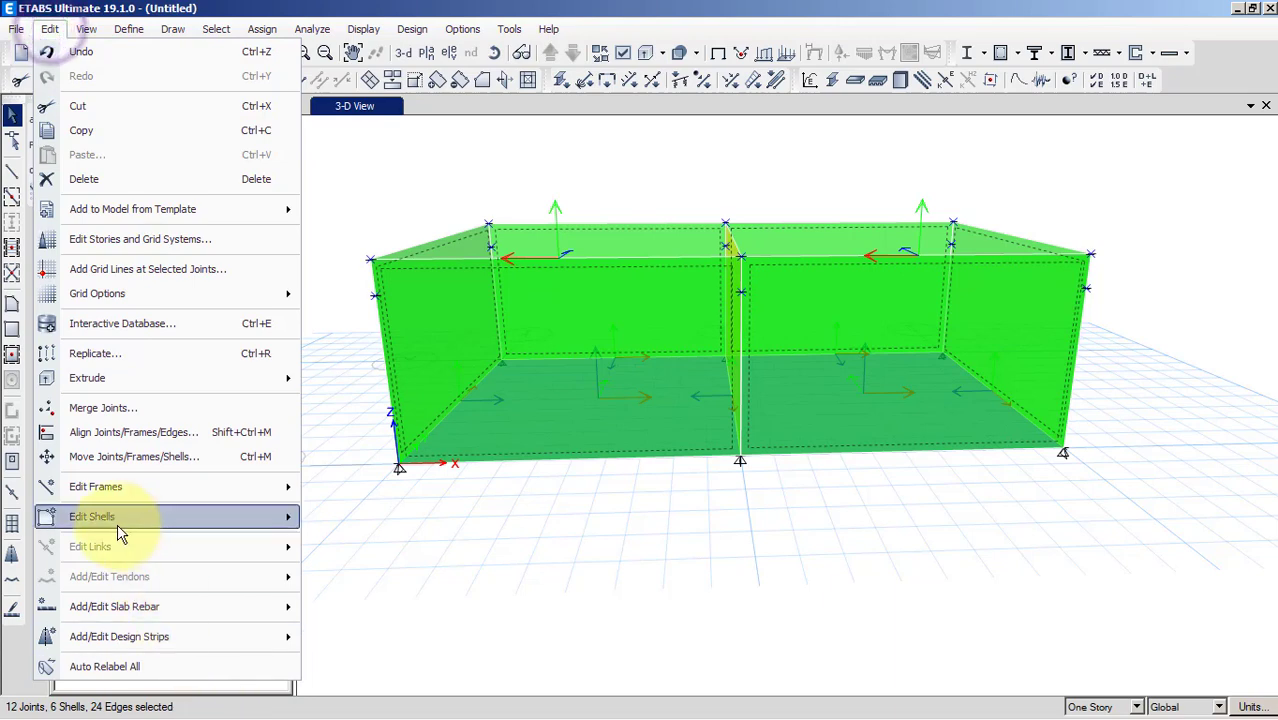
pyautogui.moveTo(209, 529)
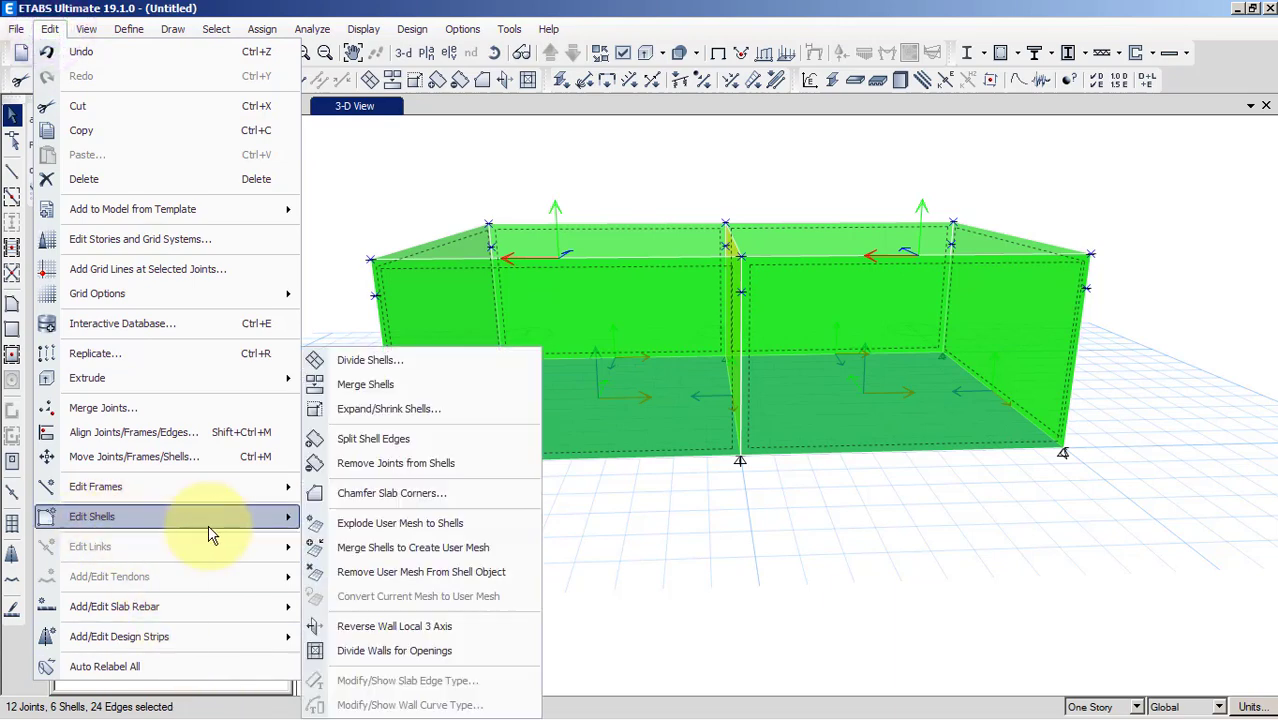
pyautogui.click(369, 366)
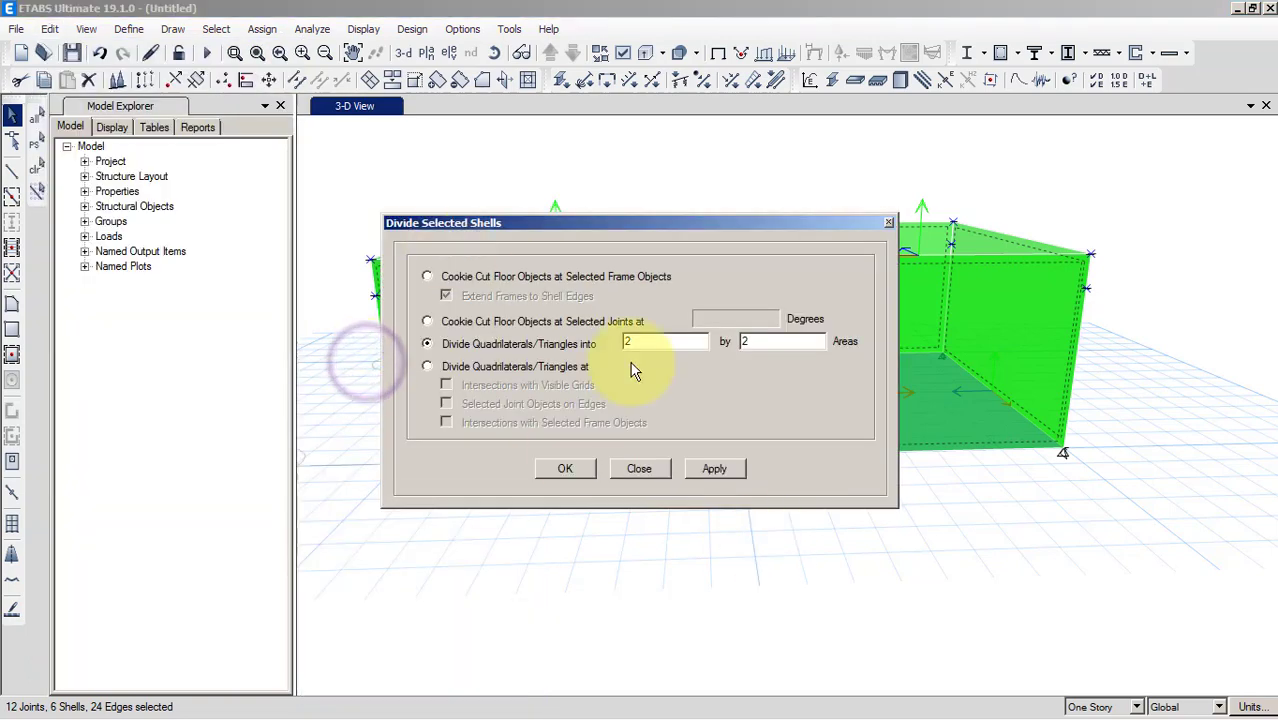
pyautogui.click(455, 369)
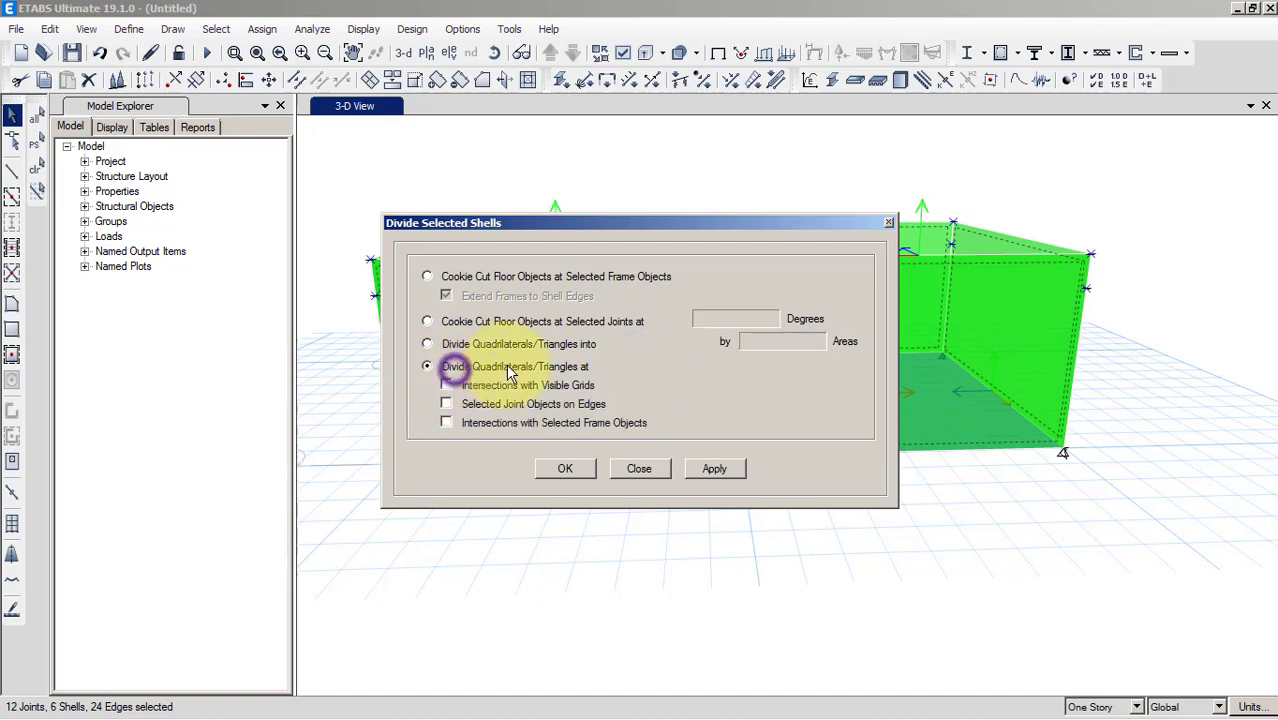
pyautogui.click(450, 408)
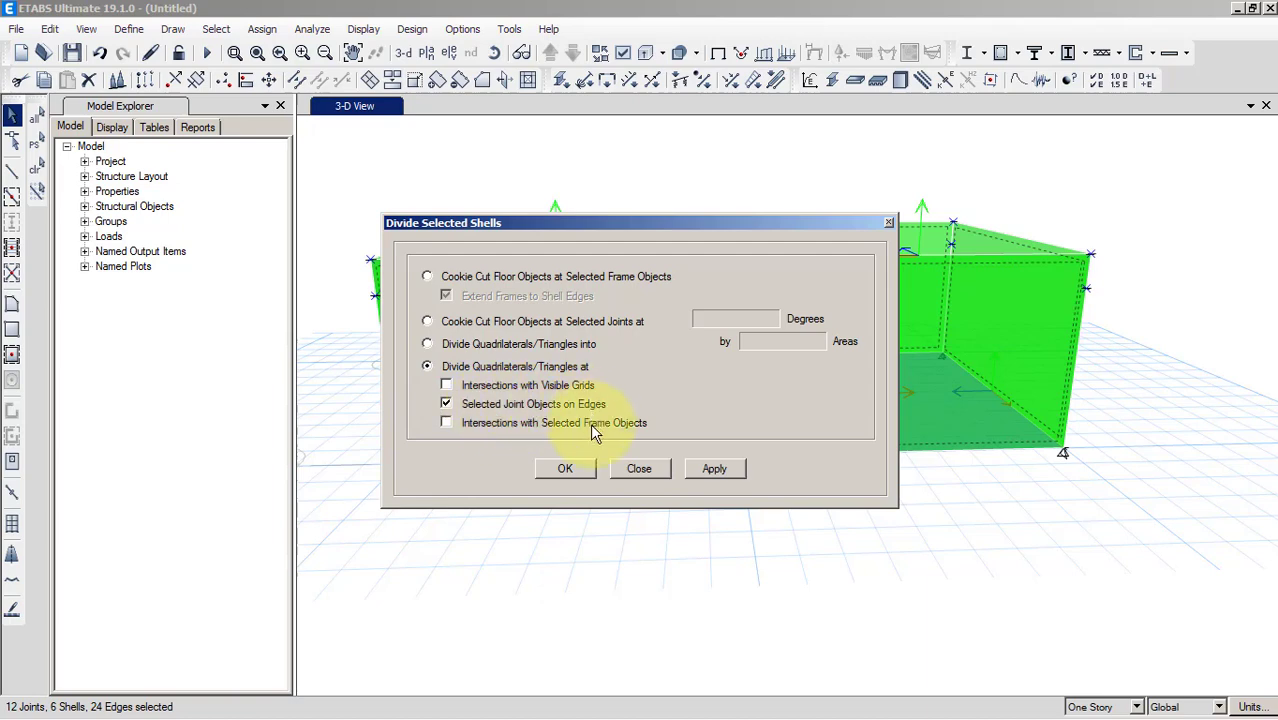
pyautogui.click(566, 469)
pyautogui.click(575, 466)
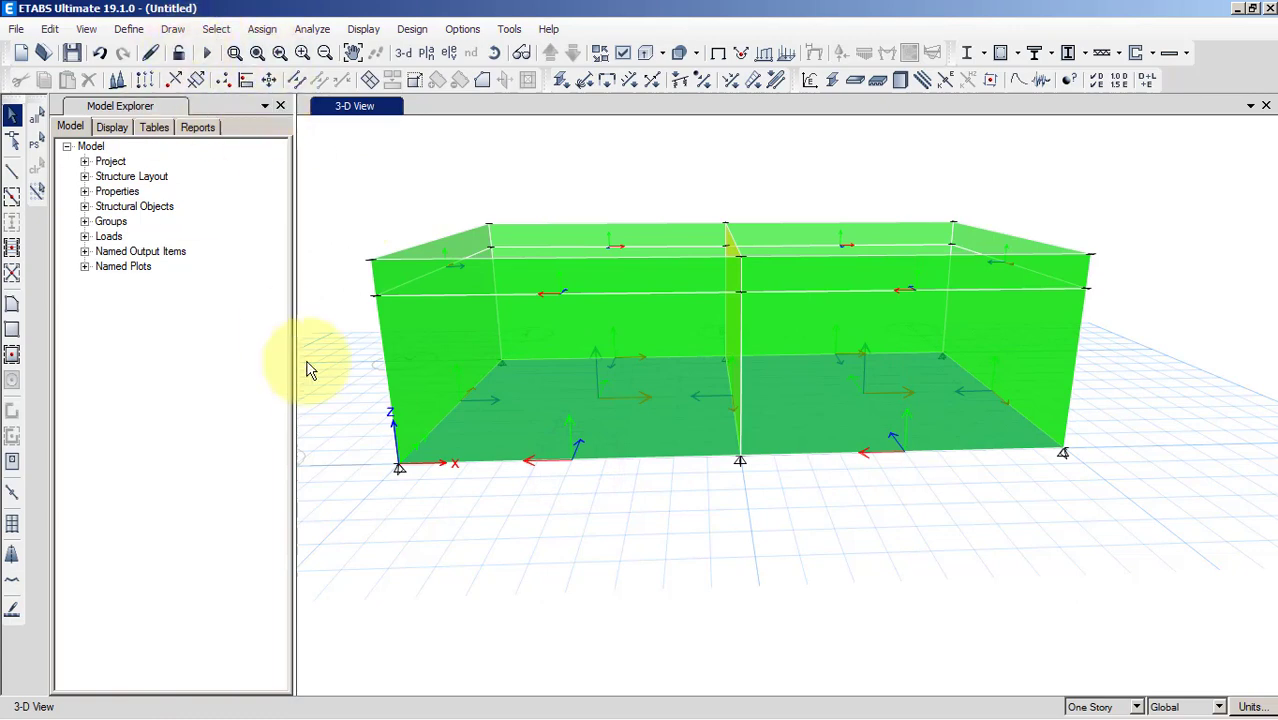
# Examine the divided side walls and their local axes from several 3D angles
pyautogui.click(495, 55)
pyautogui.moveTo(730, 508); pyautogui.dragTo(719, 514)
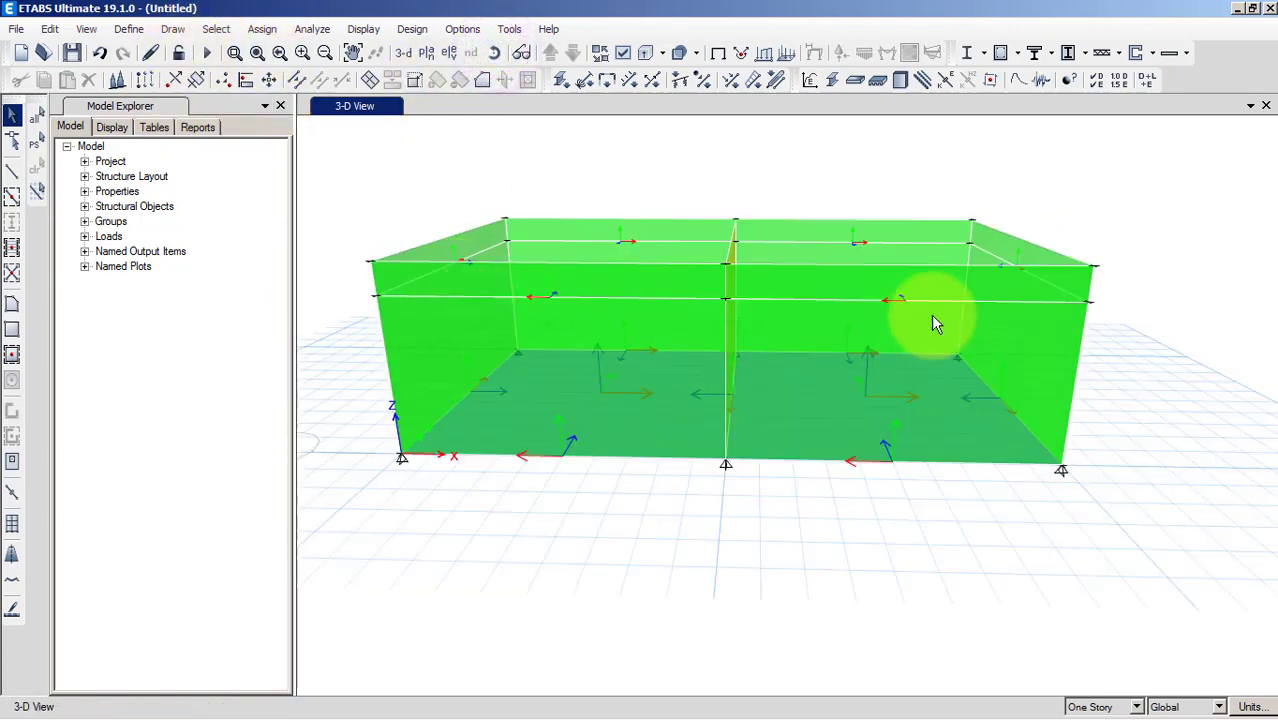
pyautogui.click(624, 334)
pyautogui.click(597, 320)
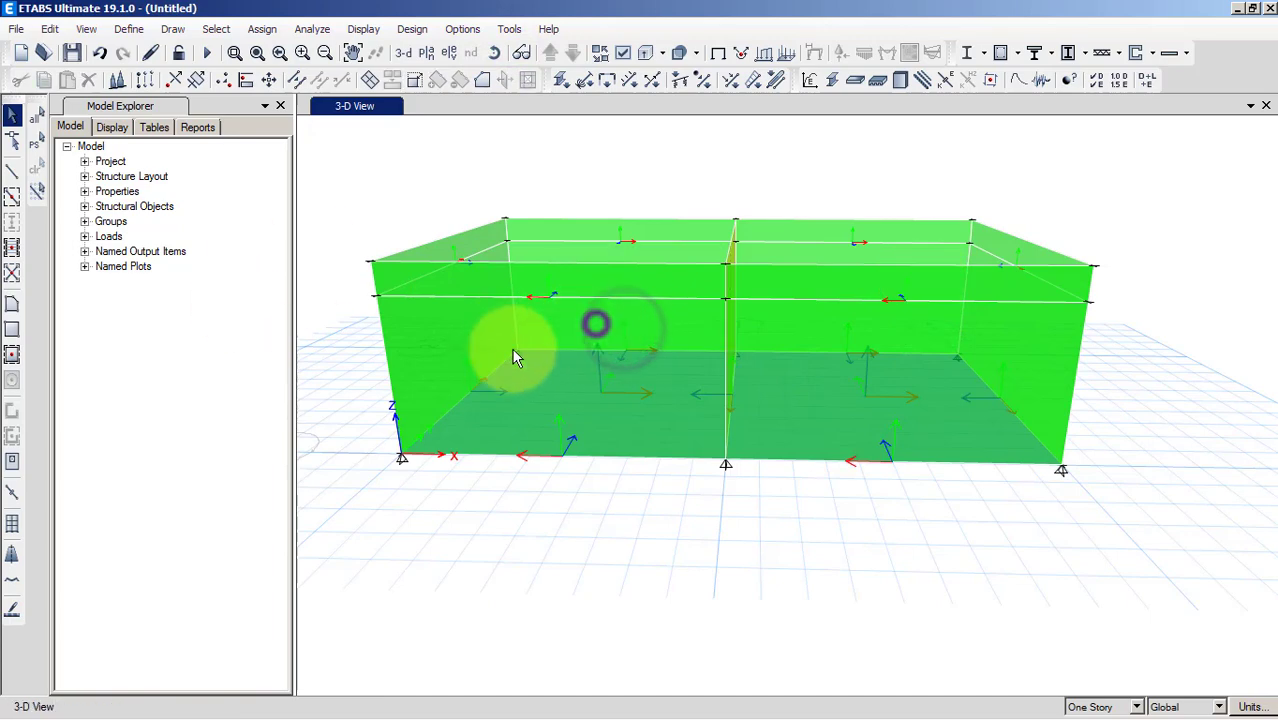
pyautogui.click(430, 364)
pyautogui.click(1040, 348)
pyautogui.click(494, 53)
pyautogui.moveTo(658, 453); pyautogui.dragTo(685, 462)
pyautogui.click(693, 465)
pyautogui.click(698, 468)
pyautogui.click(897, 366)
pyautogui.click(897, 366)
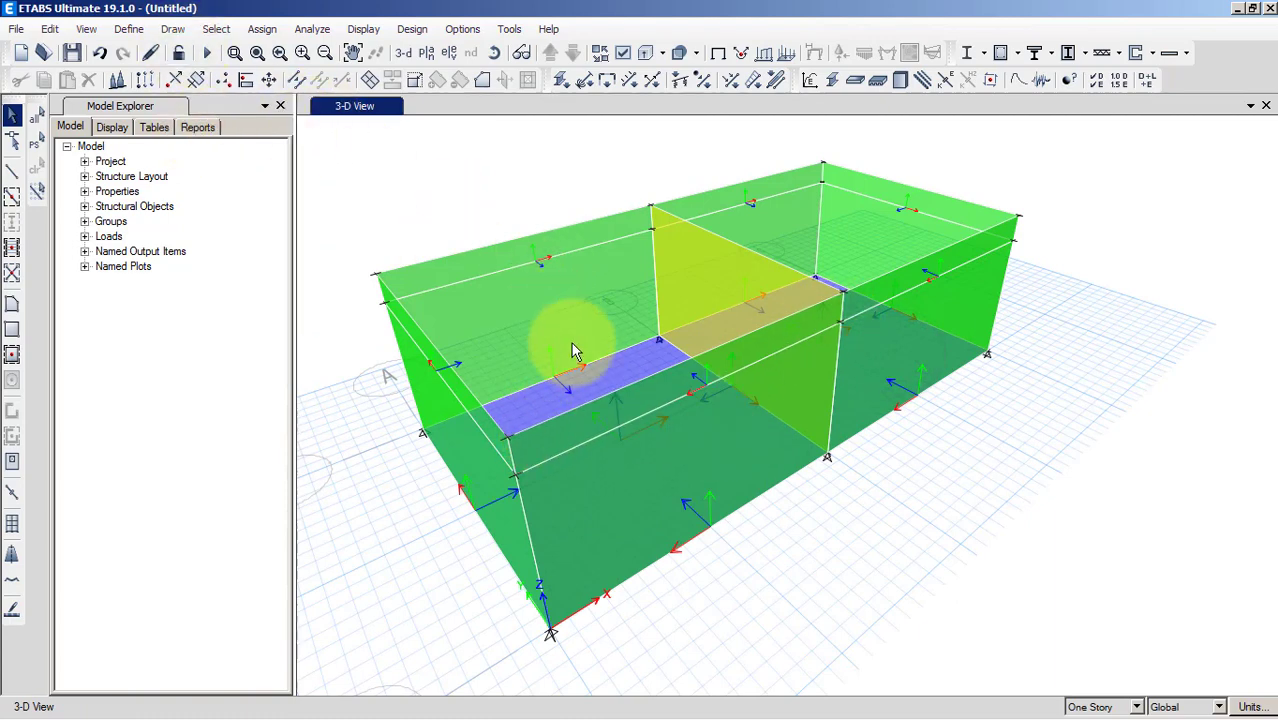
# Select the six lower side wall panels around the tank, below the new dividing line
pyautogui.click(496, 55)
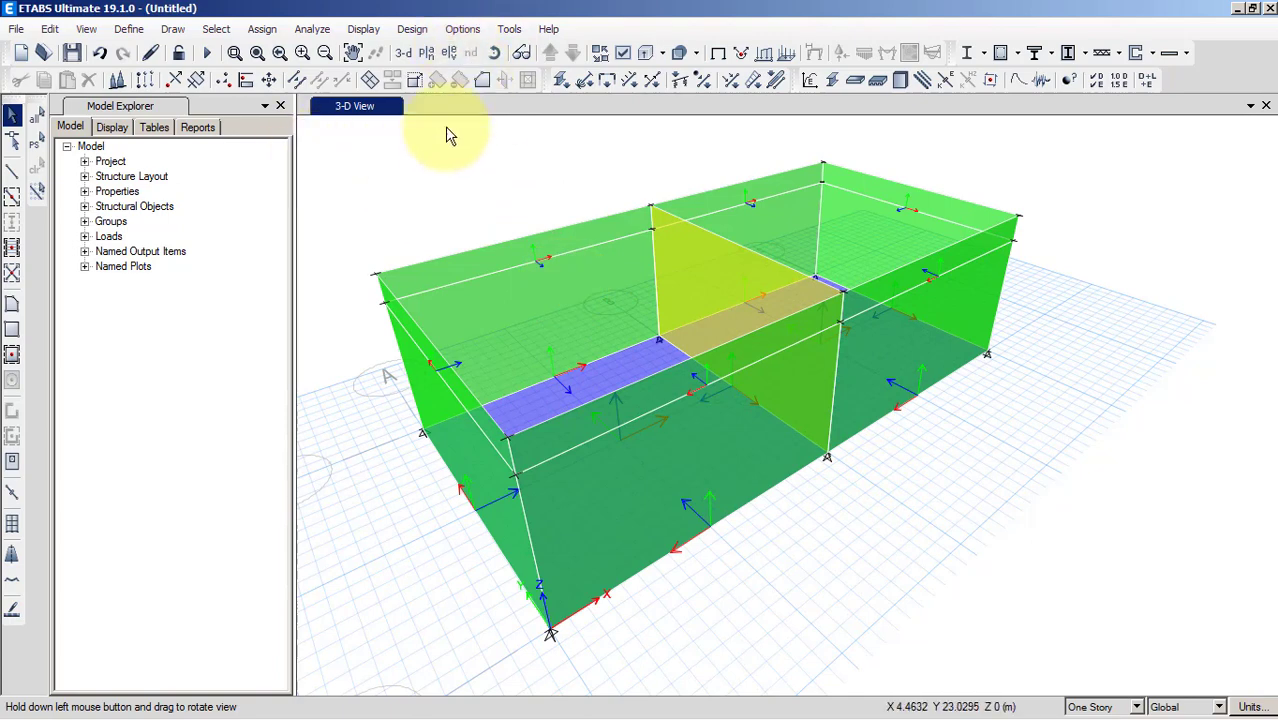
pyautogui.click(495, 58)
pyautogui.moveTo(802, 550); pyautogui.dragTo(725, 579)
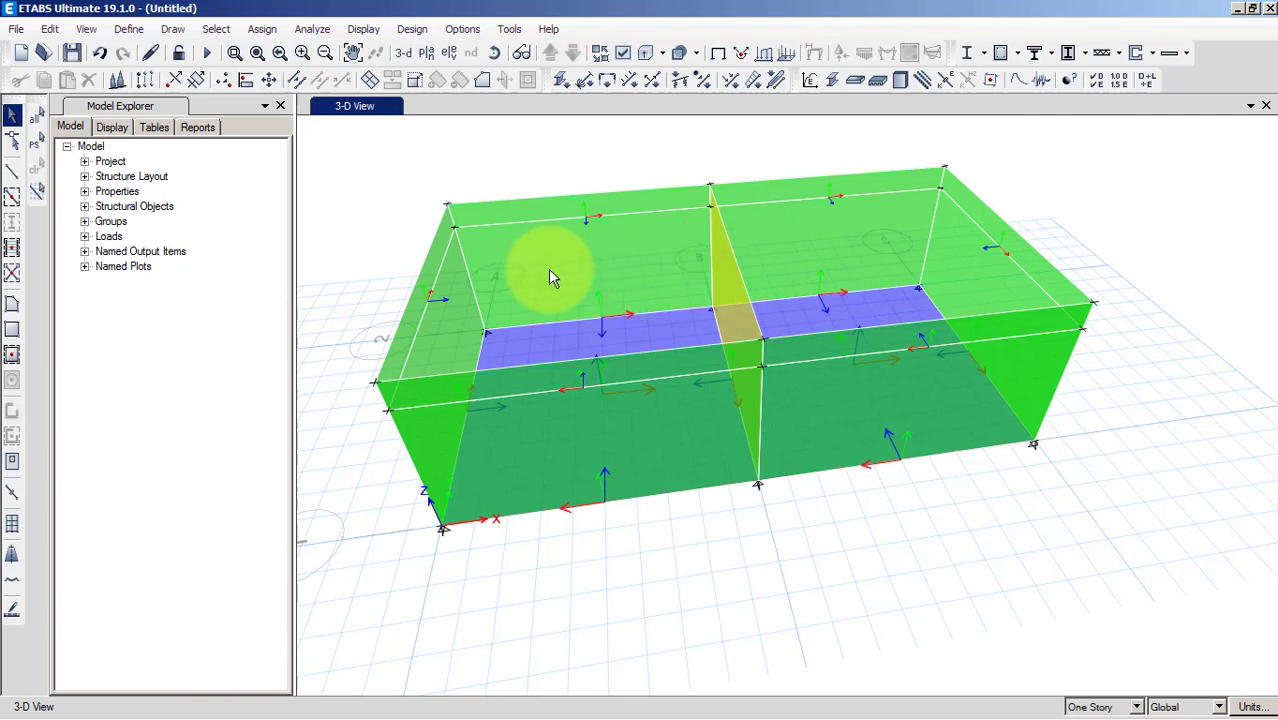
pyautogui.click(442, 344)
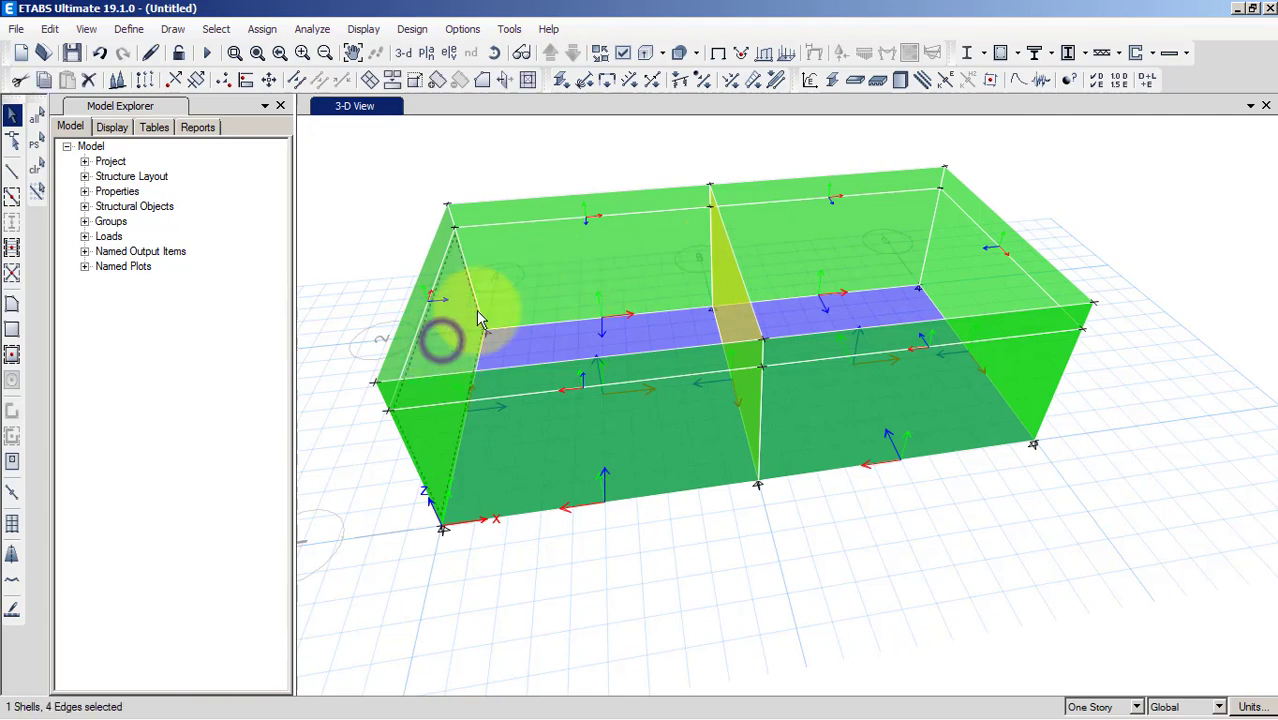
pyautogui.click(591, 257)
pyautogui.click(822, 259)
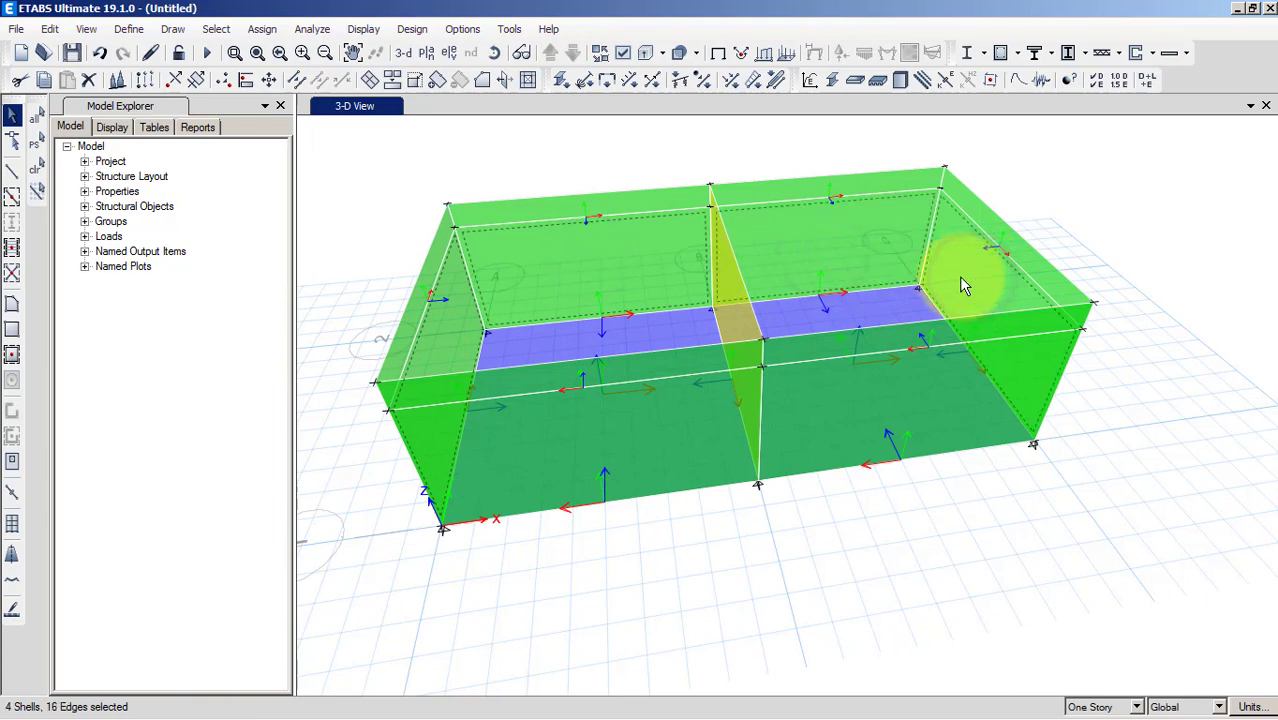
pyautogui.click(493, 55)
pyautogui.moveTo(434, 354); pyautogui.dragTo(846, 352)
pyautogui.click(835, 259)
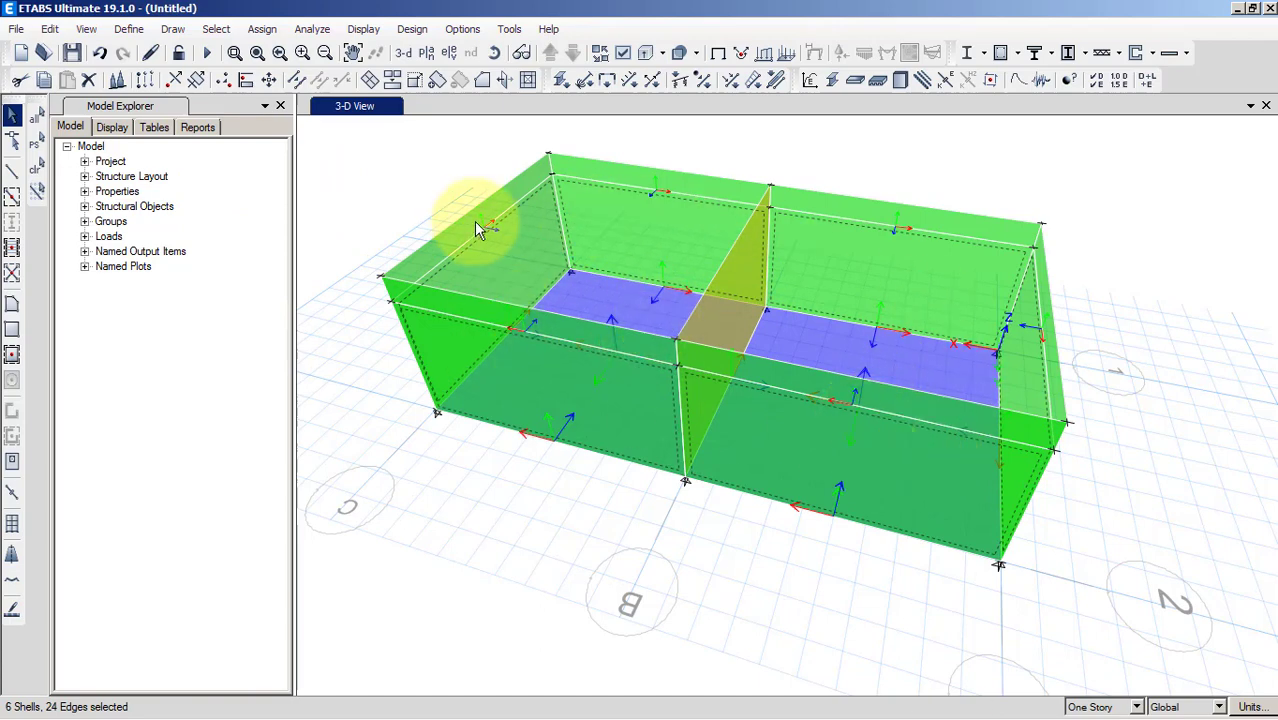
# Define a new group named NHOMALN for assigning the selected lower side wall panels
pyautogui.click(266, 32)
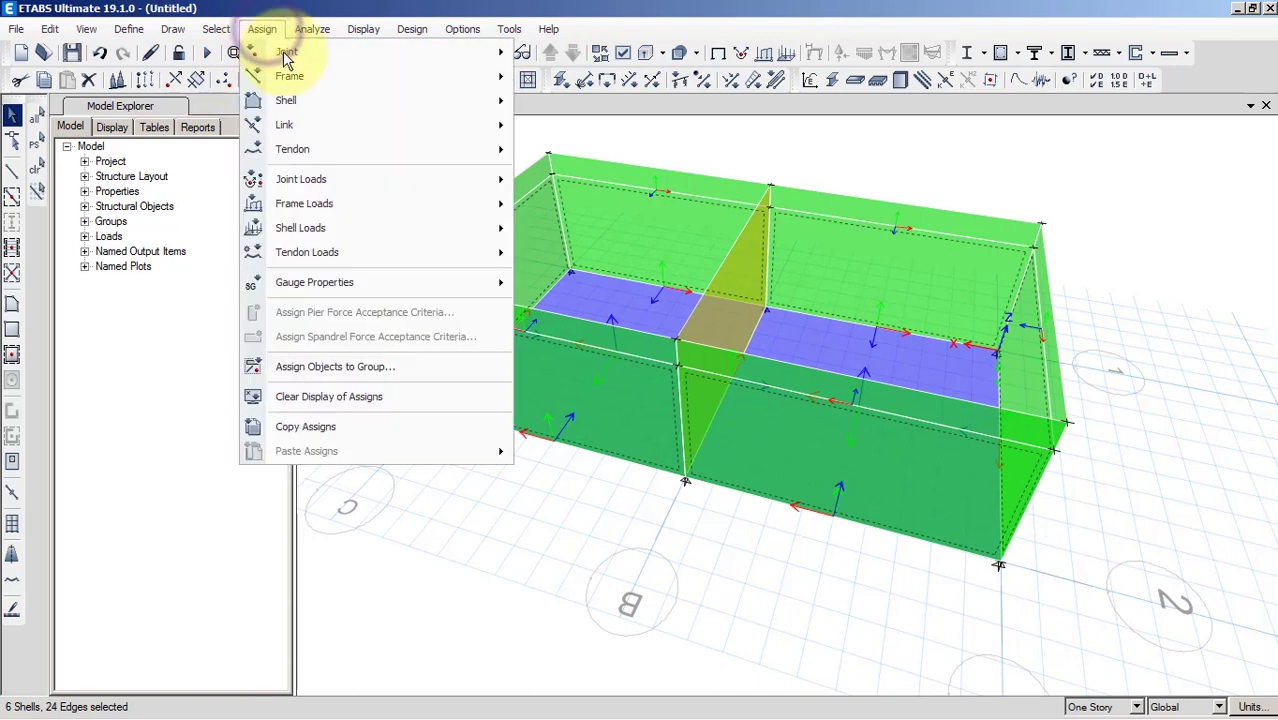
pyautogui.moveTo(310, 37)
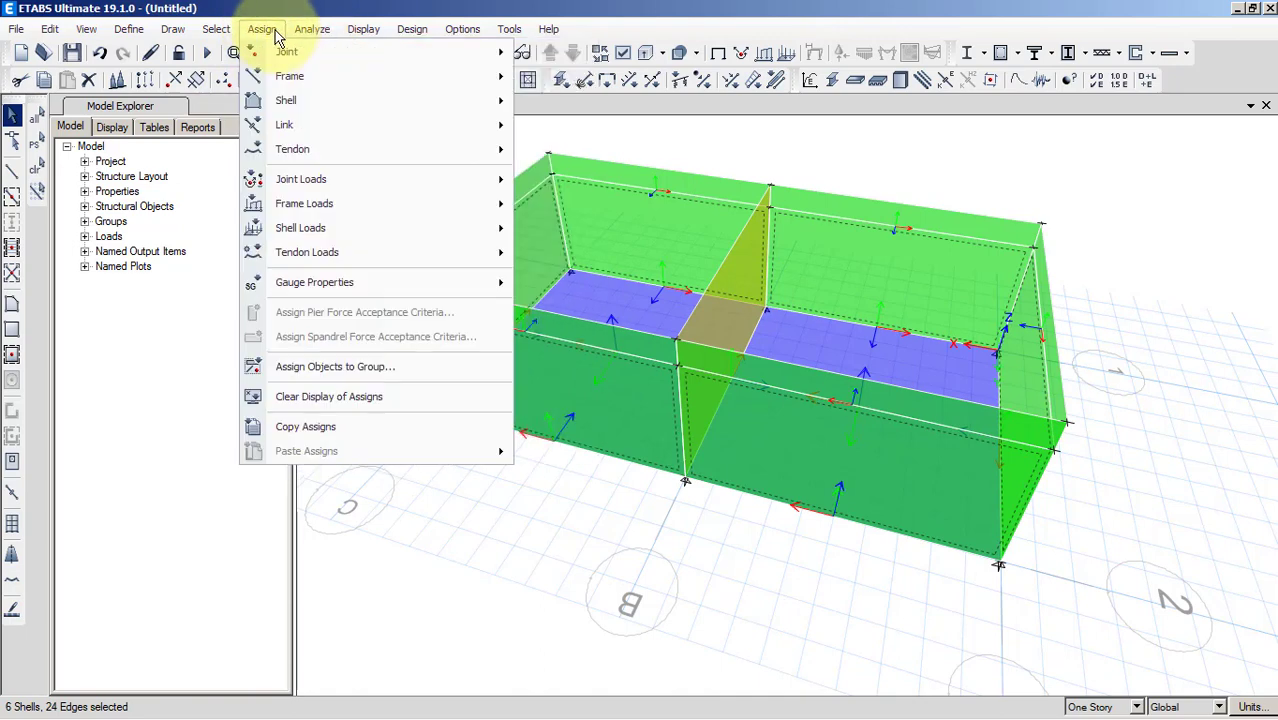
pyautogui.click(380, 372)
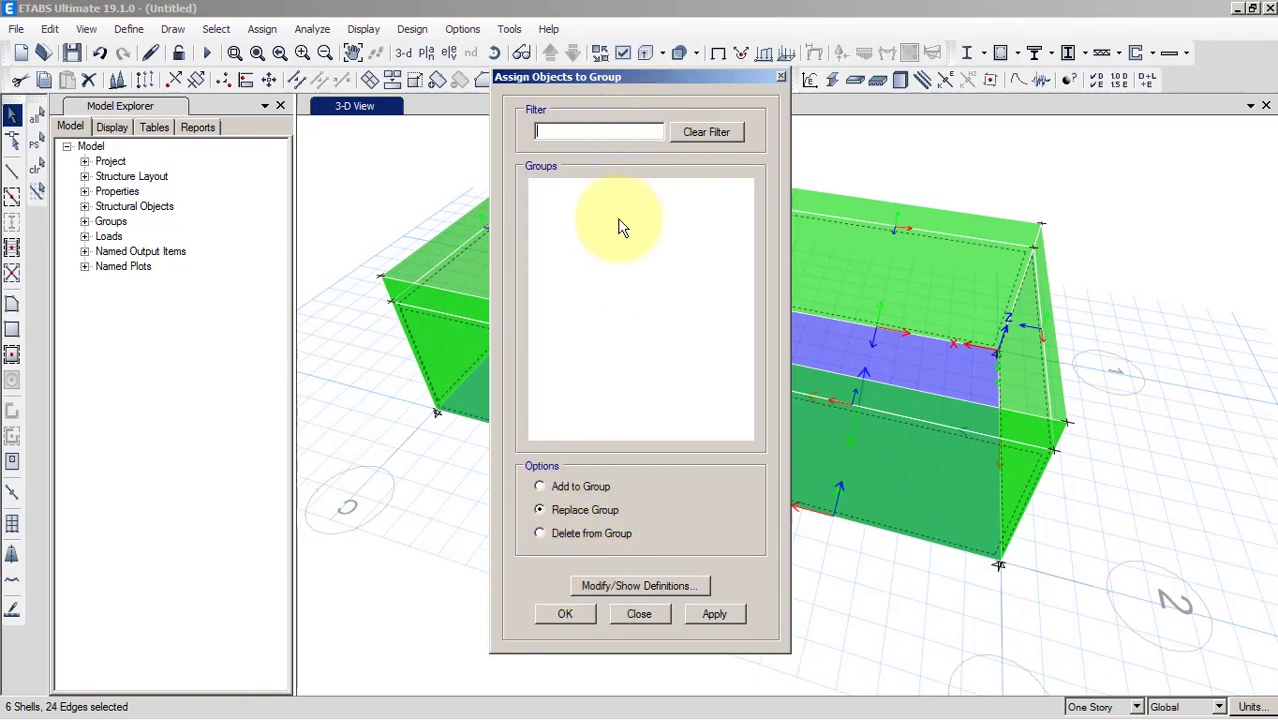
pyautogui.click(628, 590)
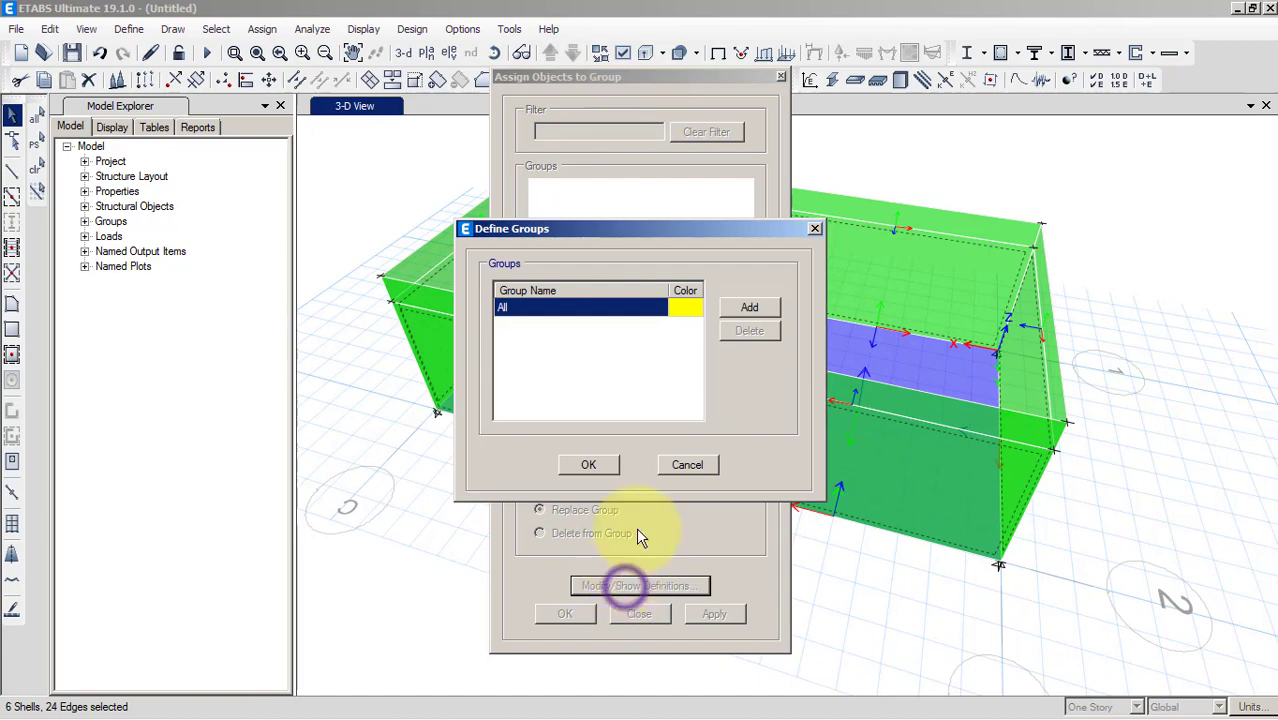
pyautogui.click(752, 310)
pyautogui.click(545, 332)
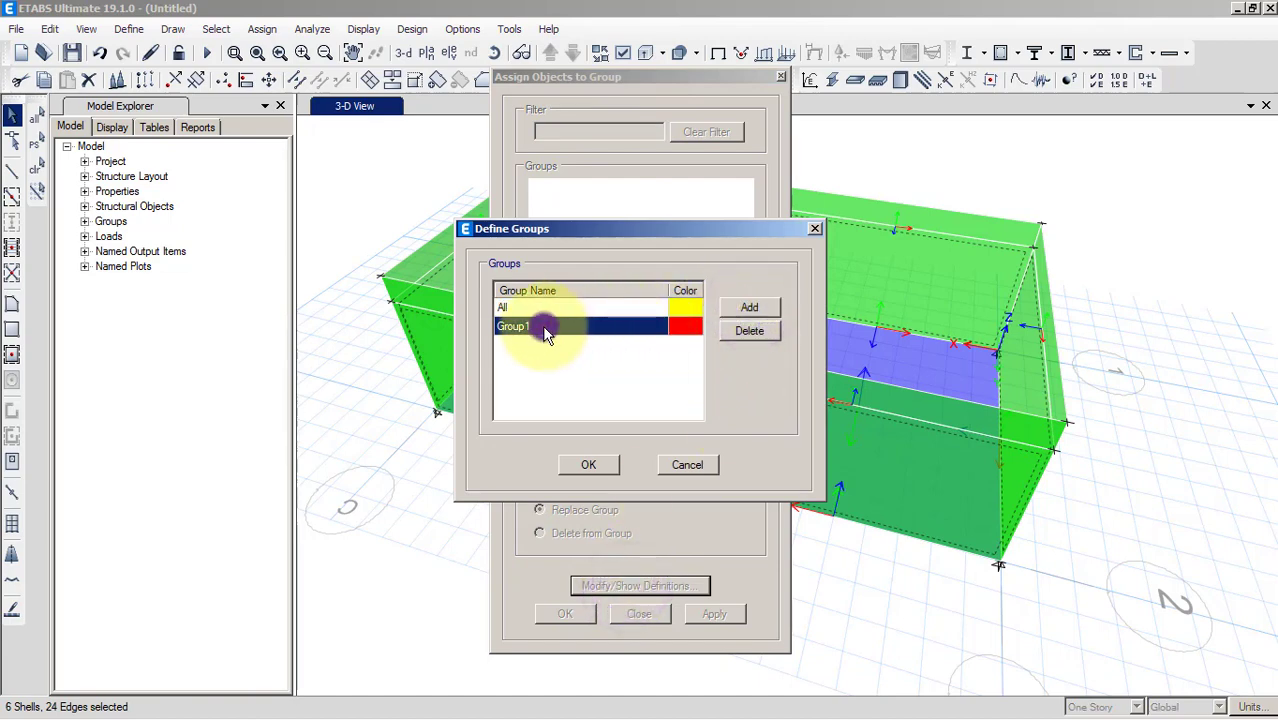
pyautogui.click(543, 330)
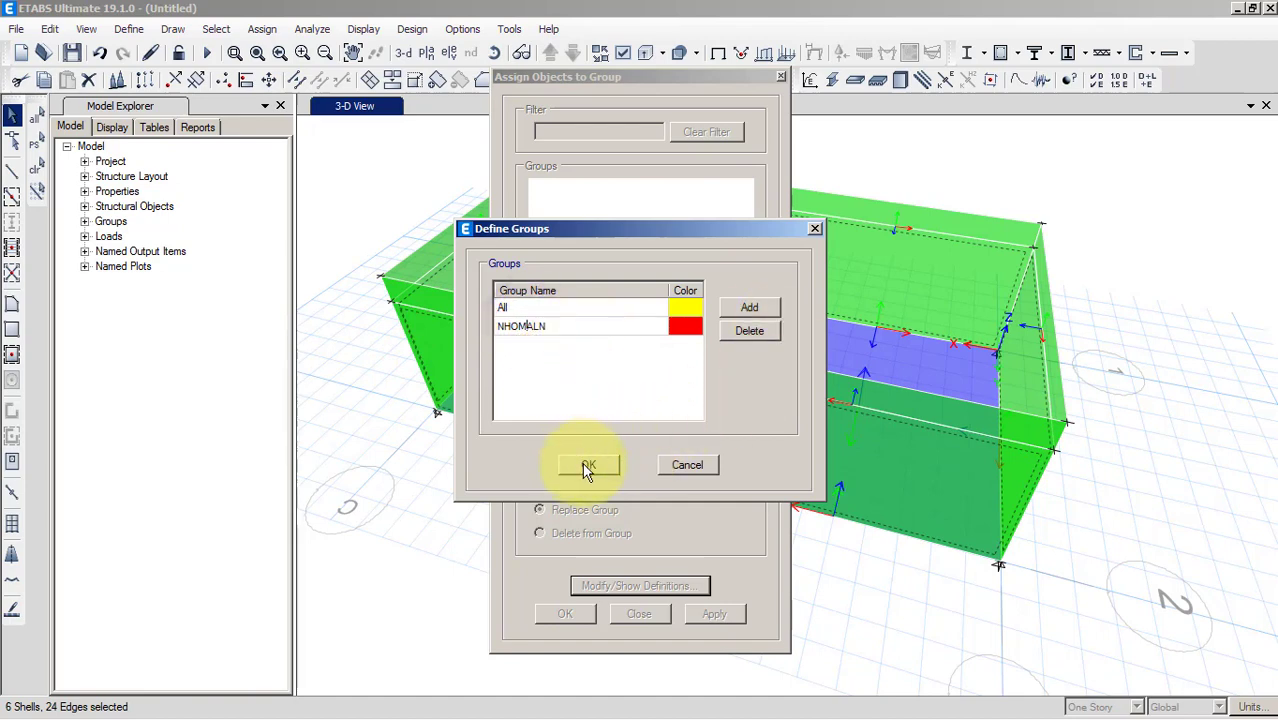
pyautogui.click(570, 330)
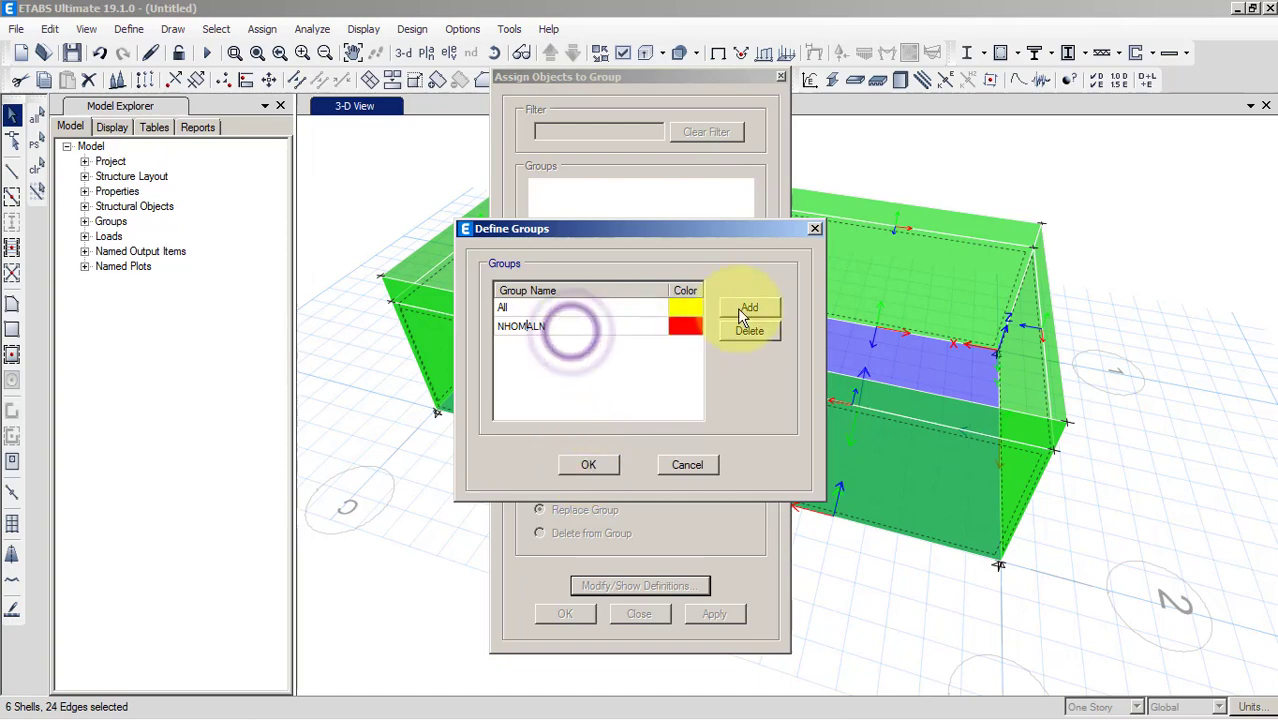
pyautogui.click(600, 466)
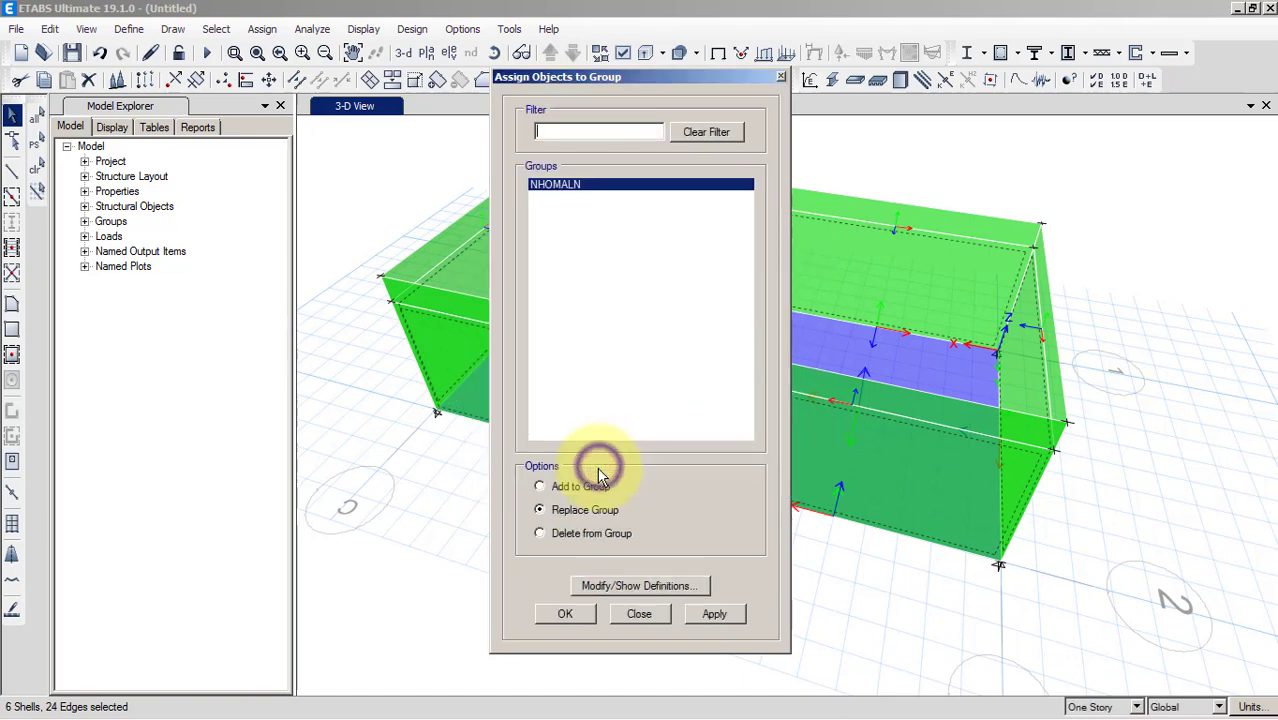
# Assign the six selected lower side wall panels to the NHOMALN group with the Replace Group option
pyautogui.click(716, 614)
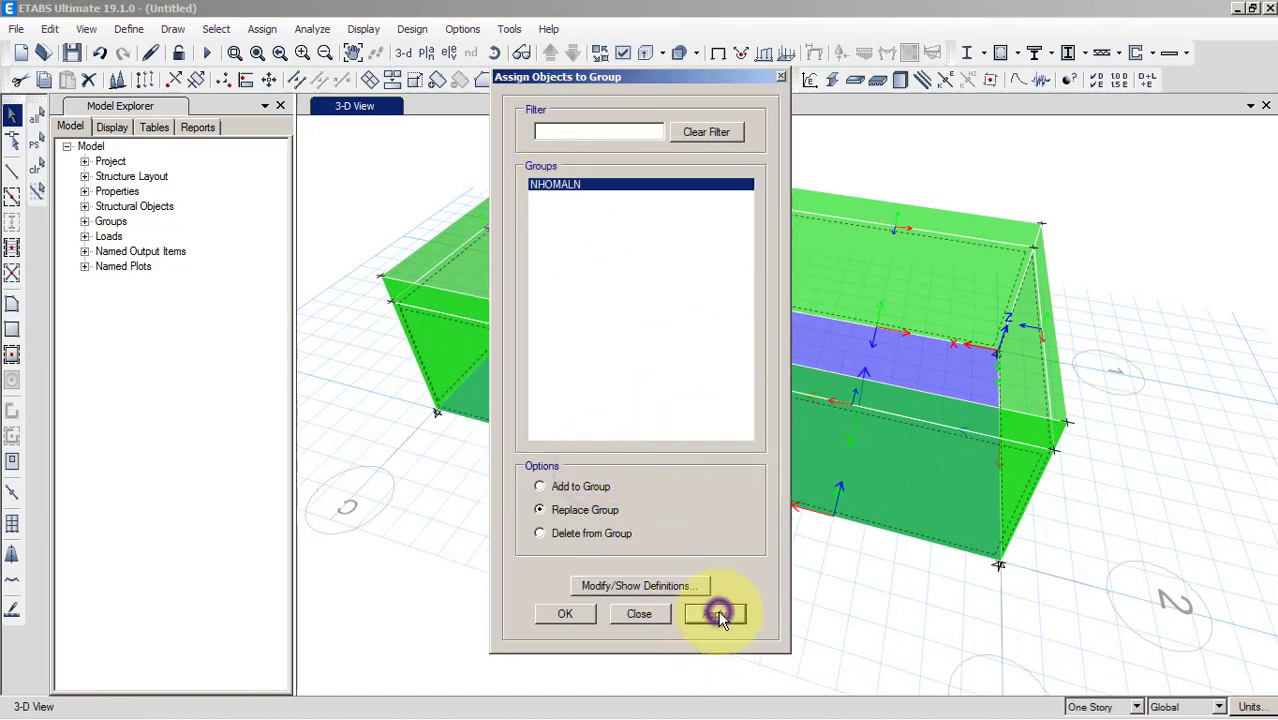
pyautogui.click(566, 616)
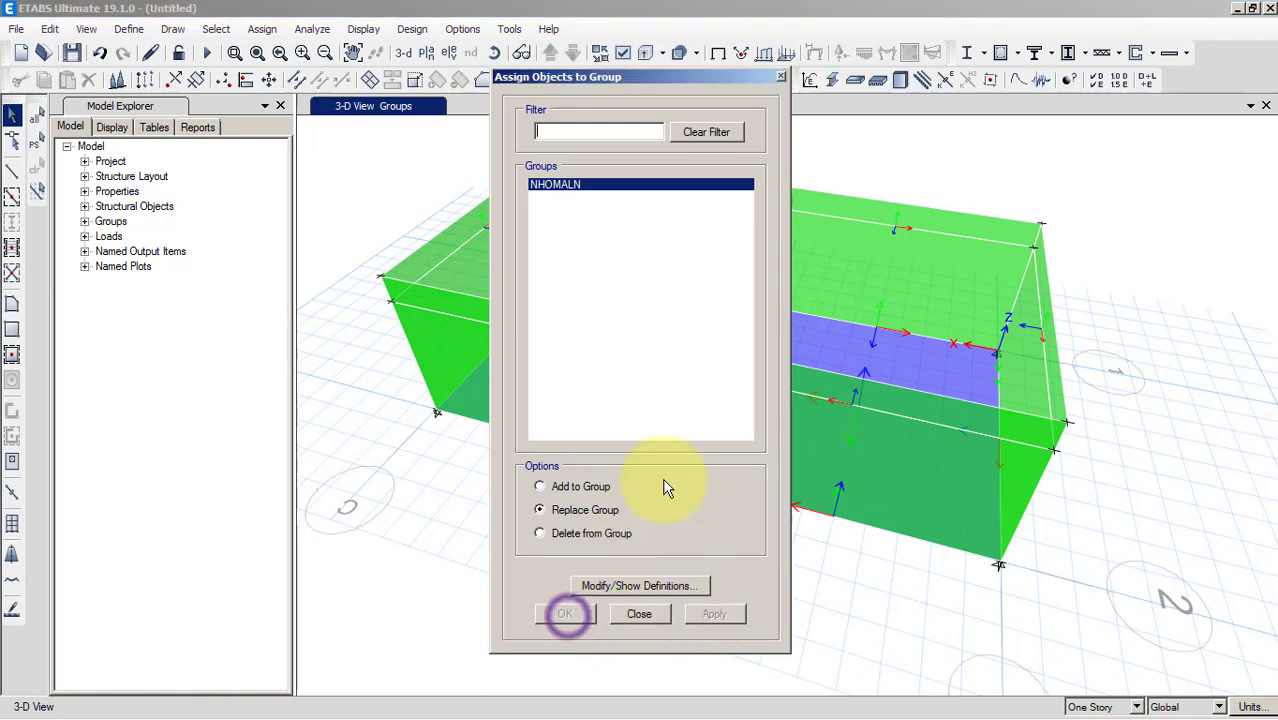
pyautogui.click(640, 615)
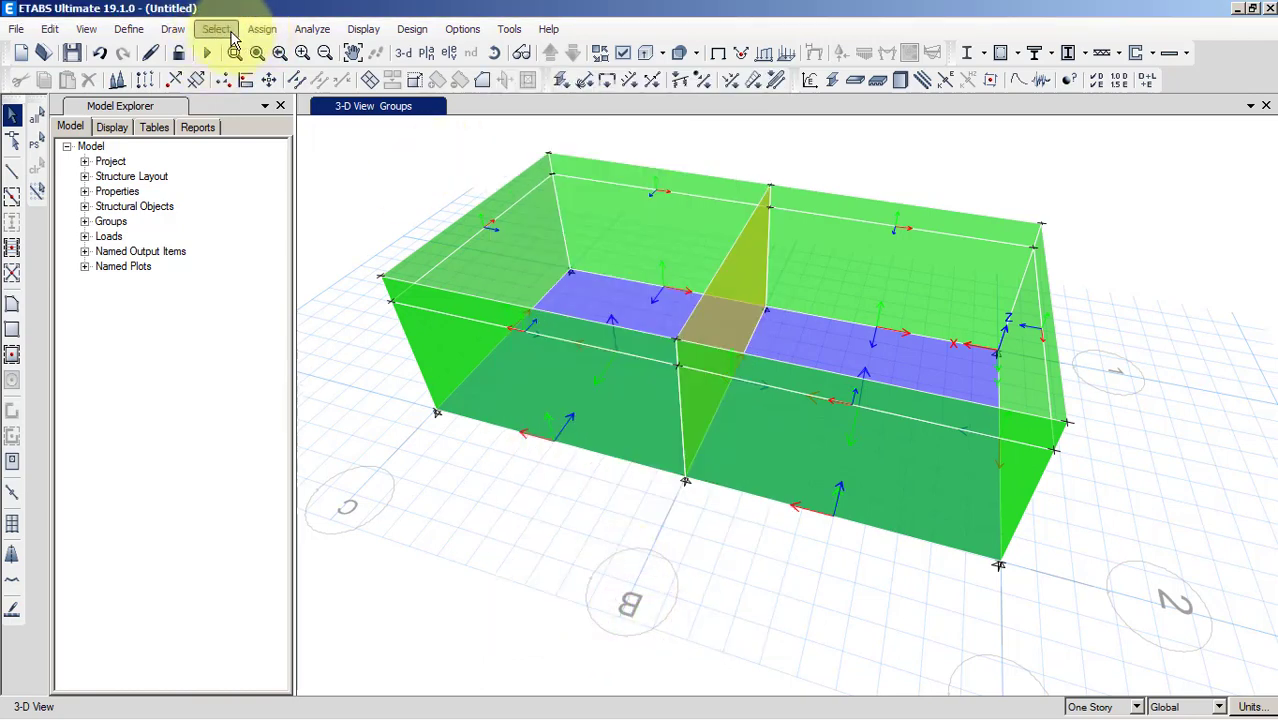
# Check the members of the NHOMALN group by selecting it by group name, and clear the selection
pyautogui.click(218, 30)
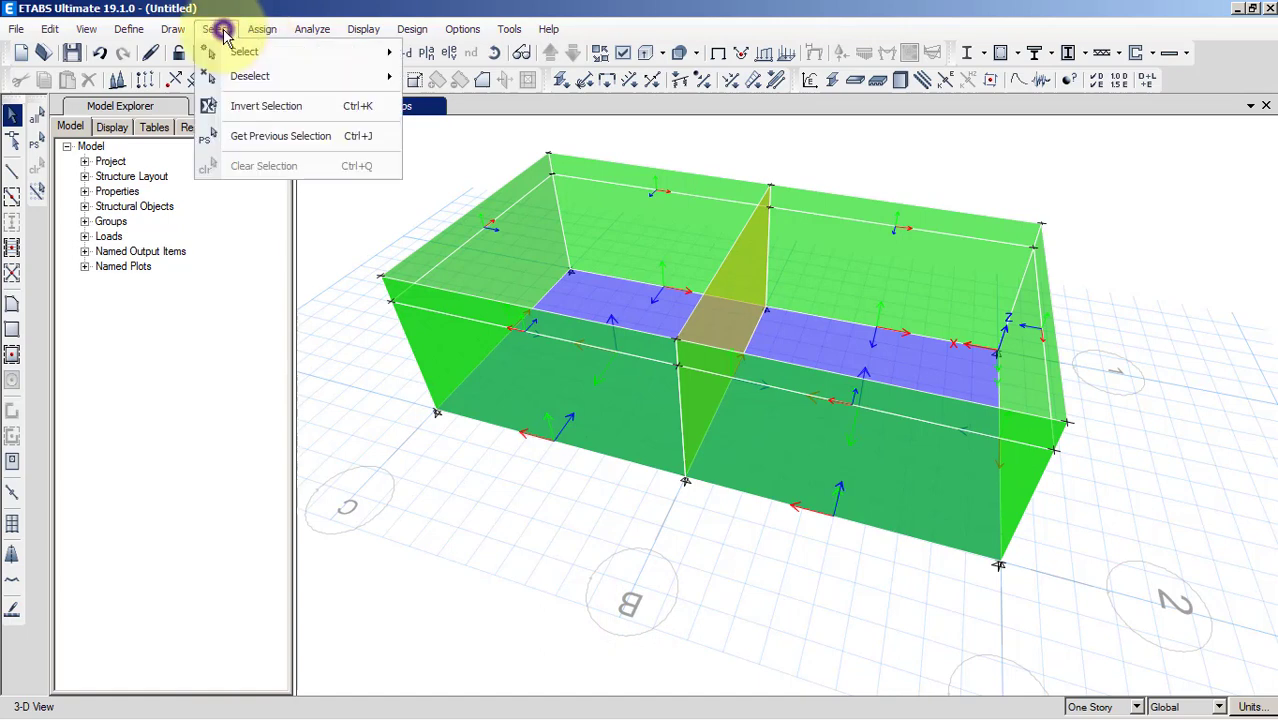
pyautogui.moveTo(240, 58)
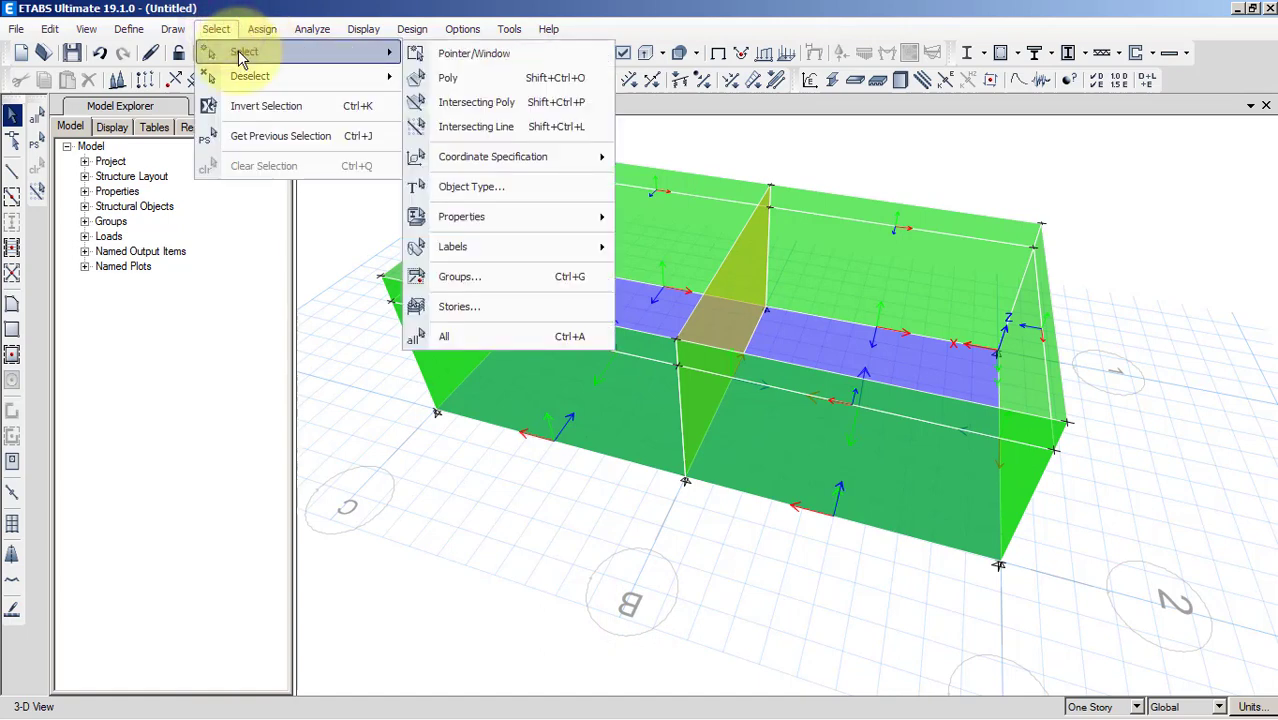
pyautogui.click(458, 279)
pyautogui.click(556, 222)
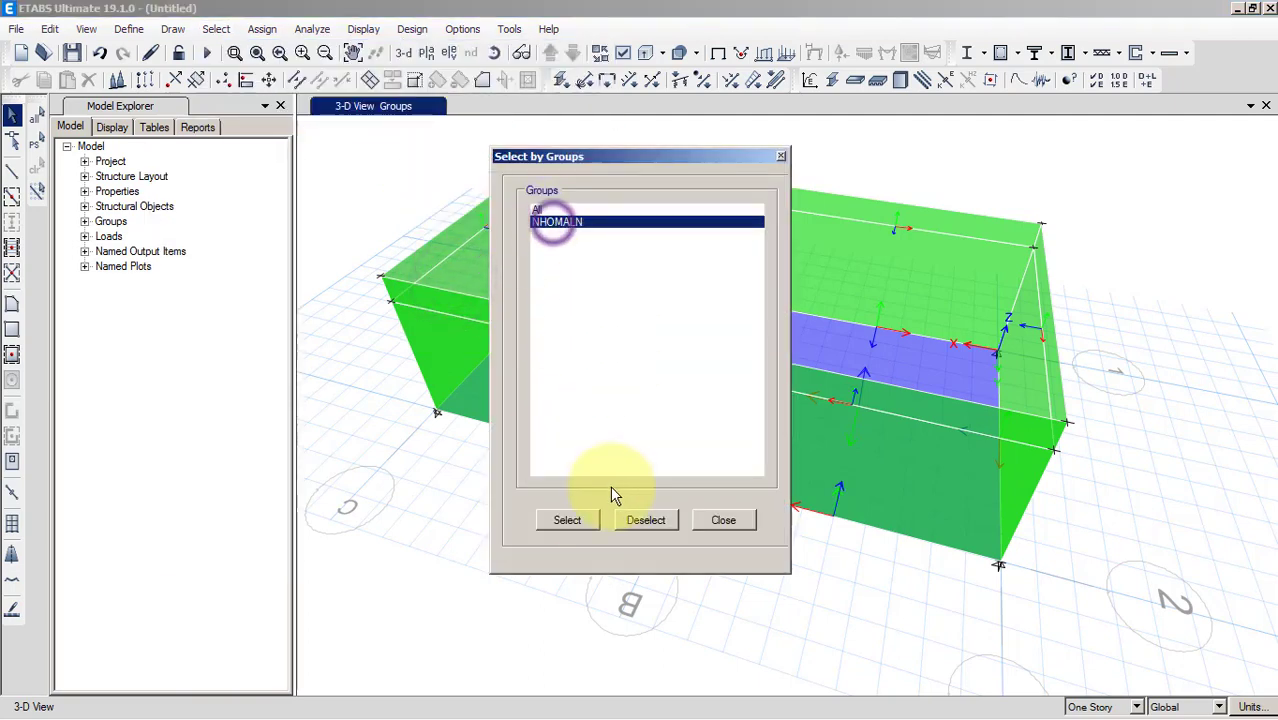
pyautogui.click(568, 522)
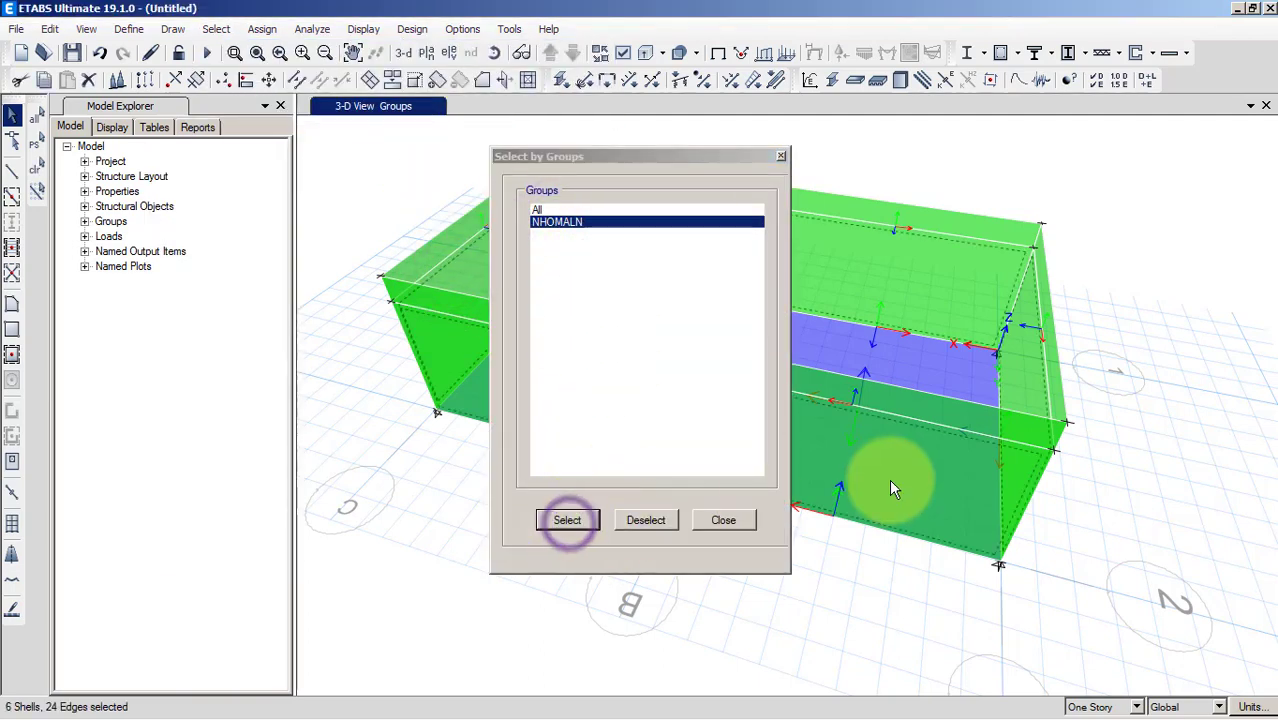
pyautogui.moveTo(700, 158); pyautogui.dragTo(259, 178)
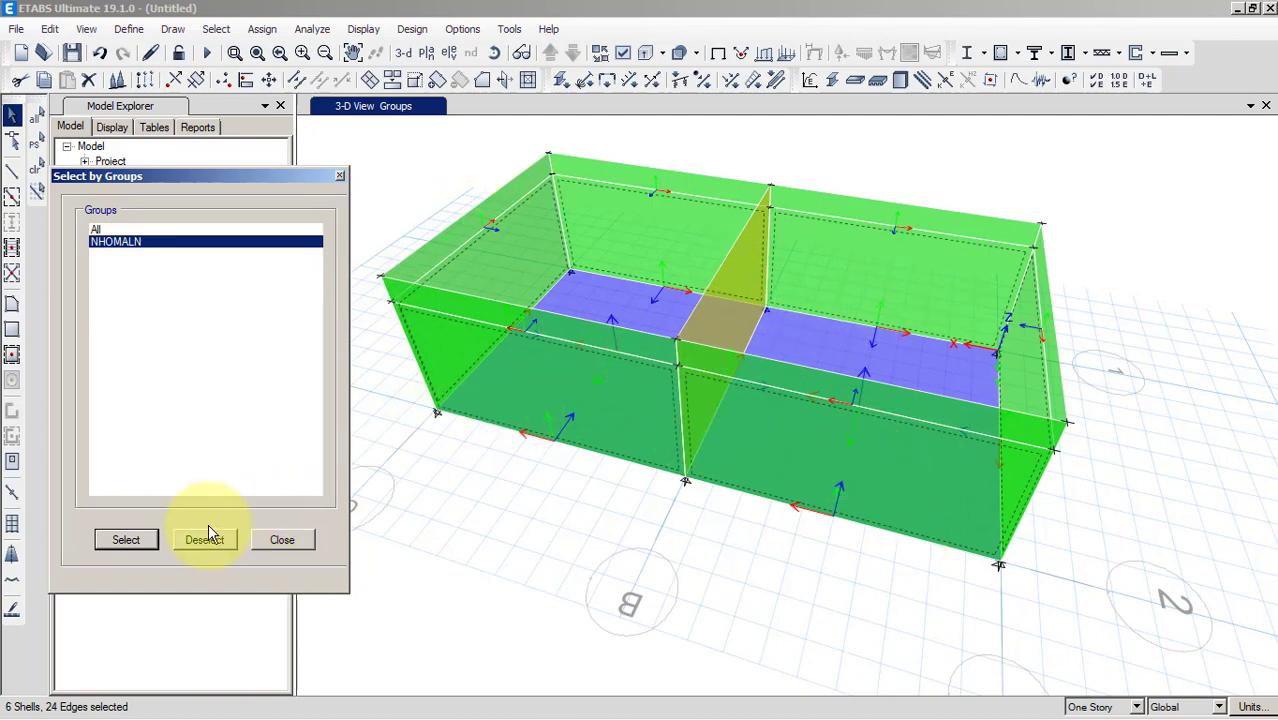
pyautogui.click(270, 545)
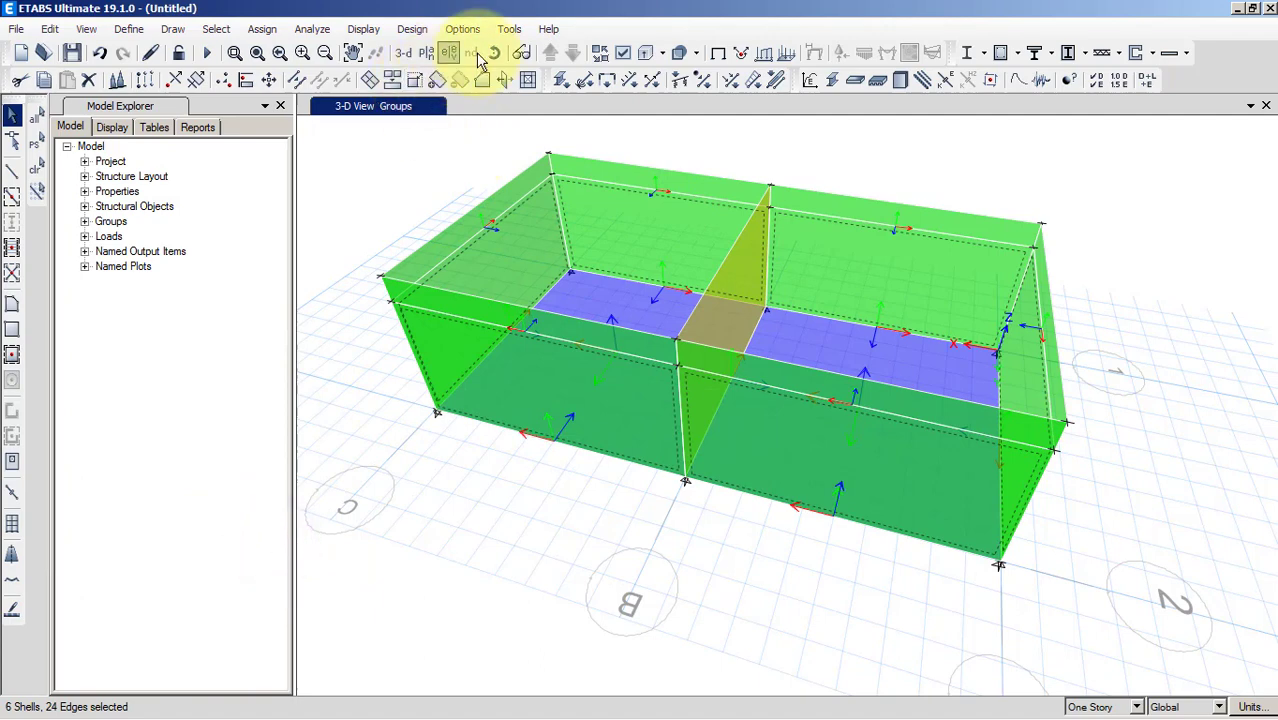
pyautogui.click(36, 186)
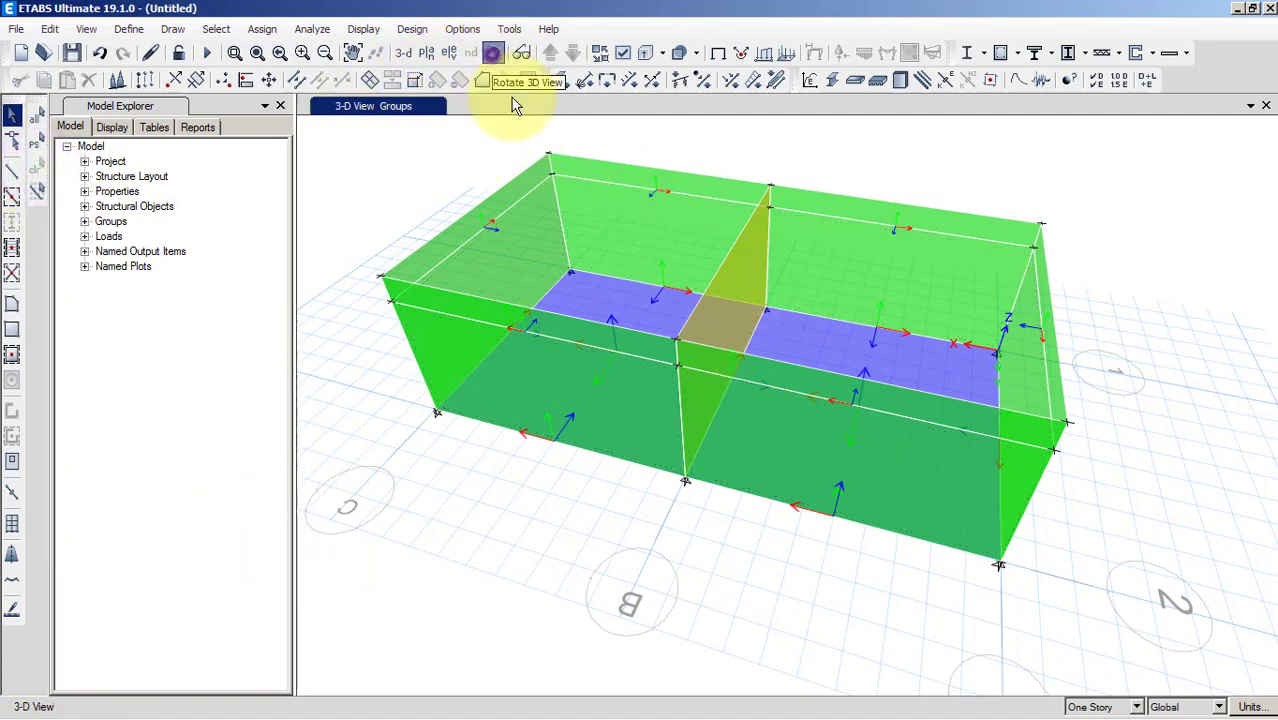
# Select all twelve upper and lower side wall panels with the joints along their top edge and dividing line, leaving out the partition and base
pyautogui.click(492, 55)
pyautogui.moveTo(729, 500); pyautogui.dragTo(717, 400)
pyautogui.moveTo(1128, 322); pyautogui.dragTo(362, 118)
pyautogui.click(494, 53)
pyautogui.moveTo(753, 534); pyautogui.dragTo(749, 345)
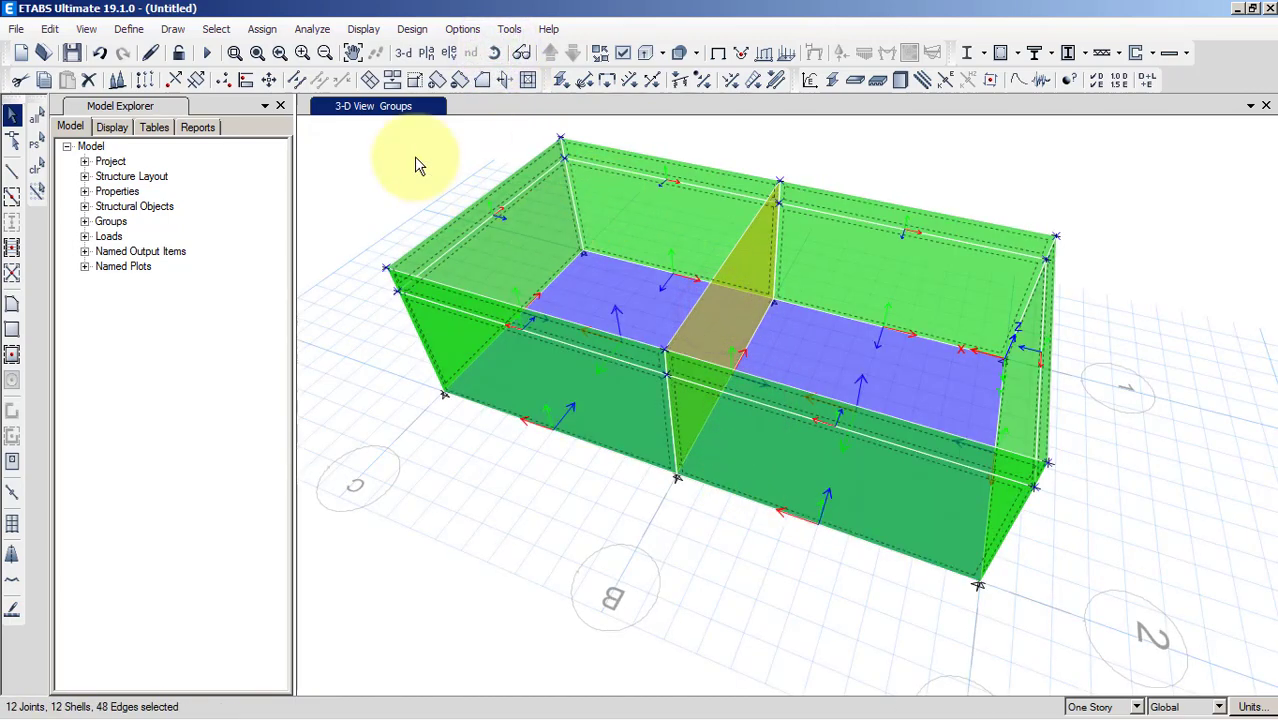
# Choose the Add to Group option for the selected side walls and define a second group named NHOMALD
pyautogui.click(260, 30)
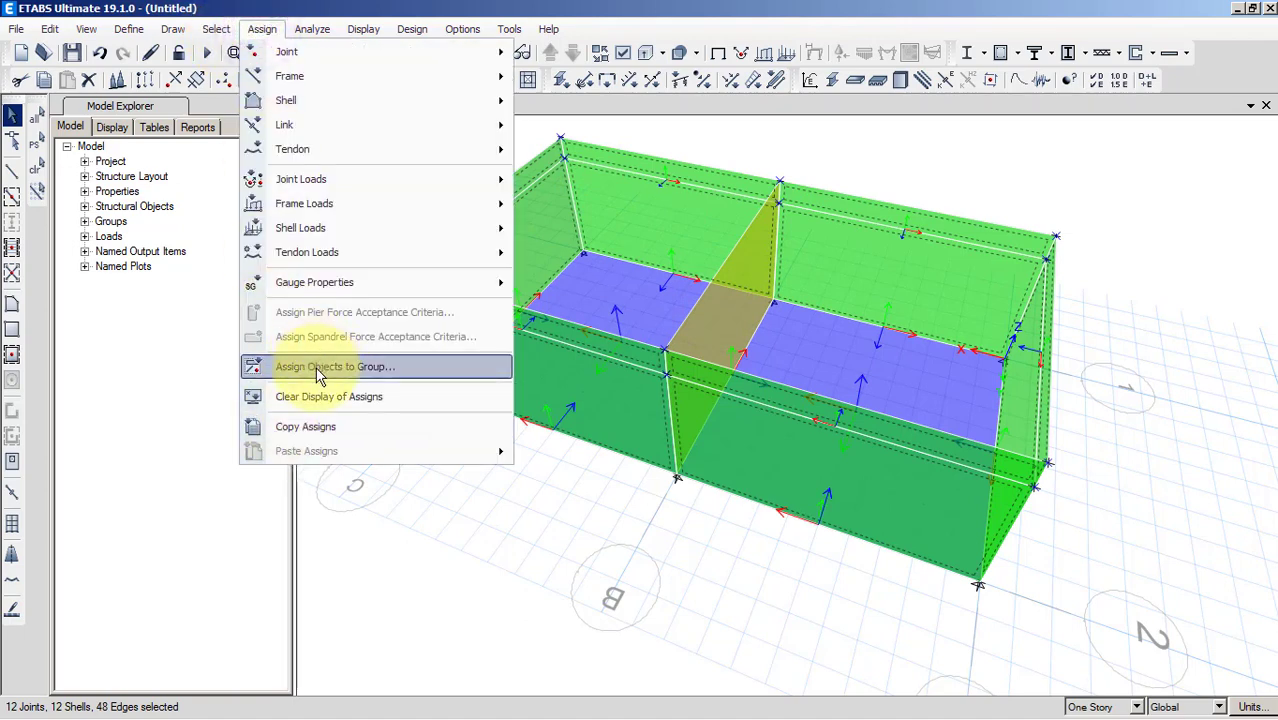
pyautogui.click(360, 370)
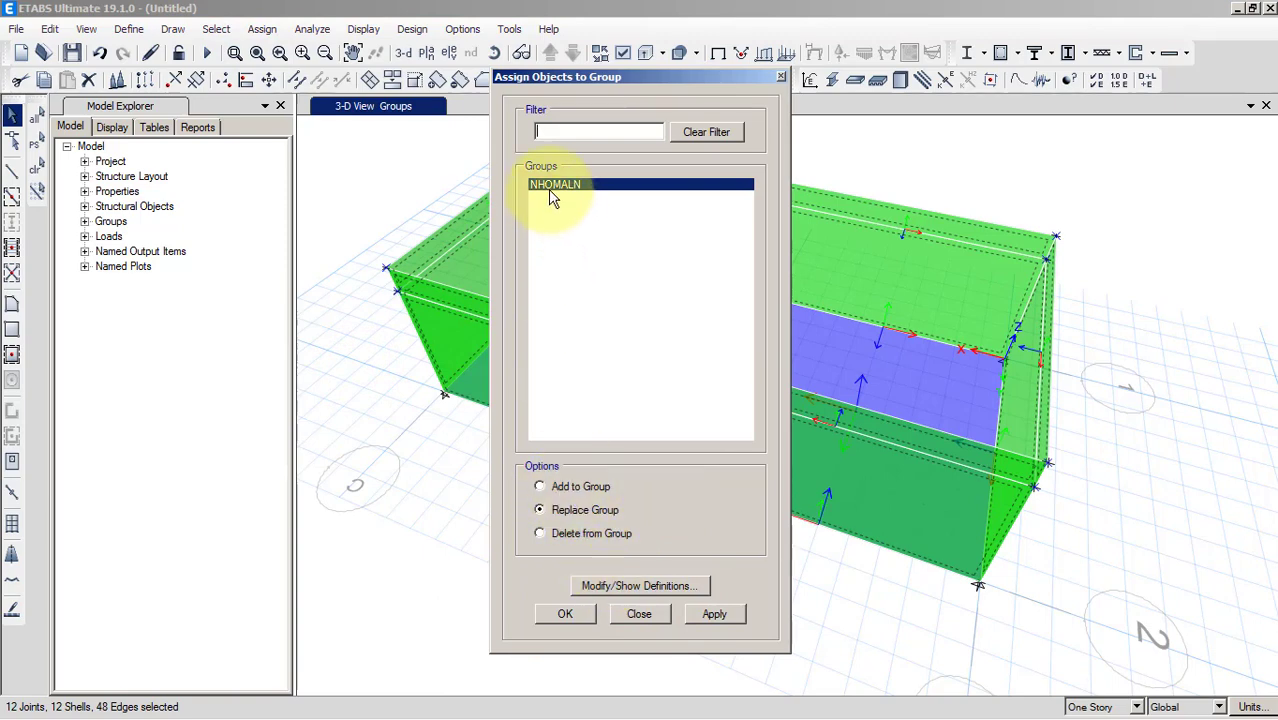
pyautogui.click(554, 490)
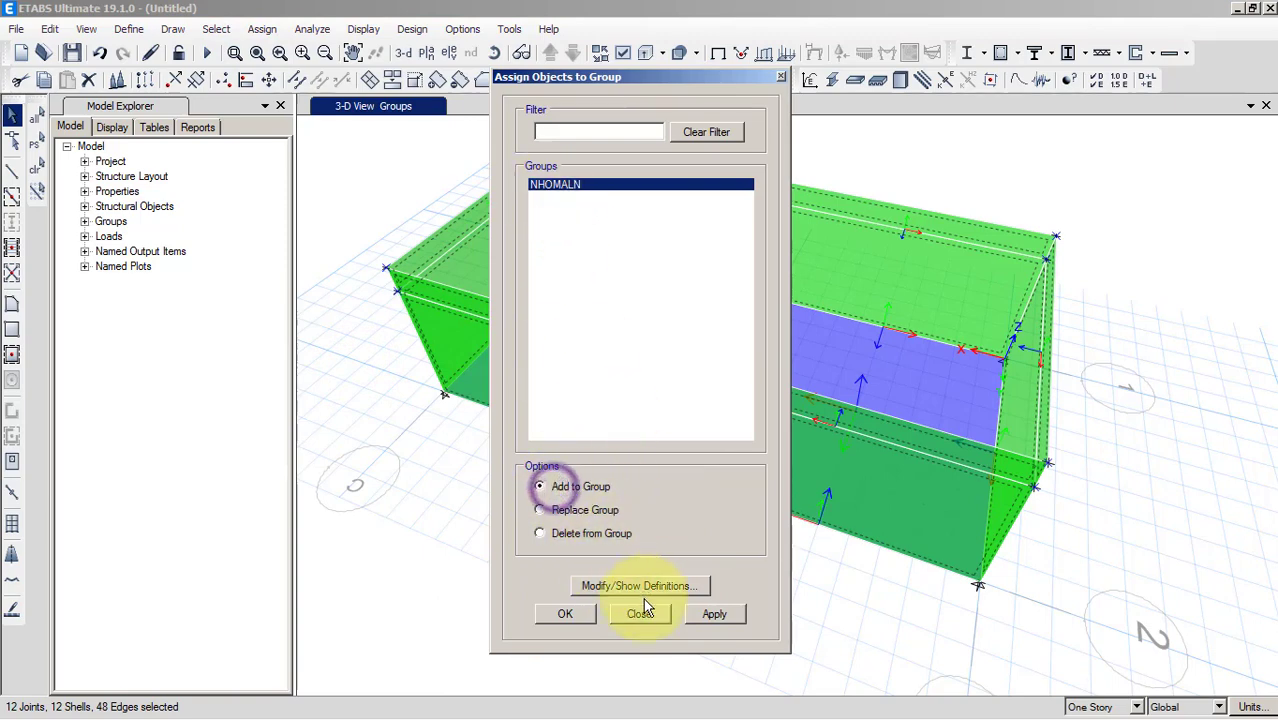
pyautogui.click(633, 589)
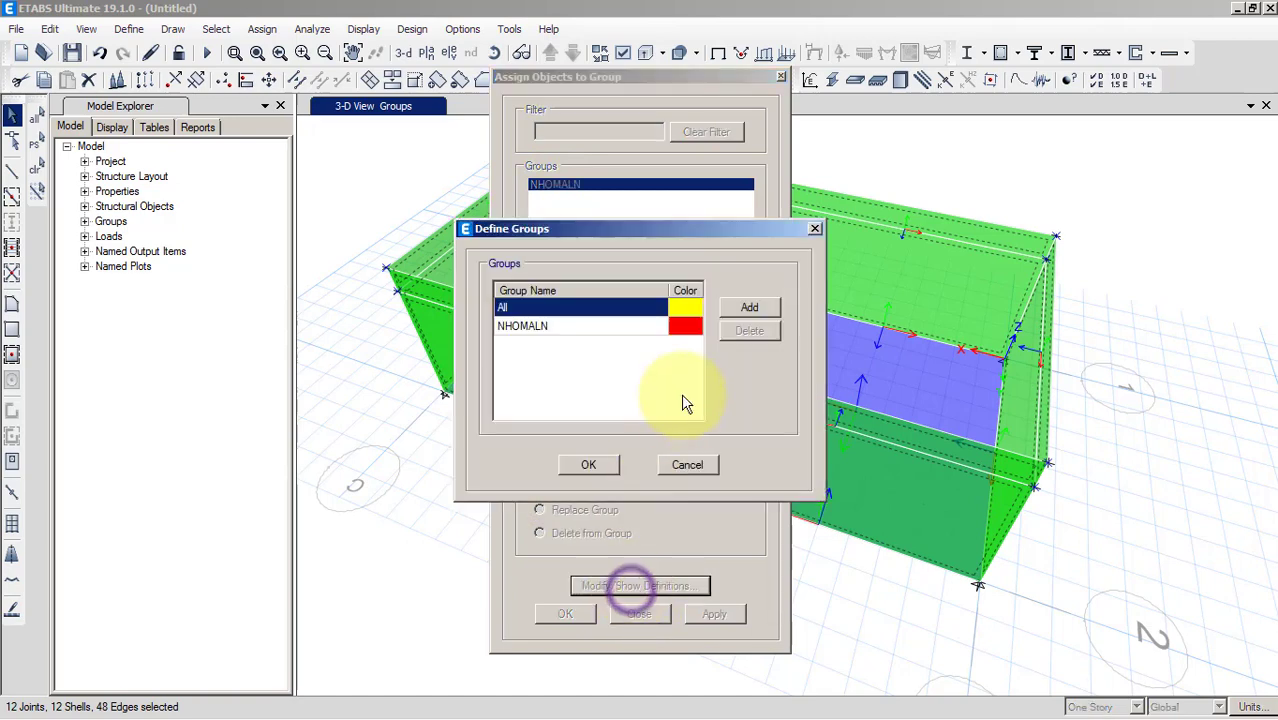
pyautogui.click(735, 315)
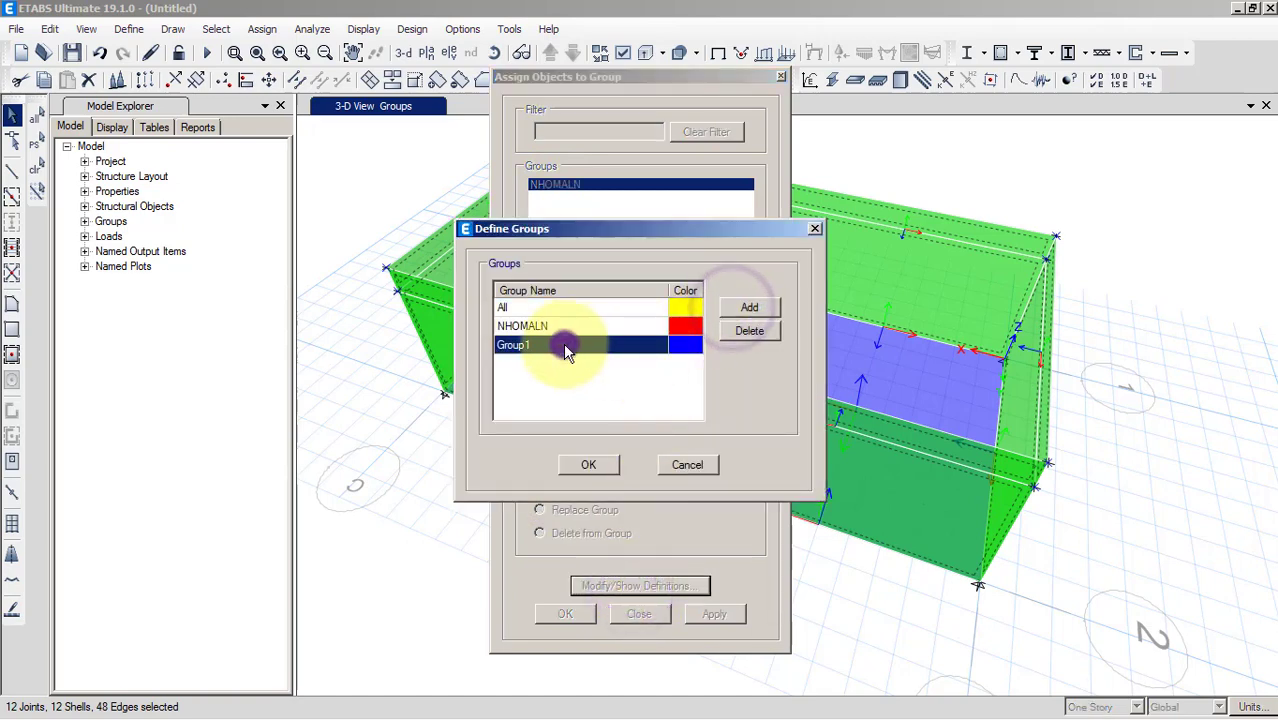
pyautogui.click(560, 344)
pyautogui.doubleClick(510, 345)
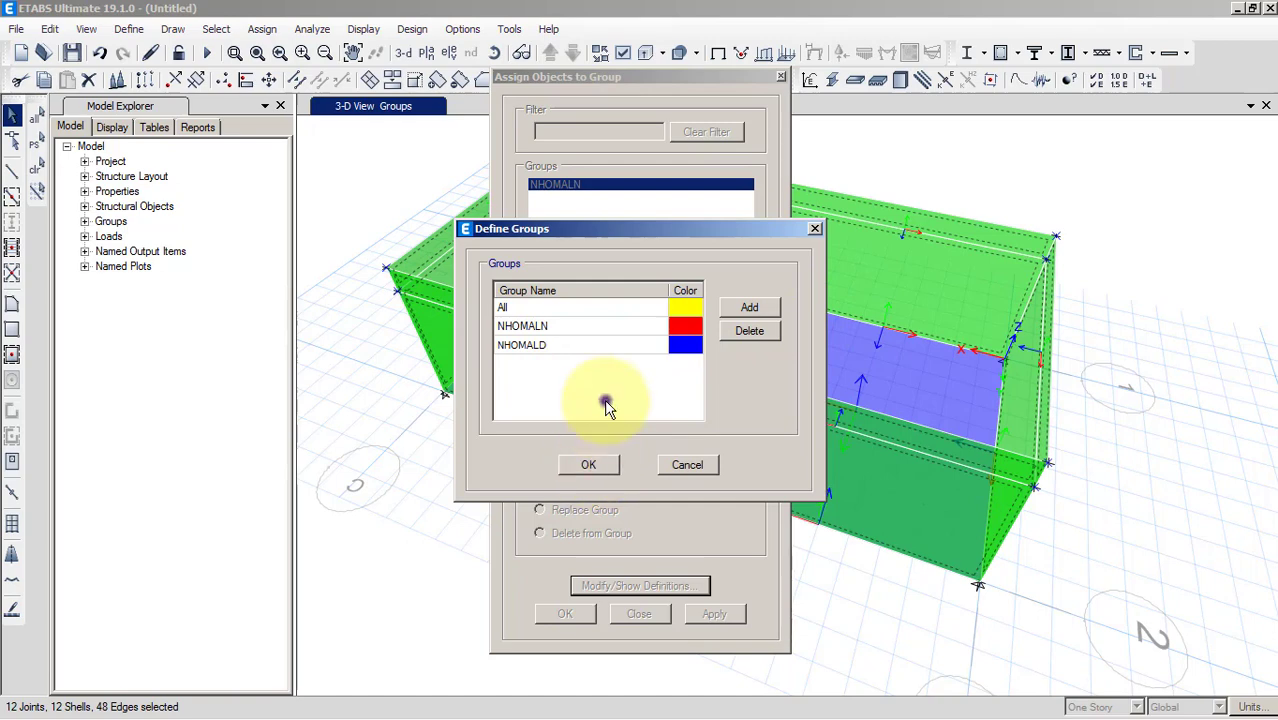
pyautogui.click(591, 465)
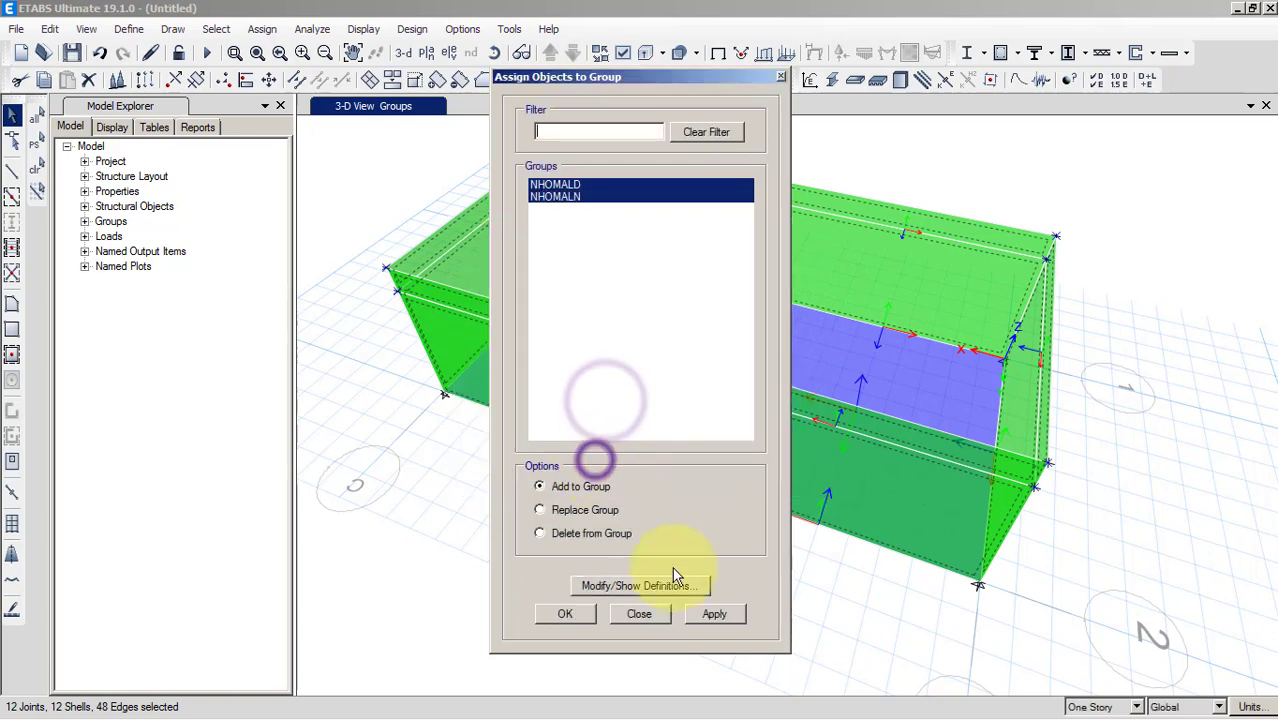
# Assign the selected side walls and joints to the NHOMALD group only, leaving NHOMALN out of the assignment
pyautogui.click(710, 616)
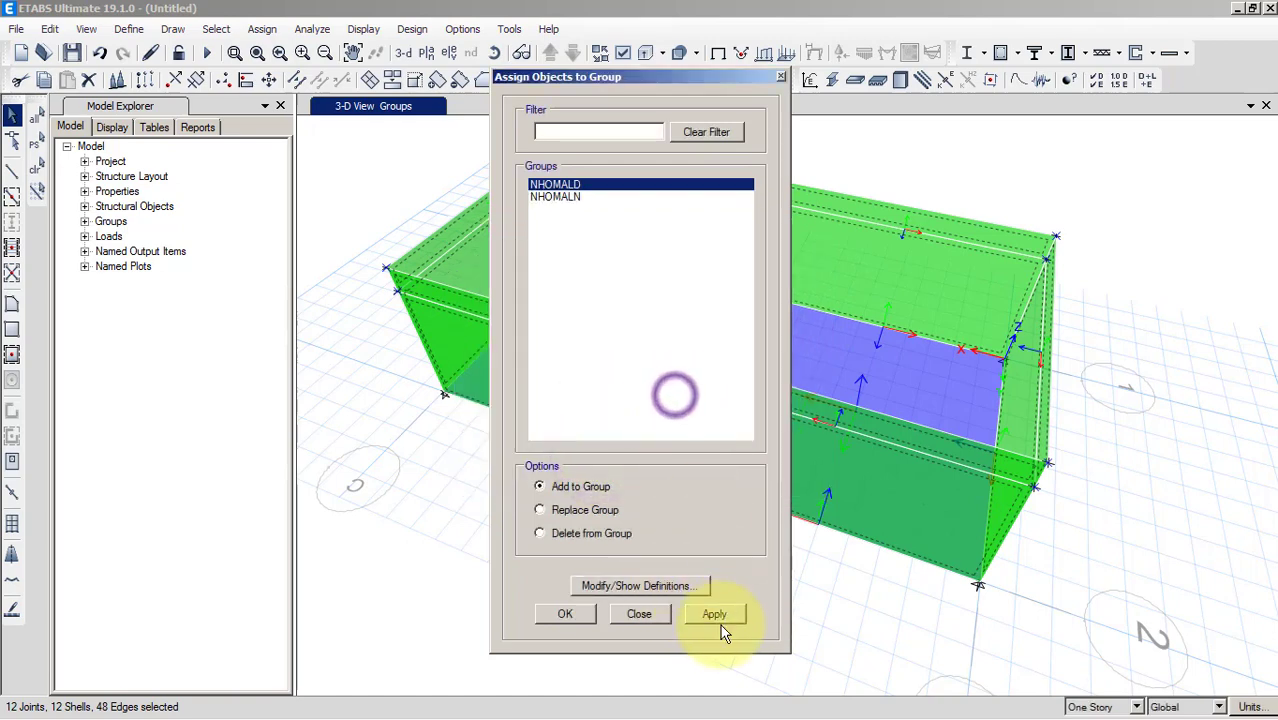
pyautogui.click(573, 197)
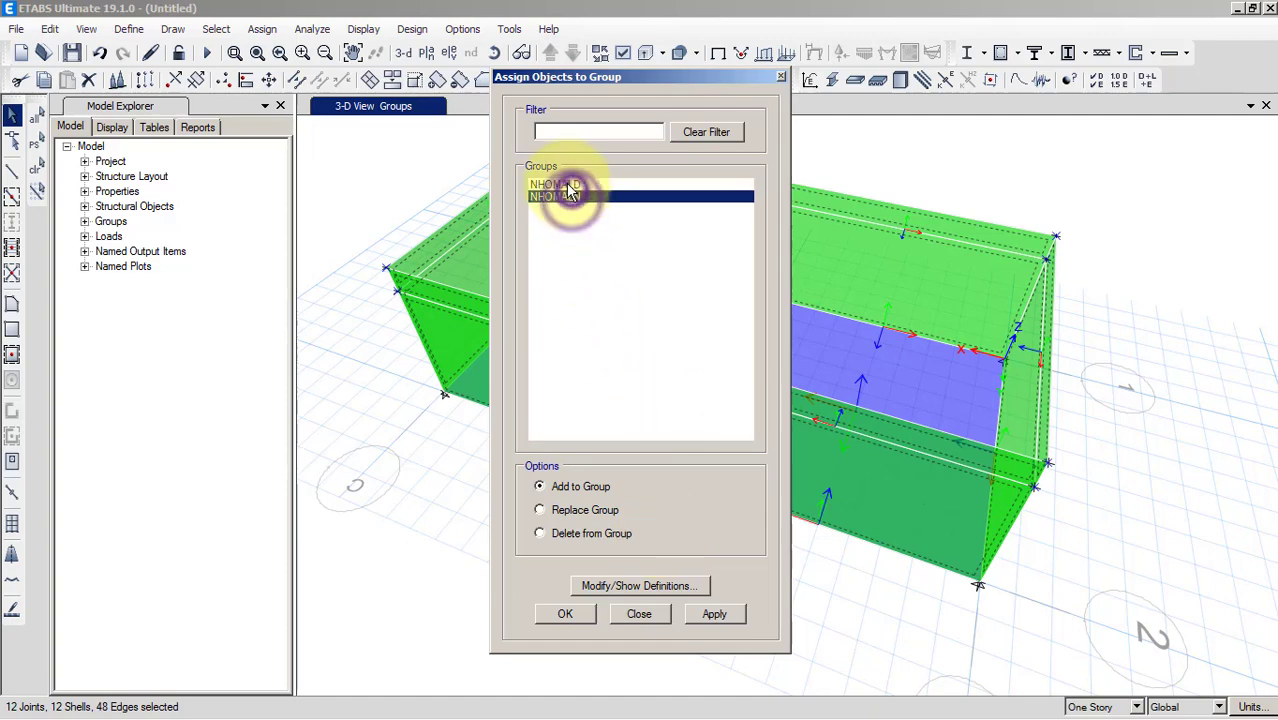
pyautogui.click(563, 186)
pyautogui.click(716, 612)
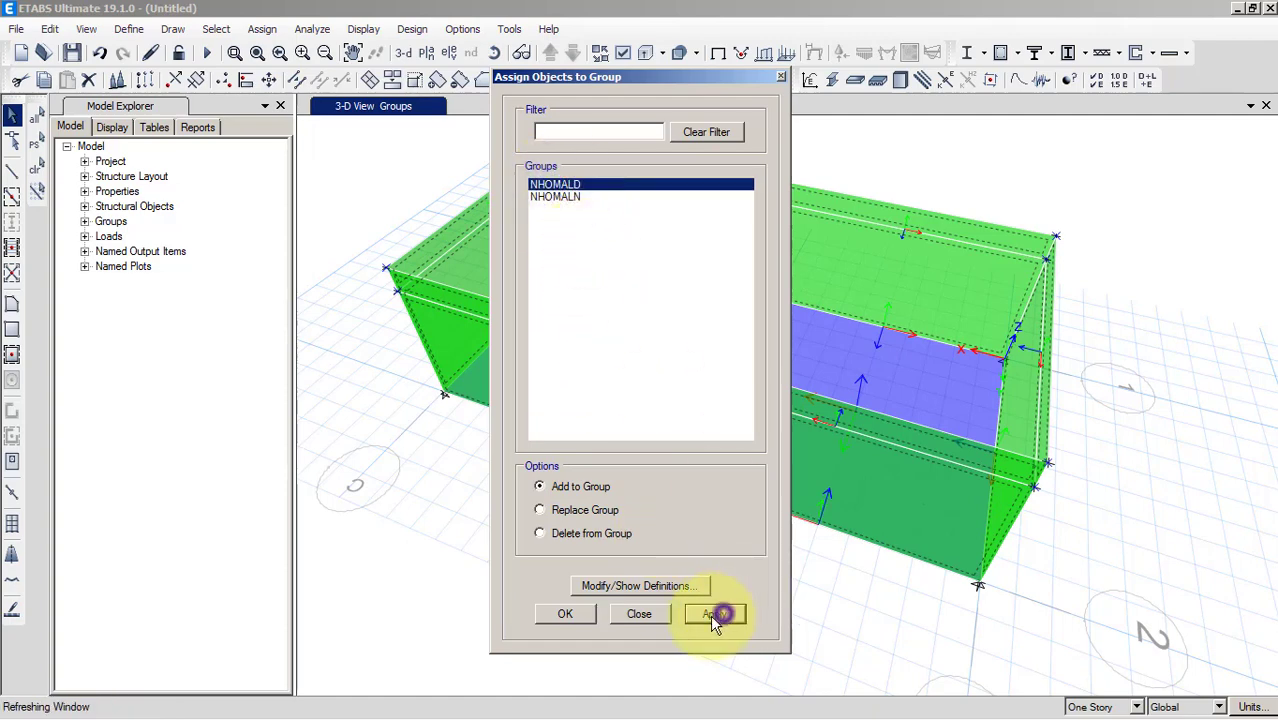
pyautogui.click(566, 614)
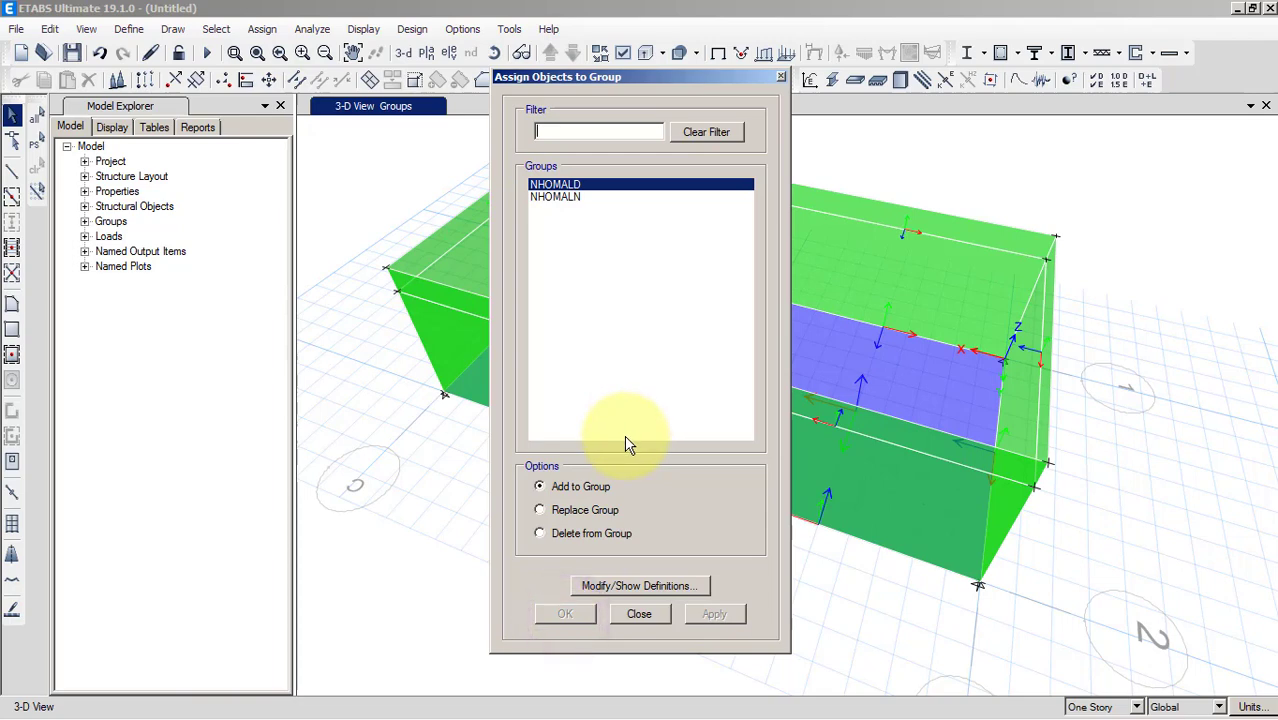
pyautogui.click(630, 613)
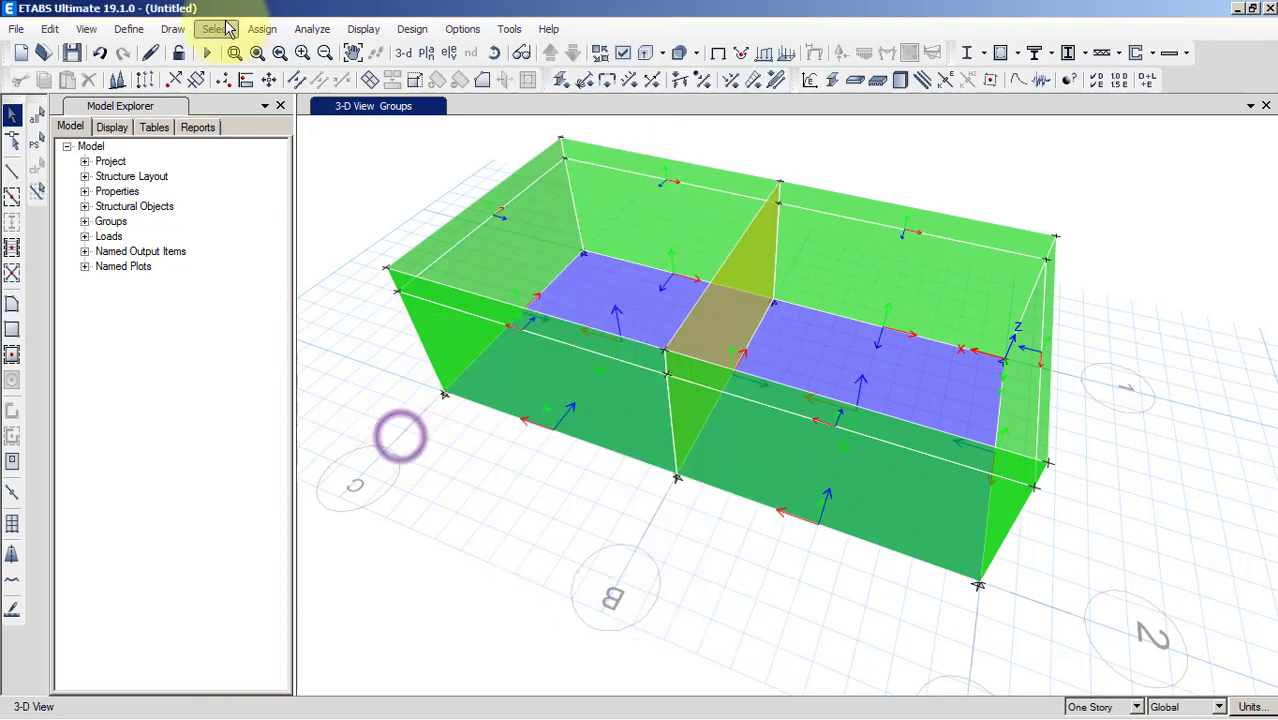
# Check the members of the NHOMALD group by selecting it by group name, and clear the selection
pyautogui.click(218, 28)
pyautogui.click(250, 50)
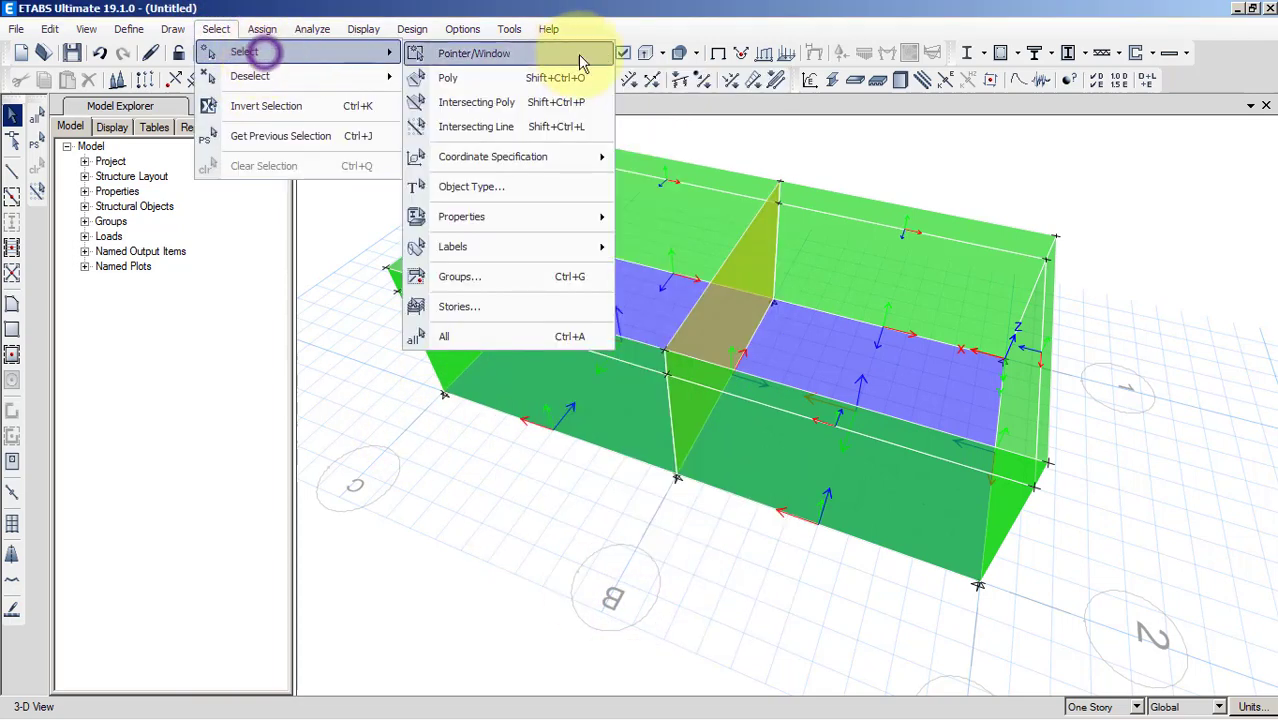
pyautogui.click(515, 277)
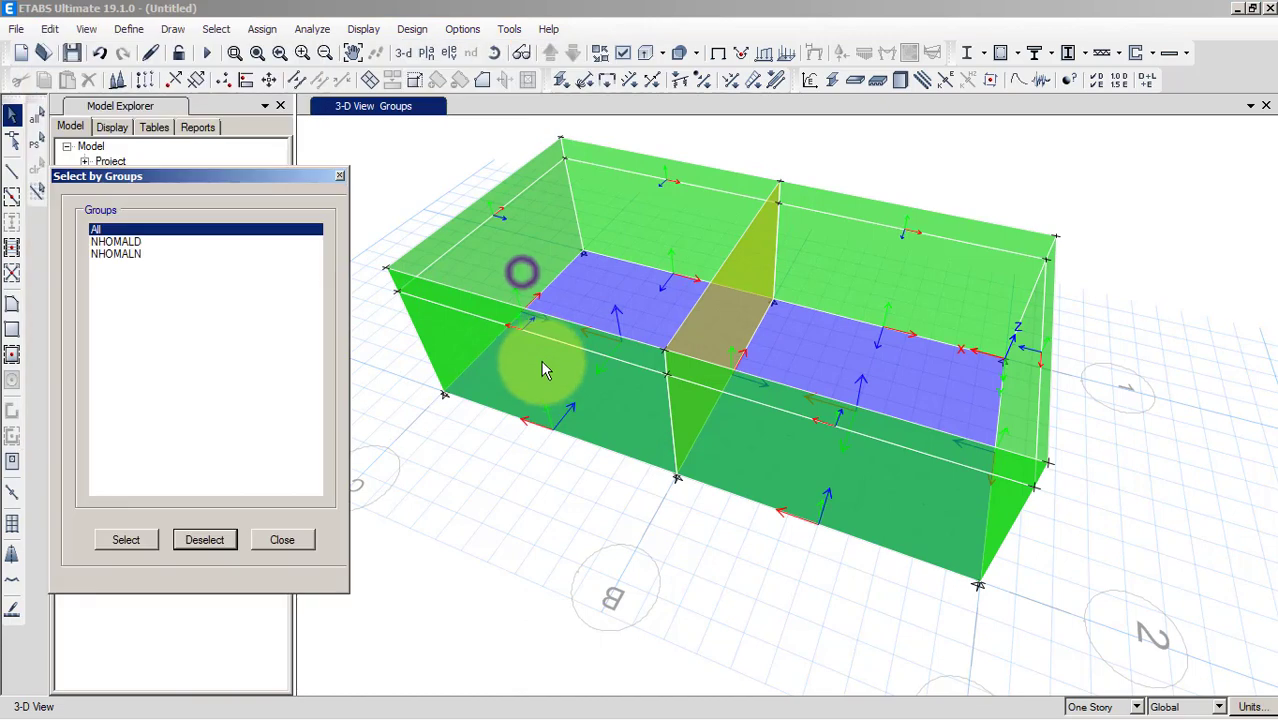
pyautogui.click(140, 244)
pyautogui.click(128, 541)
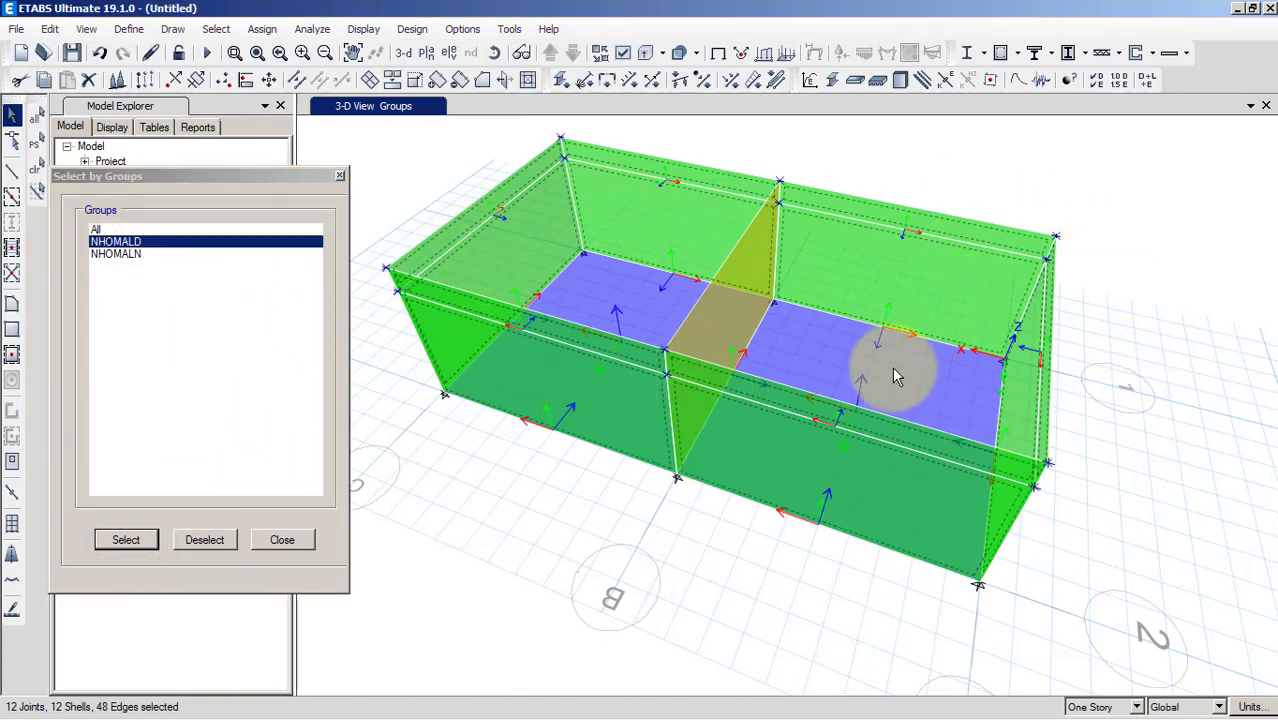
pyautogui.moveTo(157, 182); pyautogui.dragTo(323, 238)
pyautogui.click(32, 168)
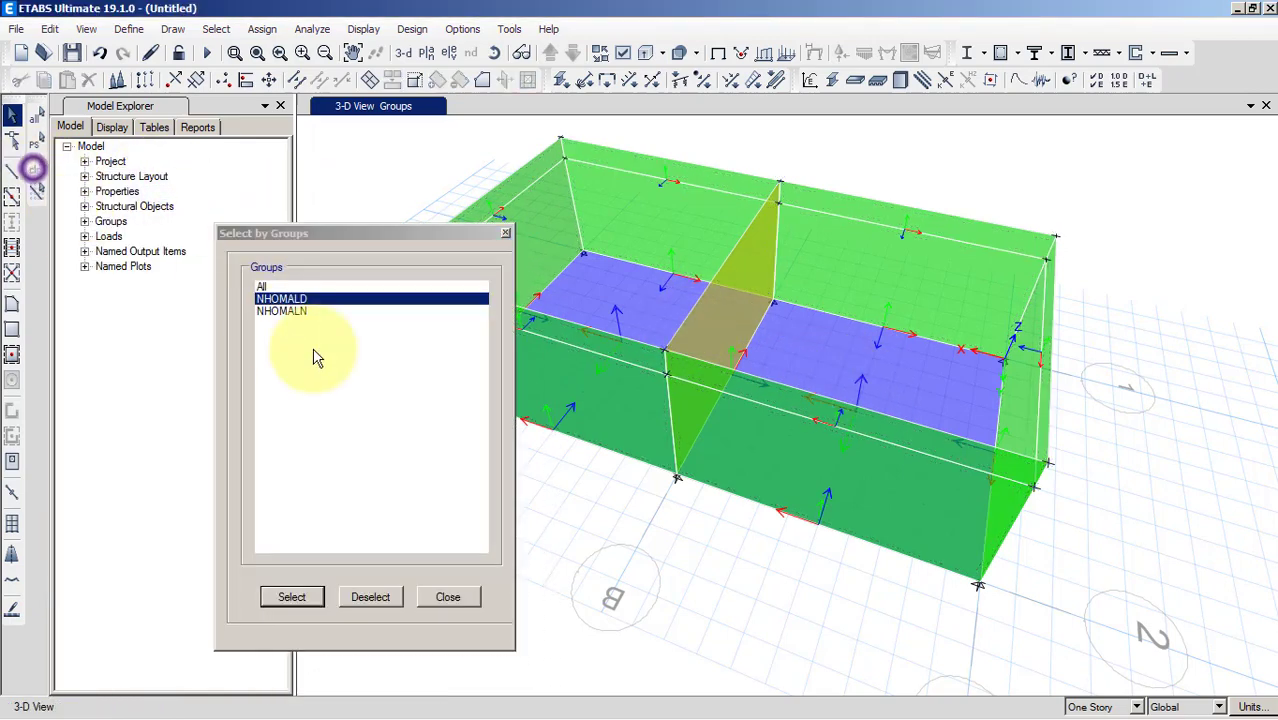
# Select the side wall panels belonging to the NHOMALN group by group name
pyautogui.click(284, 311)
pyautogui.click(292, 594)
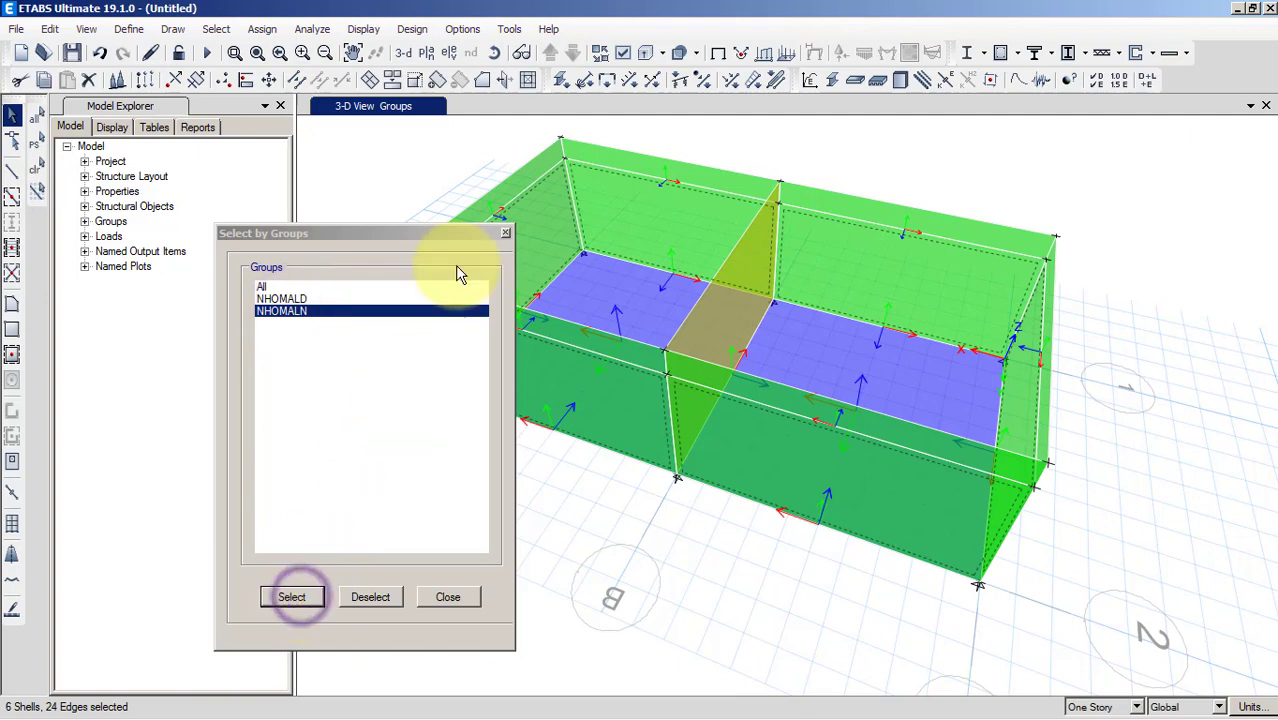
pyautogui.moveTo(442, 229); pyautogui.dragTo(280, 205)
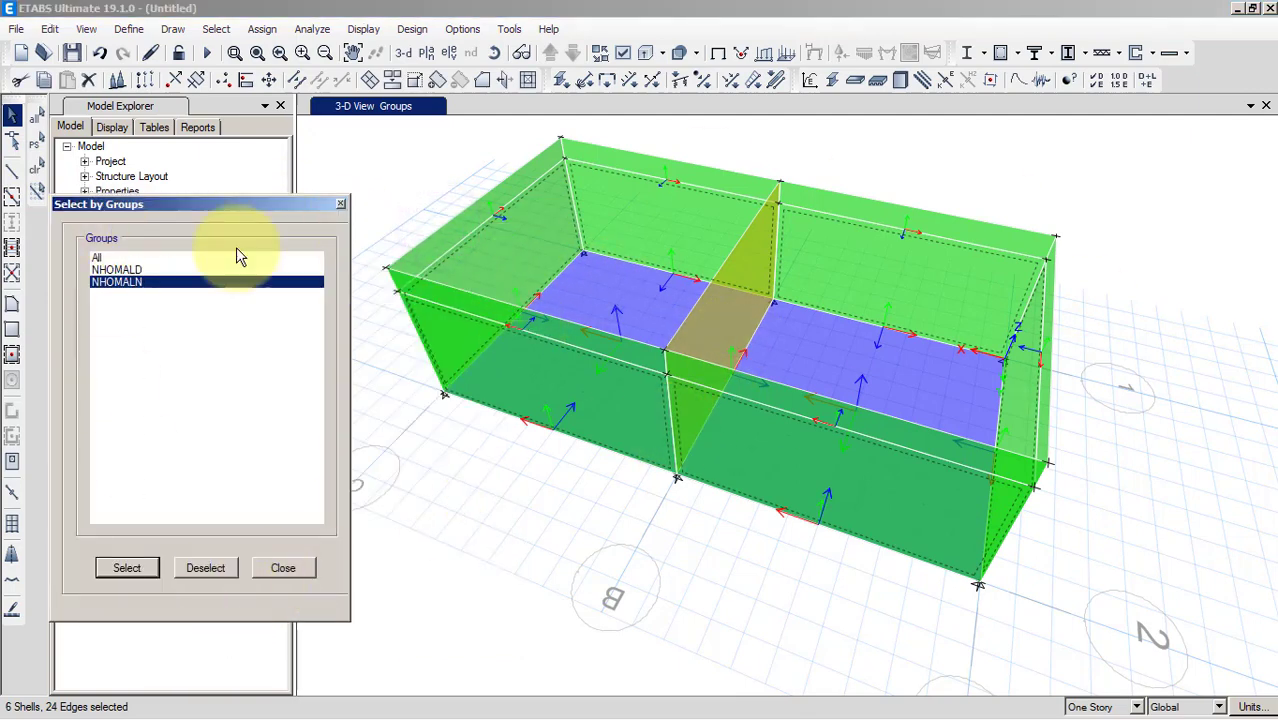
pyautogui.click(281, 569)
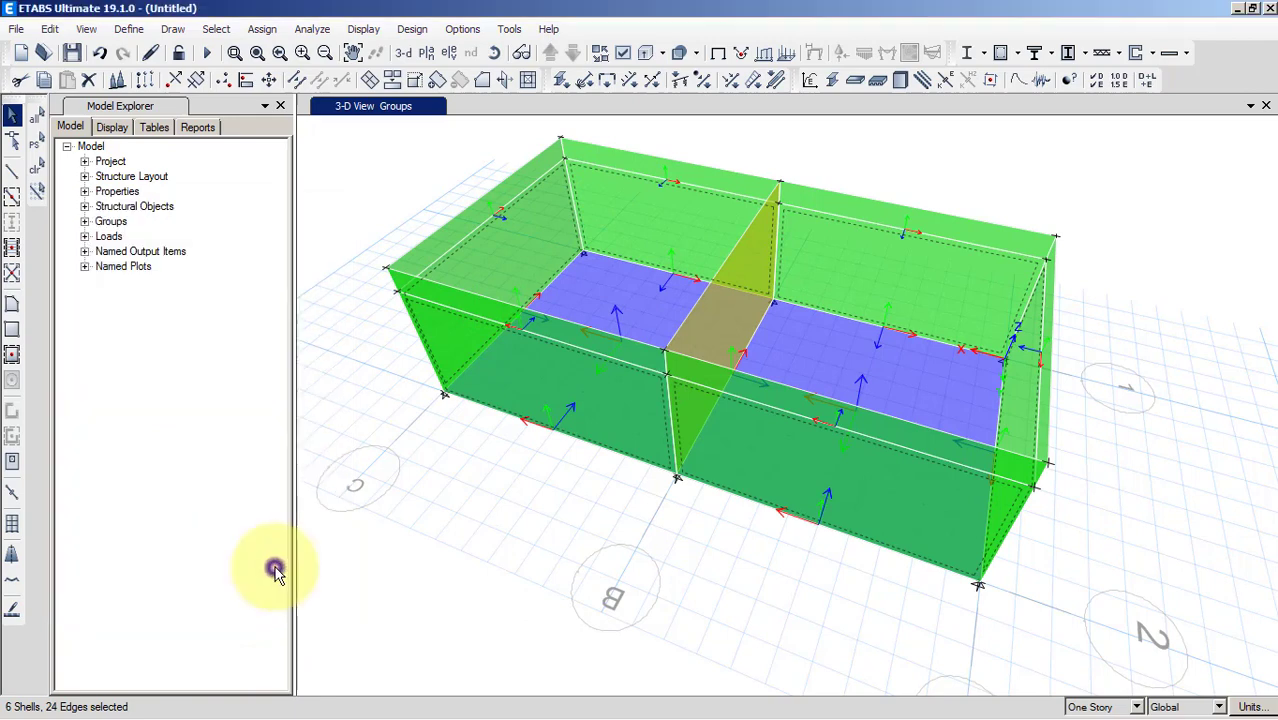
pyautogui.click(495, 53)
pyautogui.moveTo(740, 475); pyautogui.dragTo(737, 407)
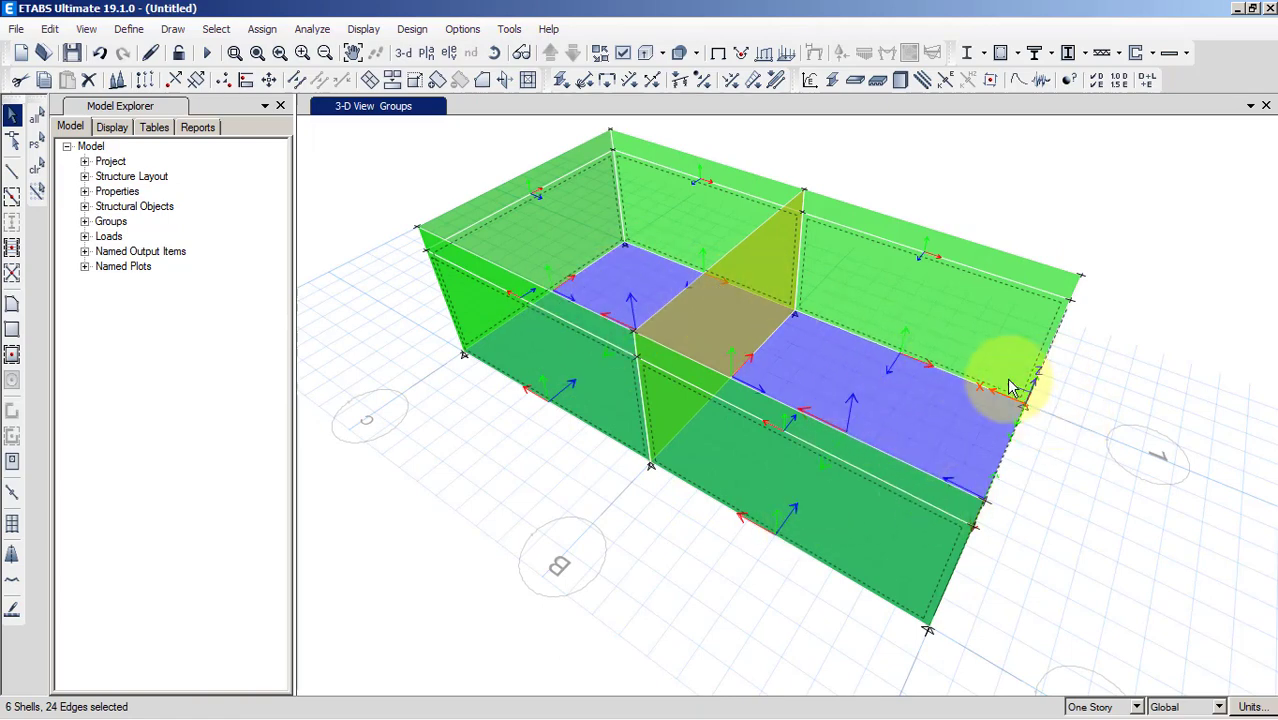
pyautogui.moveTo(730, 365); pyautogui.dragTo(790, 404, button='middle')
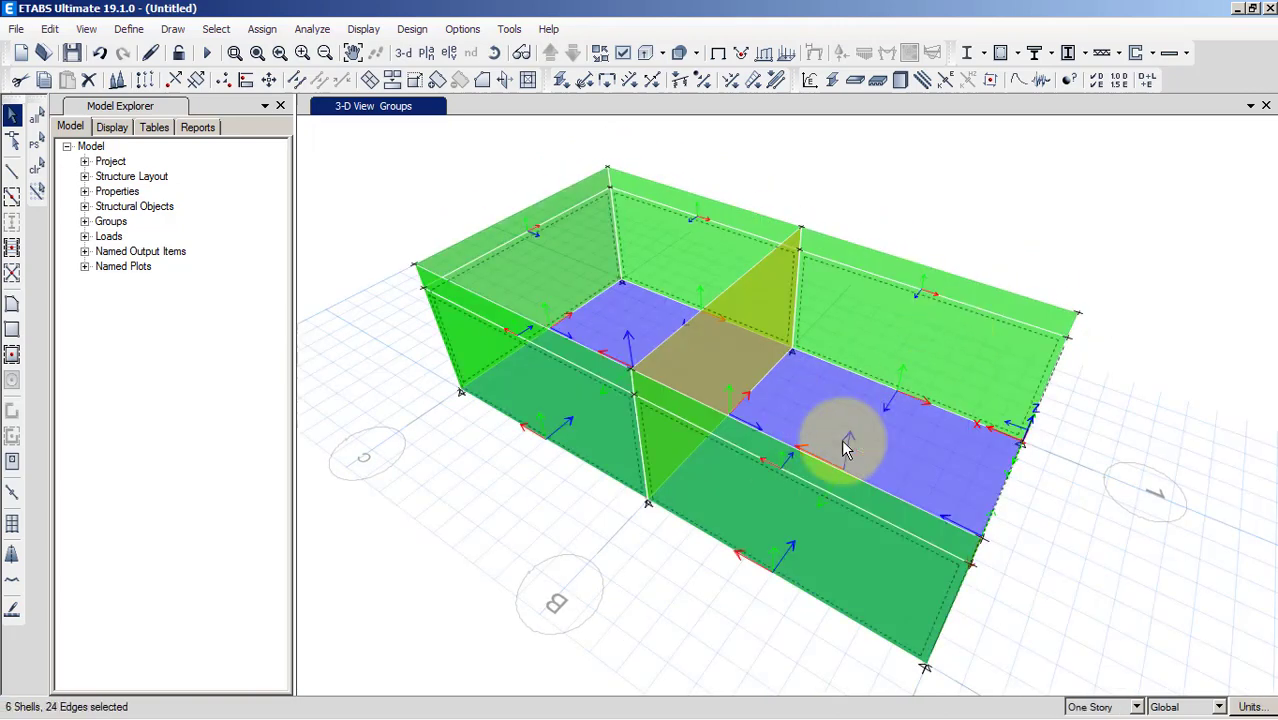
# Start a non-uniform shell load assignment on the selected walls with load pattern WL and direction Local-3
pyautogui.click(262, 28)
pyautogui.moveTo(328, 229)
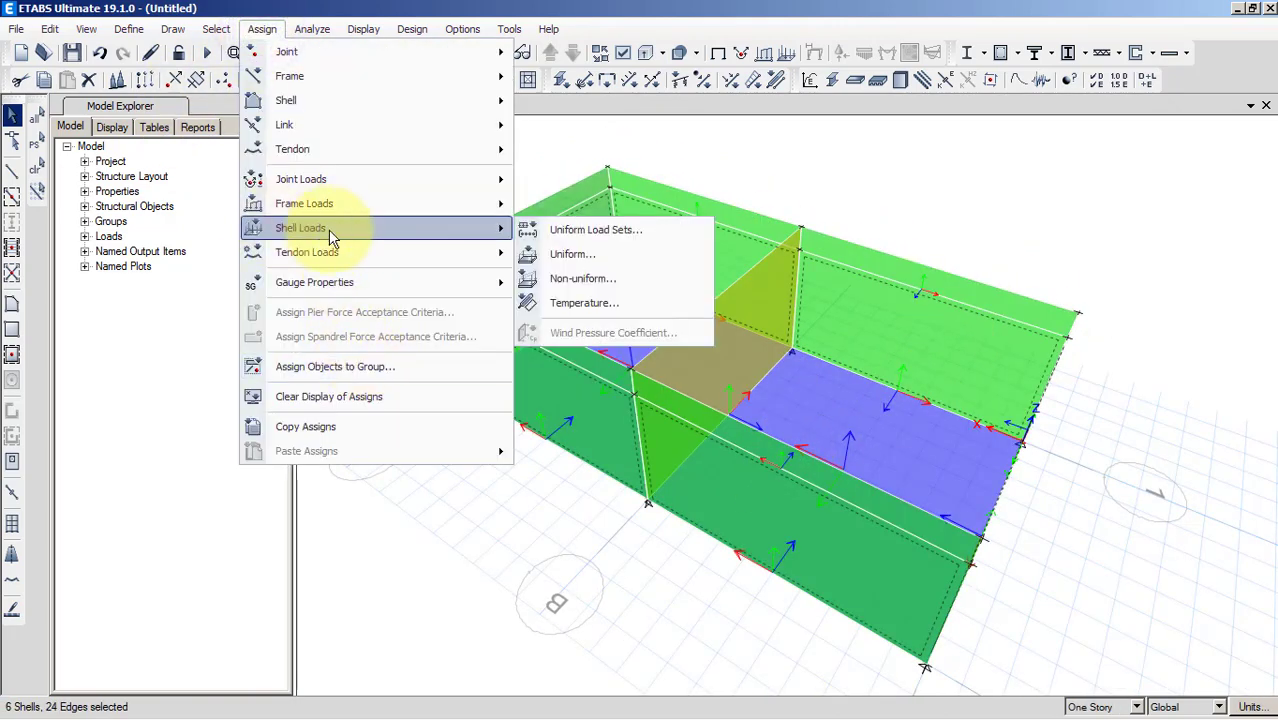
pyautogui.click(582, 283)
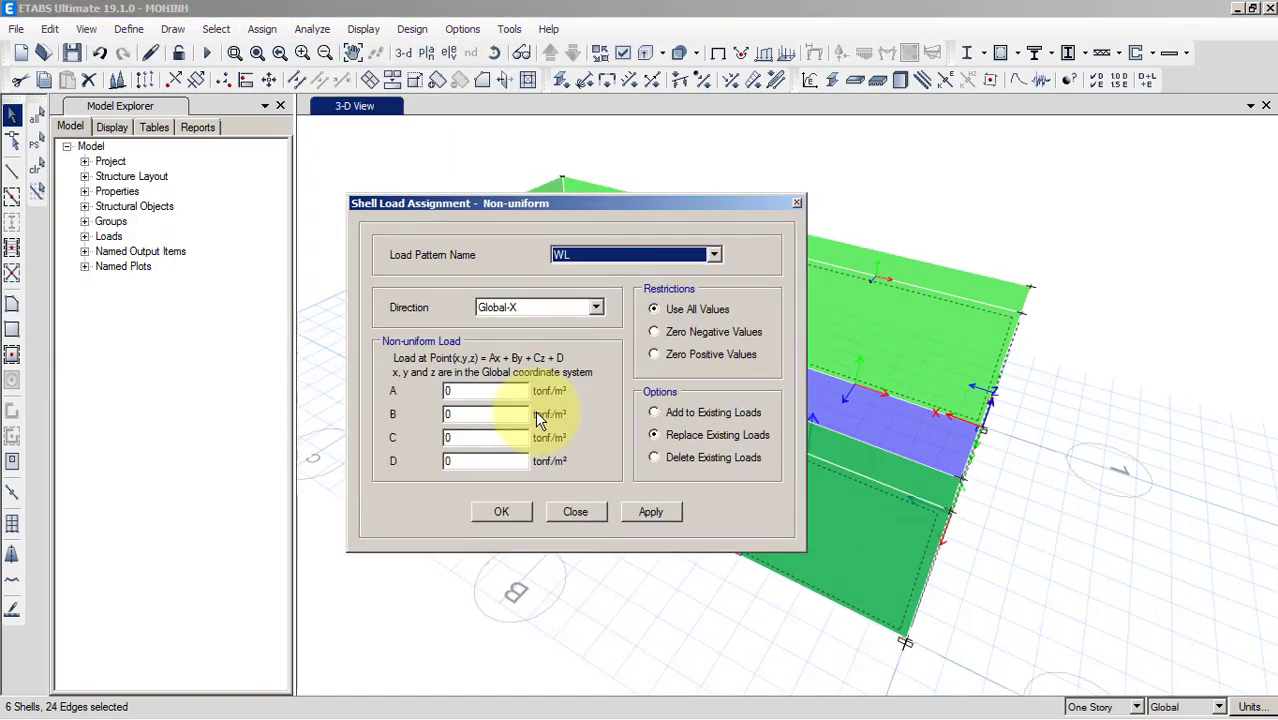
pyautogui.moveTo(590, 201); pyautogui.dragTo(610, 197)
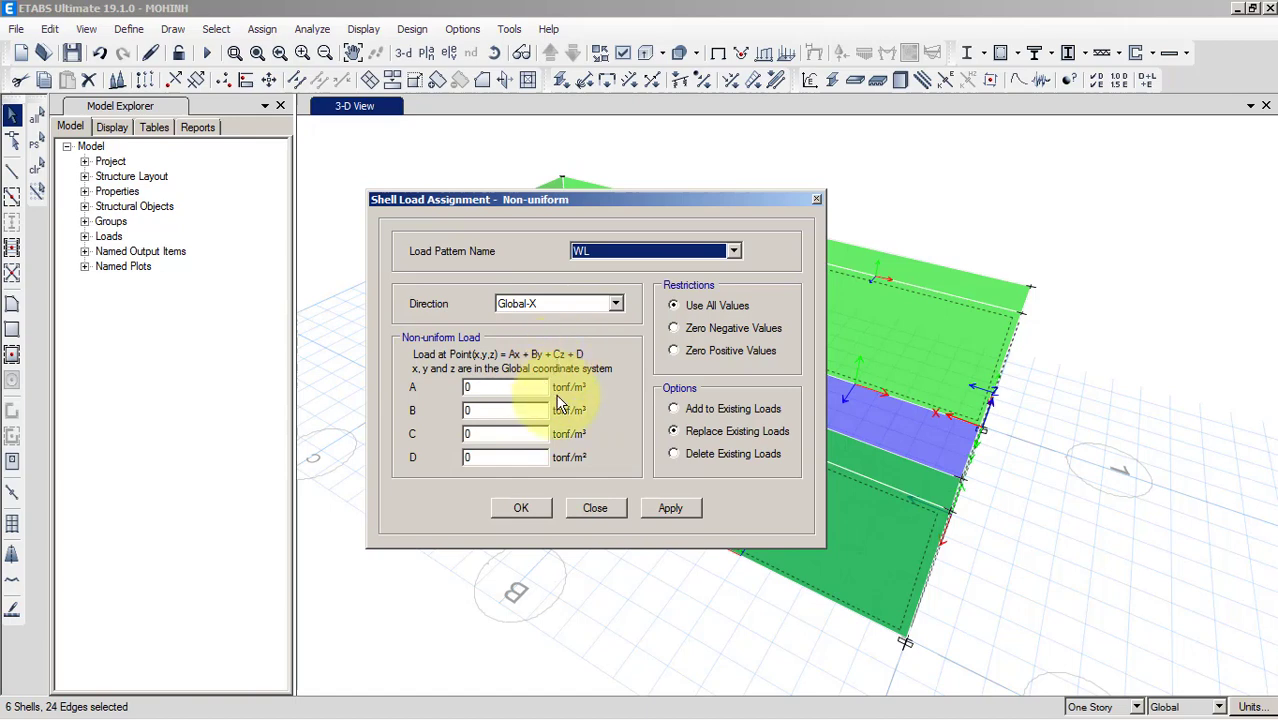
pyautogui.click(610, 250)
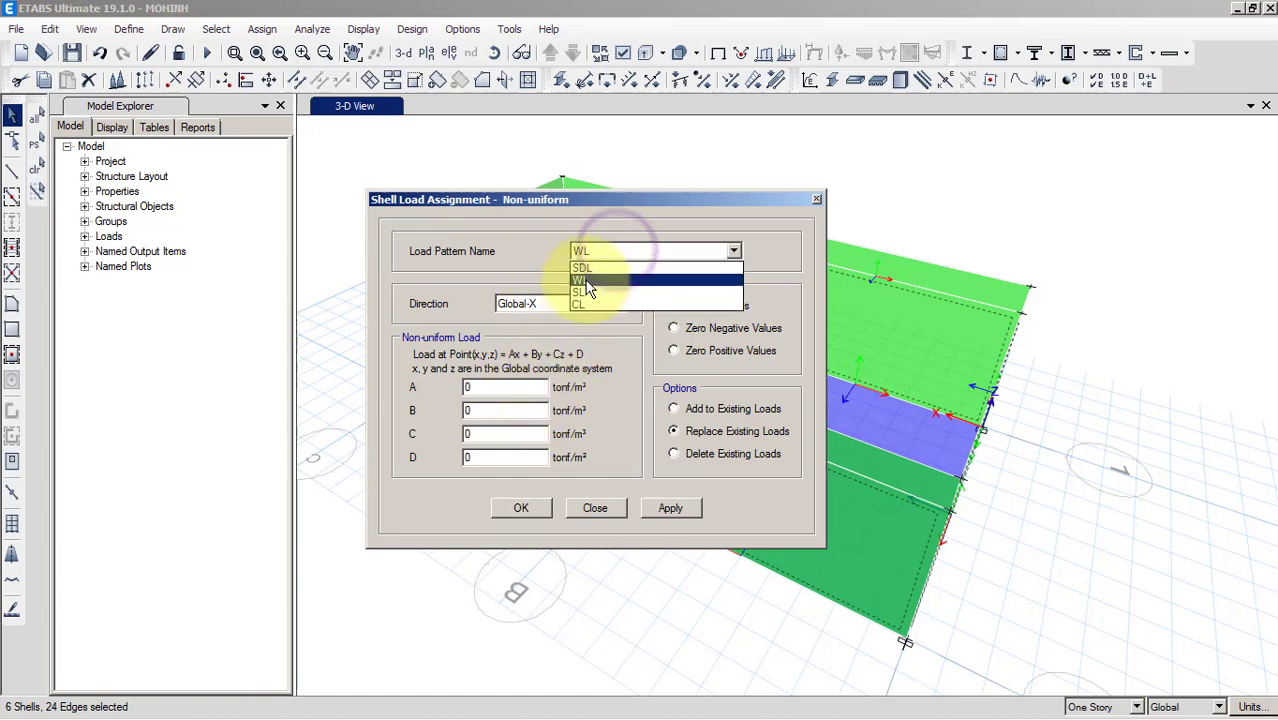
pyautogui.click(587, 285)
pyautogui.click(543, 306)
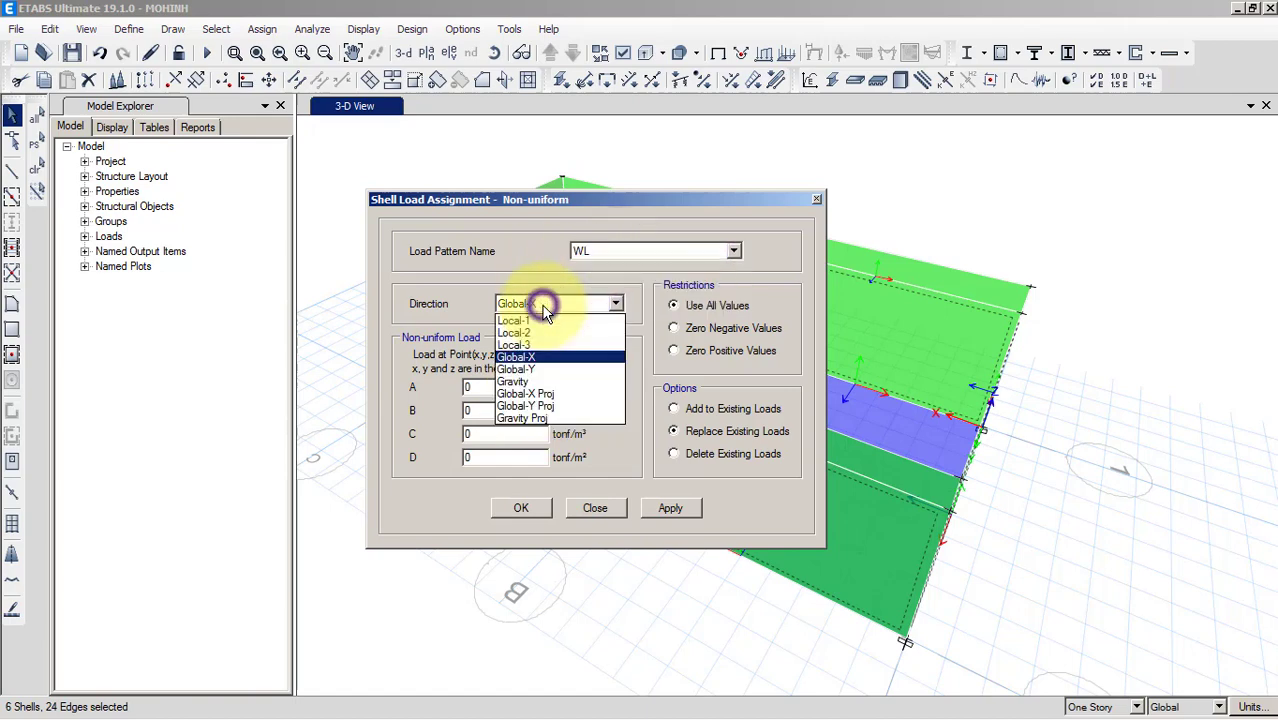
pyautogui.click(515, 344)
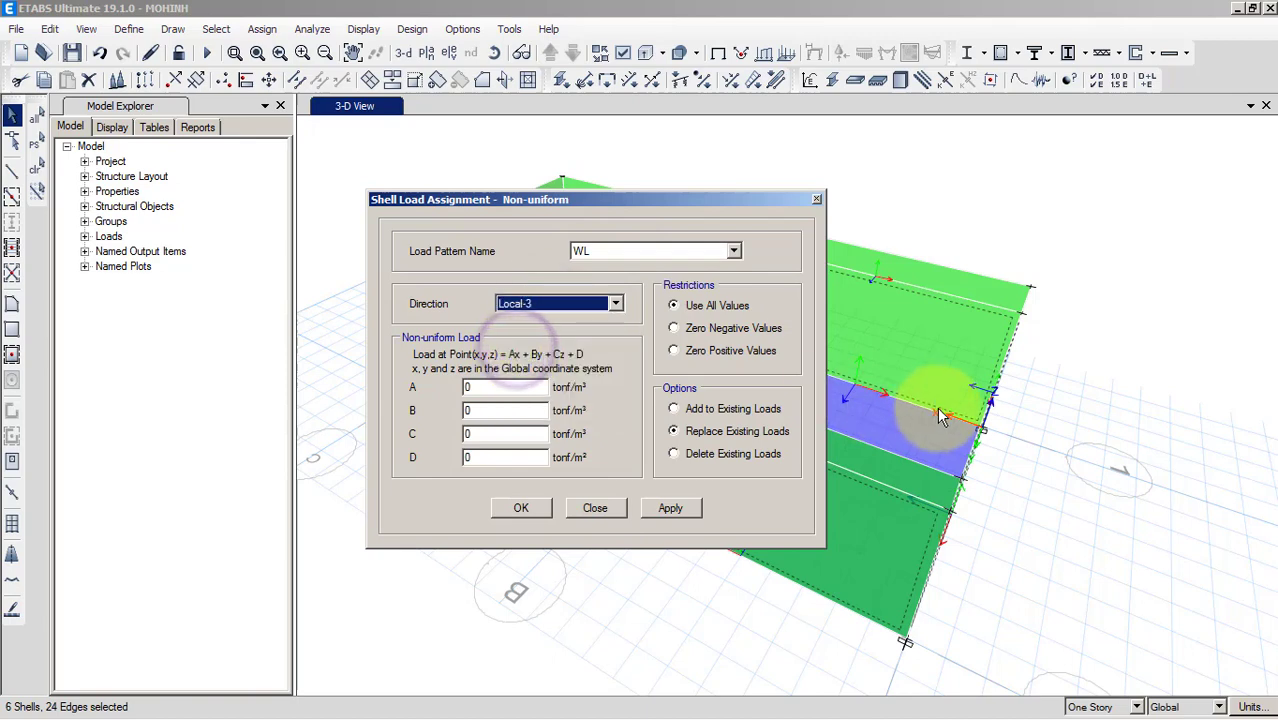
# Set the non-uniform load coefficients C to -1 tonf/m³ and D to 2.5 tonf/m², and apply the load to the selected walls
pyautogui.click(467, 434)
pyautogui.press('BackSpace')
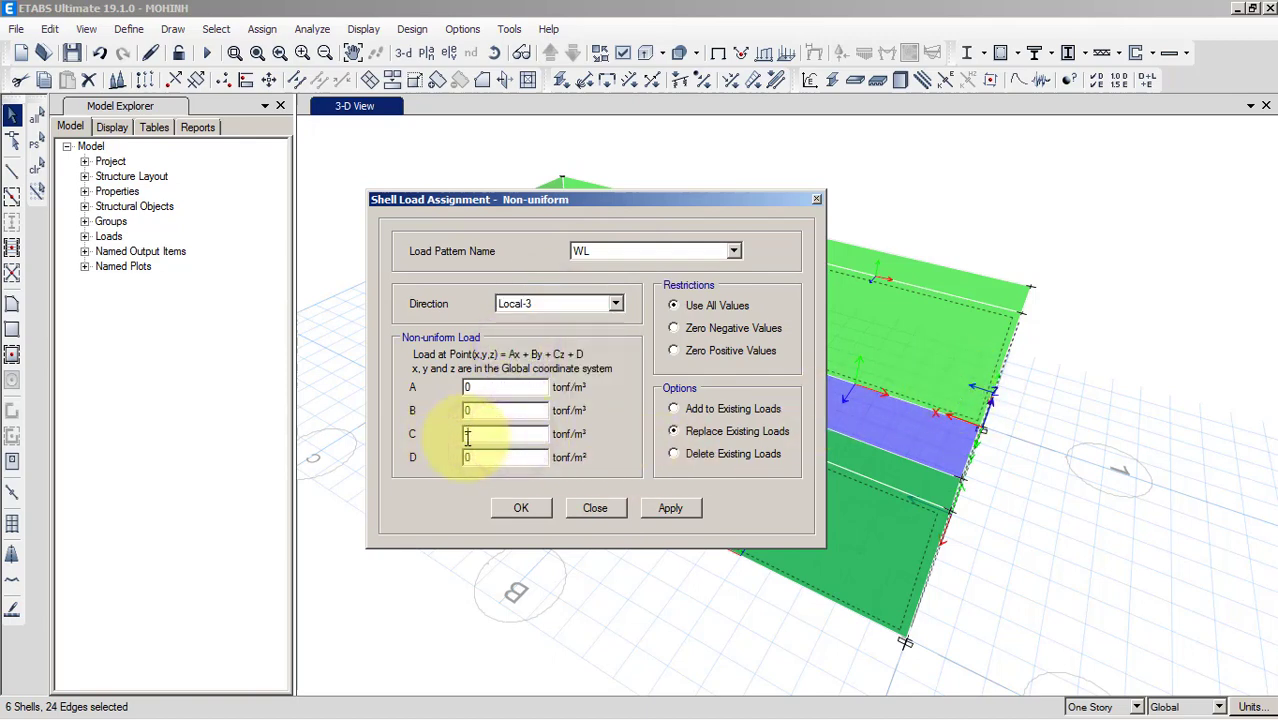
pyautogui.write('-1')
pyautogui.click(472, 459)
pyautogui.doubleClick(491, 457)
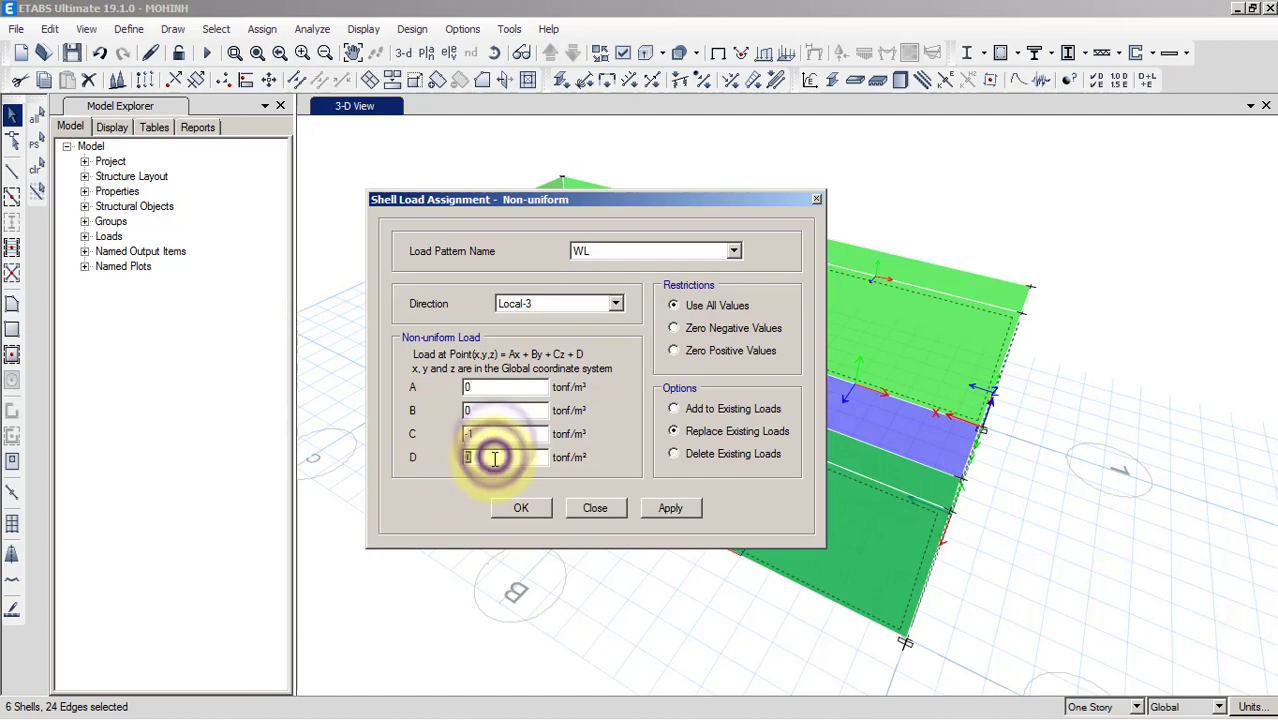
pyautogui.doubleClick(489, 458)
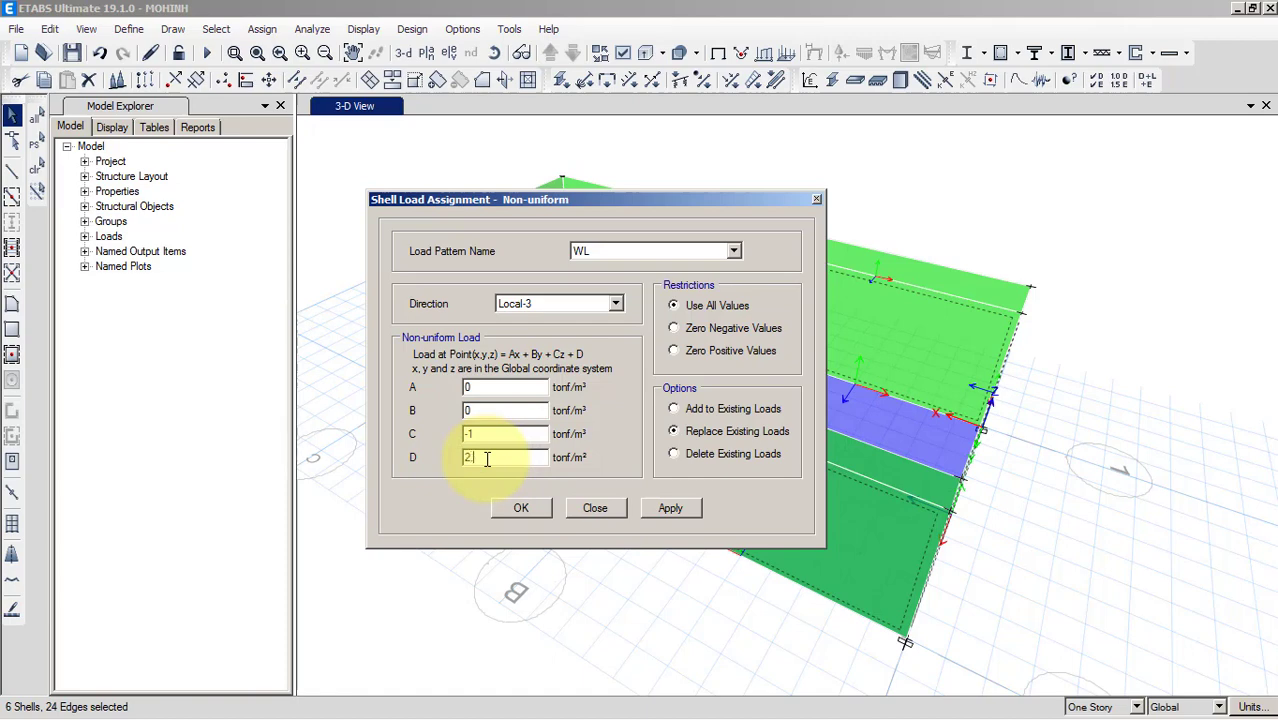
pyautogui.click(670, 509)
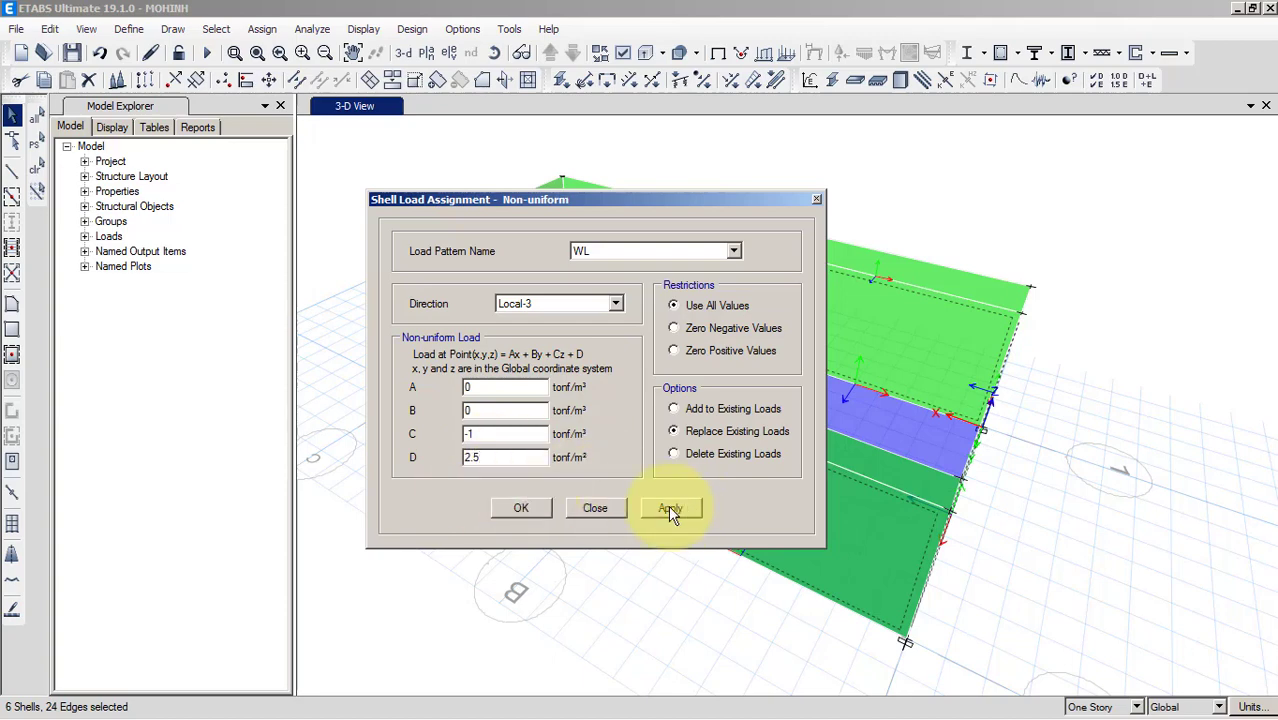
pyautogui.click(670, 509)
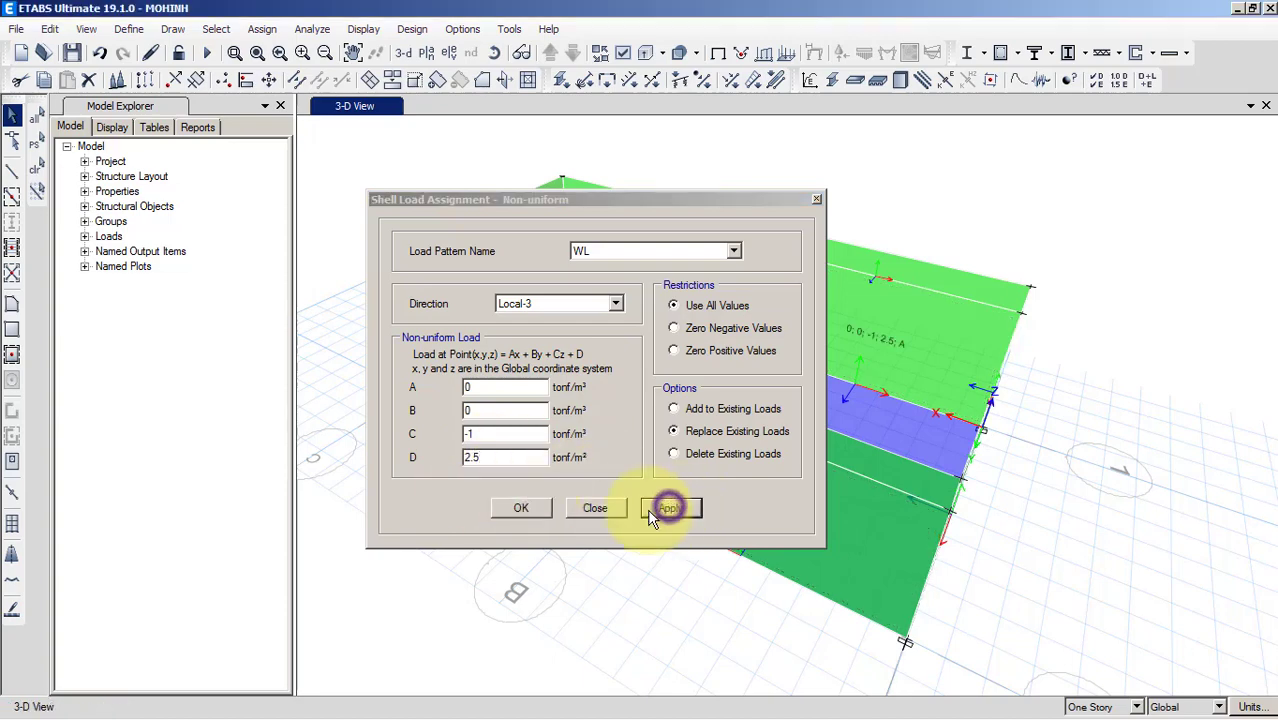
pyautogui.click(520, 510)
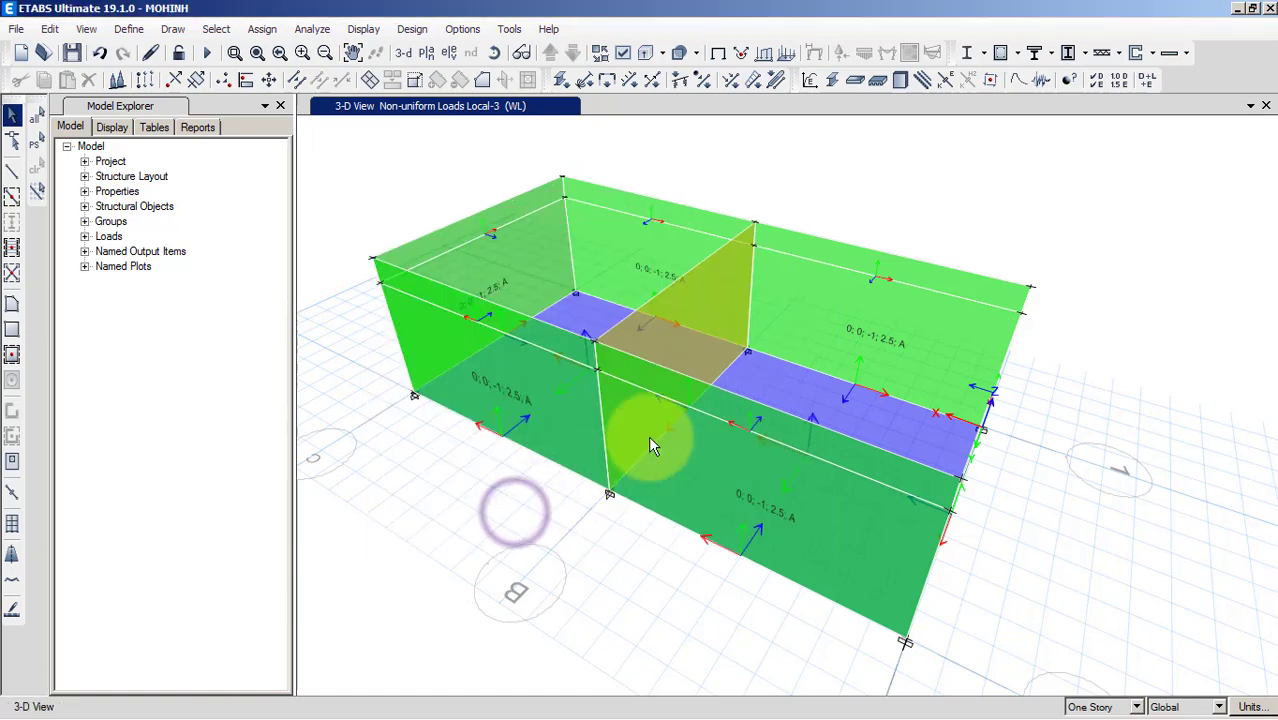
pyautogui.click(502, 52)
pyautogui.moveTo(879, 470); pyautogui.dragTo(746, 425)
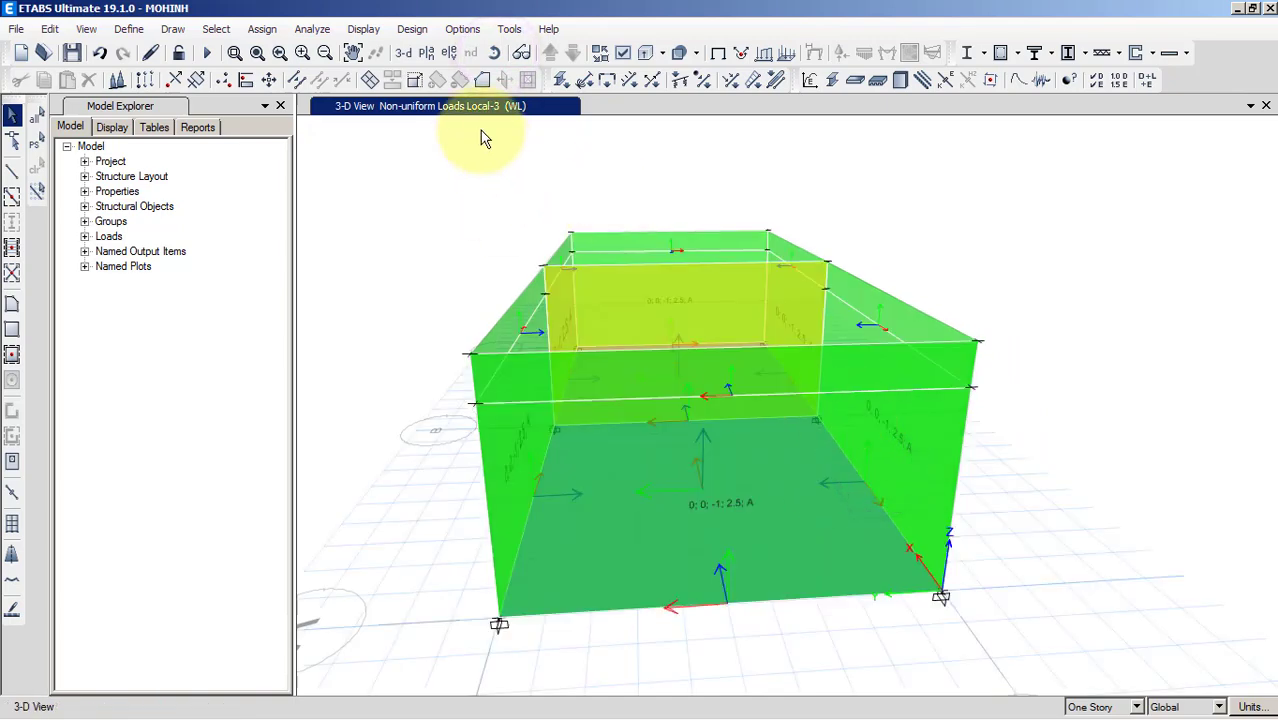